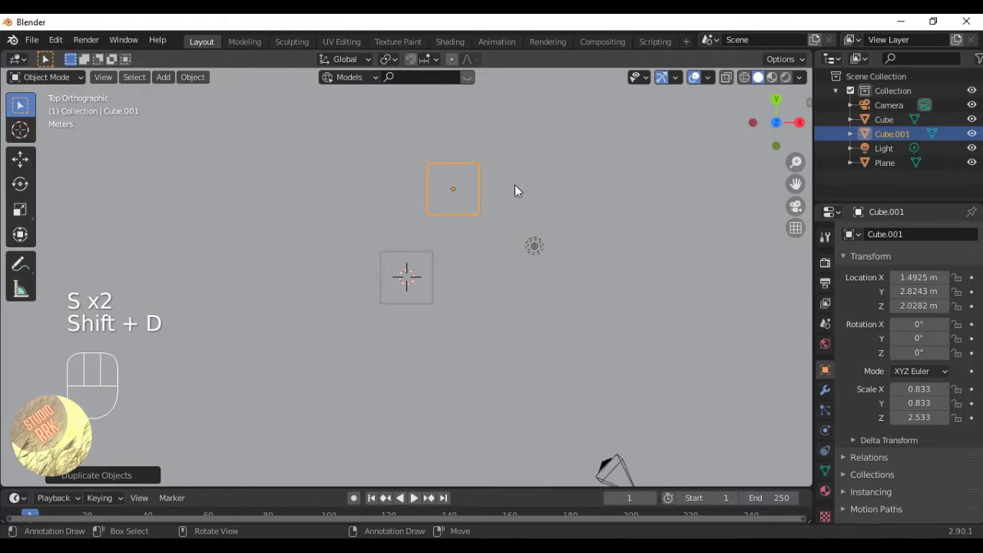
Shrink the duplicated block to a scale of about 0.64 × 0.64 × 1.96 and move it to about X 1.13, Y 2.37, Z 1.84 m.
key("f")
key("g")
key("s")
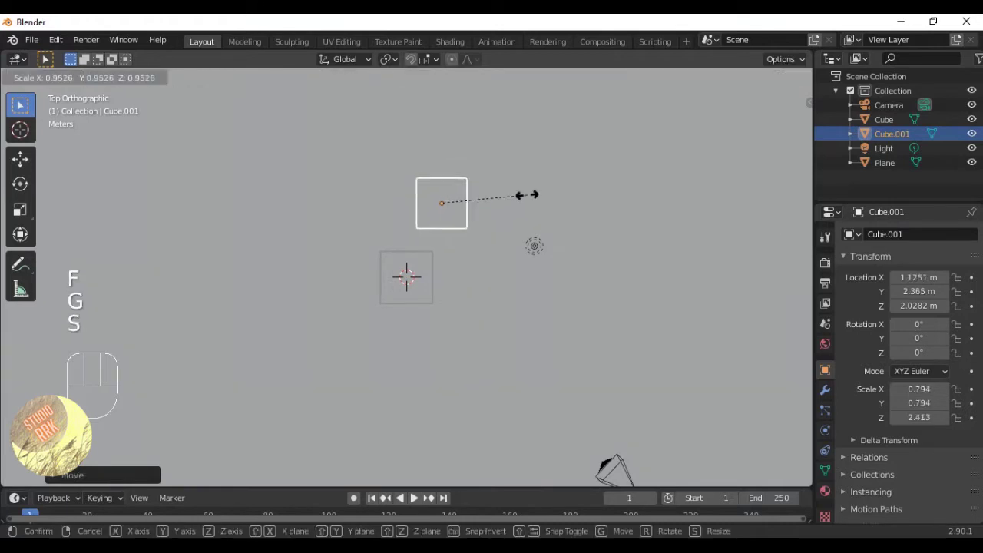
left_click(513, 203)
mouse_move(513, 202)
middle_mouse_down()
mouse_move(373, 130)
mouse_move(554, 217)
mouse_move(507, 185)
mouse_move(397, 164)
mouse_move(500, 205)
middle_mouse_up()
key("g")
left_click(546, 213)
Move the smaller block closer to the original at about X 0.80 m, Y 1.88 m, and stretch its Z scale to about 2.03.
key("KP_7")
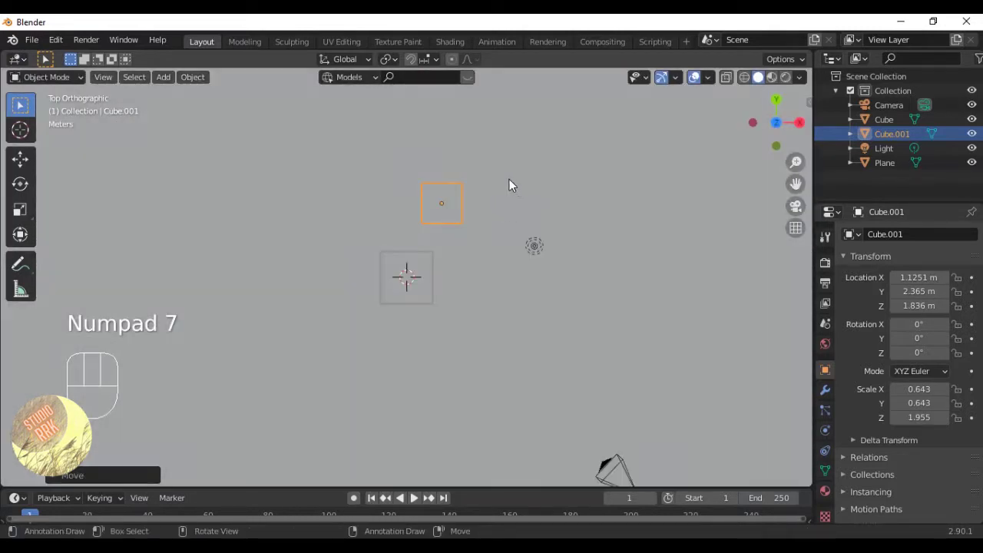
key("g")
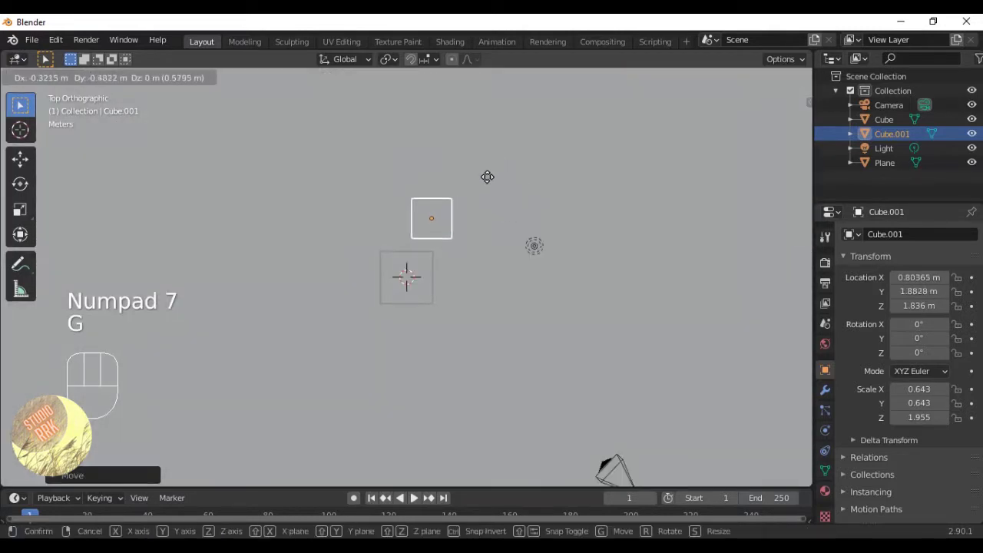
left_click(487, 176)
middle_click_drag(487, 176, 464, 205)
key("s")
key("z")
left_click(554, 198)
Raise the original, taller block along the Z axis to about 2.14 m.
left_click(413, 169)
key("g")
key("z")
left_click(413, 157)
key("alt+a")
Adjust the smaller block's height position along the Z axis to about 1.87 m so it meets the plane.
left_click(486, 189)
key("g")
key("z")
left_click(483, 185)
key("alt+a")
left_click(480, 206)
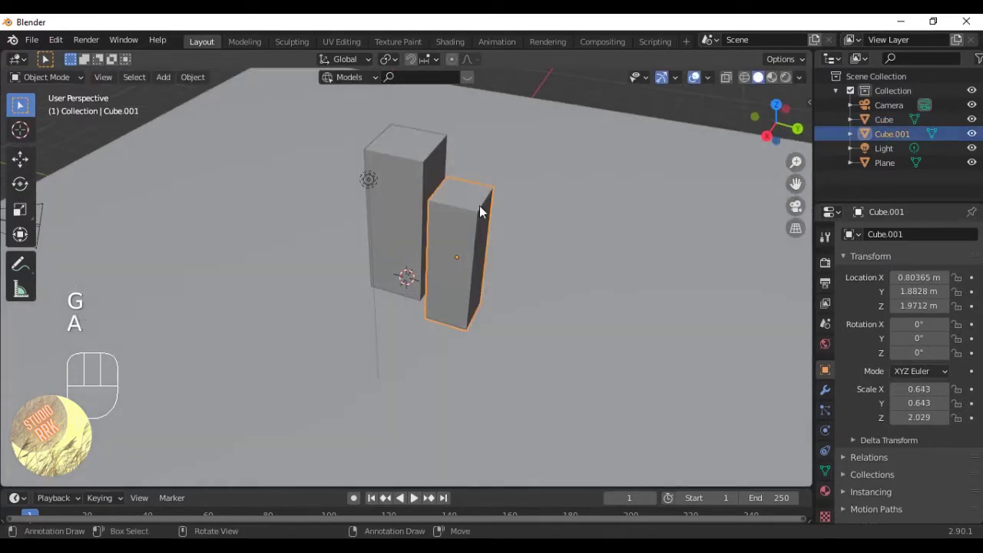
key("g")
key("z")
left_click(481, 206)
Duplicate the original block, enlarge the copy to a width scale of about 0.94, and place it at about X -2.41 m, Y 0.85 m.
key("KP_7")
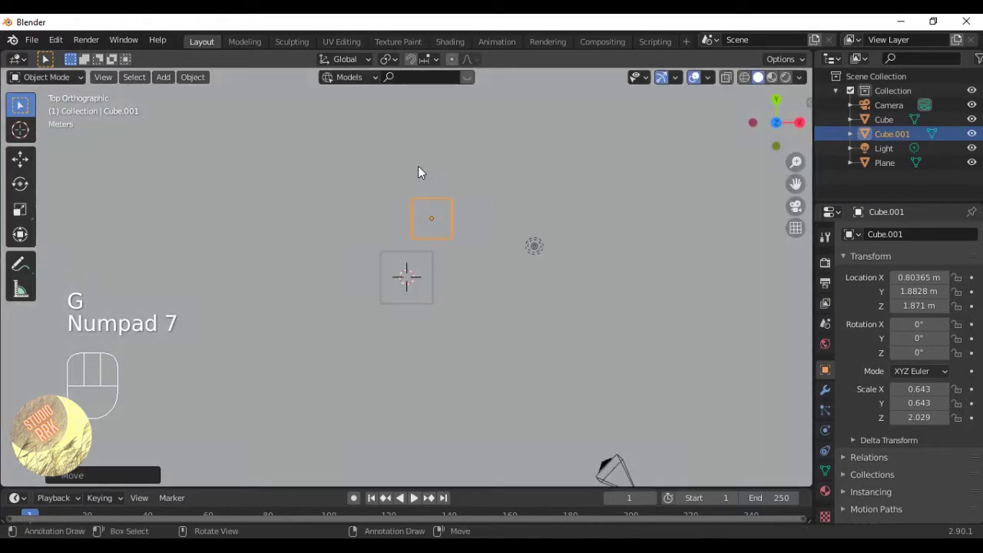
left_click(467, 293)
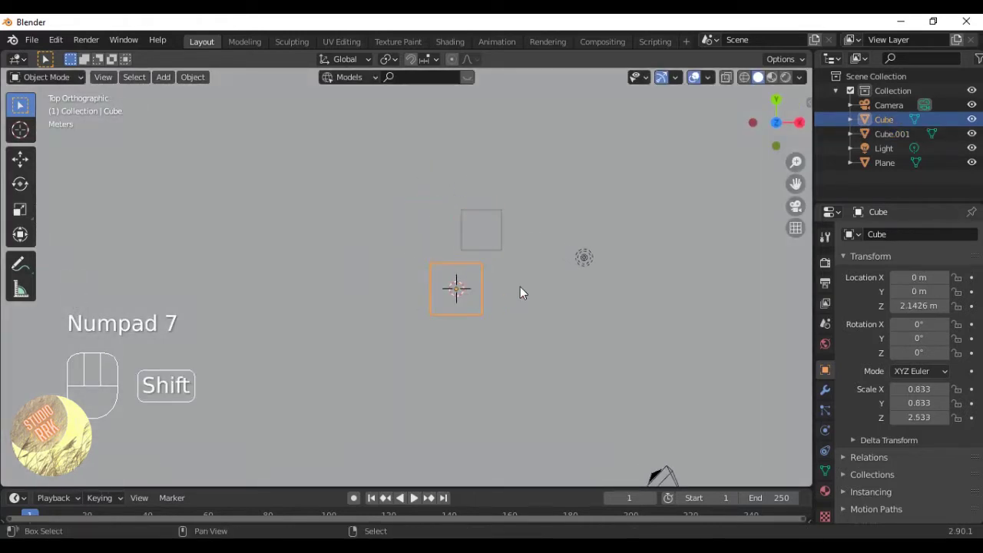
key("shift+d")
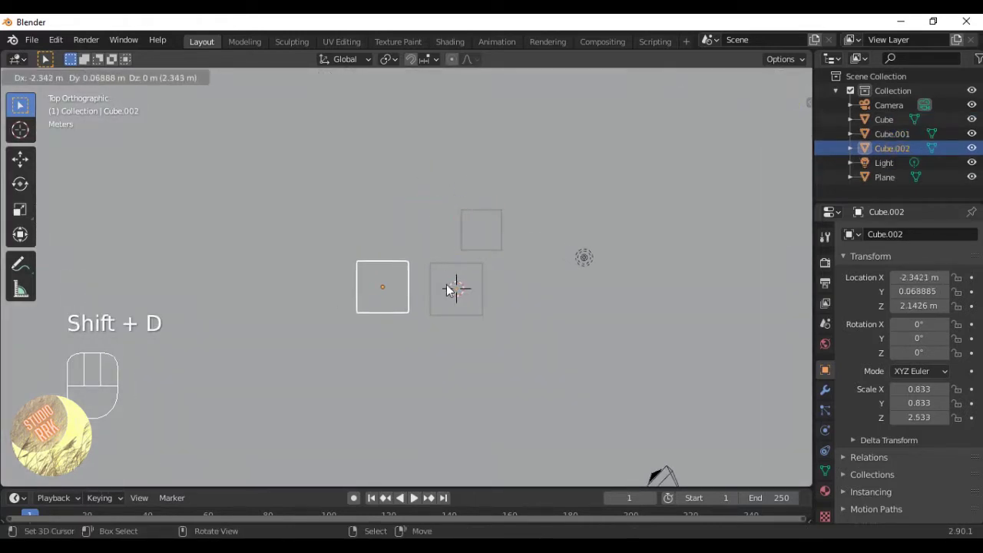
key("s")
left_click(465, 289)
key("g")
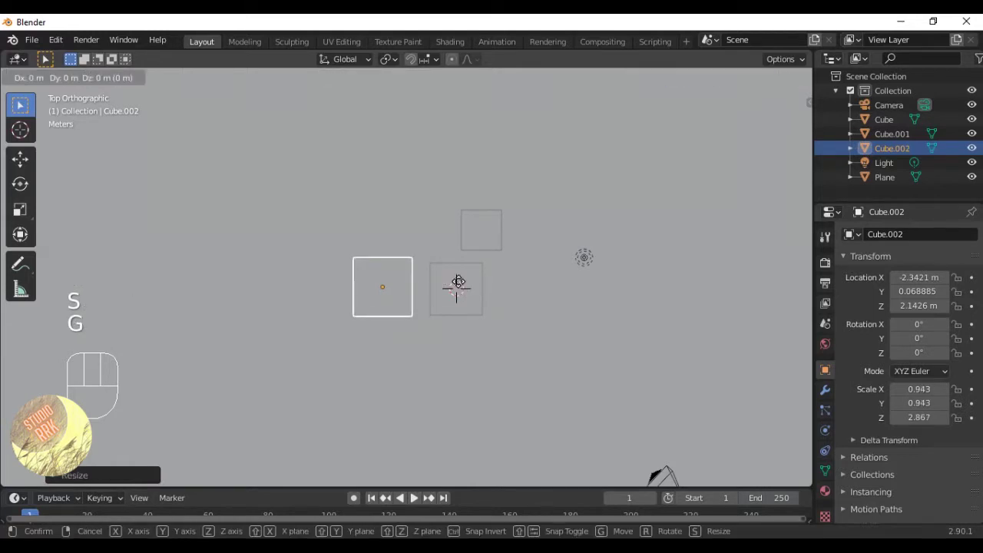
left_click(463, 270)
Stretch the new block to a Z scale of about 3.28 and raise it to about Z 2.95 m.
middle_click_drag(466, 267, 421, 141)
key("s")
key("z")
left_click(489, 185)
key("g")
key("z")
left_click(480, 163)
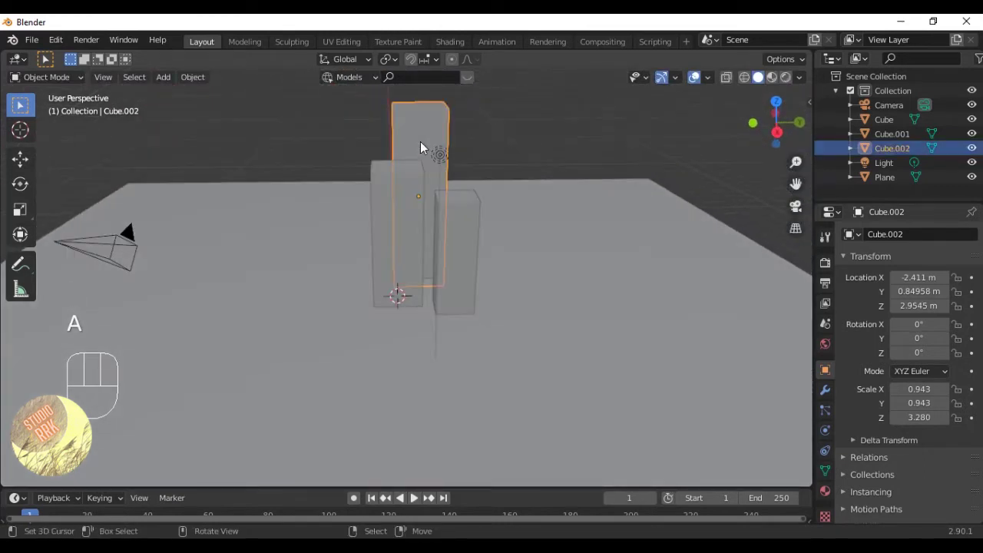
key("g")
key("x")
right_click(400, 145)
Move the tallest block along the Y axis to about -1.68 m.
key("g")
key("y")
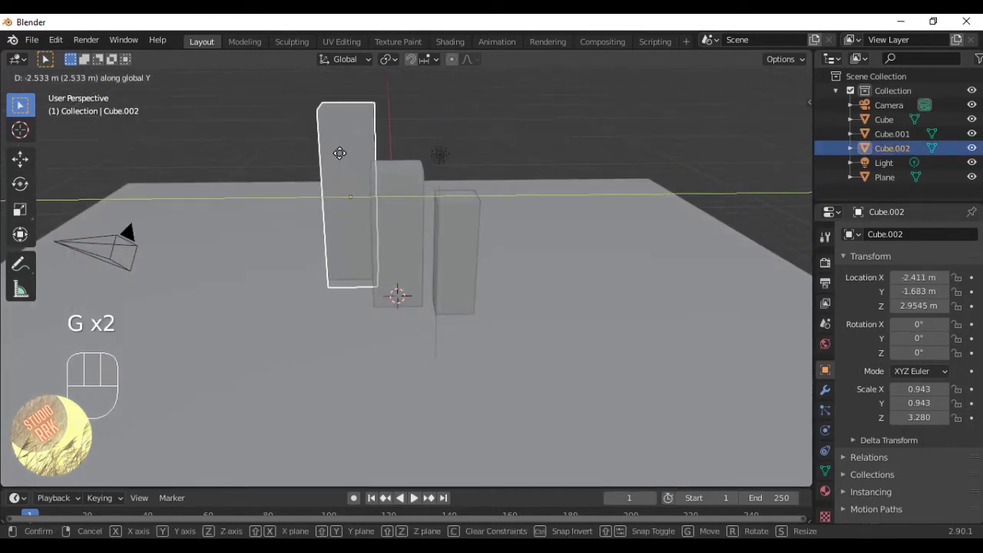
left_click(339, 152)
middle_click_drag(339, 153, 440, 237)
In top view, move the original block to about X -0.13 m and shift it slightly in the positive Y direction.
key("KP_7")
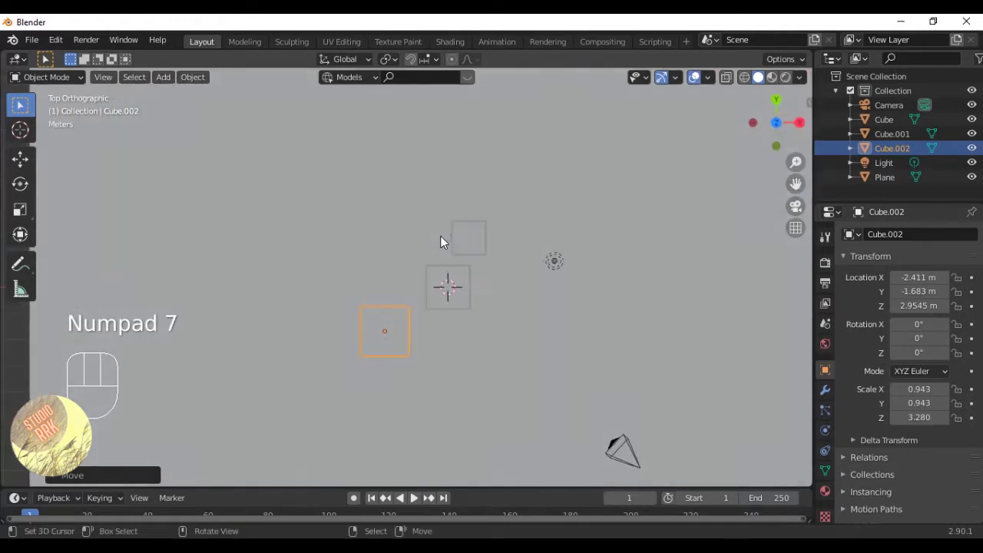
scroll(440, 240, "up", 2)
left_click(467, 289)
key("g")
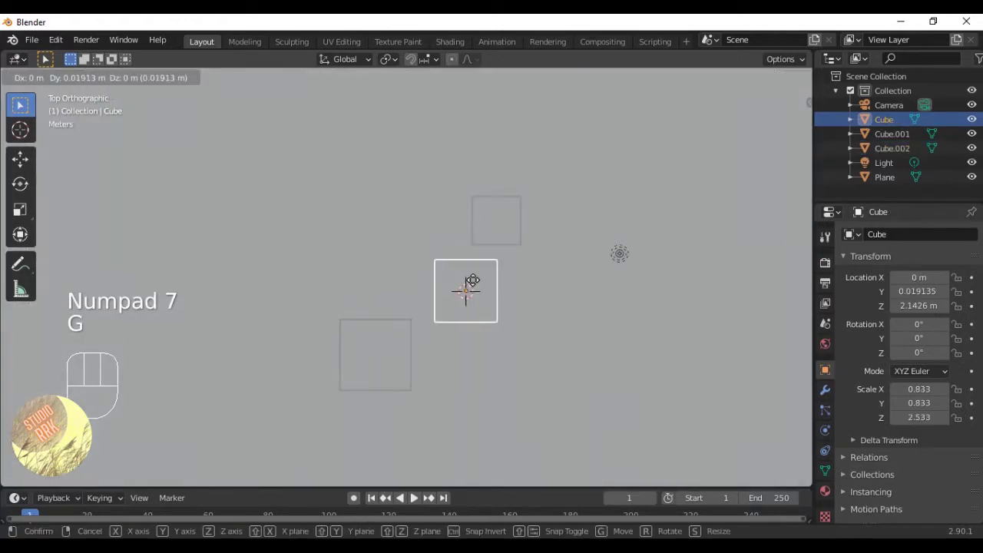
key("x")
left_click(468, 268)
key("g")
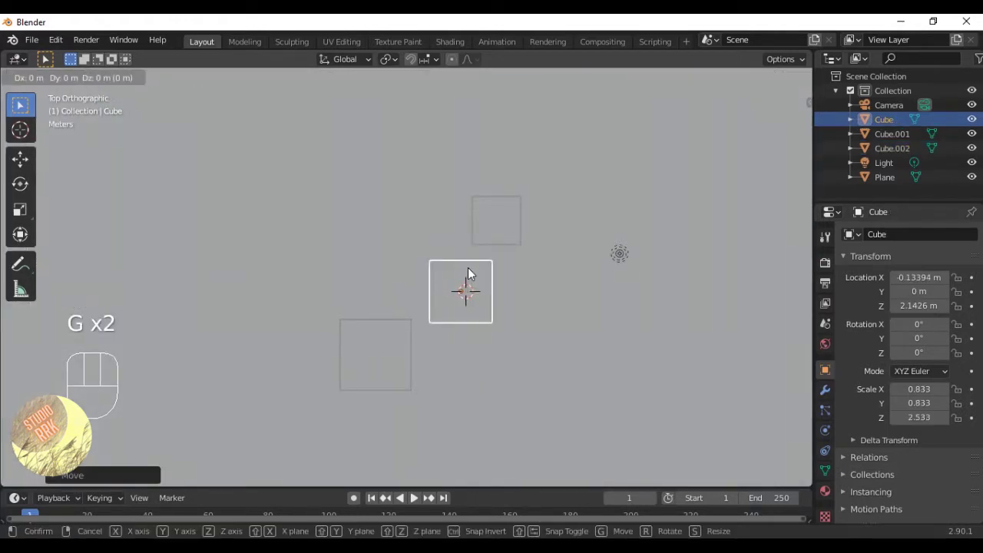
key("y")
left_click(471, 262)
Shift the tallest block along the Y axis to about -1.36 m.
left_click(384, 338)
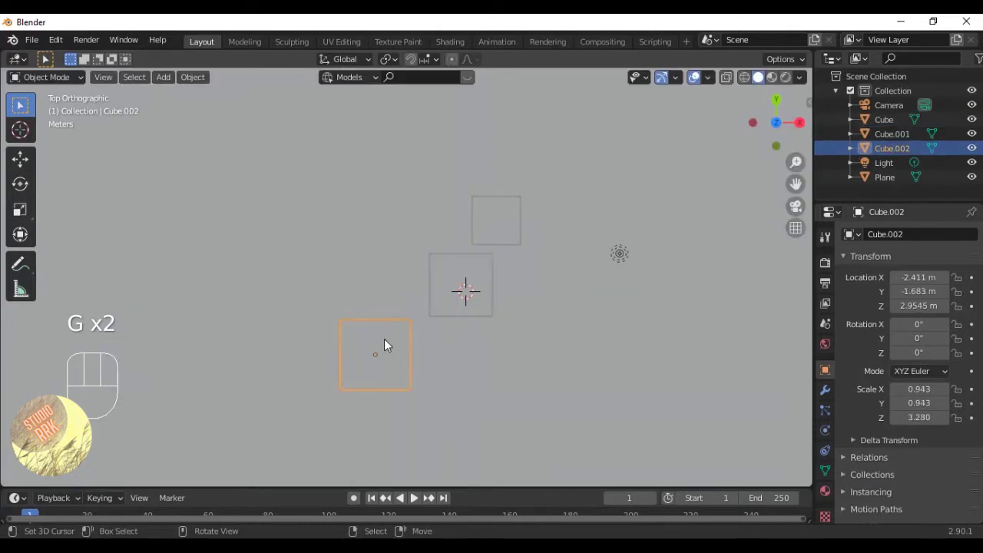
key("g")
key("y")
left_click(389, 327)
Duplicate the tallest block, place the copy at about X -3.35 m, Y -2.31 m, and shrink it to about 0.55 × 0.55 × 1.92 scale.
key("shift+d")
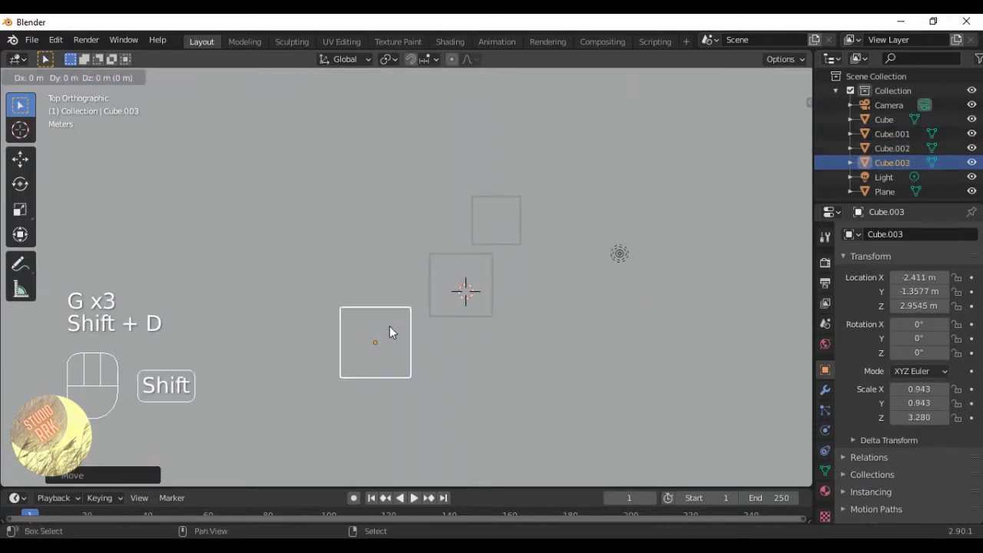
left_click(362, 291)
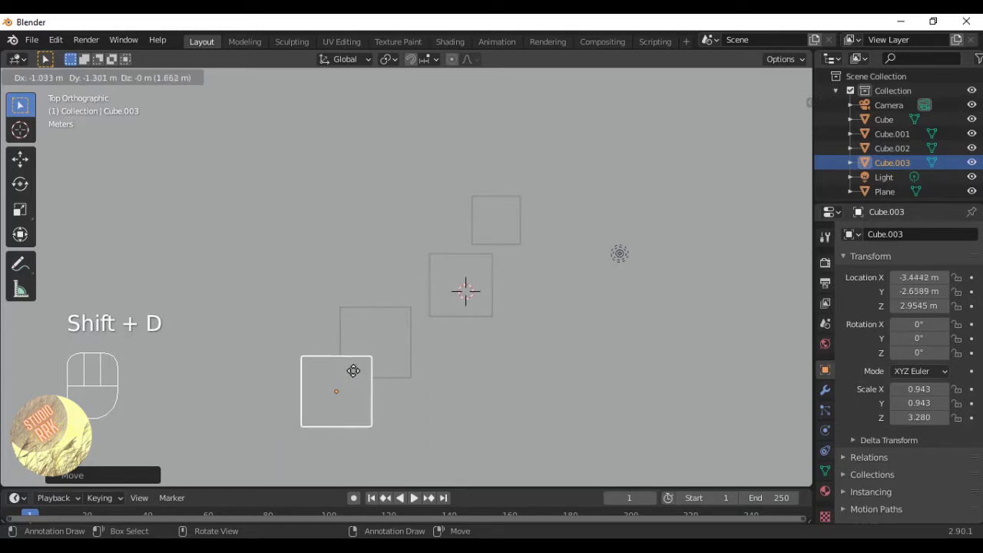
left_click(351, 361)
key("s")
left_click(434, 383)
middle_click_drag(434, 381, 434, 263)
key("s")
left_click(412, 253)
key("s")
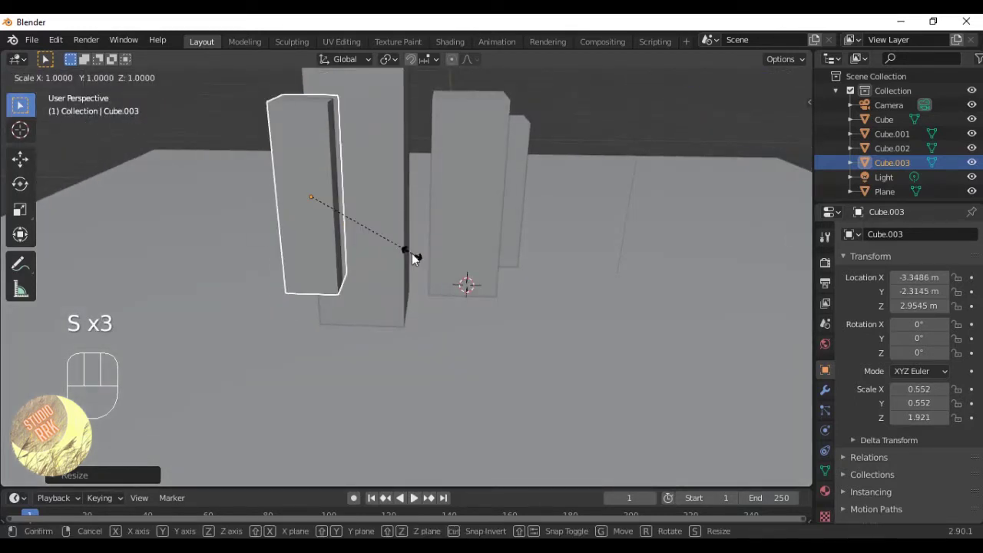
right_click(412, 253)
Lower the newest small block along the Z axis to about 1.76 m and deselect it.
key("g")
key("z")
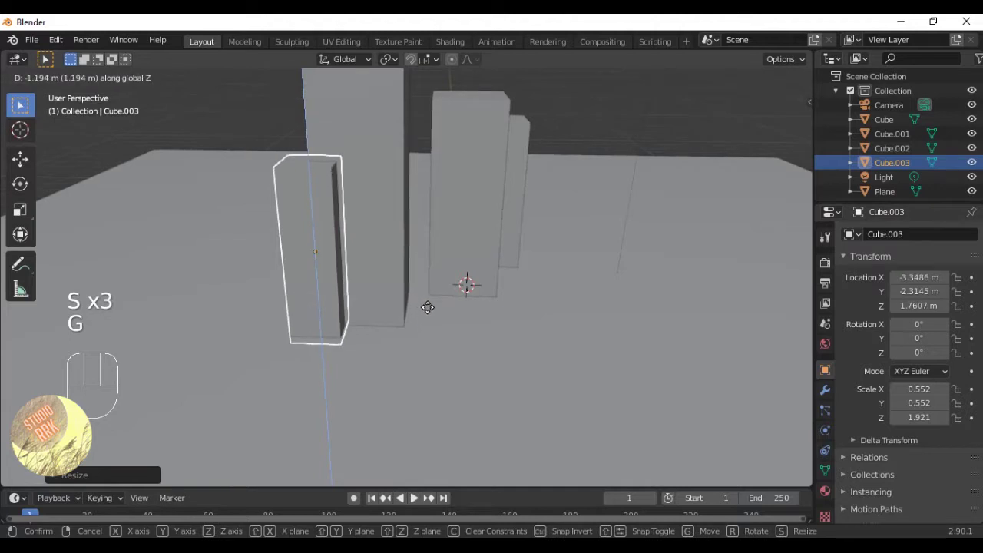
left_click(428, 307)
key("alt+a")
middle_click_drag(420, 309, 323, 251)
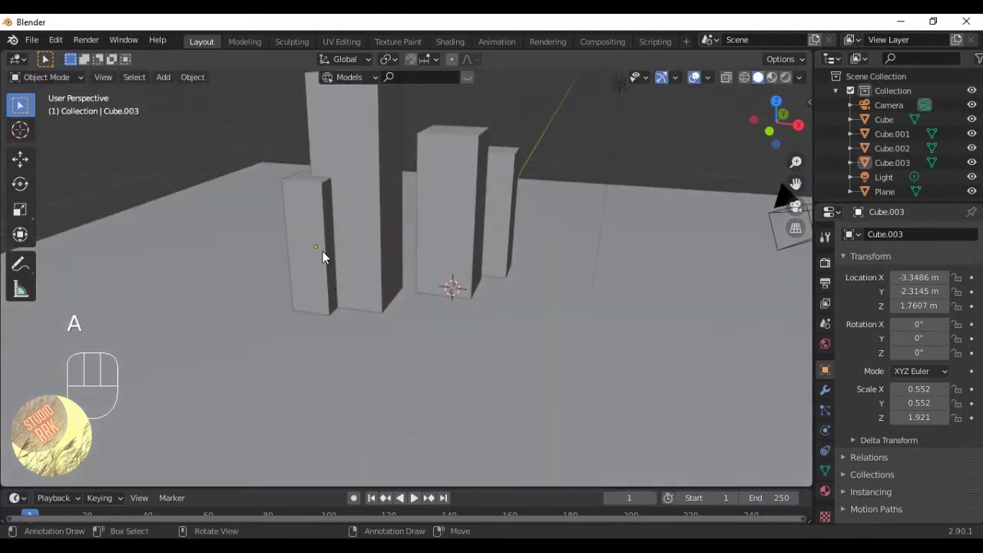
Thicken the small front block to about 0.59 X and Y scale and adjust its Z scale to about 1.89.
left_click(322, 252)
key("s")
key("z")
right_click(478, 258)
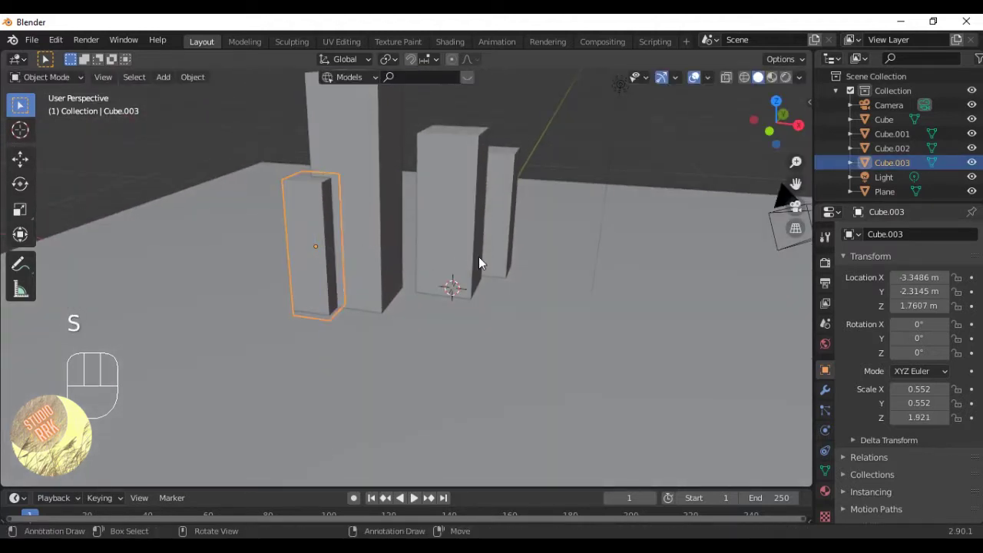
key("s")
left_click(489, 256)
key("s")
key("z")
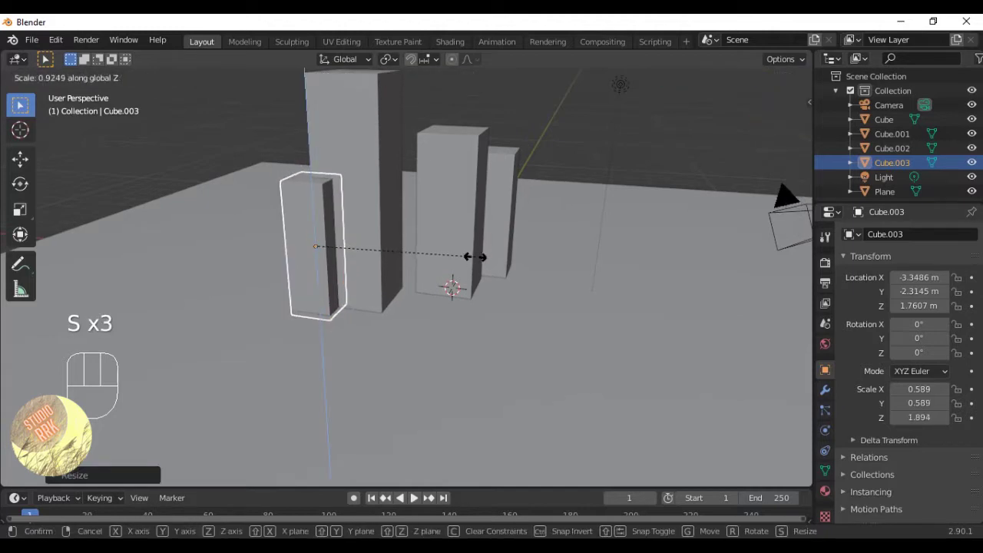
left_click(475, 258)
key("alt+a")
middle_click_drag(474, 257, 418, 299)
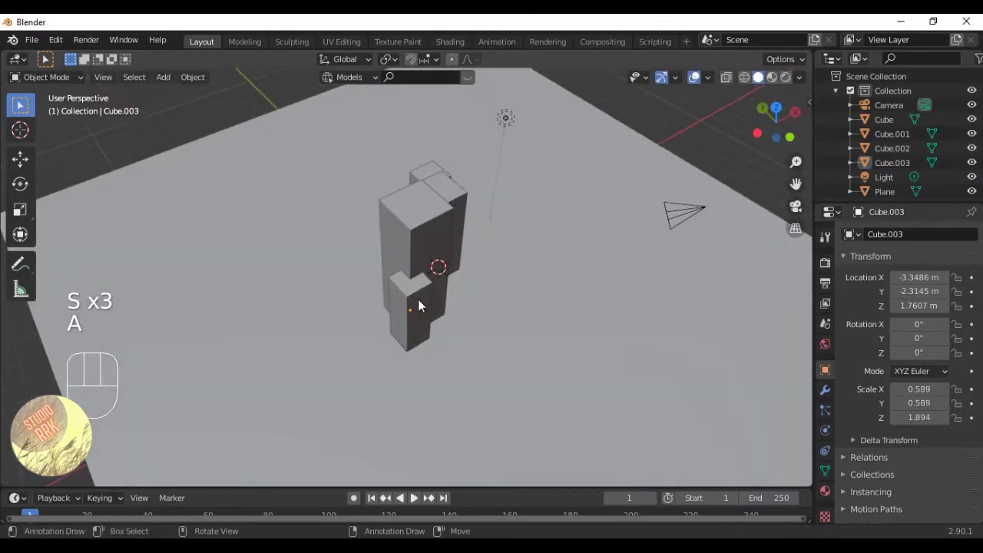
Save the scene as kota.blend in the Downloads folder.
key("ctrl+s")
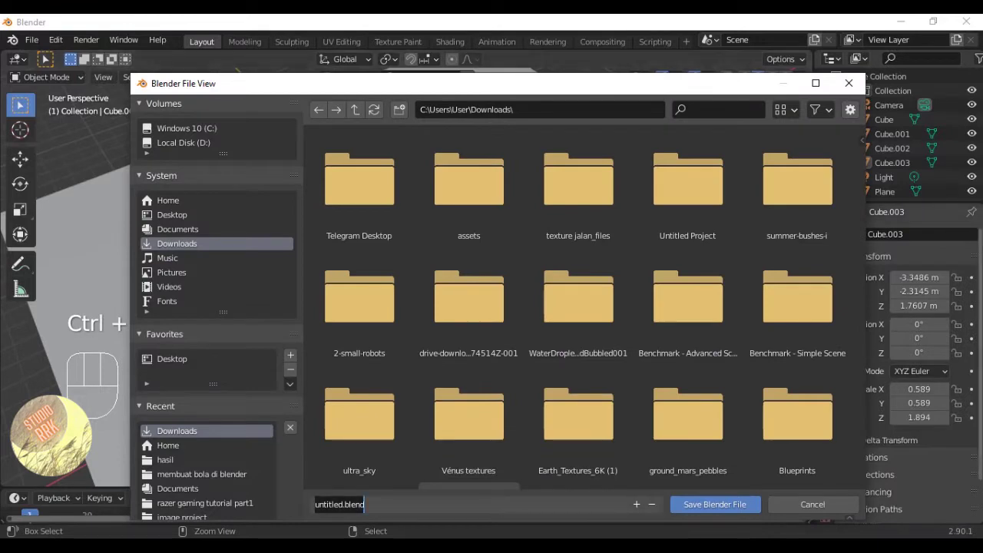
type("kota")
key("Return")
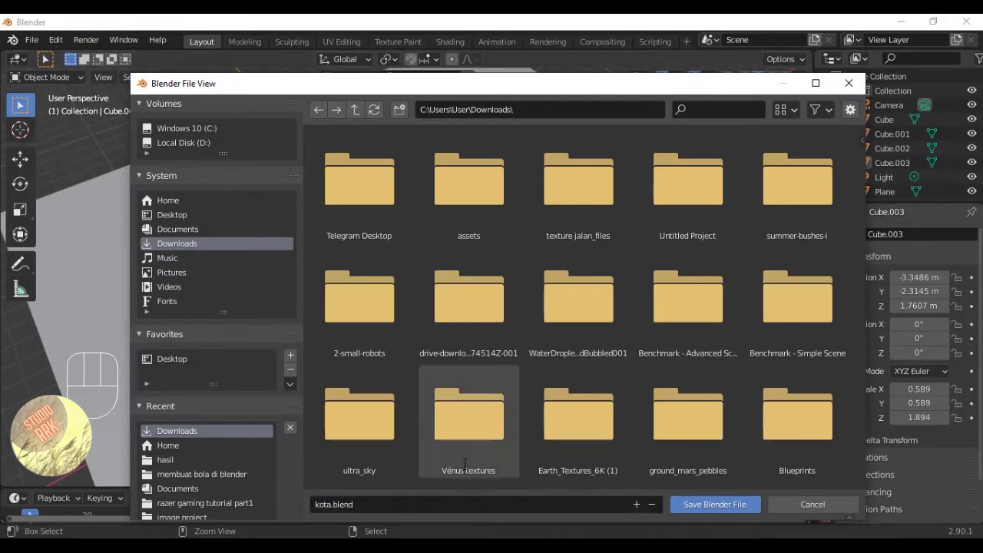
left_click(708, 505)
Move the small front block to about X -3.18 m, Y -2.24 m in top view and save the file.
middle_click_drag(503, 280, 426, 294)
left_click(421, 321)
key("KP_7")
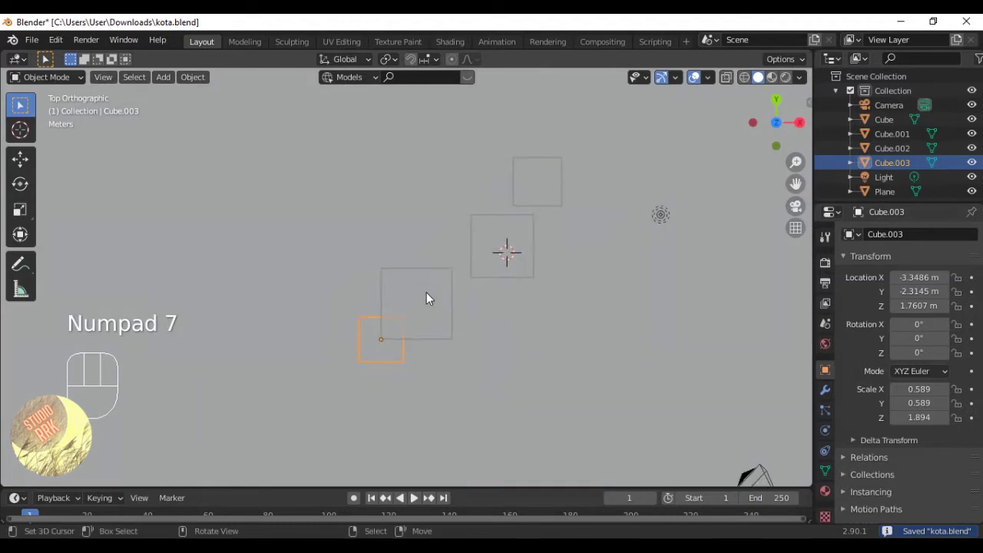
key("g")
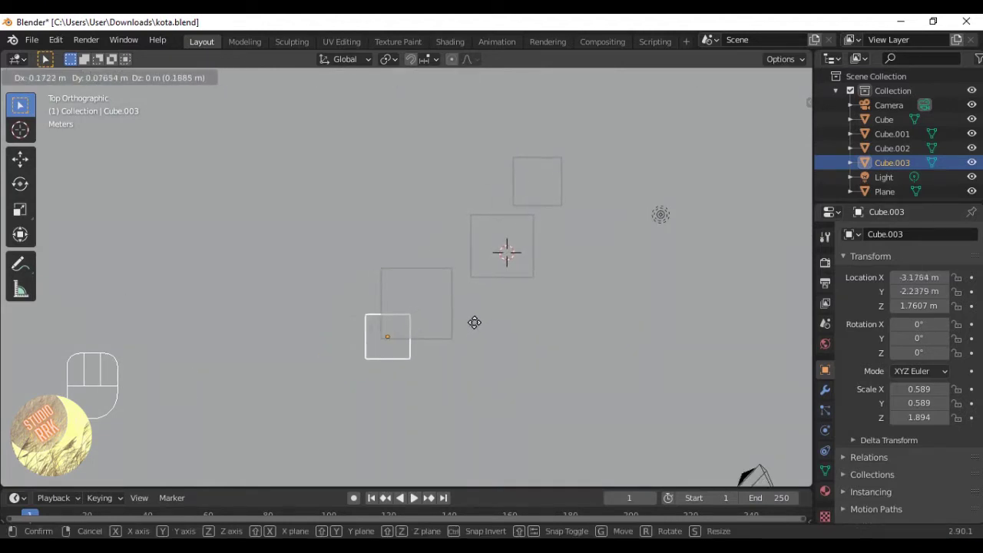
left_click(474, 322)
key("alt+a")
middle_click_drag(468, 324, 369, 199)
key("ctrl+s")
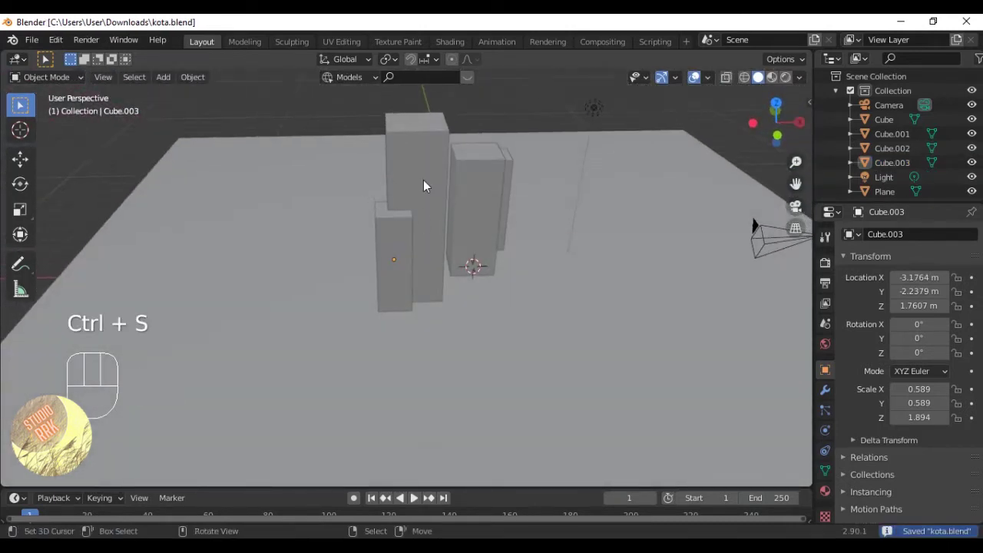
Duplicate the tallest block and place the copy at about X -2.55 m, Y 1.63 m in top view.
left_click(423, 185)
middle_click_drag(423, 185, 499, 290)
key("KP_7")
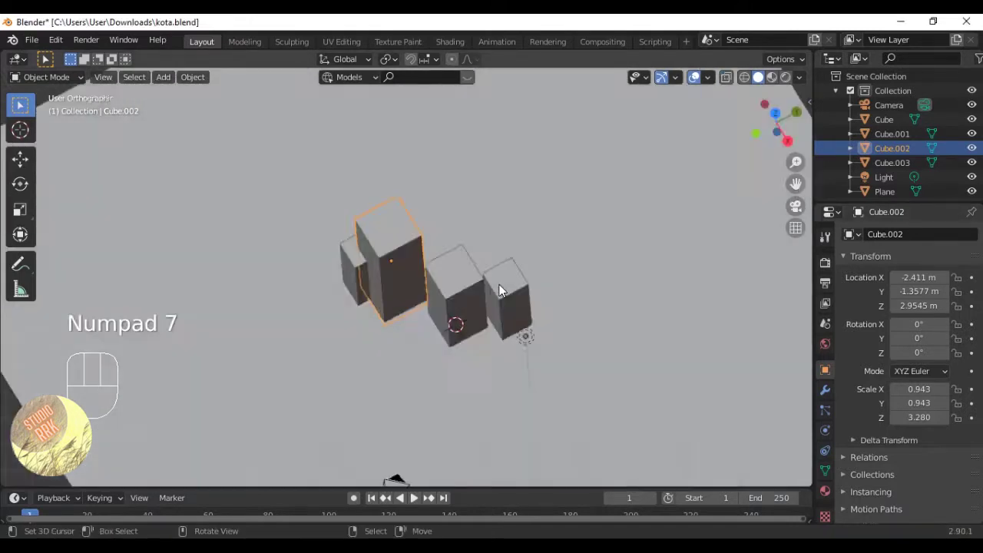
key("shift+d")
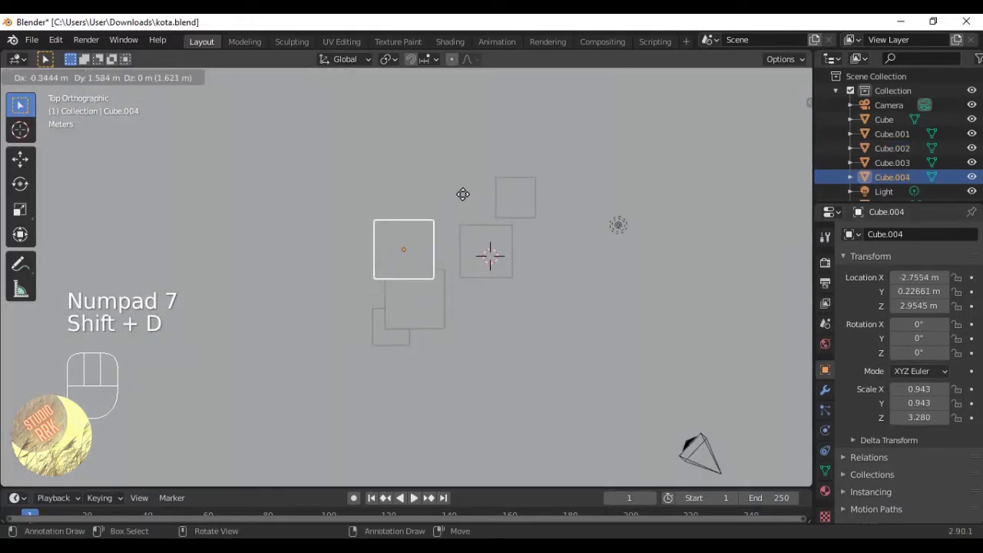
left_click(477, 175)
Enlarge the new copy to a scale of about 1.09 × 1.09 × 3.79 and save the file.
middle_click_drag(477, 175, 641, 195)
key("s")
left_click(665, 189)
scroll(513, 193, "down", 4)
key("alt+a")
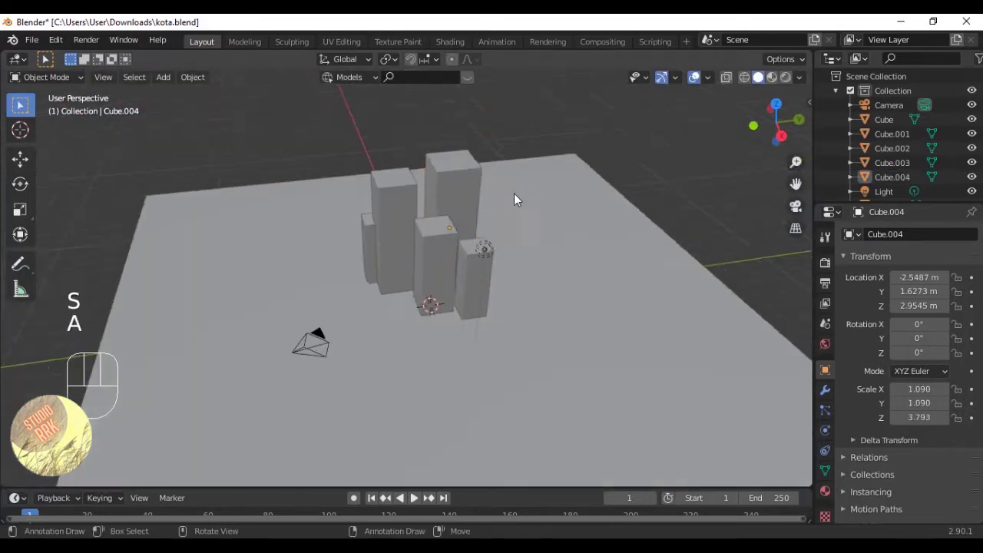
middle_click_drag(513, 193, 556, 202)
key("ctrl+s")
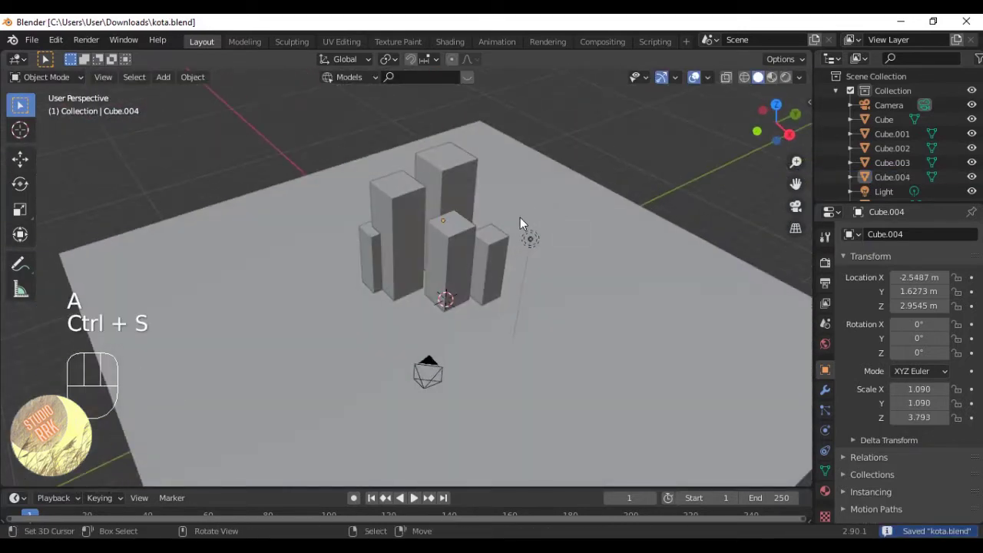
Duplicate the smaller block behind the original and place the copy at about X 2.65 m, Y 1.94 m in top view.
key("KP_7")
left_click(506, 214)
key("g")
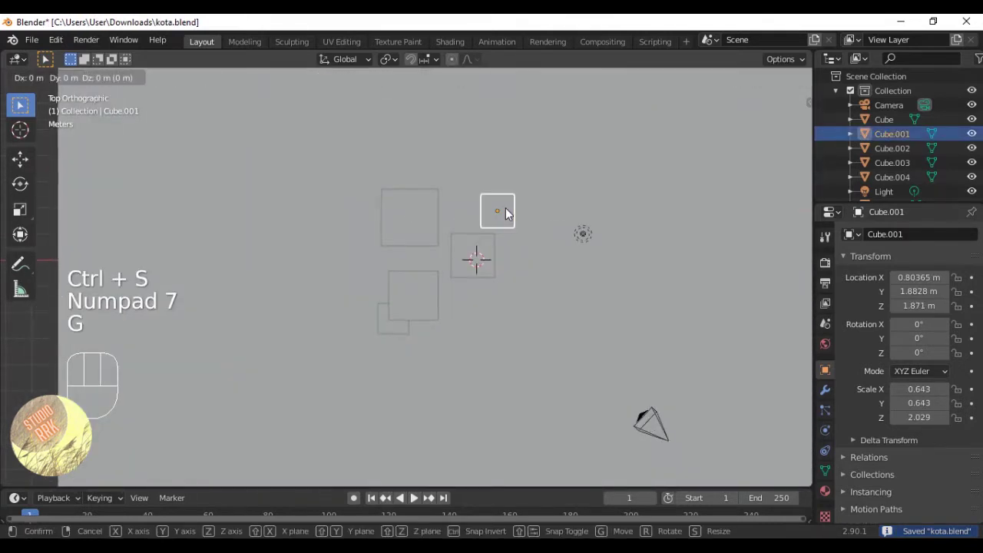
left_click(506, 207)
middle_click_drag(506, 207, 505, 243, "shift")
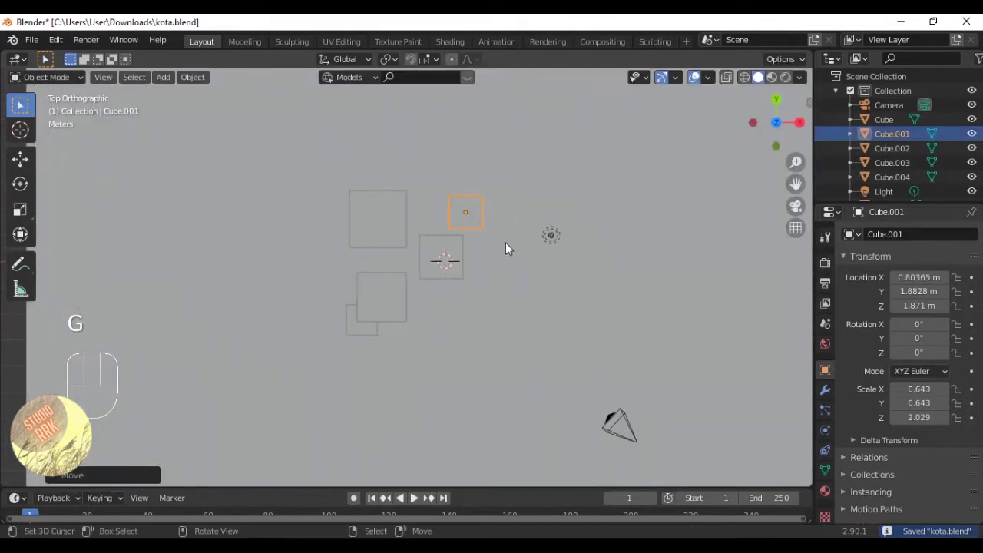
key("shift+d")
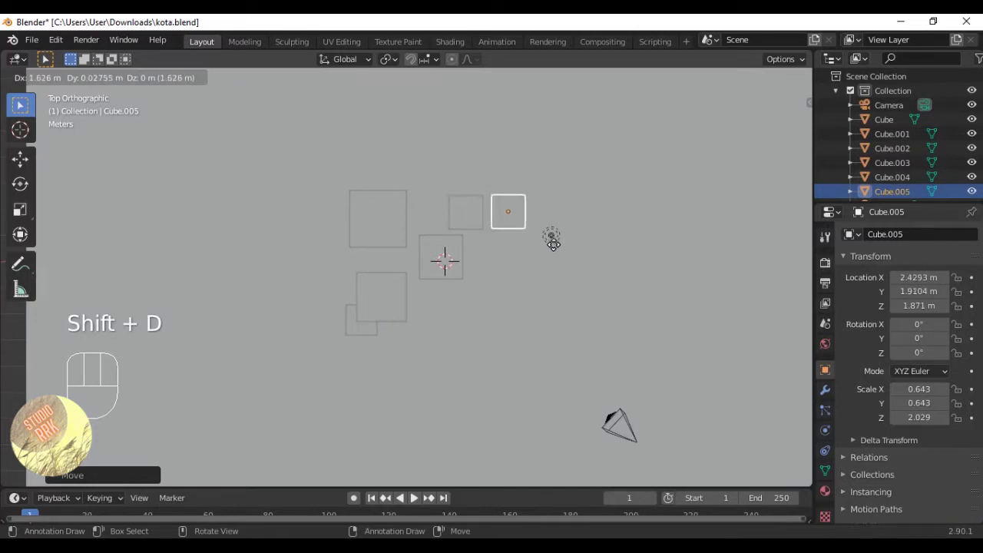
left_click(553, 241)
Stretch the new copy along Y and Z to a scale of about 0.64 × 1.03 × 3.08.
middle_click_drag(565, 250, 584, 218)
key("s")
key("x")
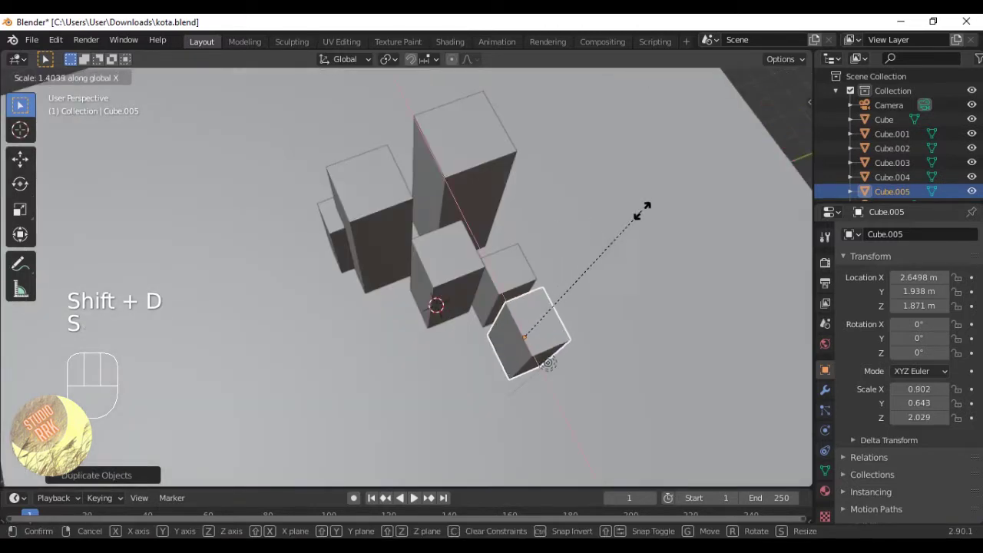
right_click(619, 233)
key("s")
key("y")
left_click(677, 221)
middle_click_drag(554, 280, 531, 272)
key("s")
key("z")
left_click(610, 250)
Raise the stretched block to about Z 2.36 m, shift it along X to about 2.84 m, and save the file.
key("g")
left_click(536, 254)
key("g")
key("x")
left_click(588, 271)
key("s")
right_click(587, 278)
key("a")
key("ctrl+s")
Move the stretched block to about X 2.73 m, Y 1.94 m in top view.
left_click(531, 273)
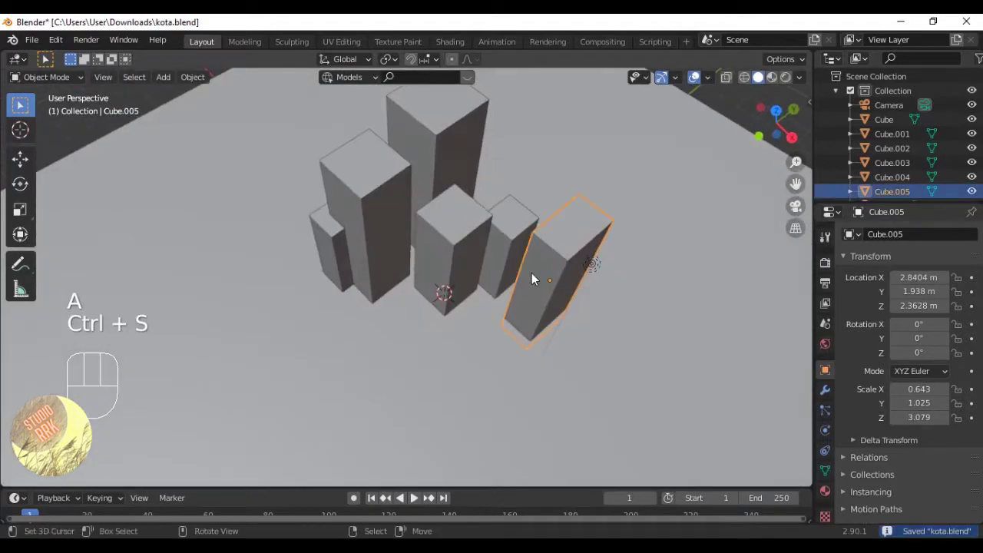
key("KP_7")
key("g")
left_click(548, 274)
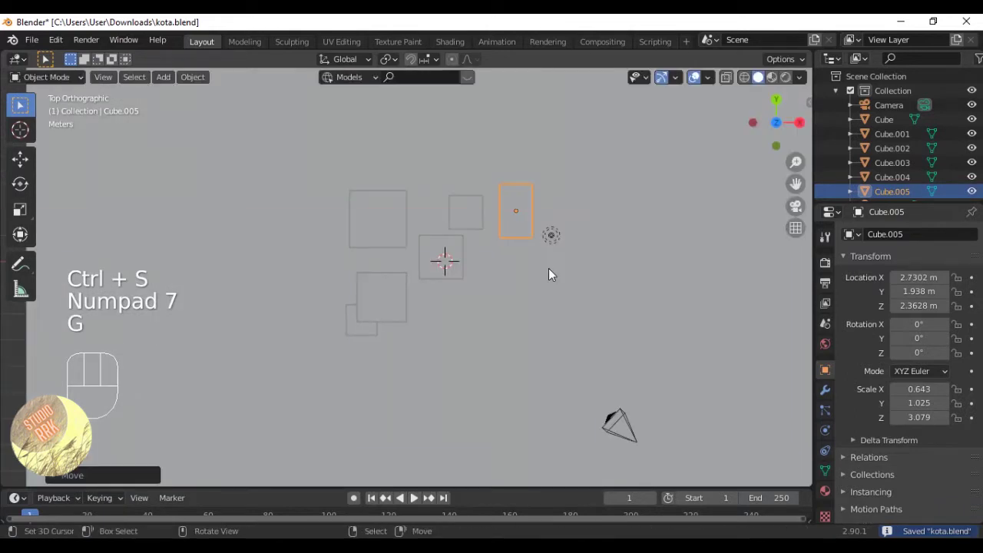
Duplicate the stretched block to about X 2.34 m, Y -2.53 m and widen the copy to an X scale of about 0.93.
key("shift+d")
left_click(538, 388)
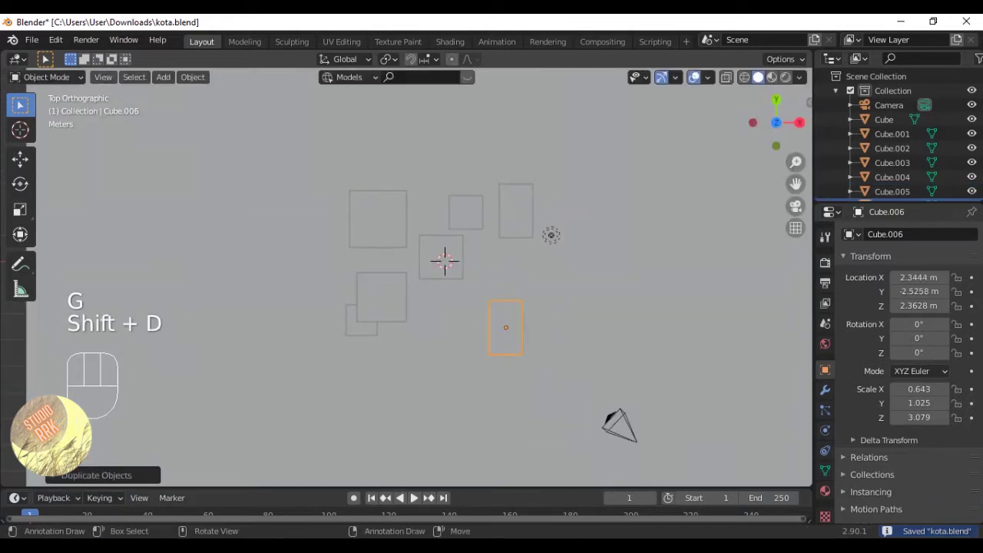
key("s")
key("x")
left_click(619, 396)
Flatten the copy to a Z scale of about 0.68 and lower it onto the plane at about Z 0.57 m.
middle_click_drag(608, 357, 604, 237)
key("s")
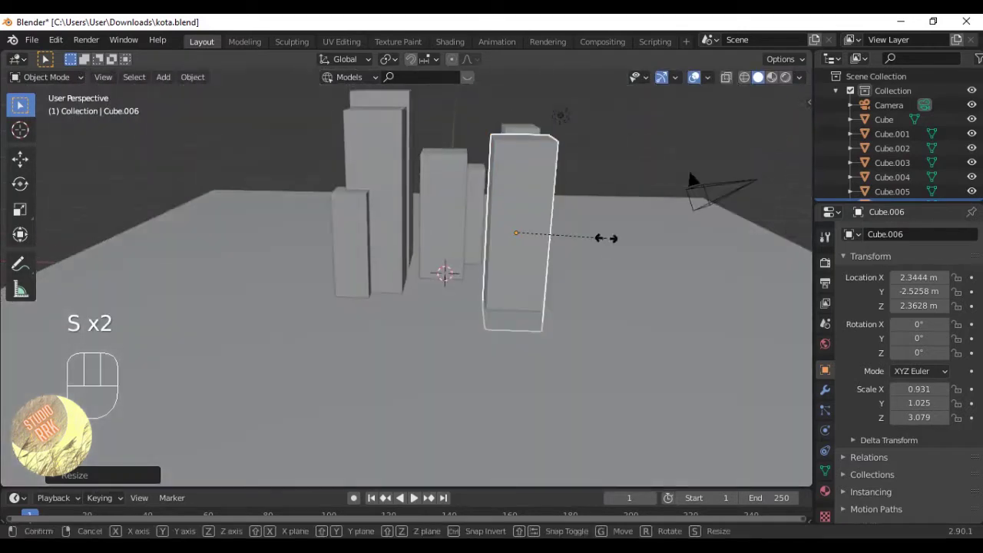
key("z")
key("g")
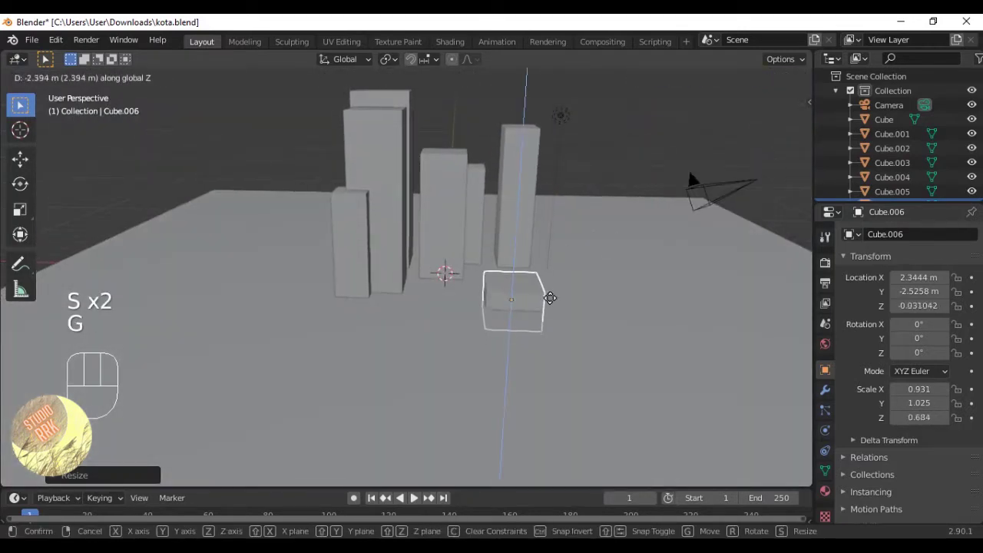
left_click(522, 297)
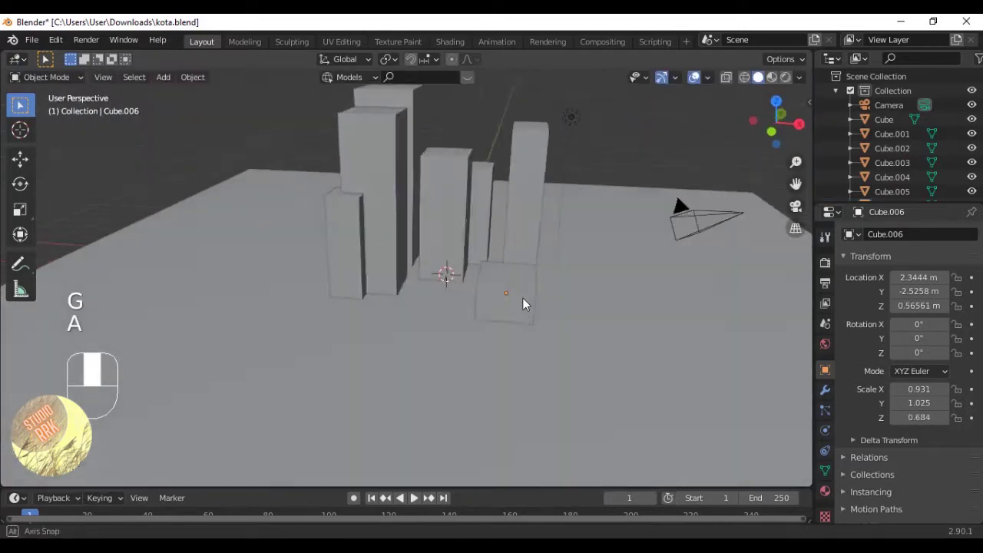
middle_click_drag(522, 298, 452, 380)
Move the low block to about X 1.31 m, Y -2.62 m in top view.
key("KP_7")
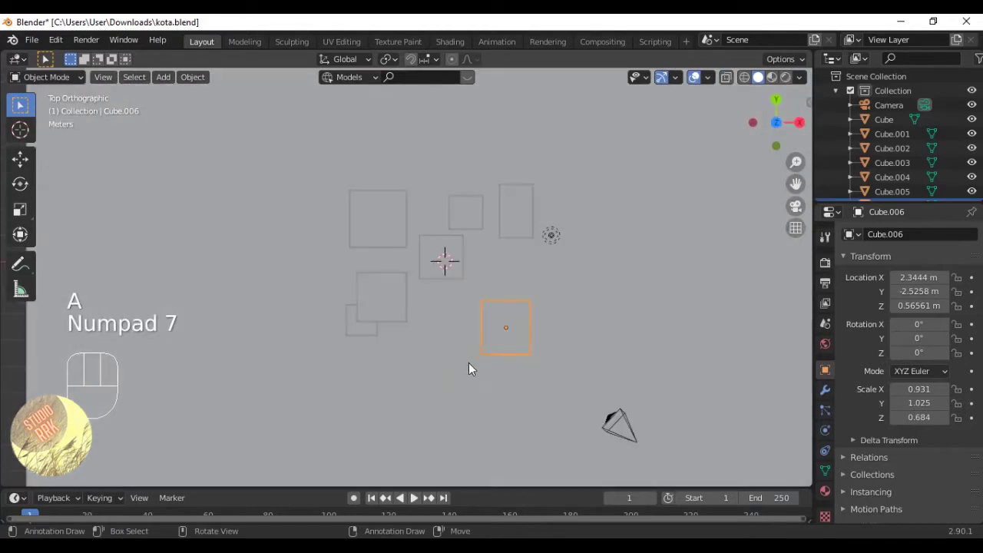
key("g")
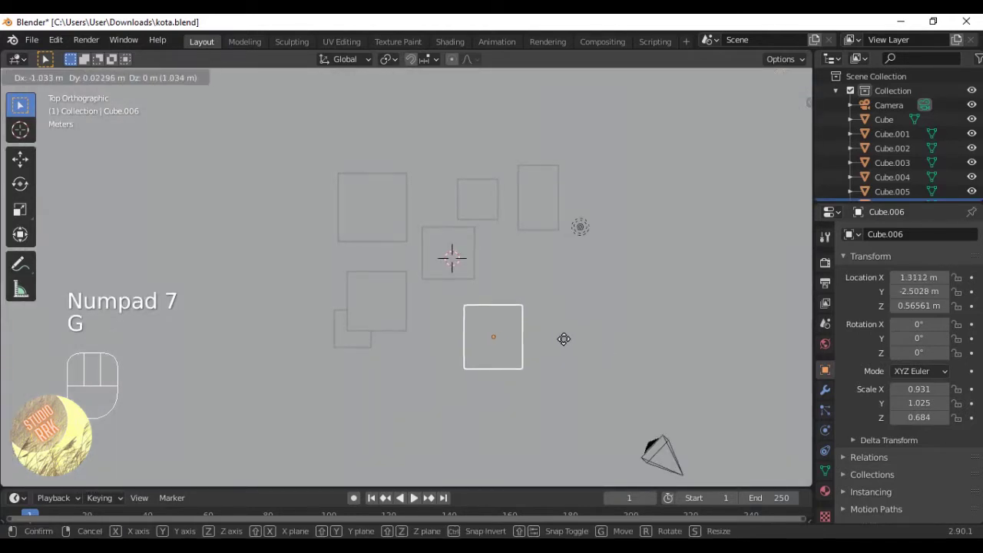
left_click(564, 341)
Duplicate the low block and shrink the copy to a scale of about 0.66 × 0.67 × 0.45.
key("shift+d")
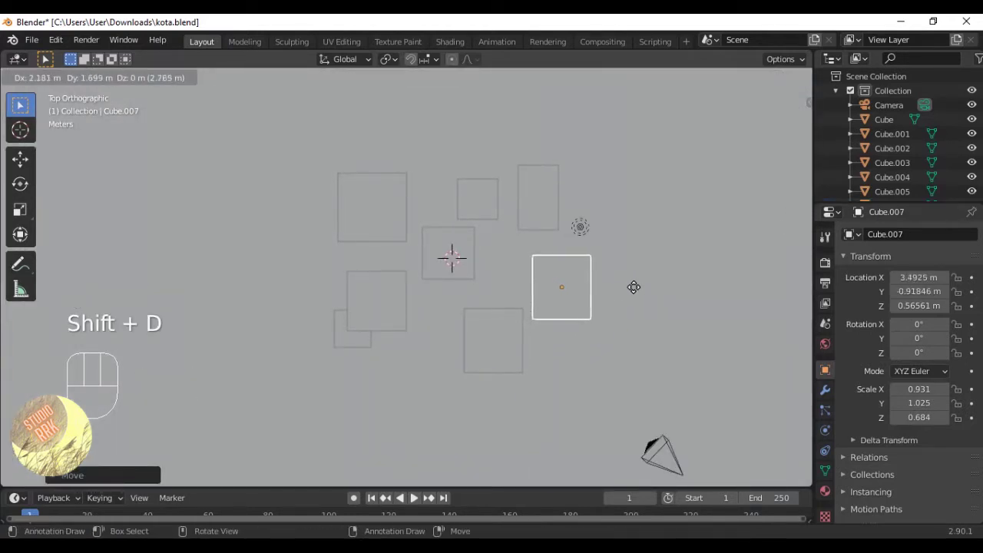
left_click(655, 294)
key("s")
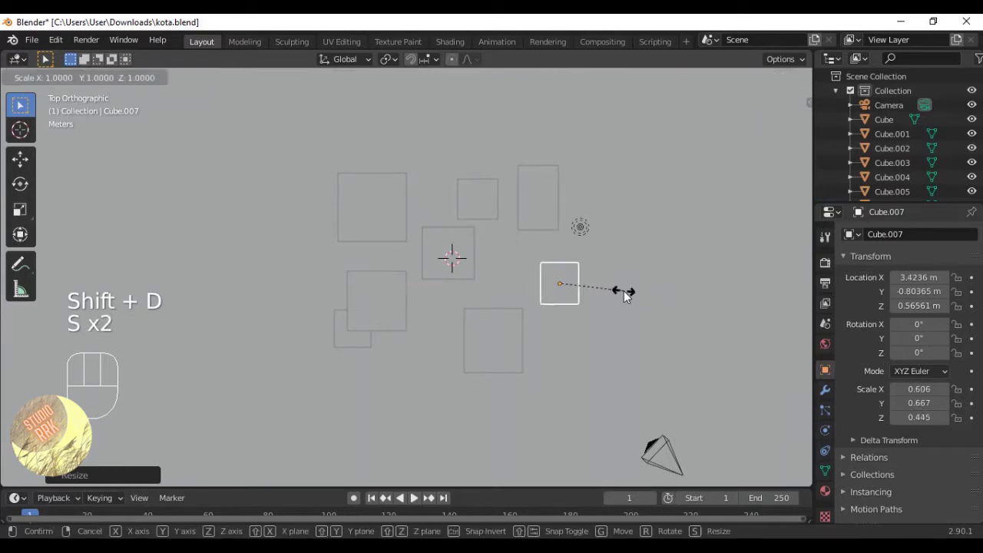
key("x")
left_click(629, 289)
Place the small low copy at about X 3.17 m, Y -0.92 m, Z 0.23 m and save the file.
key("g")
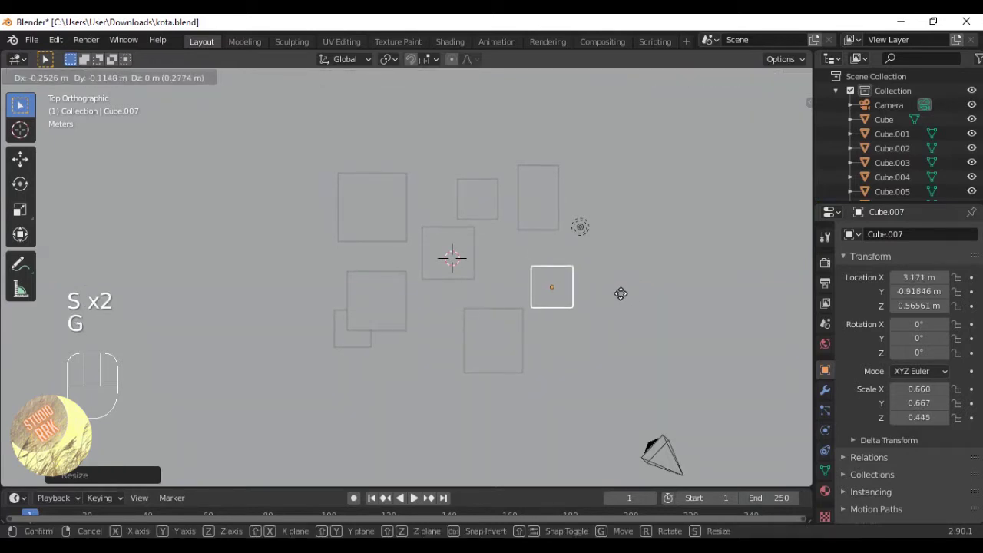
left_click(621, 294)
middle_click_drag(620, 294, 595, 211)
key("g")
key("z")
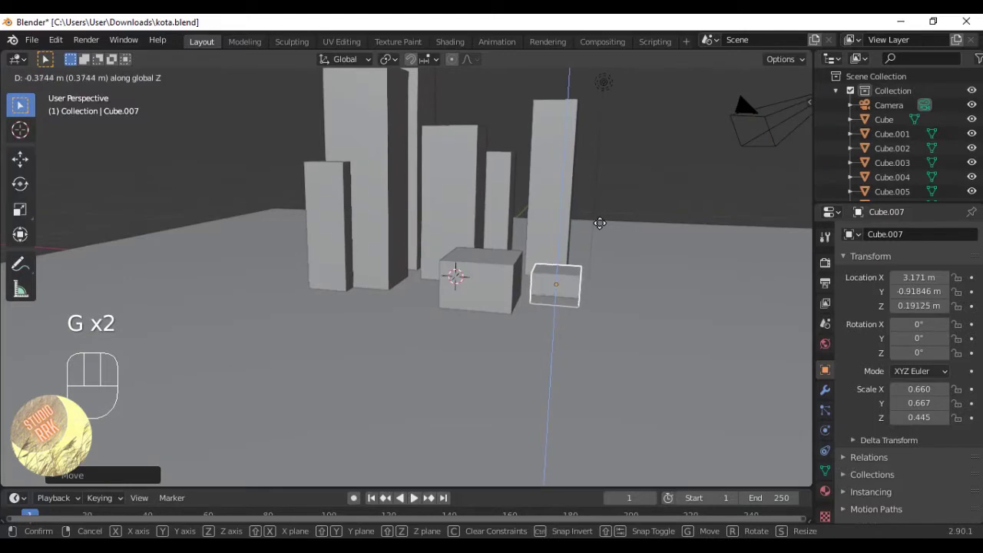
left_click(600, 223)
middle_click_drag(600, 223, 508, 304)
key("ctrl+s")
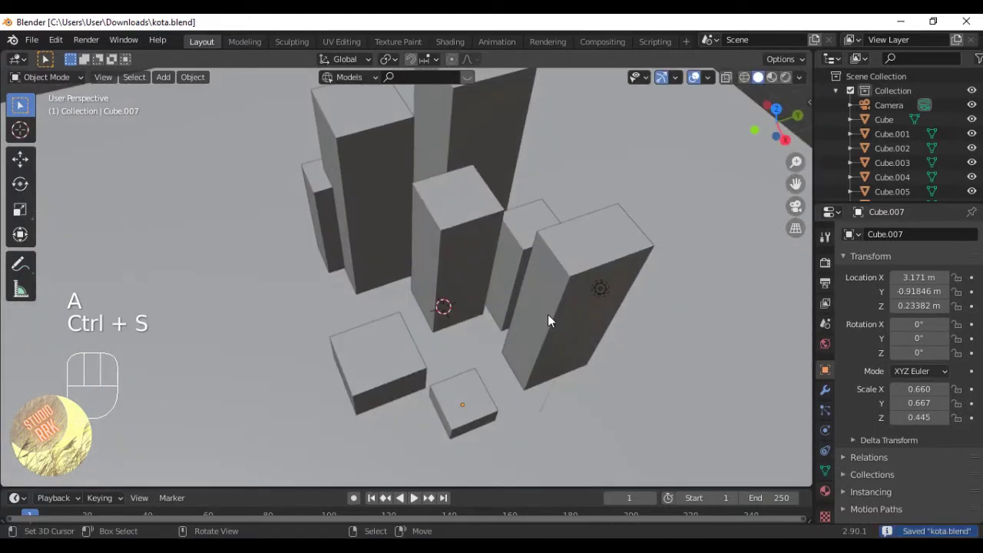
Move the central block to about X -0.34 m, Y 0.01 m and the small block behind it to about X 0.34 m, Y 2.02 m.
key("KP_7")
left_click(526, 189)
middle_click_drag(525, 188, 430, 262, "shift")
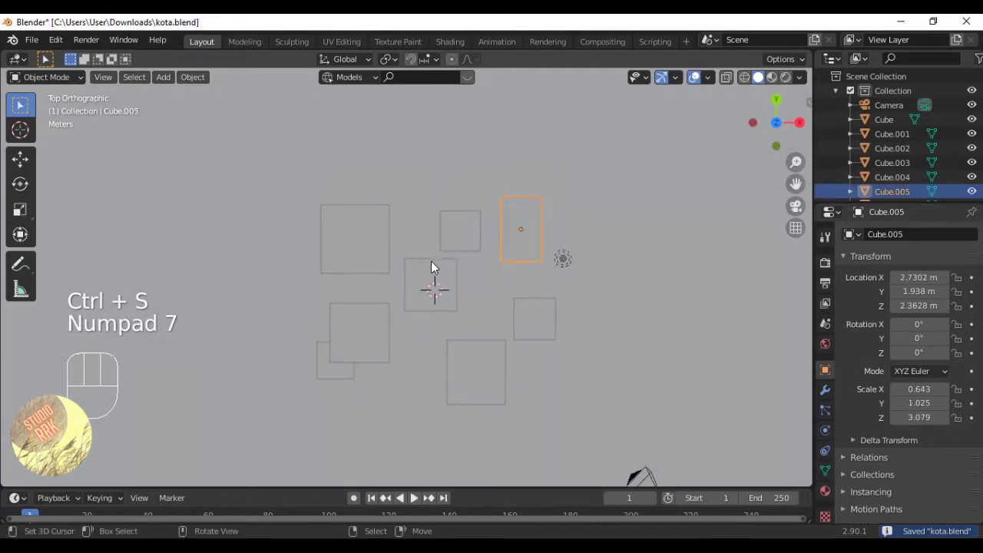
left_click(431, 261)
key("g")
left_click(447, 280)
left_click(459, 225)
key("g")
left_click(444, 224)
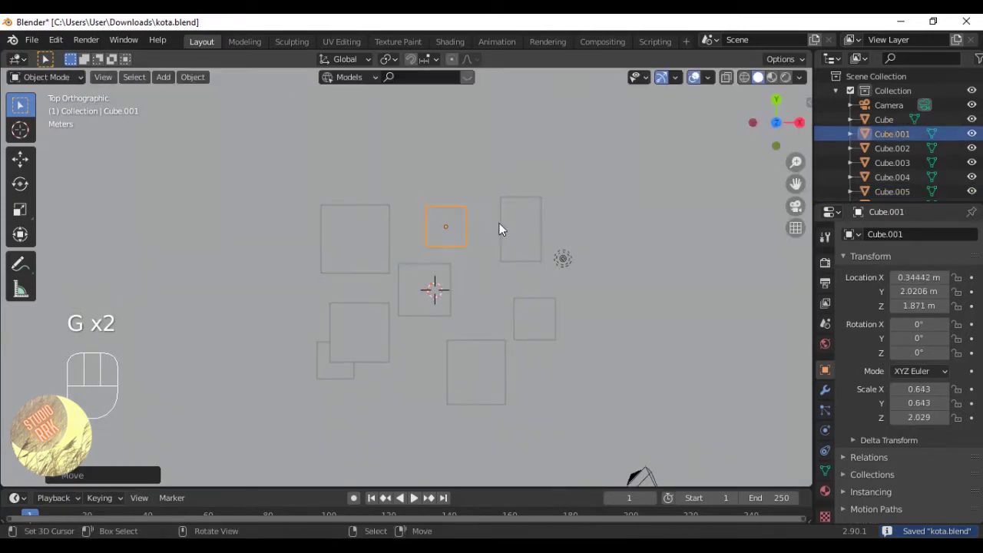
Move the rectangular tall block to about X 2.04 m, Y 1.41 m and the small low block to about X 3.75 m, Y -0.78 m.
left_click(500, 231)
key("g")
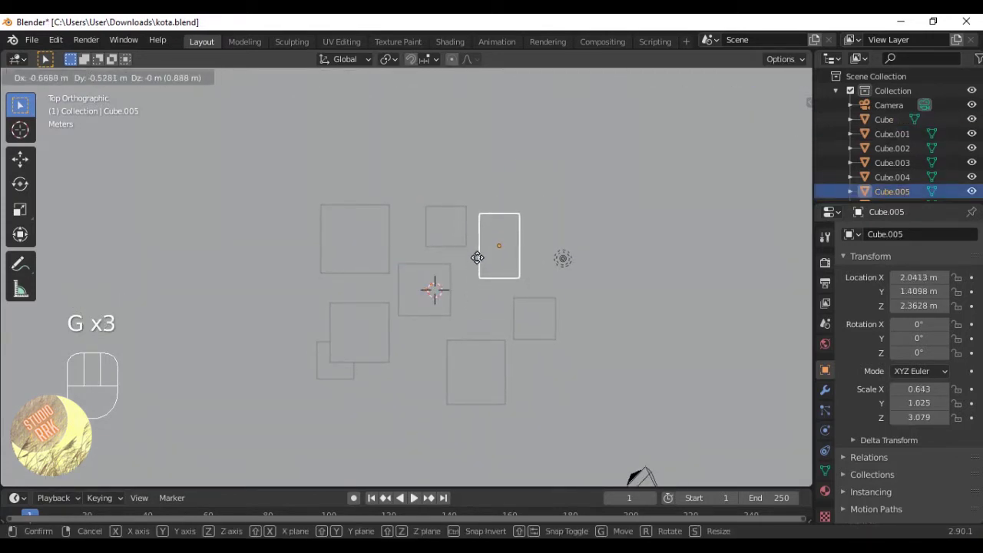
left_click(477, 257)
left_click(531, 299)
key("g")
left_click(558, 289)
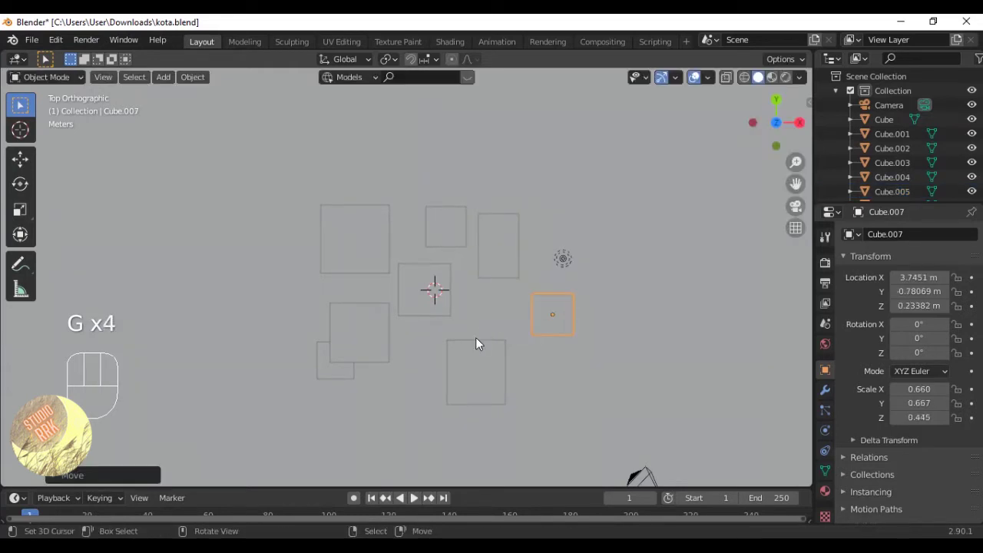
Move the large low block to about X 1.45 m, Y -2.23 m, then save the file with the small low block selected.
left_click(476, 338)
key("g")
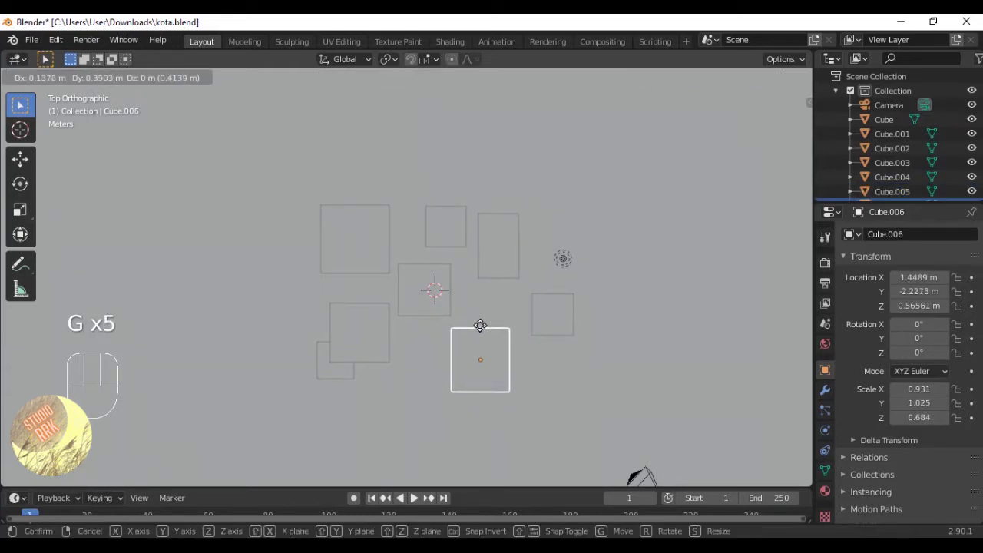
left_click(480, 325)
left_click(555, 316)
key("s")
left_click(638, 333)
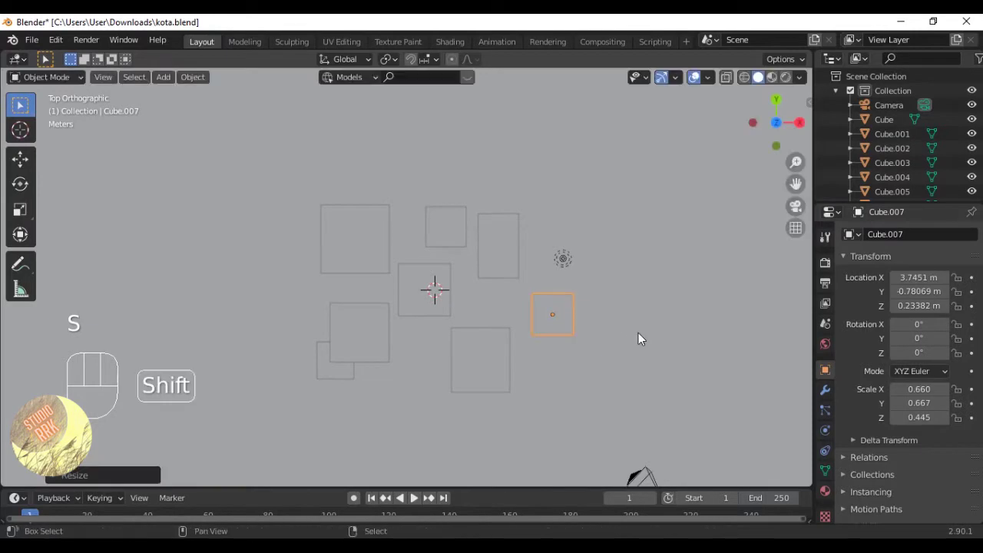
middle_click_drag(639, 333, 604, 353, "shift")
key("ctrl+s")
Duplicate the small low block and place the copy at about X 4.07 m, Y 0.18 m.
key("shift+d")
left_click(606, 319)
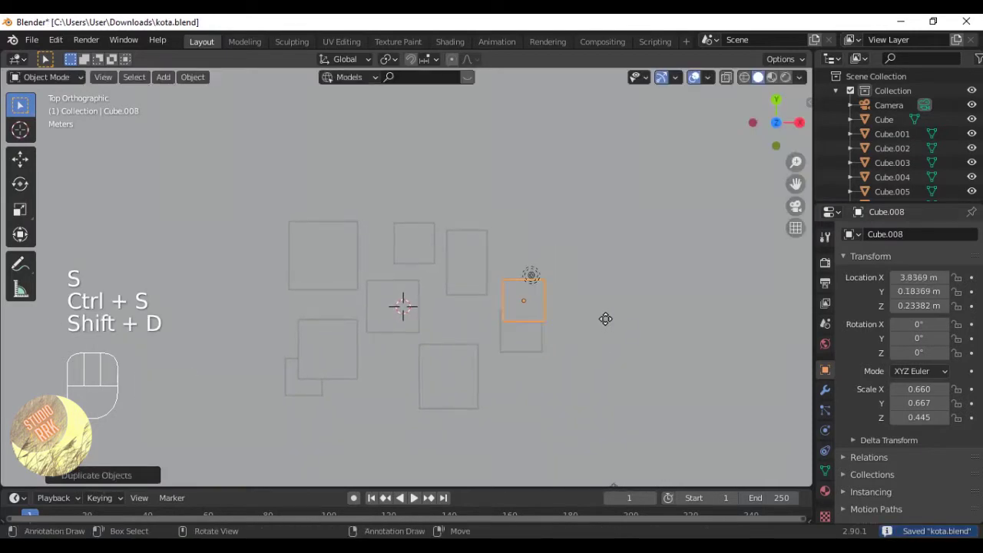
key("g")
left_click(626, 331)
Heighten the copy to a Z scale of about 1.08 and raise it to about Z 0.83 m.
middle_click_drag(626, 332, 544, 233)
key("s")
key("z")
key("g")
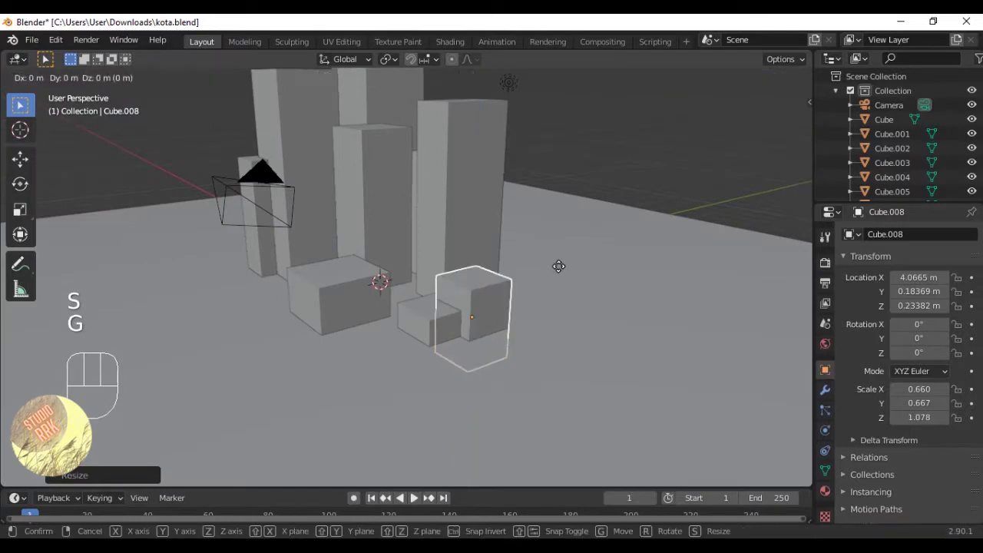
left_click(561, 246)
Slim the copy down to a scale of about 0.44 × 0.45 × 1.06.
middle_click_drag(562, 245, 511, 267)
key("s")
left_click(481, 330)
key("s")
key("z")
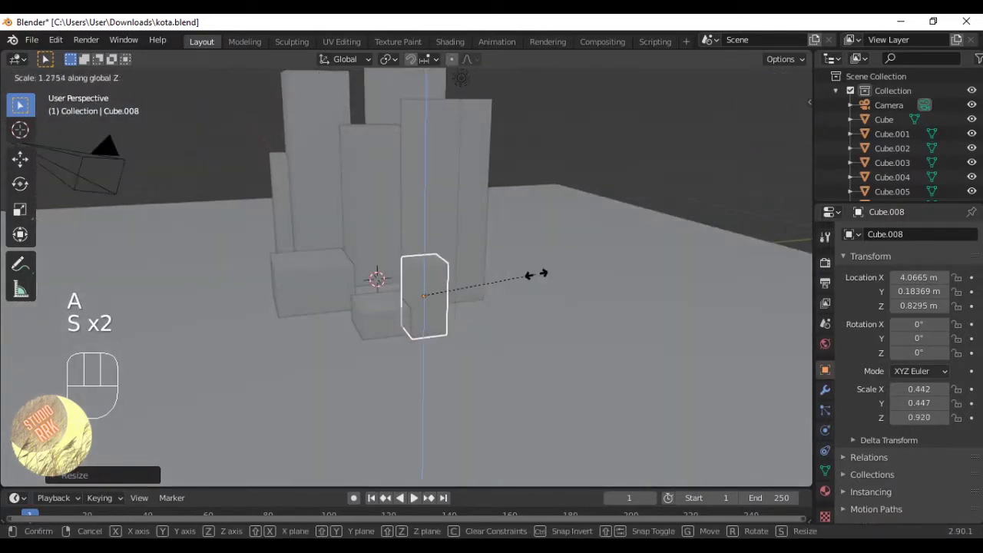
left_click(552, 274)
Reposition the slim block to about X 4.00 m, Y 0.49 m, behind the small low block, and save the file.
key("g")
key("x")
left_click(549, 274)
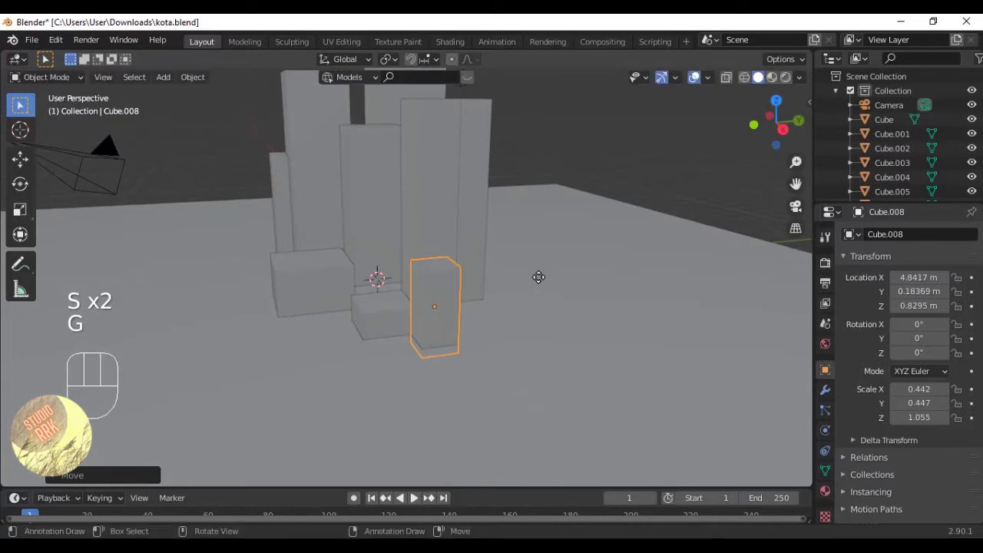
key("g")
left_click(522, 296)
middle_click_drag(522, 297, 600, 381)
key("ctrl+s")
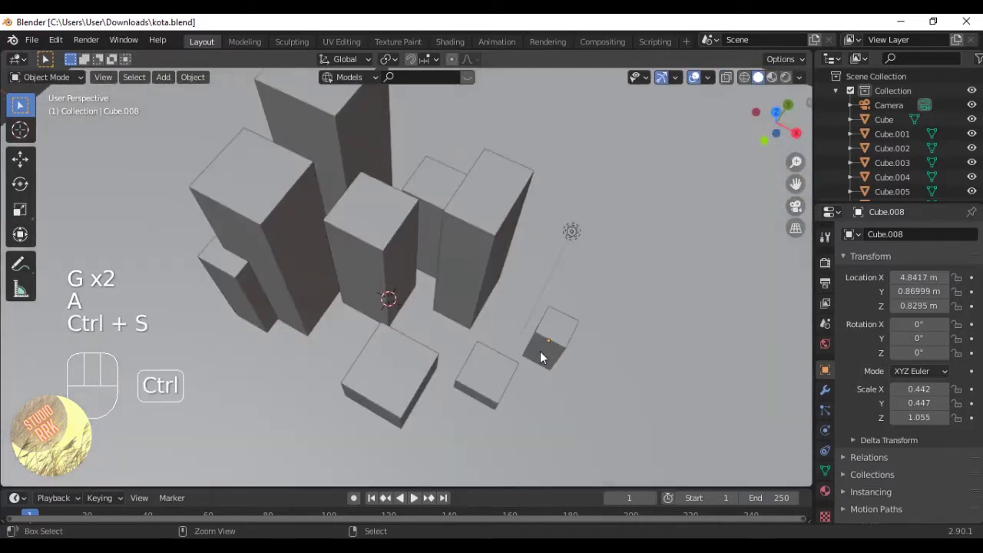
key("KP_7")
key("g")
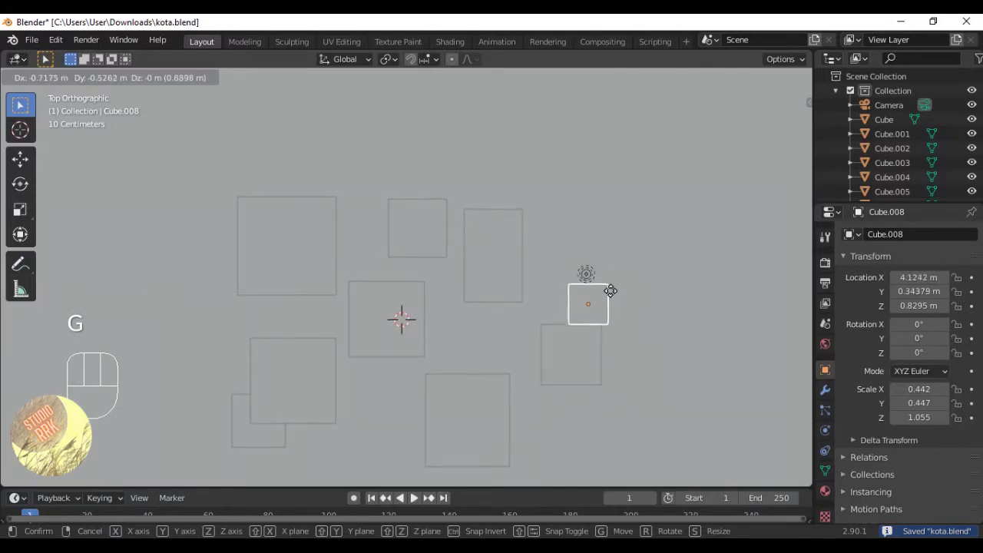
left_click(606, 288)
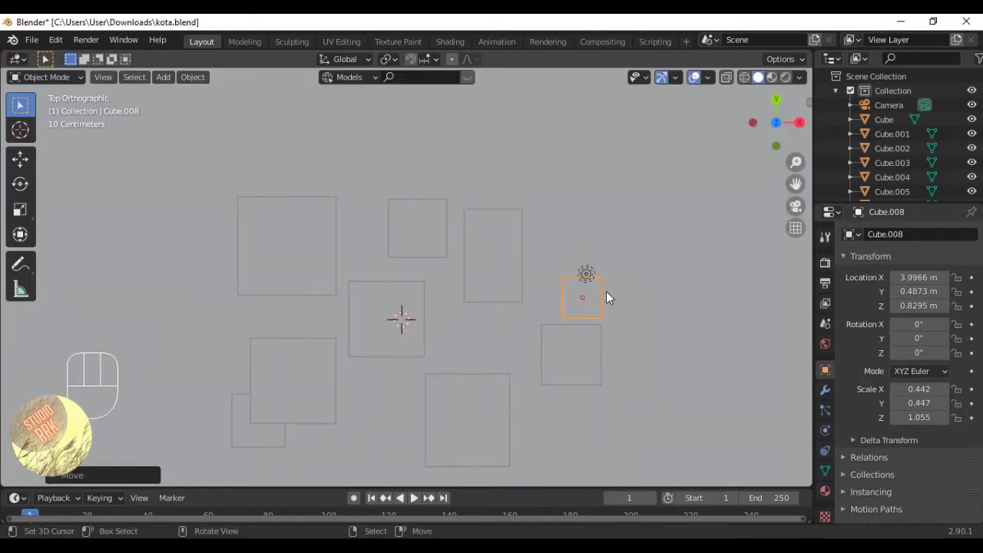
middle_click_drag(606, 291, 589, 310)
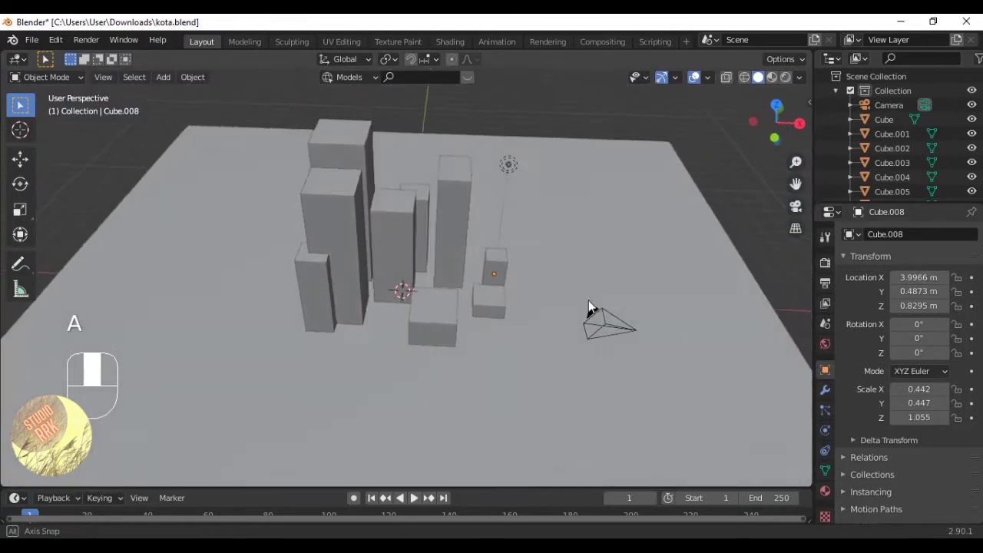
key("ctrl+s")
Duplicate the slim block to about X 4.08 m, Y 1.95 m and enlarge the copy uniformly to a Z scale of about 1.27.
key("KP_7")
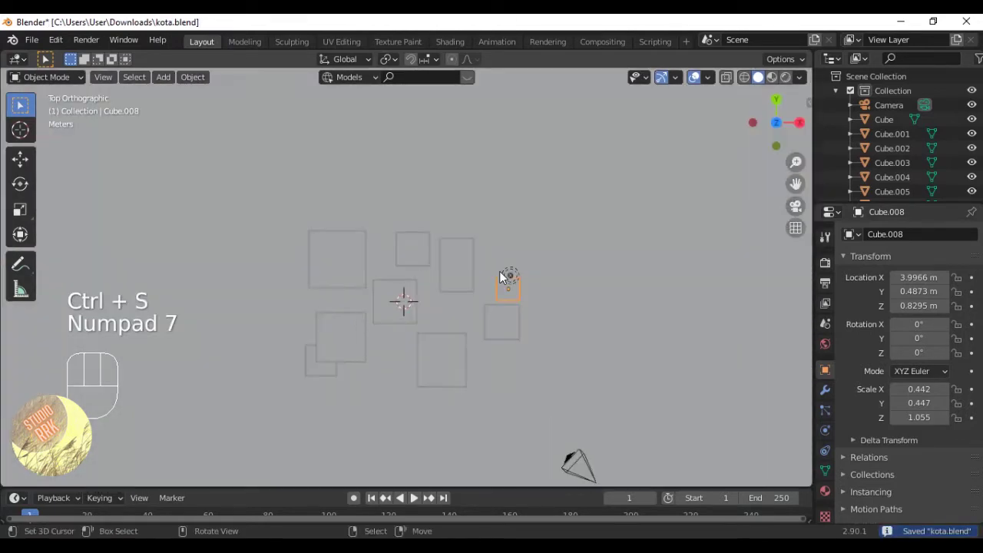
key("shift+d")
left_click(547, 244)
middle_click_drag(547, 244, 523, 352)
key("s")
left_click(511, 291)
key("s")
left_click(520, 287)
Narrow the new slim copy along Y and save the file.
key("s")
key("x")
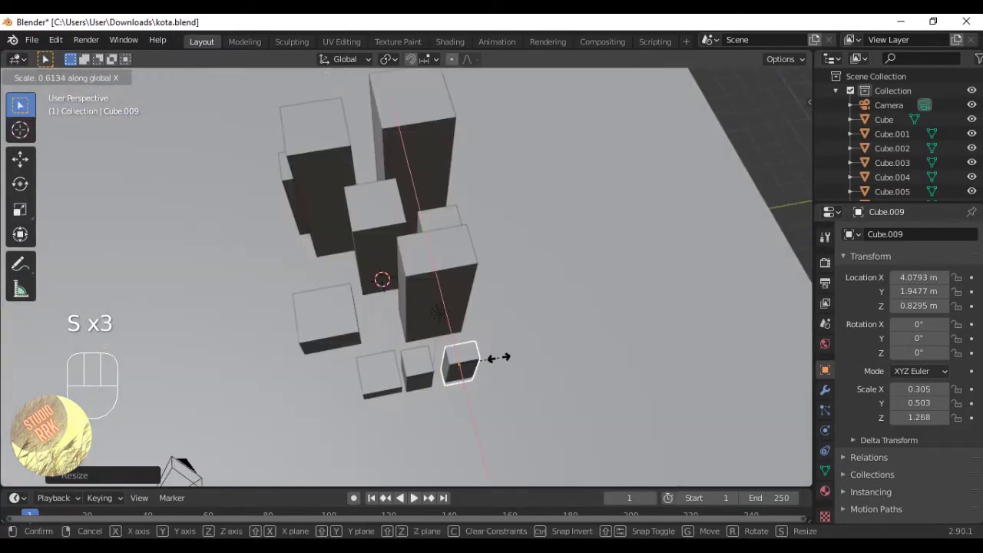
key("s")
key("y")
left_click(496, 348)
key("a")
mouse_move(496, 347)
middle_mouse_down()
mouse_move(419, 284)
mouse_move(500, 356)
middle_mouse_up()
key("ctrl+s")
Narrow the central block along X to a scale of about 0.73.
left_click(525, 287)
middle_click_drag(525, 287, 617, 345)
key("s")
key("x")
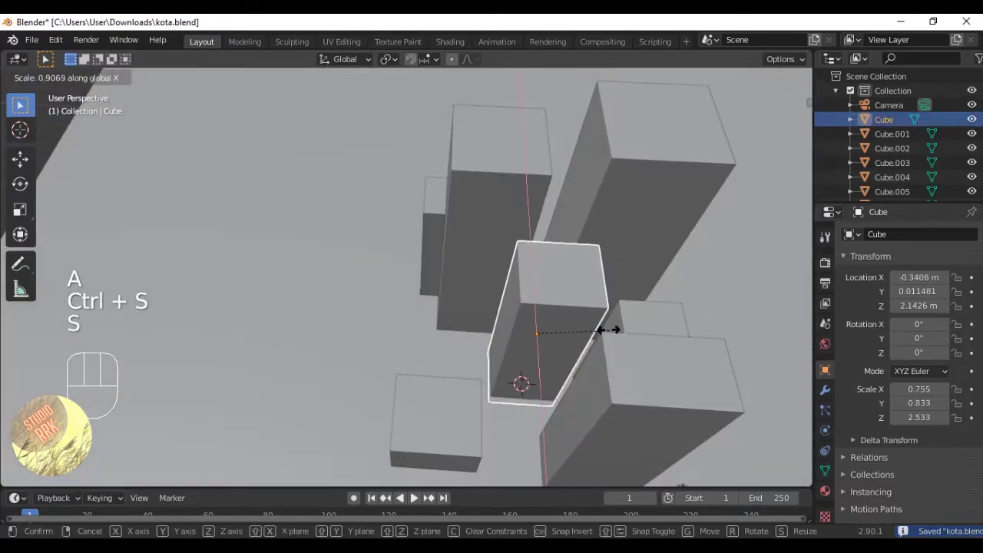
left_click(609, 330)
Narrow the tall front block slightly along Y.
scroll(588, 322, "down", 5)
left_click(464, 220)
key("s")
key("y")
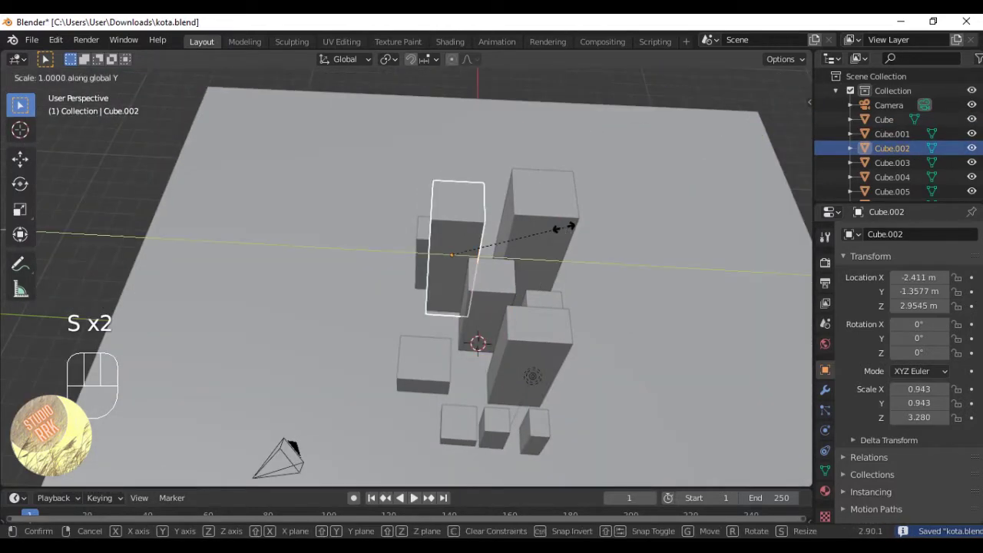
left_click(556, 224)
Narrow the tallest rear block along Y to a scale of about 0.85 and save the file.
left_click(556, 225)
key("s")
key("y")
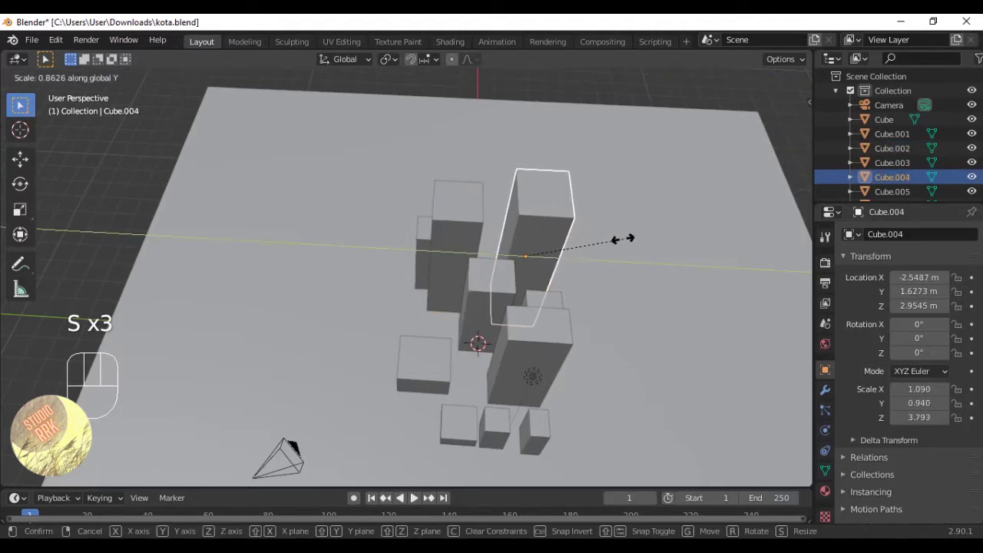
left_click(615, 236)
key("a")
middle_click_drag(527, 279, 553, 247)
key("ctrl+s")
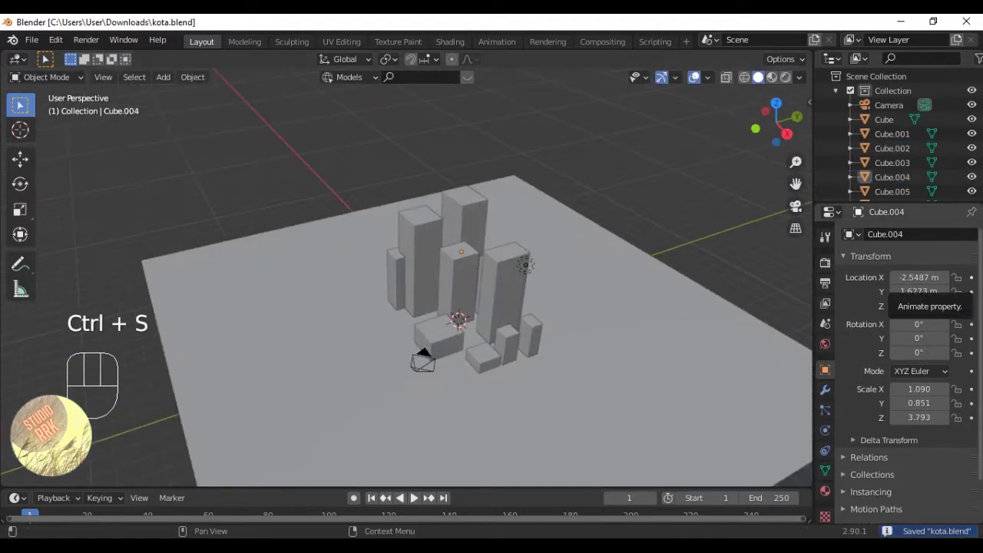
Duplicate the central block and place the copy in front of it at about X -0.48 m, Y -2.76 m.
scroll(468, 298, "up", 2)
middle_click_drag(513, 298, 470, 306)
right_click(472, 306)
key("KP_7")
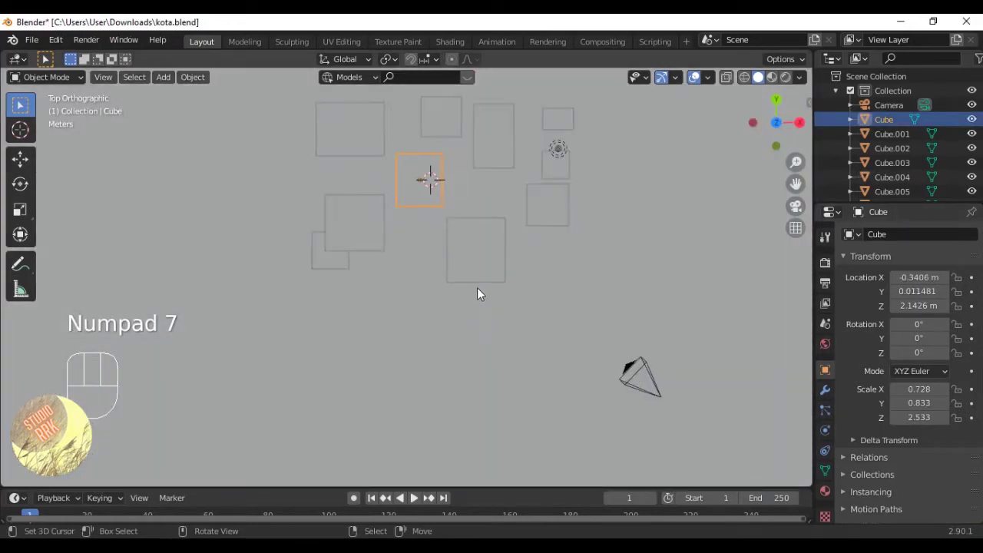
scroll(477, 294, "up", 2)
key("shift+d")
left_click(484, 351)
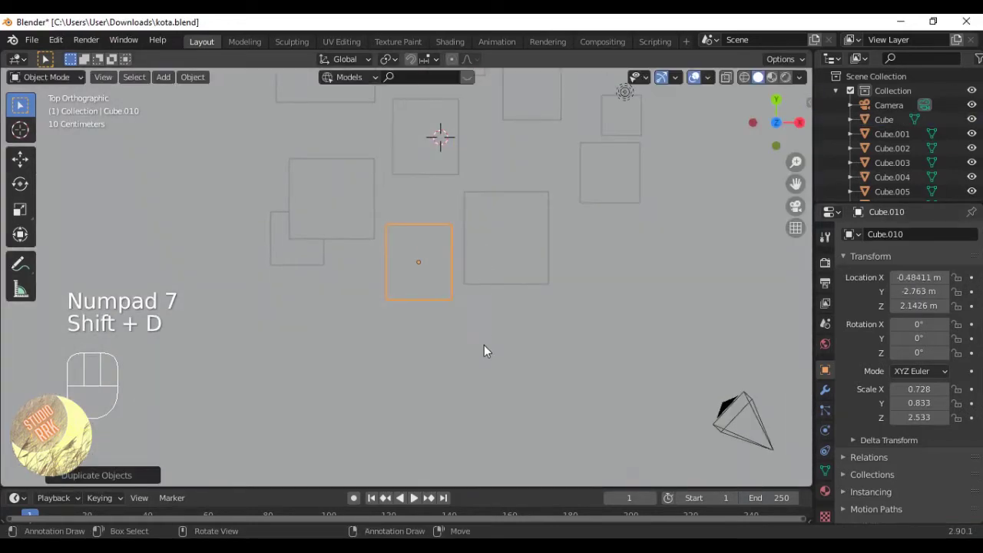
Shrink the new copy uniformly to an X scale of about 0.56 and lower it to about Z 1.71 m.
middle_click_drag(484, 351, 487, 205)
key("s")
left_click(496, 232)
key("g")
key("z")
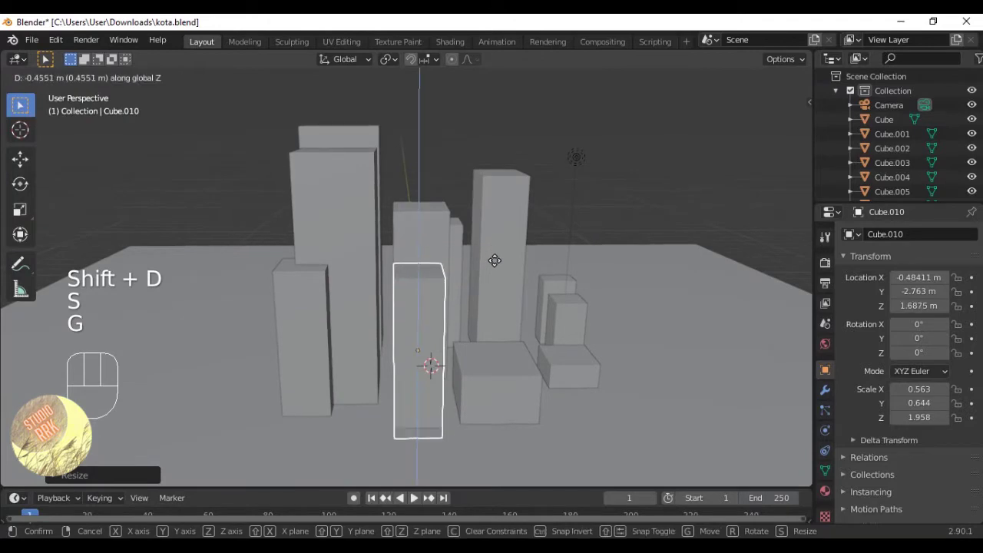
left_click(492, 262)
key("a")
Temporarily lock the camera to the view and reframe it so all the buildings fit inside the camera frame.
scroll(411, 296, "down", 3)
key("KP_0")
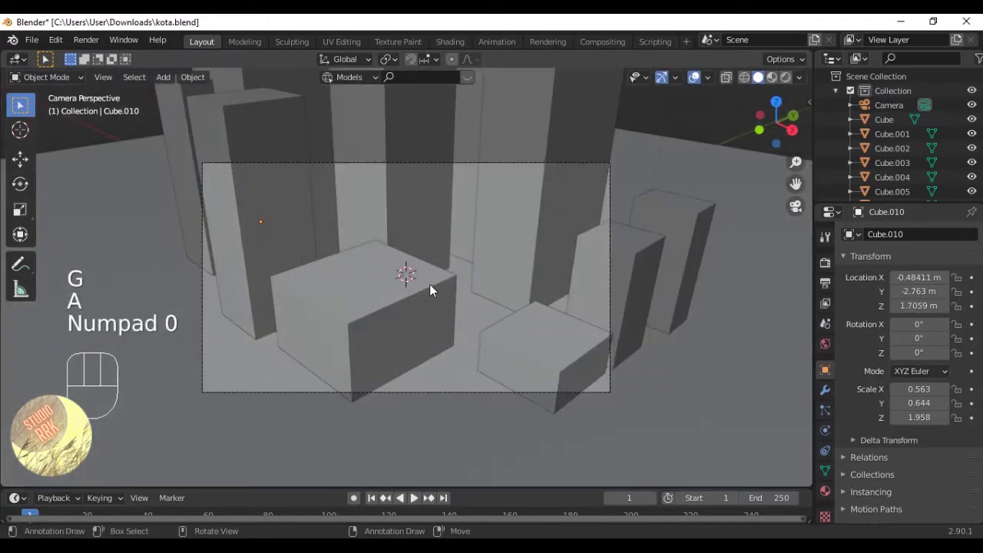
key("n")
left_click(803, 158)
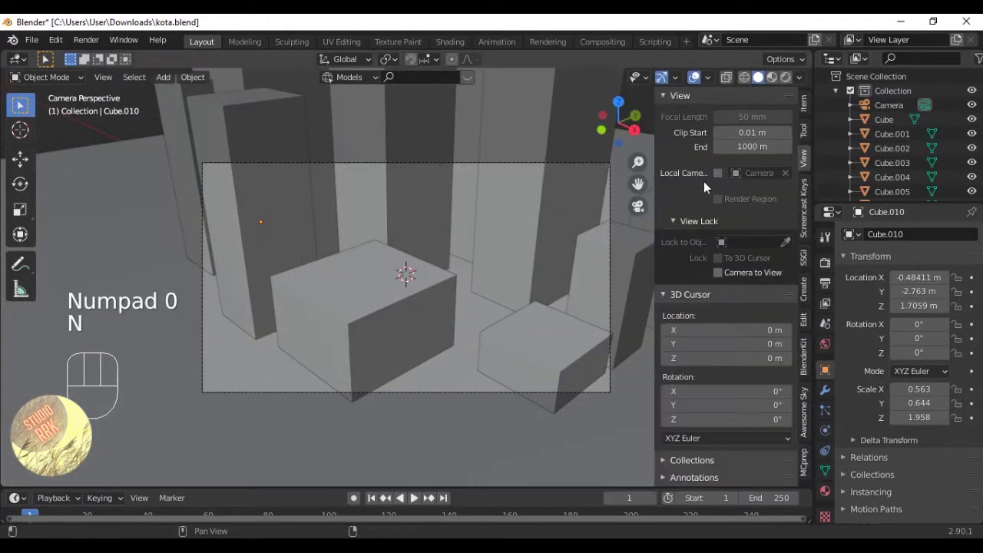
key("n")
scroll(593, 234, "down", 4)
middle_click_drag(557, 213, 564, 246, "shift")
scroll(566, 266, "down", 1)
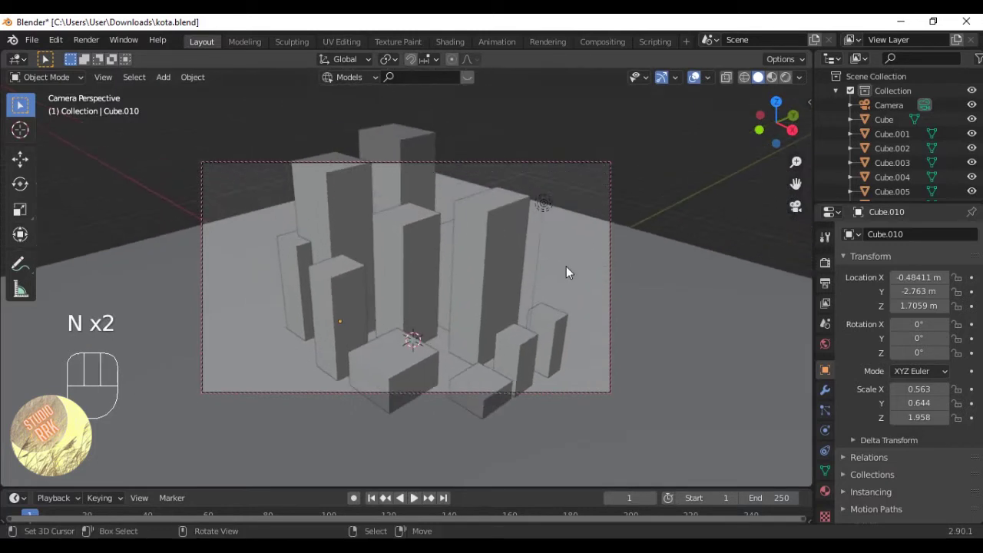
middle_click_drag(566, 240, 568, 238, "shift")
key("n")
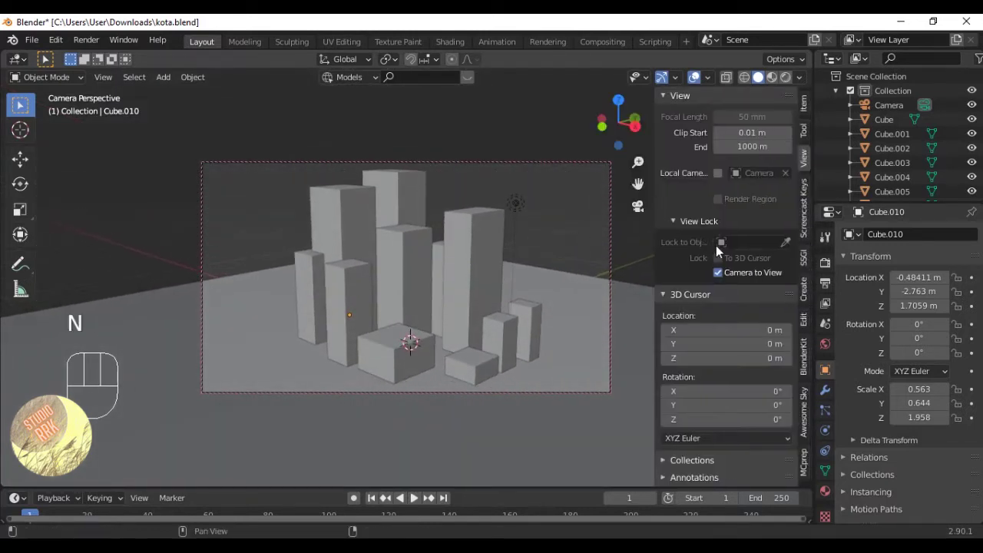
key("n")
Enlarge the ground plane uniformly to a scale of about 24.7 and save the file.
middle_click_drag(526, 254, 433, 314)
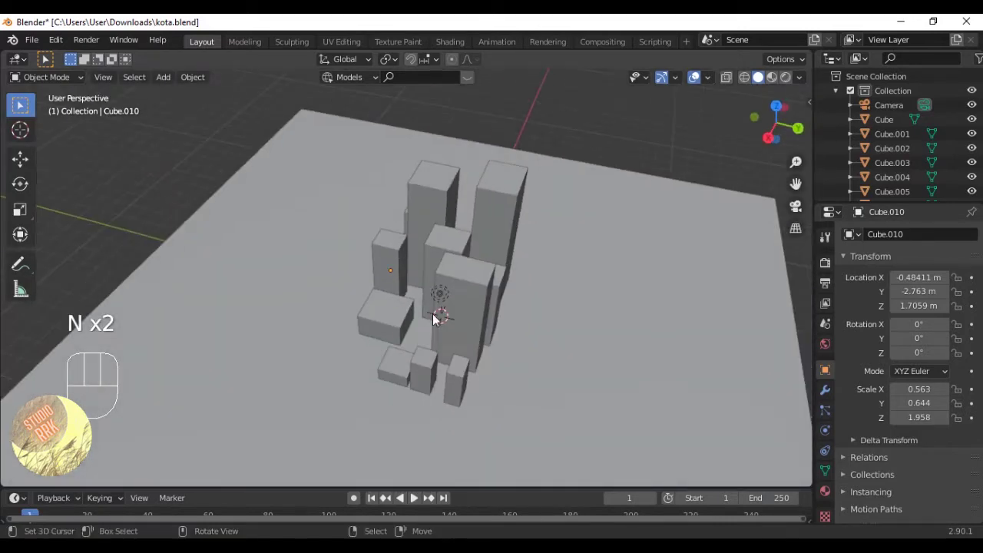
left_click(612, 365)
key("s")
left_click(649, 365)
key("s")
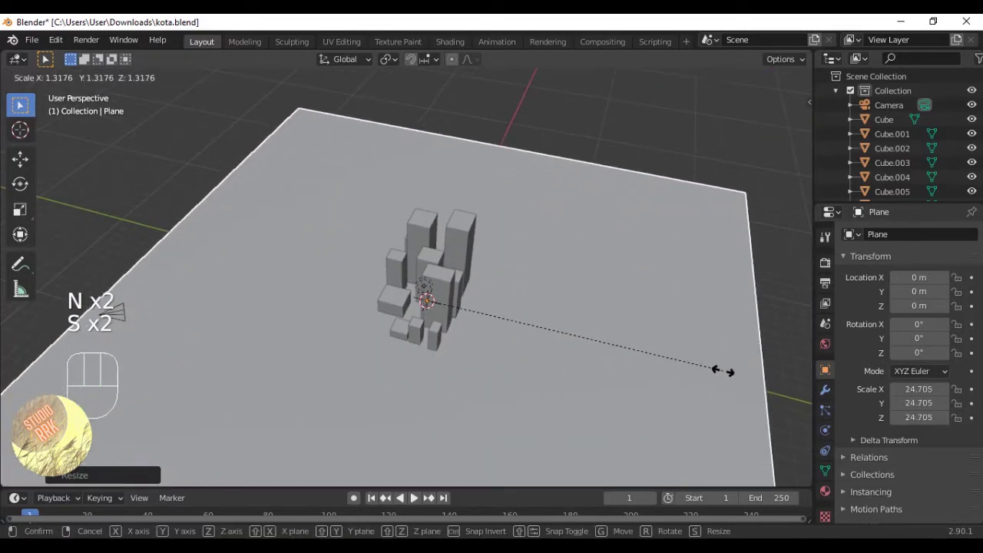
left_click(716, 367)
key("ctrl+s")
Save the file and split the viewport to show the camera view beside a top view.
key("KP_0")
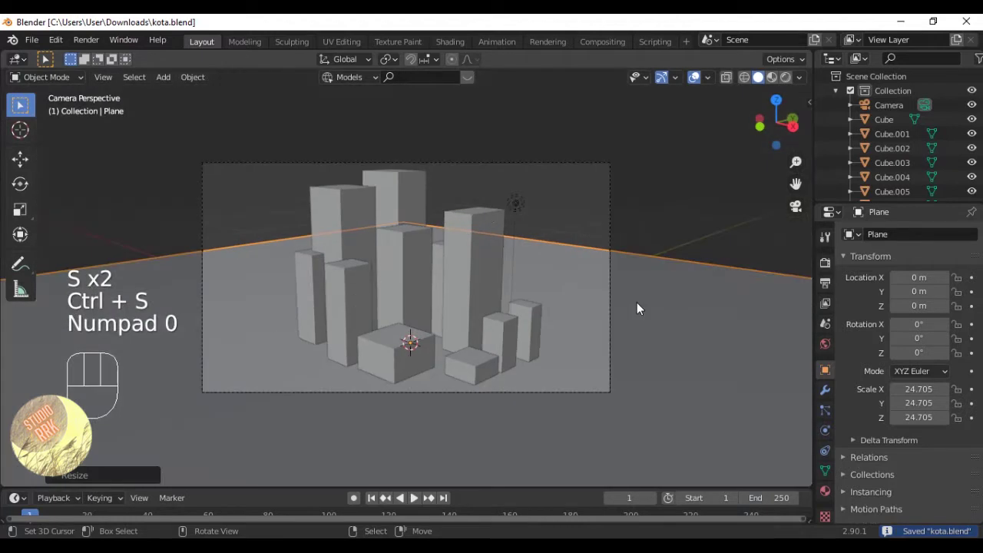
key("a")
key("ctrl+s")
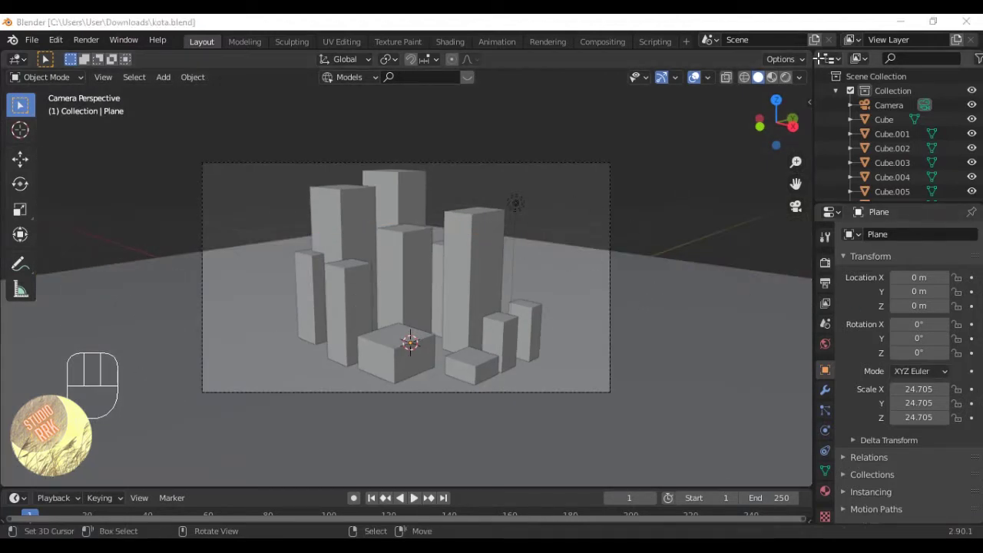
left_click_drag(811, 57, 475, 162)
middle_click_drag(758, 162, 696, 288)
key("KP_7")
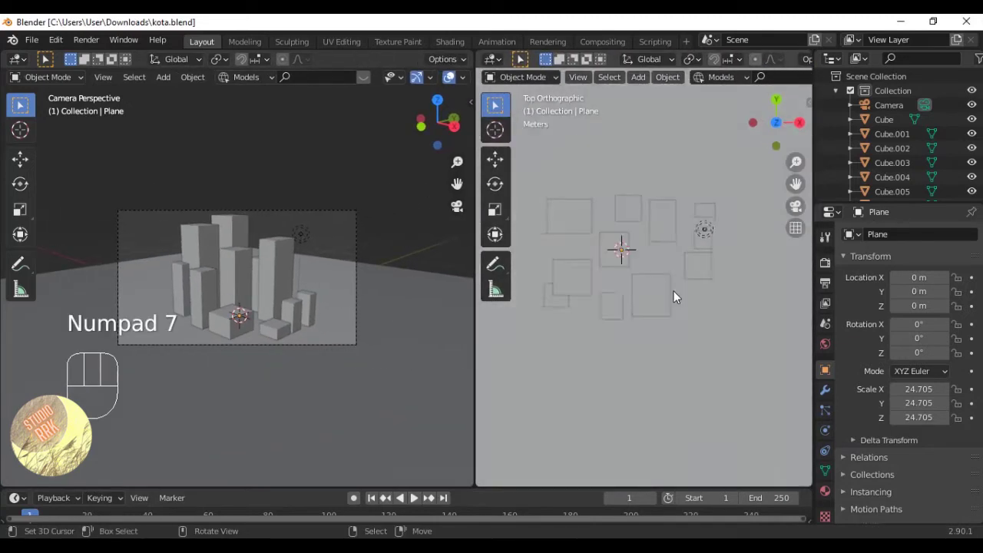
Move the wide low front block to about X 1.80 m, Y -1.87 m.
left_click(667, 292)
key("g")
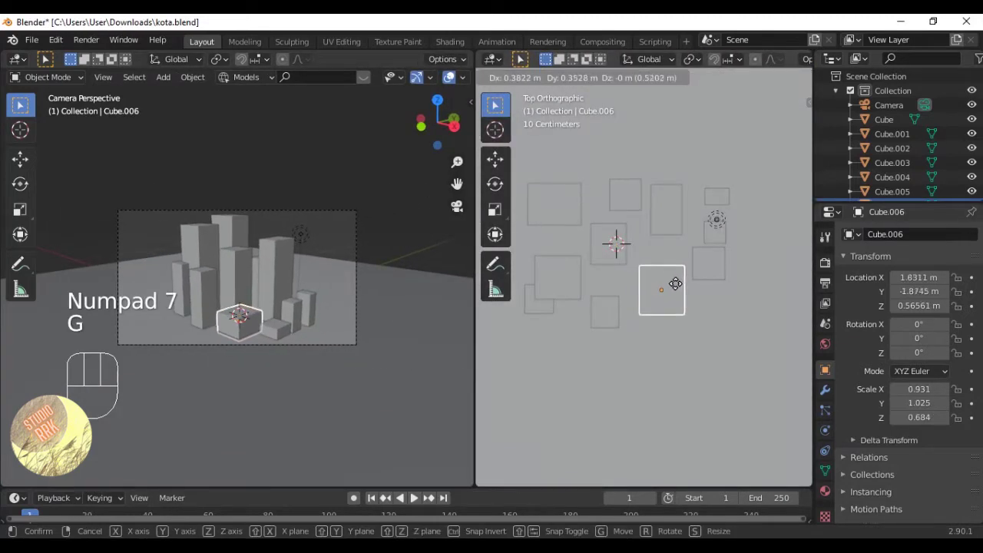
left_click(675, 289)
Duplicate the wide low block to about X -2.34 m, Y -4.49 m and stretch the copy to a Z scale of about 1.14.
key("shift+d")
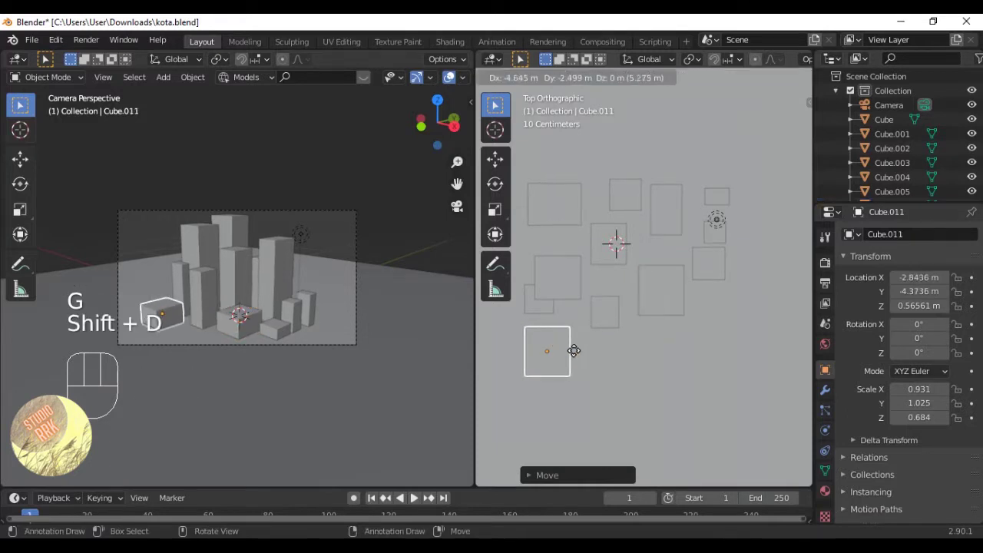
left_click(573, 349)
key("s")
key("z")
left_click(680, 347)
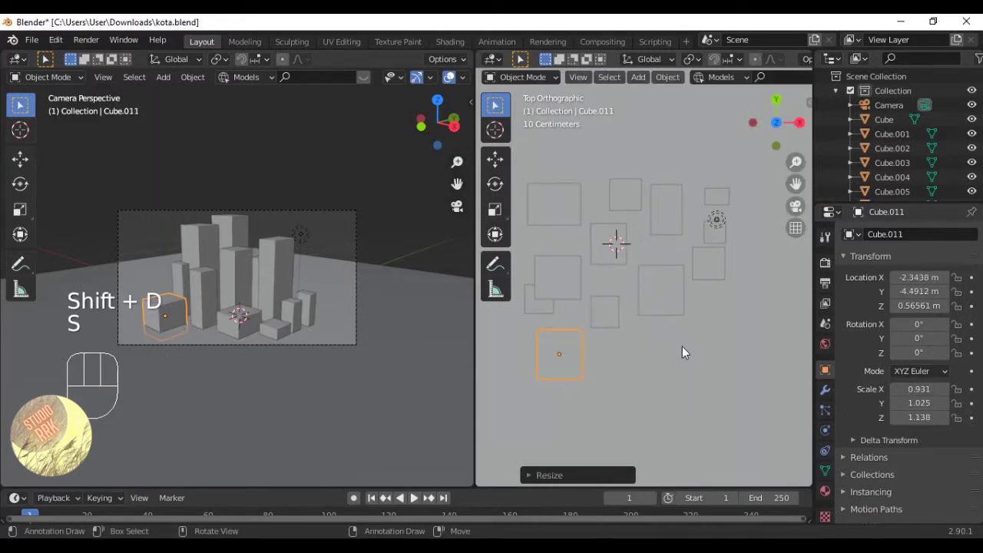
Raise the stretched copy to about Z 0.91 m and save the file.
key("g")
key("z")
left_click(684, 349)
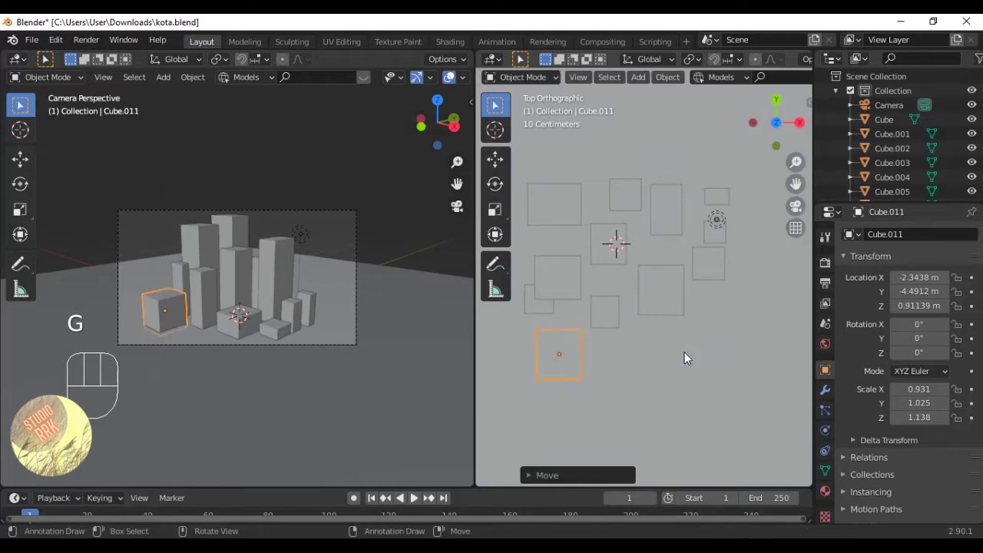
key("a")
key("ctrl+s")
Narrow the new front corner block to a Y scale of about 0.76 and shift it along Y to about -4.23 m.
scroll(289, 294, "up", 2)
left_click(197, 310)
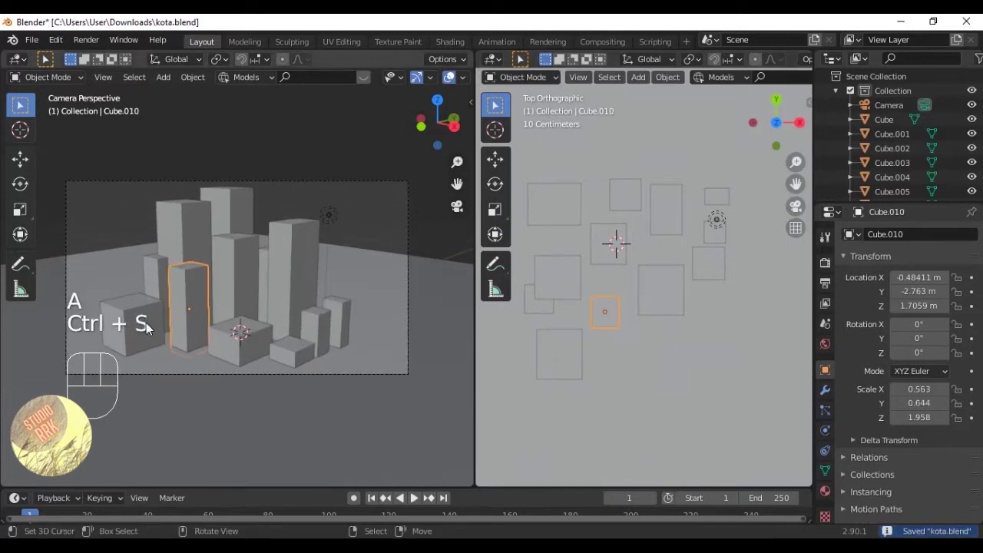
left_click(135, 326)
key("s")
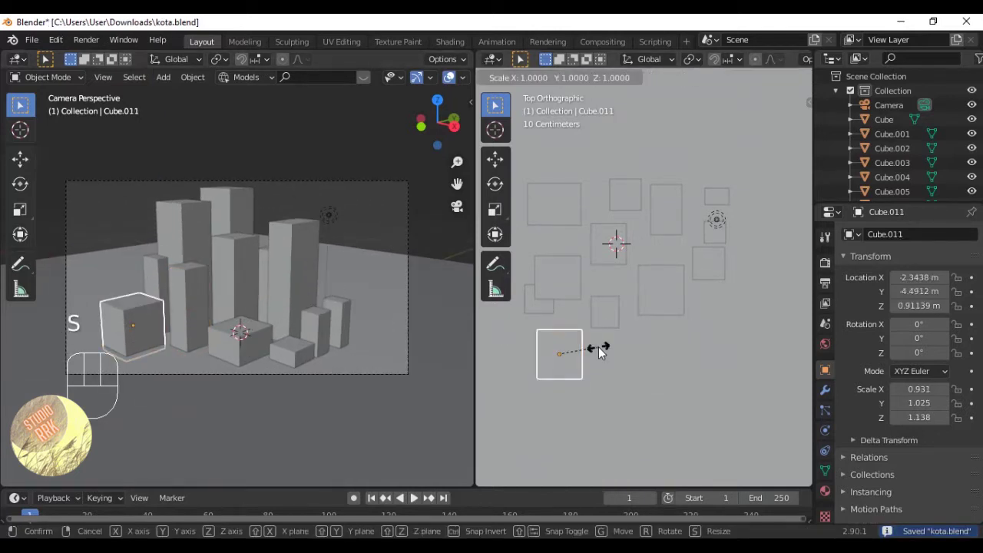
key("z")
right_click(590, 349)
key("s")
key("y")
left_click(644, 317)
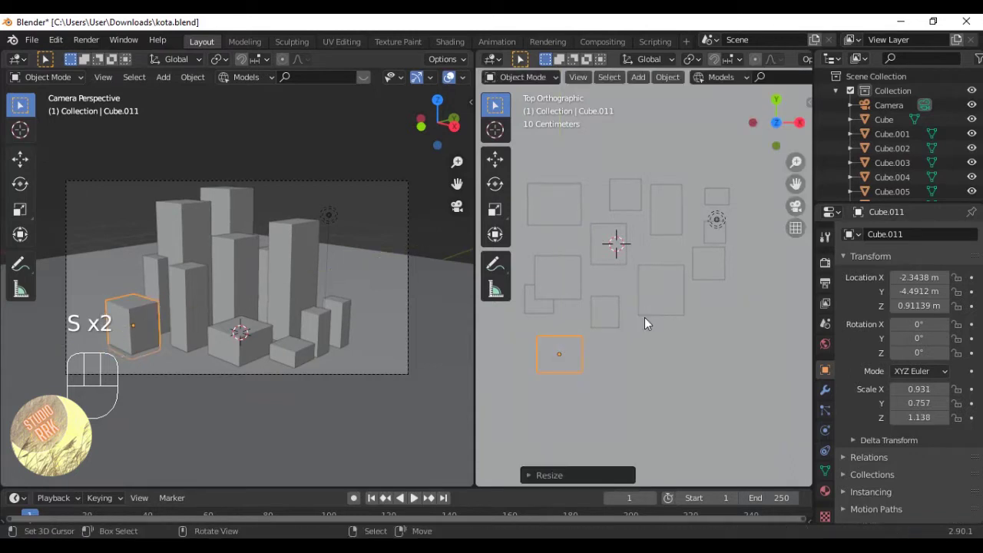
key("g")
key("y")
left_click(641, 310)
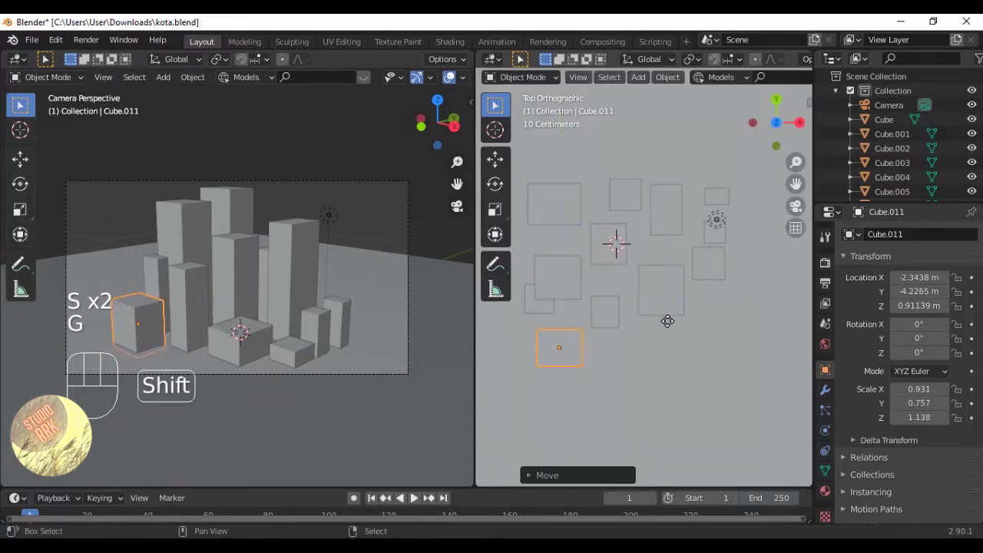
Duplicate the front corner block beside it at about X -0.29 m, Y -4.31 m and narrow the copy to a Y scale of about 0.57.
key("shift+d")
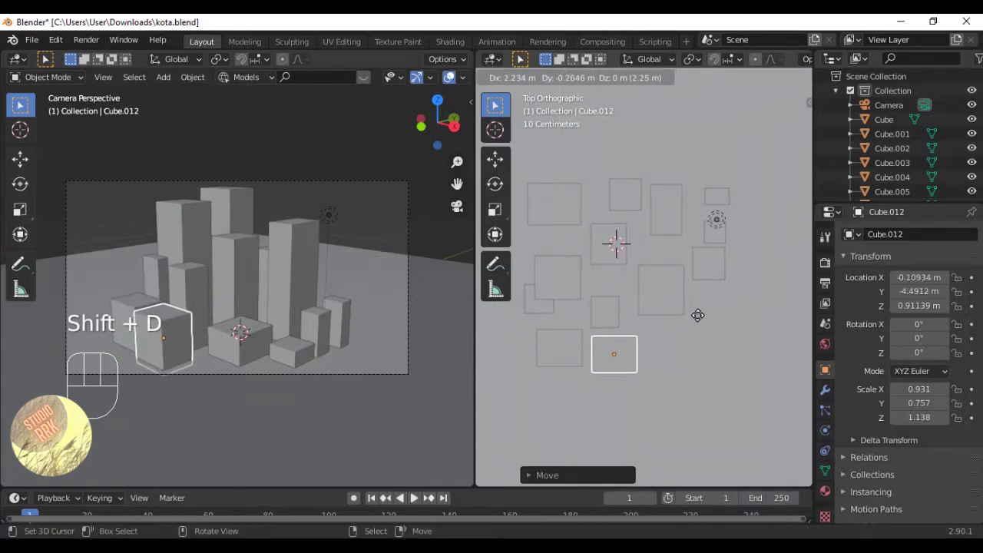
left_click(696, 314)
key("s")
key("y")
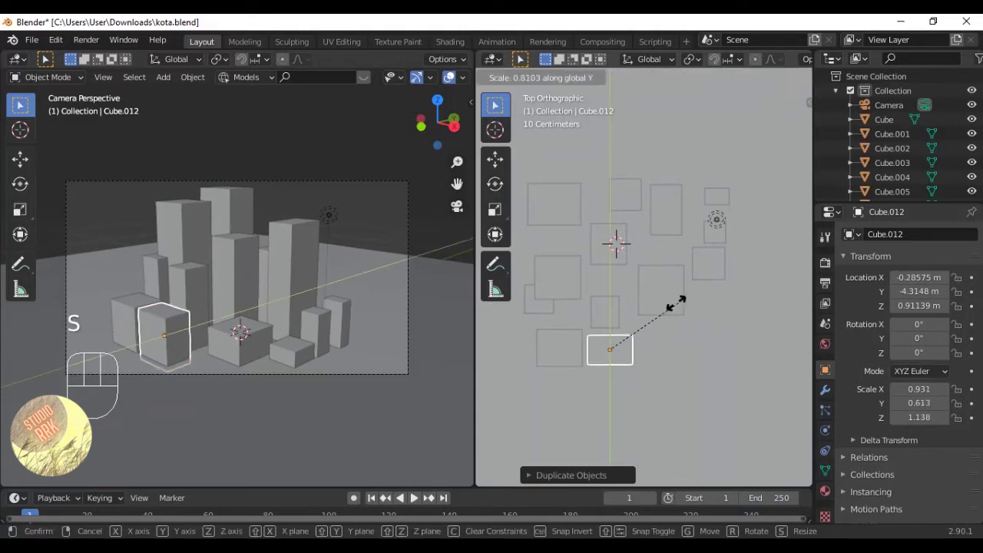
left_click(669, 315)
Shorten the copy to a Z scale of about 0.82, lower it to about Z 0.57 m and save the file.
key("s")
key("z")
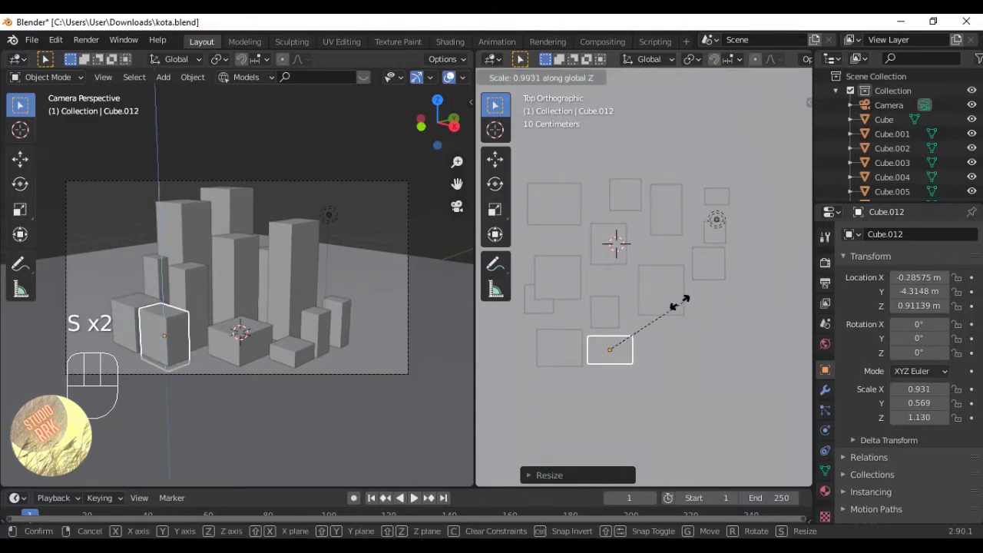
left_click(665, 309)
key("g")
key("z")
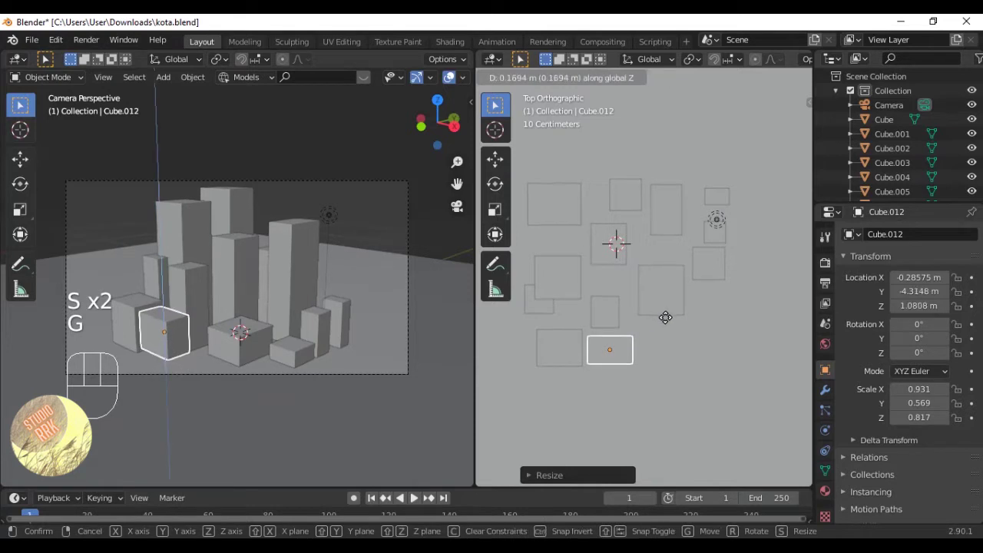
left_click(653, 303)
key("a")
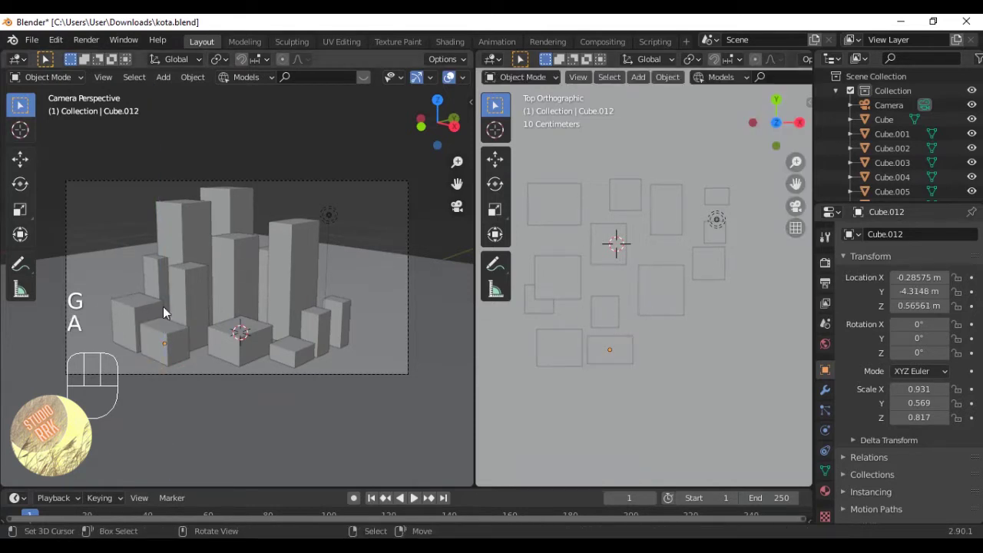
key("ctrl+s")
Duplicate the wide low block to about X 2.15 m, Y -4.40 m and shrink the copy uniformly to an X scale of about 0.56.
left_click(661, 309)
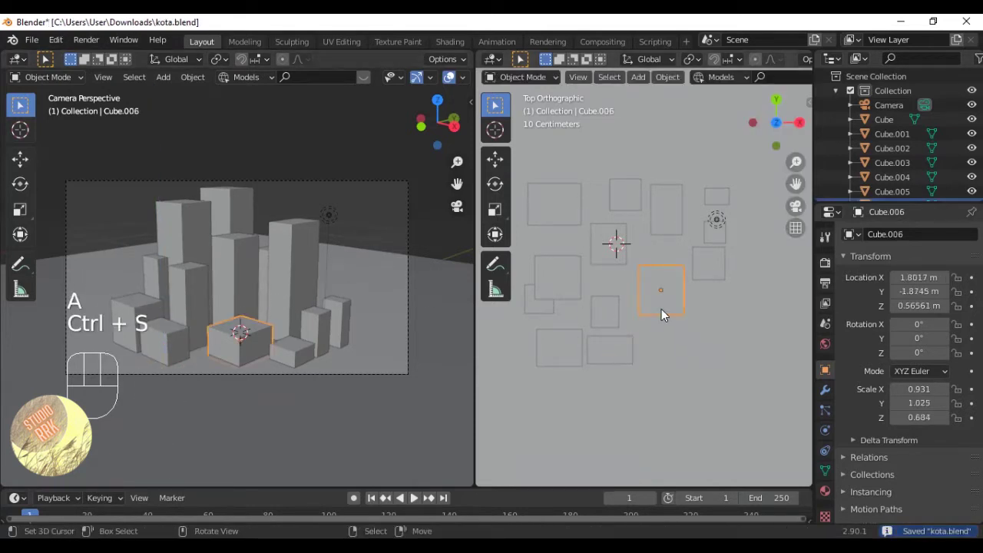
key("shift+f")
right_click(644, 275)
key("KP_7")
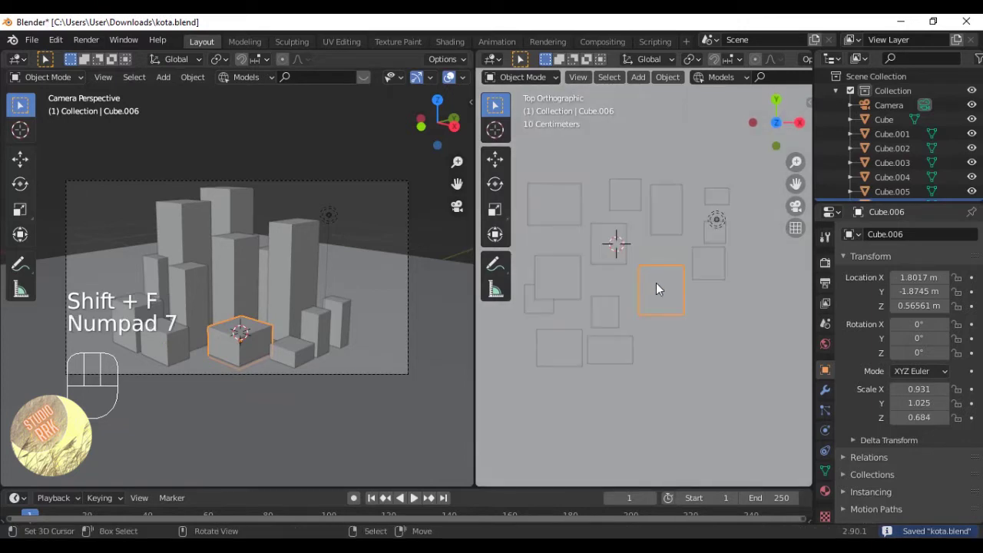
key("shift+d")
left_click(680, 354)
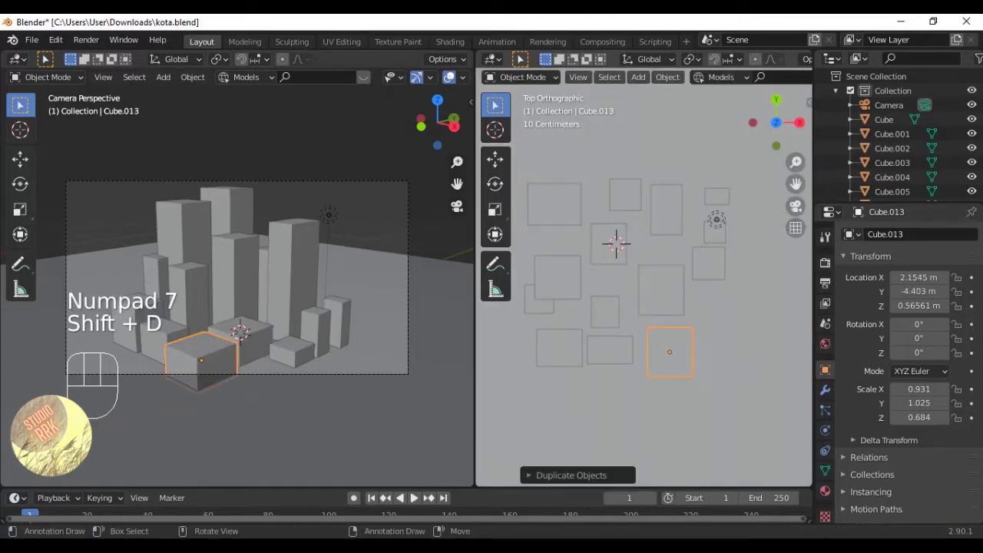
key("s")
left_click(708, 360)
Stretch the small copy to a Z scale of about 1.27, raise it to about Z 1.15 m and save the file.
key("s")
key("z")
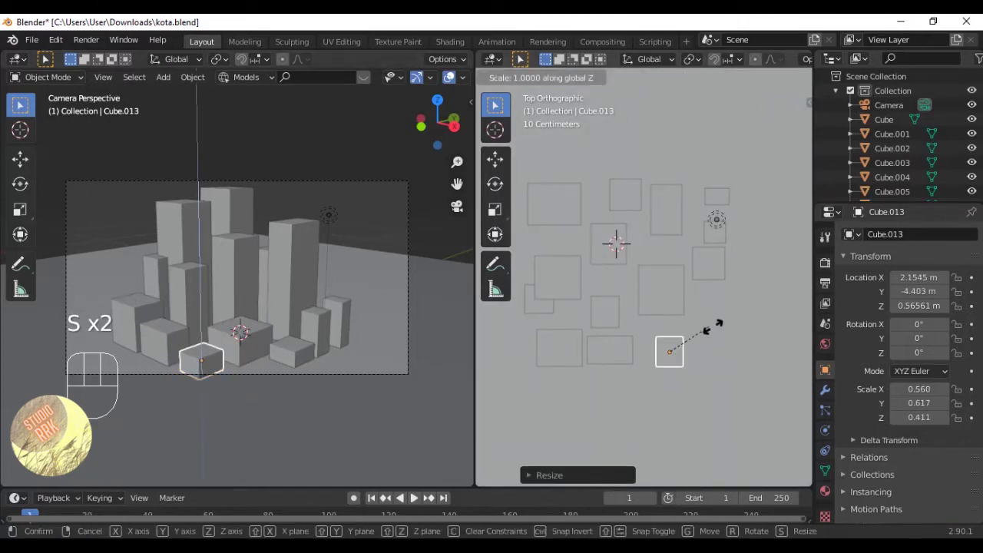
left_click(739, 321)
key("g")
key("z")
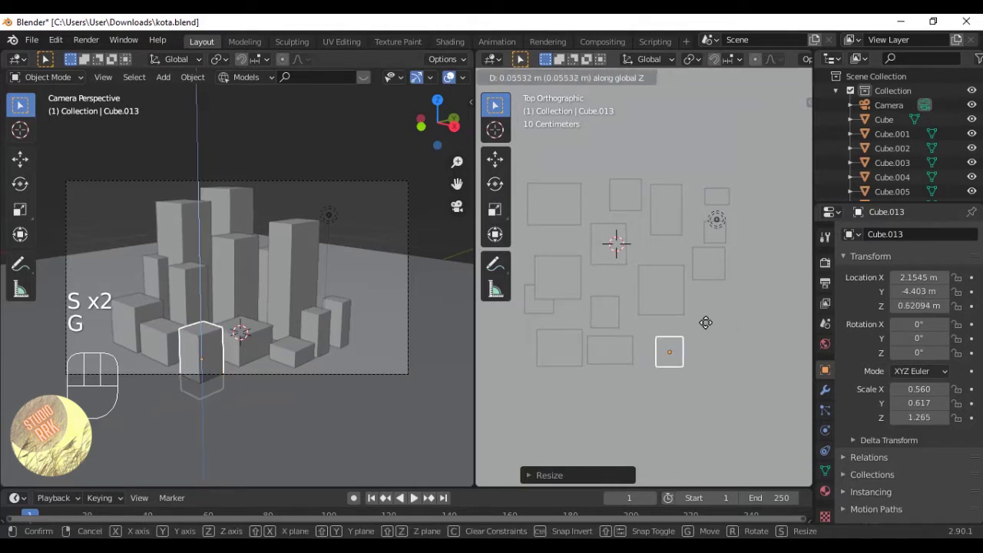
left_click(707, 327)
key("a")
key("ctrl+s")
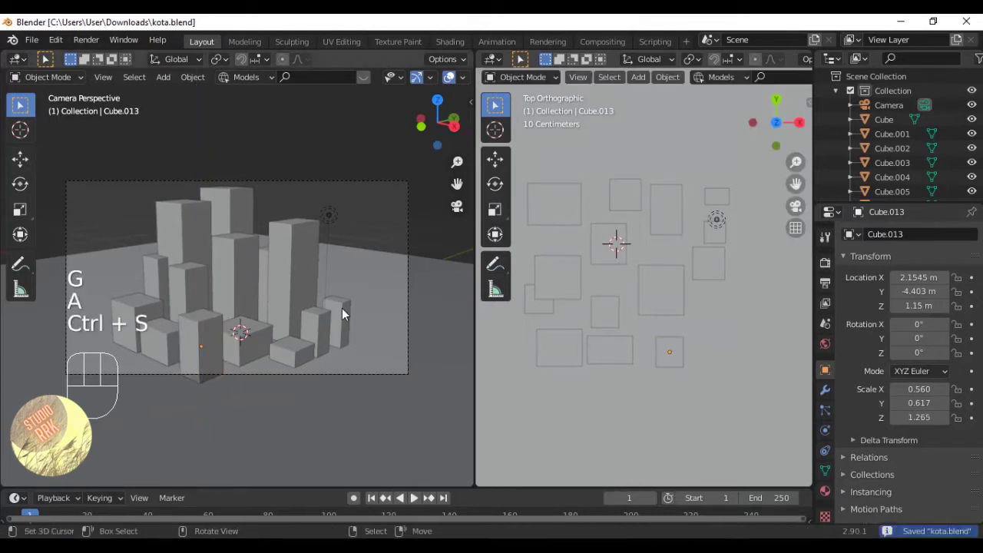
Move the new slim front block to about X 1.77 m, Y -3.96 m and save the file.
left_click(219, 340)
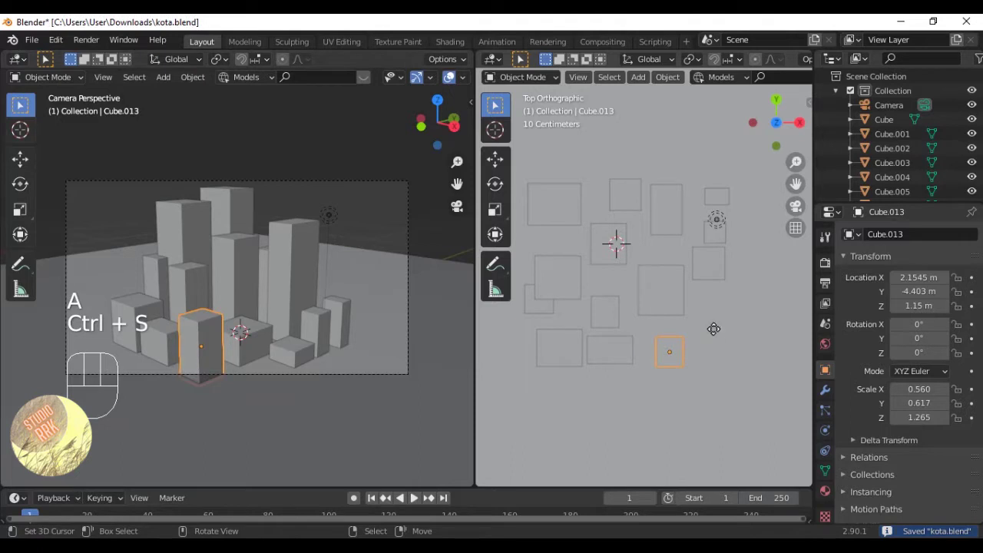
key("g")
left_click(706, 319)
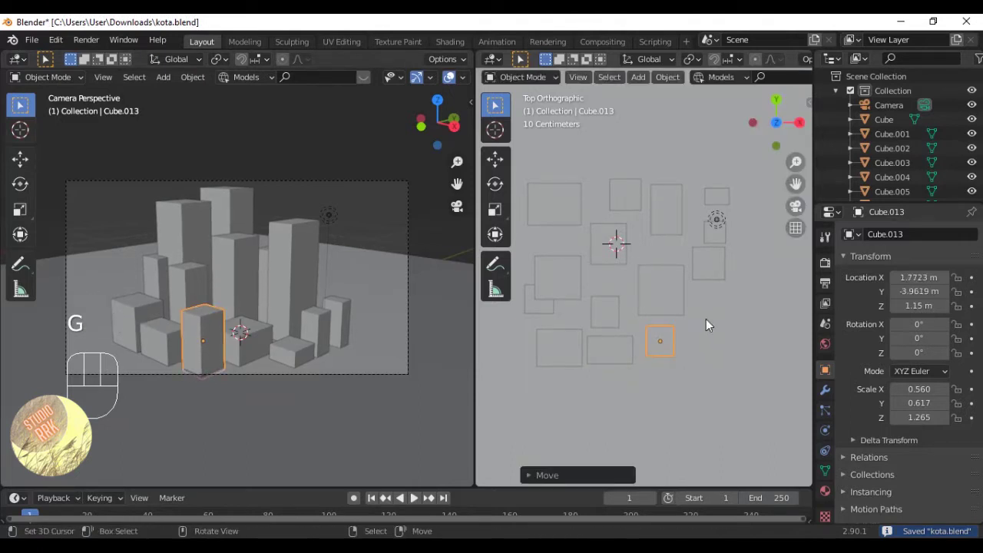
key("a")
key("ctrl+s")
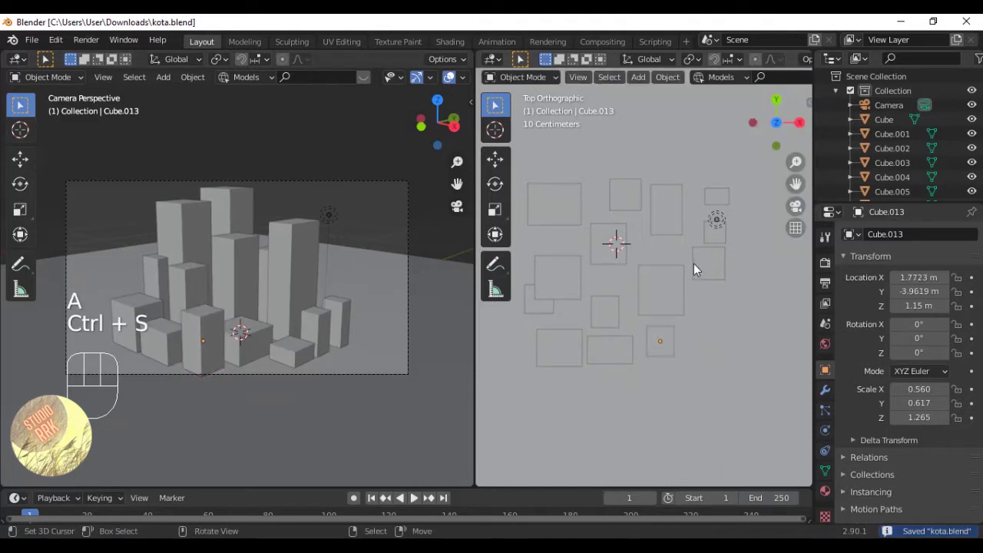
Duplicate the small low square block to about X 4.92 m, Y -2.99 m and stretch the copy to a Y scale of about 1.17.
key("shift+d")
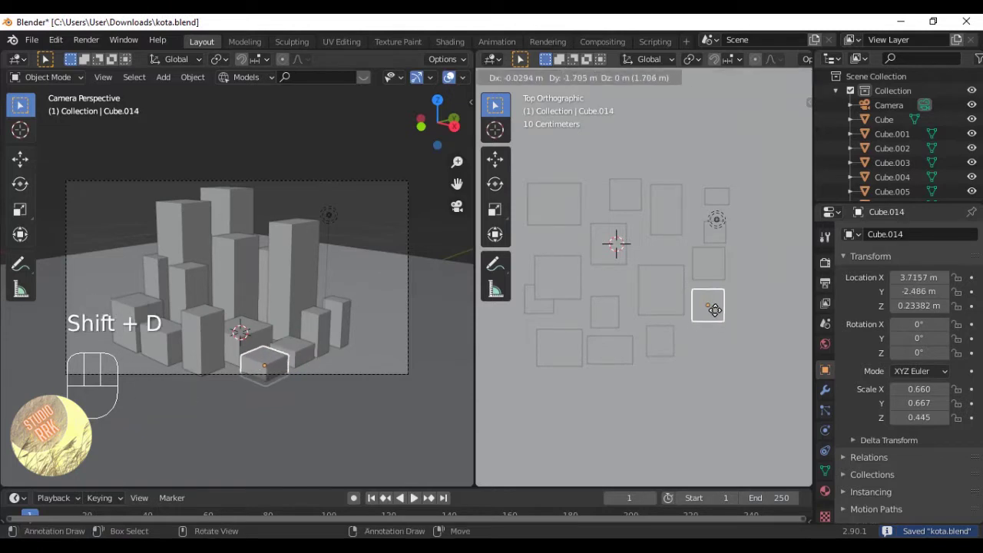
left_click(735, 315)
key("s")
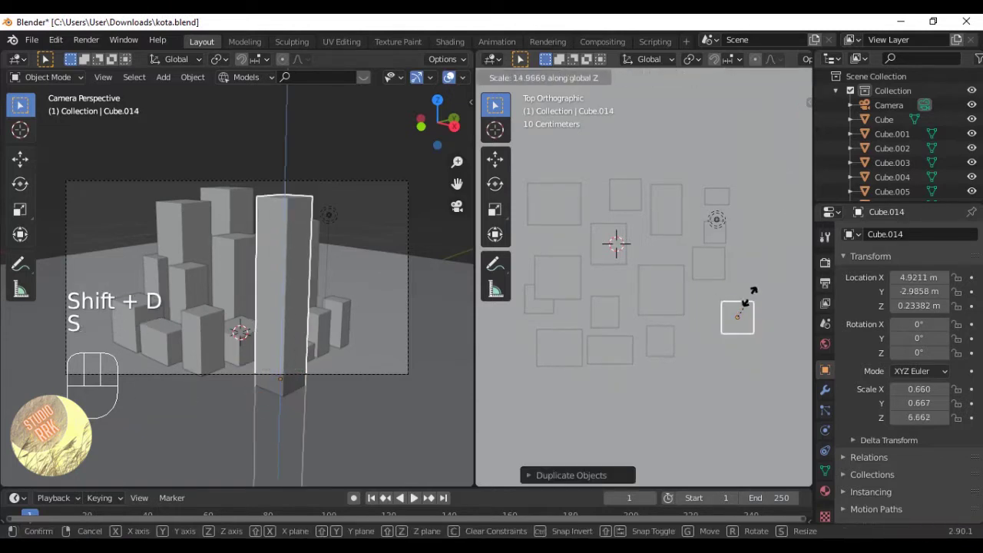
right_click(751, 288)
key("s")
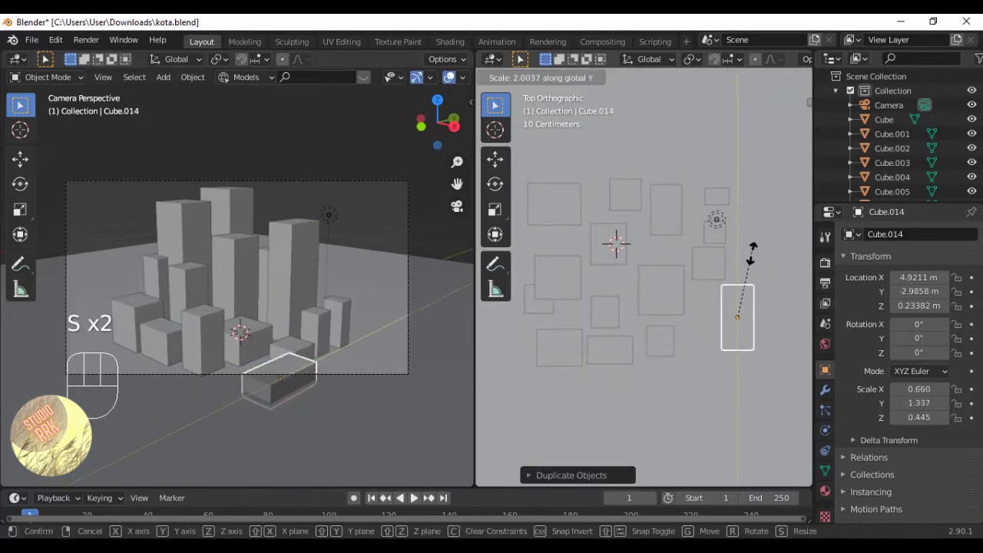
left_click(752, 265)
Heighten the new long block to a Z scale of about 0.94, save the file and raise the block to about Z 0.46 m.
key("s")
left_click(758, 250)
key("a")
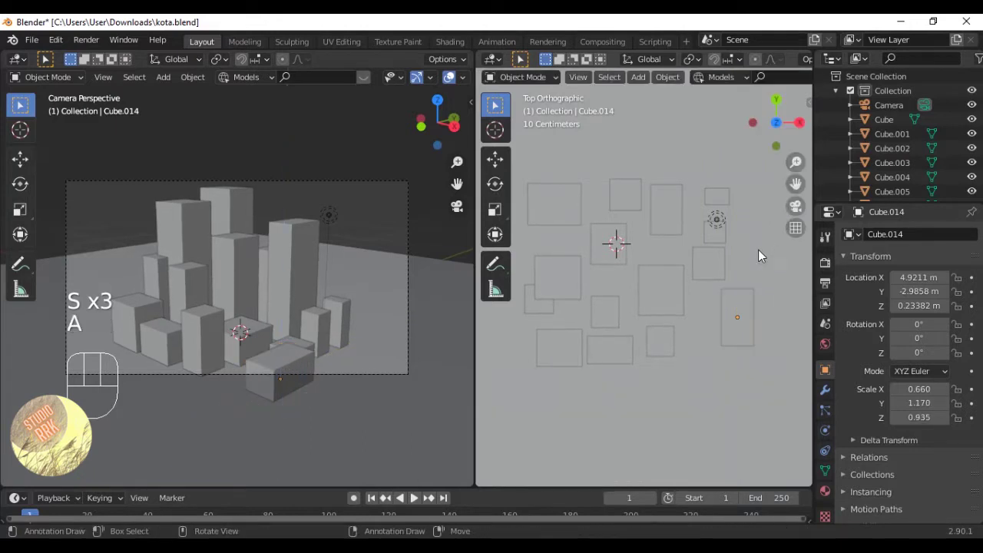
key("ctrl+s")
left_click(745, 305)
key("g")
key("z")
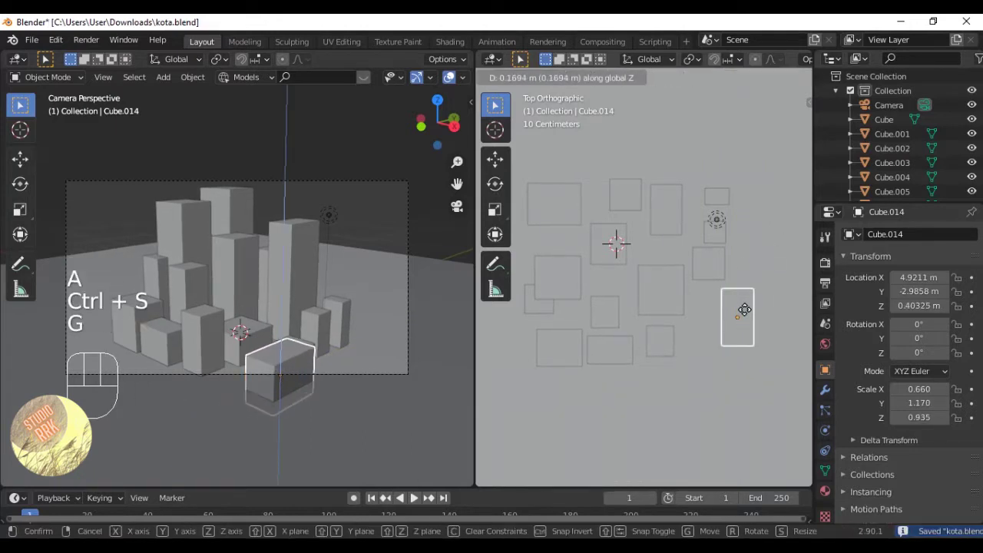
left_click(746, 308)
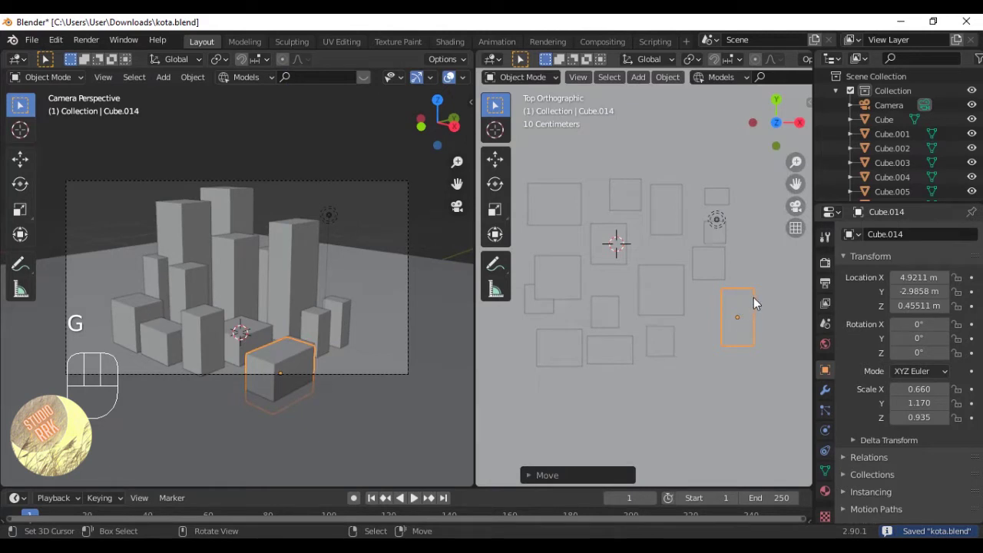
Shorten the long block to a Z scale of about 0.58, save the file and move the block to about X 4.16 m, Y -3.57 m.
key("s")
key("z")
left_click(747, 304)
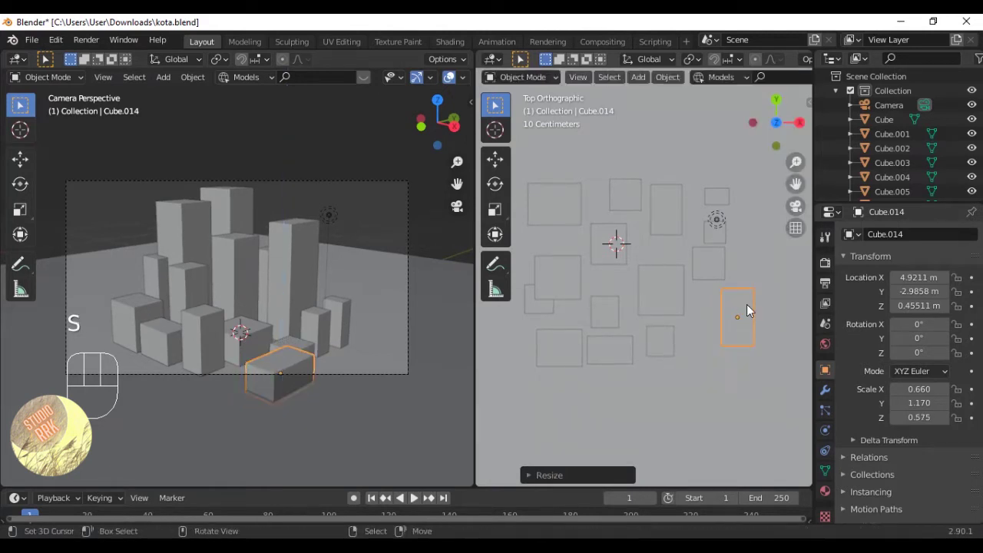
key("a")
key("ctrl+s")
key("g")
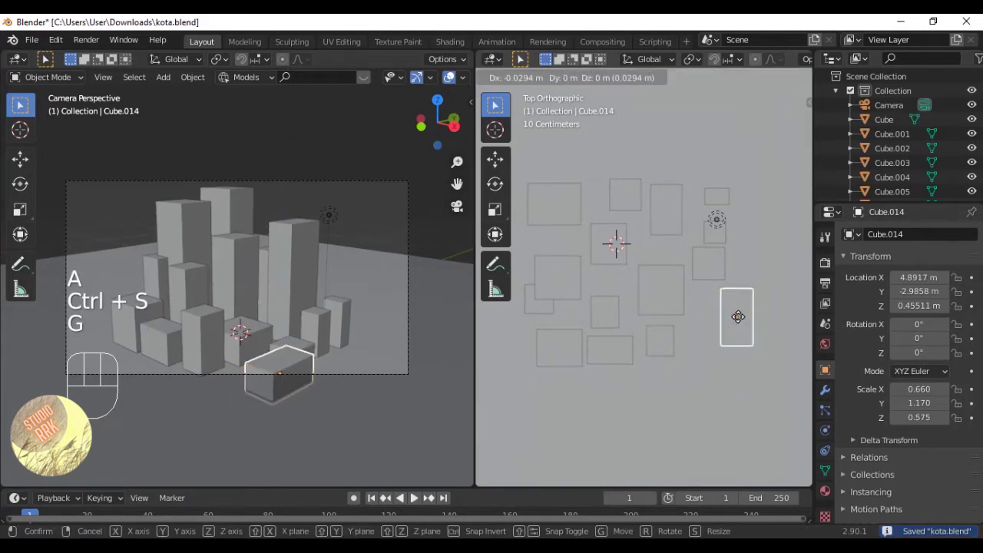
left_click(725, 324)
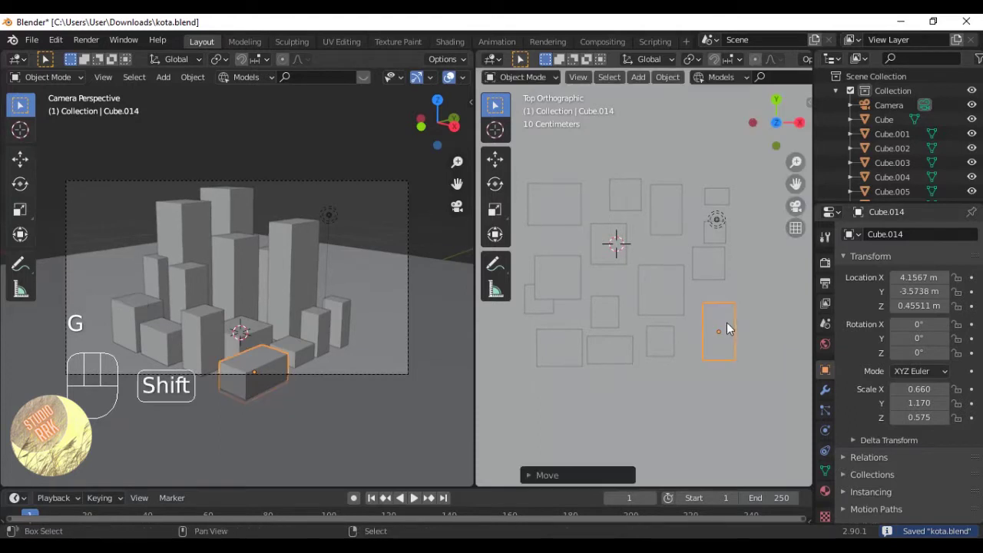
Duplicate the long low block to about X -4.52 m, Y -0.19 m and stretch the copy to a Z scale of about 1.87.
key("shift+d")
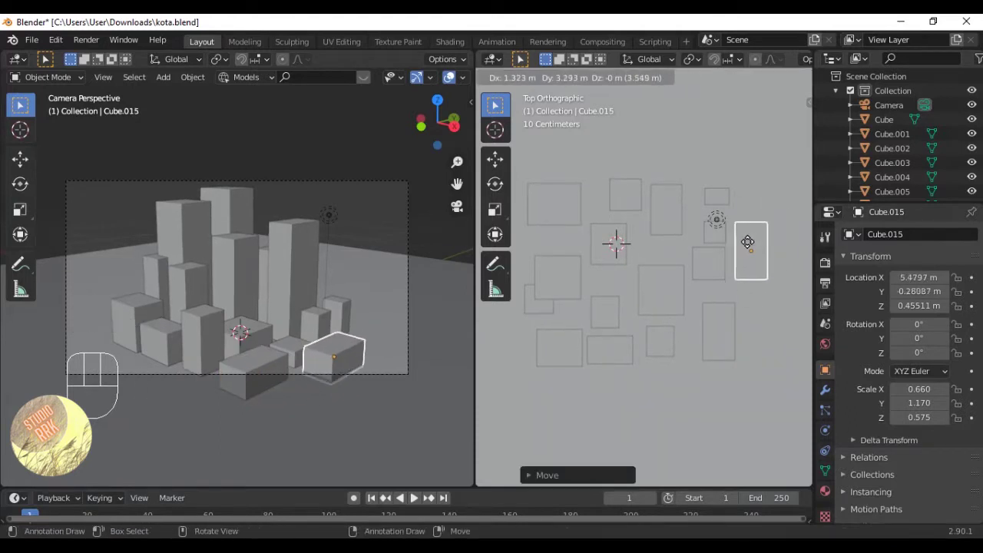
left_click(514, 238)
key("s")
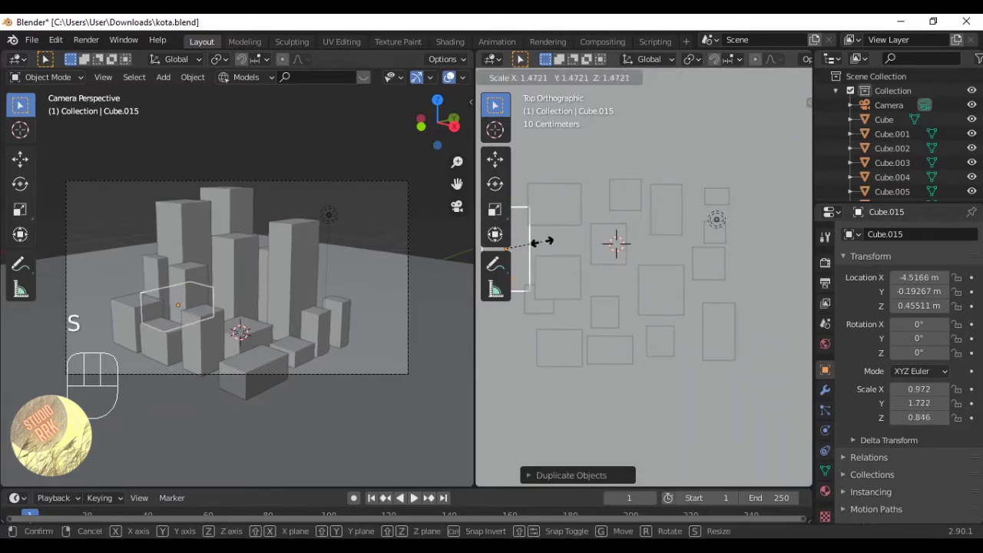
key("z")
left_click(577, 243)
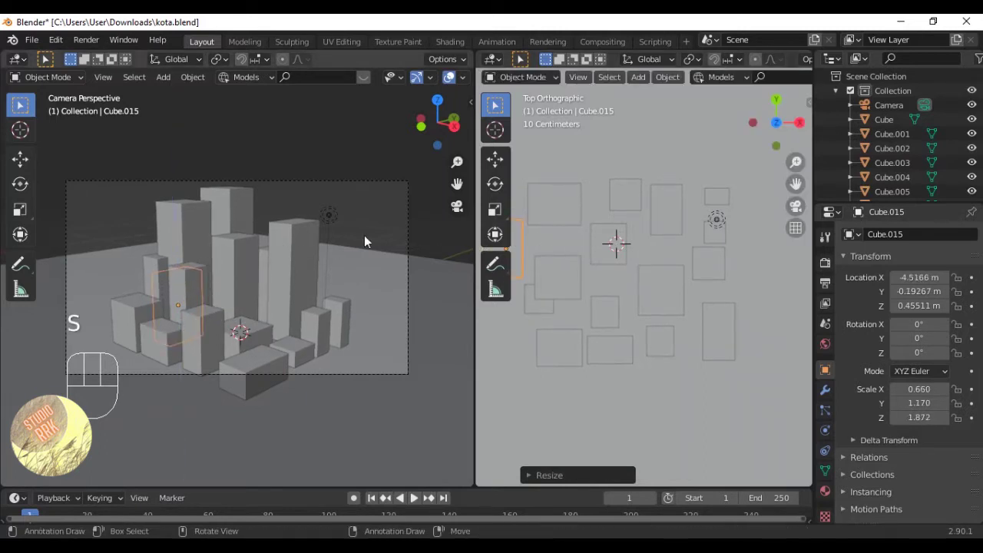
Shift the tall copy along X and Y to about X -7.36 m, Y -1.59 m and save the file.
key("g")
key("x")
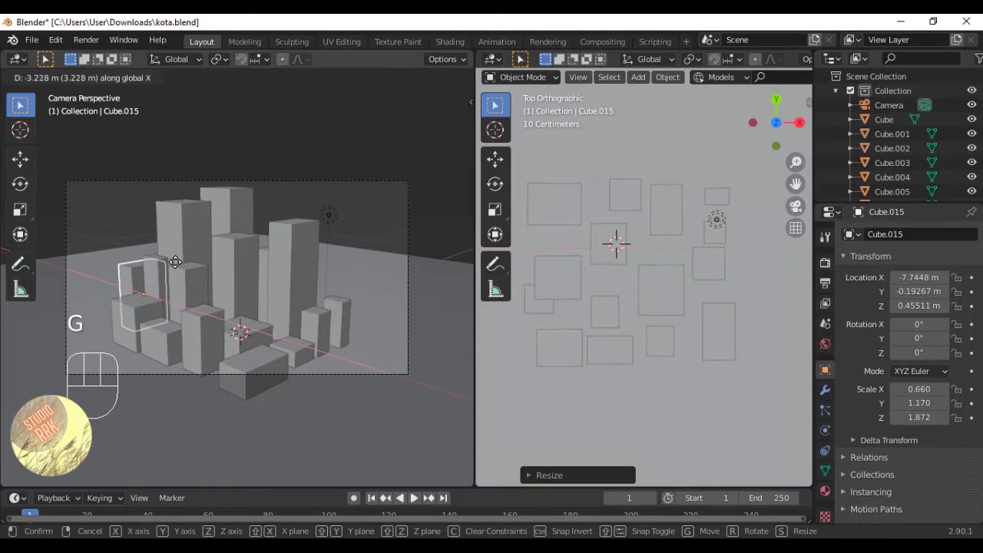
left_click(177, 262)
key("g")
key("y")
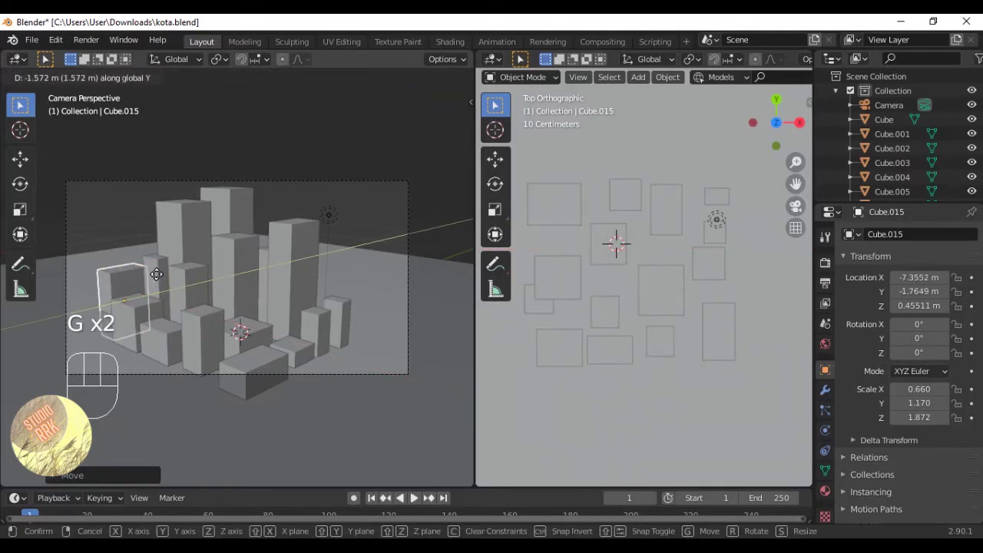
left_click(158, 275)
key("a")
key("ctrl+s")
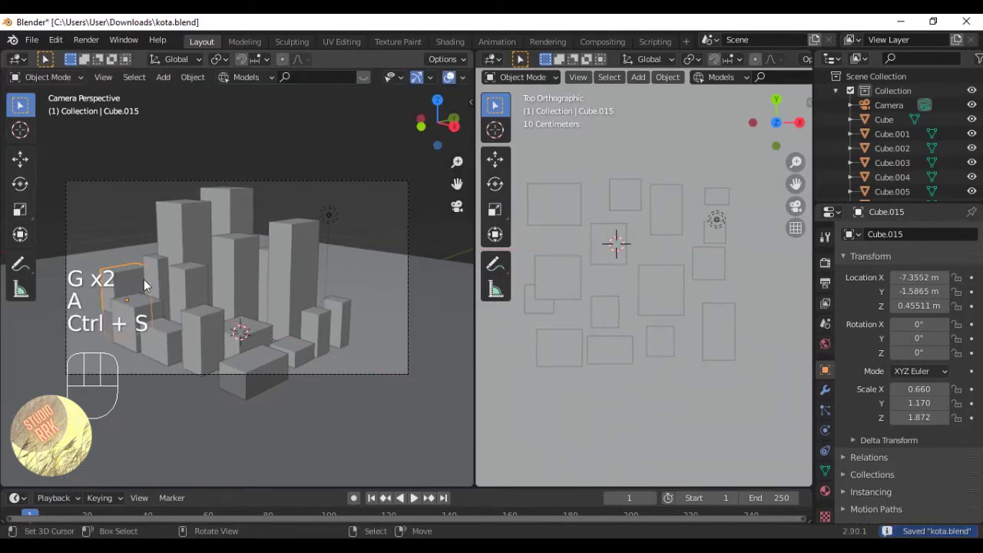
Raise the tall copy to about Z 1.65 m and bring it closer to the city at about X -4.82 m.
middle_click_drag(144, 279, 221, 265)
key("g")
key("z")
left_click(225, 251)
key("g")
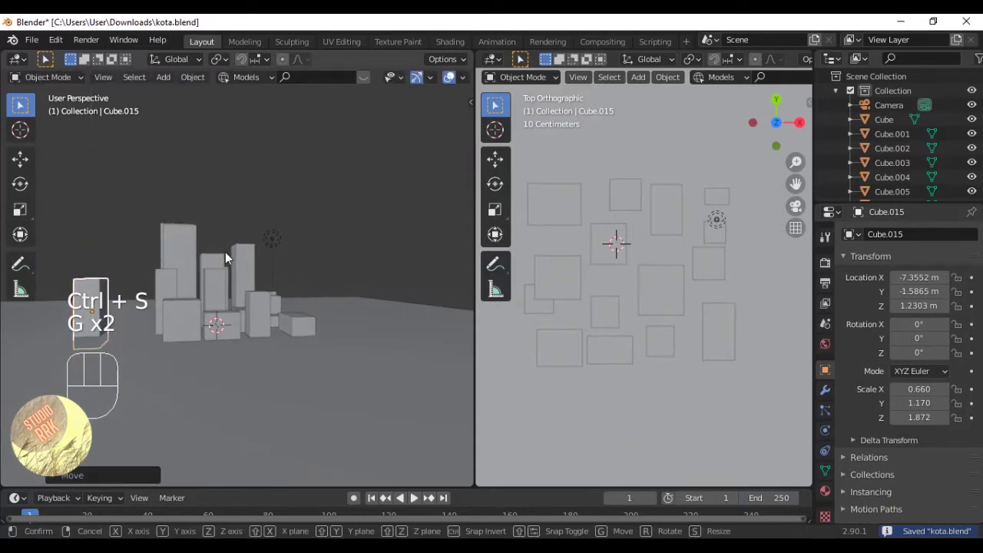
left_click(271, 256)
key("g")
key("z")
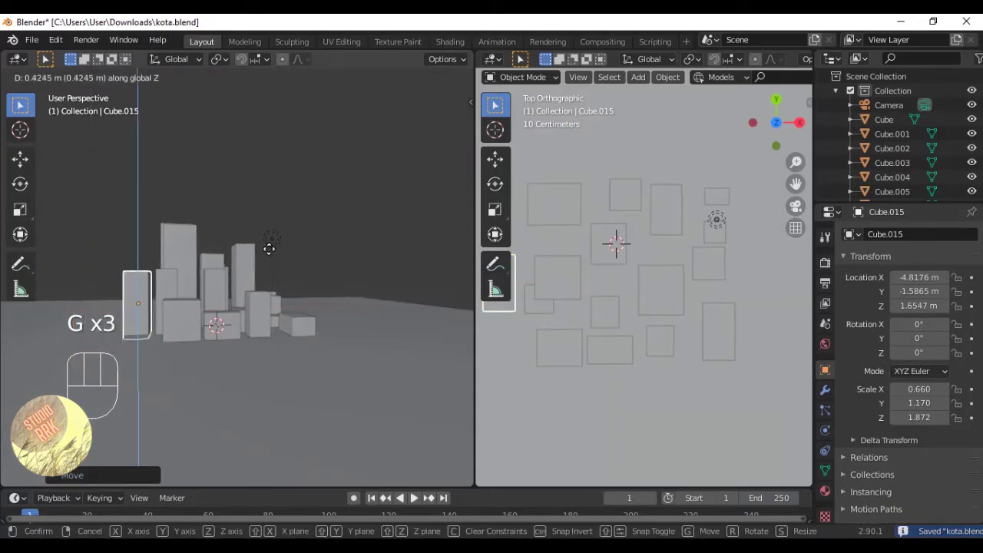
left_click(268, 248)
Move the tall copy along Y to about -3.46 m, check it through the camera and save the file.
middle_click_drag(269, 248, 284, 273)
key("g")
key("y")
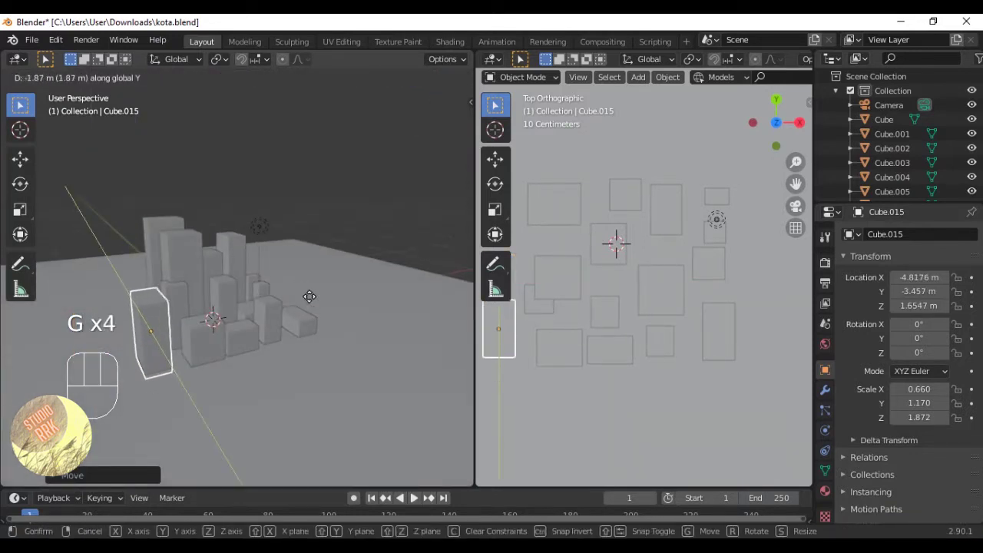
left_click(308, 297)
key("KP_0")
key("a")
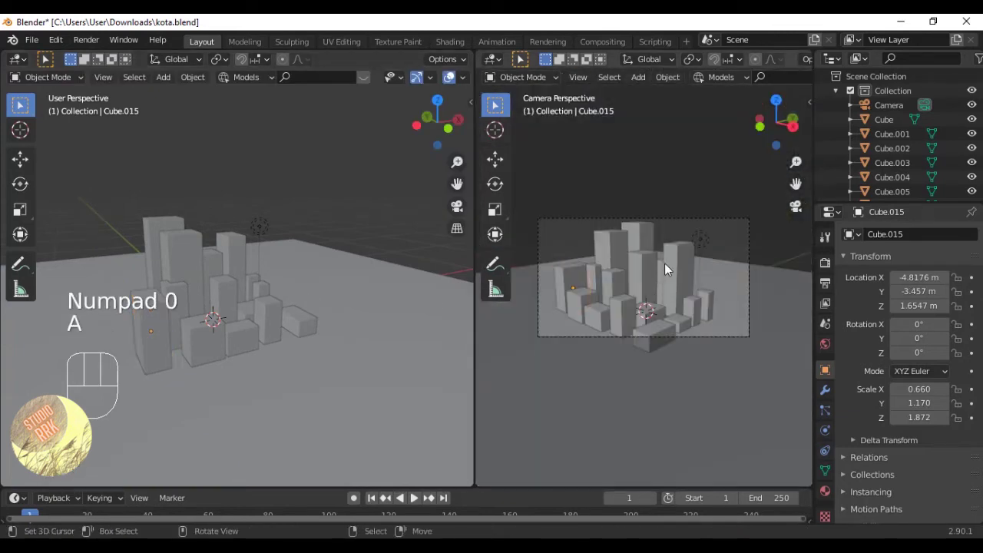
scroll(664, 263, "up", 2)
key("ctrl+s")
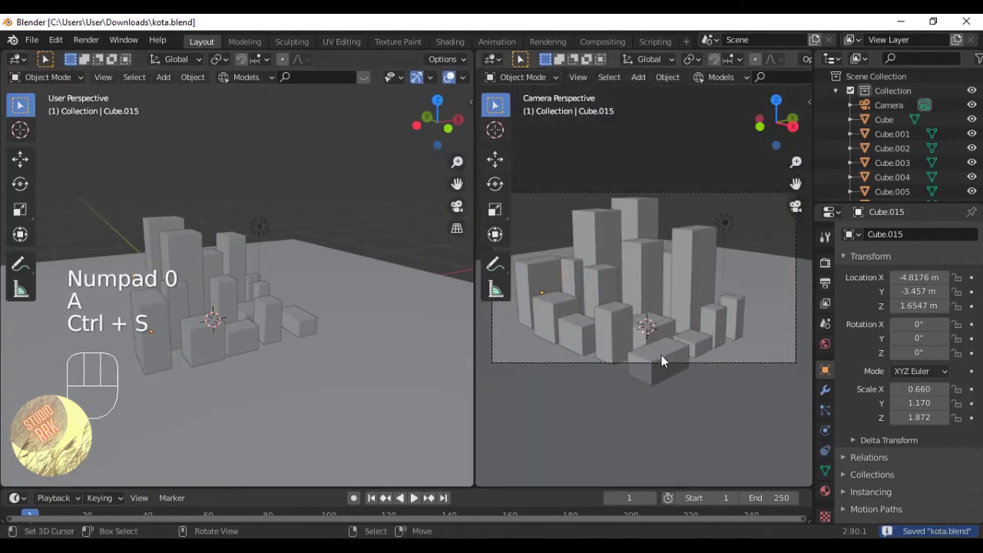
Nudge the camera to about X 15.04 m, Y -15.65 m, Z 7.90 m.
left_click(670, 362)
key("g")
left_click(689, 346)
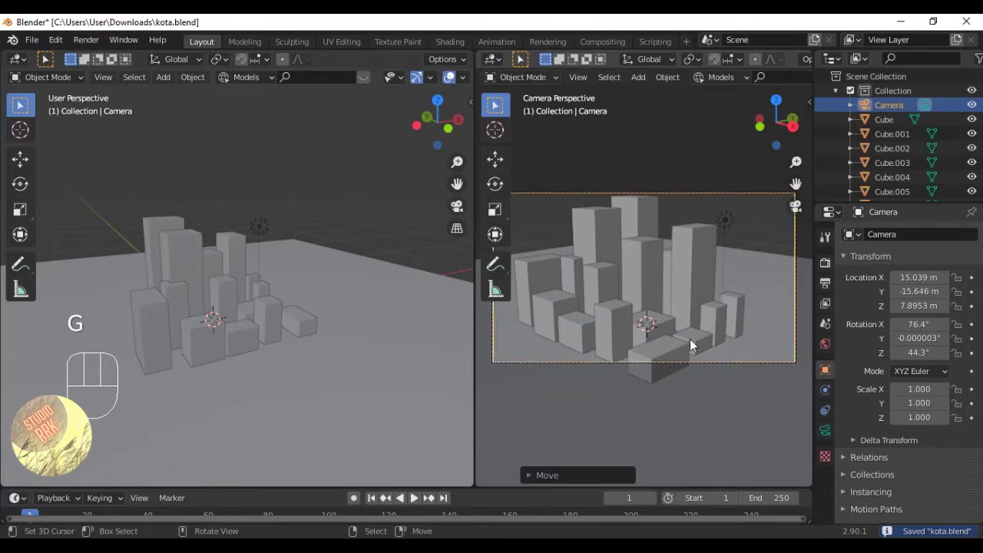
left_click(724, 368)
key("a")
Select every object, exclude the camera from the selection and save the file.
middle_click_drag(721, 360, 562, 270)
key("a")
key("n")
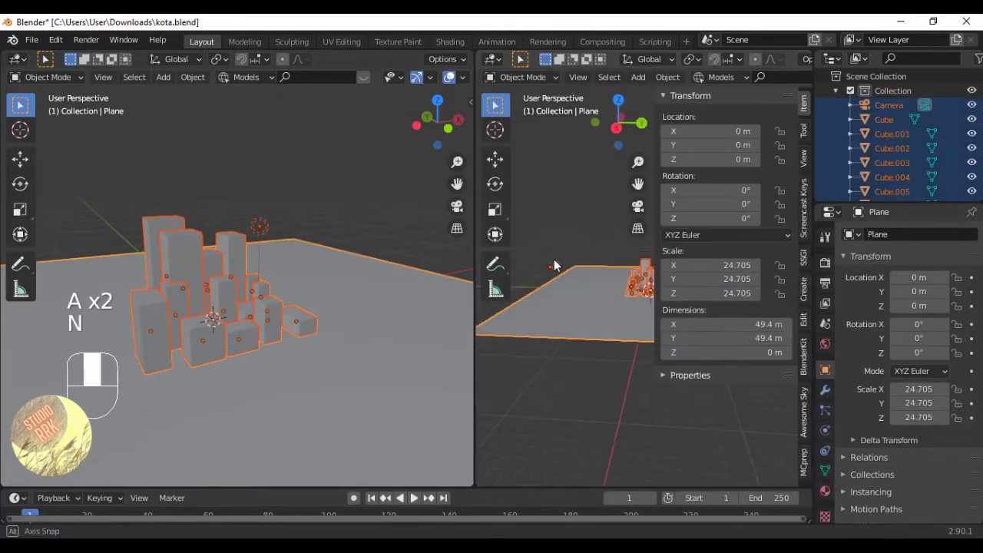
key("n")
key("b")
middle_click_drag(561, 271, 560, 270)
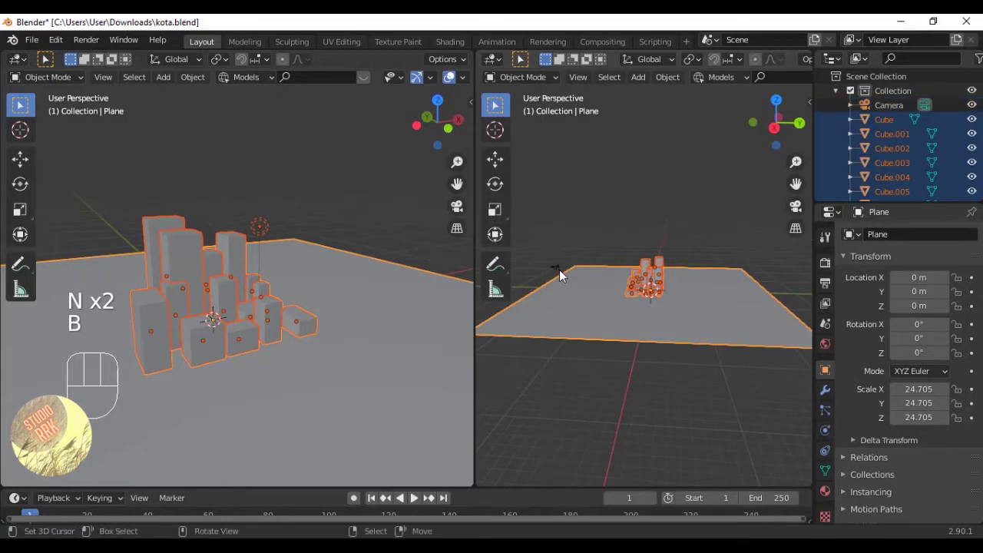
key("ctrl+s")
Scale the selected city and plane down to about 0.90 in camera view and raise them until the plane is at about Z 0.58 m.
key("KP_0")
key("s")
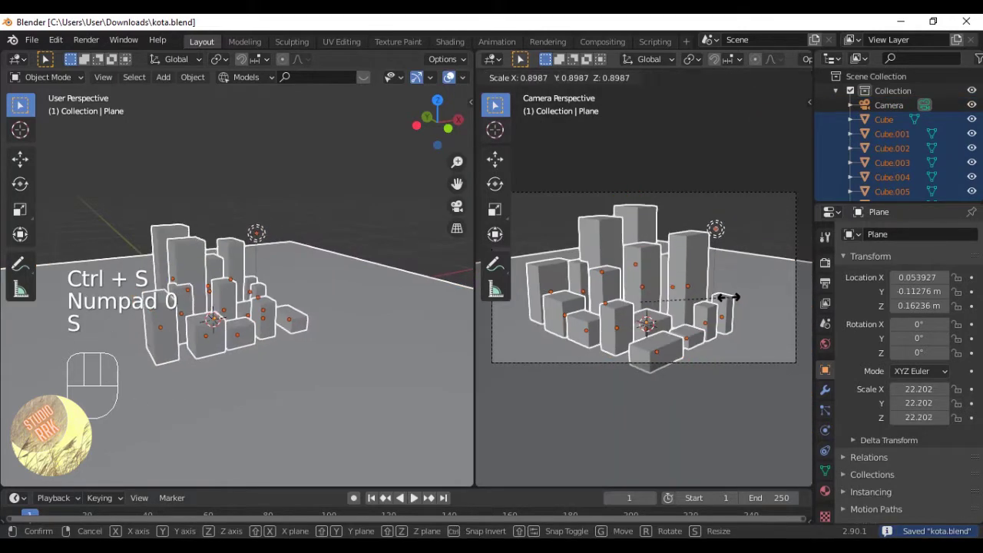
left_click(730, 297)
key("g")
key("z")
Shrink the selection further to a plane scale of about 21.63, raise the plane to about Z 0.70 m and save the file.
key("s")
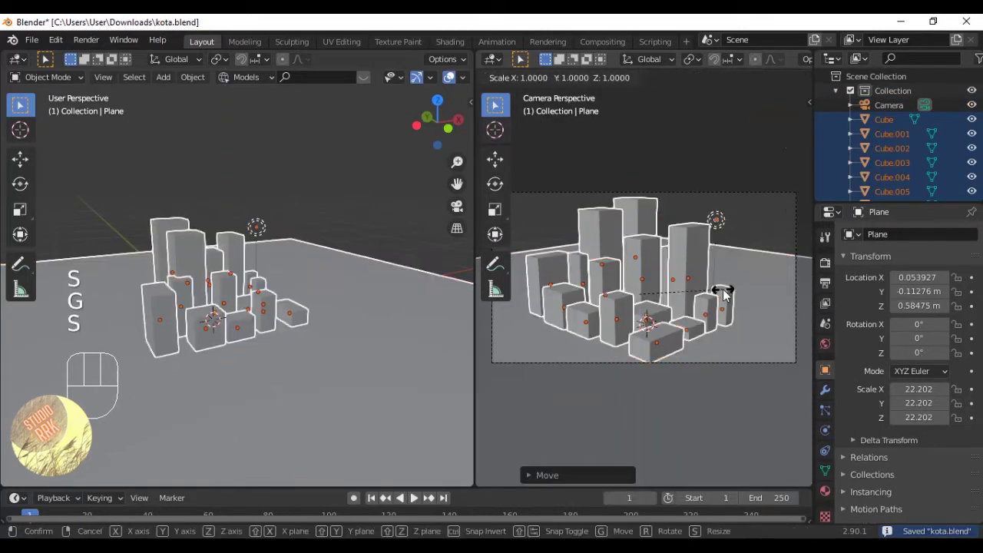
left_click(720, 288)
key("g")
key("z")
left_click(720, 289)
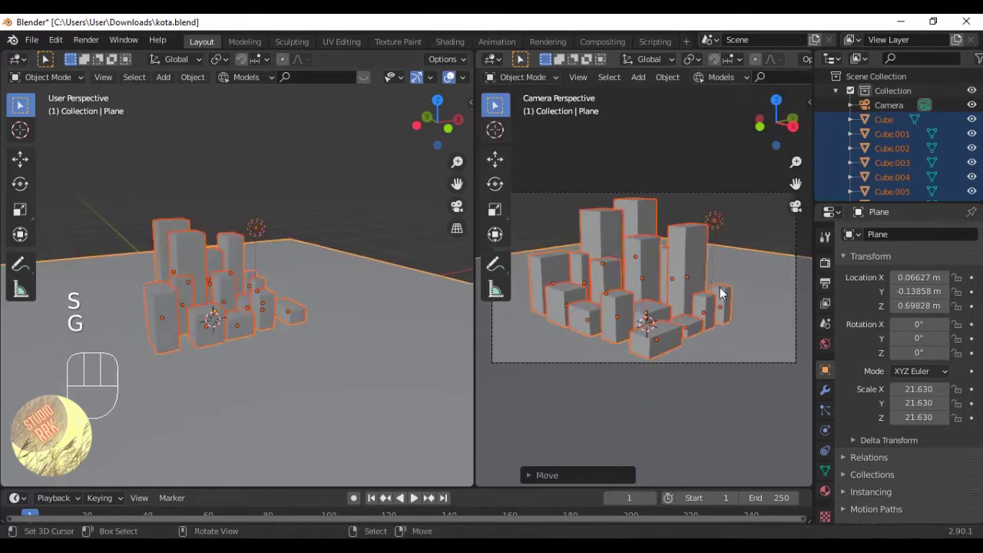
key("a")
key("ctrl+s")
Enlarge only the ground plane uniformly to a scale of about 25.26 and save the file.
left_click(756, 301)
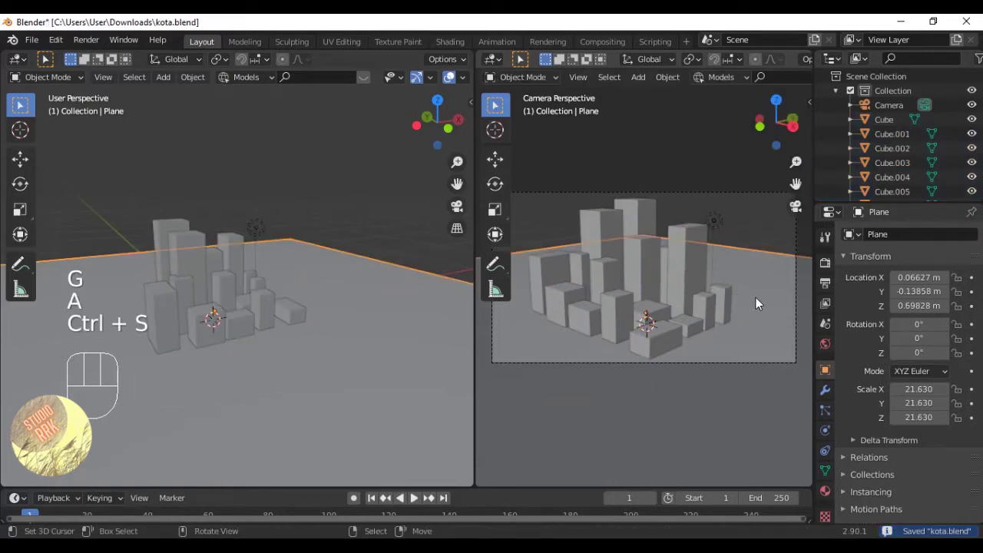
key("s")
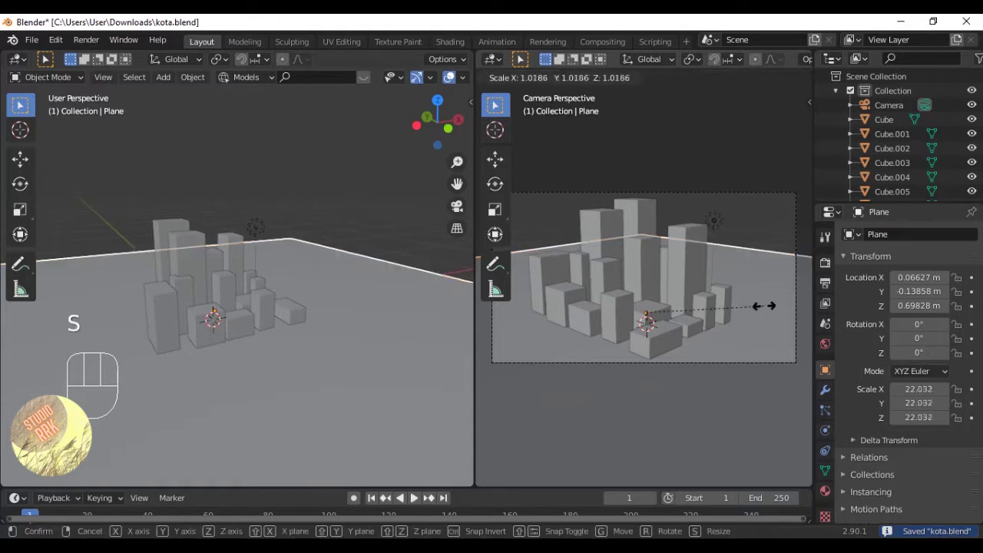
left_click(778, 305)
middle_click_drag(778, 305, 651, 330)
key("ctrl+s")
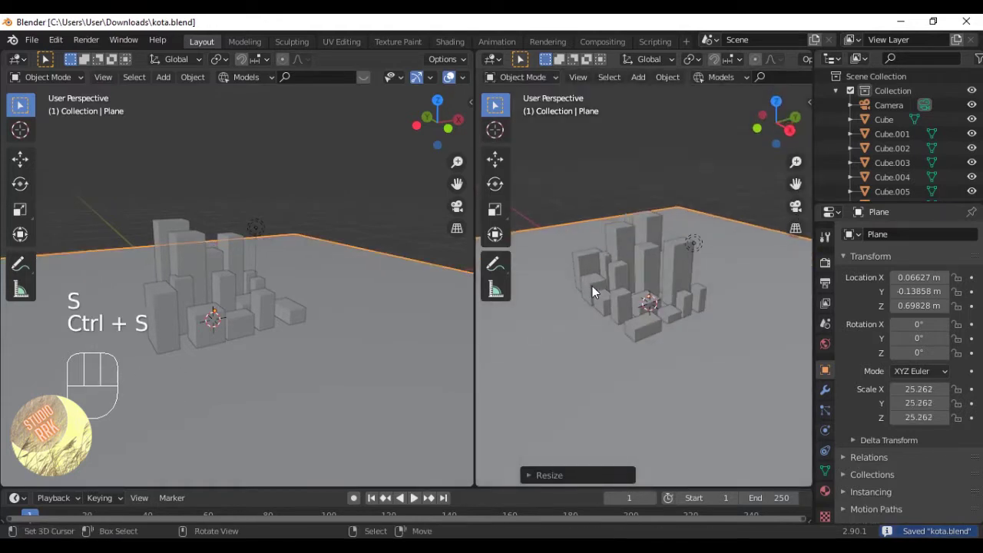
Show the camera view beside a top view and move the wide front-left block to about X -2.34 m, Y -4.44 m.
key("KP_0")
middle_click_drag(640, 306, 648, 310)
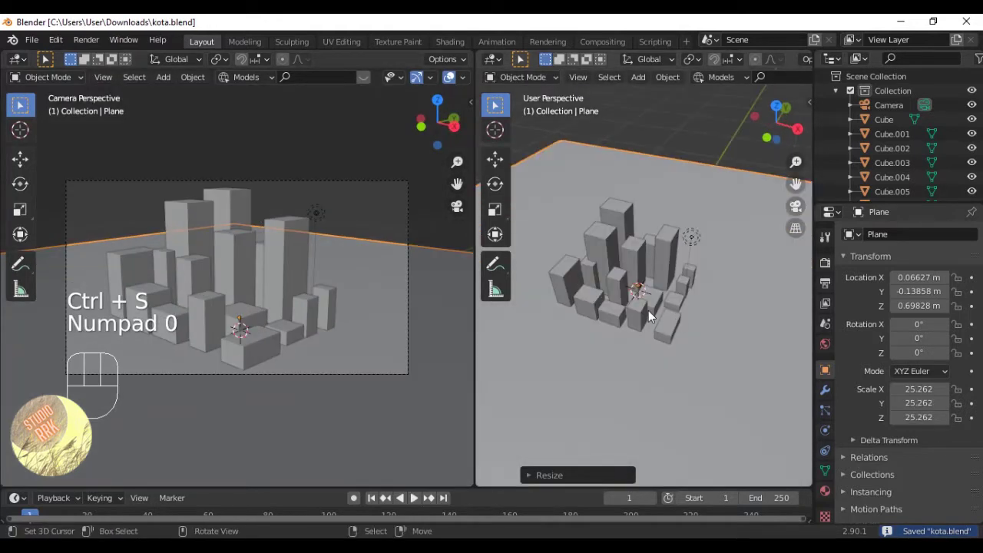
key("KP_7")
left_click(588, 327)
key("f")
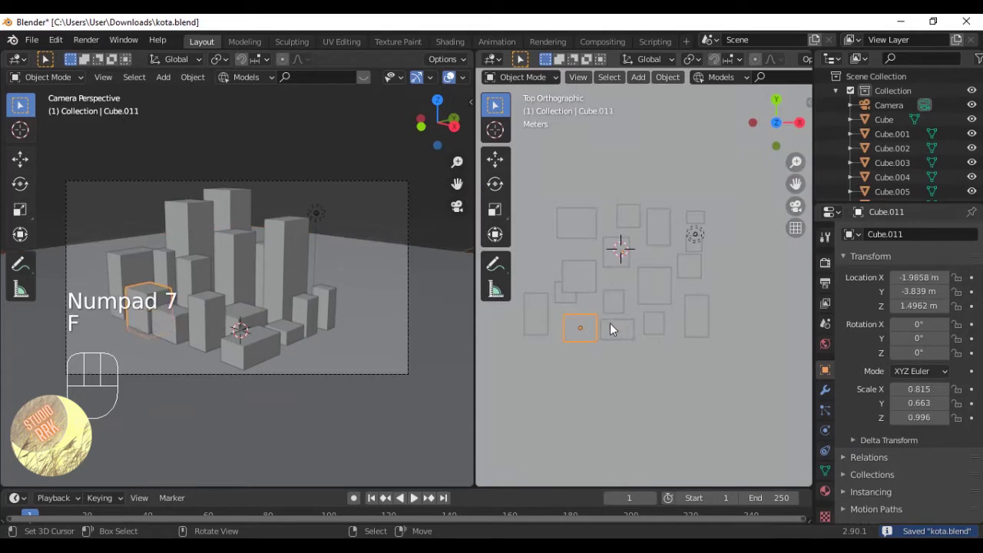
key("g")
left_click(603, 336)
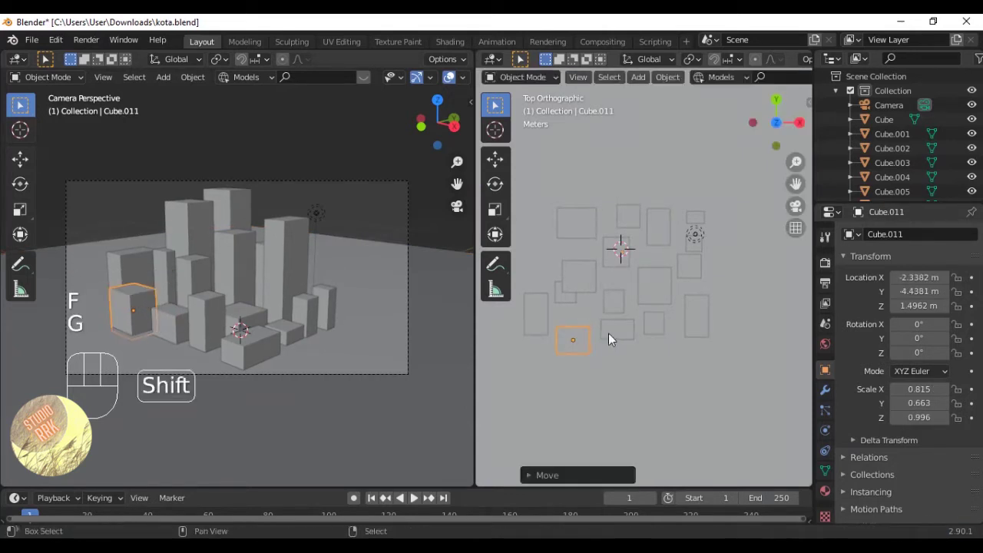
Duplicate the wide block to about X -0.01 m, Y -6.13 m and enlarge the copy uniformly to an X scale of about 0.93.
key("shift+d")
left_click(656, 368)
key("s")
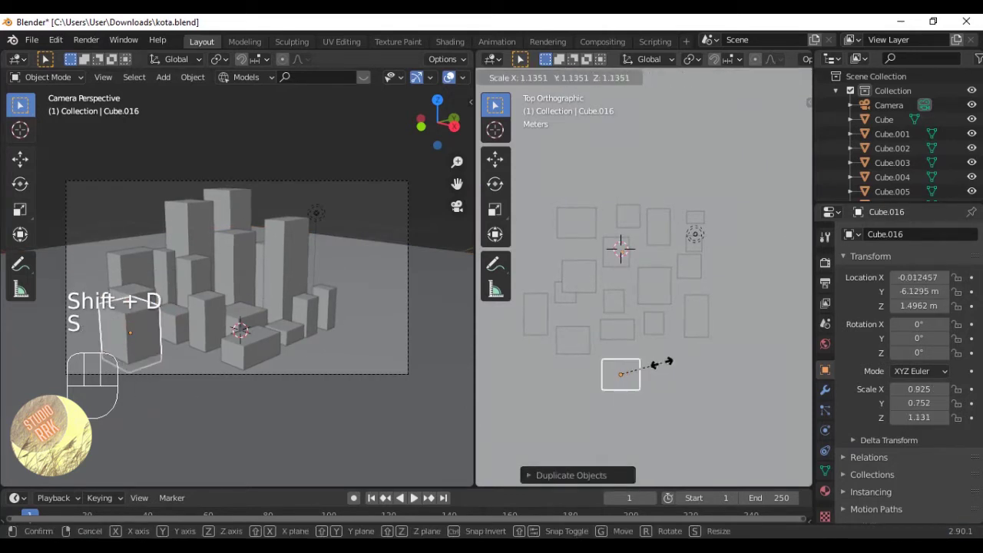
left_click(661, 362)
key("a")
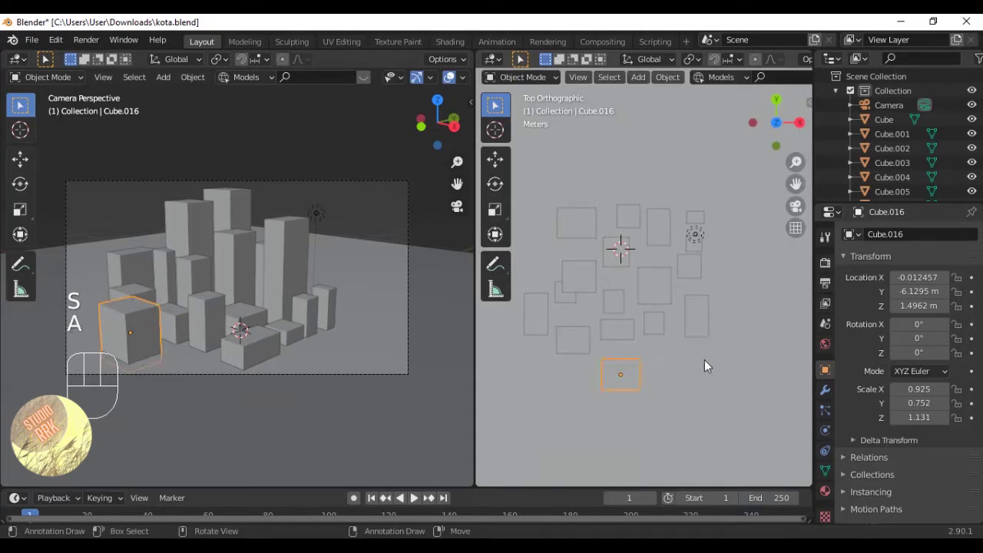
Flatten the duplicated front block to a Z scale of about 0.45 and lower it to about Z 0.78 m.
key("s")
key("z")
left_click(655, 370)
key("g")
key("z")
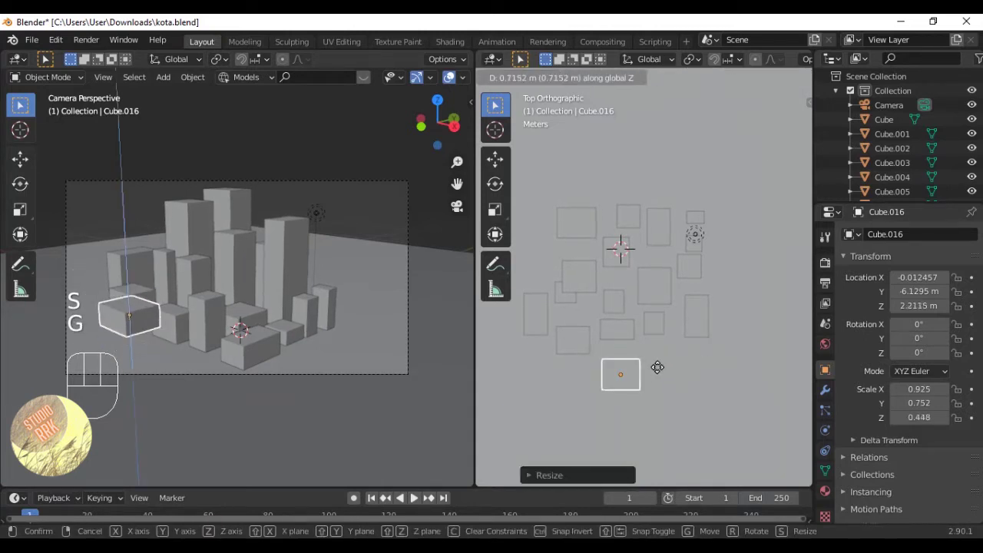
left_click(657, 362)
key("a")
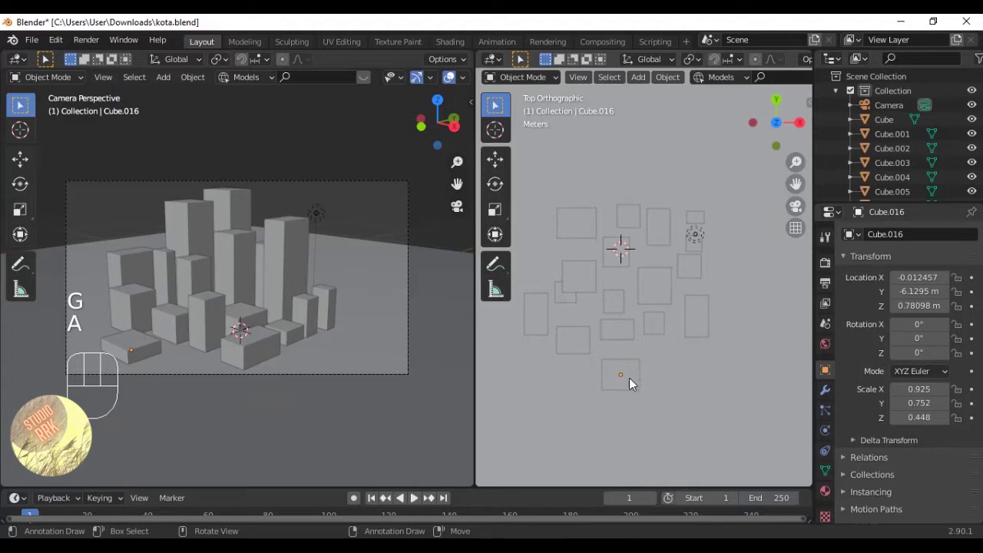
Move the flattened front block to about X -0.26 m, Y -5.60 m and save the file.
key("g")
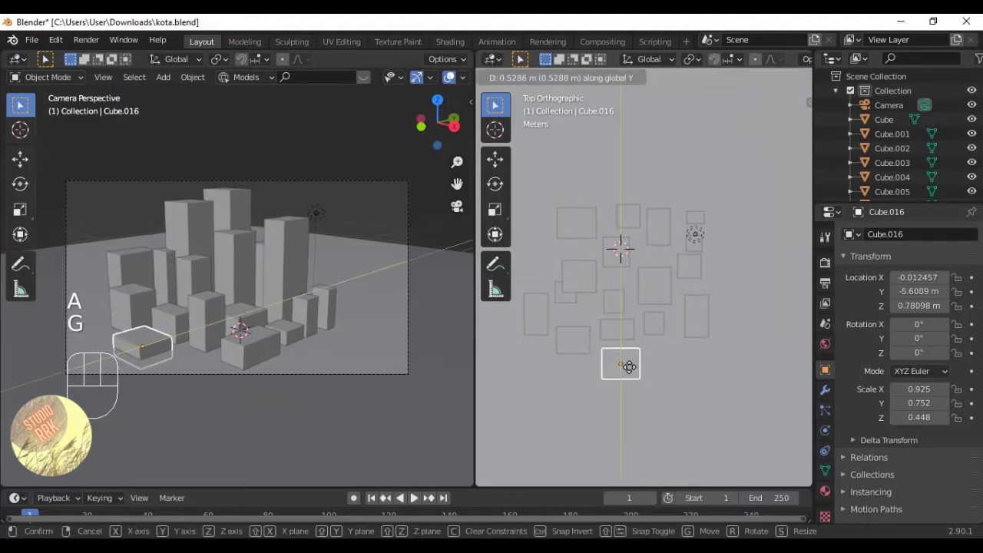
left_click(629, 367)
key("g")
key("x")
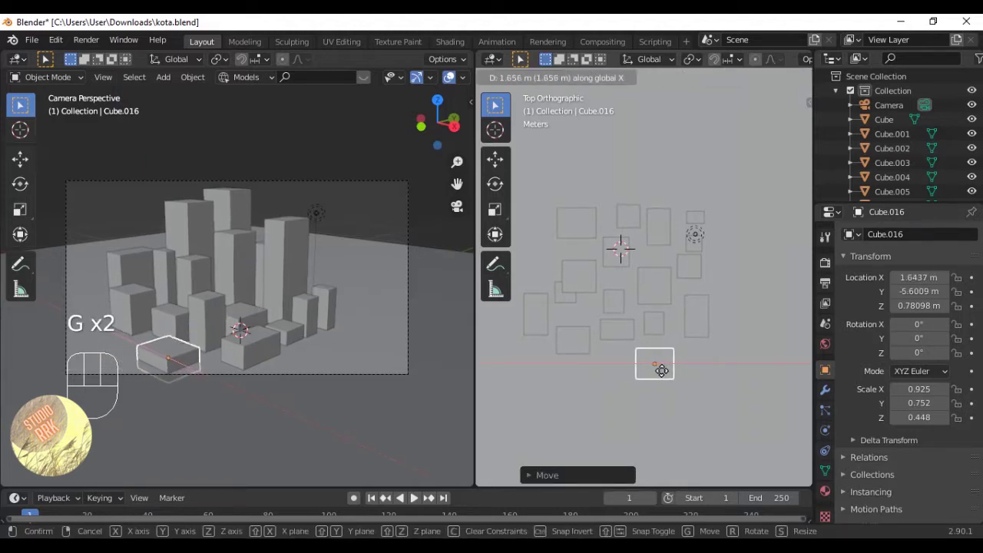
left_click(625, 369)
key("a")
key("ctrl+s")
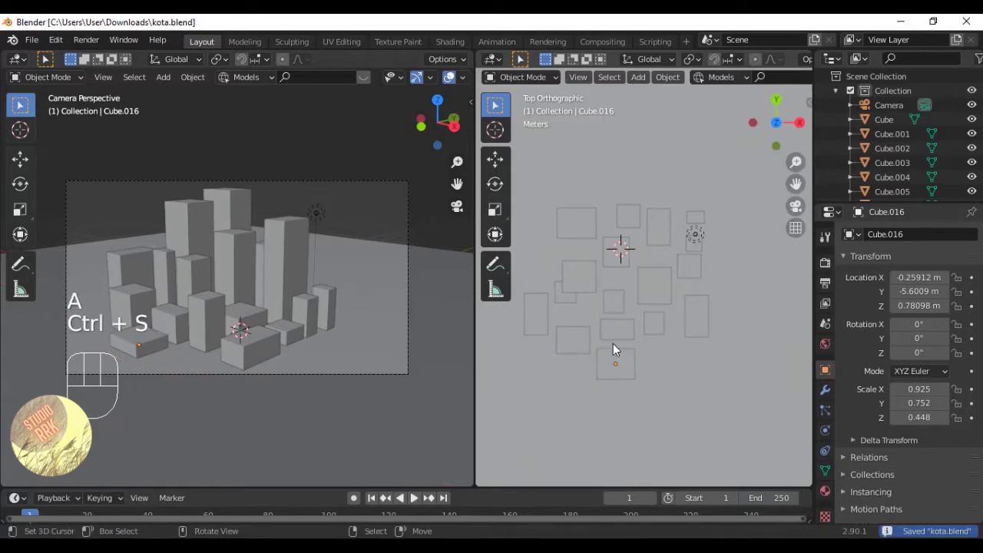
Adjust the low front block's Z scale to about 0.47, raise it to about Z 1.10 m and save the file.
left_click(635, 355)
key("s")
key("z")
left_click(687, 350)
key("g")
key("z")
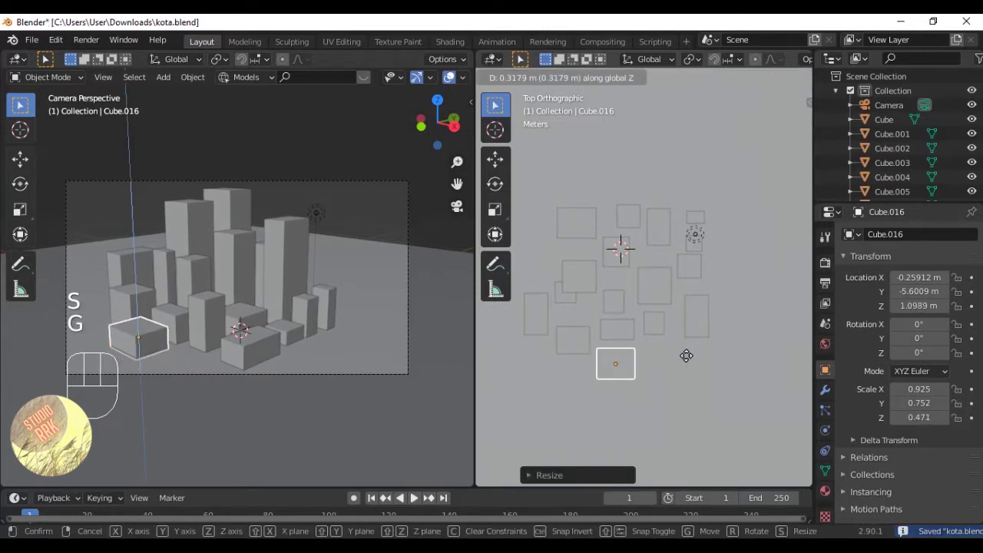
left_click(686, 355)
key("a")
key("ctrl+s")
Duplicate the narrow front block in the middle and place the copy at about X 2.39 m, Y -5.30 m.
left_click(206, 319)
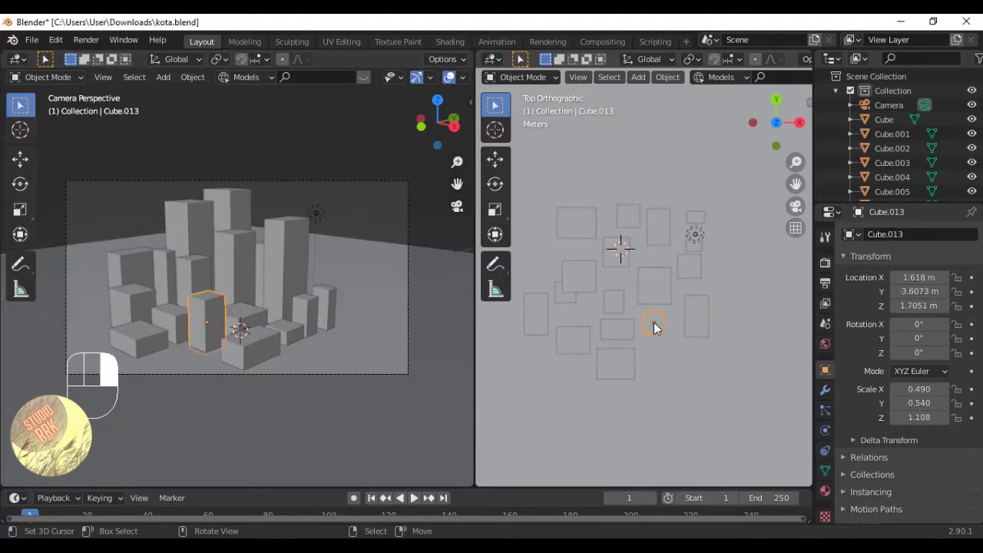
key("shift+d")
left_click(678, 370)
Shorten the narrow copy to a Z scale of about 0.64, lower it to about Z 0.99 m and save the file.
key("s")
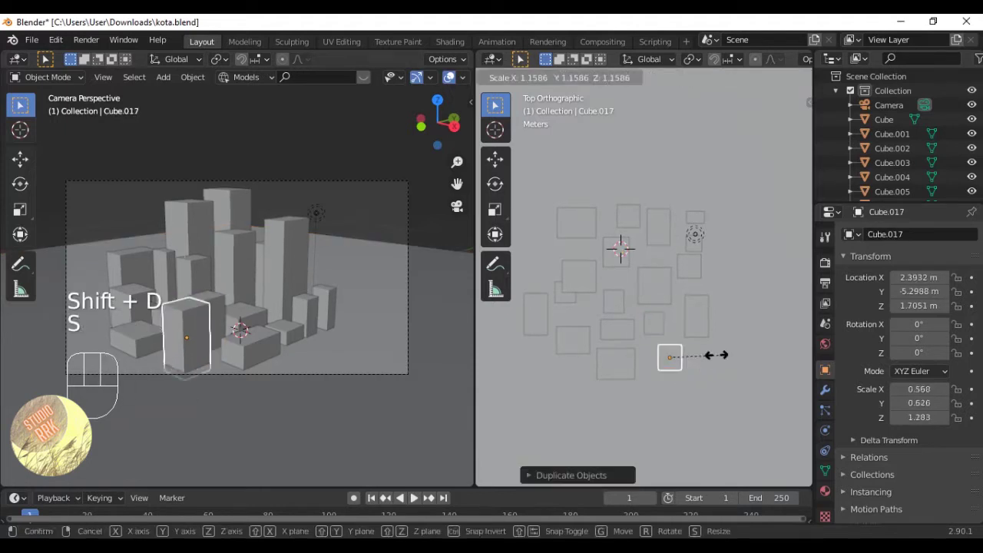
key("z")
left_click(697, 354)
key("g")
key("z")
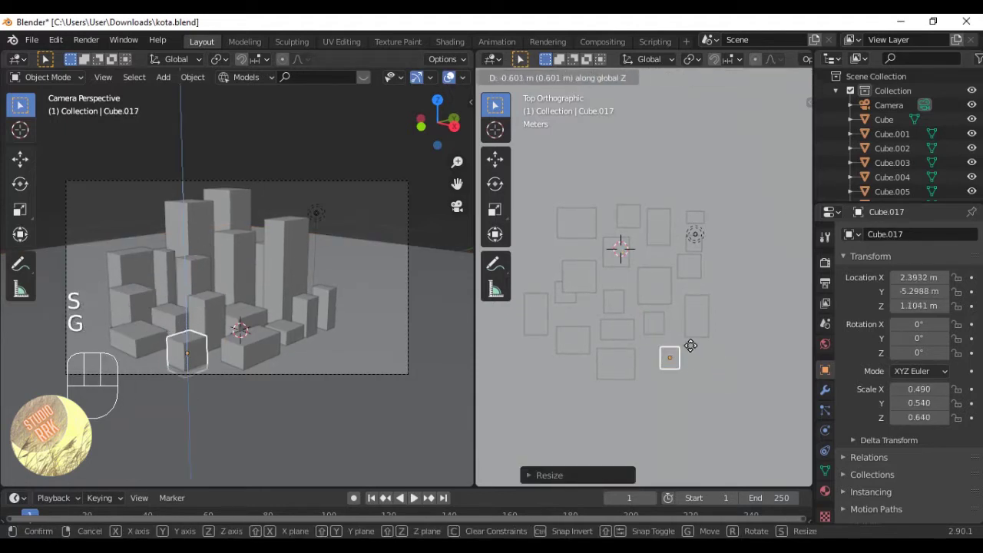
left_click(690, 345)
key("a")
key("ctrl+s")
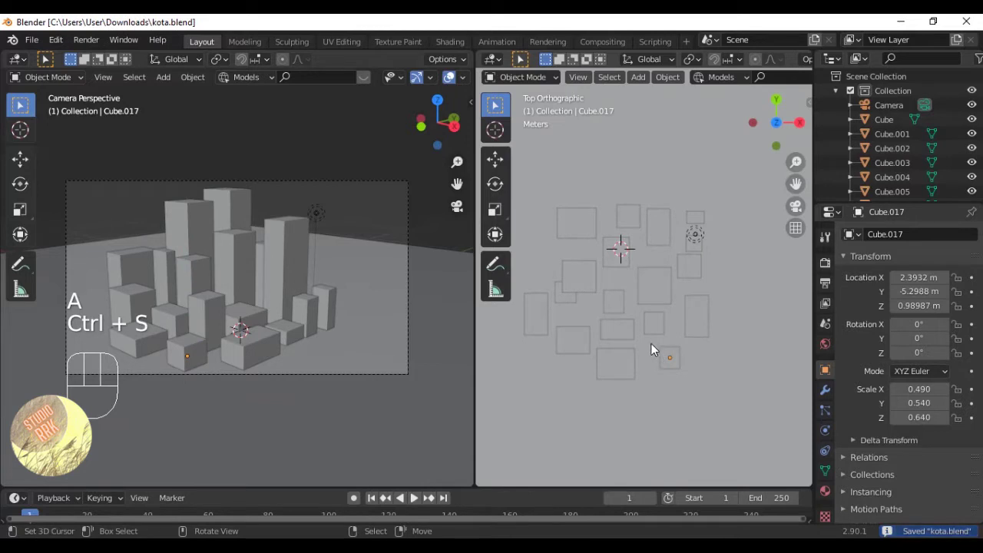
Move the camera horizontally to about X 14.27 m, Y -16.42 m to reframe the city and save the file.
left_click(407, 350)
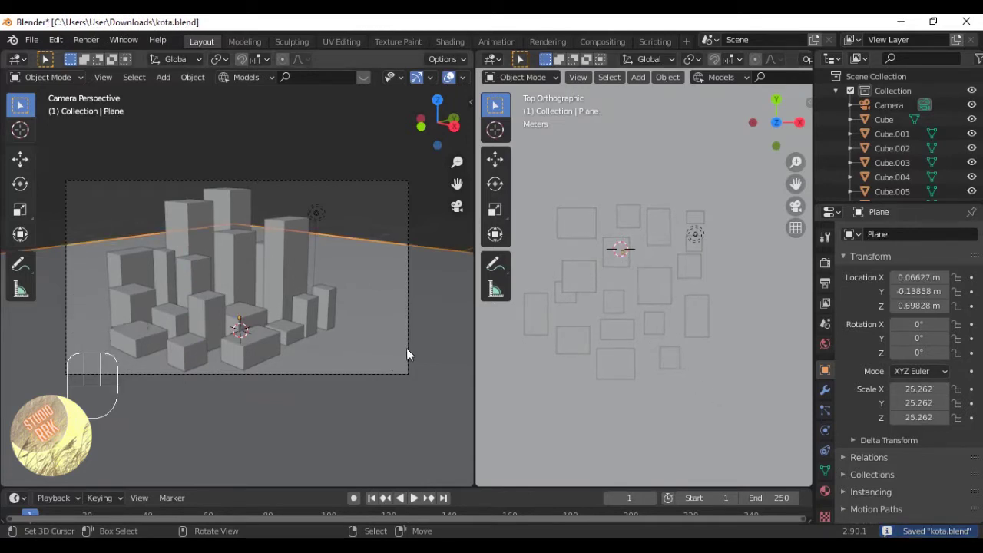
left_click(408, 232)
key("g")
key("x")
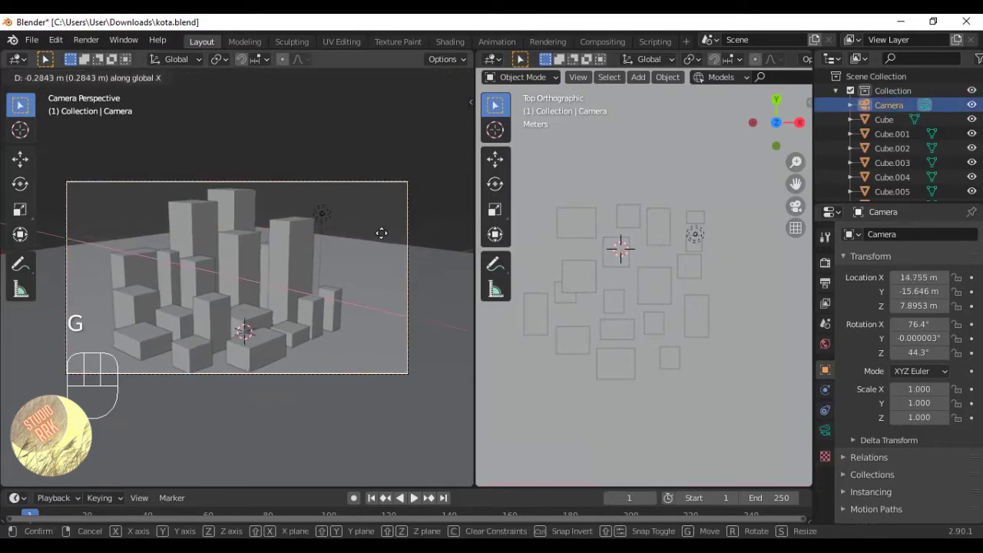
left_click(351, 233)
key("g")
key("y")
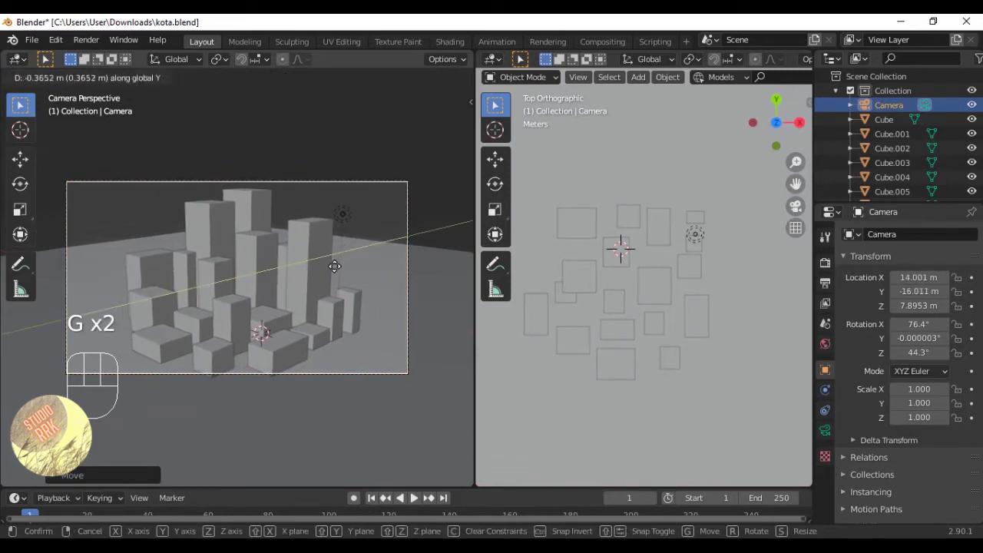
left_click(315, 289)
key("g")
key("x")
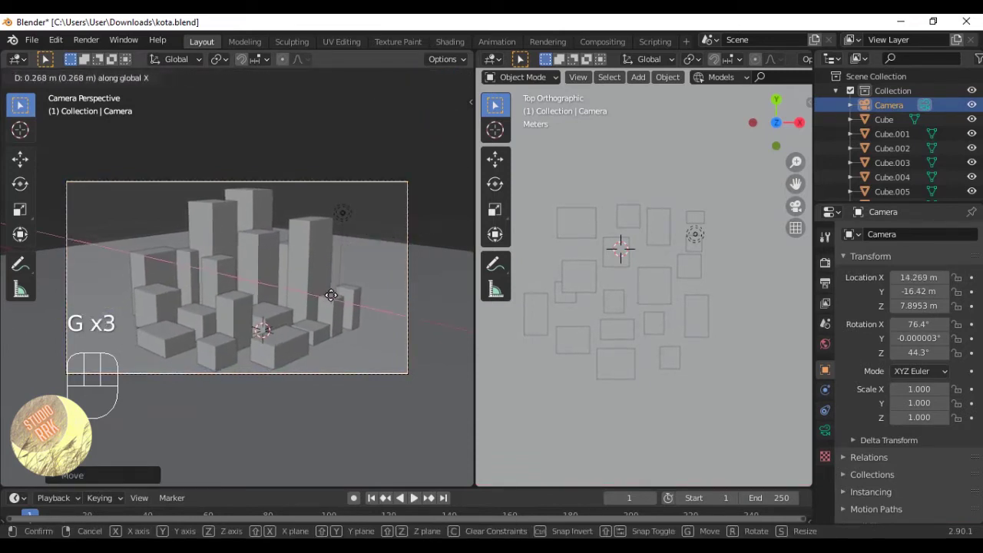
left_click(331, 295)
key("a")
key("ctrl+s")
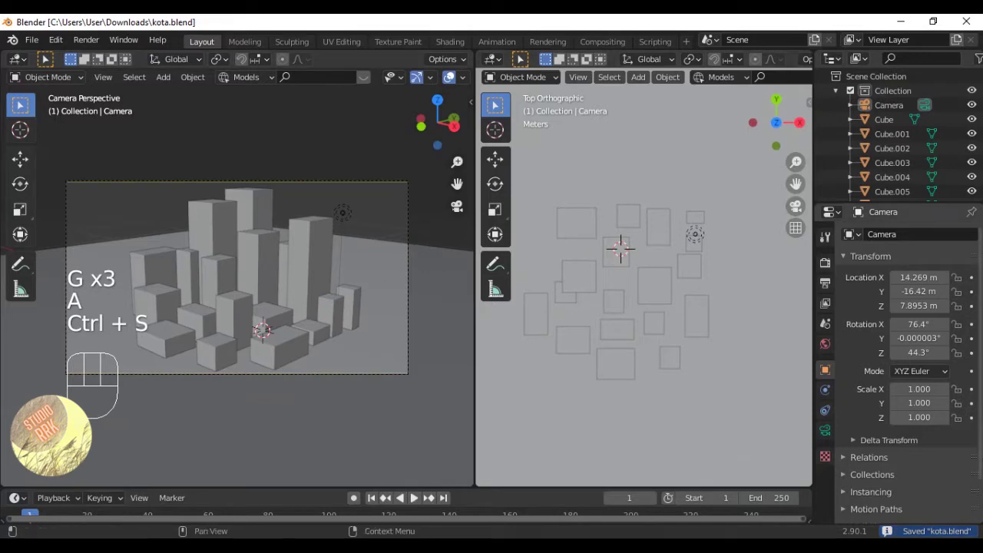
Examine the buildings and a narrow central tower from outside the camera view, saving the file.
middle_click_drag(300, 278, 300, 282)
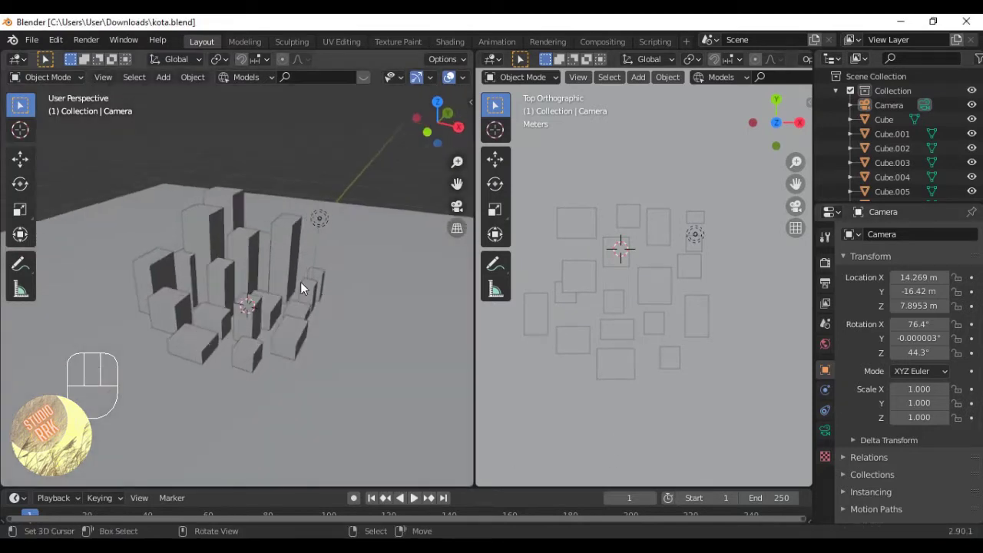
scroll(300, 283, "up", 4)
left_click(203, 285)
key("Tab")
middle_click_drag(203, 285, 273, 234)
key("Tab")
scroll(280, 286, "down", 3)
key("ctrl+s")
scroll(220, 257, "down", 2)
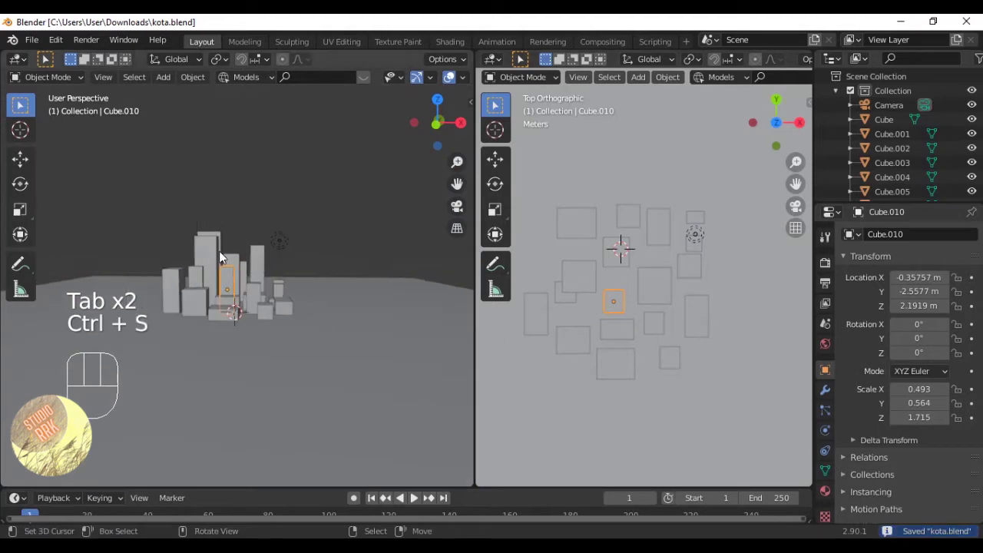
key("n")
key("n")
Select all the building blocks without the light and ground plane, making the narrow rear tower the active object.
key("b")
left_click_drag(141, 207, 303, 355)
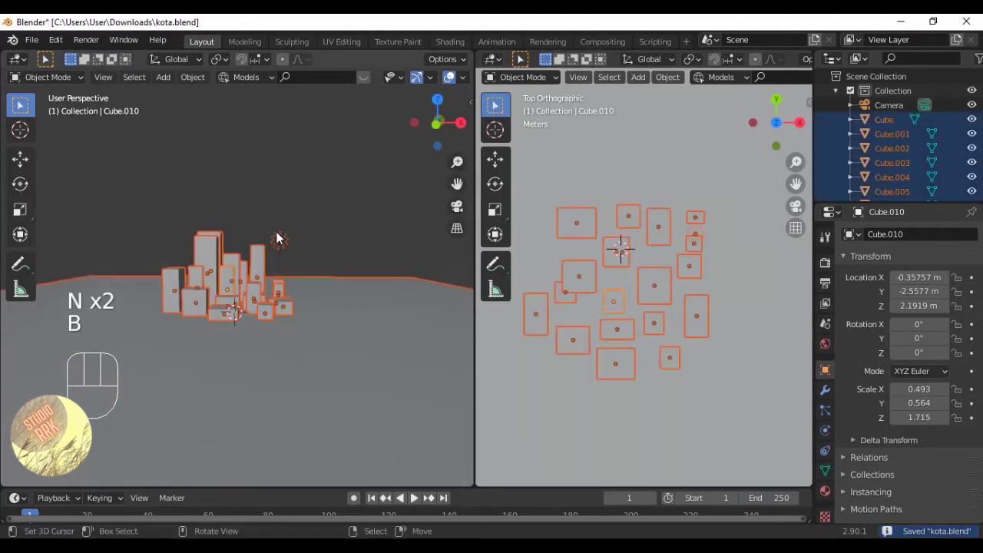
middle_click_drag(279, 238, 313, 246)
key("b")
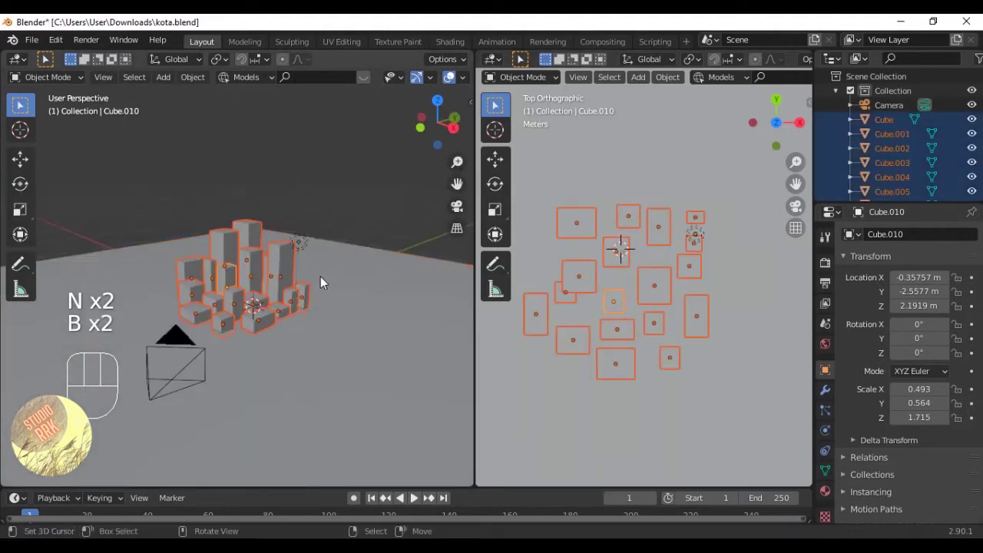
scroll(311, 280, "up", 5)
key("b")
middle_click_drag(357, 280, 359, 286)
middle_click_drag(357, 283, 388, 288)
left_click(343, 268, "shift")
left_click(299, 227, "shift")
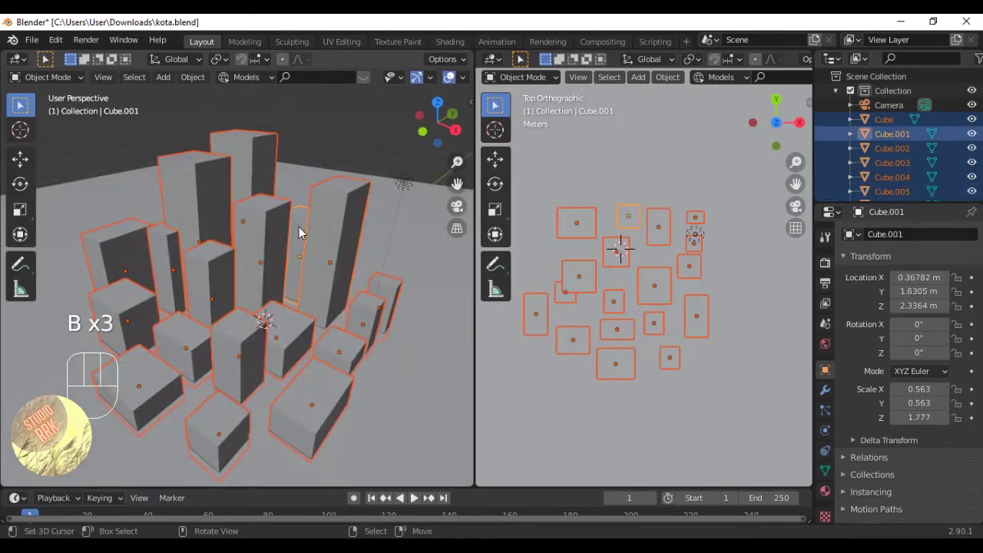
Join all the selected buildings into one object.
key("space")
type("joi")
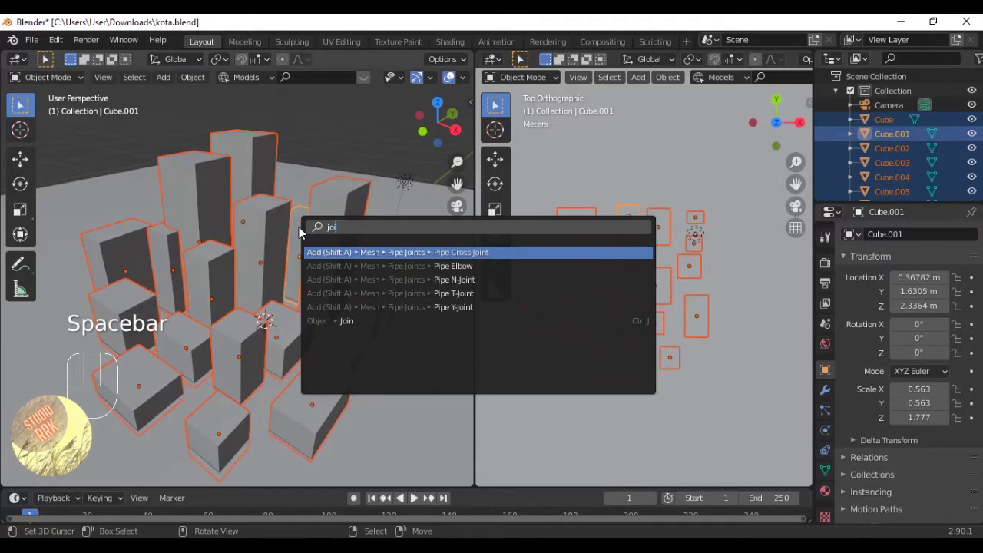
left_click(308, 320)
middle_click_drag(303, 307, 242, 225)
key("g")
right_click(242, 225)
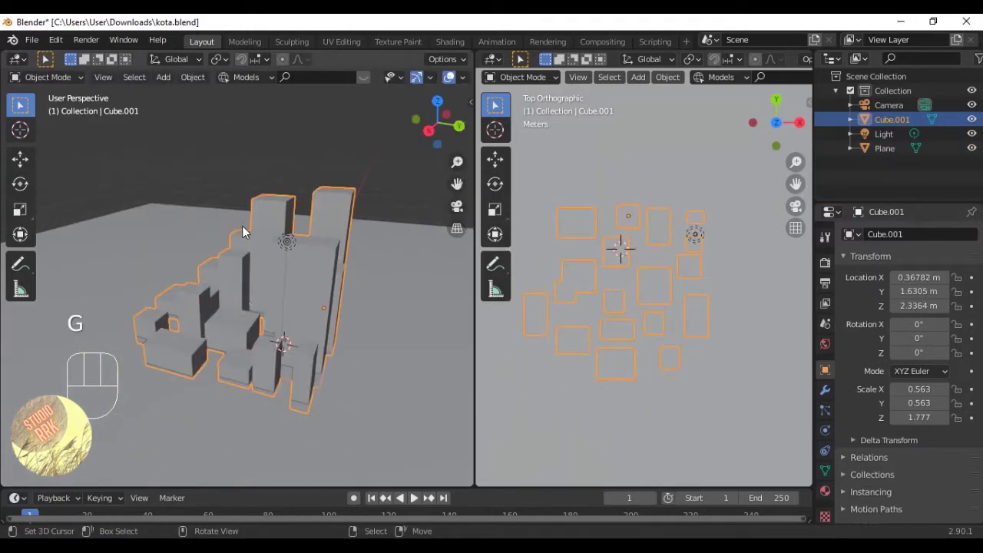
Recentre the joined city object's origin within its buildings.
key("a")
key("a")
key("a")
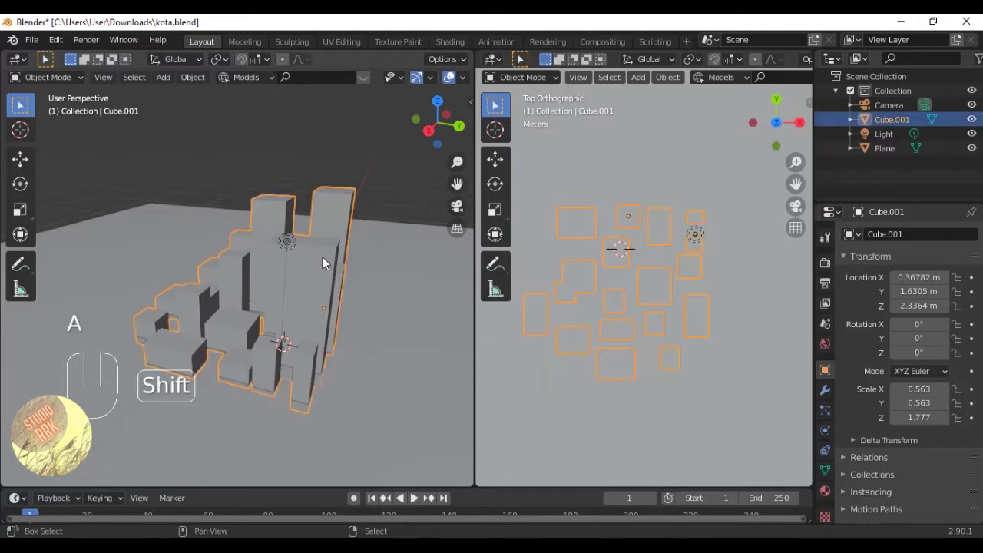
key("shift+ctrl+alt+c")
left_click(317, 274)
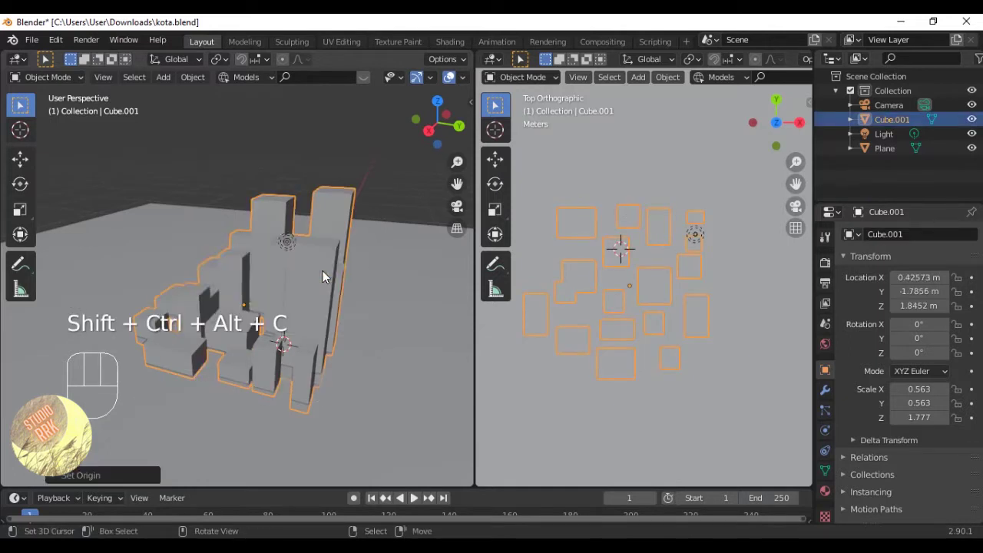
Save the file and select one top edge on each of several buildings in edge mode of Edit Mode.
middle_click_drag(323, 270, 390, 291)
key("Tab")
key("ctrl+s")
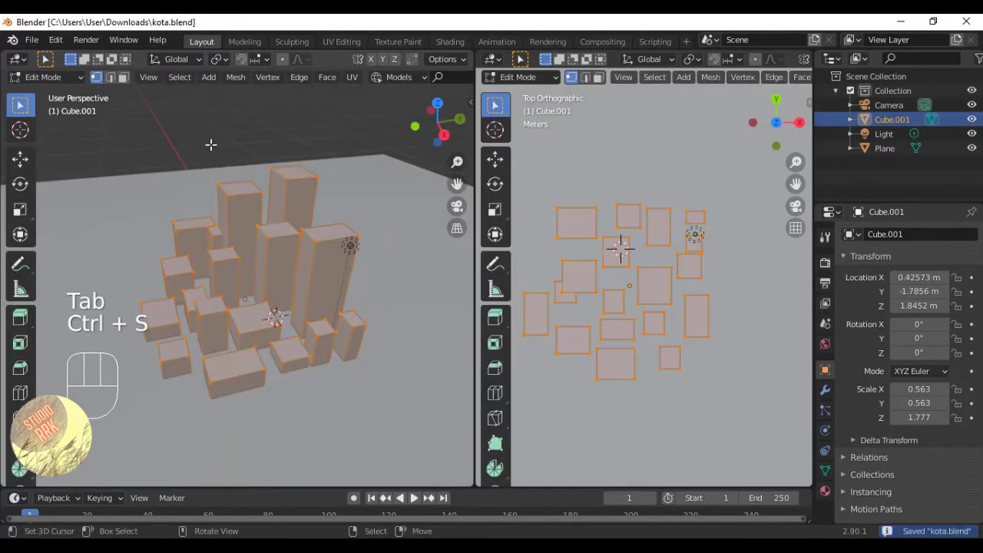
left_click(110, 77)
left_click(286, 236)
middle_click_drag(286, 237, 324, 251)
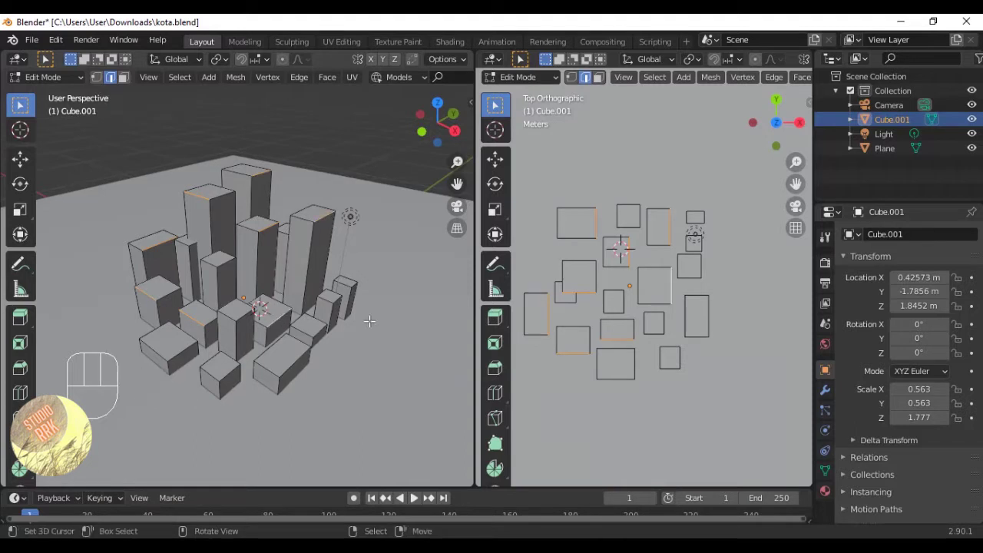
key("ctrl+b")
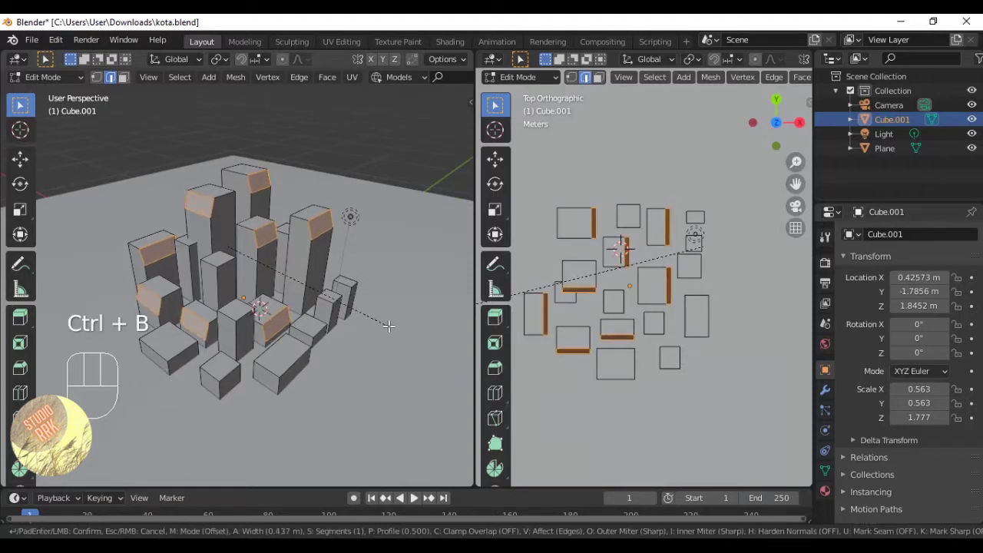
right_click(385, 326)
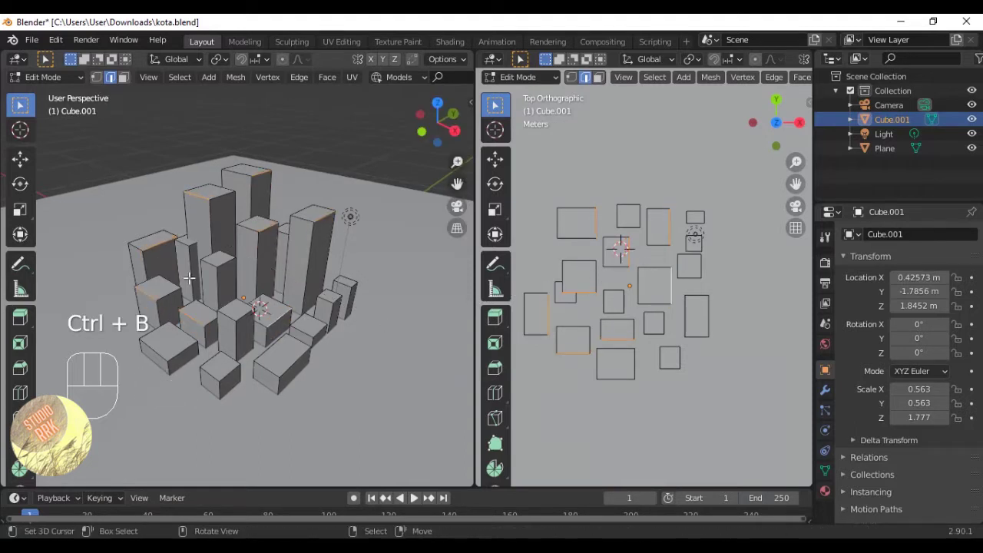
key("ctrl+z")
Add a top edge of the narrow central tower to the edge selection and save the file.
left_click(226, 253, "shift")
mouse_move(234, 260)
middle_mouse_down()
mouse_move(212, 268)
mouse_move(289, 277)
mouse_move(248, 237)
mouse_move(240, 245)
middle_mouse_up()
left_click(213, 263, "shift")
key("ctrl+s")
scroll(265, 281, "down", 2)
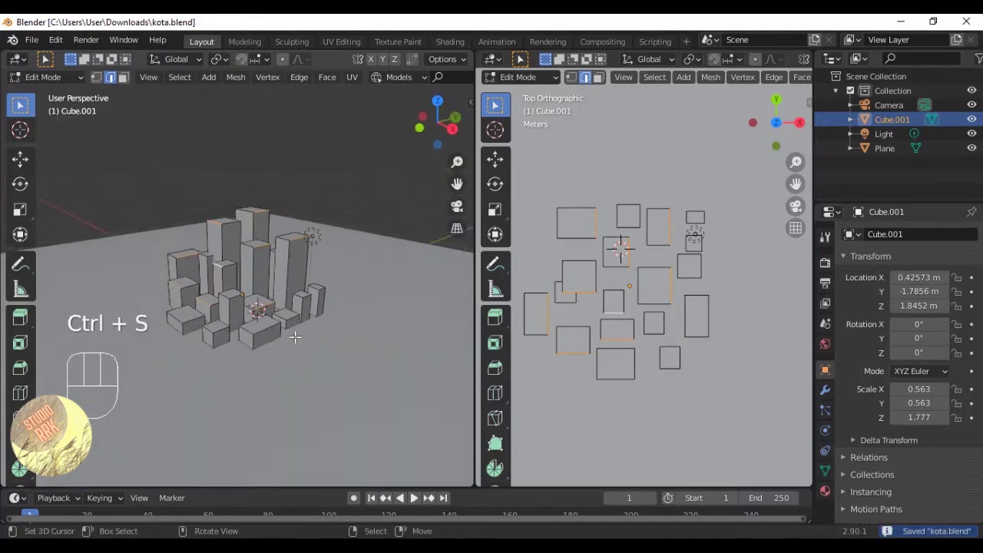
middle_click_drag(295, 336, 300, 332)
Apply the scale of the joined city object in Object Mode.
key("Tab")
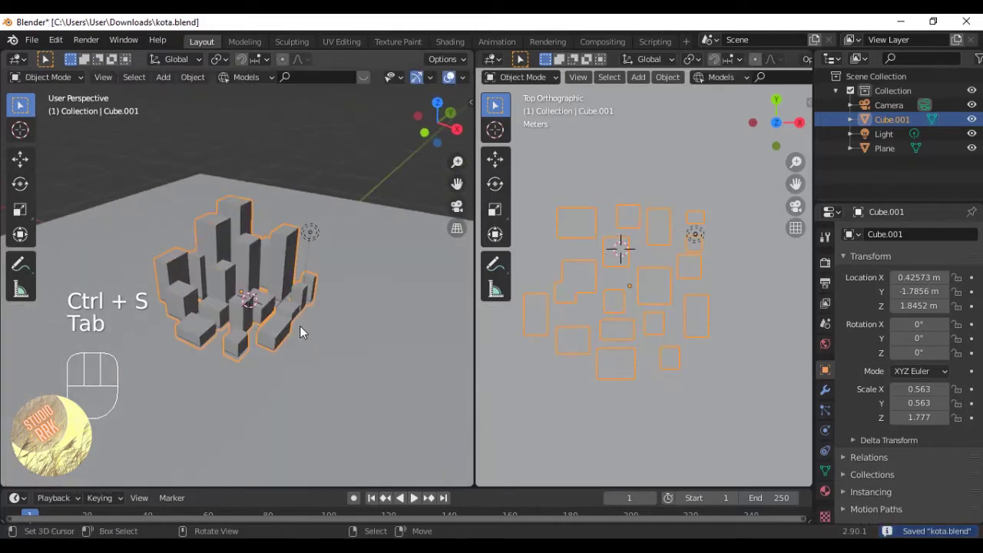
key("ctrl+a")
left_click(246, 348)
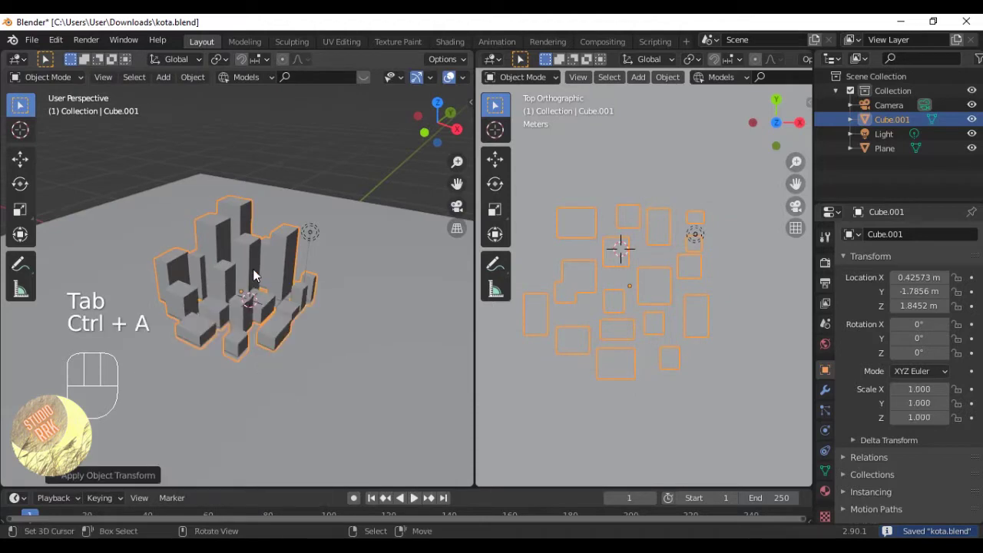
Bevel the selected top edges by about 0.85 m to give the buildings sloped roofs and save the file.
key("Tab")
scroll(322, 271, "up", 2)
key("ctrl+b")
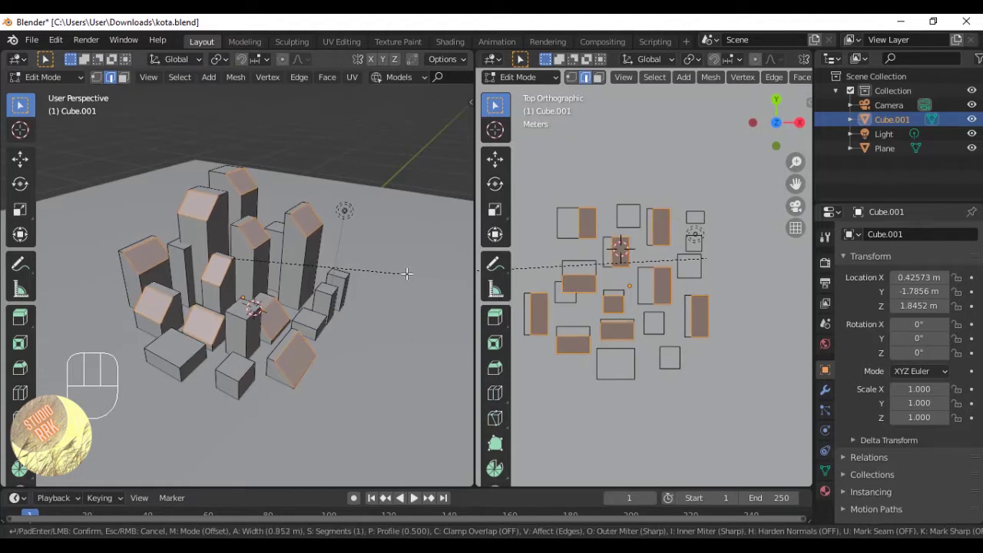
left_click(407, 272)
middle_click_drag(406, 273, 361, 297)
key("Tab")
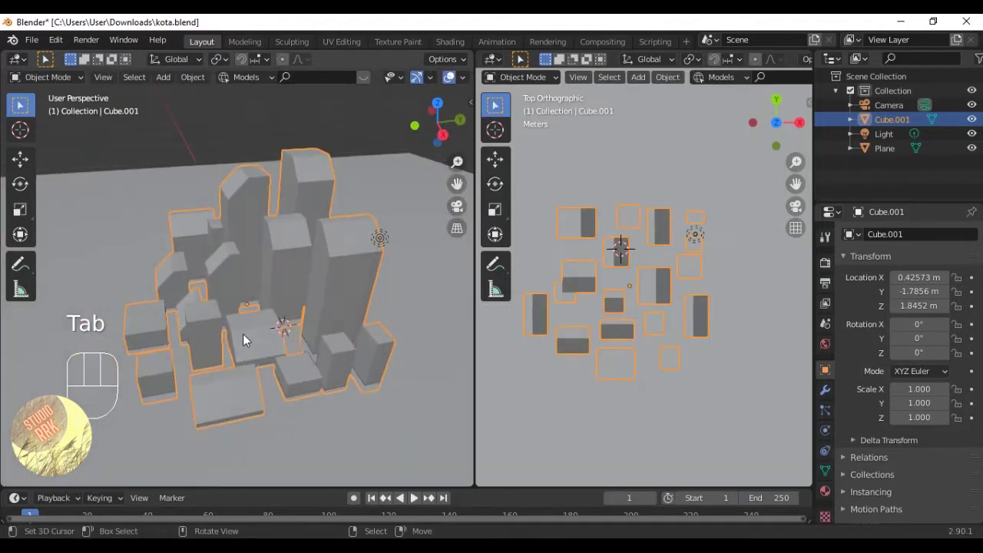
key("a")
key("Tab")
key("ctrl+s")
Raise the low beveled building at the city's front corner by about 0.04 m along Z in Edit Mode.
key("l")
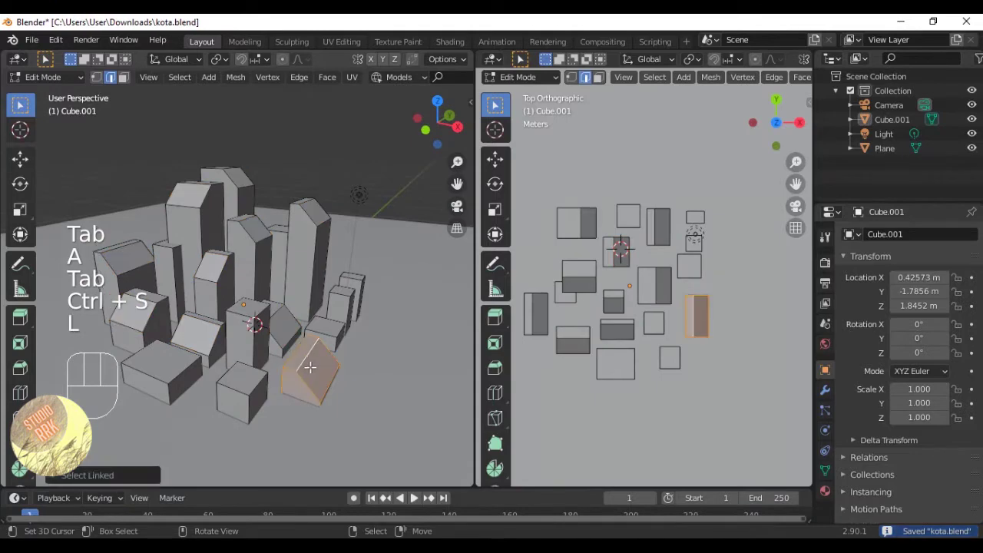
key("g")
key("z")
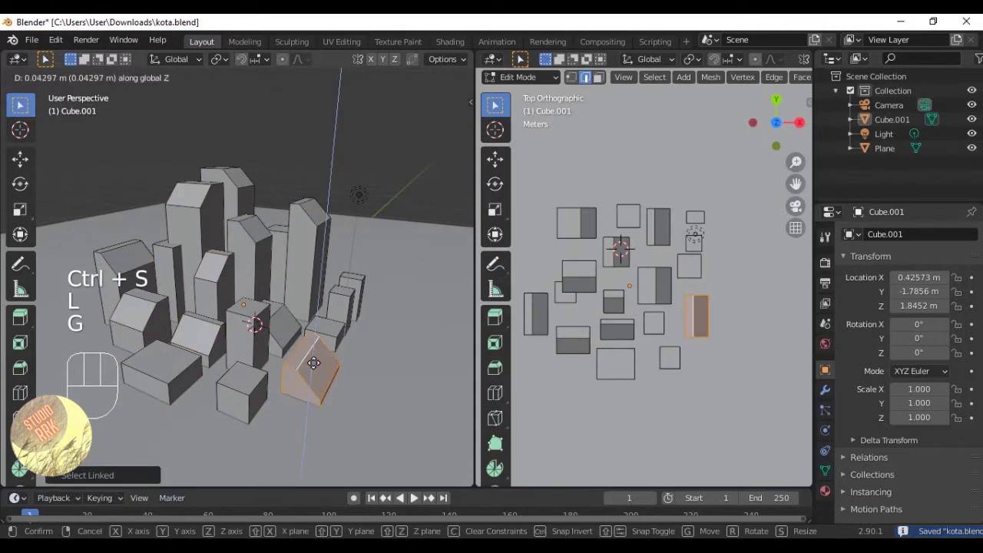
left_click(313, 363)
Return to Object Mode, select all objects and save the file.
key("Tab")
key("a")
key("a")
key("a")
middle_click_drag(269, 361, 298, 364)
key("a")
key("KP_0")
key("a")
key("ctrl+s")
scroll(338, 338, "up", 3)
key("a")
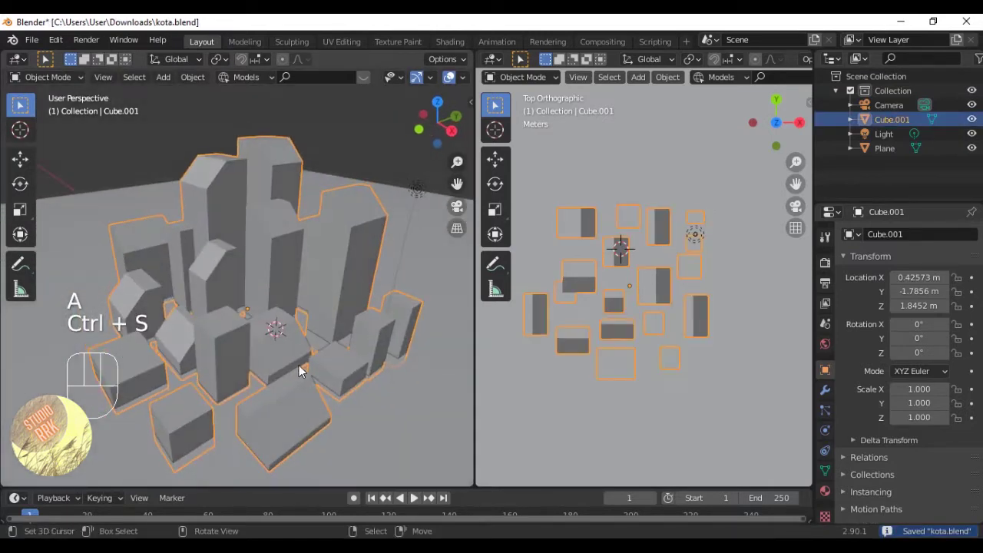
Undo the changes back to the edge selection before the roof bevel and save the file.
key("Tab")
key("ctrl+z")
key("ctrl+z")
key("ctrl+z")
key("ctrl+z")
key("ctrl+z")
key("ctrl+z")
key("ctrl+z")
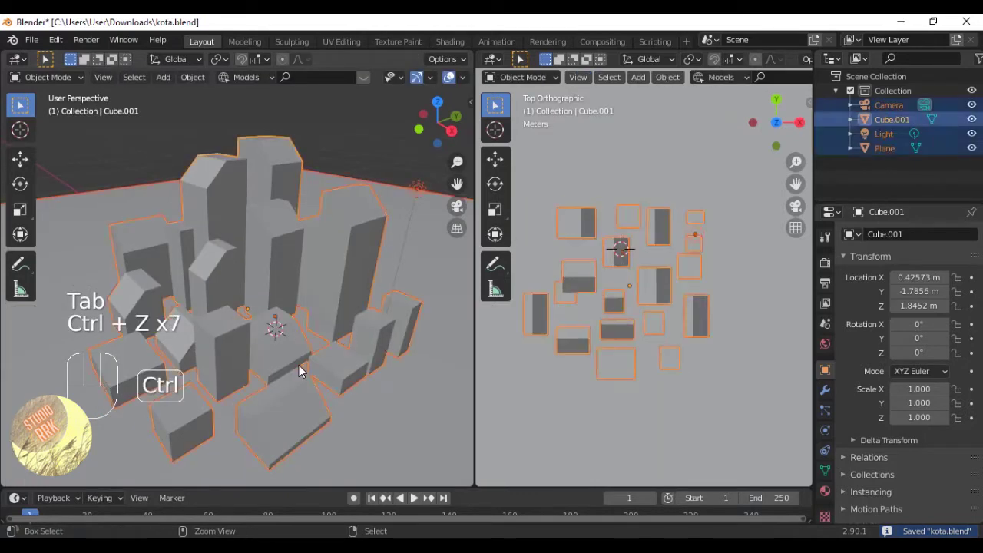
key("ctrl+z")
key("ctrl+z")
key("ctrl+z")
key("ctrl+z")
key("ctrl+z")
key("ctrl+z")
key("ctrl+z")
key("ctrl+z")
key("ctrl+z")
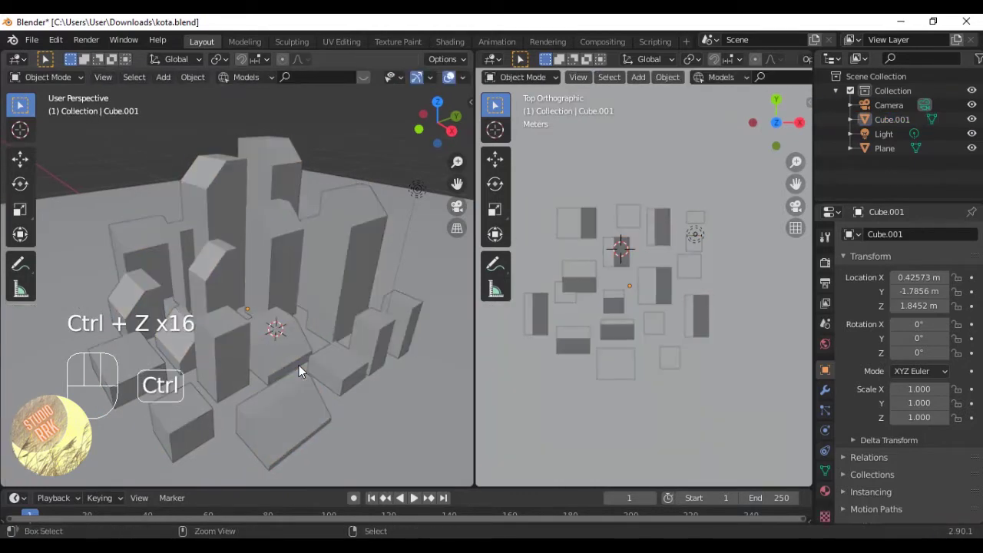
key("ctrl+z")
key("ctrl+z")
key("ctrl+z")
key("ctrl+z")
middle_click_drag(299, 365, 286, 352)
key("ctrl+s")
Remove the top edges of four buildings from the edge selection with box deselection.
key("b")
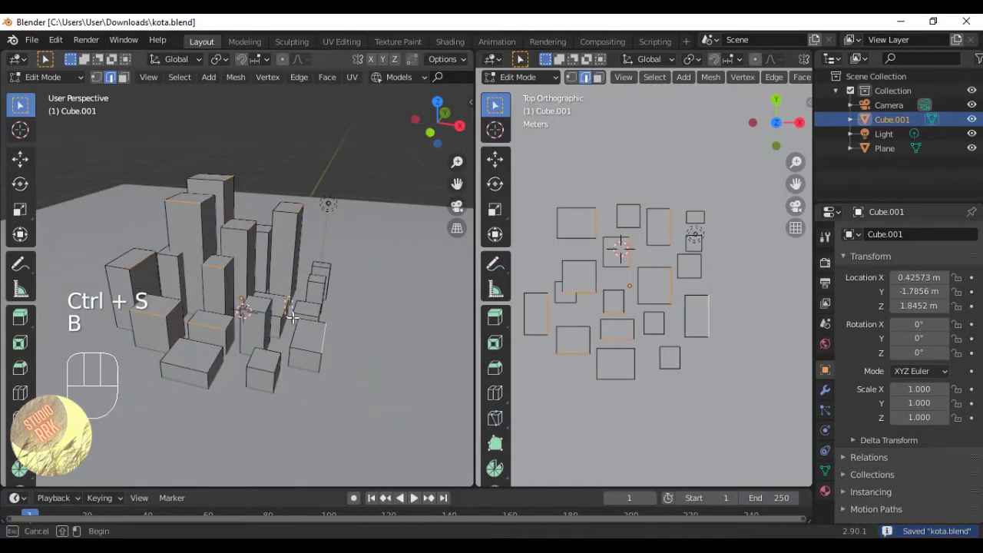
middle_click_drag(215, 321, 165, 306)
key("b")
middle_click_drag(376, 250, 347, 256)
key("b")
mouse_move(396, 275)
middle_mouse_down()
mouse_move(361, 282)
mouse_move(390, 283)
middle_mouse_up()
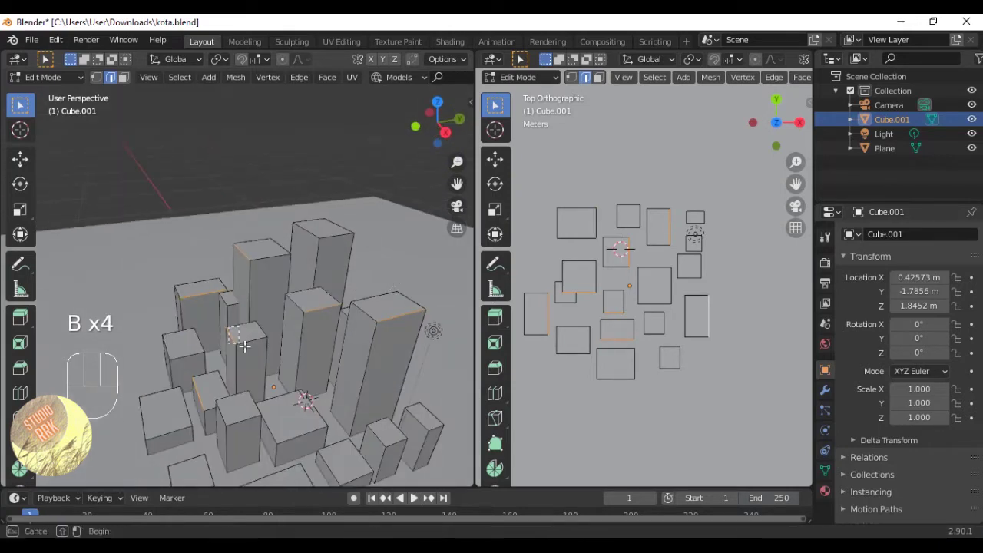
Bevel the remaining selected top edges by about 0.55 m, return to Object Mode and save the file.
scroll(391, 322, "down", 3)
key("ctrl+b")
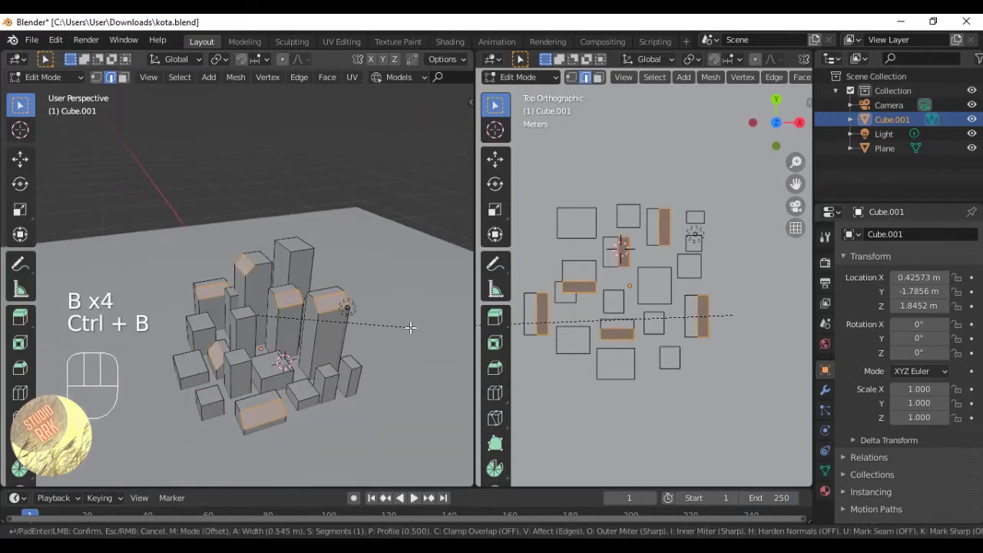
left_click(412, 328)
key("Tab")
middle_click_drag(311, 352, 361, 345)
key("ctrl+s")
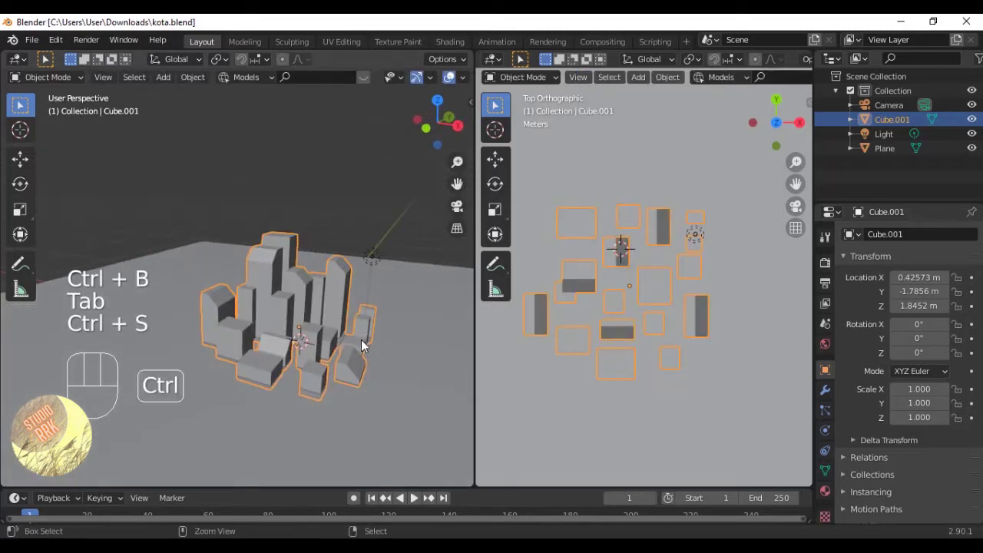
Select the whole low sloped building at the city's edge, raise it about 0.16 m along Z and save the file.
key("Tab")
right_click(354, 368)
key("l")
key("g")
key("z")
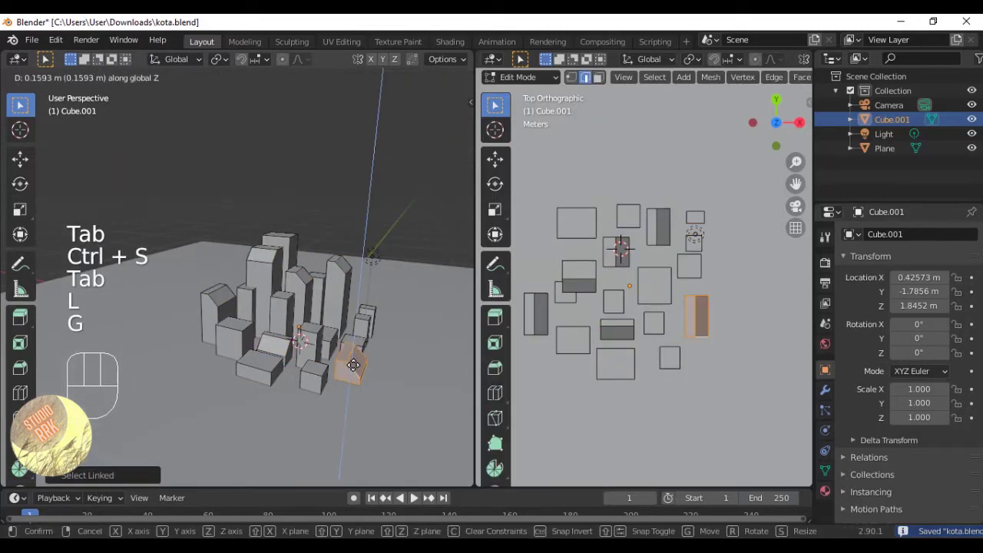
left_click(352, 367)
middle_click_drag(351, 366, 301, 282, "shift")
key("ctrl+s")
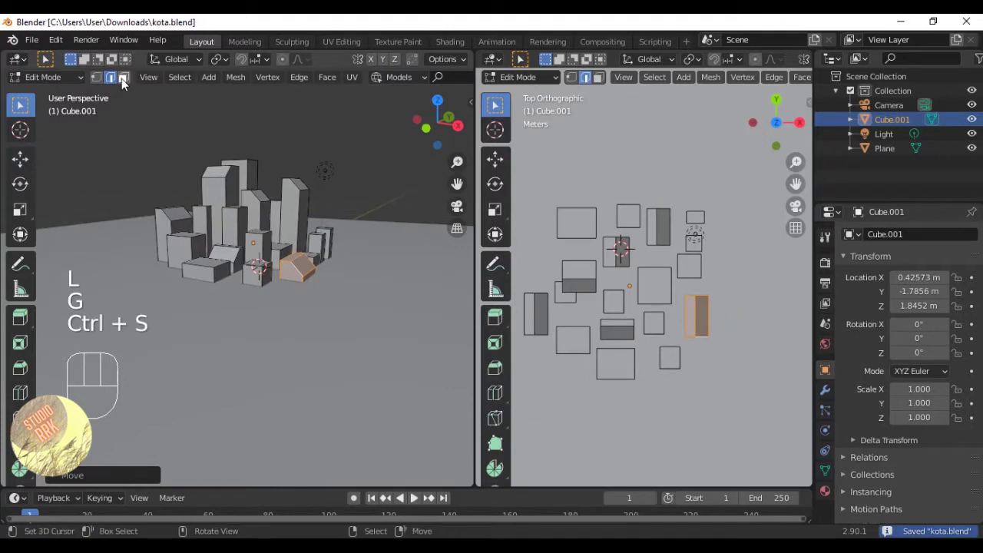
Select all flat roof faces in face mode by matching the normal of the low central building's top, and save the file.
left_click(123, 78)
middle_click_drag(346, 240, 318, 309)
scroll(319, 308, "up", 5)
left_click(311, 377)
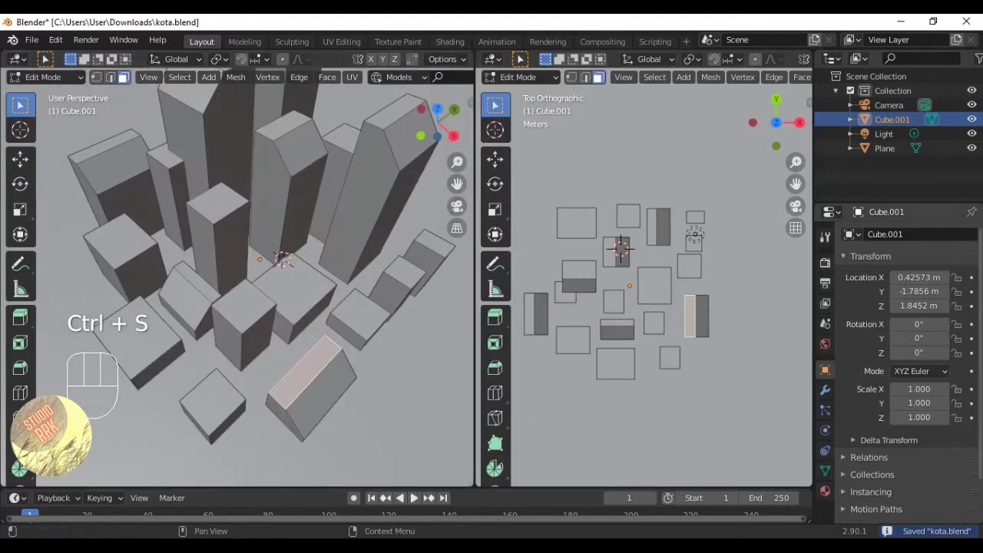
left_click(281, 294)
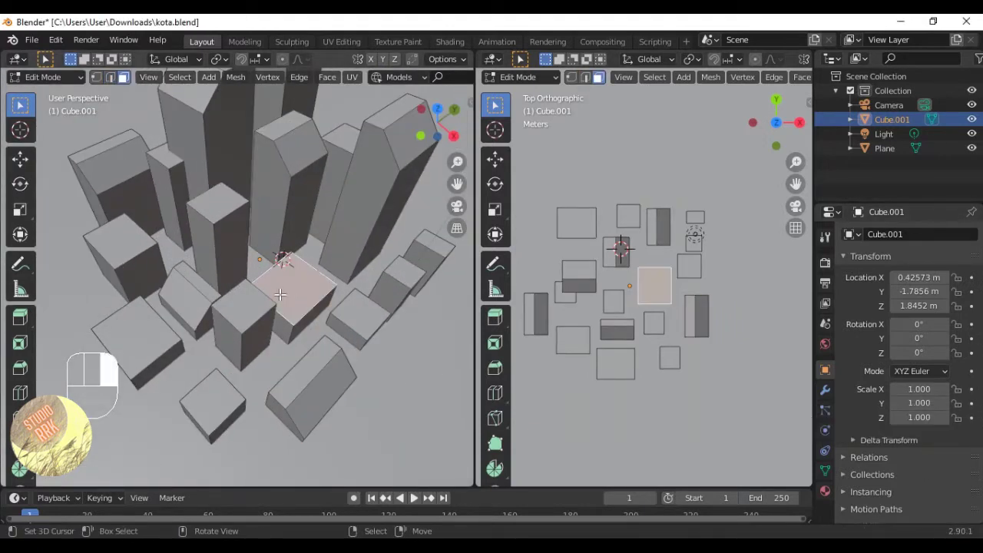
left_click(176, 77)
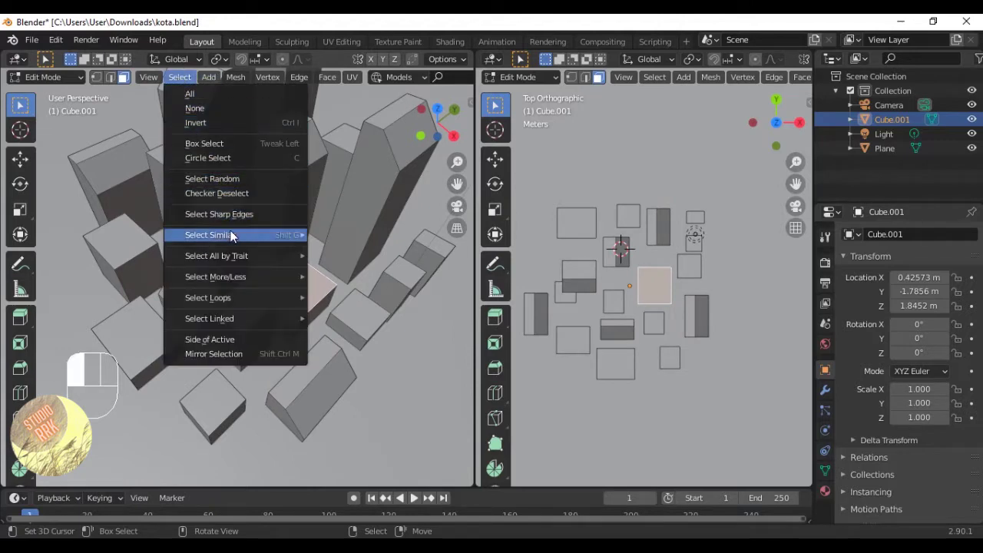
mouse_move(255, 235)
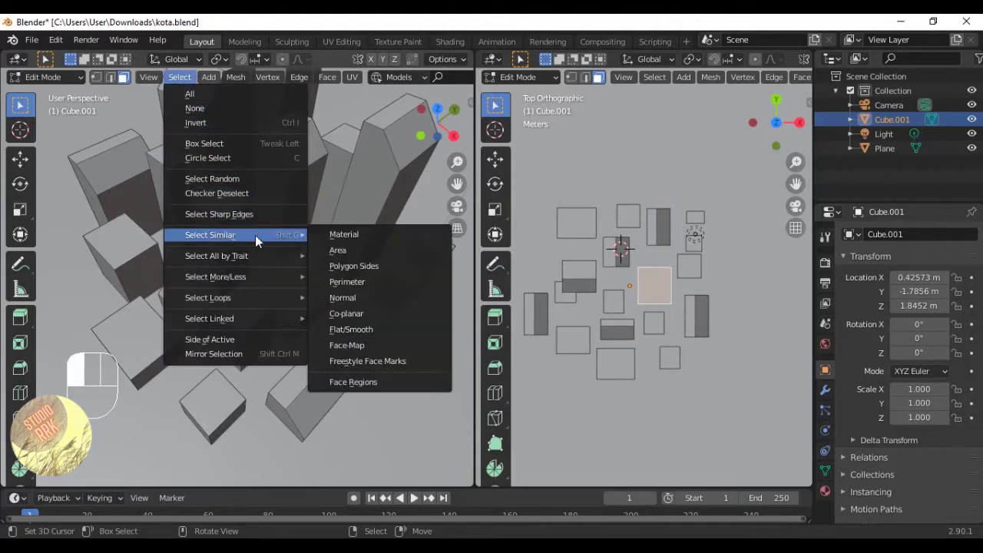
left_click(344, 298)
scroll(354, 292, "down", 3)
middle_click_drag(374, 204, 340, 289)
key("ctrl+s")
Inset the selected flat roof faces by about 0.11 m.
scroll(351, 238, "up", 4)
scroll(341, 290, "down", 1)
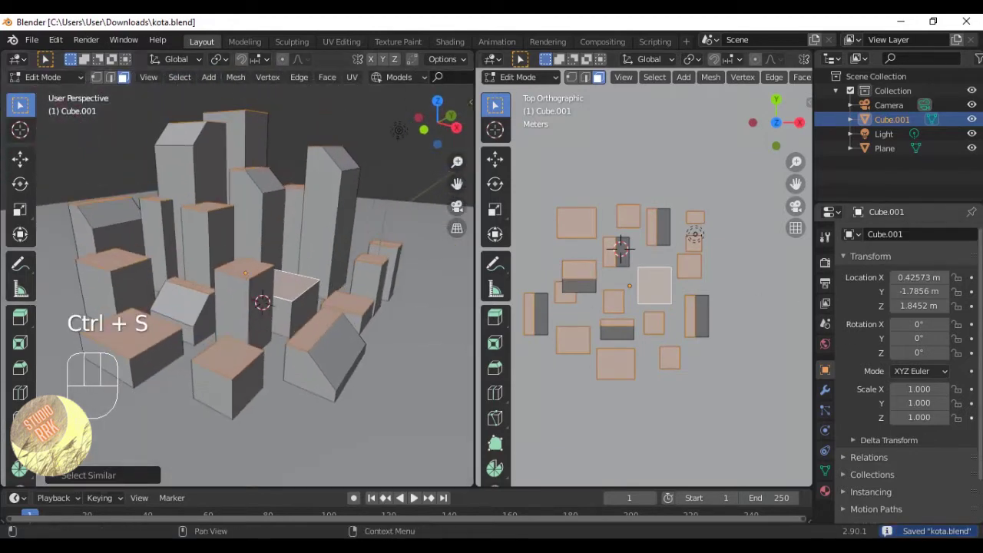
mouse_move(247, 283)
middle_mouse_down()
mouse_move(258, 303)
mouse_move(265, 284)
middle_mouse_up()
scroll(265, 284, "down", 1)
key("i")
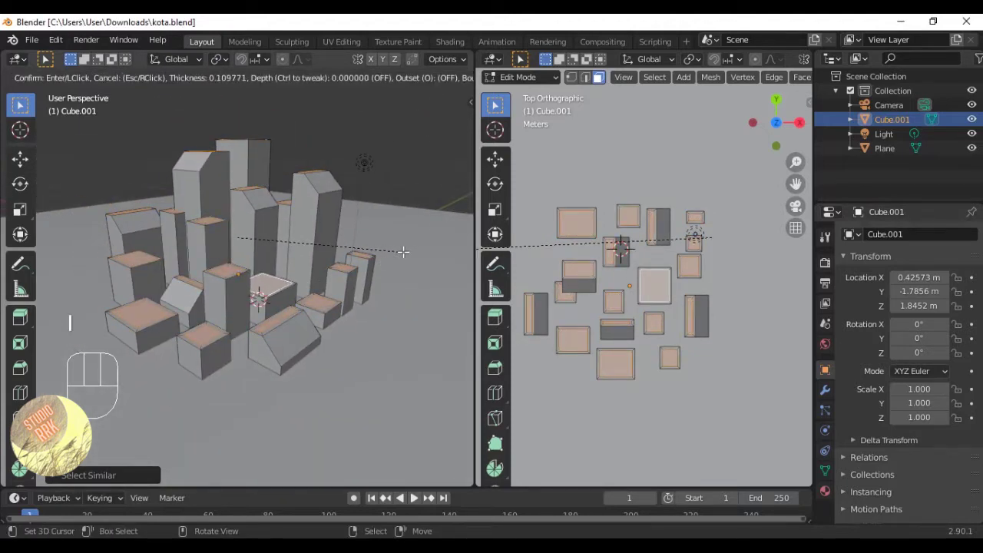
left_click(404, 253)
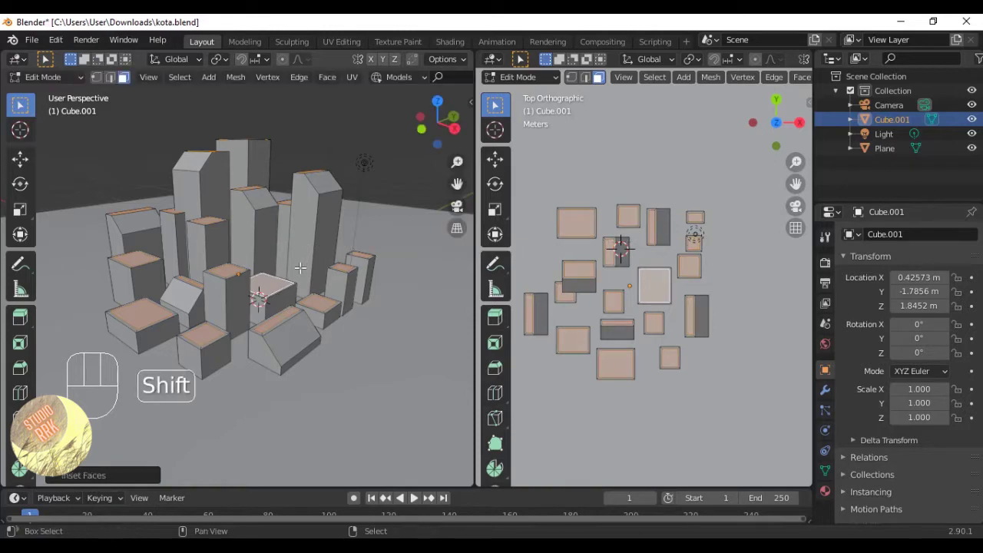
Extrude the inset roof faces about 0.06 m downward to form raised rims, and save the file.
middle_click_drag(314, 267, 359, 273, "shift")
scroll(359, 273, "up", 4)
key("e")
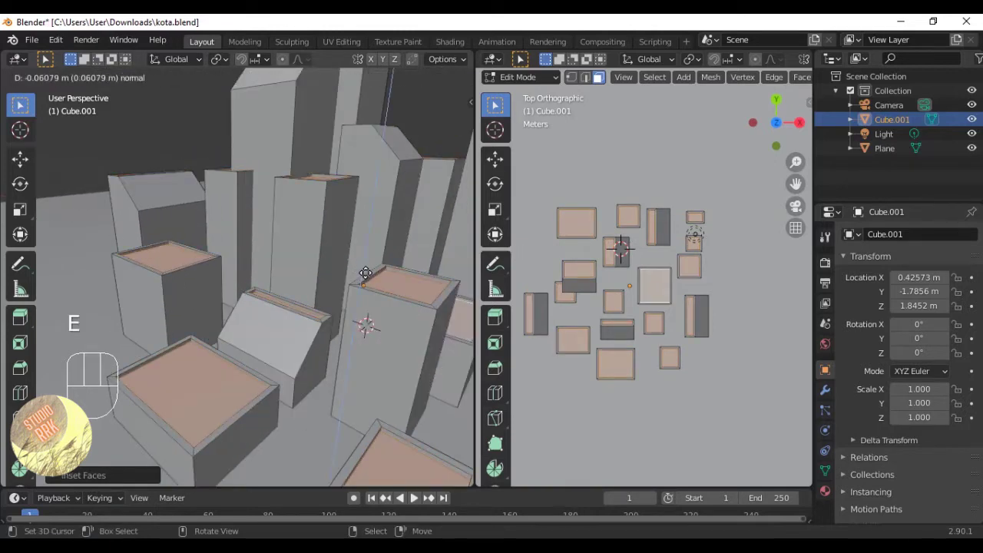
left_click(366, 272)
key("Tab")
scroll(329, 272, "down", 5)
middle_click_drag(281, 270, 325, 263)
key("Tab")
scroll(285, 238, "up", 4)
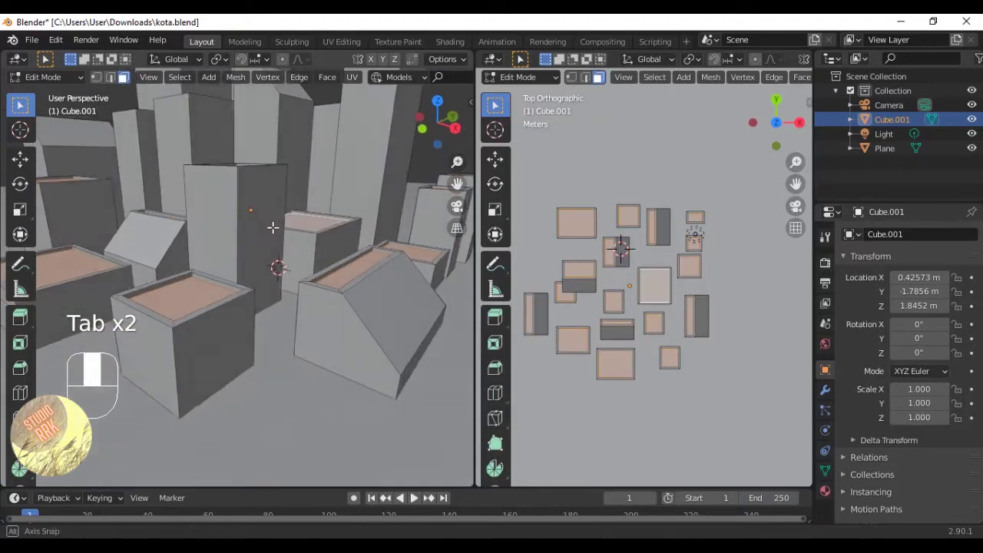
key("ctrl+s")
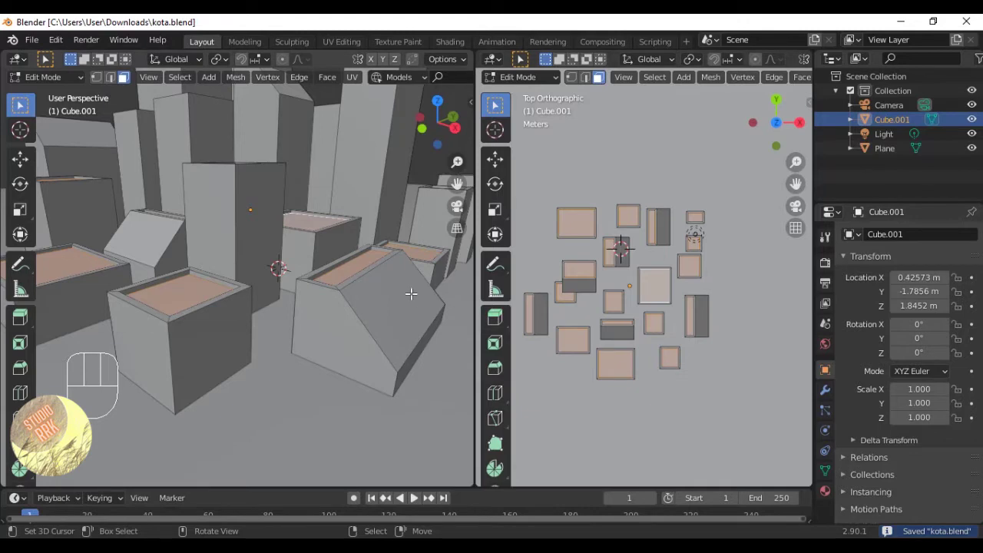
Grow the roof face selection twice to include the recess walls and rims, and save the file.
key("ctrl+KP_Add")
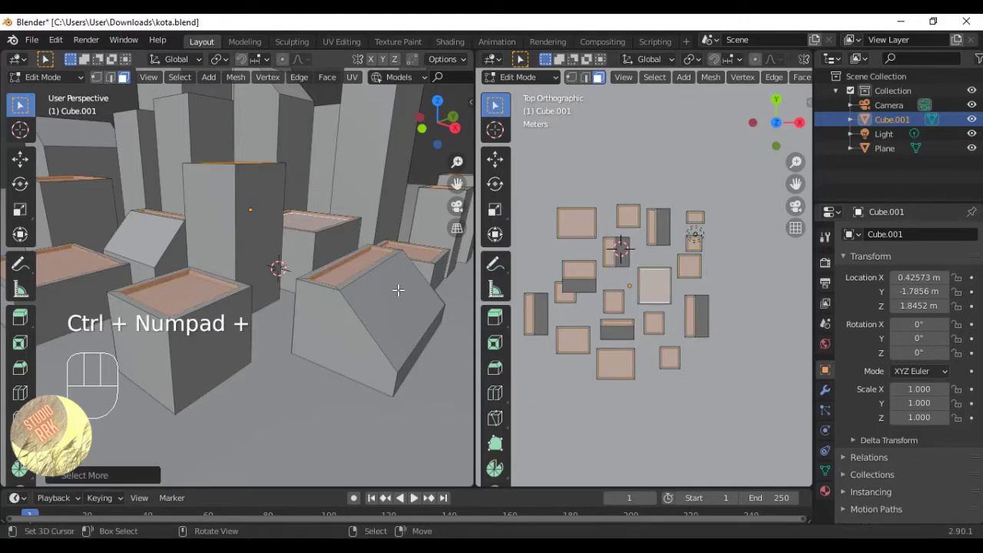
middle_click_drag(390, 287, 297, 314)
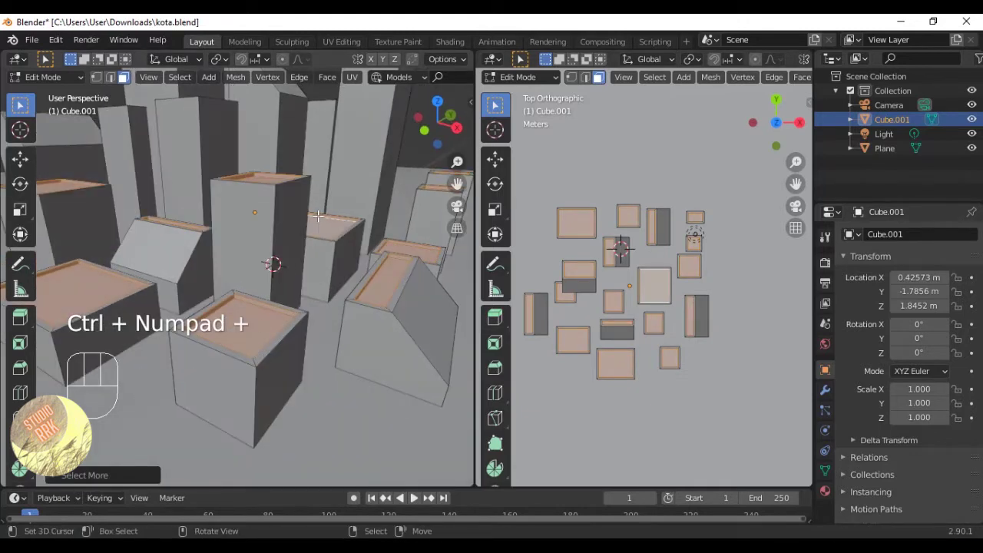
middle_click_drag(288, 211, 276, 230)
key("ctrl+s")
key("ctrl+KP_Add")
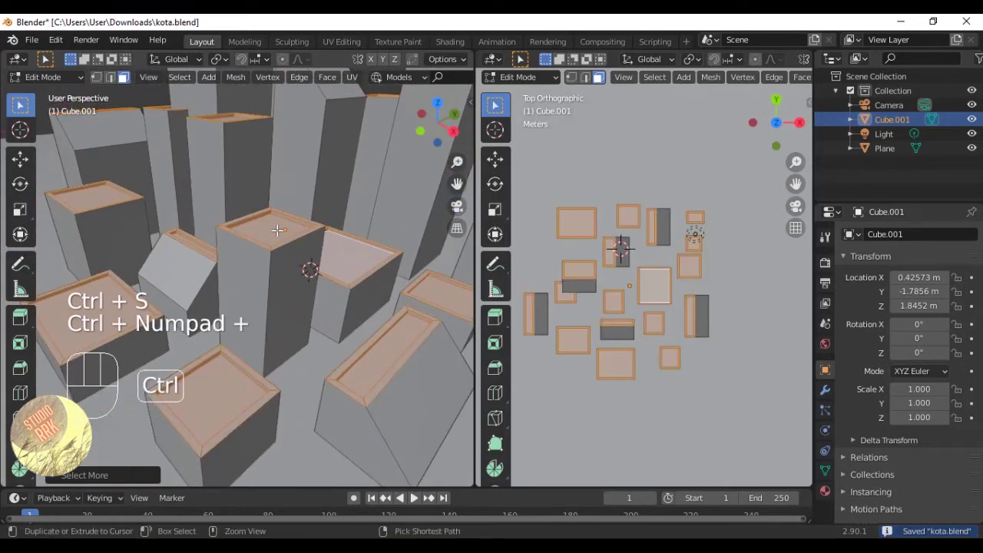
scroll(277, 231, "down", 7)
scroll(278, 229, "up", 3)
key("ctrl+s")
scroll(276, 229, "down", 3)
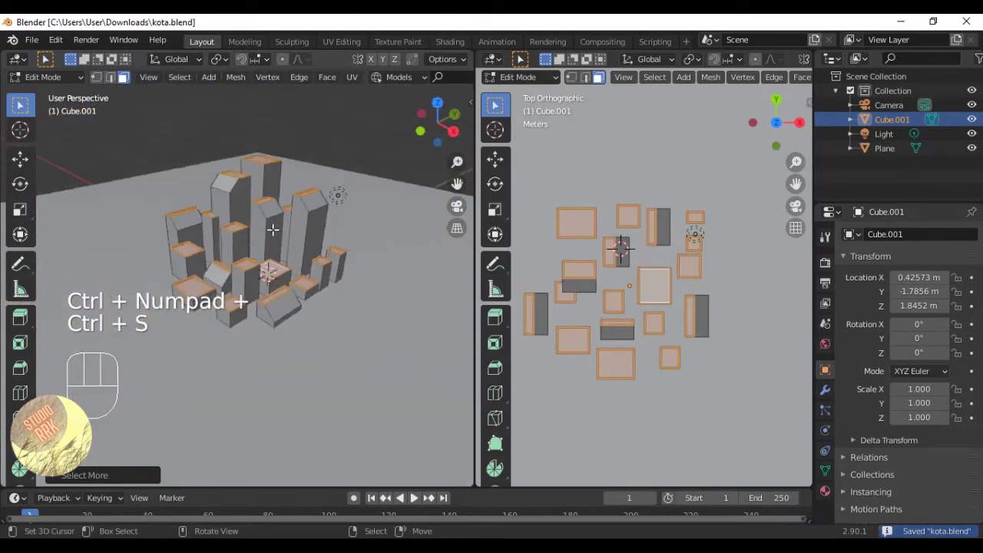
middle_click_drag(273, 228, 321, 222)
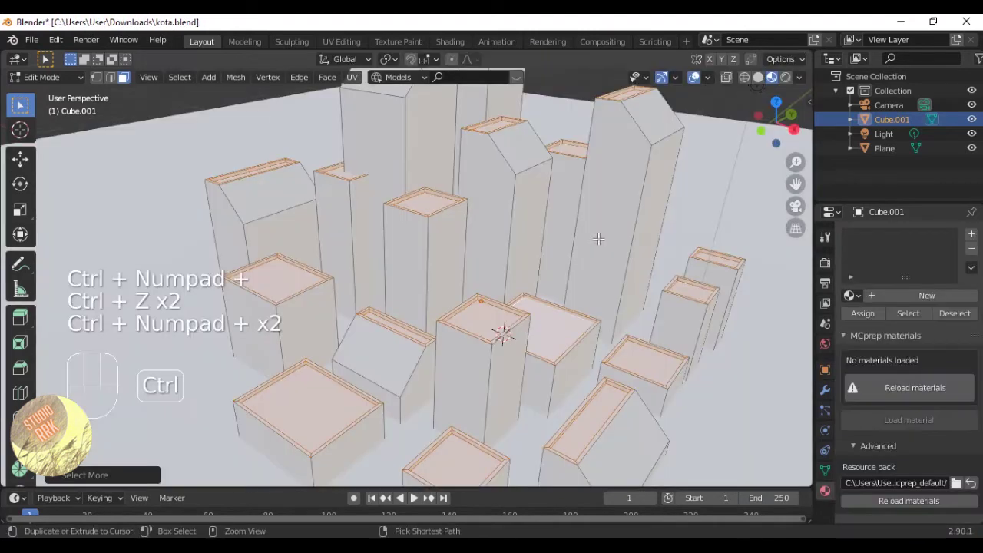
key("ctrl+s")
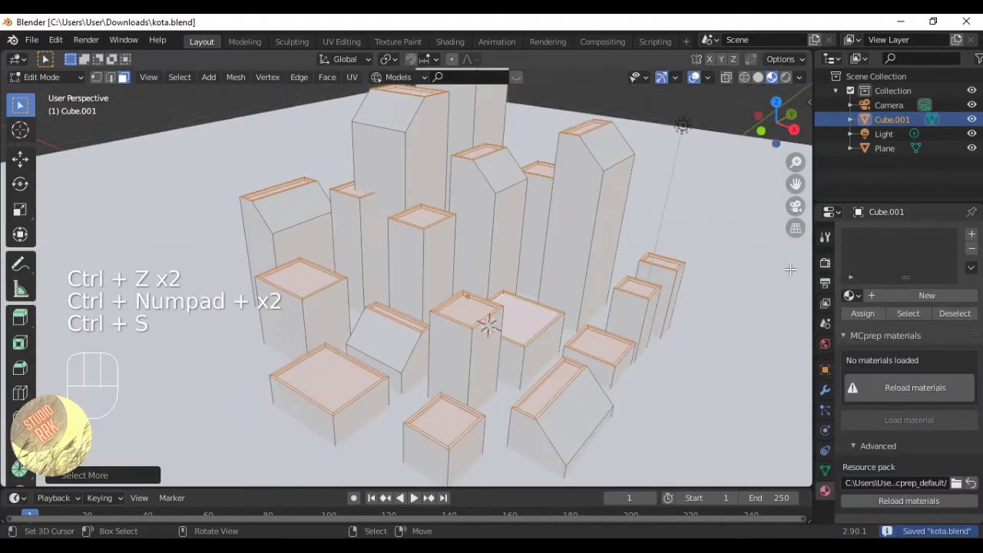
Create a new material for the city with a dark grey base color of value 0.253, and save the file.
left_click(888, 294)
left_click(937, 463)
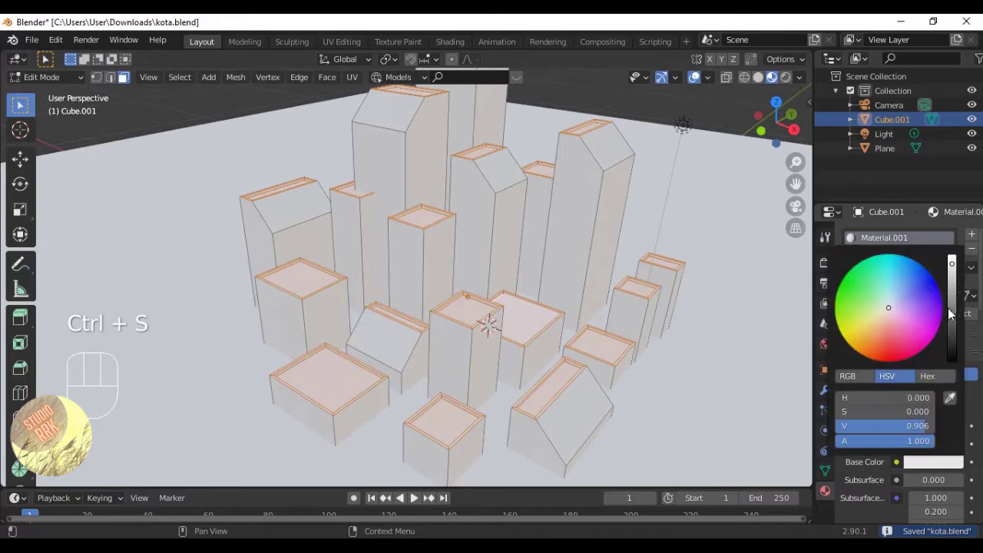
left_click_drag(952, 275, 951, 334)
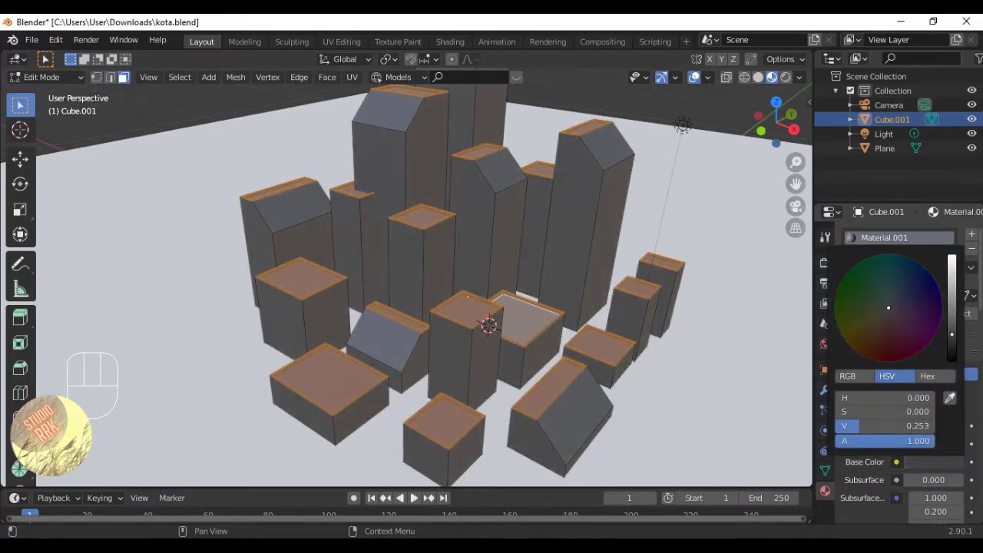
key("ctrl+s")
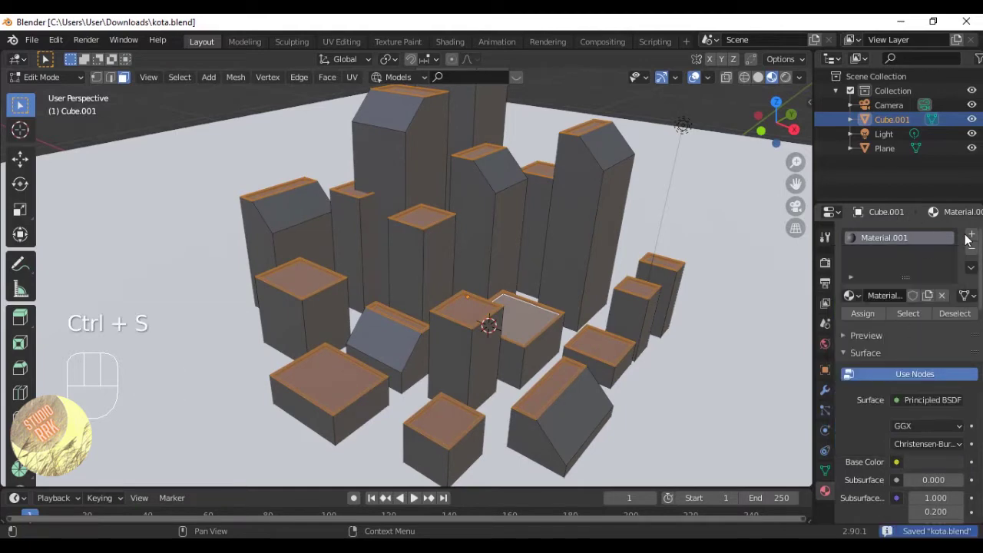
Add a second material slot with a new material and invert the face selection to cover the building walls.
left_click(972, 233)
left_click(866, 325)
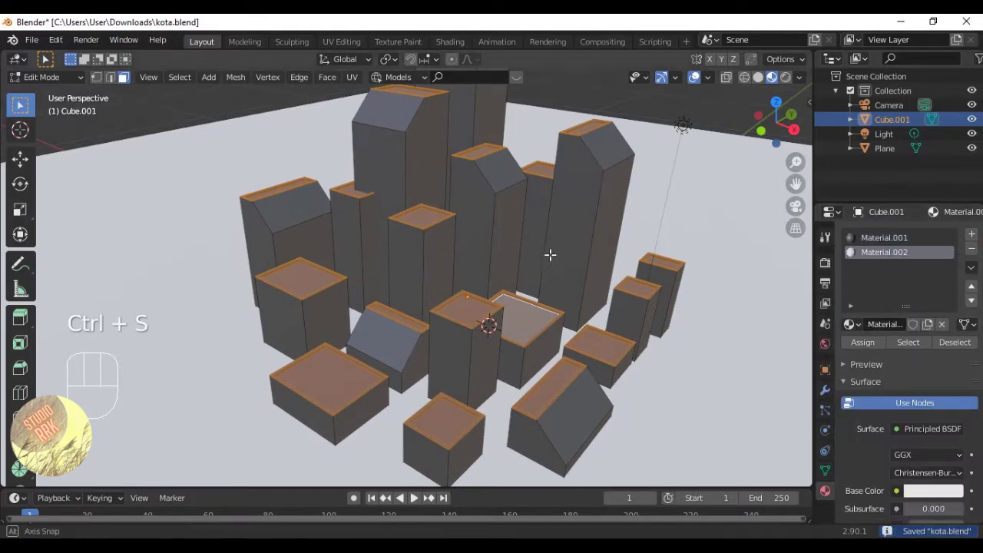
middle_click_drag(550, 255, 540, 236)
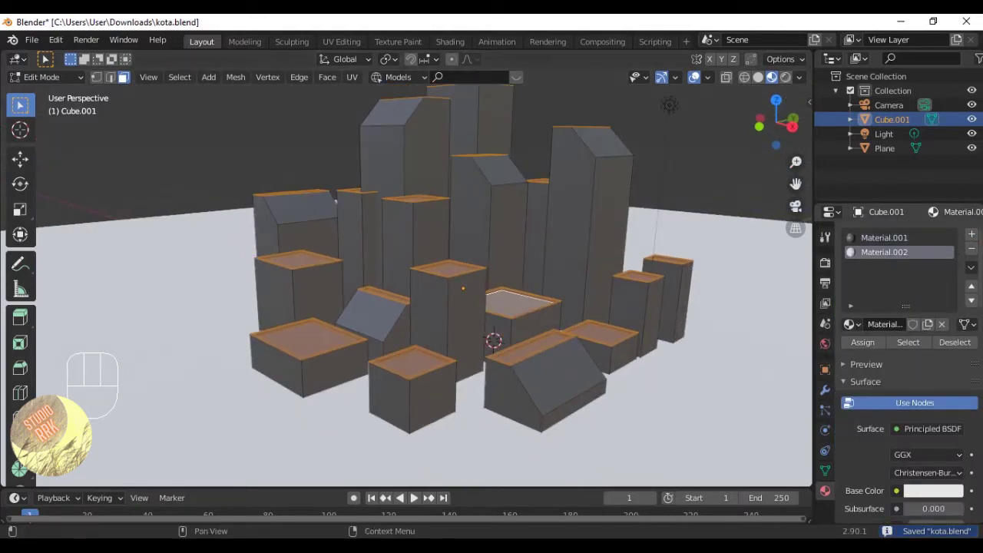
middle_click_drag(682, 259, 558, 332)
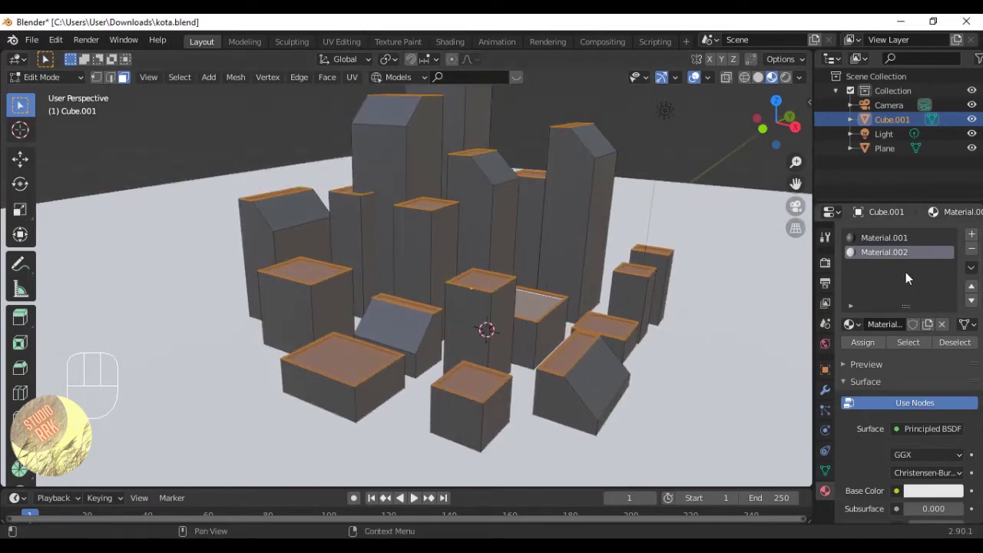
middle_click_drag(529, 294, 496, 297)
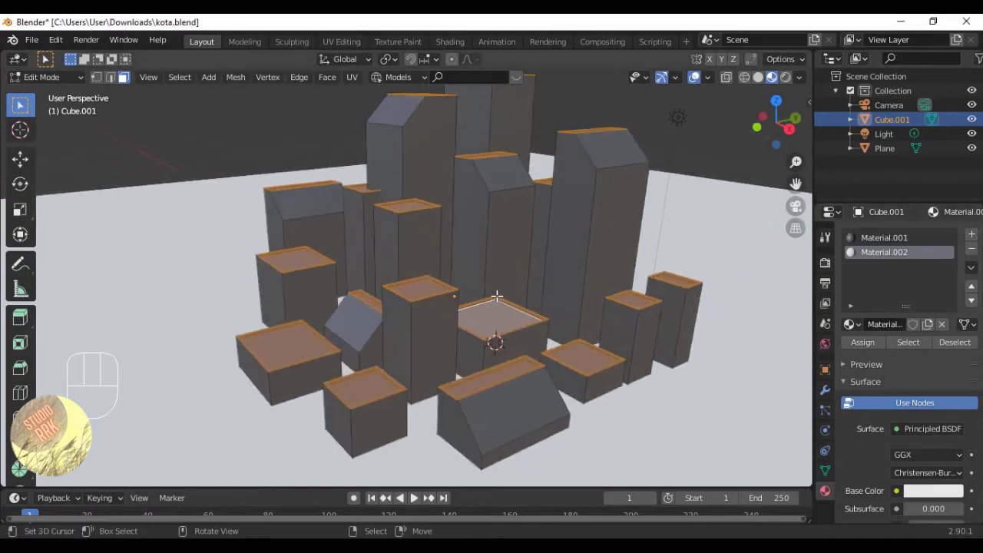
key("ctrl+i")
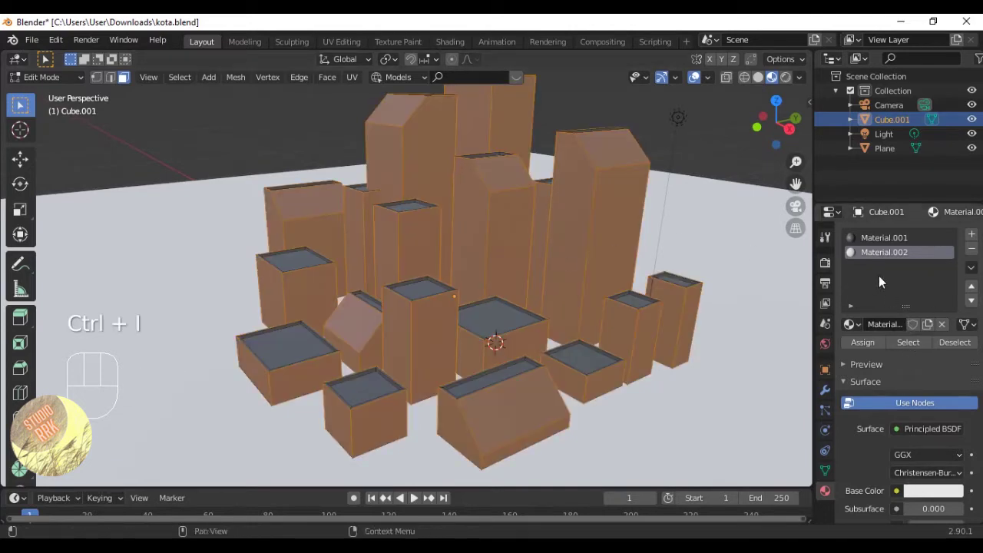
Assign the second material to the walls, name the wall and roof materials Jendela and Atap, and save the file.
left_click(867, 342)
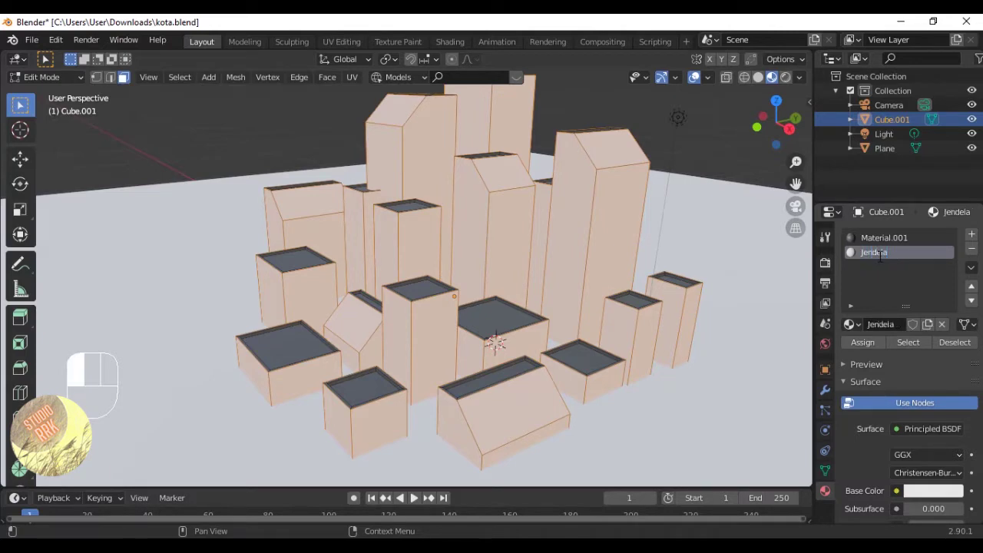
left_click(891, 238)
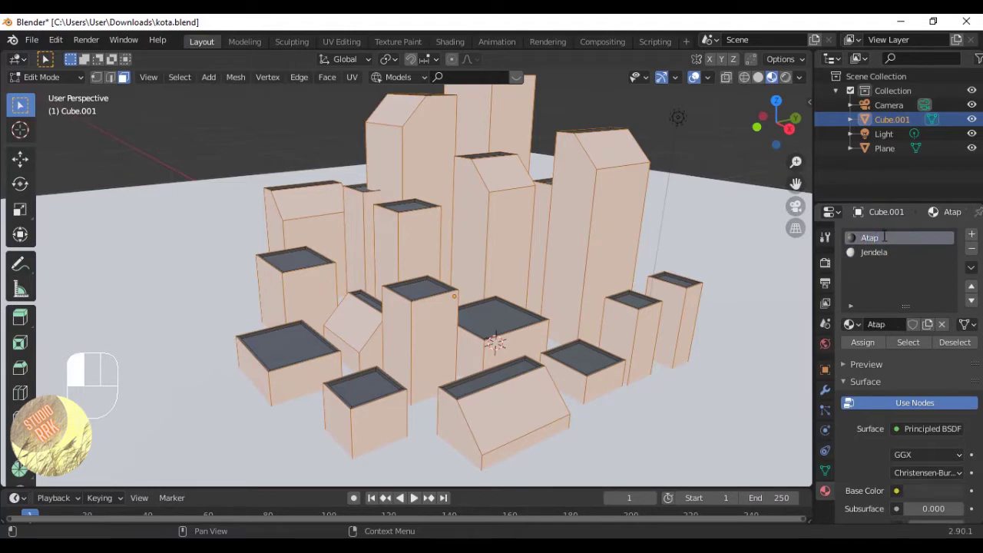
middle_click_drag(638, 202, 510, 242)
scroll(606, 201, "down", 2)
key("Tab")
key("a")
key("a")
key("ctrl+s")
Select the city and the ground plane together and move them along Z until the plane sits at the world origin level.
left_click(500, 197)
scroll(510, 242, "up", 1)
key("Tab")
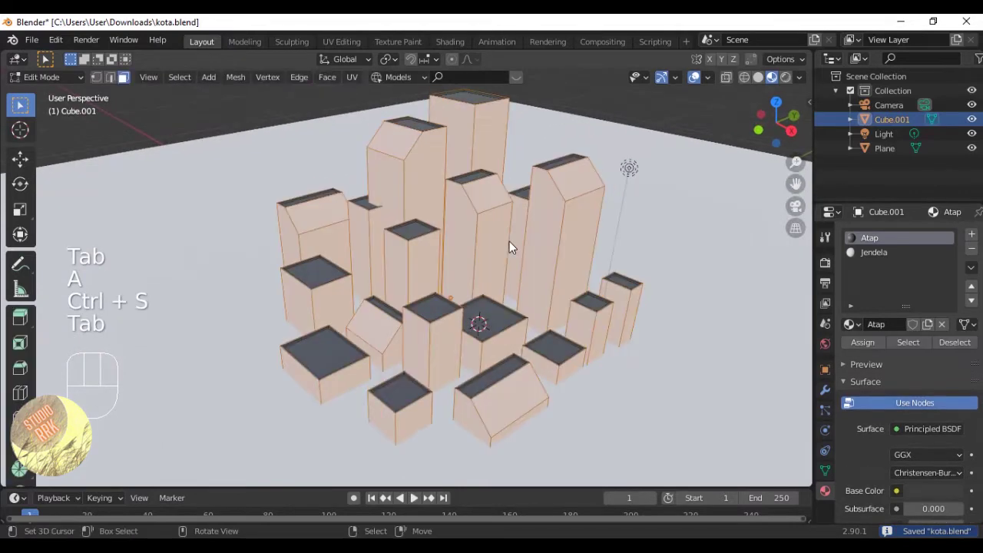
middle_click_drag(572, 270, 530, 301)
scroll(488, 243, "down", 4)
key("KP_3")
scroll(488, 243, "up", 3)
key("Tab")
key("Tab")
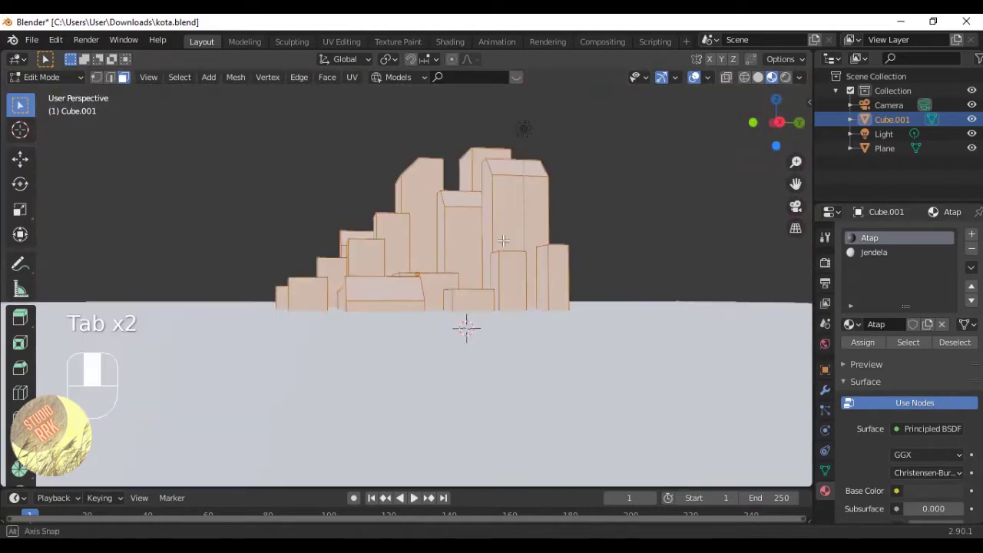
key("Tab")
left_click(550, 325, "shift")
key("KP_3")
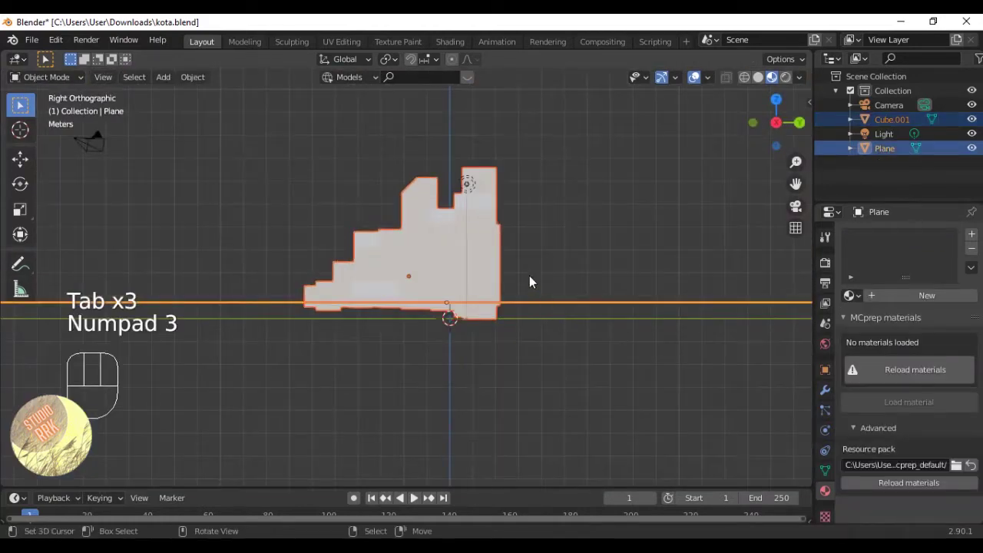
key("g")
key("z")
left_click(531, 290)
scroll(533, 290, "up", 3)
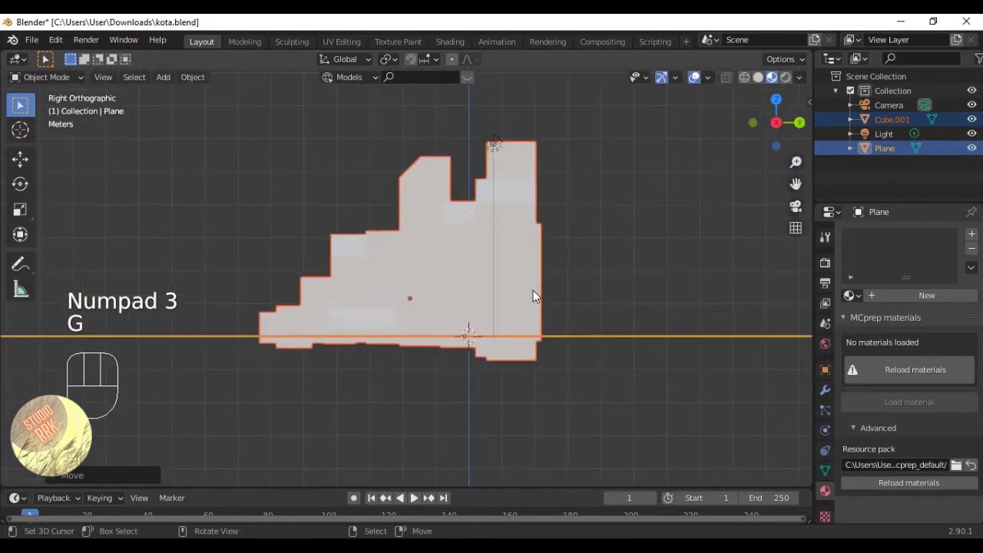
Select only the city and lower it about 0.14 m along Z into the ground plane.
left_click(533, 288)
key("Tab")
middle_click_drag(533, 289, 533, 270)
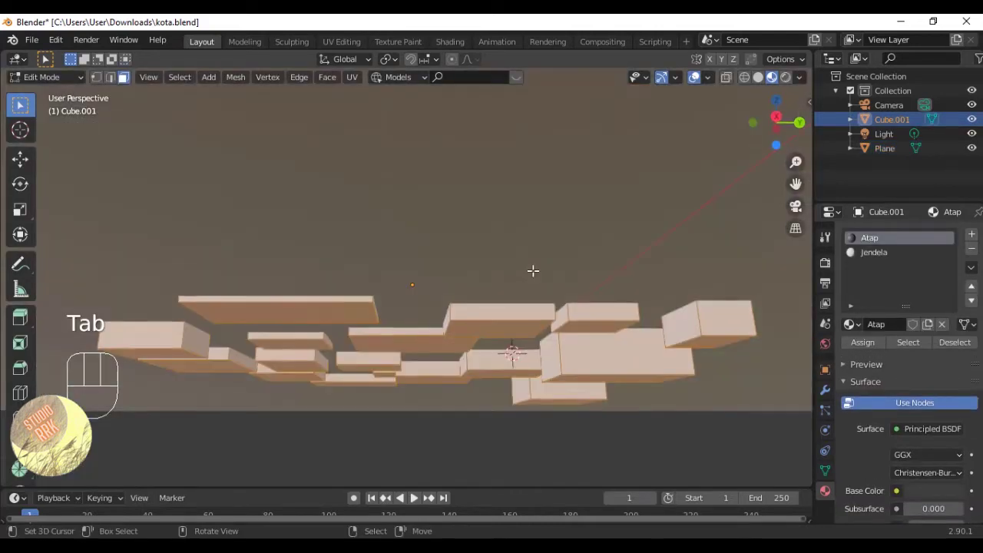
key("KP_1")
key("KP_3")
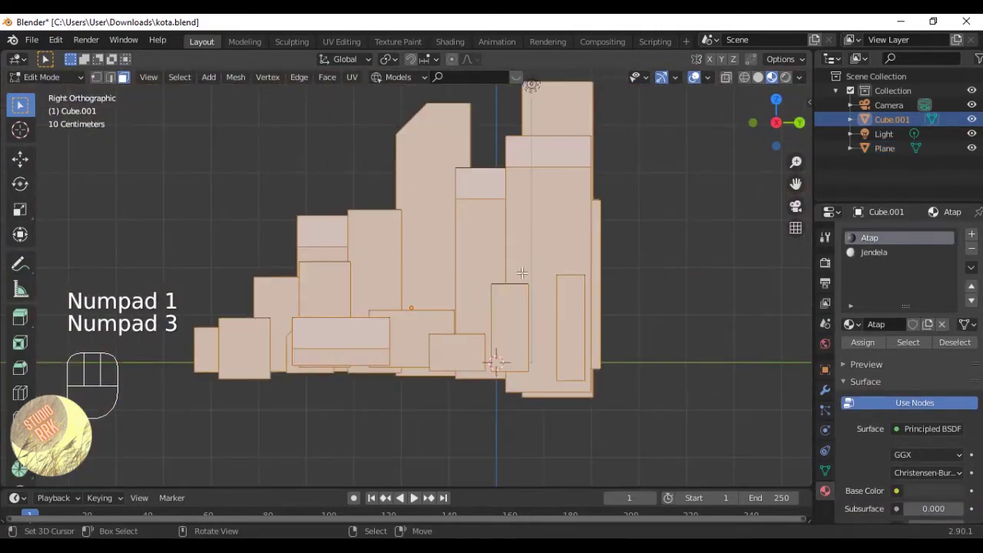
key("g")
right_click(523, 277)
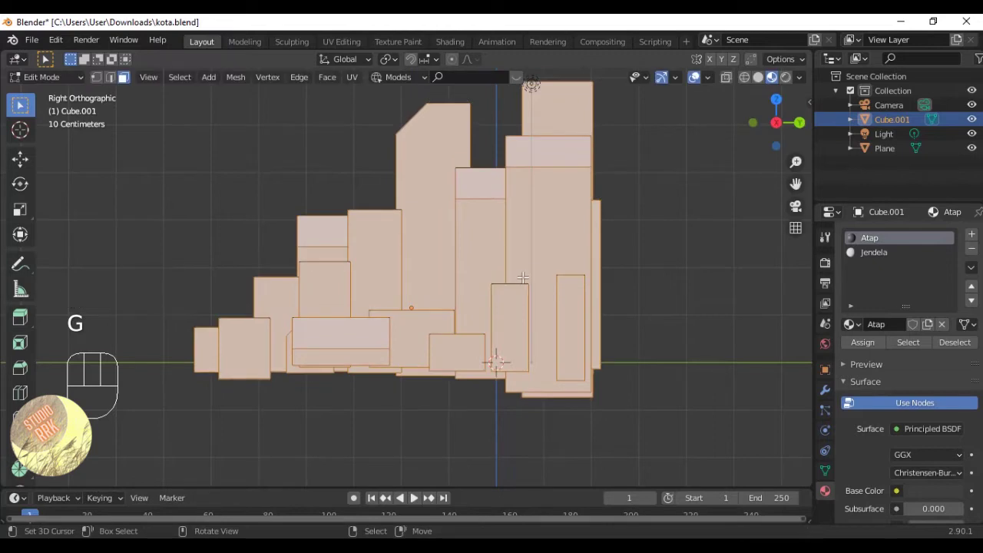
key("Tab")
key("g")
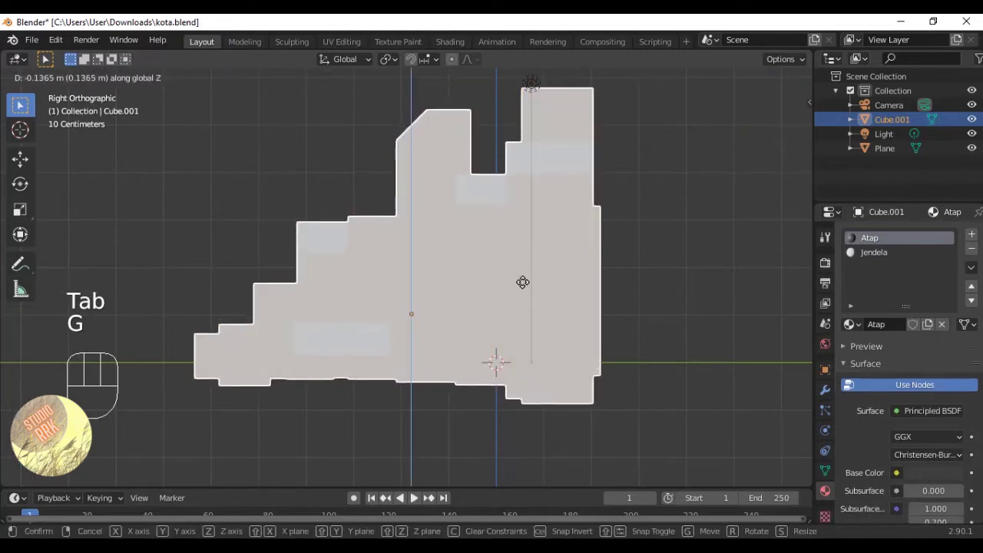
left_click(522, 282)
middle_click_drag(523, 286, 420, 296)
key("g")
right_click(575, 283)
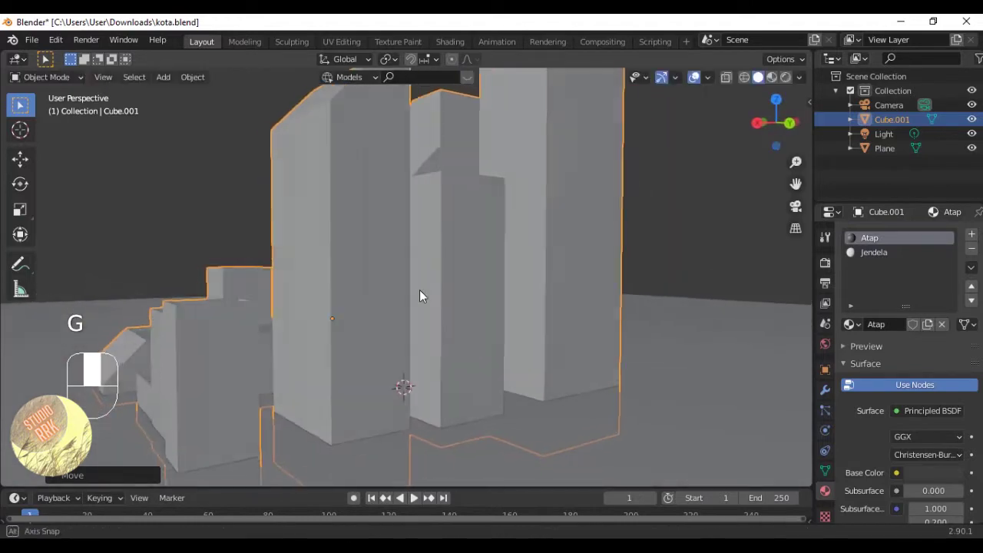
Show the city mesh in Edit Mode from the right side as an X-ray wireframe.
scroll(420, 290, "down", 4)
key("KP_1")
key("KP_3")
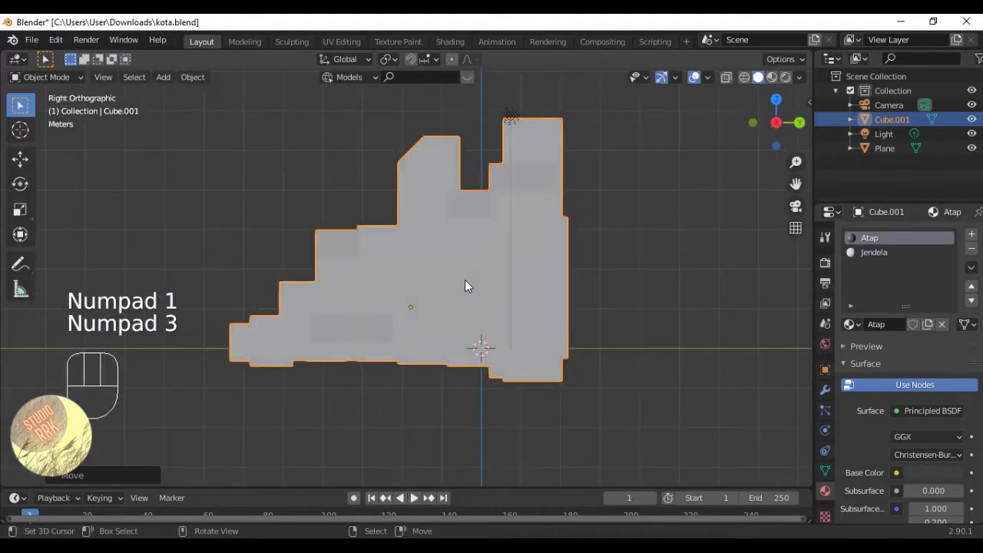
key("Tab")
key("z")
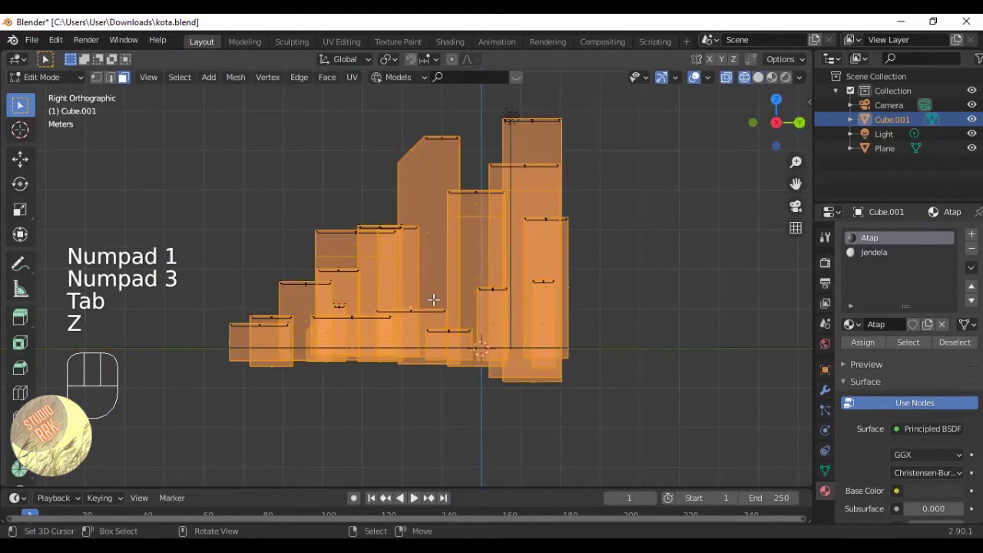
left_click(252, 354)
left_click(726, 78)
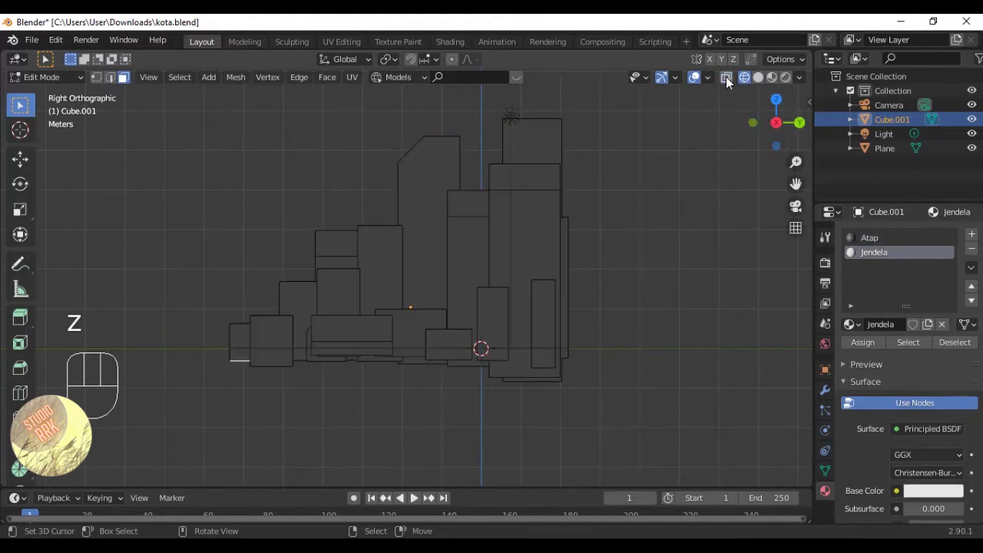
left_click(725, 77)
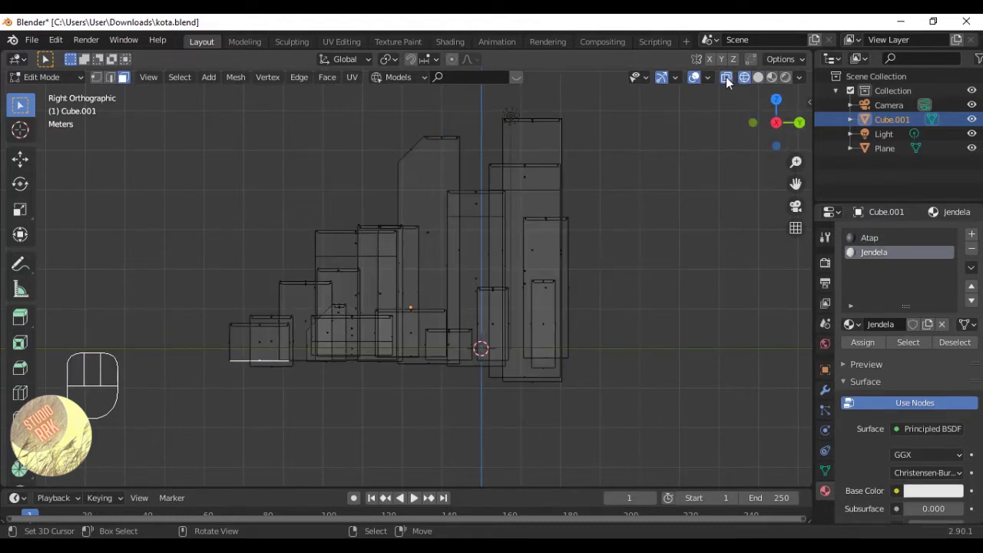
left_click(726, 77)
left_click(726, 77)
Box-select the bottom faces of all buildings and flatten them to one level by scaling to 0 along Z.
key("b")
left_click_drag(235, 351, 625, 445)
scroll(340, 367, "up", 3)
key("b")
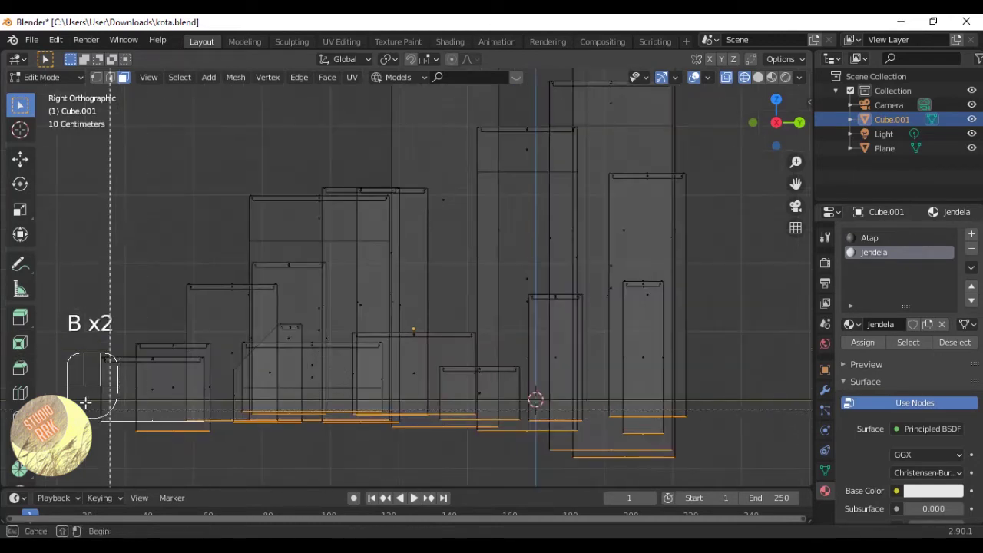
left_click_drag(100, 406, 775, 511)
scroll(466, 368, "down", 2)
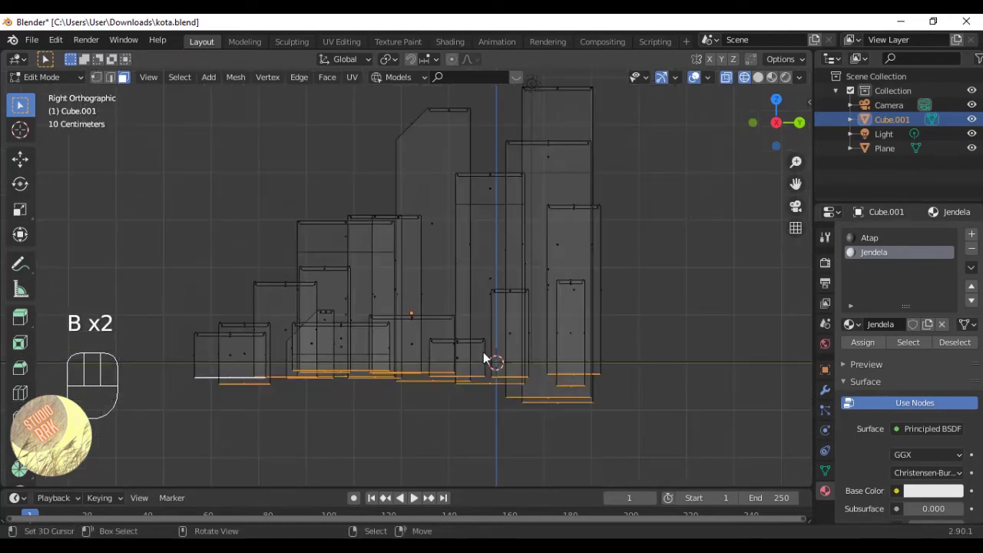
type("sz")
type("0")
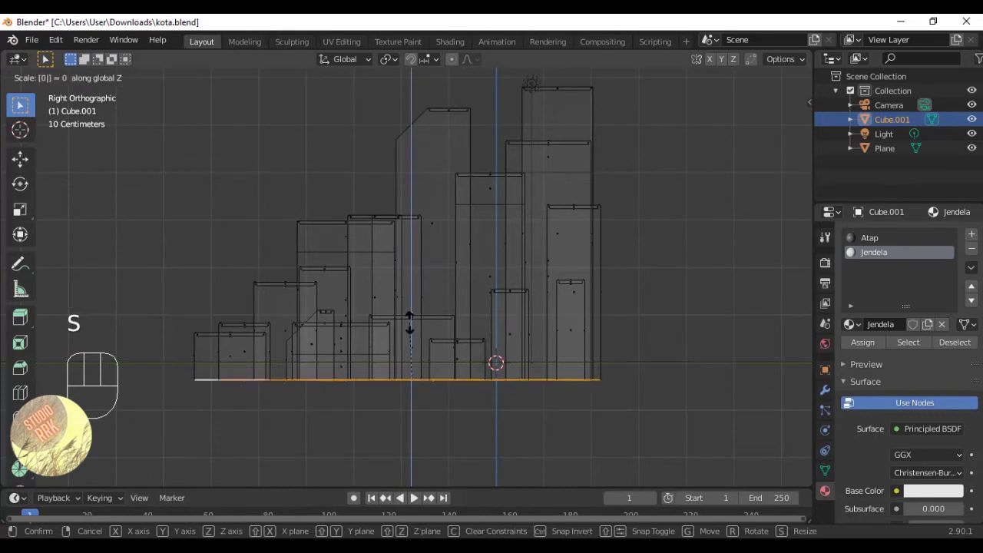
key("Return")
Move the flattened bottom faces along Z to meet the ground plane, leave Edit Mode and save the file.
middle_click_drag(401, 309, 455, 329)
key("z")
middle_click_drag(479, 380, 482, 335)
scroll(483, 335, "up", 1)
key("g")
key("z")
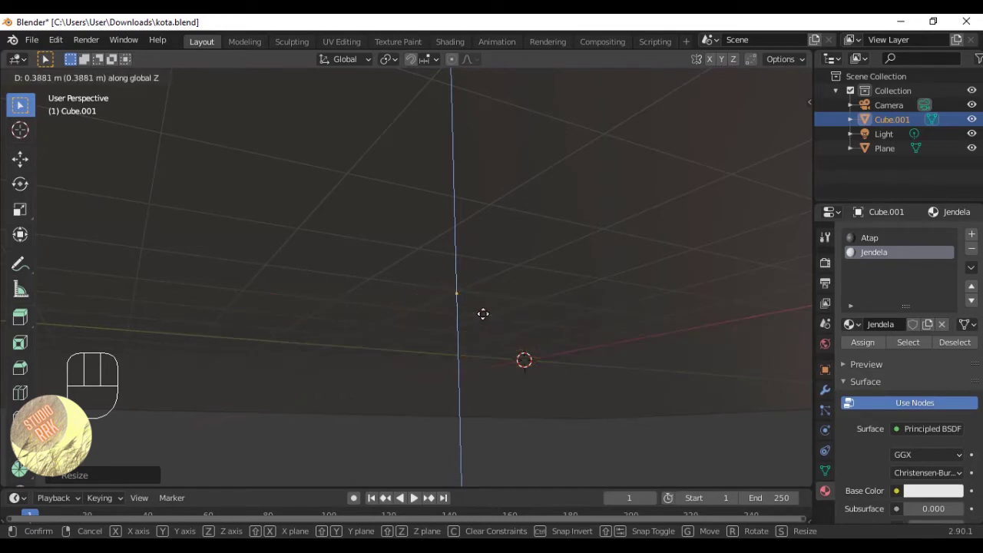
left_click(482, 316)
middle_click_drag(481, 325, 456, 363)
key("g")
key("z")
left_click(480, 353)
key("Tab")
key("a")
key("ctrl+s")
Lower the camera about 0.9 m along Z so the whole city fits in its frame, and save the file.
key("KP_0")
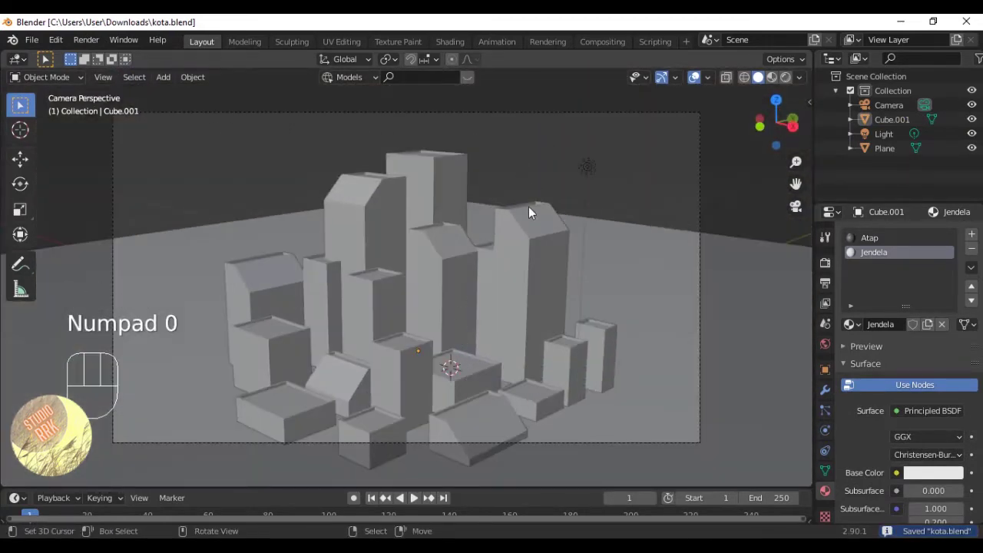
key("ctrl+s")
left_click(635, 113)
key("g")
key("z")
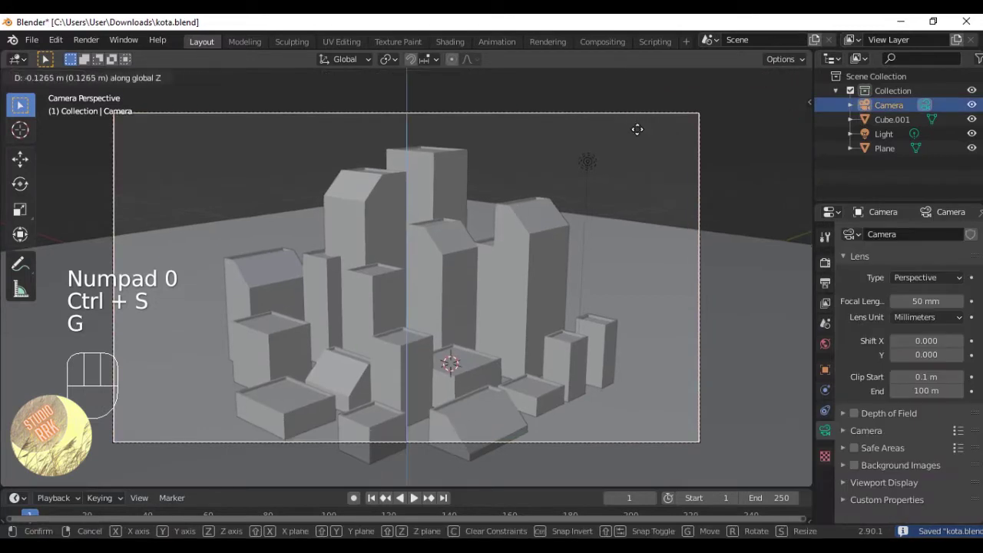
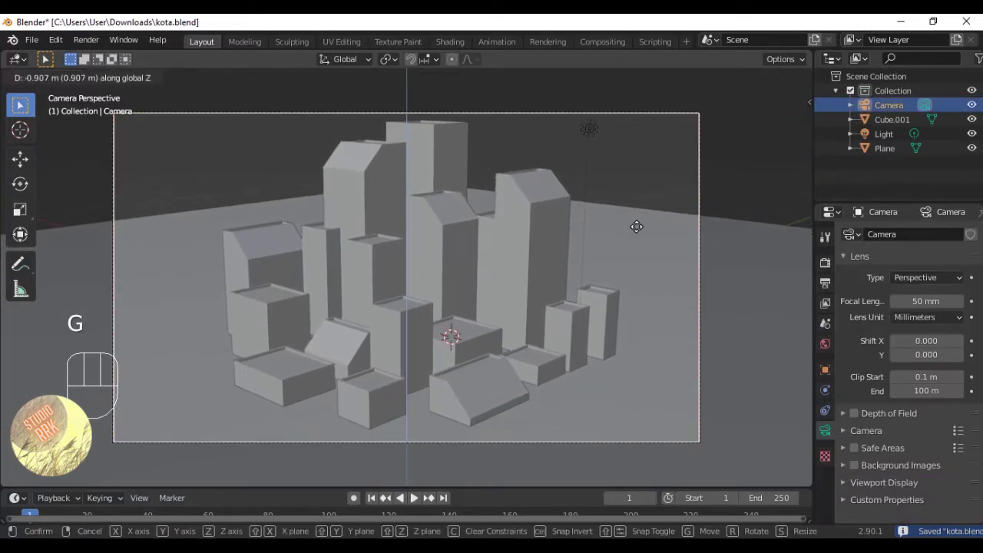
left_click(596, 166)
key("a")
middle_click_drag(596, 166, 482, 239)
key("ctrl+s")
Select the city, scale it up uniformly, and look through the camera.
left_click(483, 240)
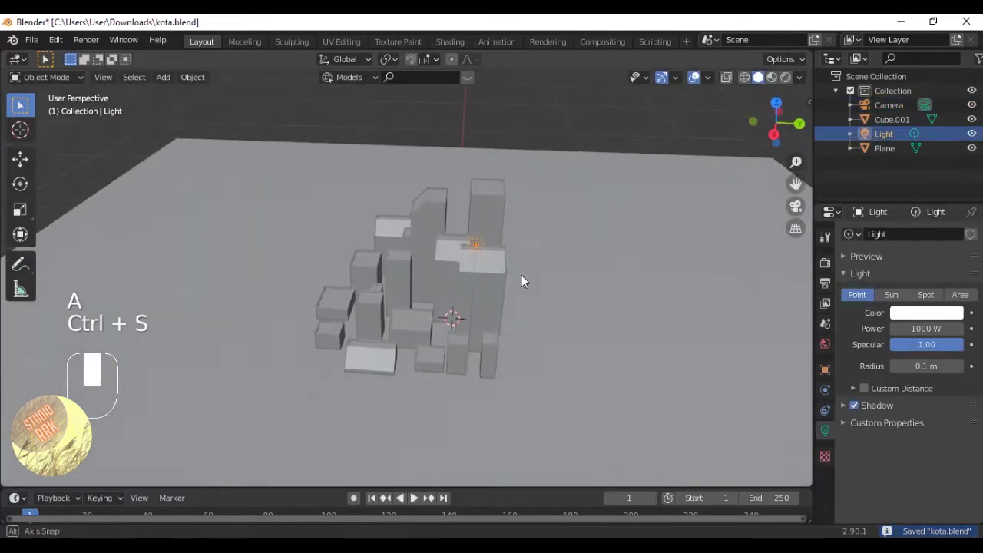
middle_click_drag(521, 275, 578, 301)
right_click(445, 266)
key("s")
left_click(596, 228)
key("KP_0")
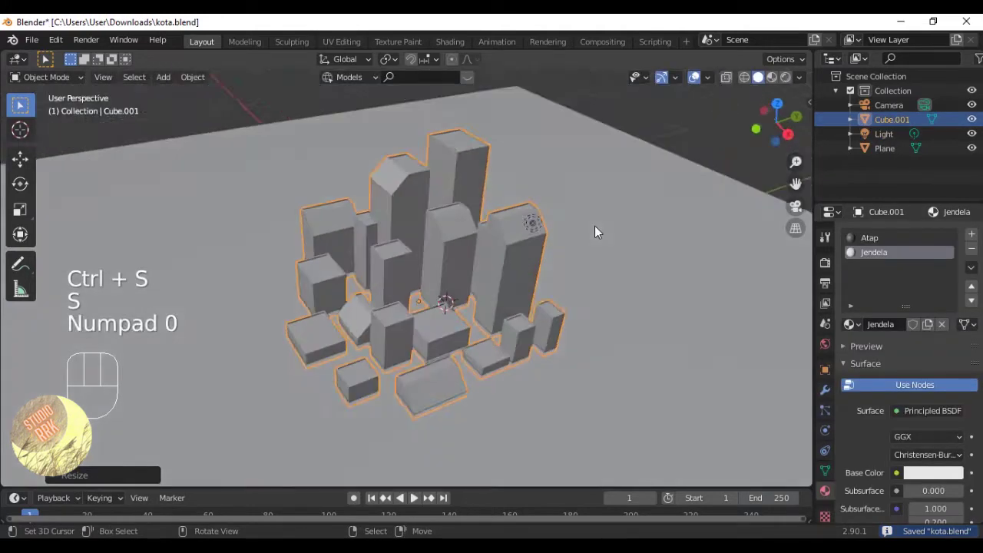
key("s")
key("z")
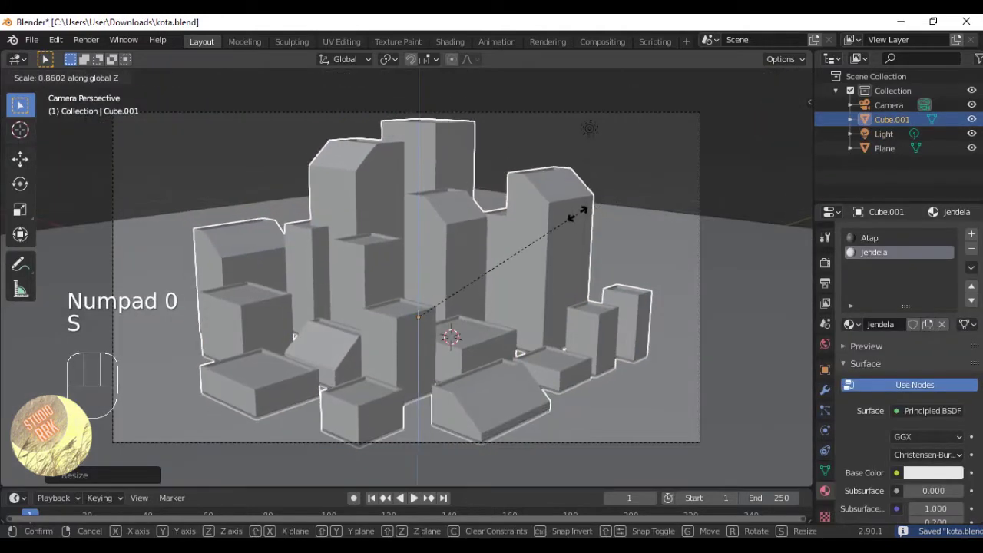
right_click(592, 211)
Scale the city down slightly in the camera view until it fits better within the frame.
key("s")
left_click(603, 212)
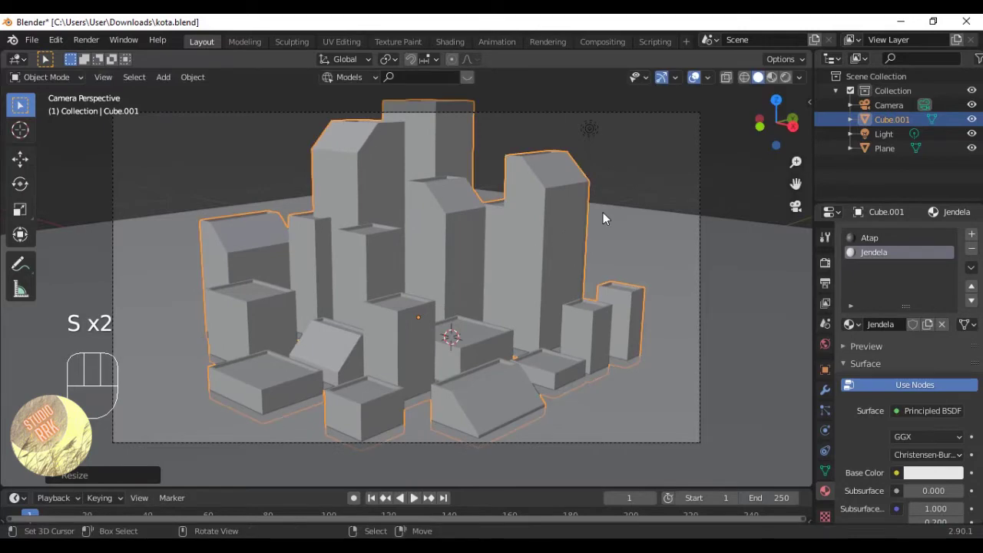
key("g")
key("g")
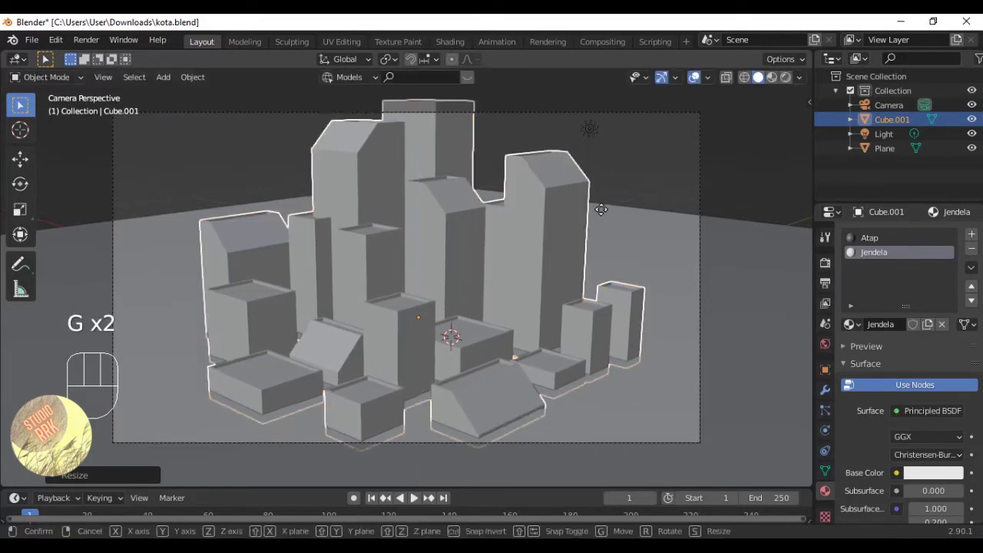
left_click(601, 207)
key("s")
left_click(592, 215)
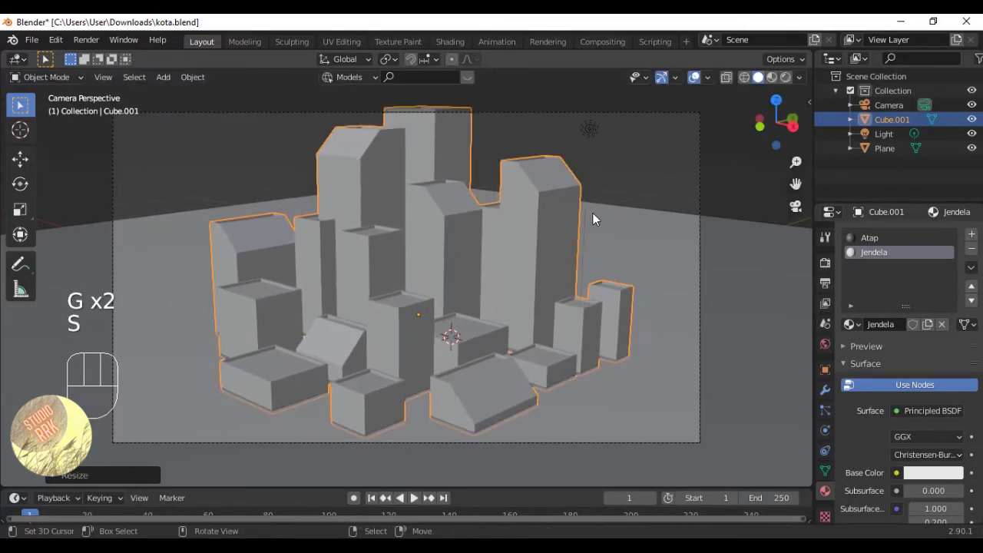
Move the city in top view about 0.6 m along X and -0.9 m along Y, and return to the camera view.
key("KP_7")
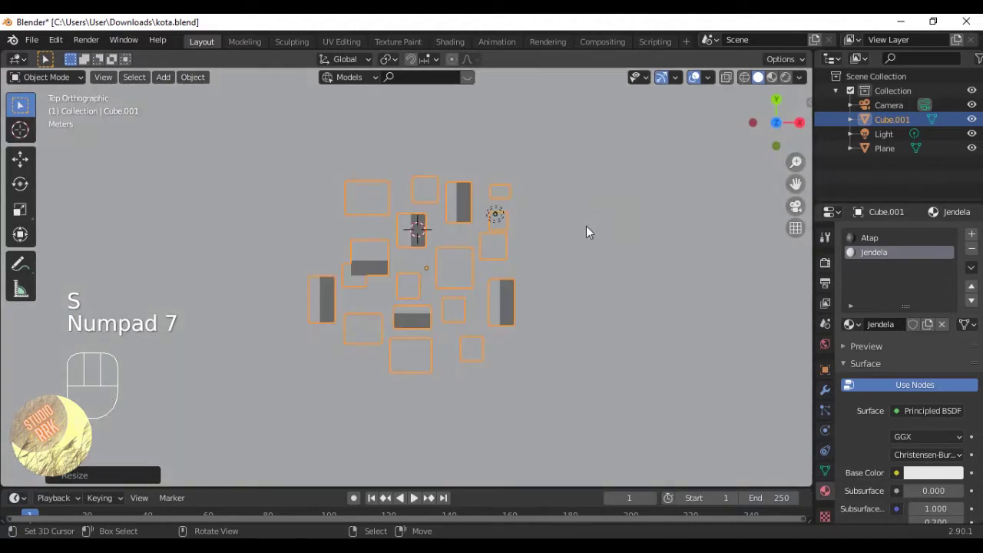
key("g")
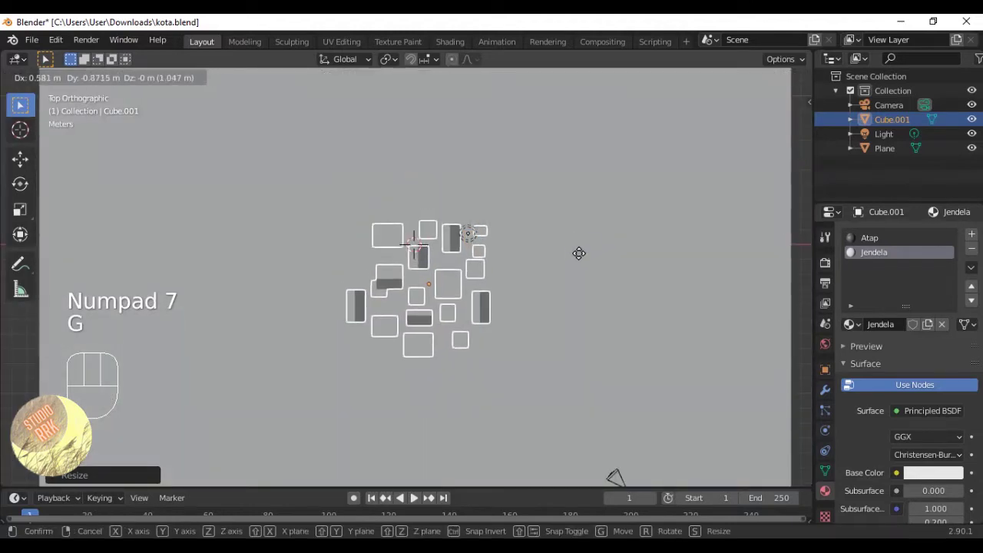
left_click(580, 254)
key("KP_0")
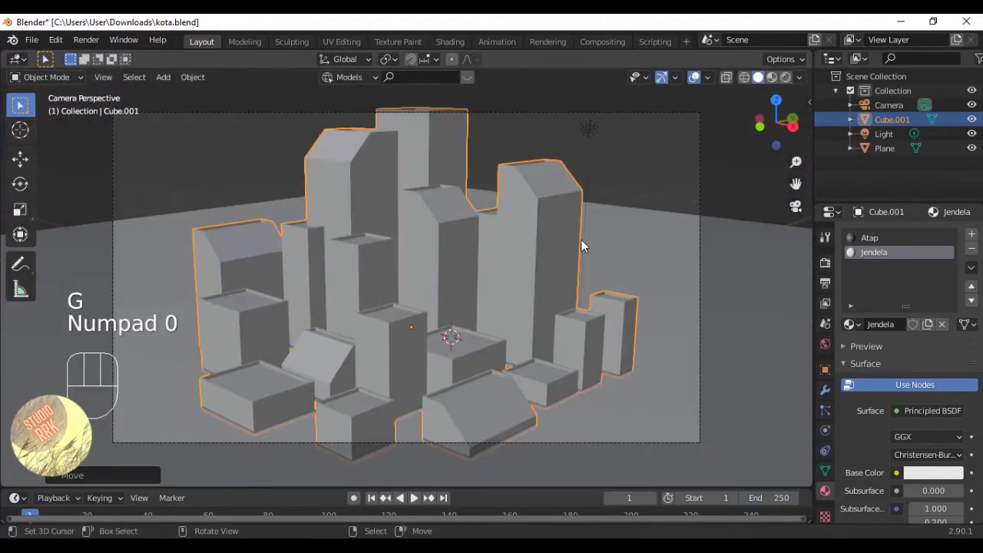
Scale the city down slightly, lower it along Z within the camera frame, and save the file.
key("s")
left_click(580, 243)
key("g")
key("z")
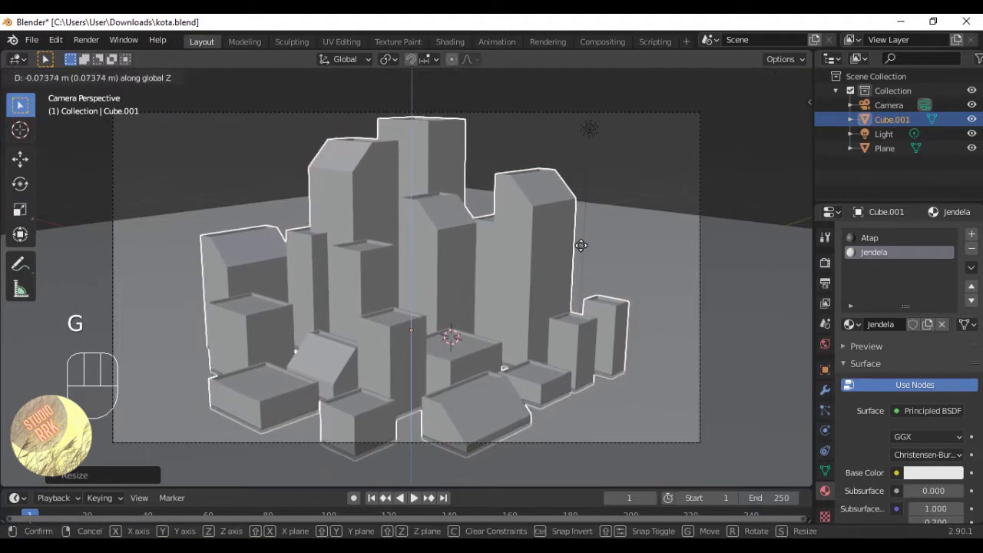
left_click(581, 251)
middle_click_drag(580, 248, 594, 286)
key("ctrl+s")
Shift the city toward negative X, adjust its height along Z in front view, and return to the camera view.
key("KP_7")
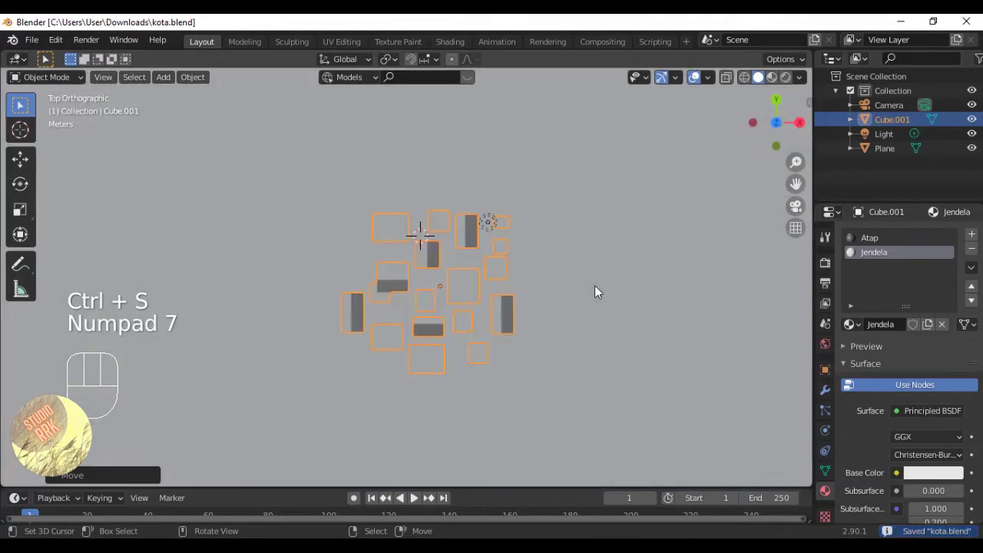
key("g")
key("KP_1")
key("g")
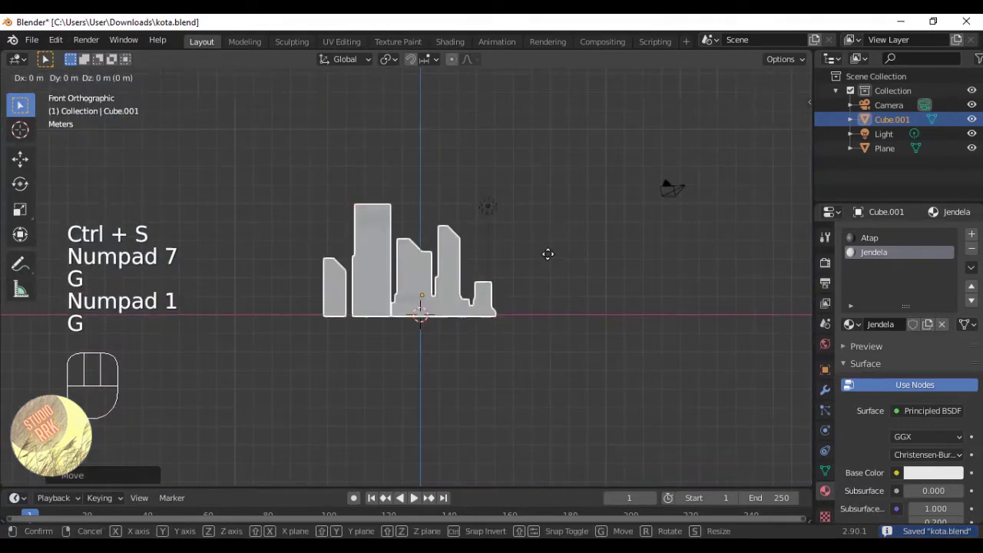
key("z")
left_click(547, 255)
key("KP_0")
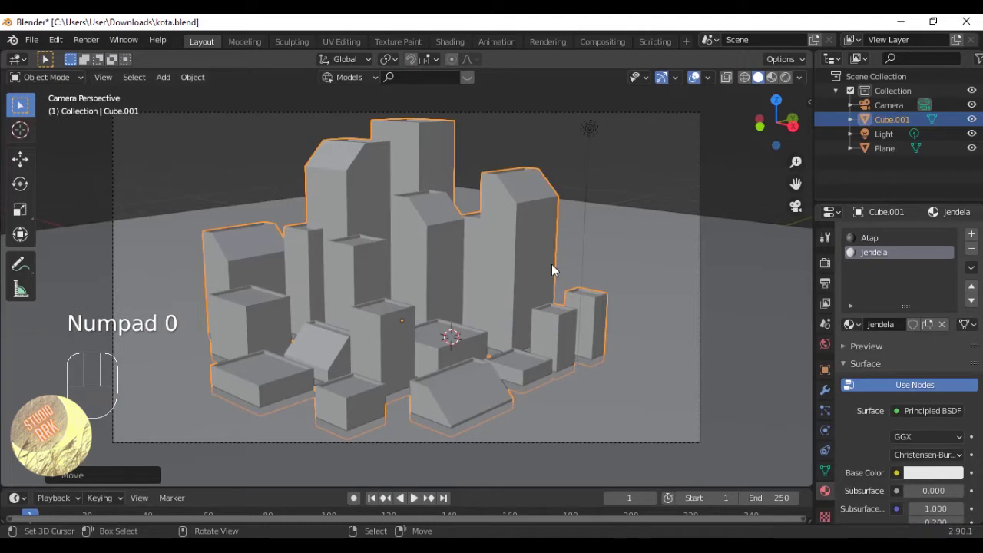
Save the file, switch the 3D viewport to Material Preview shading, and keep the city object selected.
key("a")
key("ctrl+s")
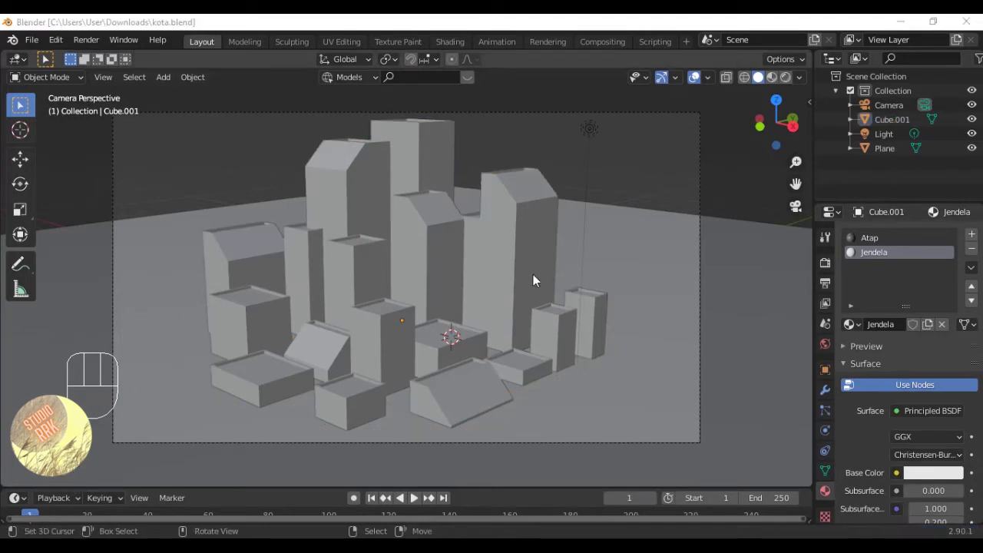
middle_click_drag(425, 171, 409, 240)
left_click(409, 240)
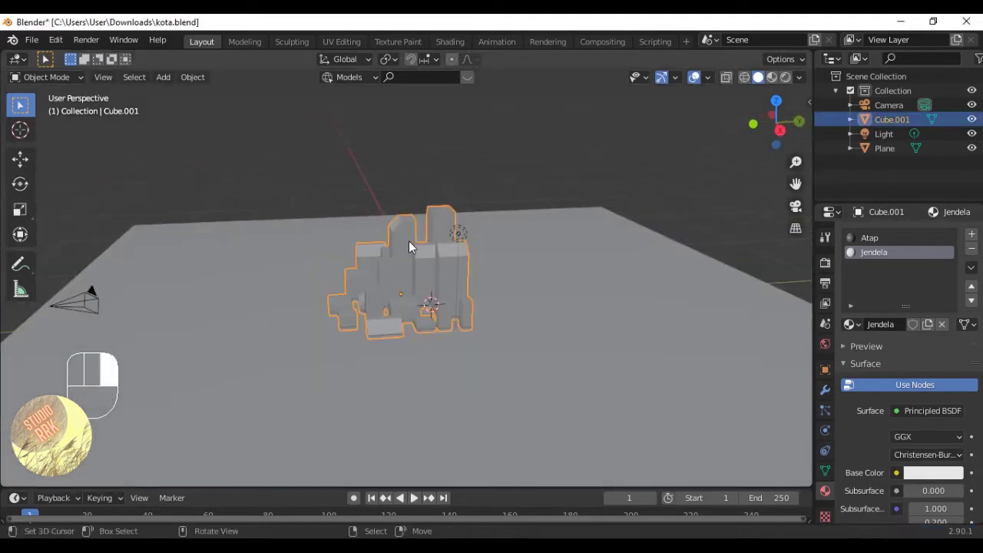
left_click(772, 77)
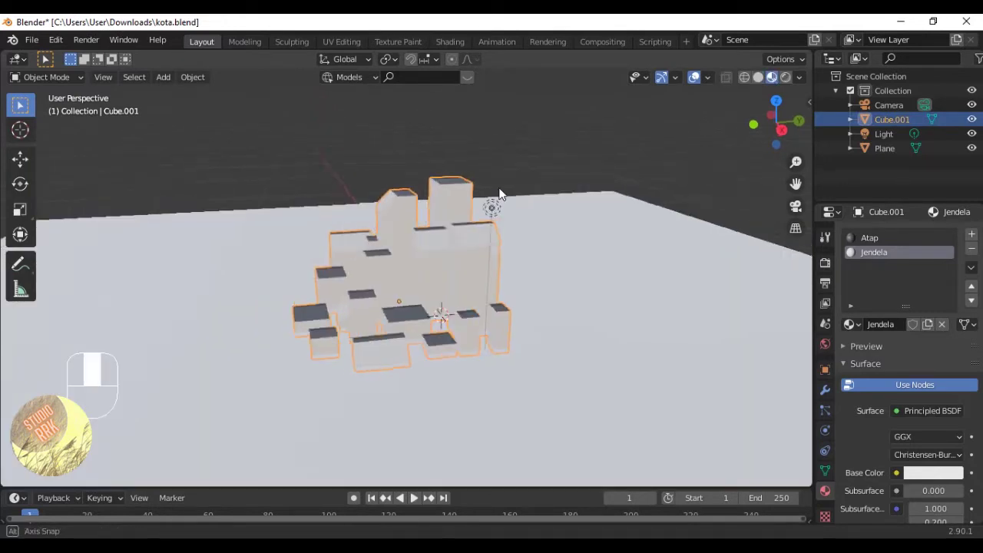
key("a")
key("ctrl+s")
left_click(419, 244)
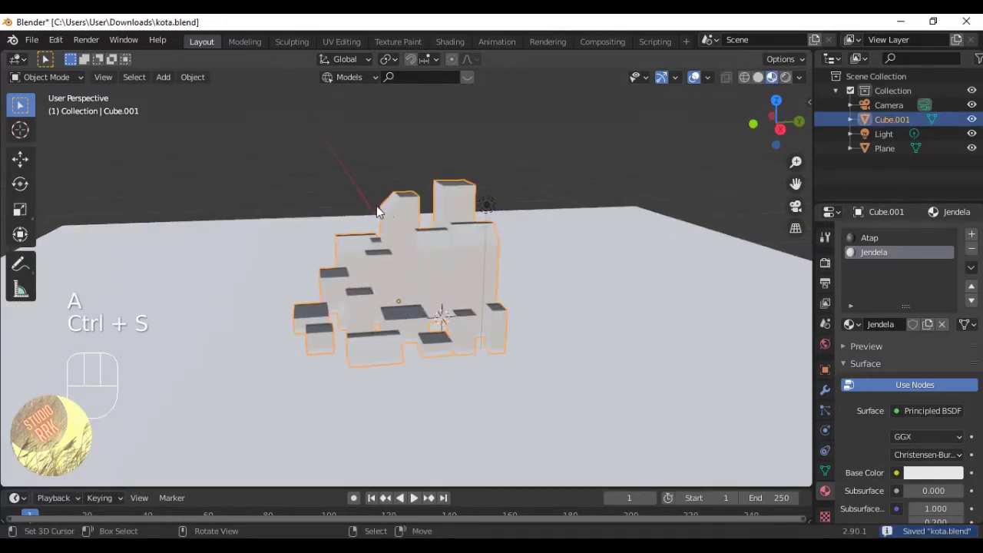
Split the 3D viewport and make the new area a Shader Editor, hiding its sidebar and widening it slightly.
middle_click_drag(377, 206, 438, 189)
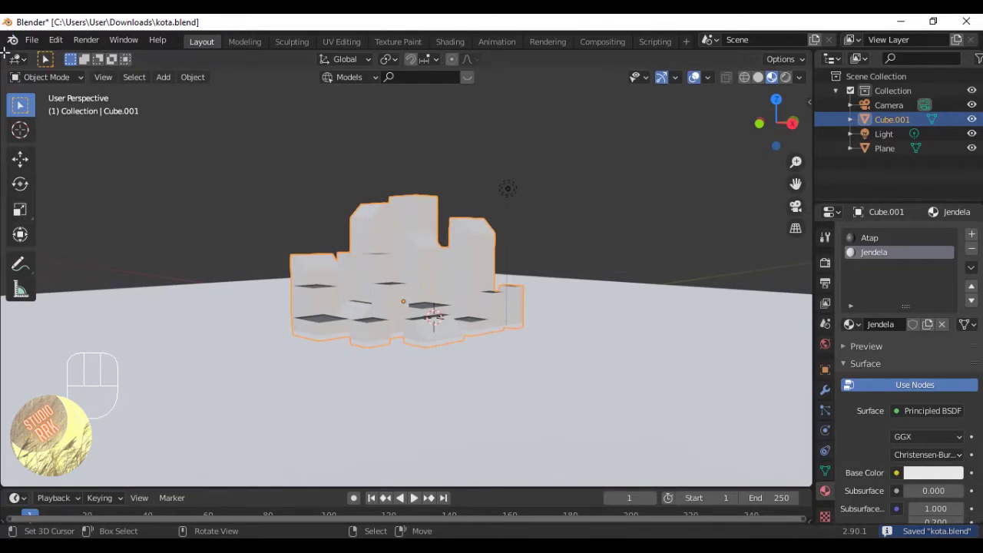
left_click_drag(9, 60, 319, 97)
left_click(26, 61)
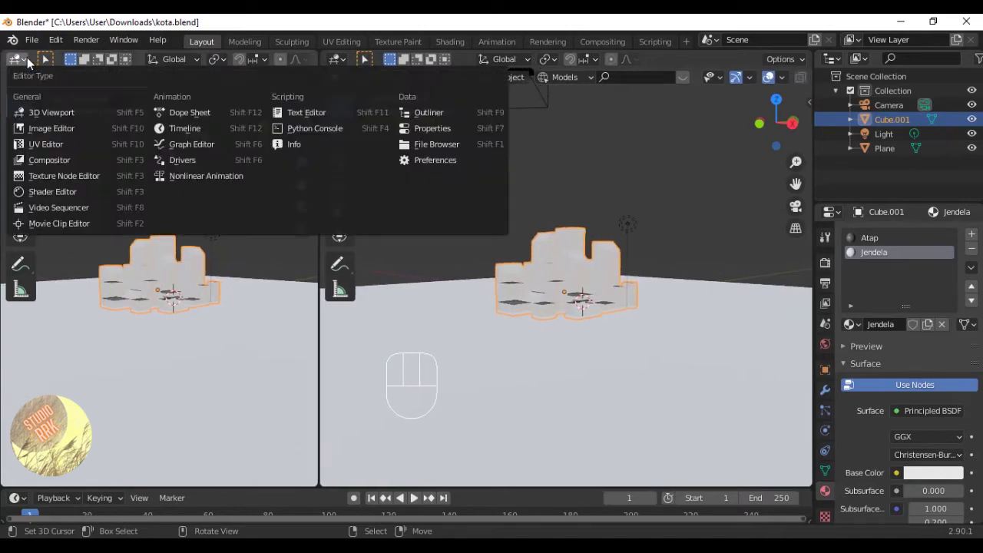
left_click(59, 192)
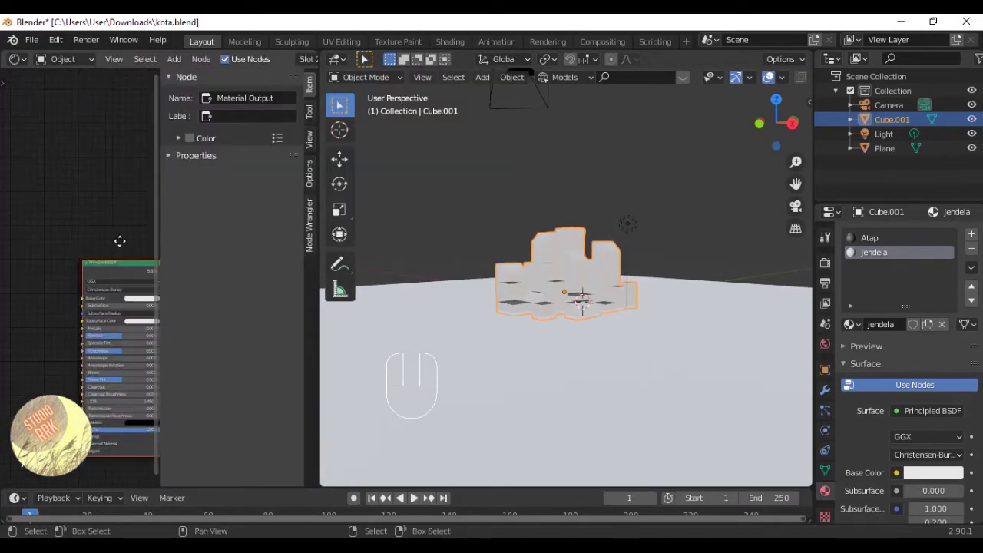
scroll(128, 238, "up", 3)
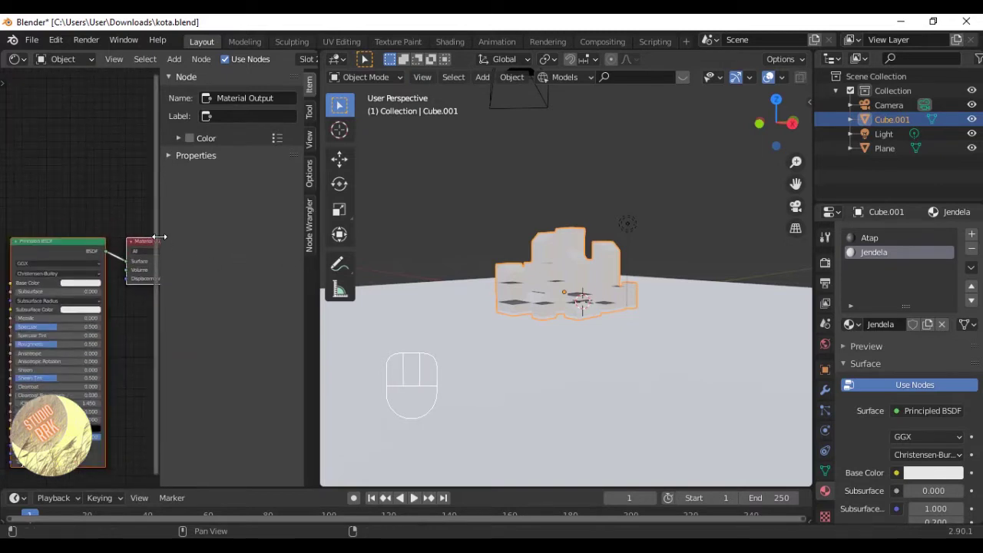
left_click_drag(159, 236, 272, 248)
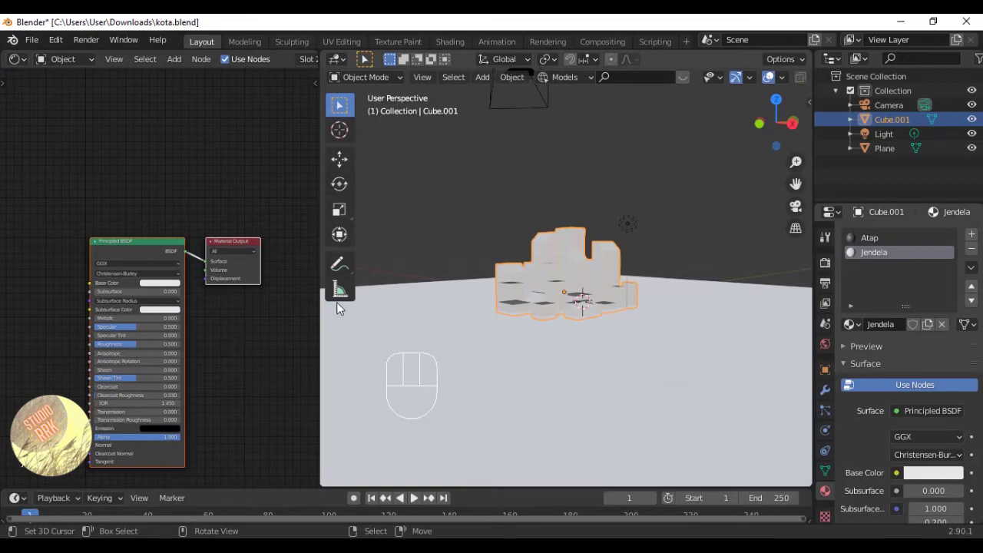
left_click_drag(319, 303, 347, 302)
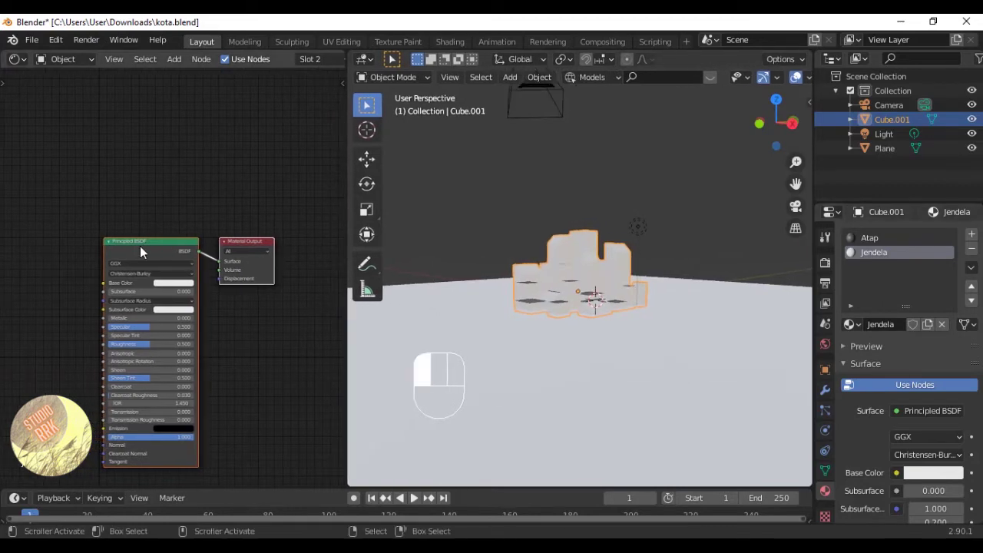
Delete the Principled BSDF node from the Jendela material and save the file.
left_click_drag(139, 246, 112, 230)
key("Delete")
middle_click_drag(141, 229, 161, 245, "ctrl")
key("ctrl+s")
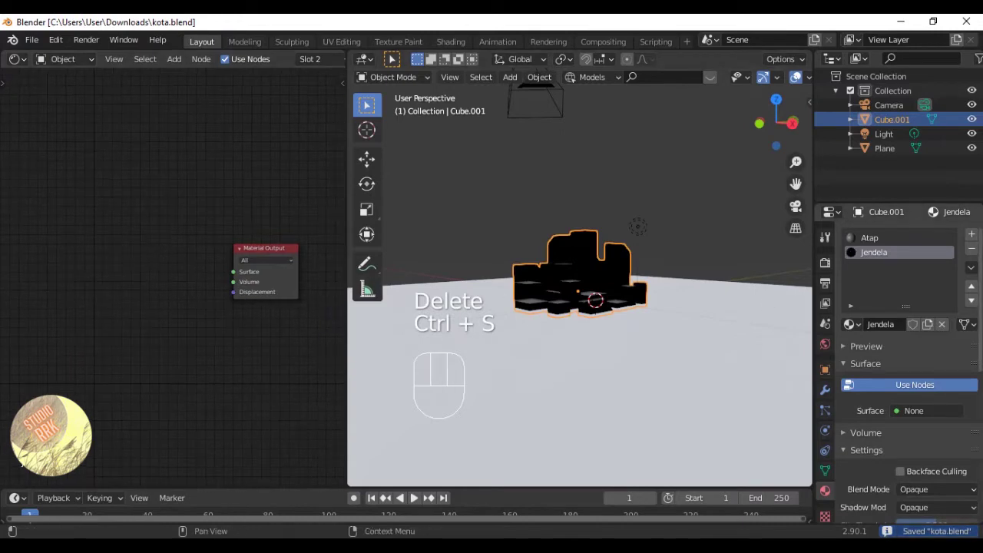
Add a Glossy BSDF node to the Jendela material and link its BSDF output to the Material Output's Surface.
middle_click_drag(169, 300, 195, 299)
key("shift+a")
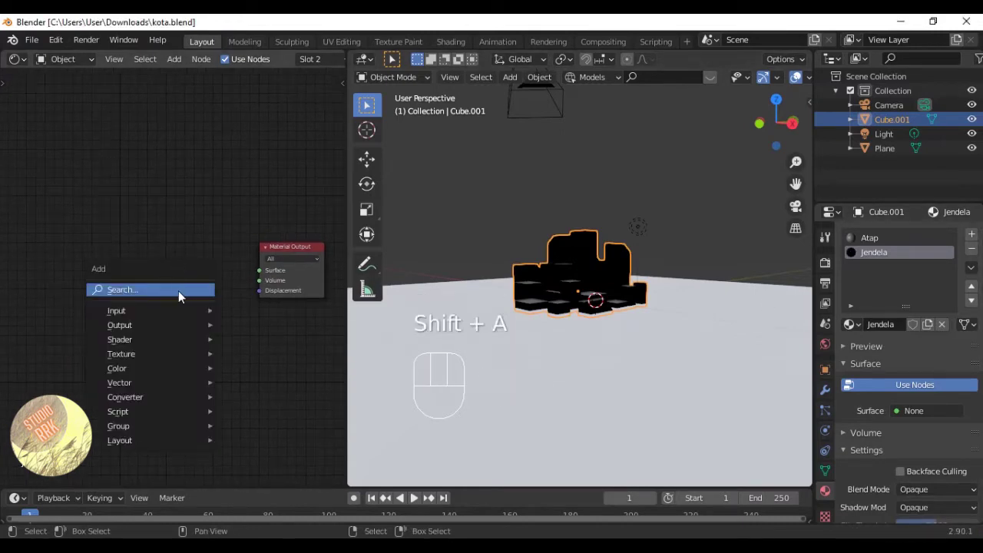
left_click(178, 289)
type("gl")
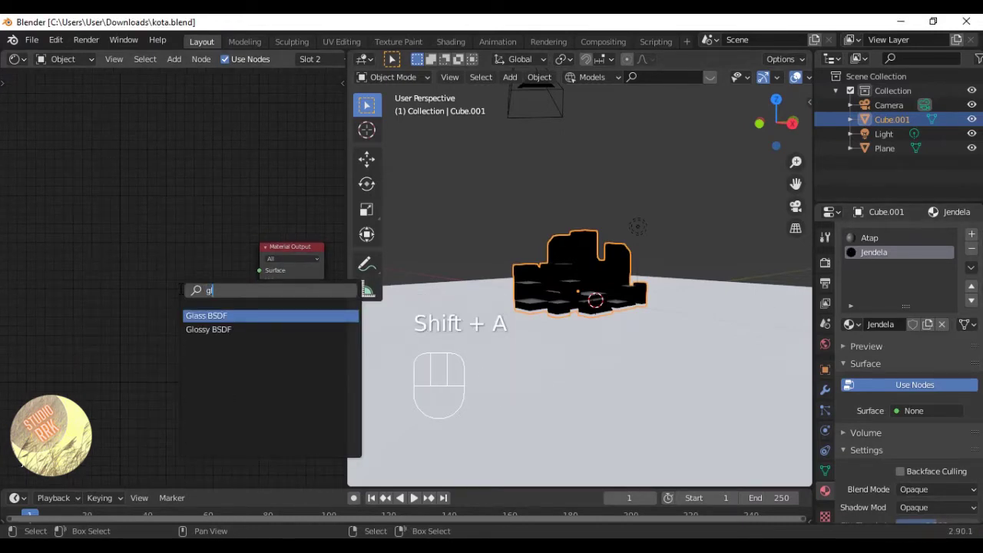
left_click(223, 329)
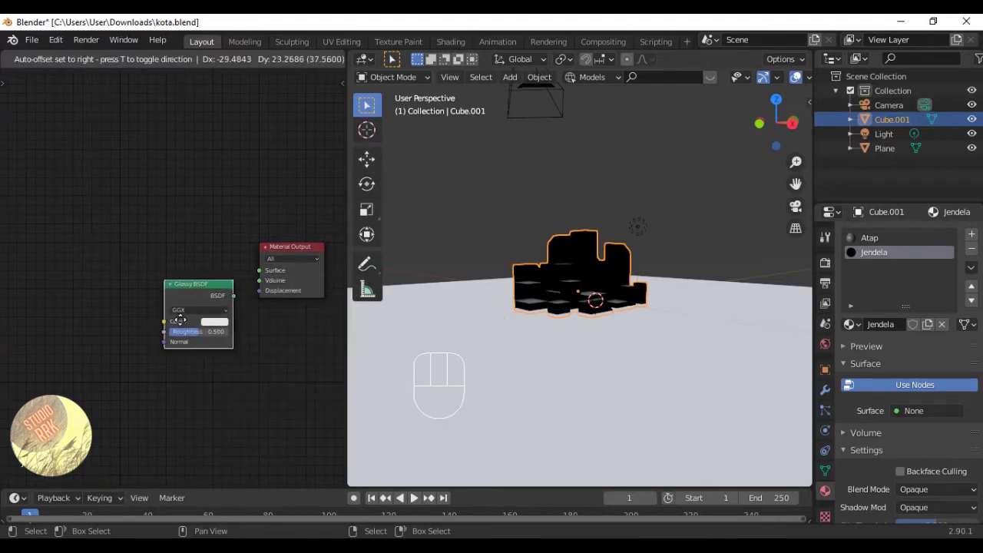
left_click(179, 244)
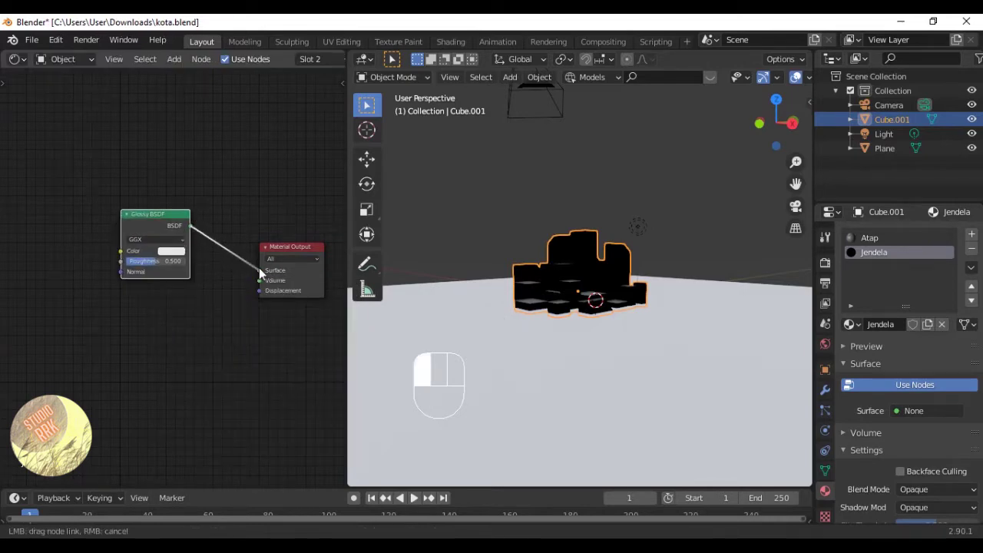
mouse_move(265, 278)
left_mouse_down()
mouse_move(255, 261)
mouse_move(261, 271)
left_mouse_up()
left_click_drag(161, 221, 170, 255)
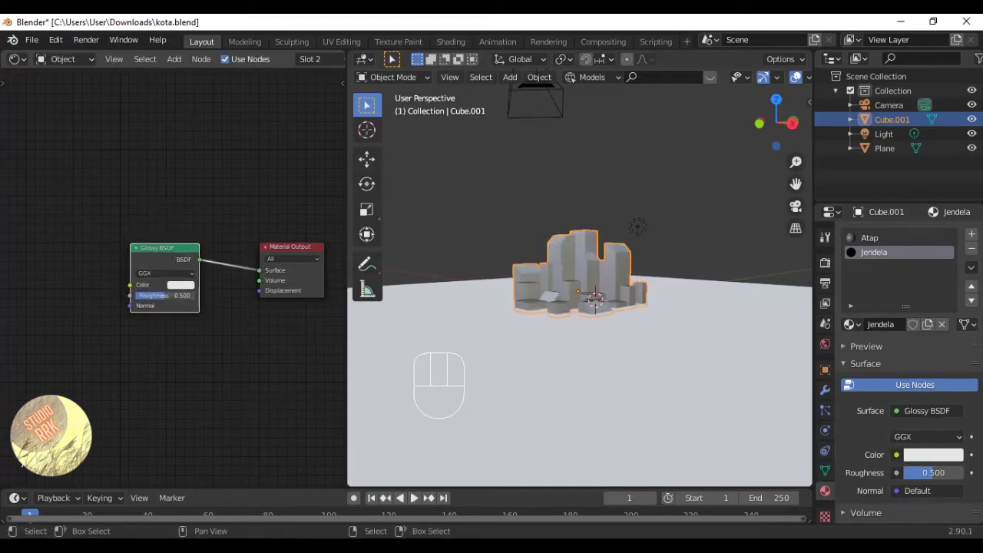
Set the Glossy BSDF roughness to 0.000 and expand the Jendela material preview, saving the file.
left_click_drag(166, 296, 127, 295)
key("ctrl+s")
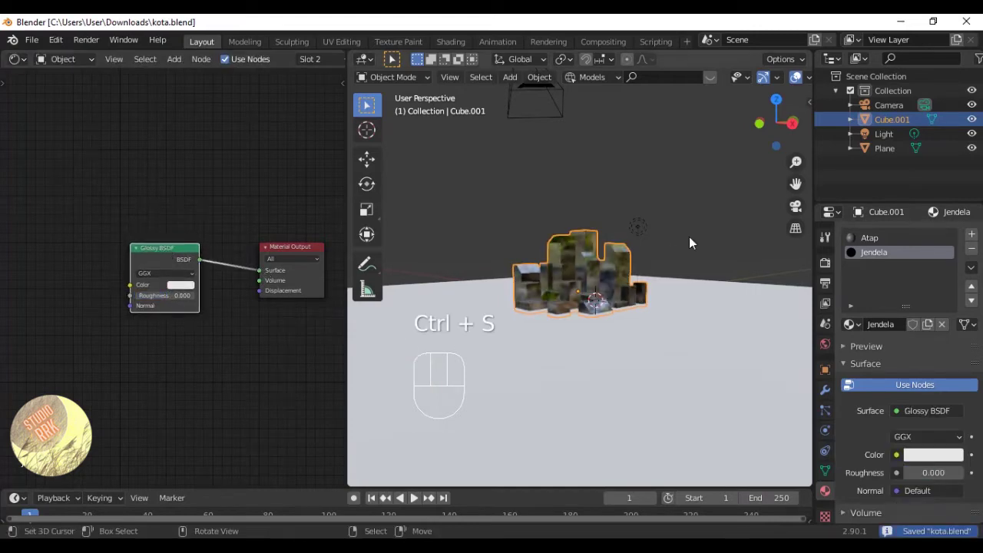
scroll(867, 338, "down", 1)
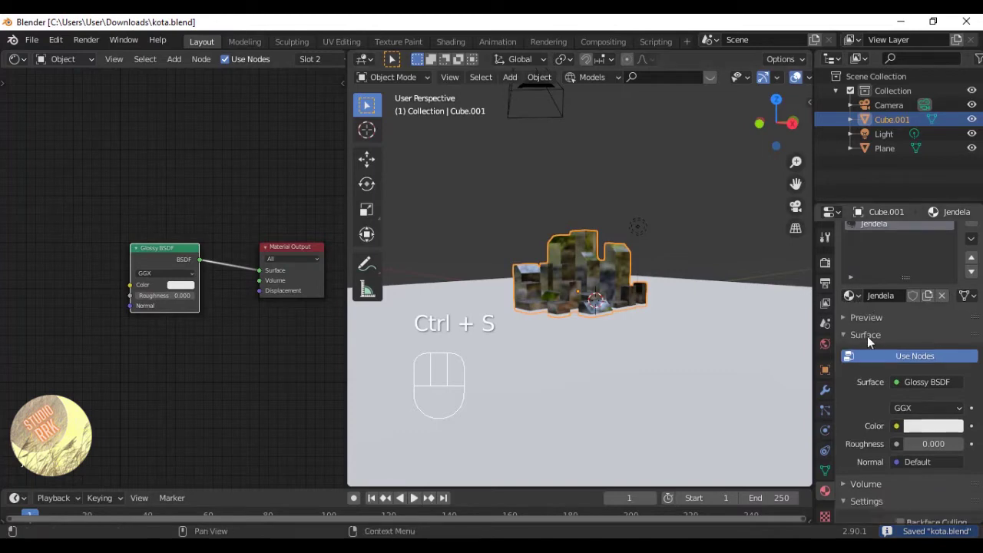
left_click(858, 318)
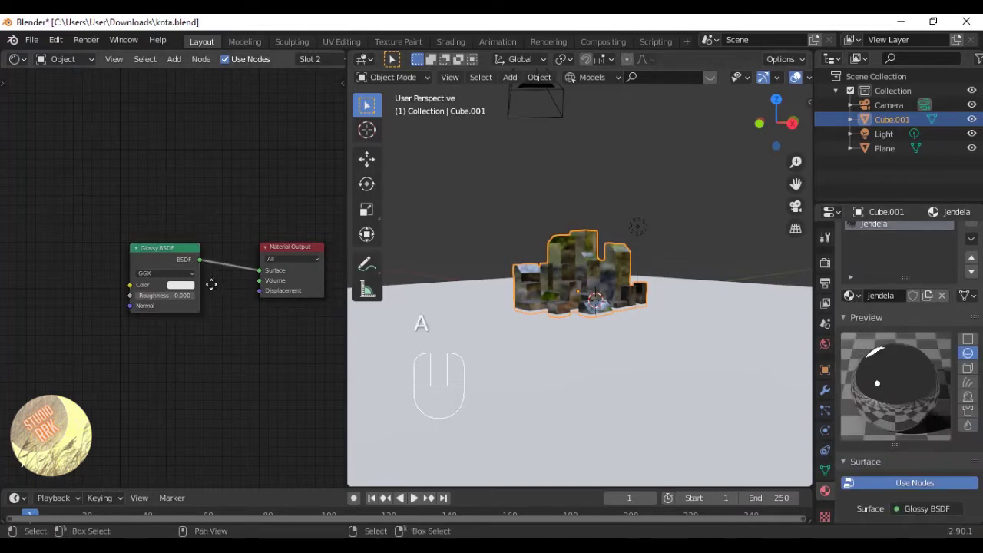
middle_click_drag(211, 284, 185, 287)
key("ctrl+s")
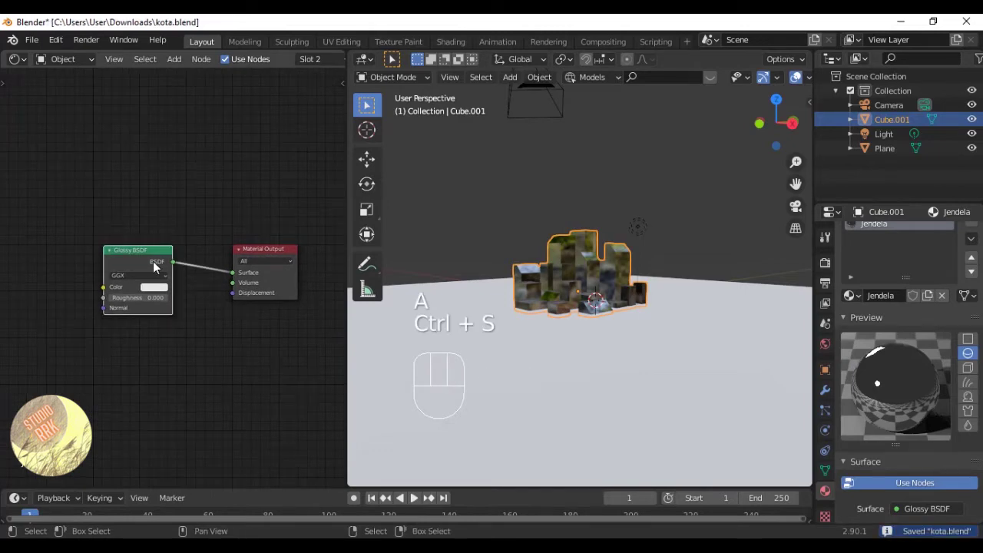
key("g")
left_click(127, 244)
Set the World background color to an Environment Texture and load the moonless_golf image into it.
left_click(825, 239)
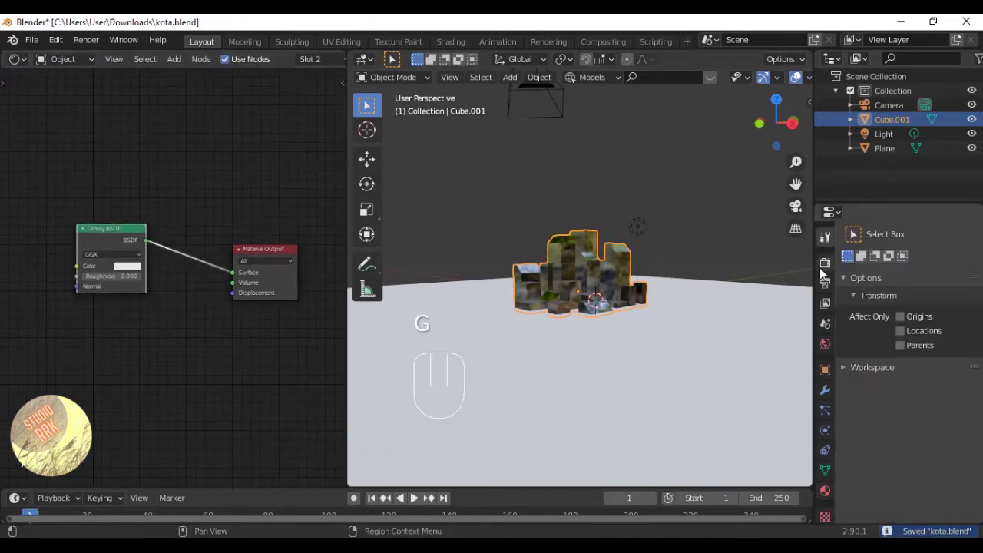
left_click(823, 264)
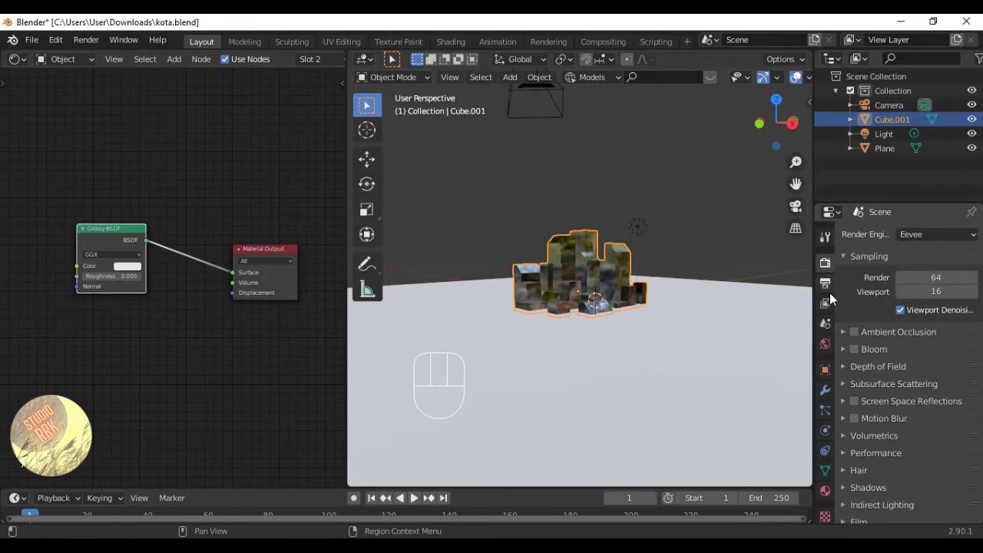
left_click(826, 303)
left_click(826, 344)
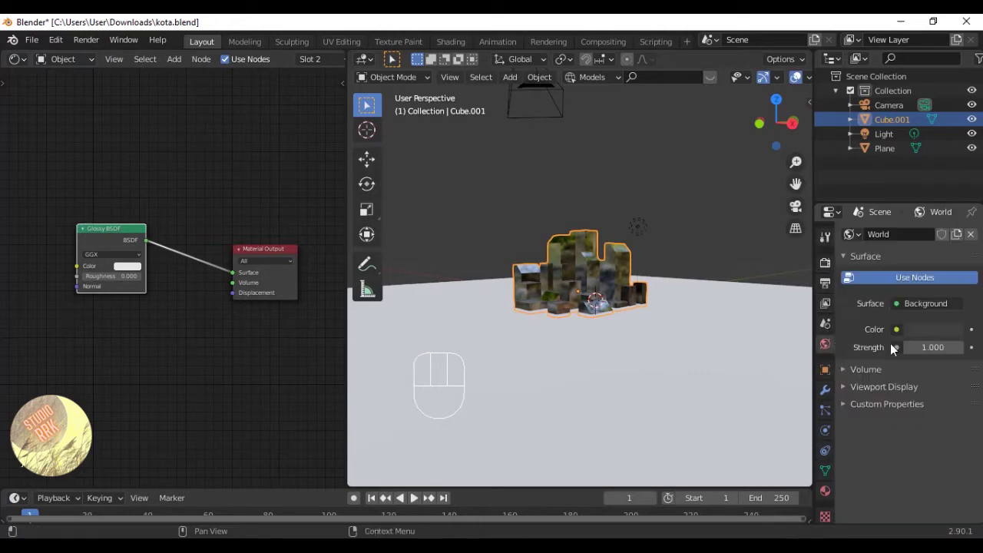
left_click(937, 306)
left_click(884, 279)
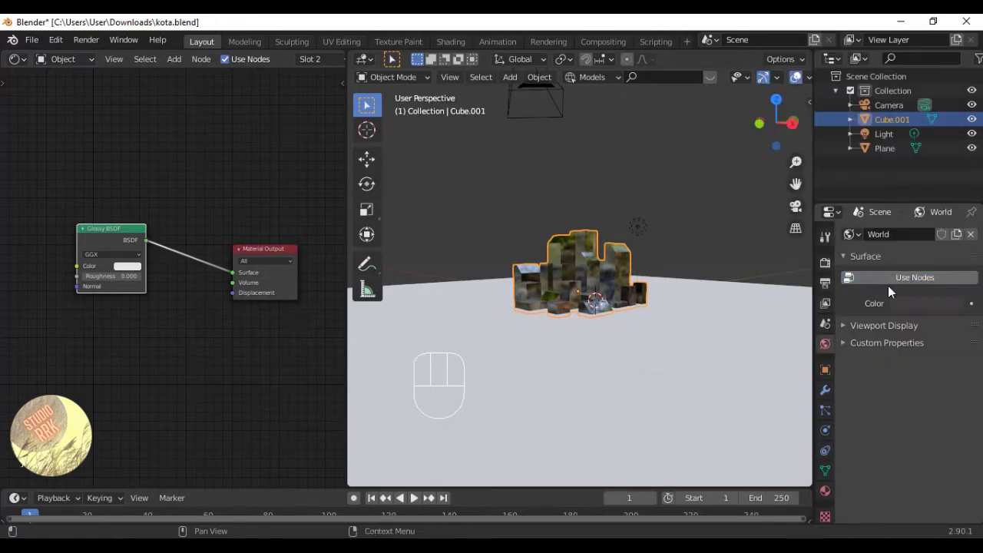
left_click(890, 283)
left_click(913, 303)
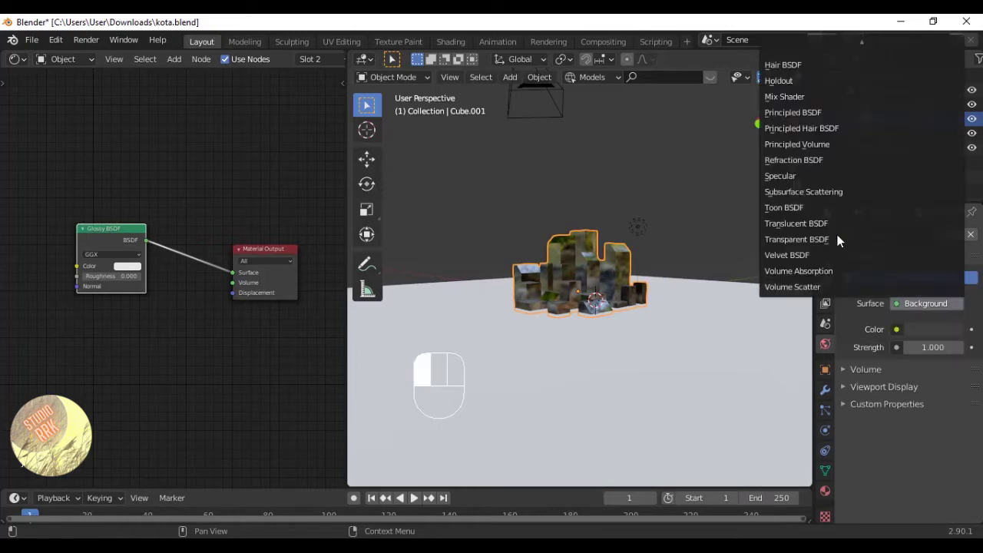
scroll(817, 195, "up", 5)
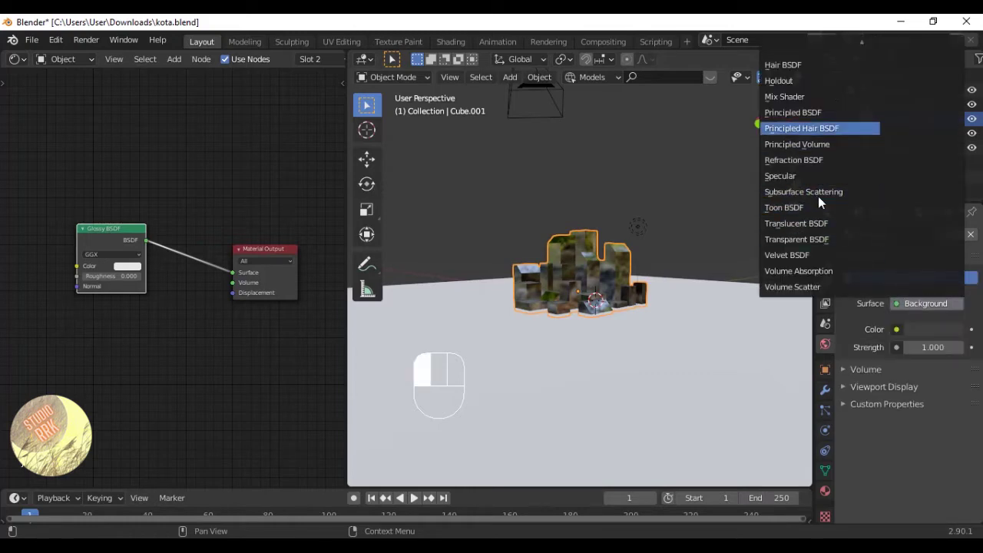
left_click(897, 328)
left_click(649, 172)
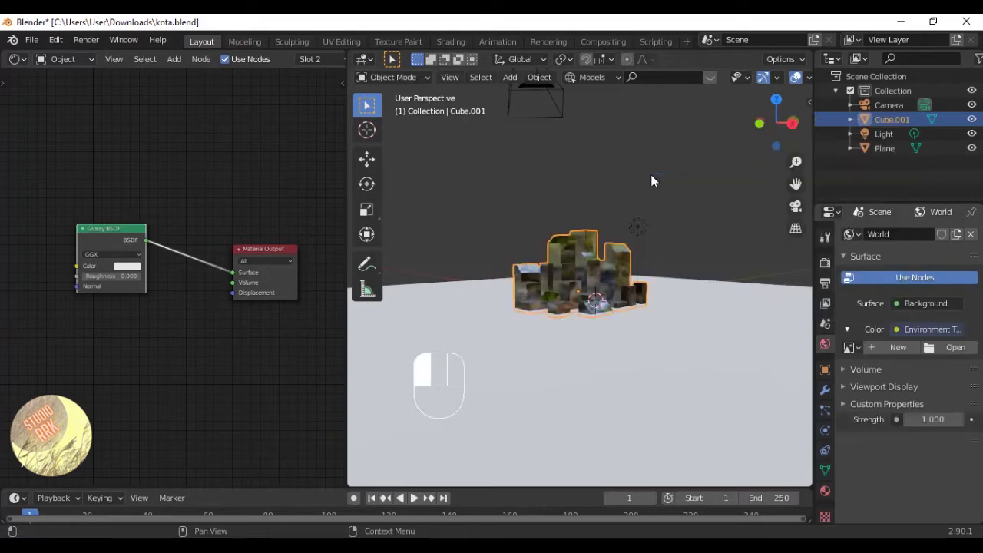
left_click(935, 349)
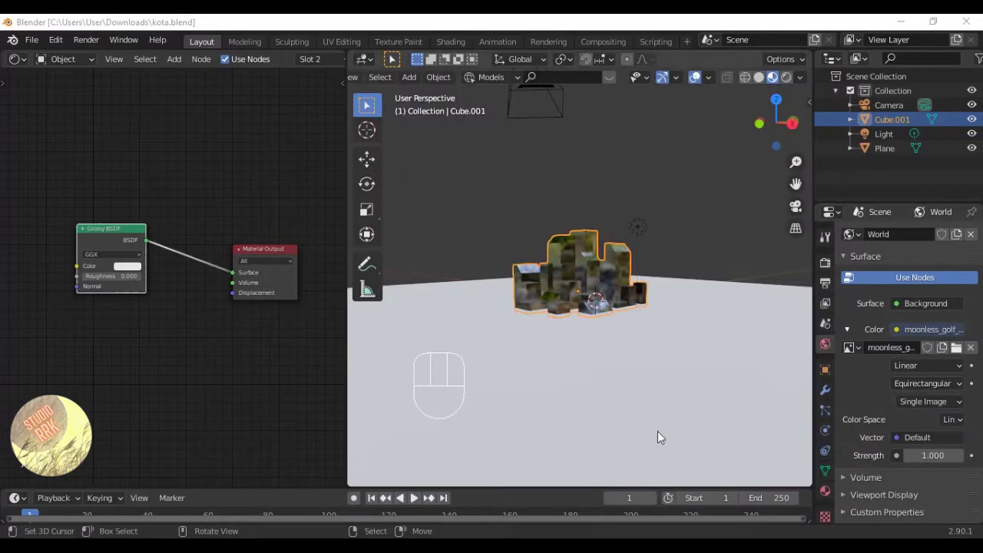
Add a Brick Texture node below the Glossy BSDF and link its Color output to the Material Output's Displacement.
middle_click_drag(99, 231, 149, 236)
left_click_drag(150, 234, 101, 182)
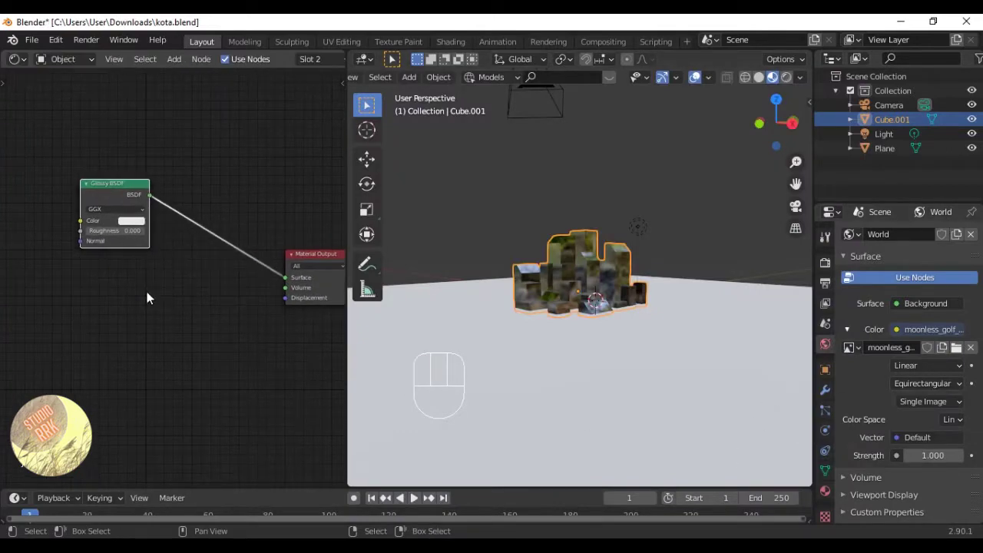
middle_click_drag(140, 289, 185, 303)
key("shift+a")
left_click(185, 307)
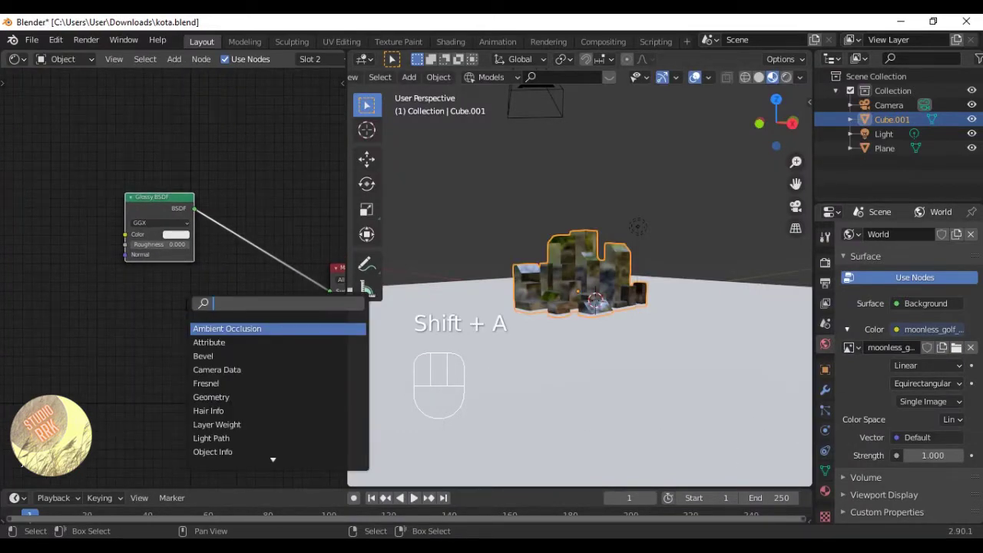
type("br")
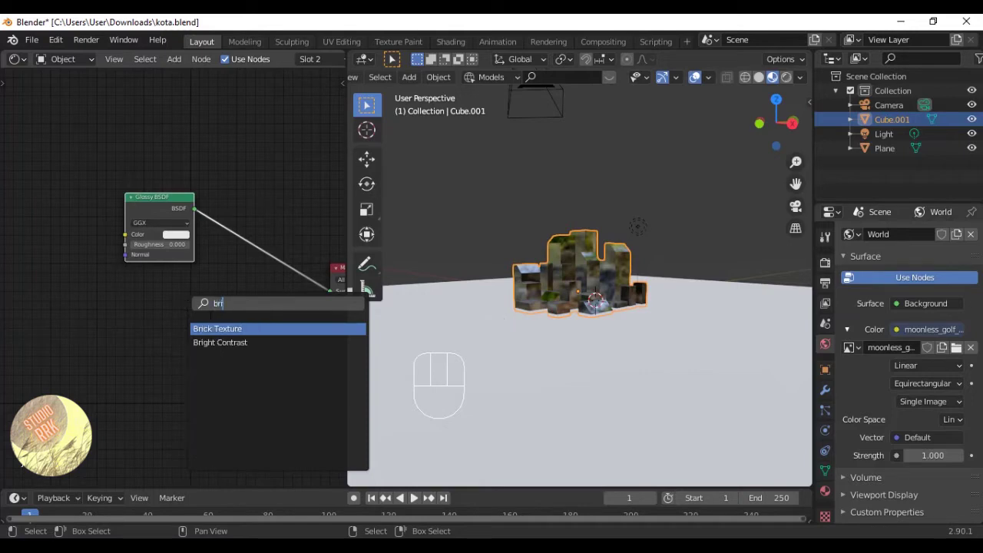
key("Return")
left_click_drag(211, 343, 260, 345)
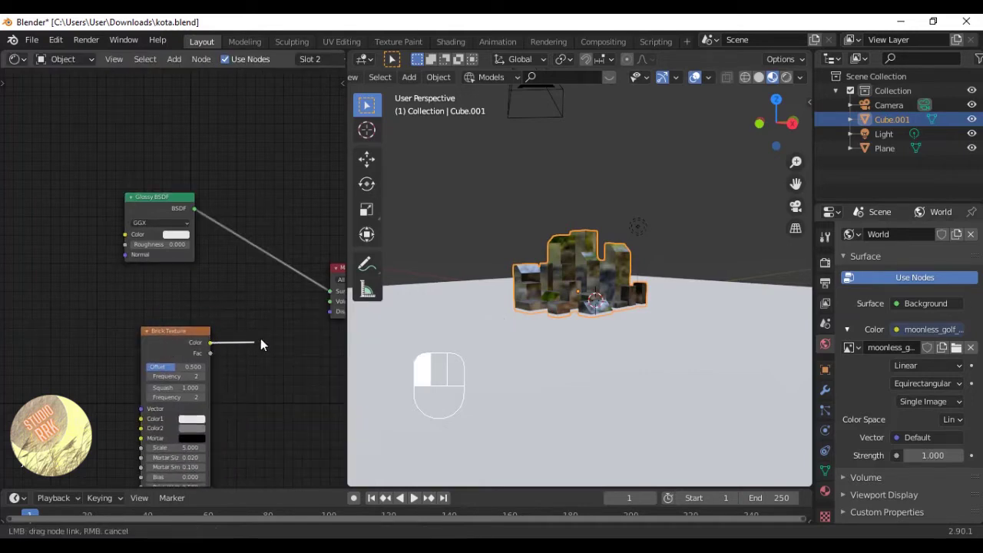
left_click_drag(325, 314, 331, 311)
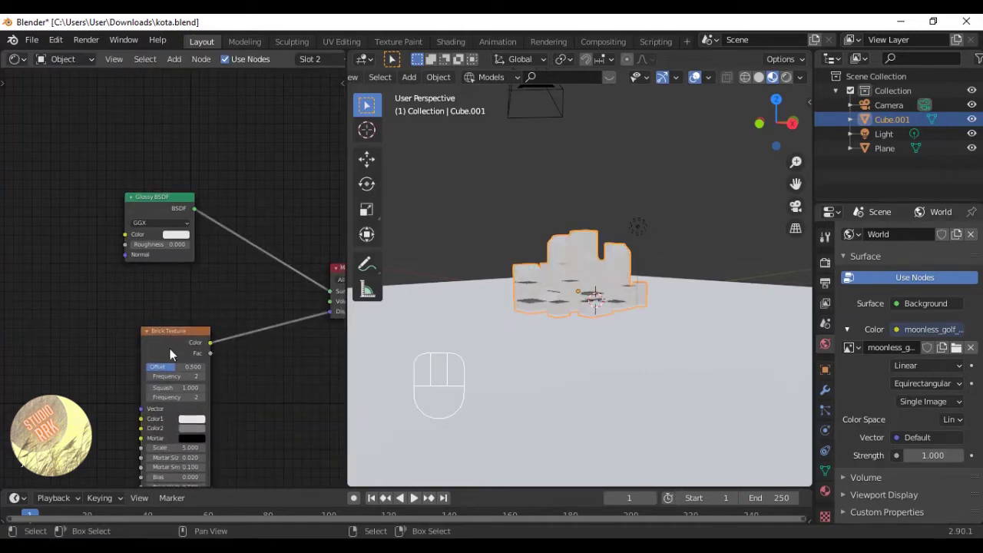
Move the Brick Texture node farther away from the Material Output and save the file.
left_click_drag(161, 360, 121, 354)
scroll(559, 354, "up", 2)
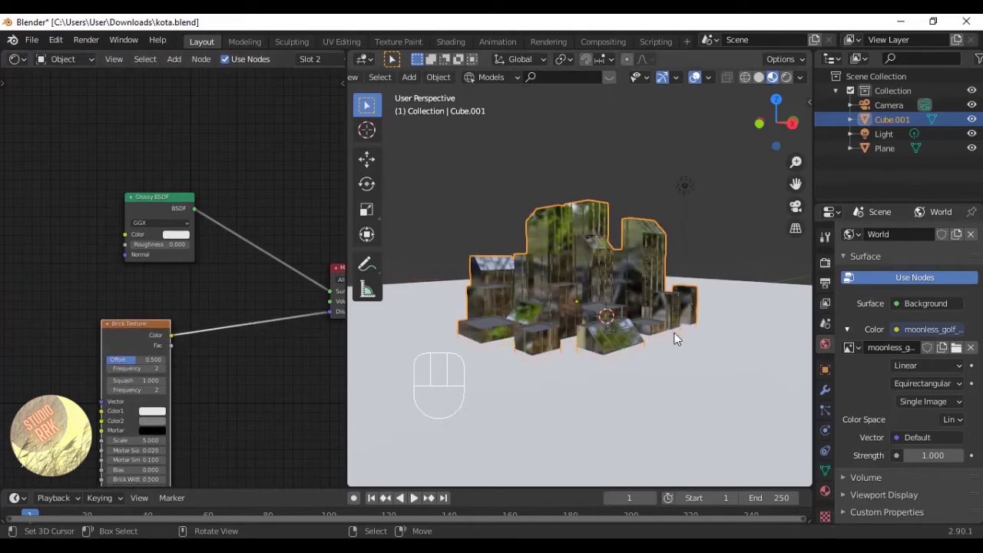
key("ctrl+s")
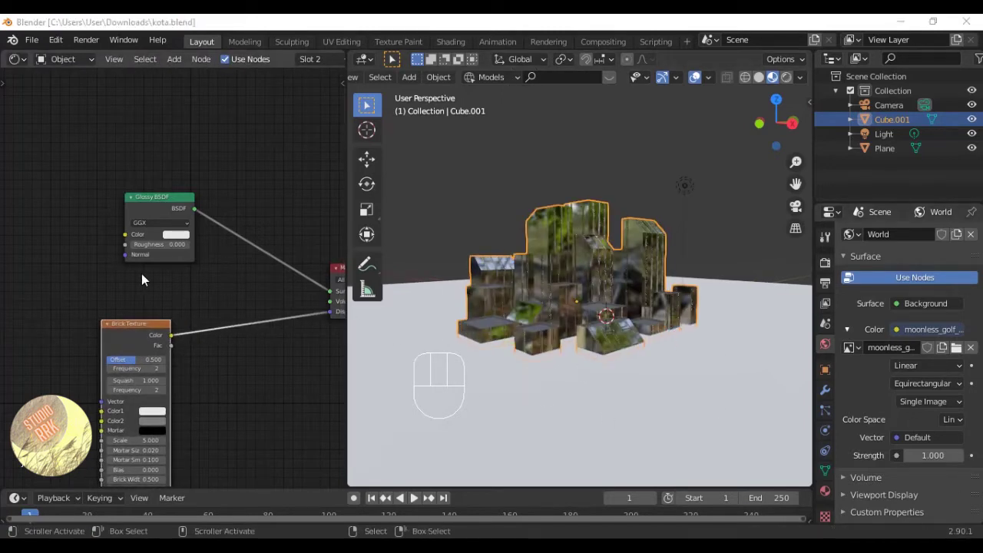
Add a Texture Coordinate node to the Jendela material, in the free space beside the Brick Texture node.
middle_click_drag(141, 274, 4, 284)
key("shift+a")
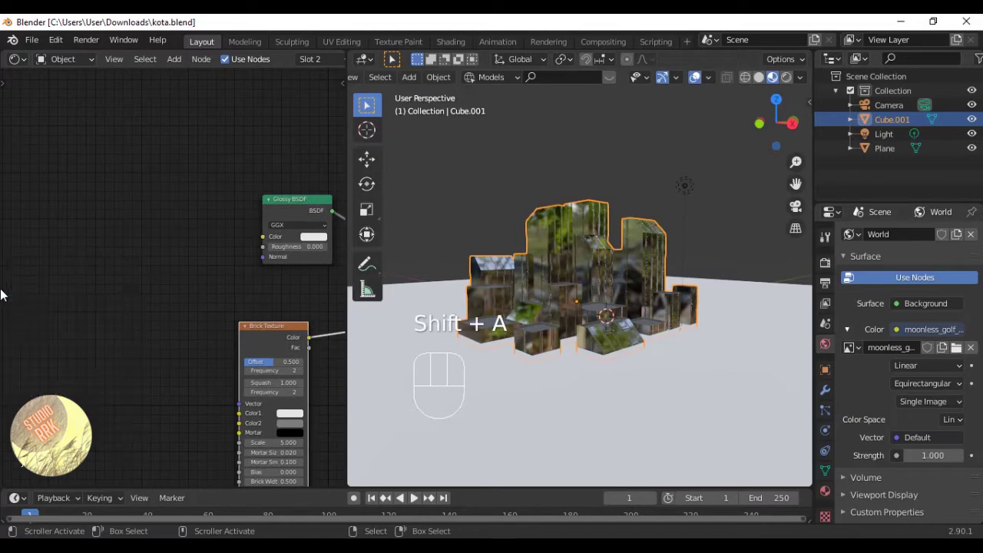
key("shift+a")
type("te")
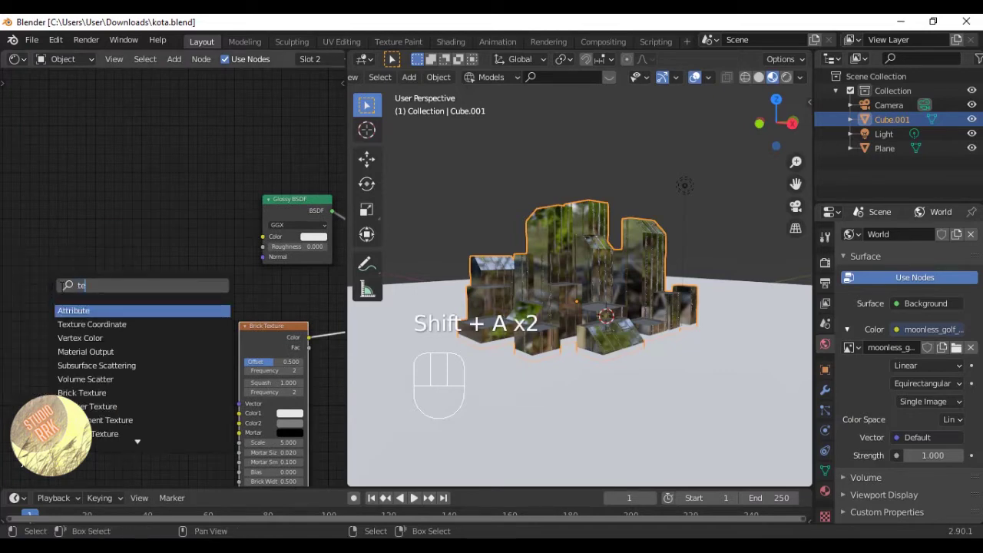
type("xture")
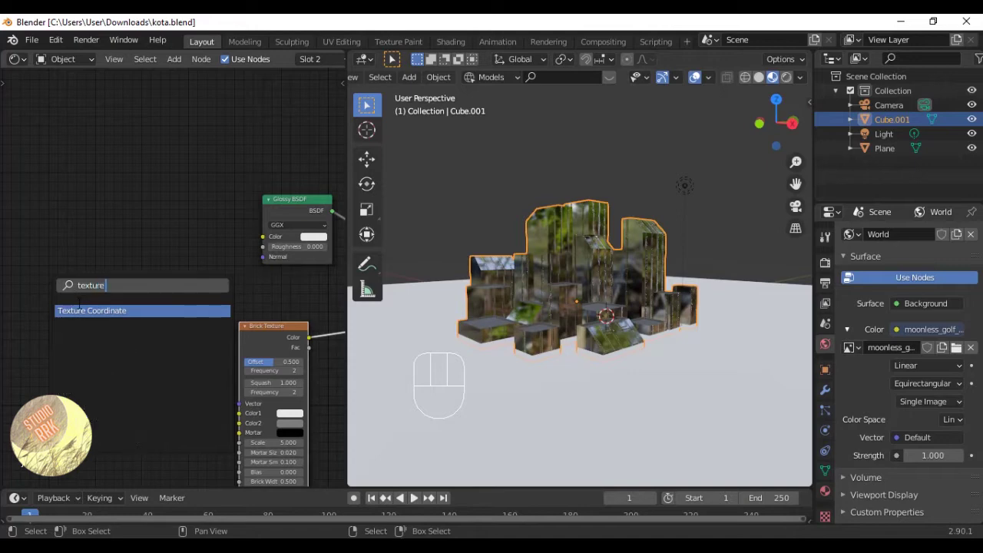
left_click(82, 309)
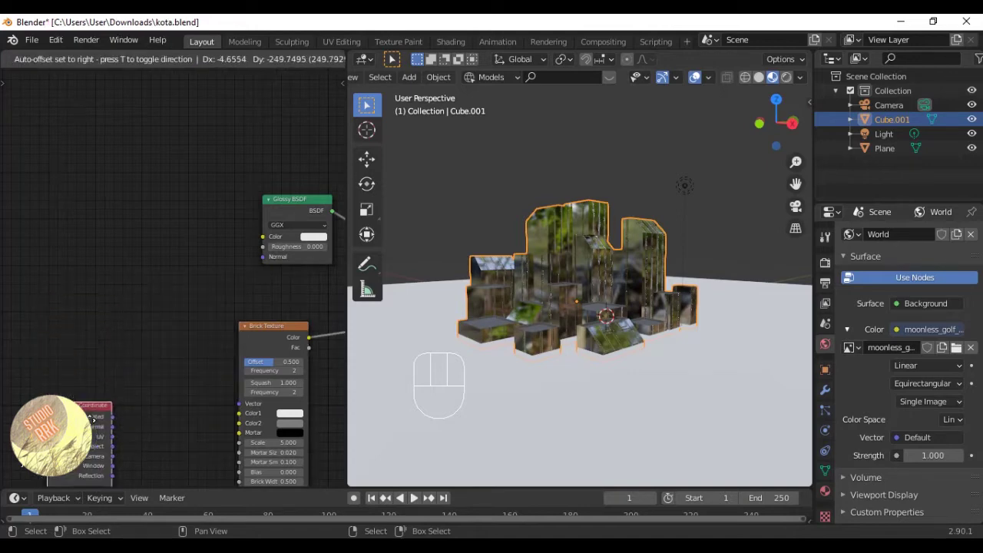
left_click(104, 434)
Link the Texture Coordinate's Object output to the Brick Texture's Vector input, move the node closer, and save the file.
middle_click_drag(121, 379, 107, 311)
scroll(107, 311, "up", 1)
scroll(108, 309, "up", 1)
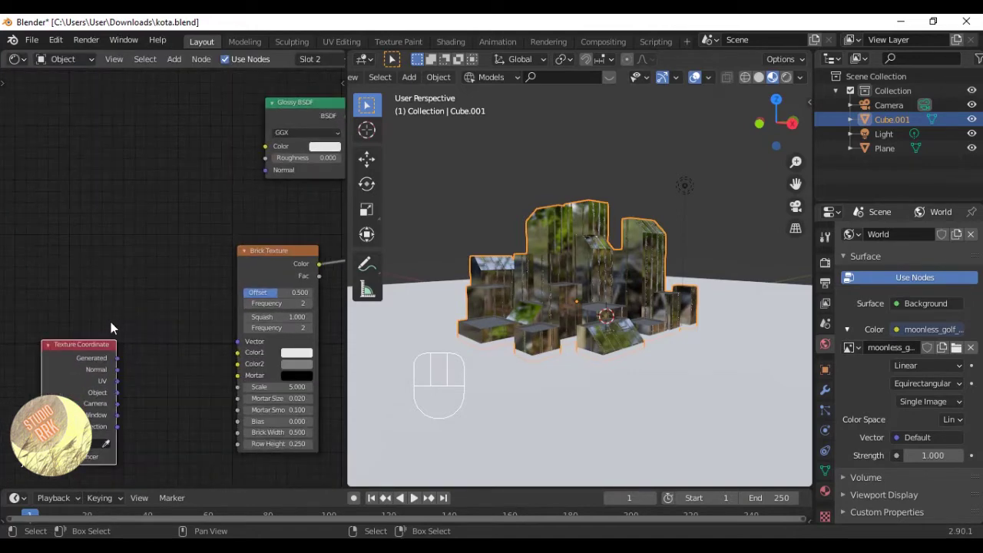
left_click_drag(118, 391, 237, 343)
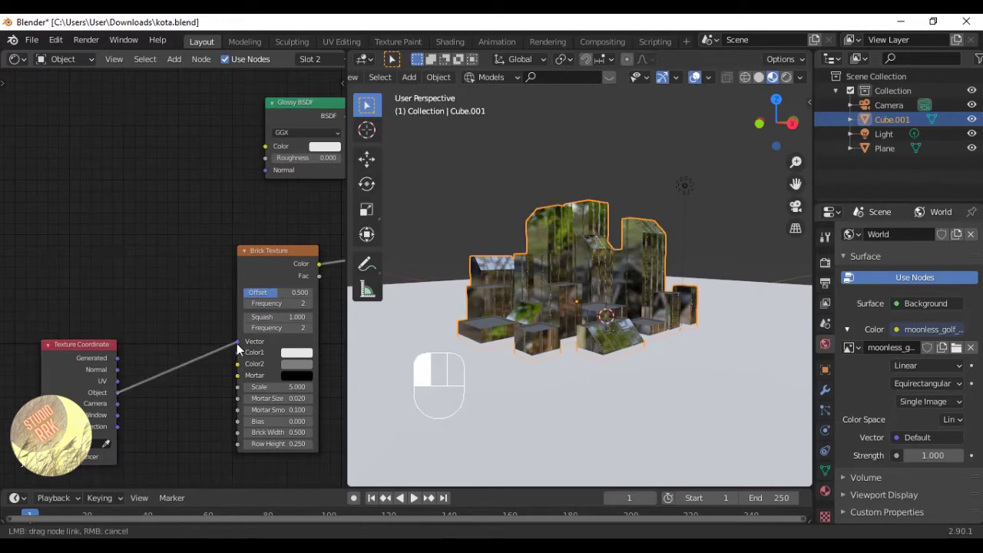
left_click_drag(86, 374, 157, 319)
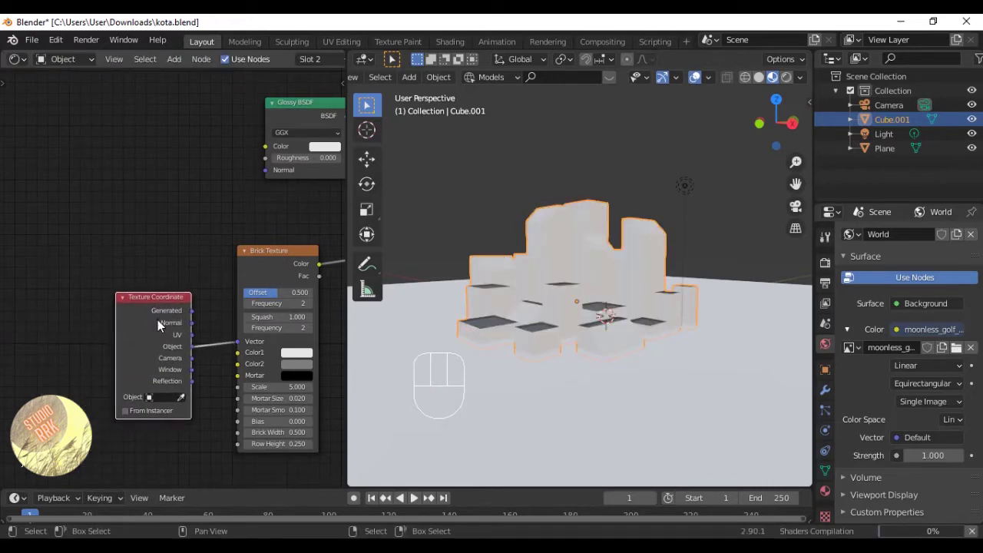
middle_click_drag(158, 319, 117, 352)
key("ctrl+s")
scroll(165, 339, "down", 1)
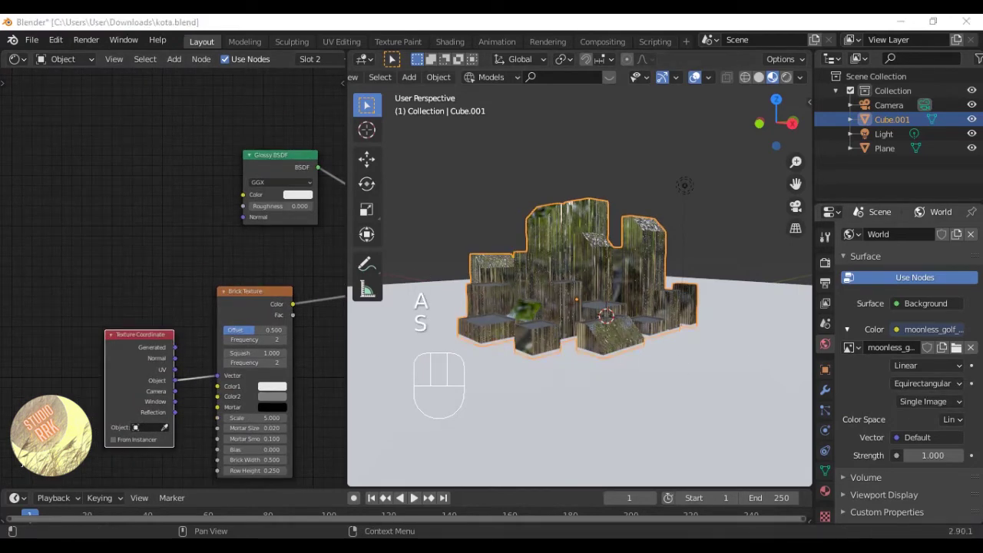
Add a cube, place it above the buildings, and set it as the Object of the buildings' Texture Coordinate node.
middle_click_drag(613, 247, 624, 284)
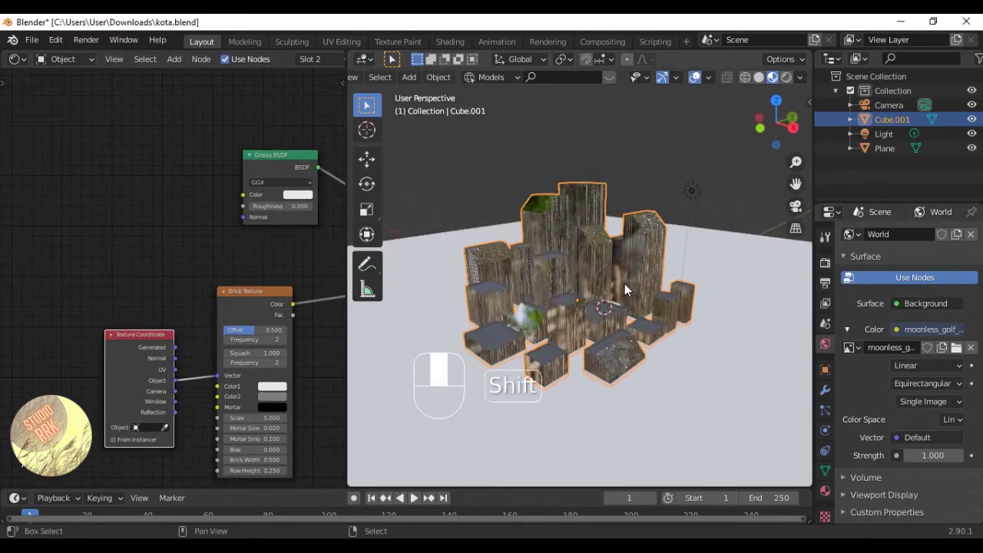
key("shift+a")
mouse_move(596, 232)
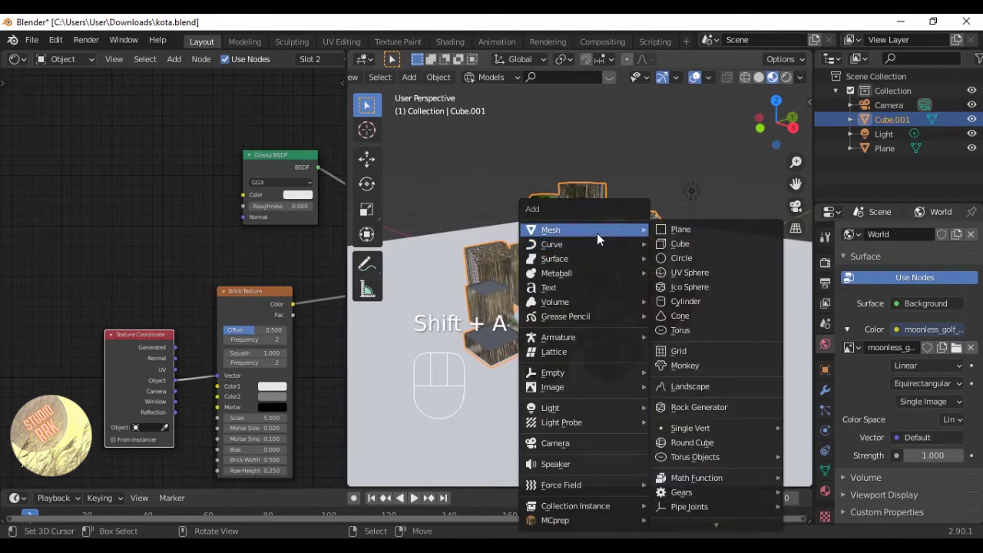
left_click(659, 242)
key("g")
left_click(582, 166)
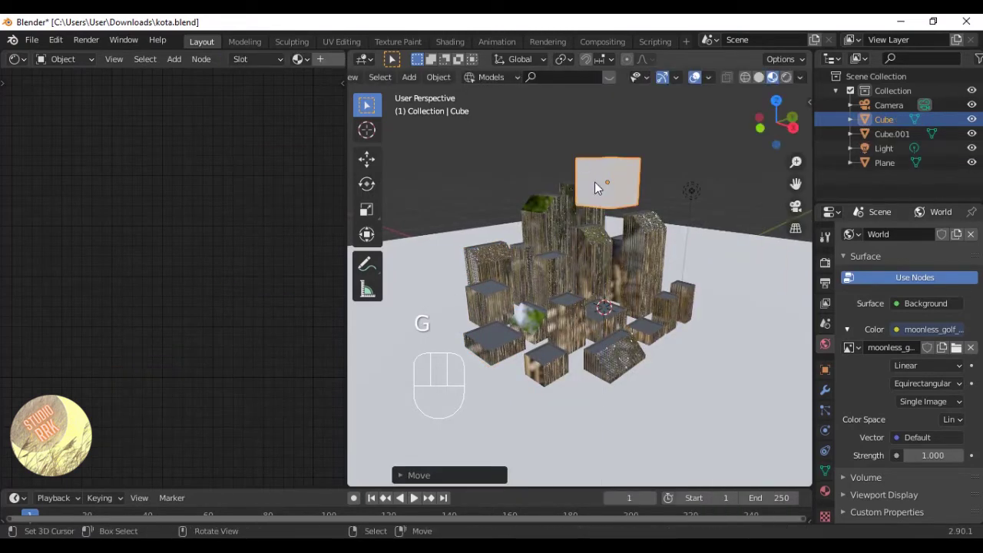
key("g")
left_click(595, 160)
left_click(591, 250)
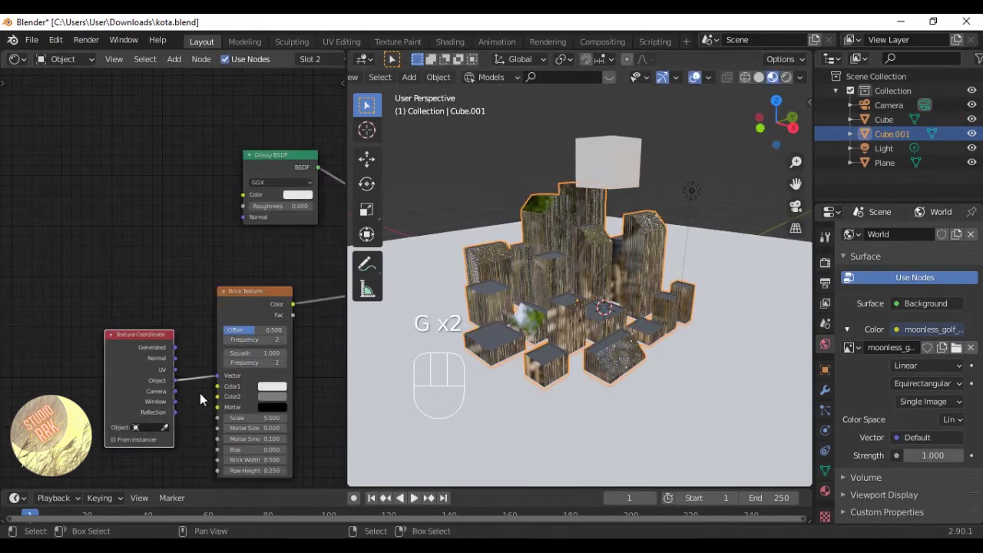
left_click(619, 145)
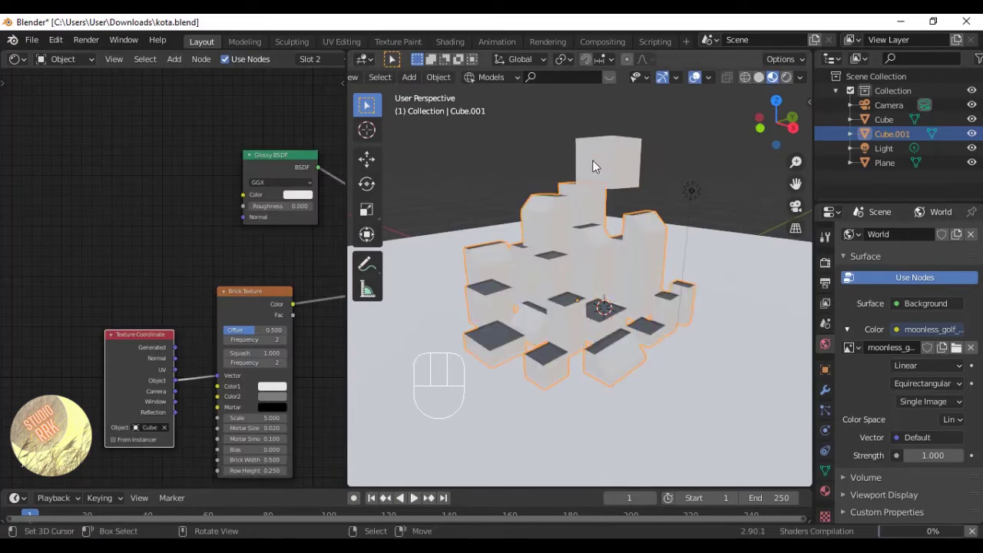
Try rotating the cube 90° about the global X axis and undo the rotation.
scroll(592, 160, "up", 2)
middle_click_drag(592, 160, 653, 137)
right_click(653, 137)
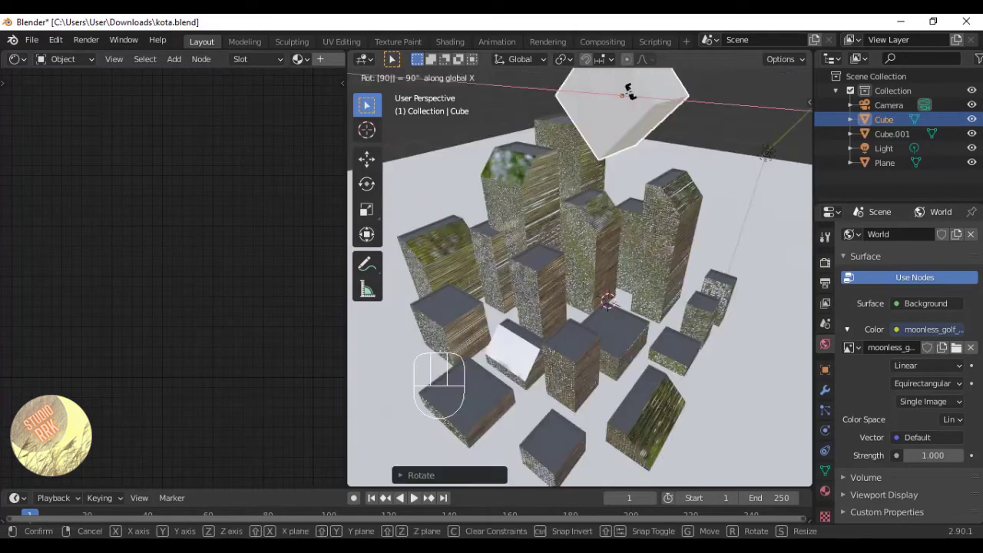
left_click(636, 94)
middle_click_drag(636, 95, 666, 160)
key("ctrl+z")
key("ctrl+z")
scroll(665, 160, "down", 3)
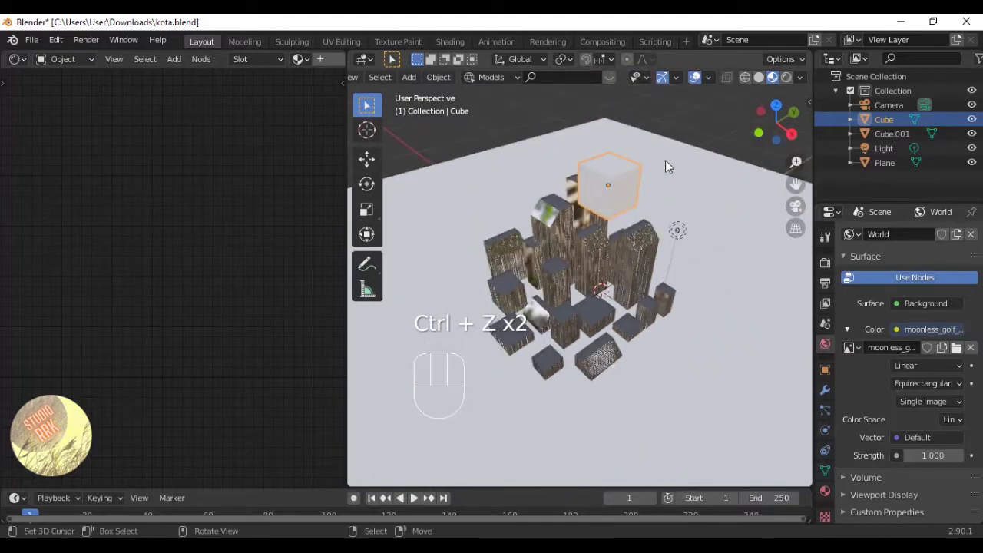
Rotate the cube 90° about the global Z axis to reorient the brick pattern on the walls.
key("r")
type("r")
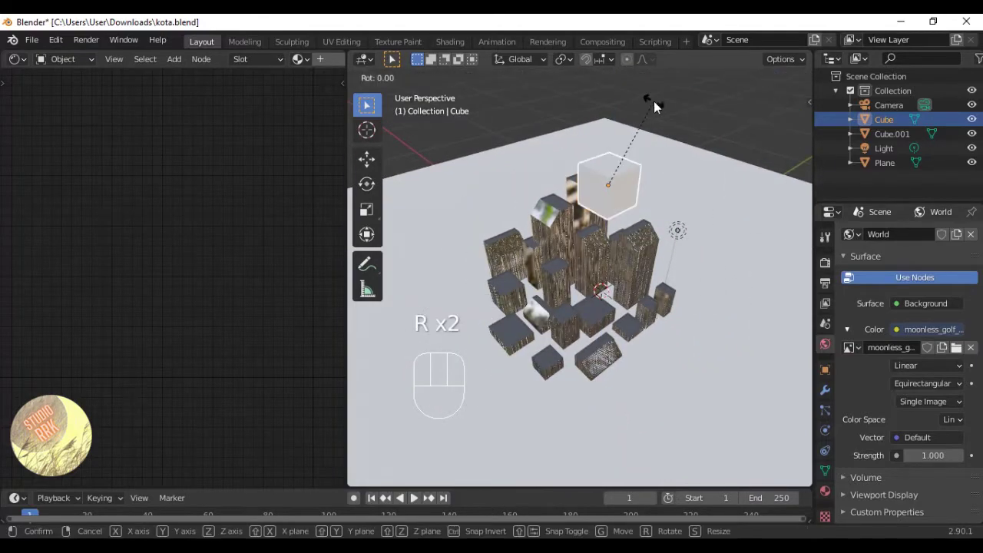
type("z90")
key("Return")
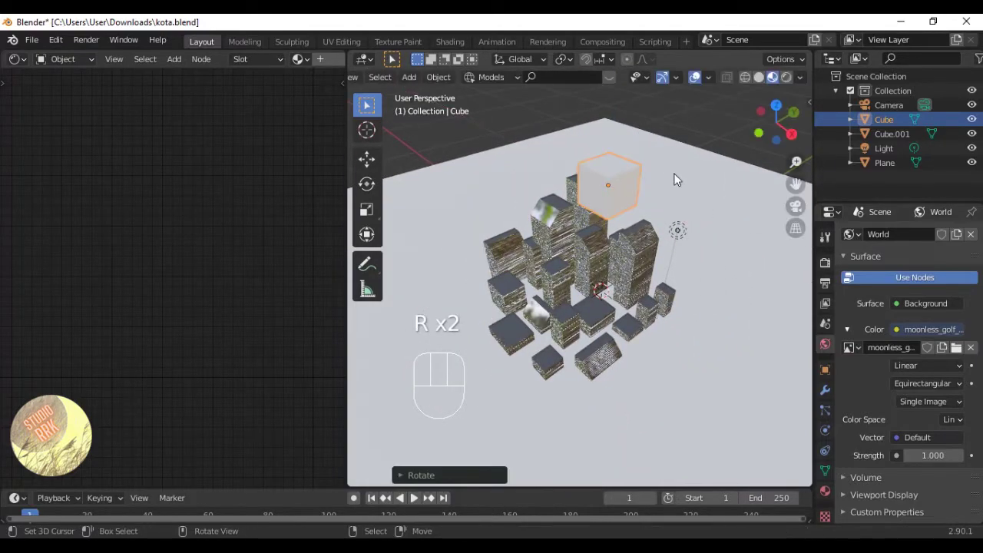
Fine-tune the cube's rotation about the global Z axis to adjust the brick pattern across the building walls.
scroll(653, 101, "up", 5)
middle_click_drag(653, 101, 671, 139)
key("r")
key("z")
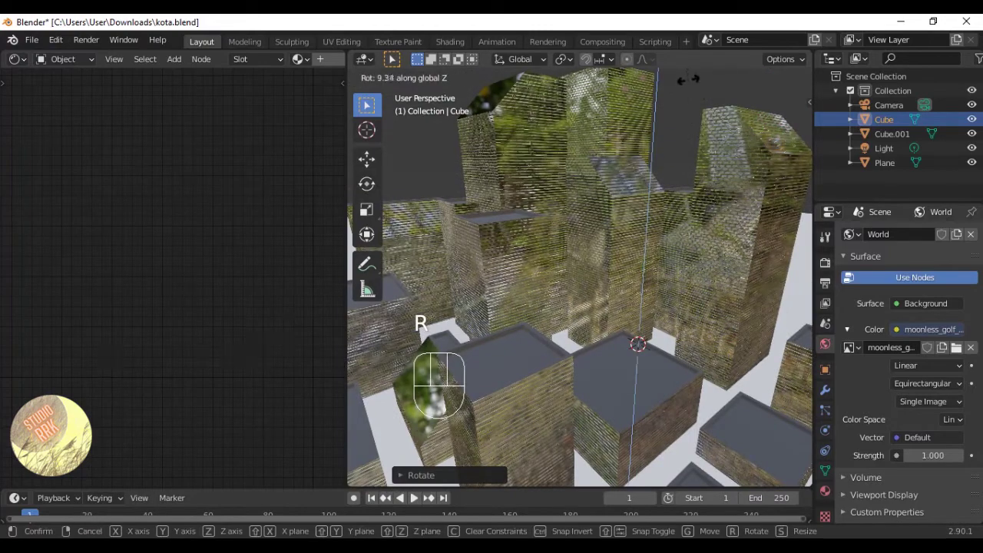
key("r")
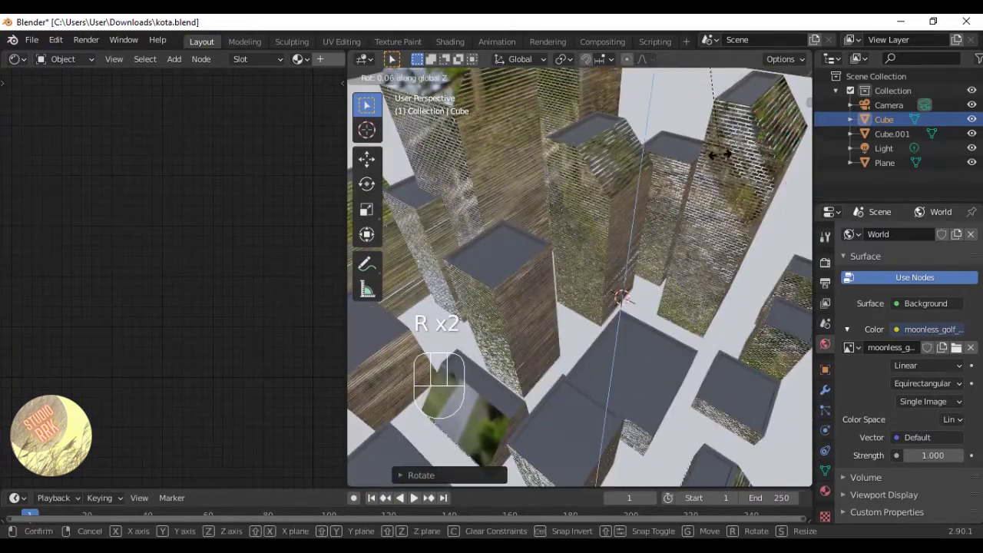
left_click(720, 155)
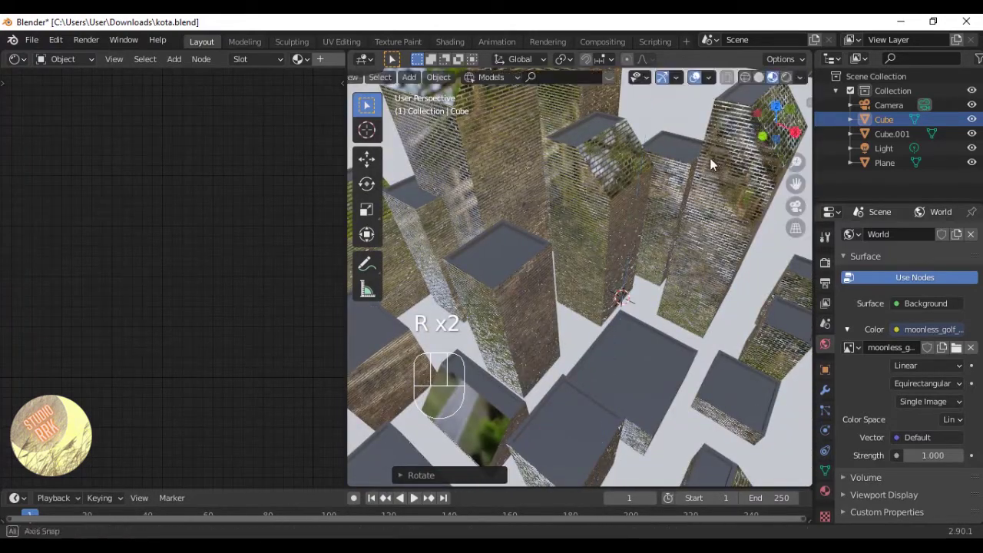
Scale the cube in several passes to adjust the brick size on the building walls.
middle_click_drag(710, 158, 670, 146)
scroll(497, 116, "up", 2)
scroll(497, 116, "down", 3)
scroll(591, 126, "down", 3)
key("s")
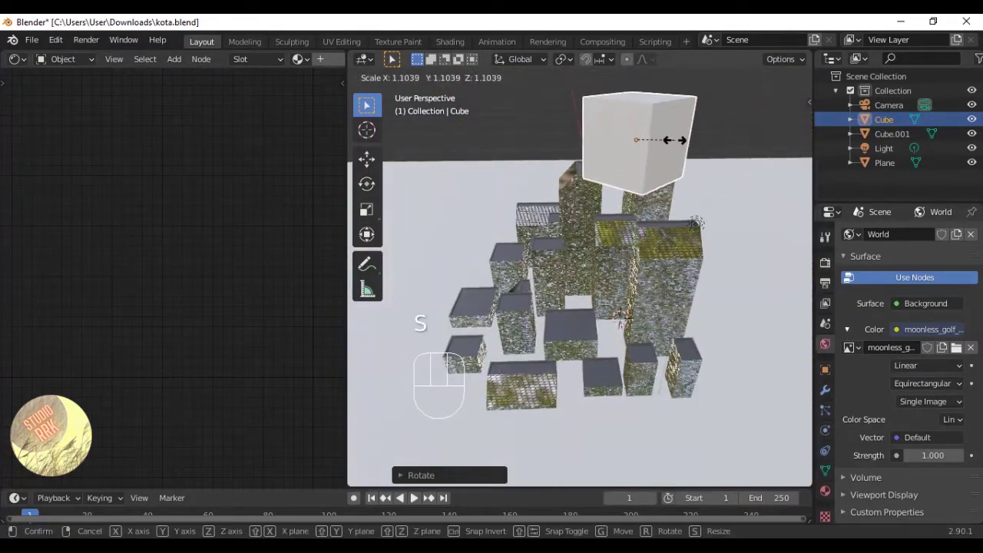
left_click(658, 134)
scroll(647, 214, "up", 6)
key("s")
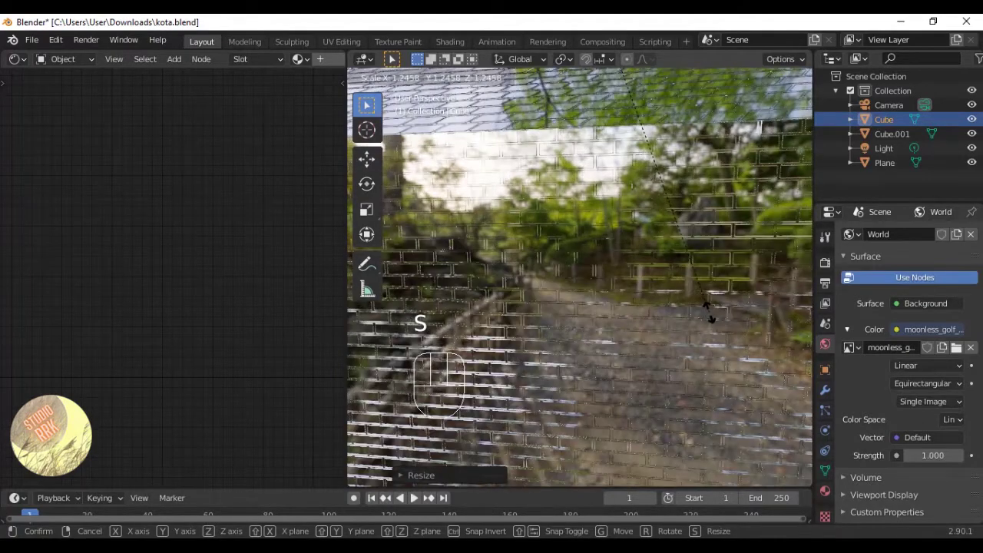
left_click(708, 311)
scroll(681, 294, "down", 8)
key("s")
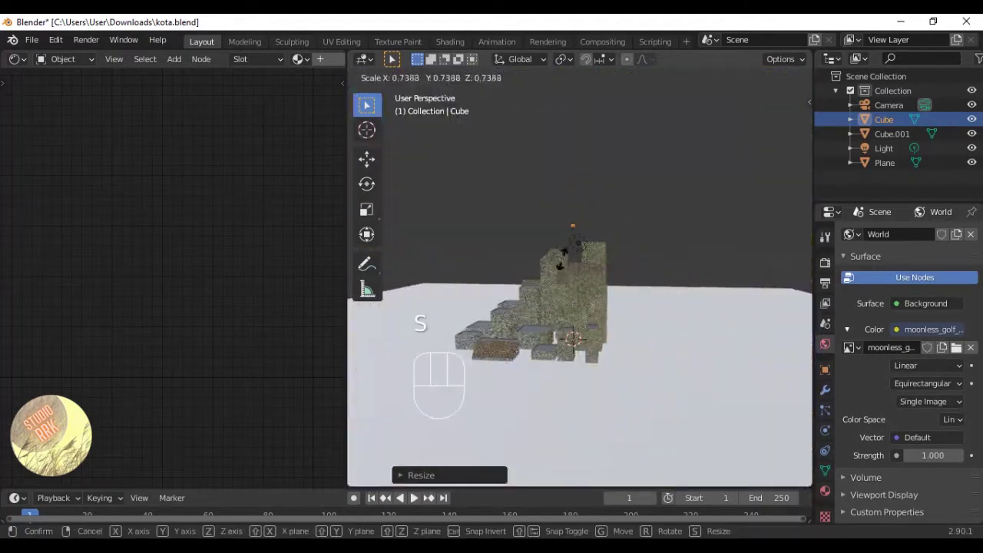
left_click(632, 209)
scroll(696, 259, "up", 9)
scroll(668, 272, "down", 5)
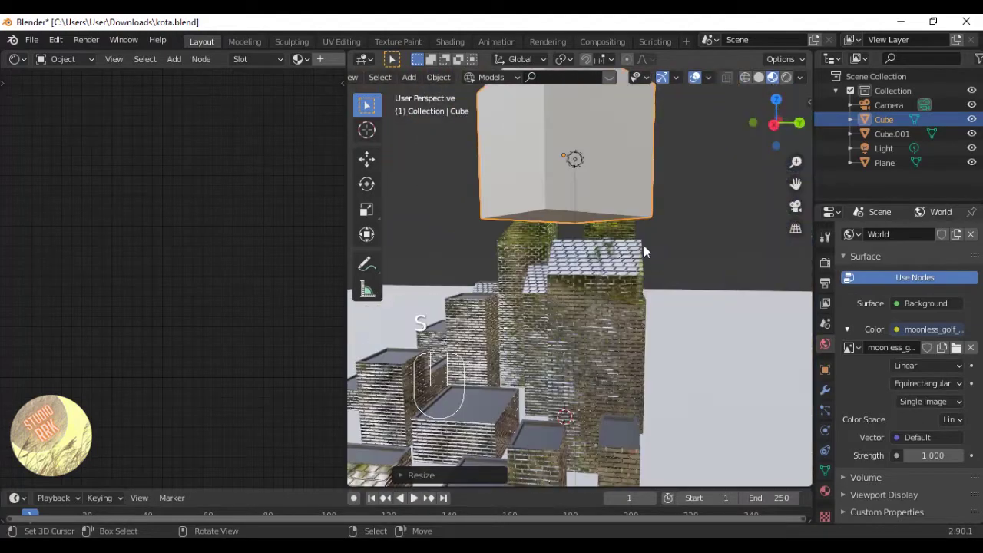
key("s")
Move the cube along the global Y axis to a spot beside the buildings and deselect it.
key("g")
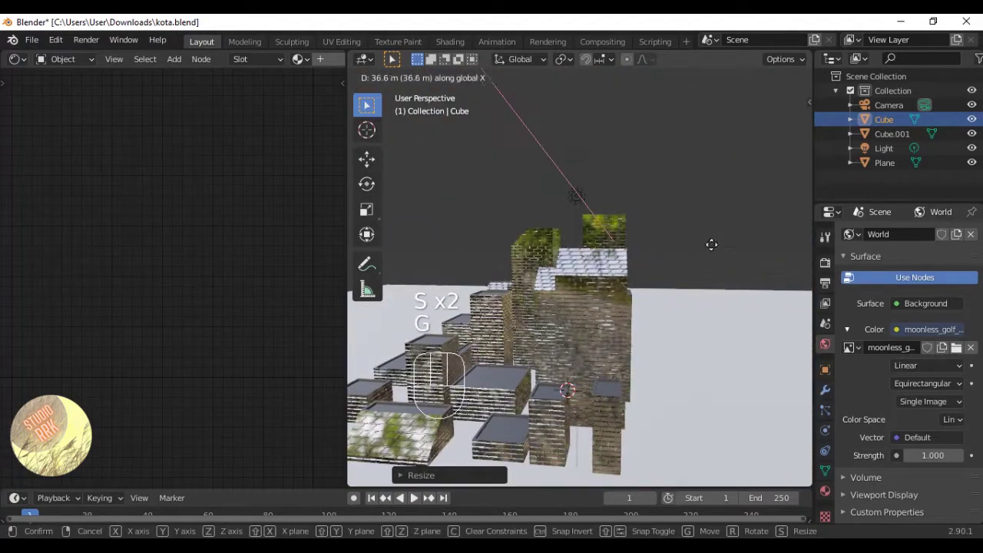
key("g")
key("y")
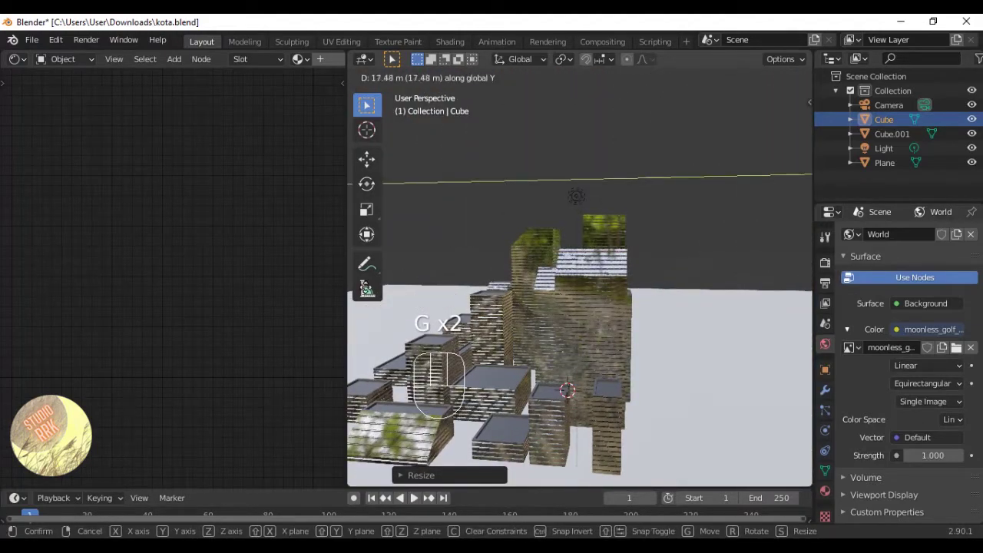
left_click(641, 290)
key("a")
middle_click_drag(640, 290, 693, 300)
scroll(564, 303, "down", 3)
scroll(538, 284, "up", 7)
Open the buildings mesh Cube.001 in Edit Mode and save the file.
key("Tab")
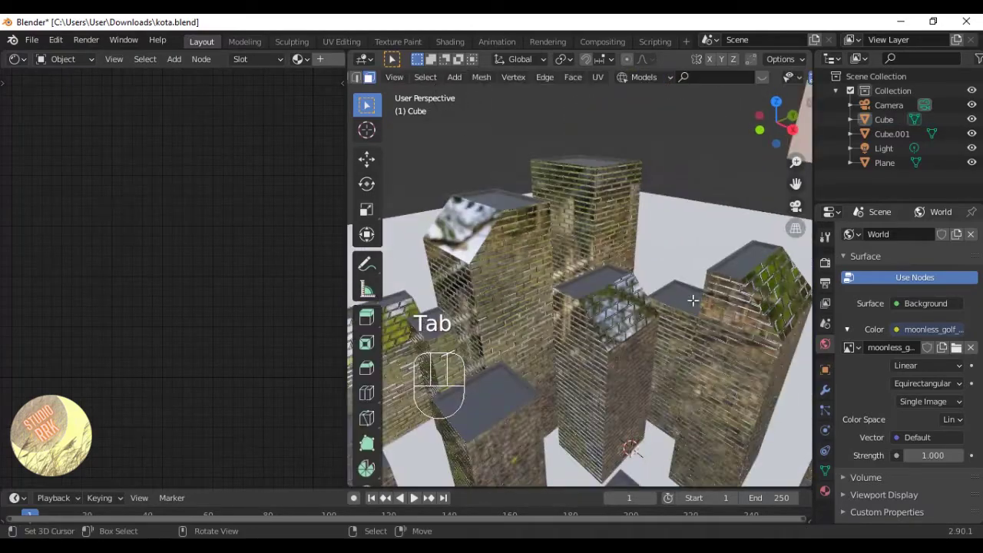
key("Tab")
left_click(593, 315)
key("Tab")
scroll(594, 314, "down", 3)
middle_click_drag(594, 315, 616, 313)
key("ctrl+s")
Assign the Atap material to the buildings' sloped roof faces, return to Object Mode, and save the file.
left_click(616, 294)
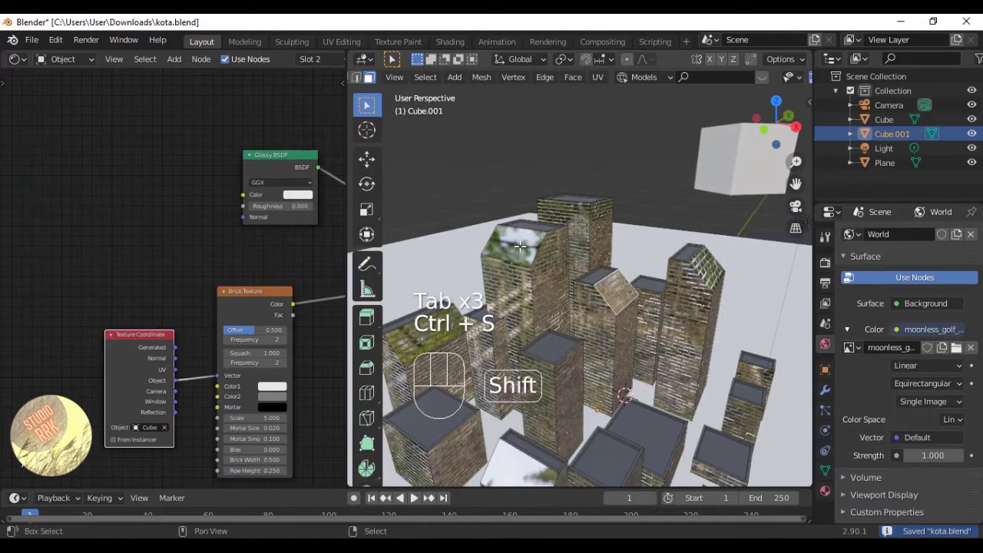
left_click(519, 245, "shift")
middle_click_drag(702, 265, 640, 301)
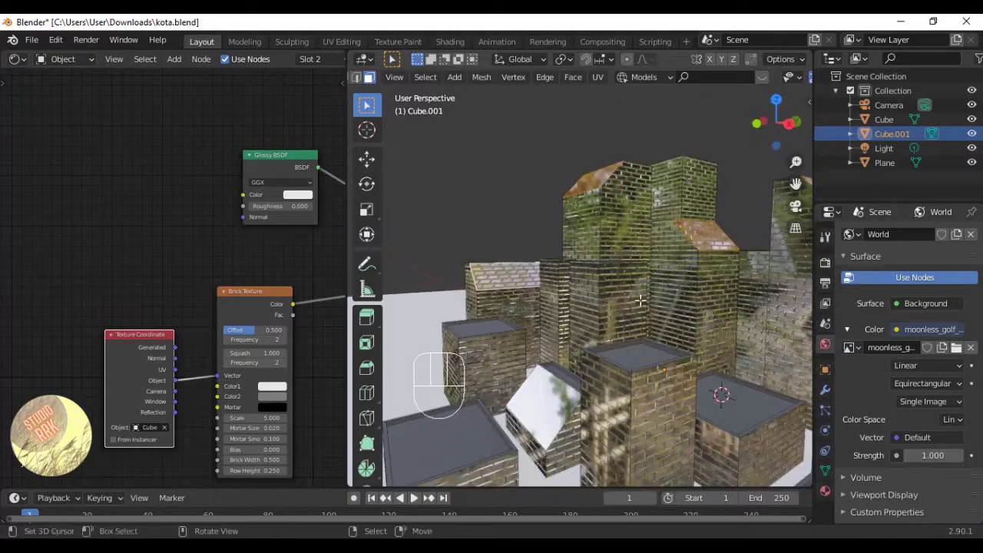
left_click(539, 419, "shift")
middle_click_drag(539, 419, 730, 361)
left_click(583, 344, "shift")
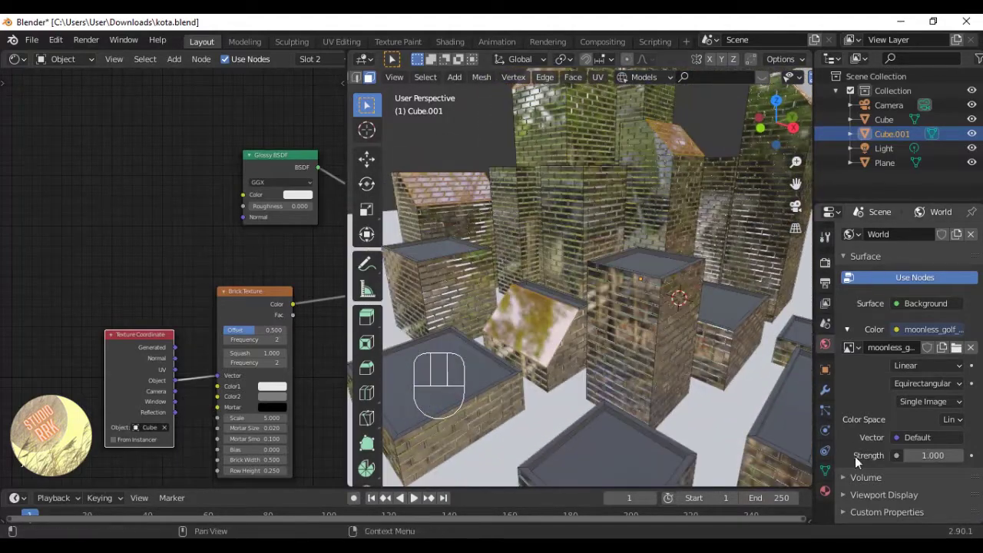
left_click(826, 491)
left_click(883, 239)
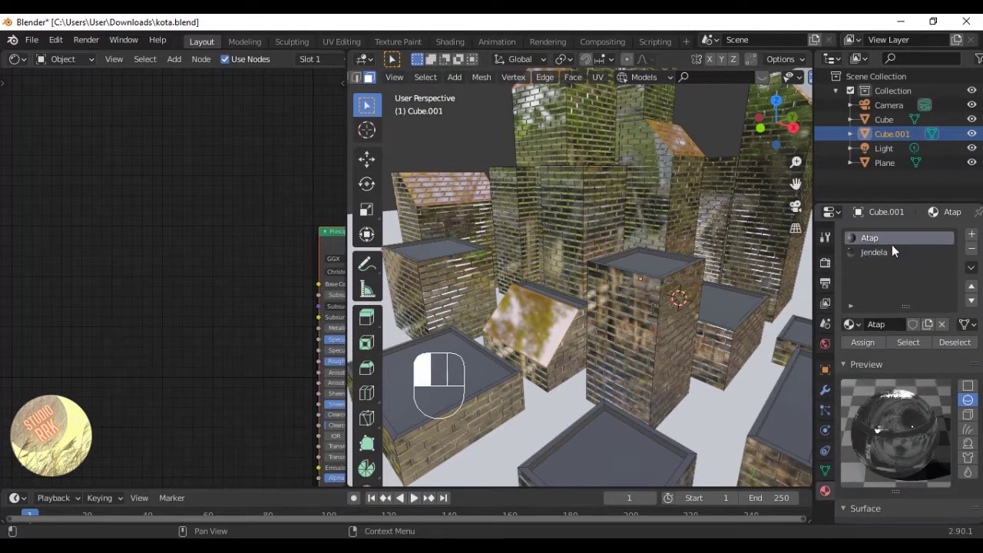
left_click(862, 344)
scroll(594, 279, "down", 5)
key("Tab")
middle_click_drag(594, 279, 583, 349)
key("a")
middle_click_drag(667, 358, 491, 272)
key("ctrl+s")
Rescale the reference cube once more to adjust the brick size, deselect everything, and save the file.
scroll(550, 268, "up", 4)
scroll(549, 269, "down", 6)
scroll(464, 305, "down", 5)
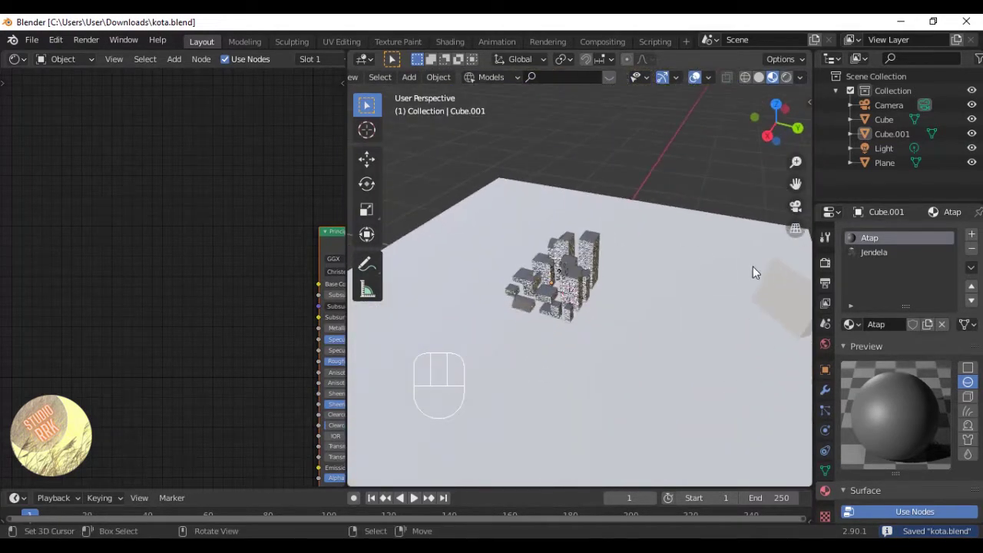
left_click(754, 270)
scroll(654, 292, "up", 5)
key("s")
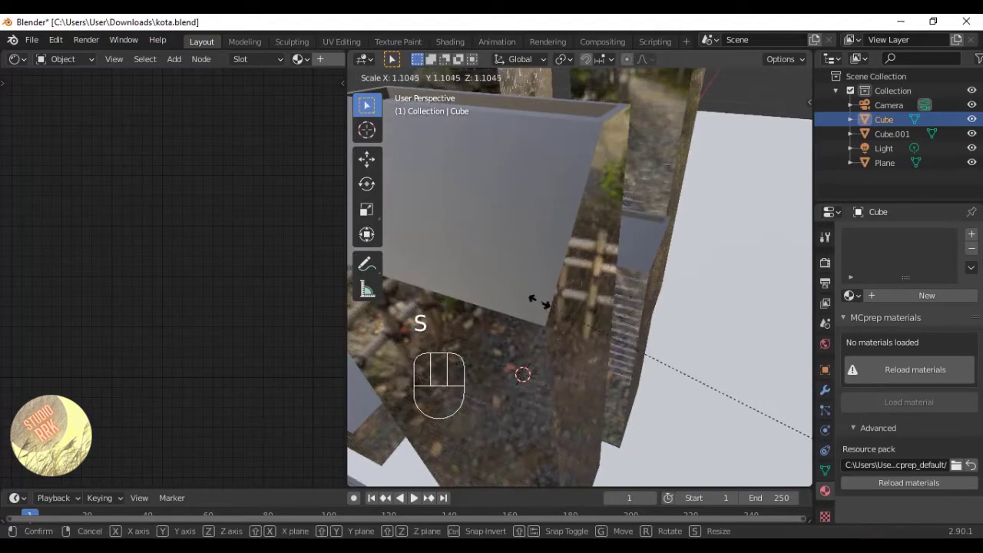
left_click(397, 265)
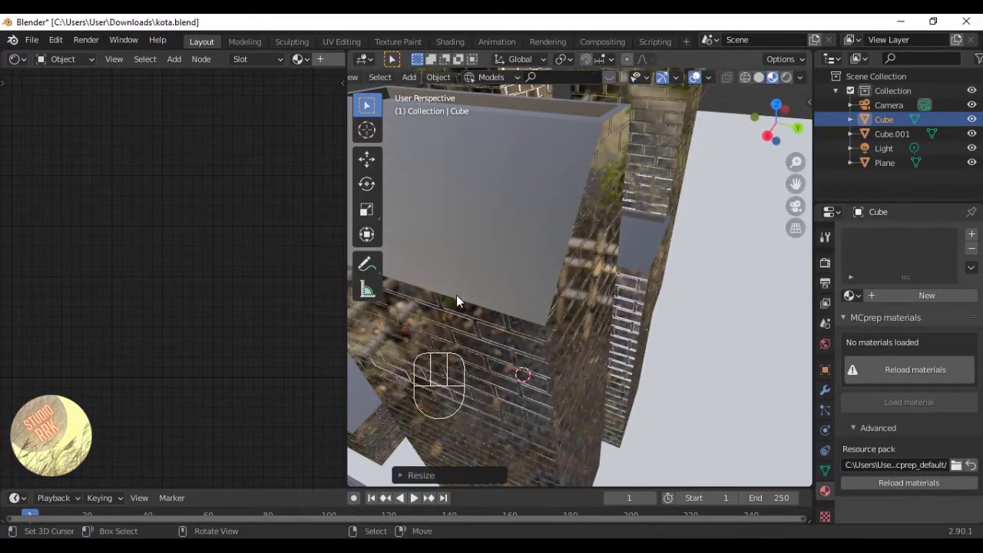
scroll(477, 269, "down", 6)
key("a")
middle_click_drag(503, 241, 616, 271)
key("ctrl+s")
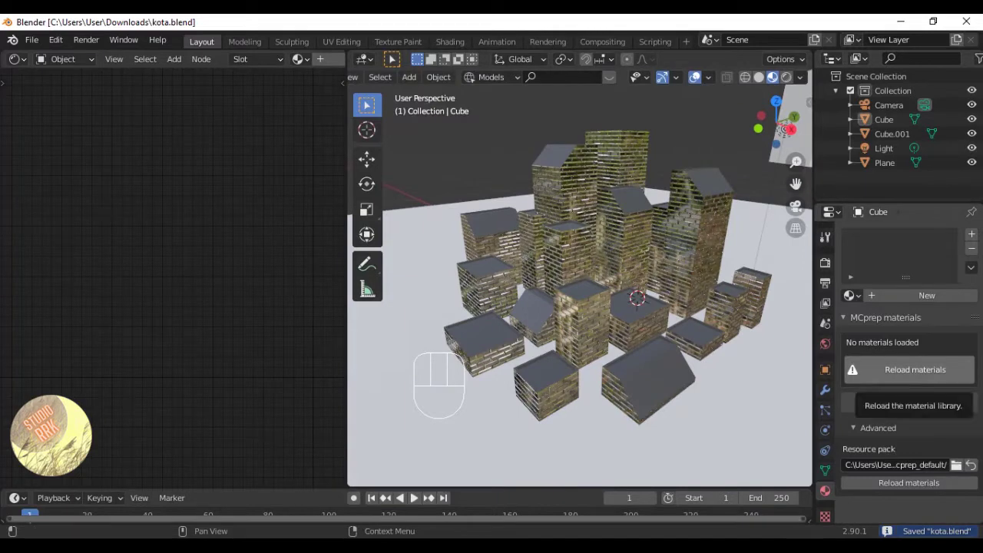
Select the buildings mesh Cube.001 and make its Jendela material slot active to show that material's nodes.
left_click(574, 328)
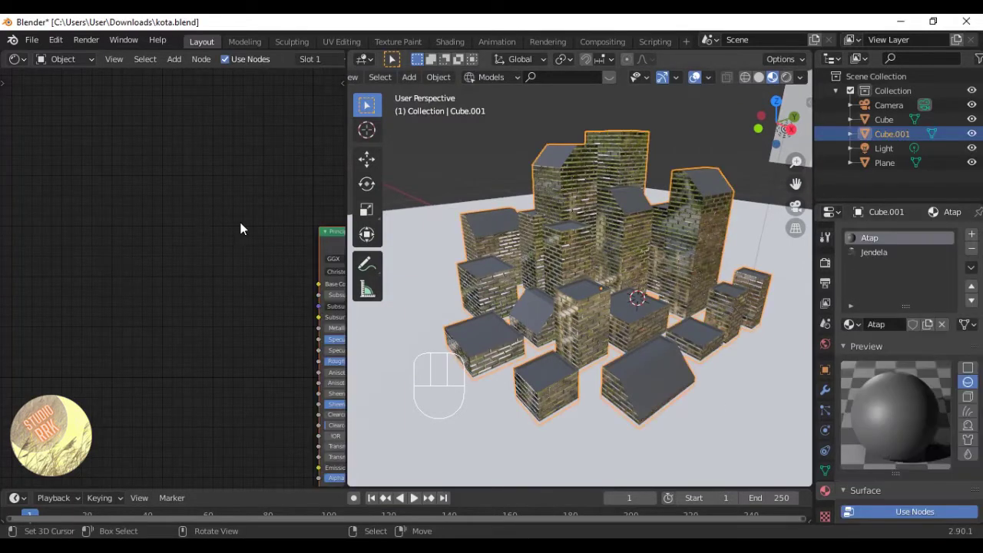
middle_click_drag(240, 229, 62, 196)
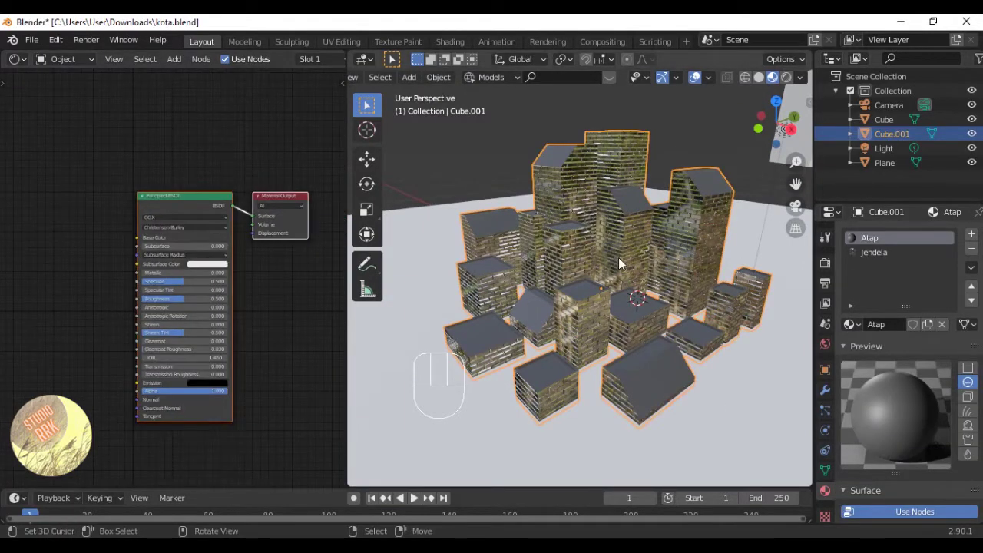
key("Tab")
left_click(874, 252)
key("Tab")
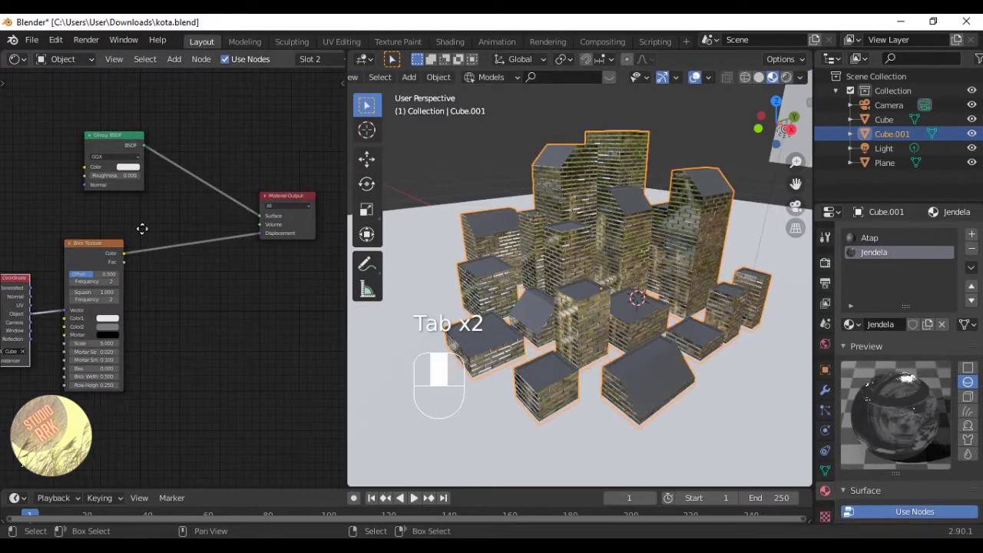
scroll(189, 224, "up", 3)
middle_click_drag(142, 229, 210, 235)
scroll(210, 236, "up", 3)
key("Tab")
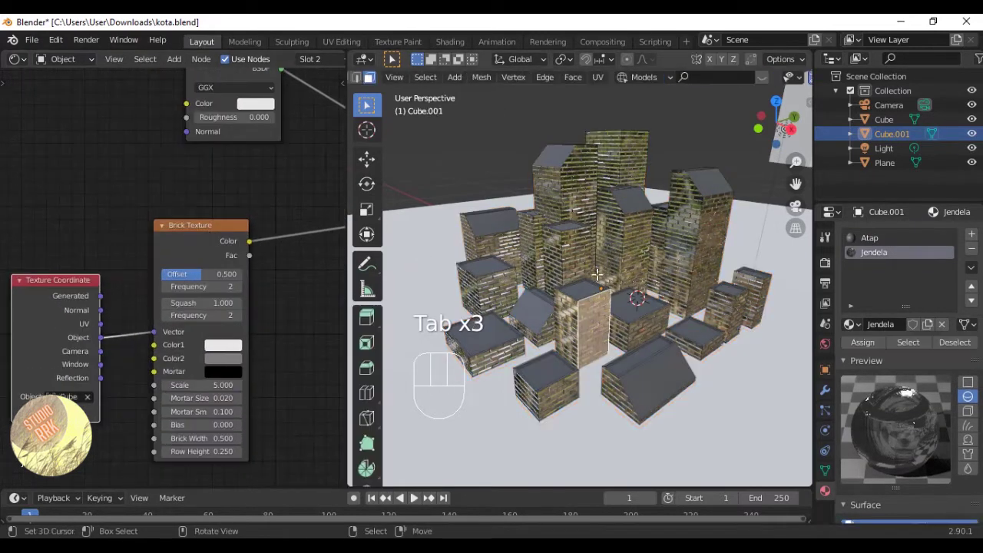
key("ctrl+z")
key("ctrl+z")
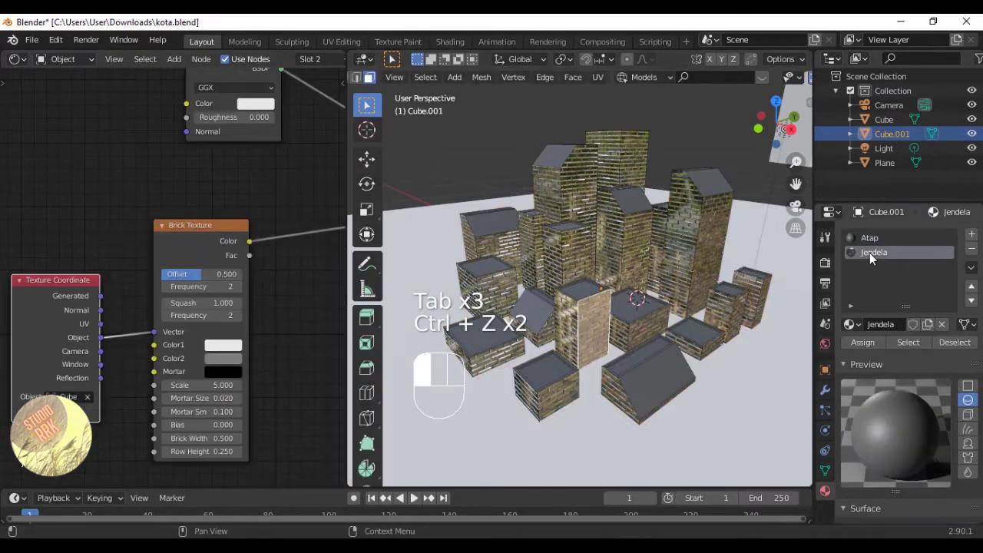
key("Tab")
key("Tab")
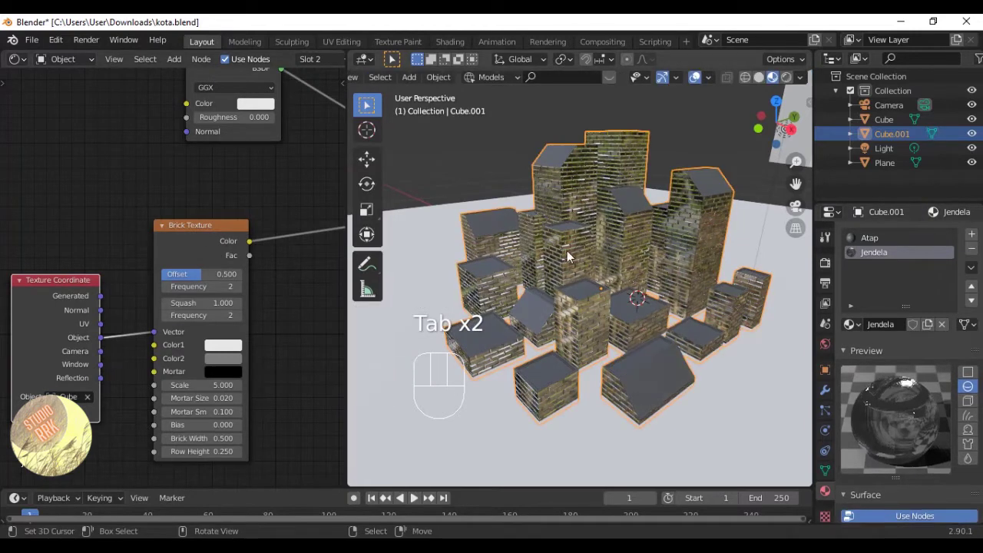
Set the Brick Texture's Offset to 0 in the Jendela material so the bricks align in columns.
middle_click_drag(176, 226, 126, 216)
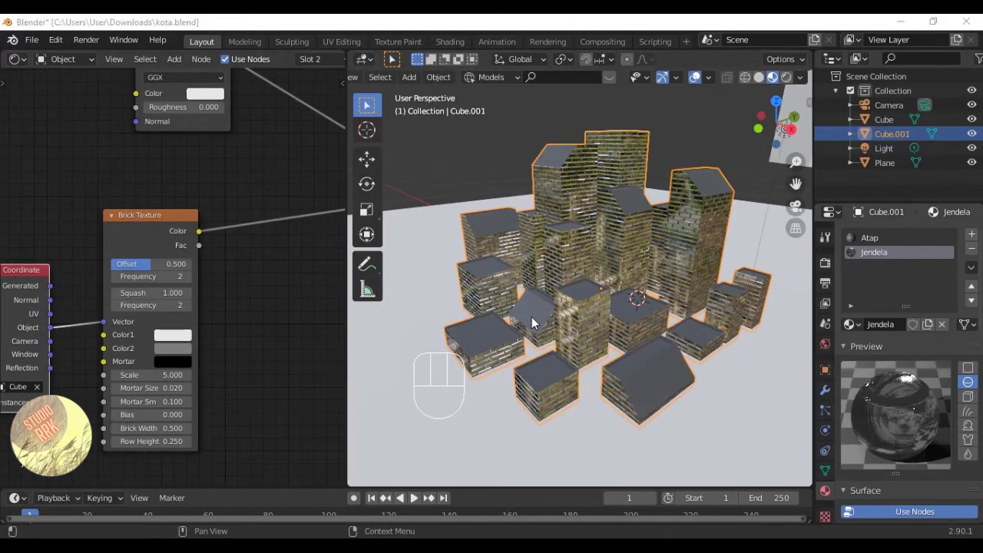
left_click(158, 265)
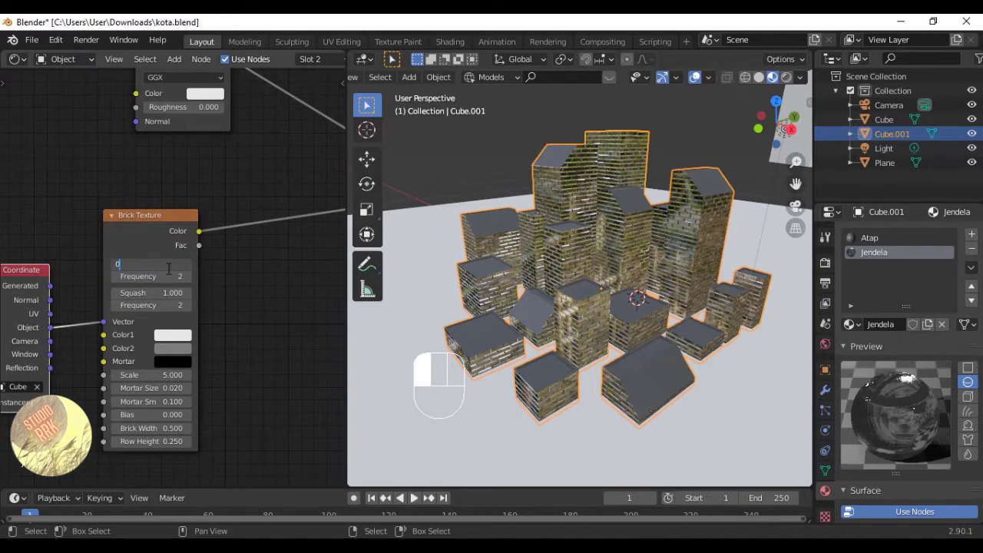
key("Return")
Select the reference cube, rescale it to adjust the aligned brick pattern, deselect it, and save the file.
scroll(687, 232, "down", 8)
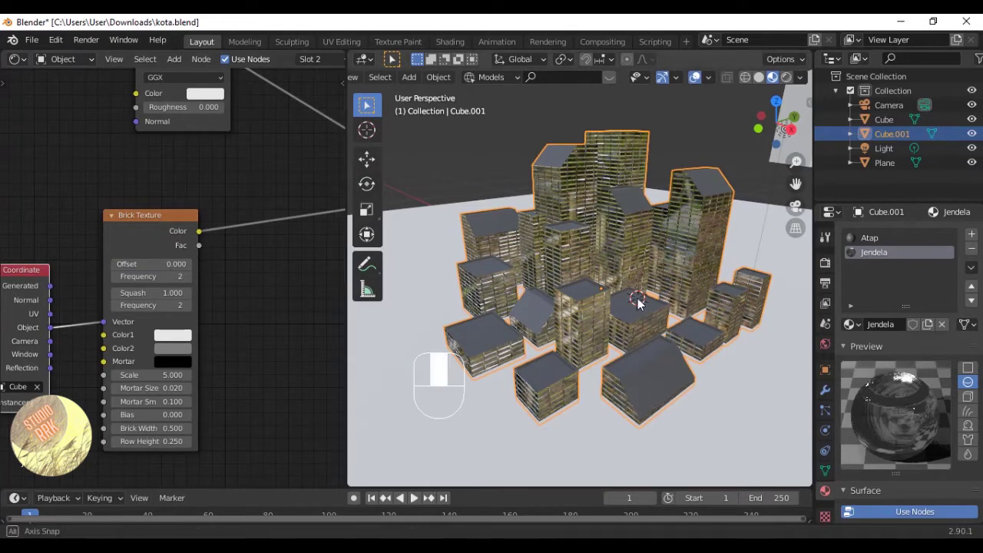
left_click(706, 218)
scroll(695, 261, "up", 4)
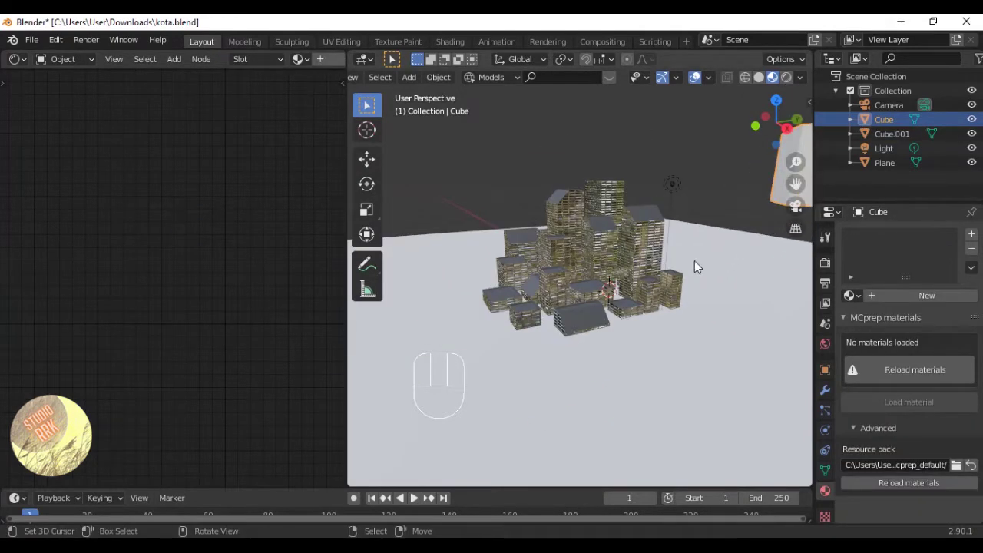
key("s")
left_click(716, 239)
key("a")
scroll(709, 239, "up", 5)
middle_click_drag(710, 239, 614, 248)
key("ctrl+s")
Insert a MixRGB node on the buildings' Jendela link between Brick Texture Color and Material Output Displacement, and save the file.
key("KP_0")
left_click(559, 271)
scroll(558, 271, "up", 5)
scroll(558, 271, "down", 2)
middle_click_drag(244, 285, 130, 329)
key("shift+a")
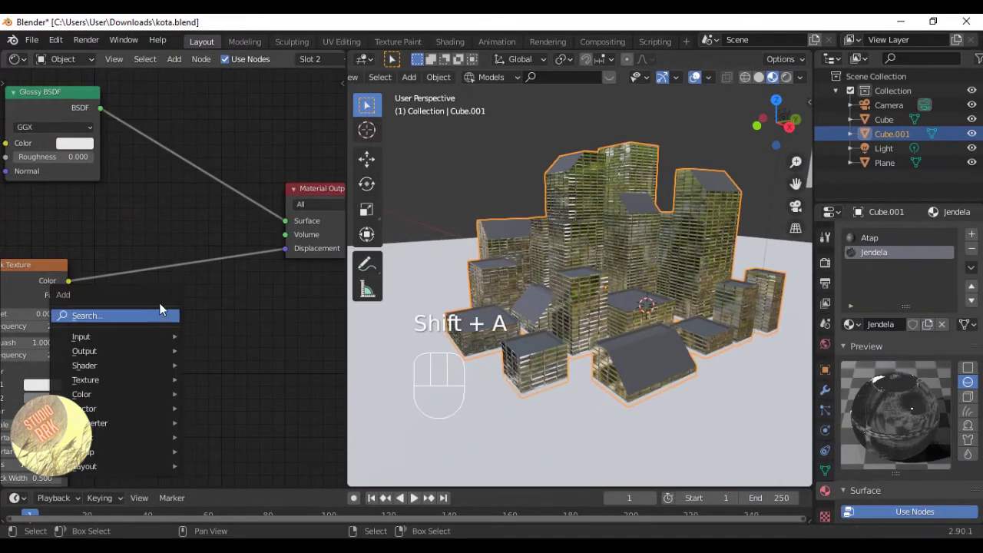
left_click(141, 315)
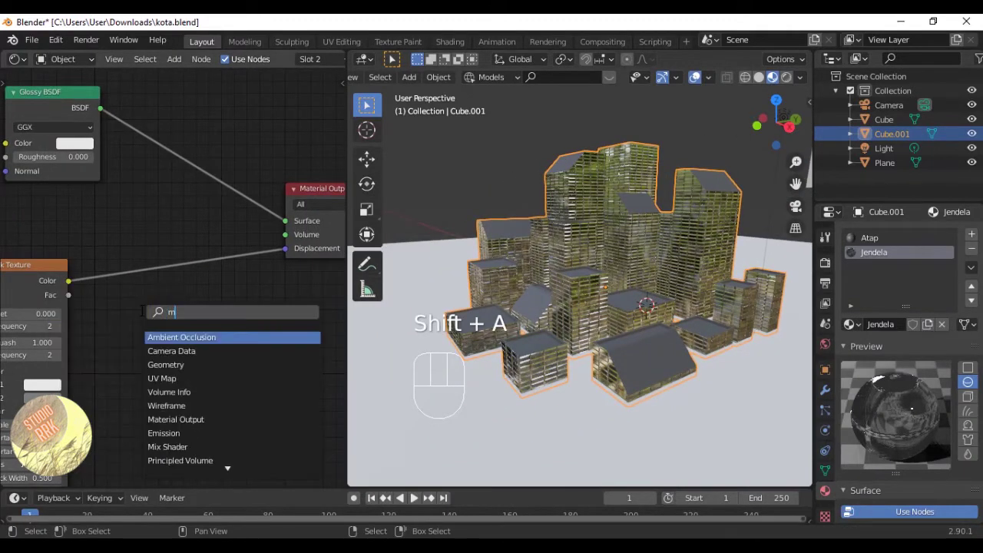
type("mi")
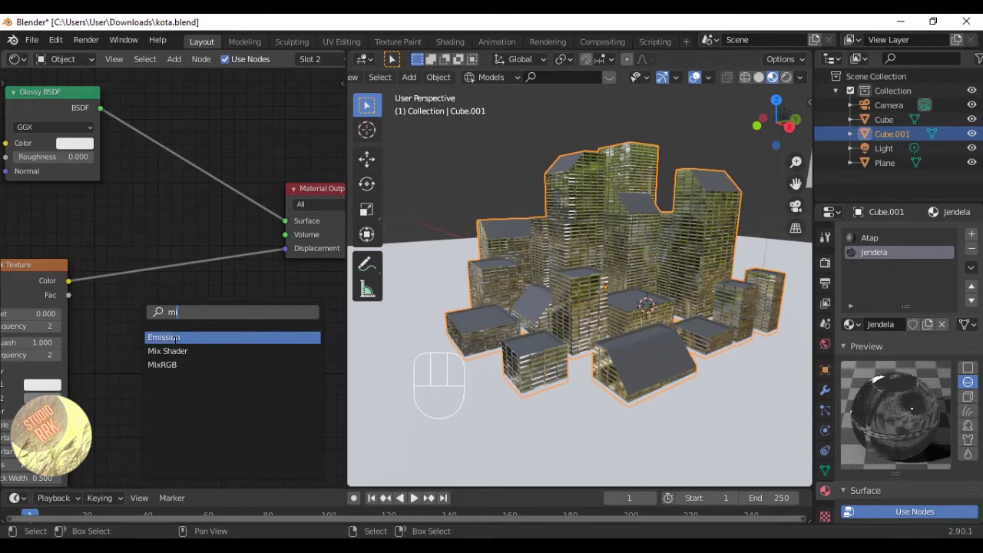
left_click(172, 364)
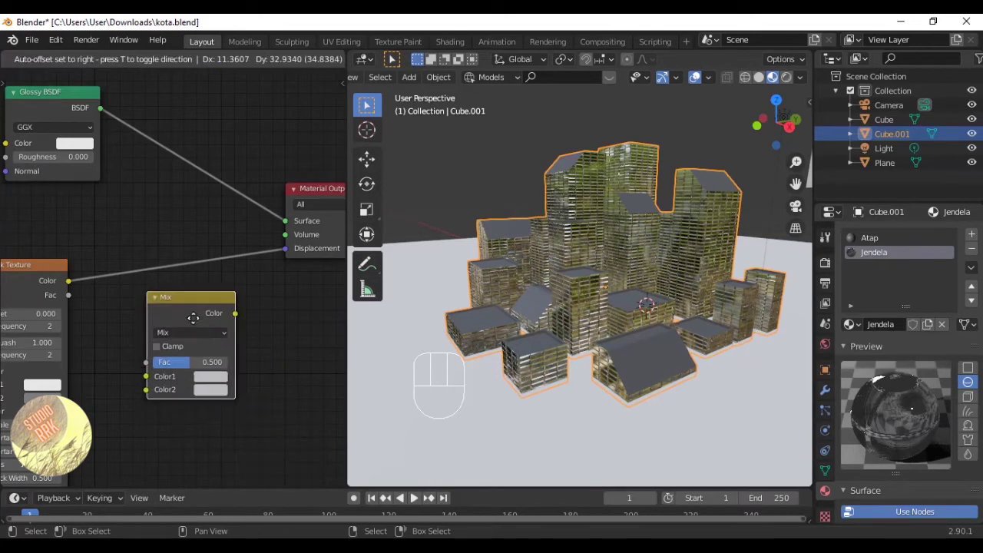
left_click(205, 288)
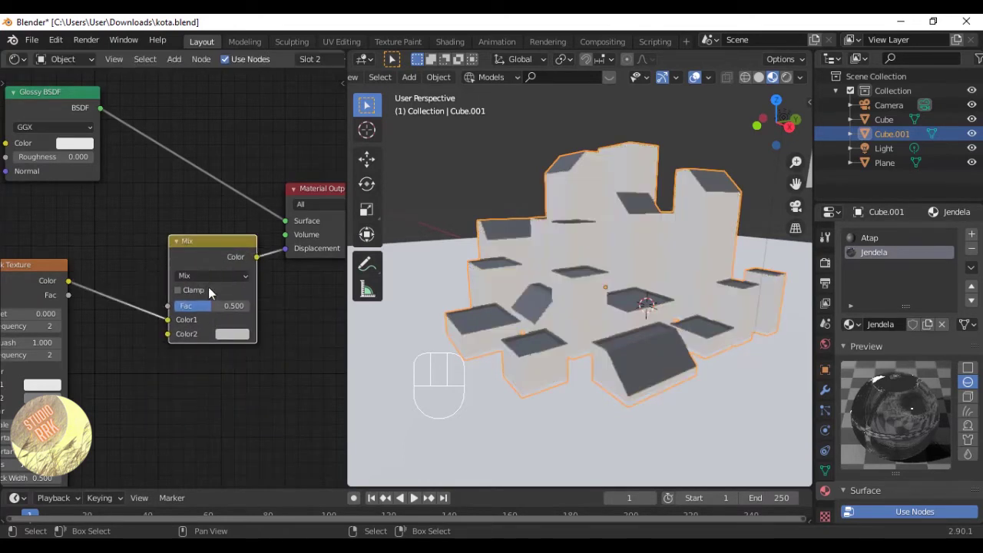
middle_click_drag(234, 370, 215, 341)
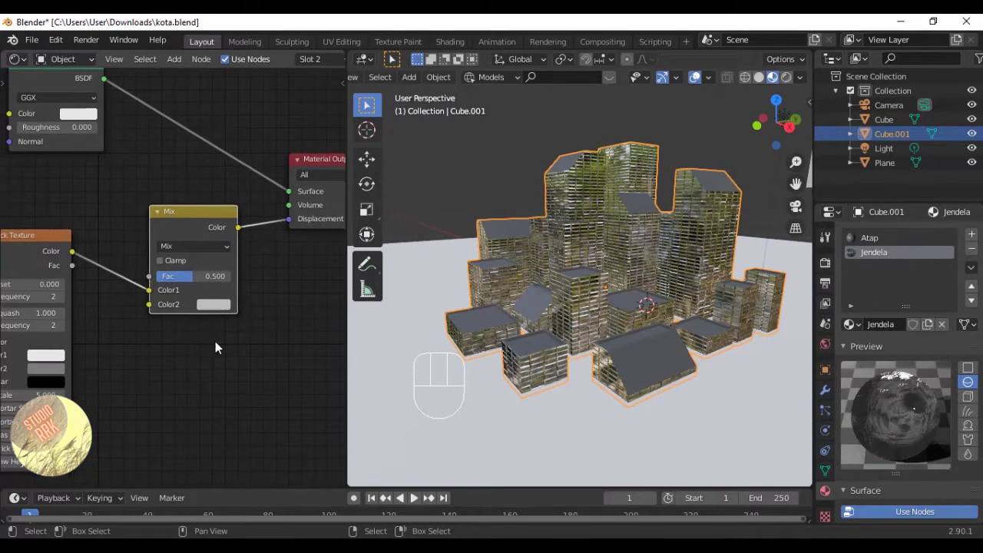
key("ctrl+s")
Move the Mix and Material Output nodes farther from the Brick Texture to make room for another texture node.
key("shift+a")
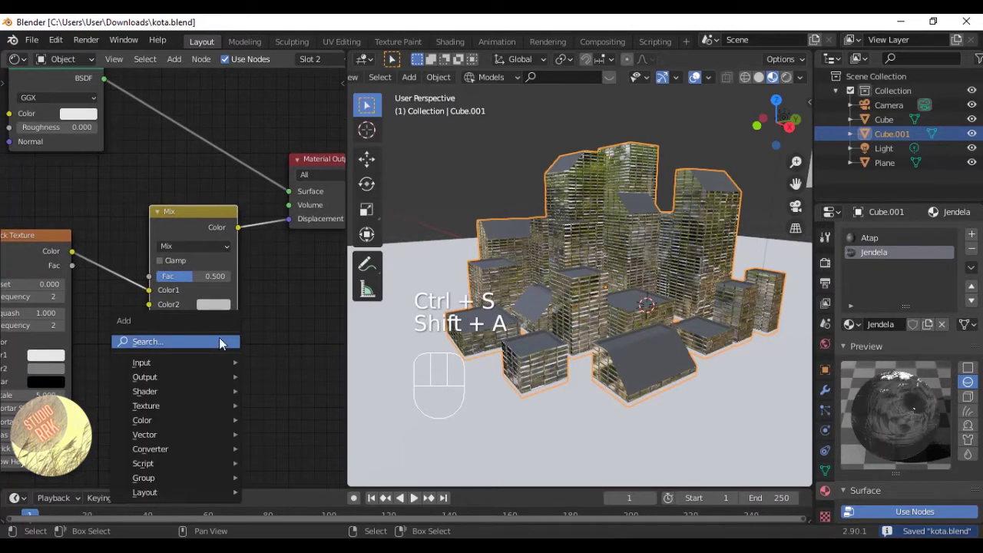
scroll(204, 366, "down", 3)
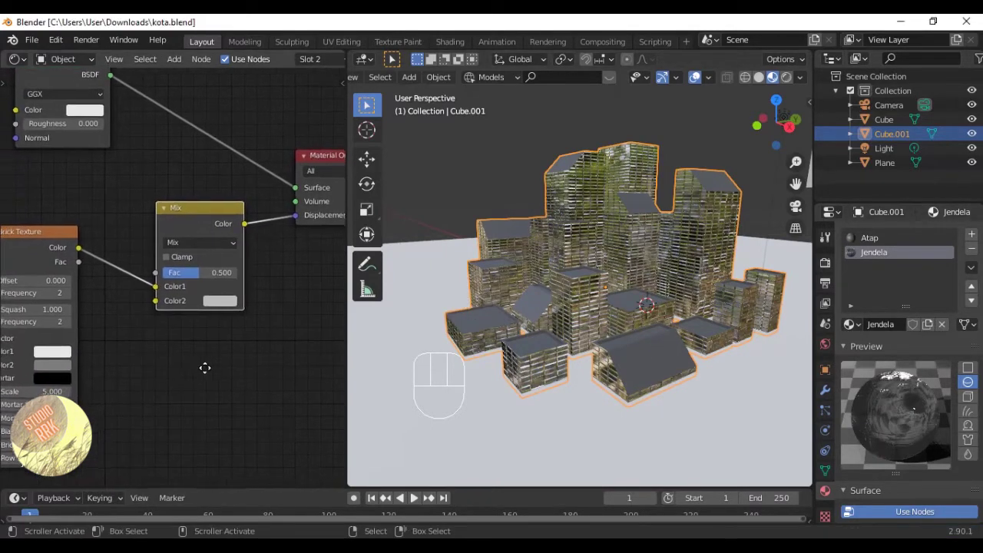
left_click(278, 211)
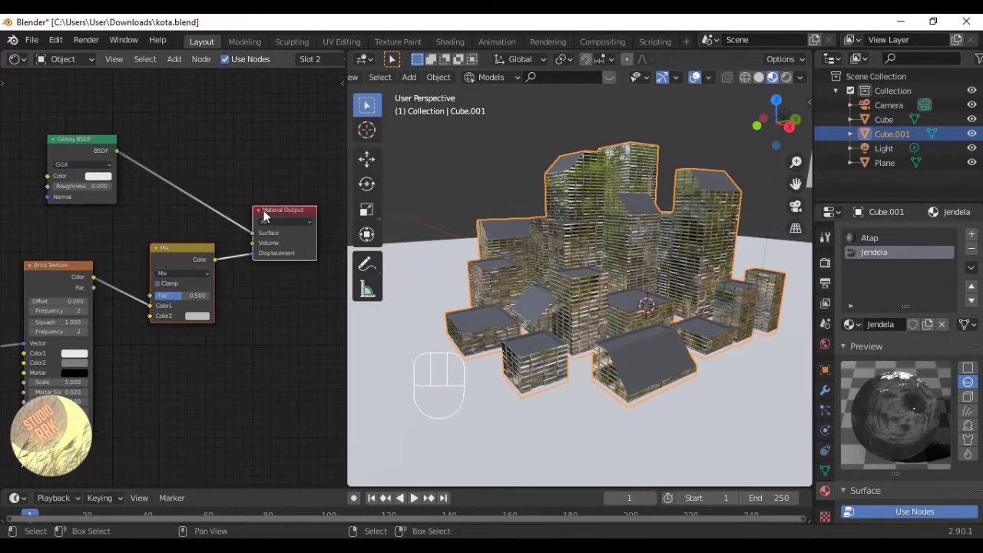
left_click_drag(264, 211, 390, 184)
middle_click_drag(243, 254, 225, 252)
key("shift+a")
left_click(237, 255)
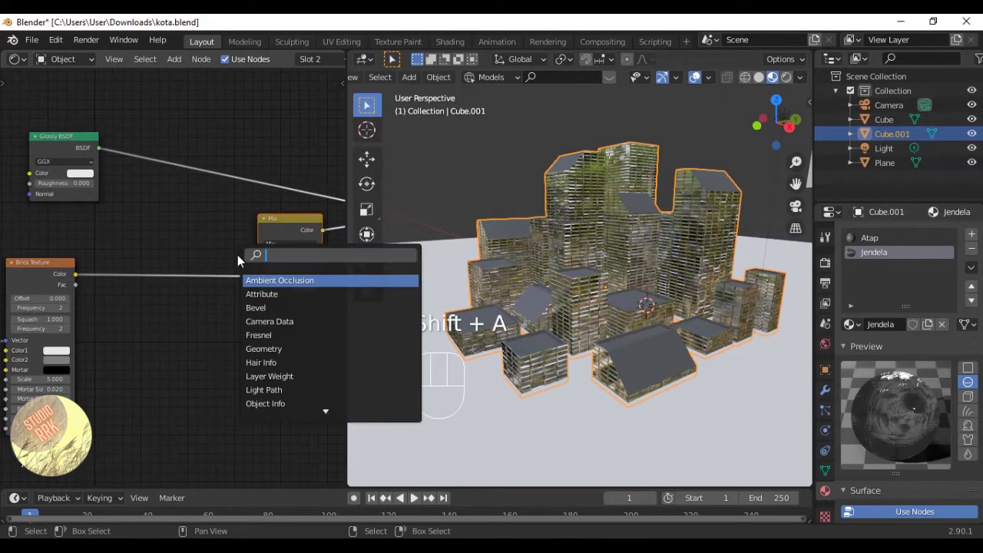
type("mus")
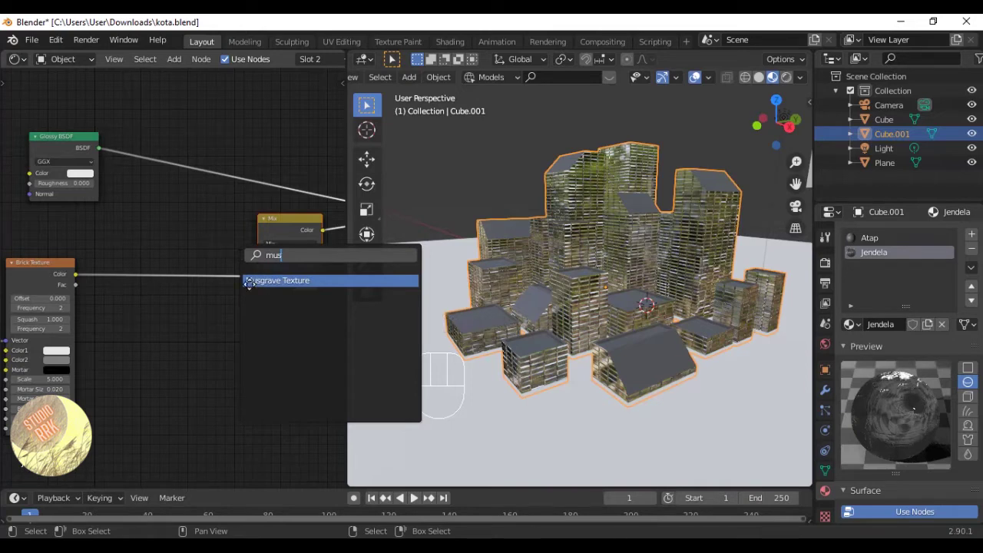
left_click(249, 281)
left_click(159, 337)
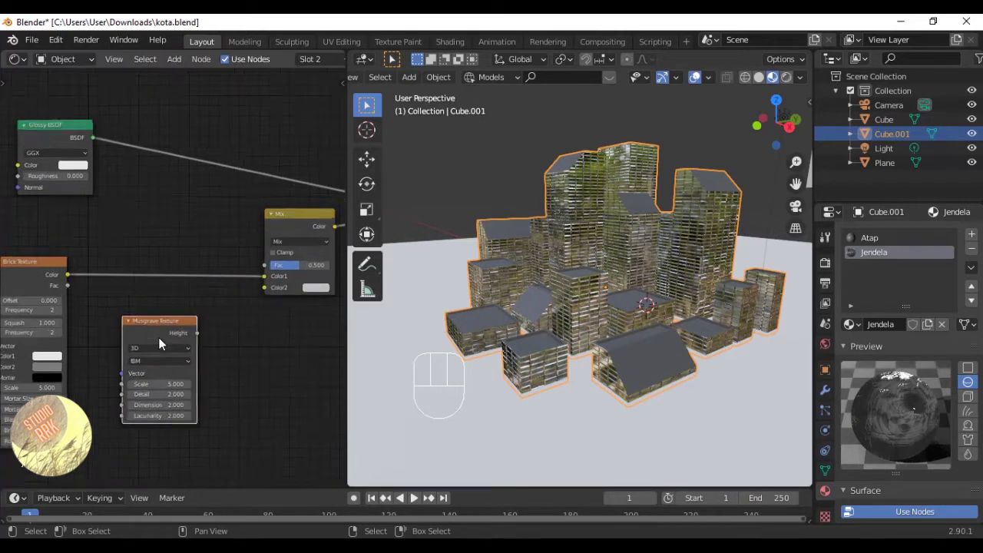
scroll(158, 337, "up", 2)
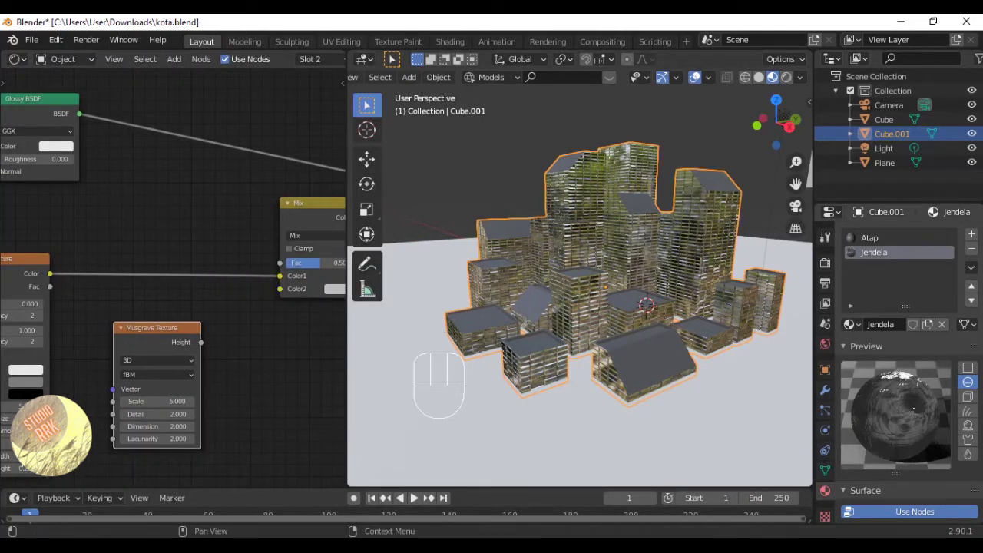
middle_click_drag(168, 372, 181, 375)
key("x")
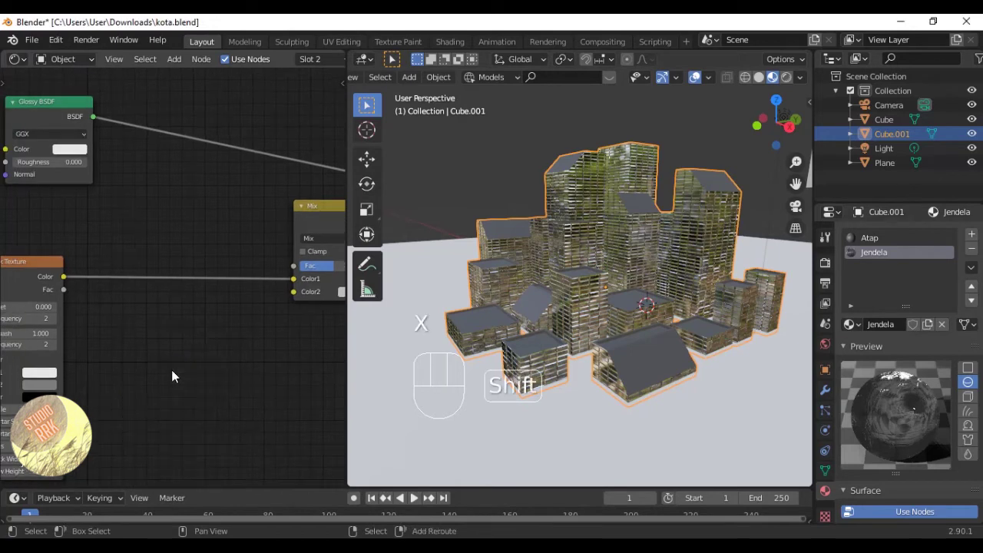
Add a Musgrave Texture node below the Brick Texture link, connect its Height to the Mix node's Color2, and save the file.
key("shift+a")
mouse_move(166, 437)
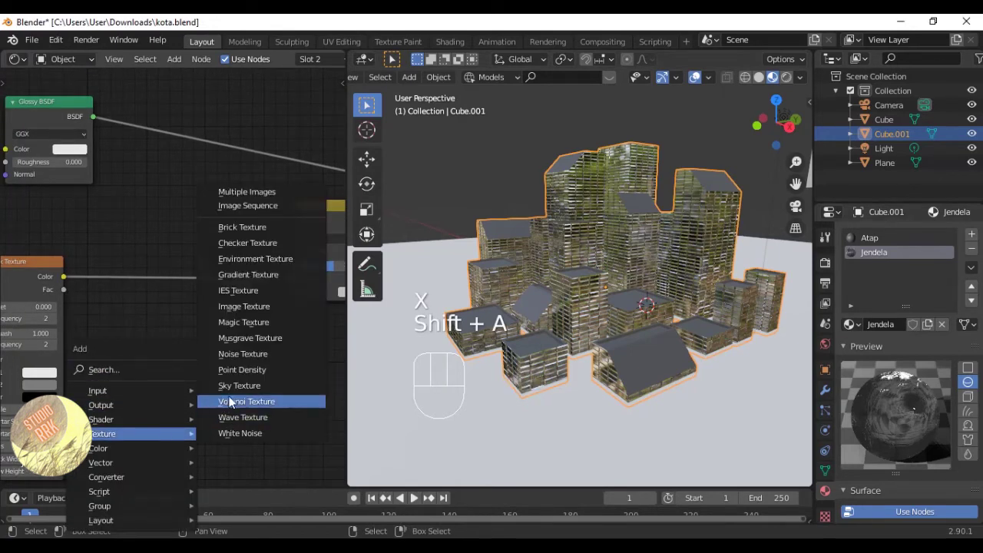
left_click(238, 340)
left_click(127, 341)
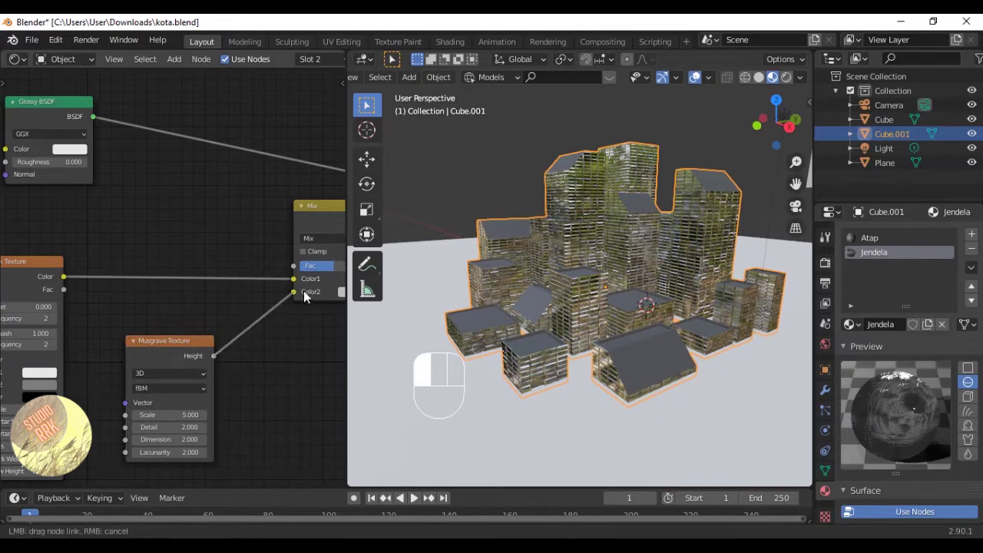
left_click_drag(304, 290, 303, 291)
key("ctrl+s")
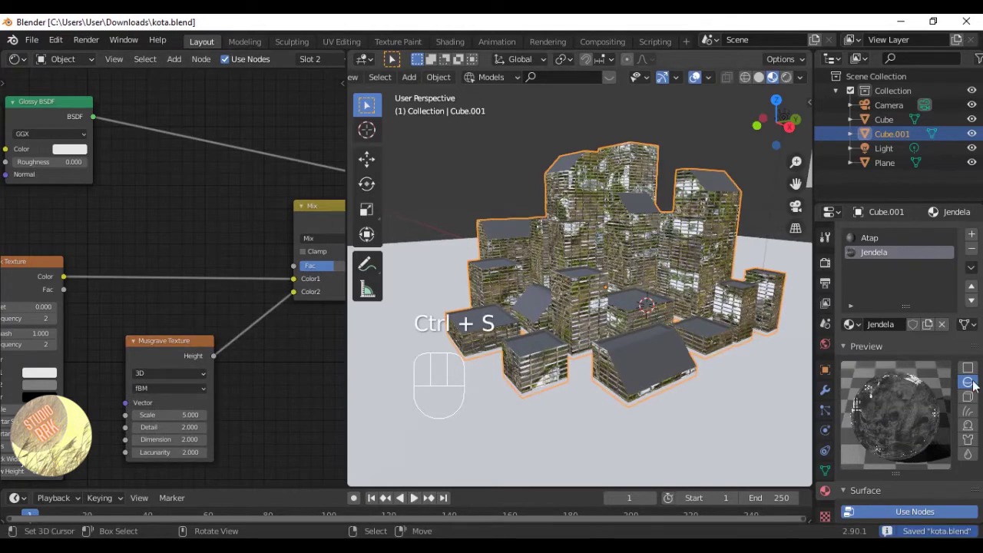
Set the Mix node's Fac to 0 and save the file.
middle_click_drag(247, 305, 95, 305)
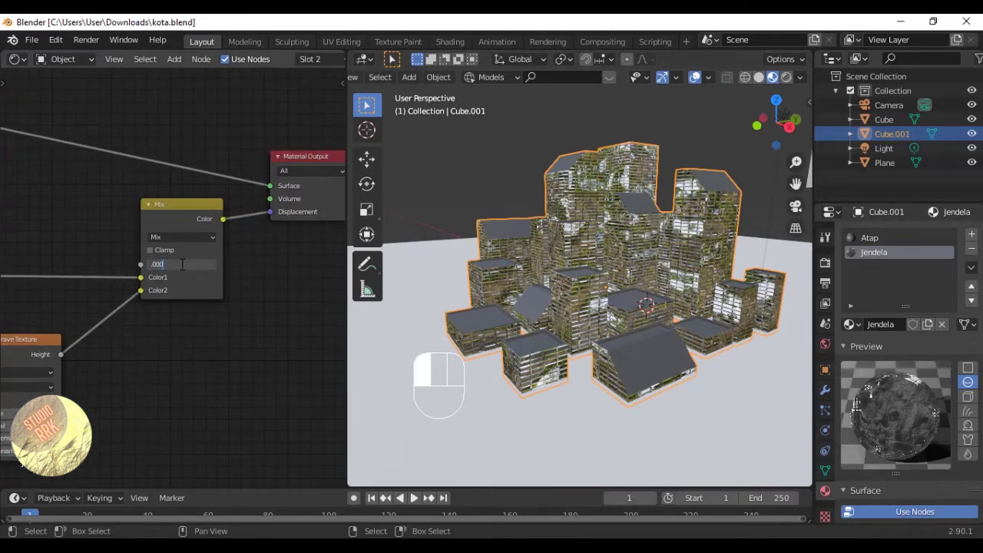
key("Return")
key("ctrl+s")
Set the Musgrave Texture's Scale to 40, inspect a building's wall up close, and save the file.
scroll(109, 360, "up", 2)
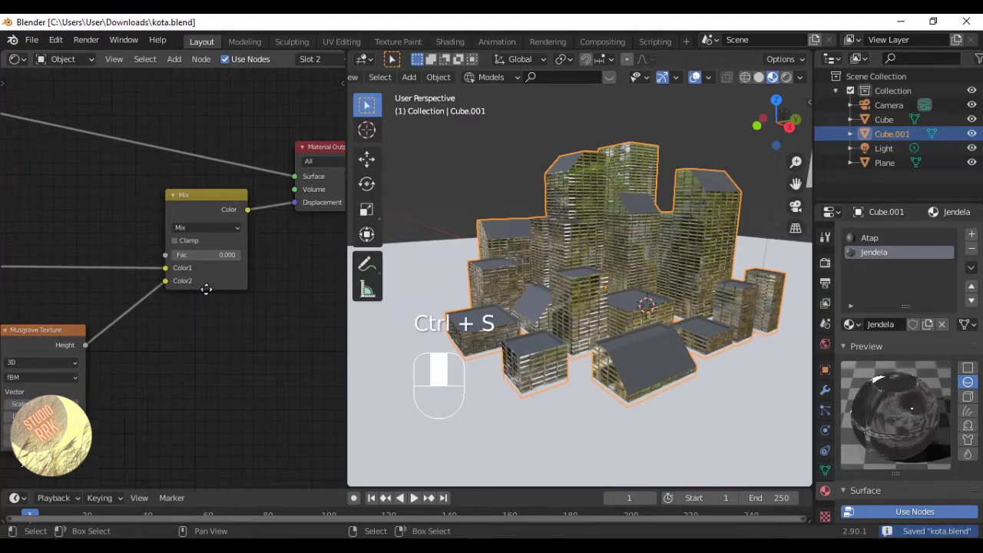
left_click(109, 384)
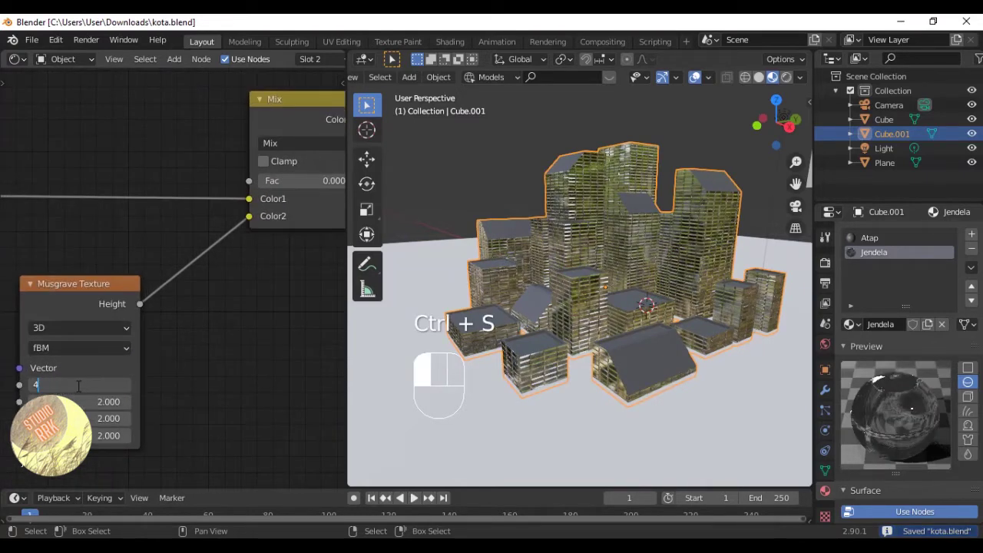
type("40")
key("Return")
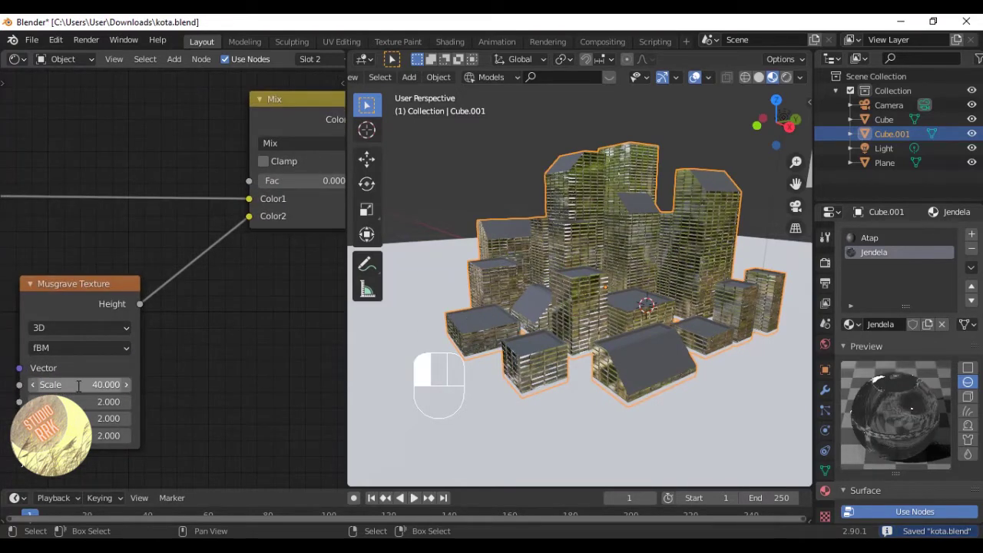
scroll(716, 243, "up", 7)
scroll(676, 234, "down", 4)
middle_click_drag(672, 231, 669, 205)
key("ctrl+s")
Set the Musgrave Texture's Scale to 45.
left_click(111, 384)
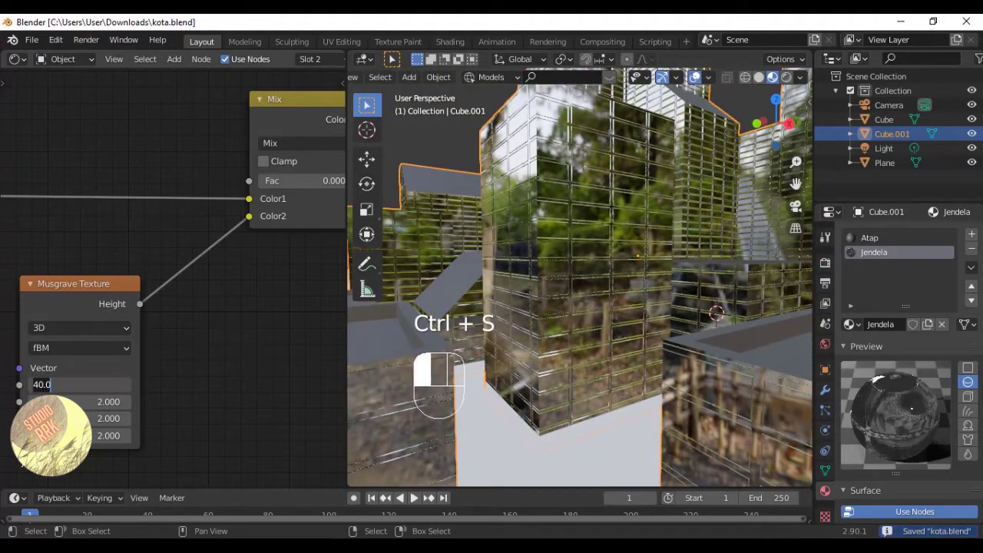
type("45")
key("Return")
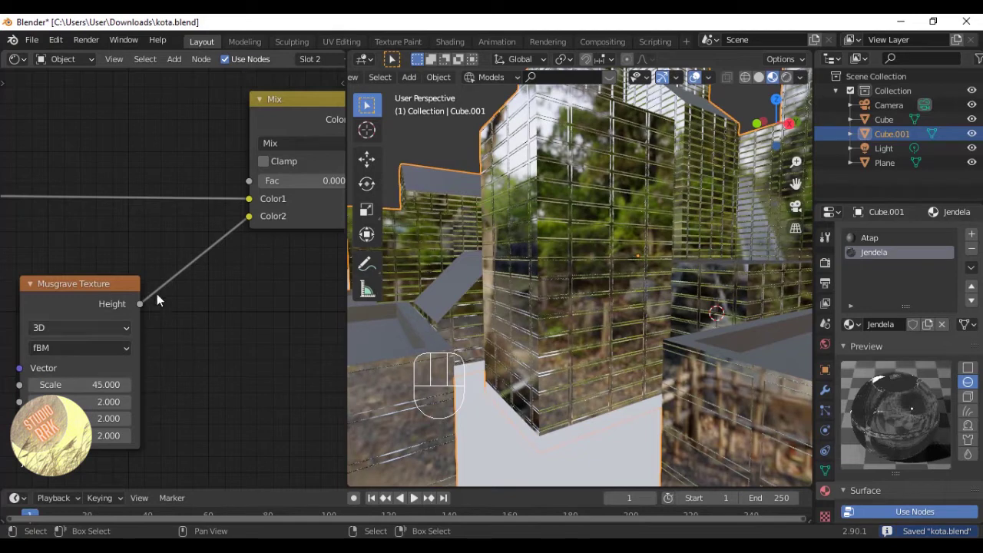
Set the Mix node's Fac to 0.001 to blend in the Musgrave Texture slightly.
middle_click_drag(245, 232, 205, 254)
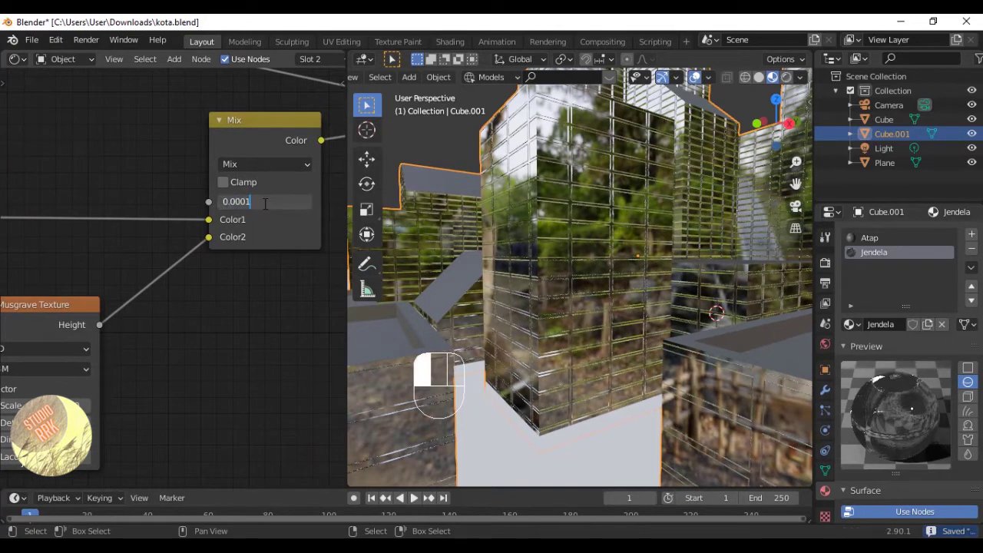
type("1")
key("Return")
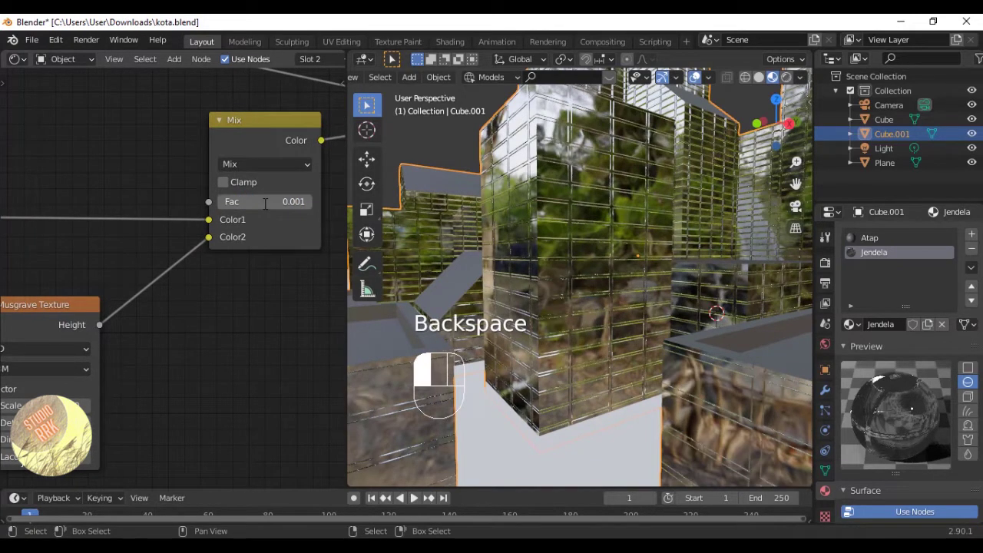
Inspect the buildings' window walls up close and from a distance, and save the file.
middle_click_drag(460, 223, 512, 196)
key("a")
scroll(533, 188, "up", 4)
key("ctrl+s")
scroll(512, 196, "down", 5)
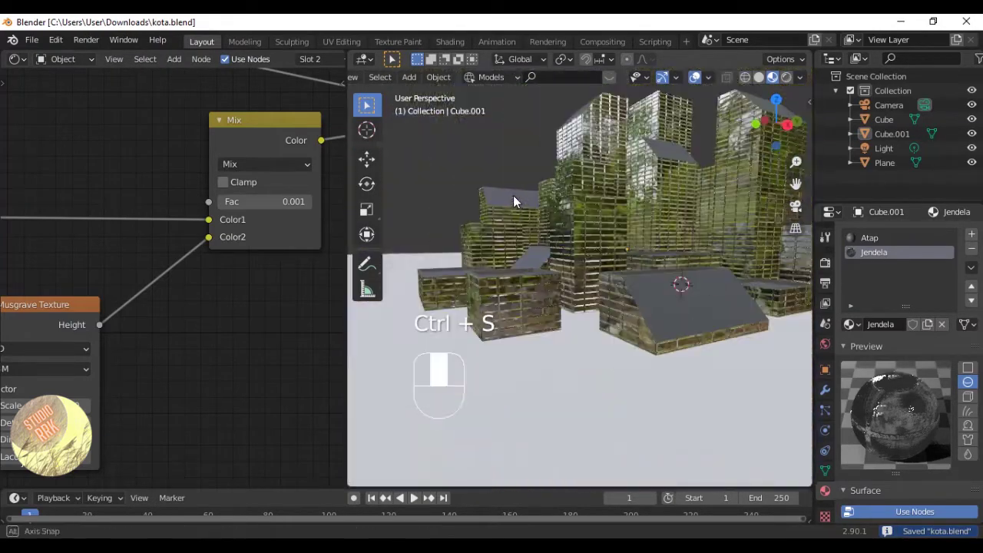
scroll(486, 201, "up", 5)
scroll(491, 197, "up", 5)
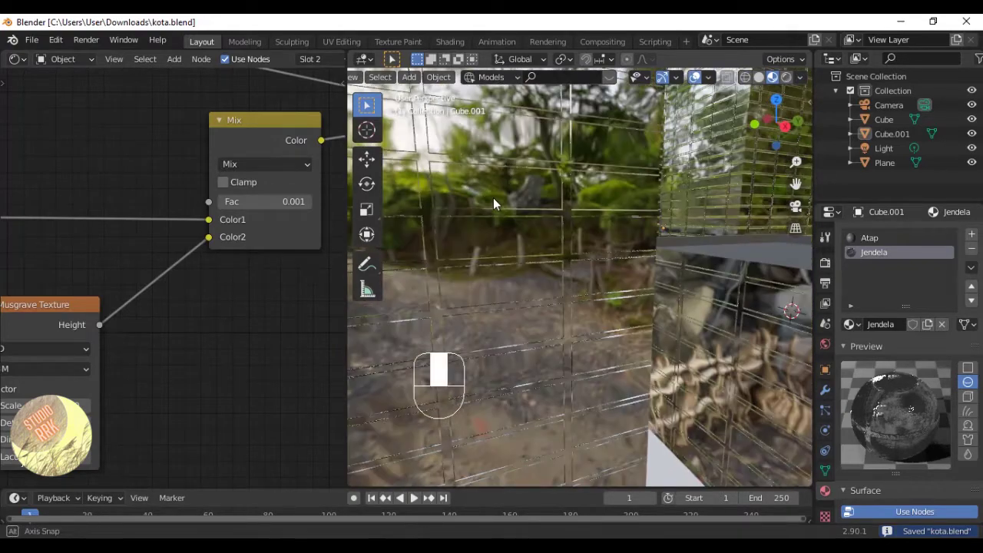
key("KP_0")
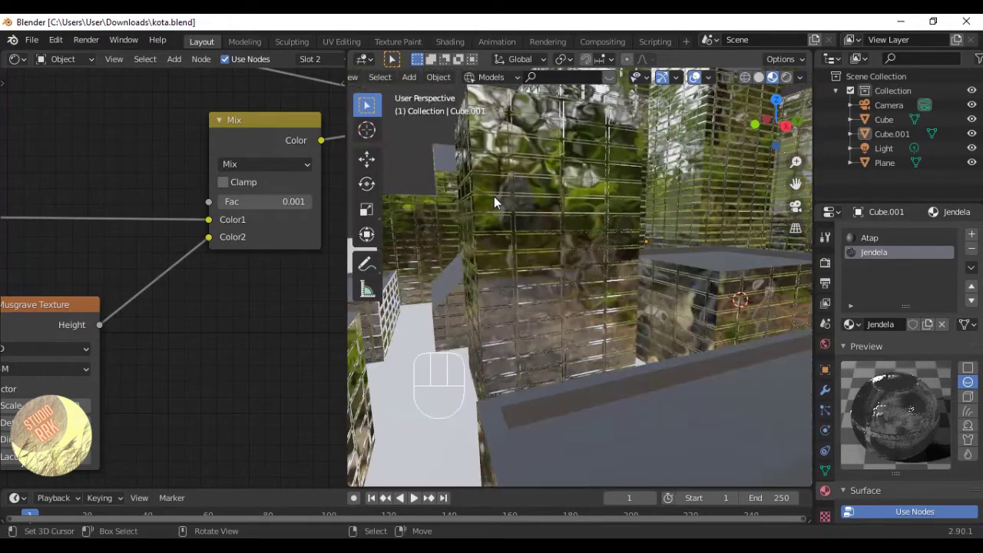
key("KP_9")
scroll(490, 160, "up", 6)
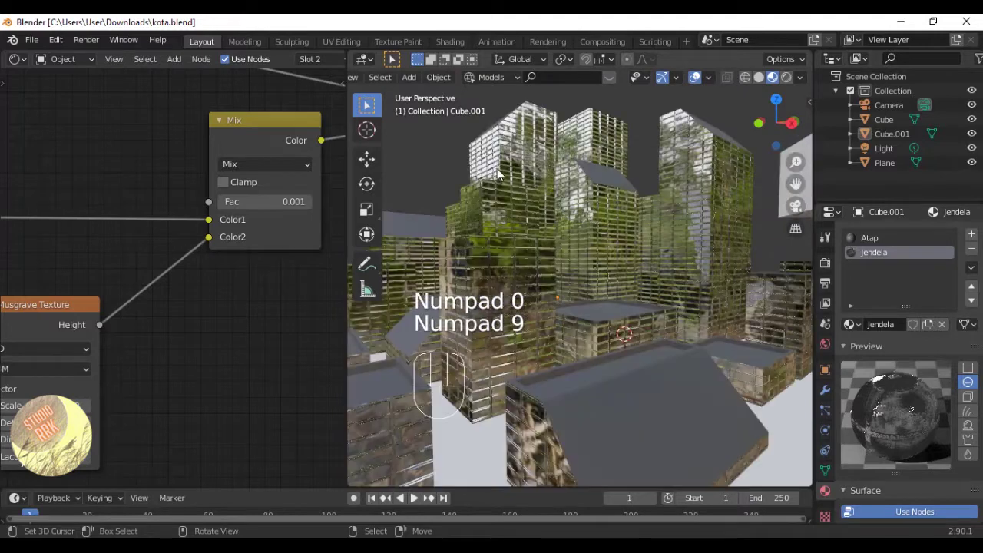
scroll(490, 160, "down", 3)
key("ctrl+s")
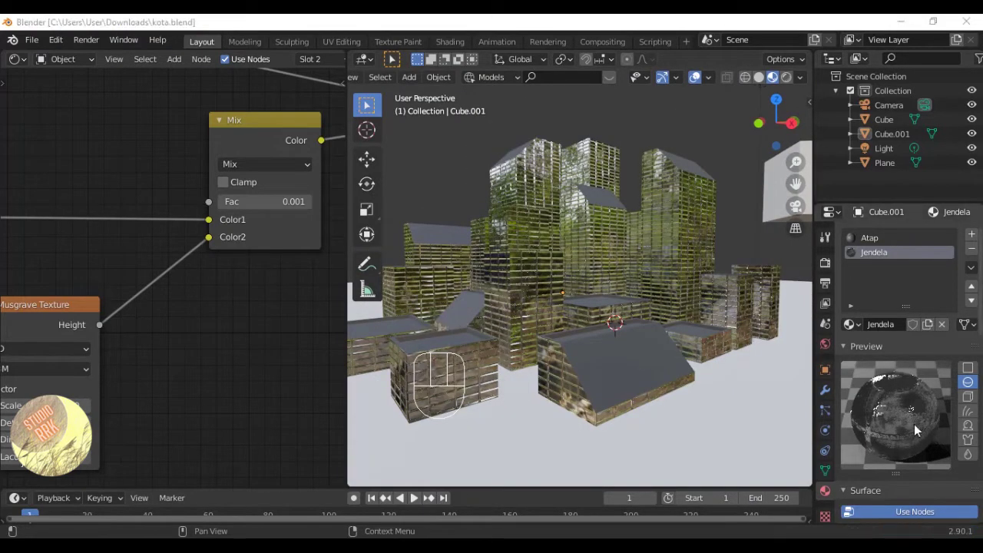
Bring the image file texture building2.jpg into the Jendela material's node graph, above the Glossy BSDF.
middle_click_drag(668, 262, 590, 327)
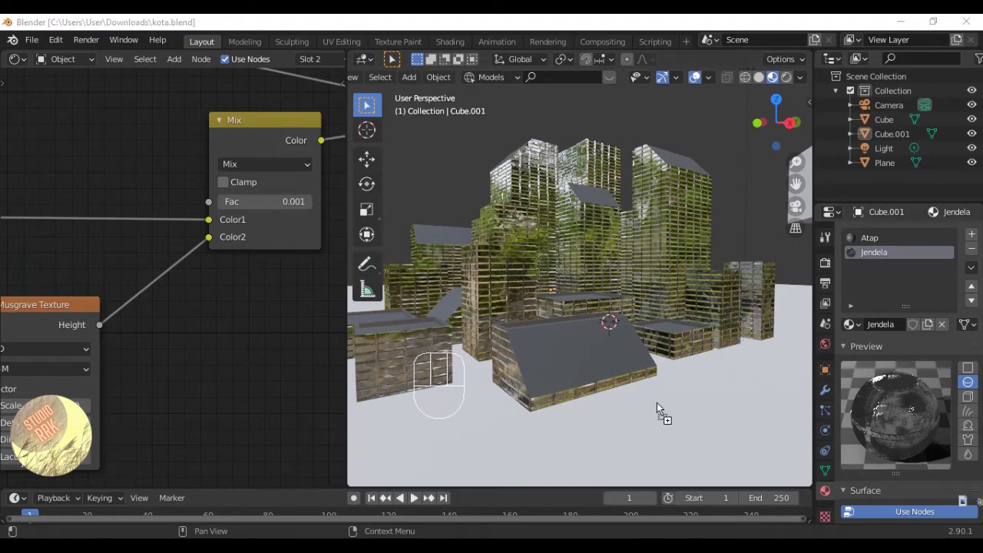
left_click_drag(175, 158, 147, 148)
scroll(147, 147, "down", 5)
middle_click_drag(164, 153, 205, 242)
left_click_drag(217, 285, 138, 466)
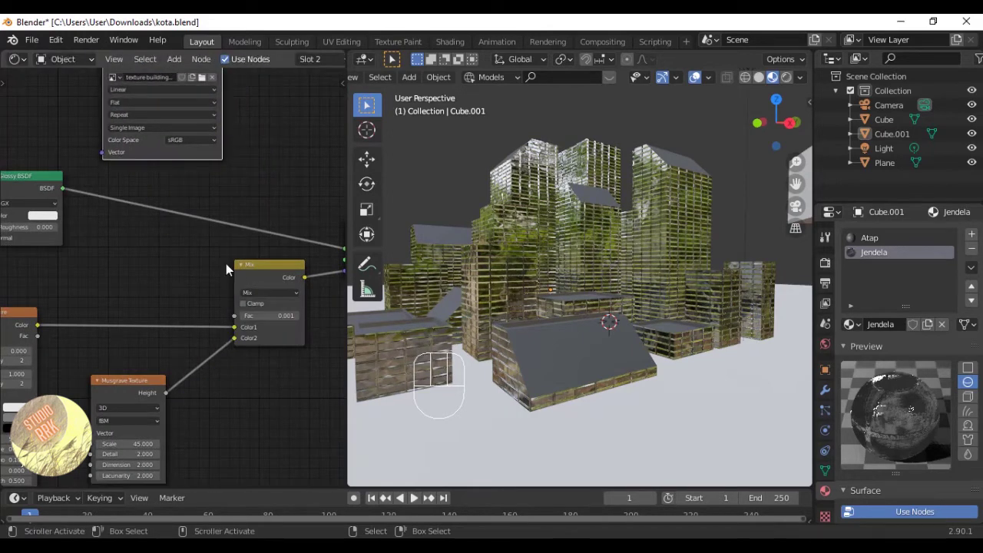
middle_click_drag(234, 260, 252, 309)
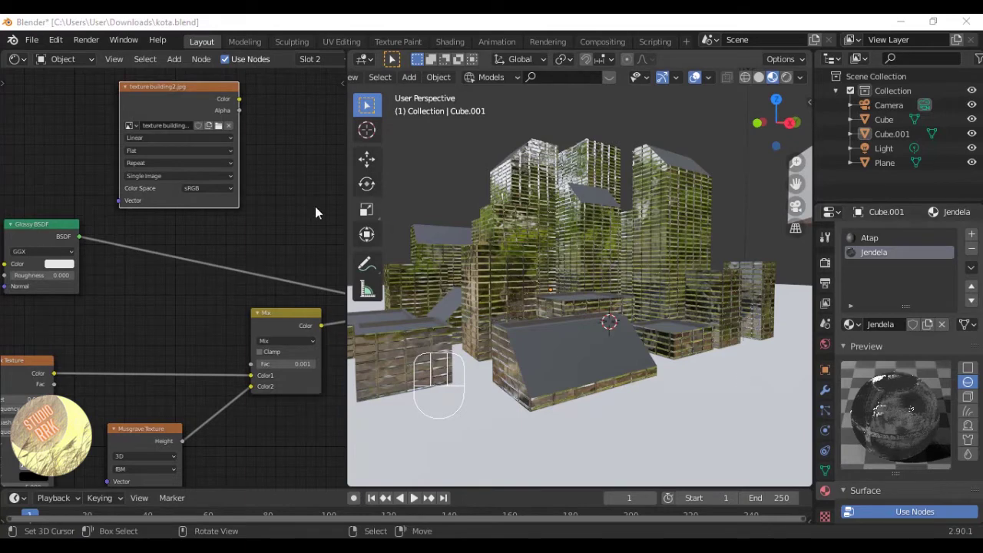
Insert an Add Shader node into the link between the Glossy BSDF and the Material Output's Surface.
middle_click_drag(264, 250, 266, 312)
scroll(260, 303, "down", 1)
key("shift+a")
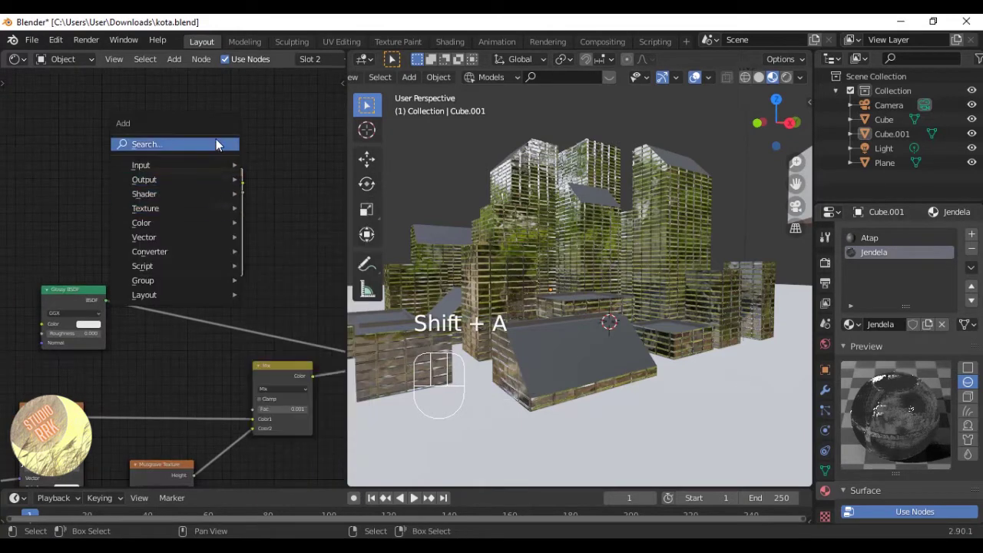
left_click(214, 143)
type("add")
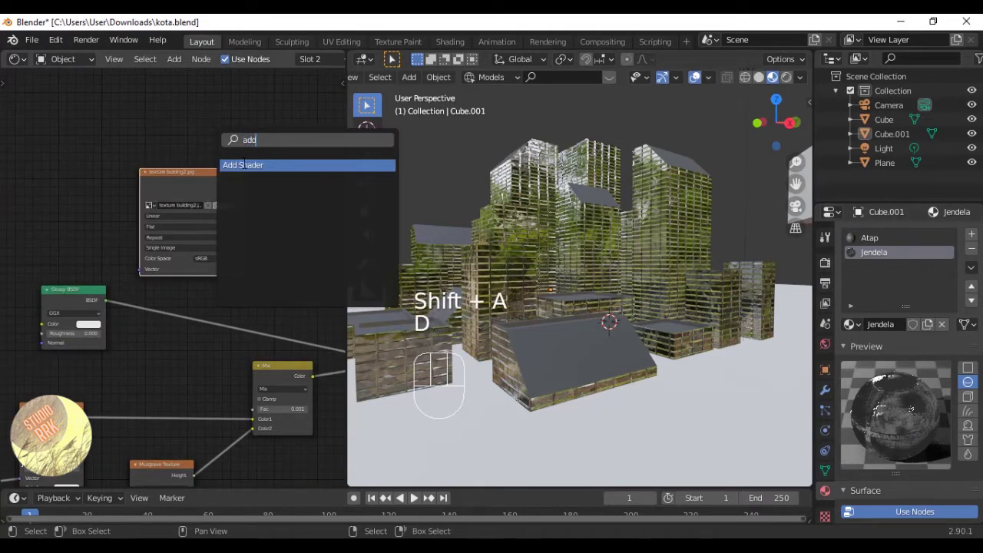
key("Return")
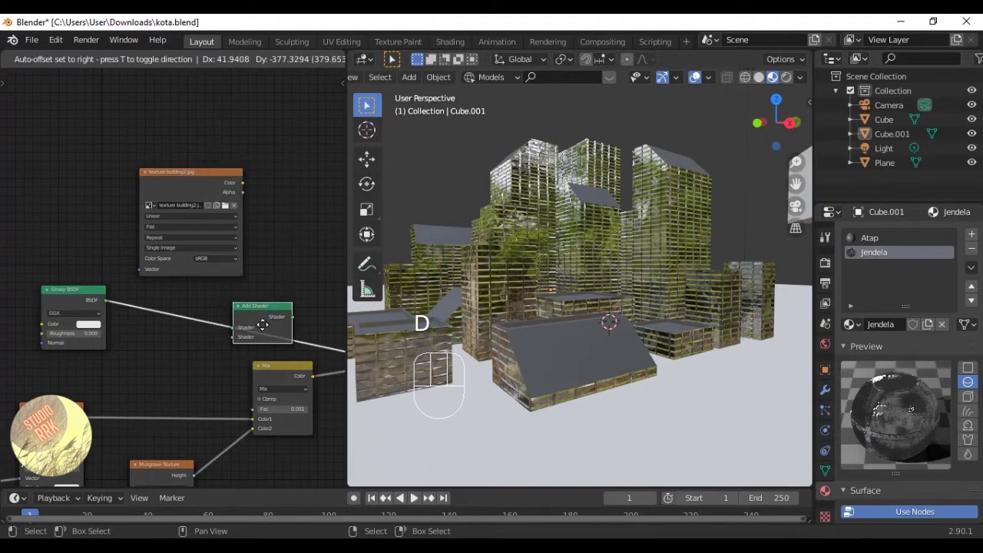
left_click(261, 323)
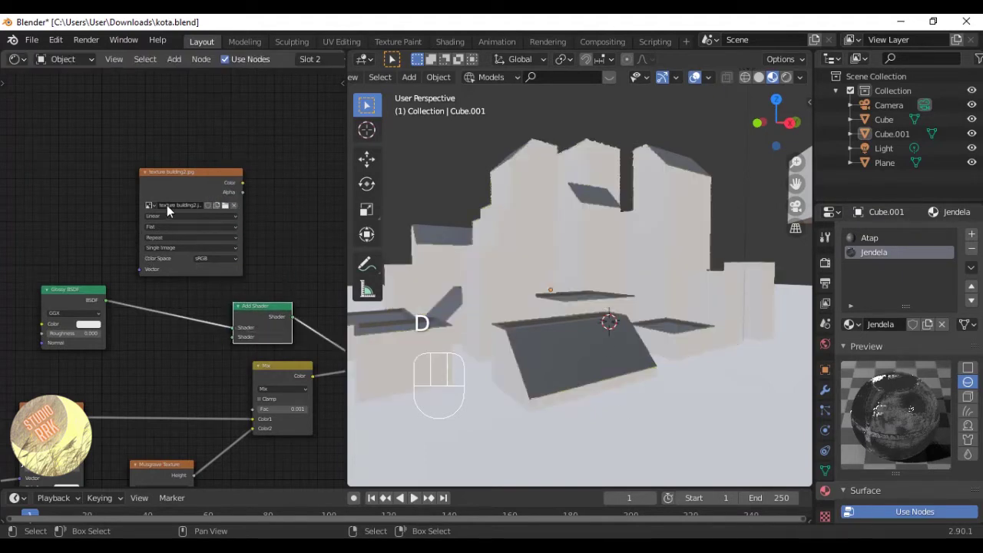
Connect the building image texture's Color output to the second Shader input of the Add Shader, and save the file.
left_click_drag(197, 178, 135, 171)
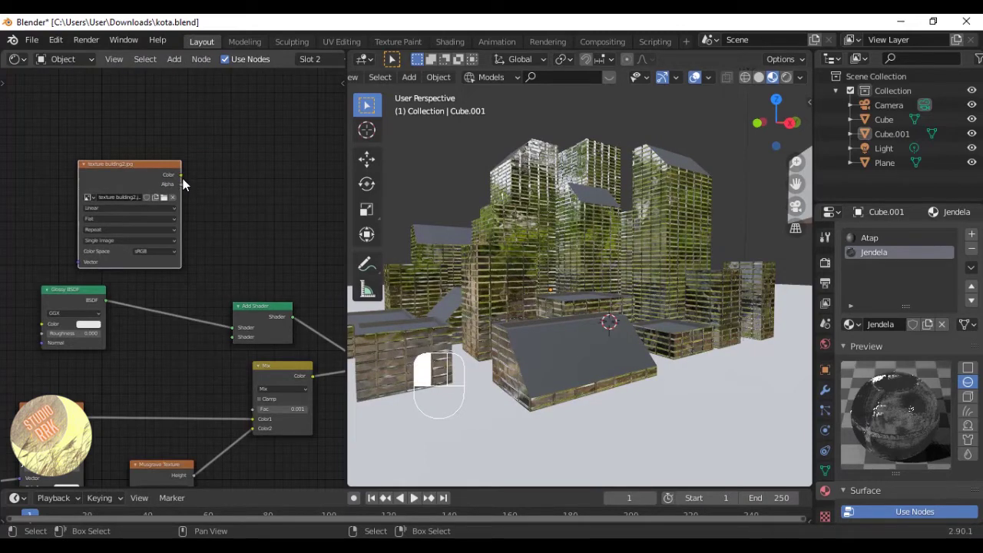
left_click_drag(231, 345, 232, 340)
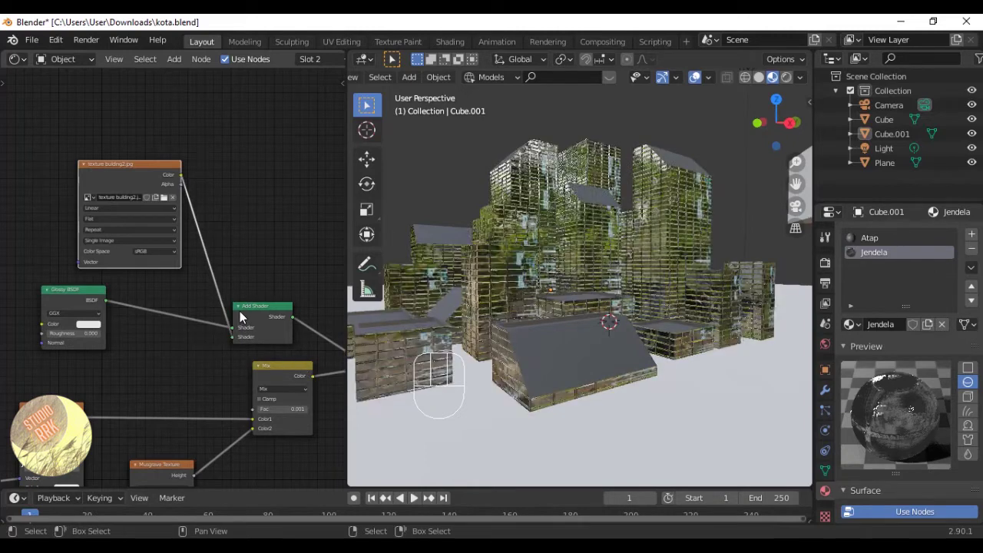
scroll(240, 311, "left", 2, "ctrl")
key("ctrl+s")
Add Mapping and Texture Coordinate nodes to the building image texture and move both clear of the Glossy BSDF.
middle_click_drag(187, 308, 240, 326)
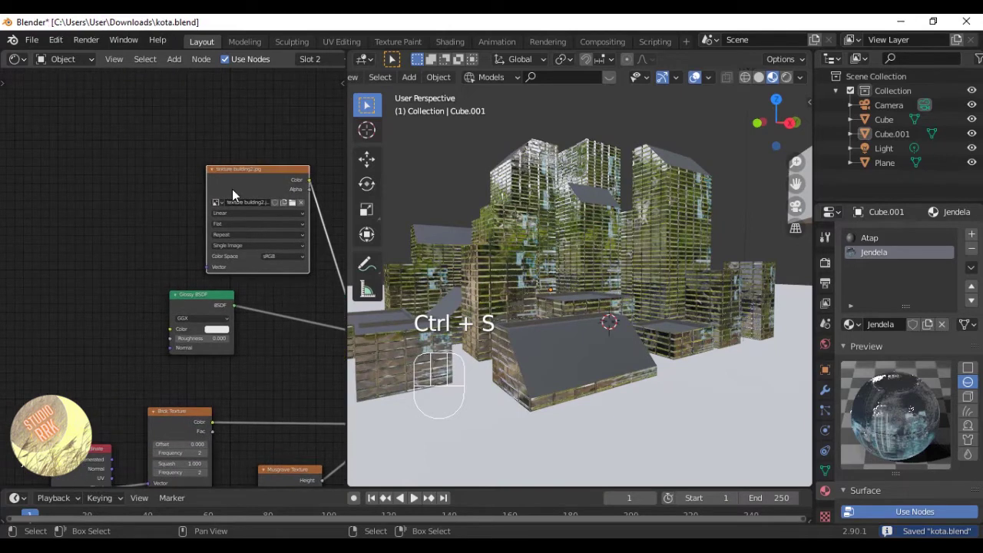
key("ctrl+t")
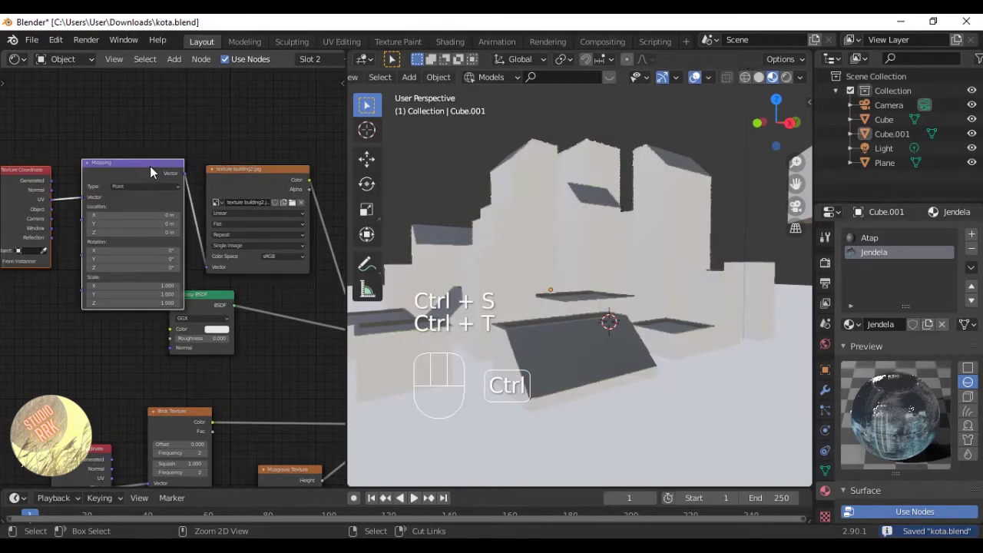
mouse_move(153, 168)
left_mouse_down()
mouse_move(131, 161)
mouse_move(139, 156)
left_mouse_up()
left_click_drag(28, 179, 23, 137)
scroll(183, 230, "down", 3)
middle_click_drag(330, 256, 204, 246)
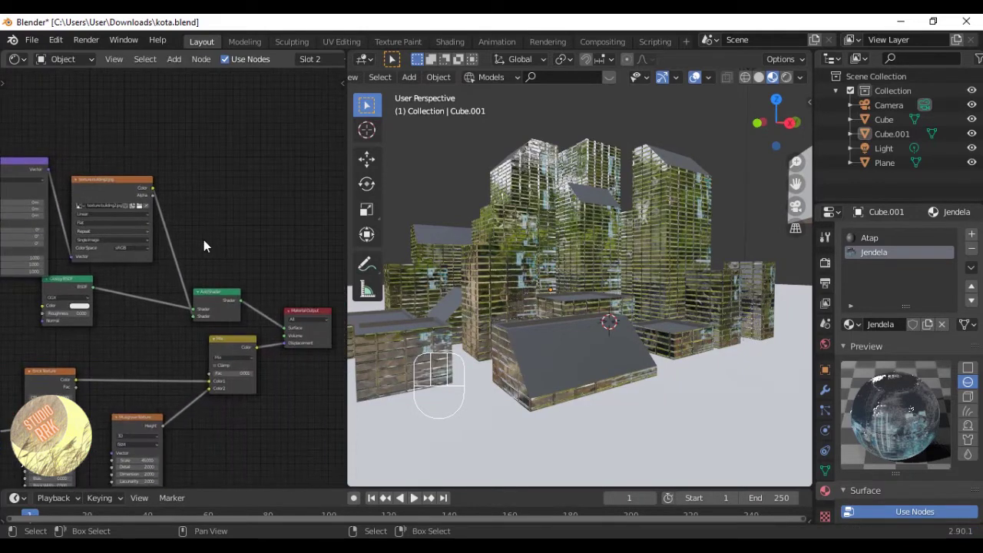
scroll(206, 247, "up", 3)
middle_click_drag(244, 291, 185, 273)
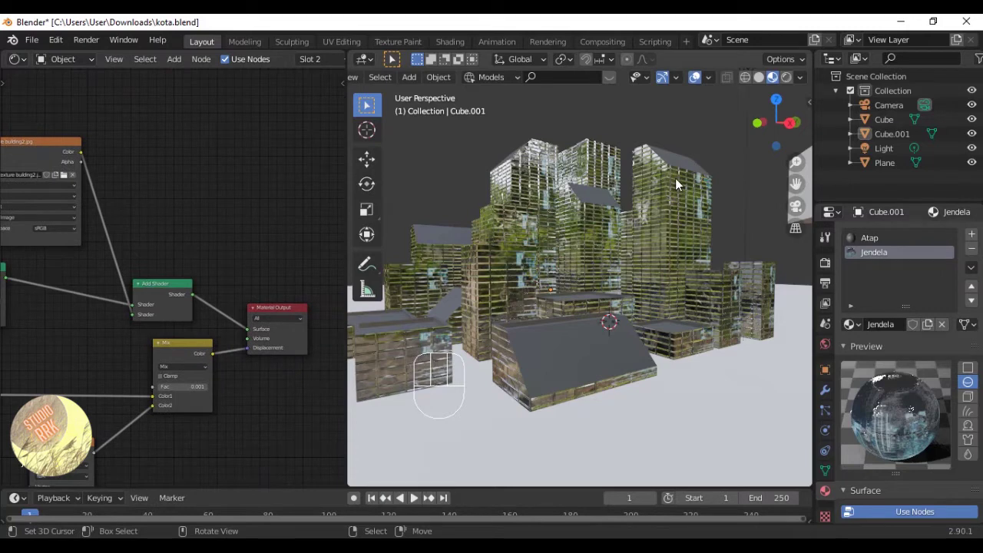
Select all faces of the city buildings in Edit Mode and switch the node editor area to the UV Editor.
left_click(675, 178)
key("Tab")
key("a")
key("a")
key("a")
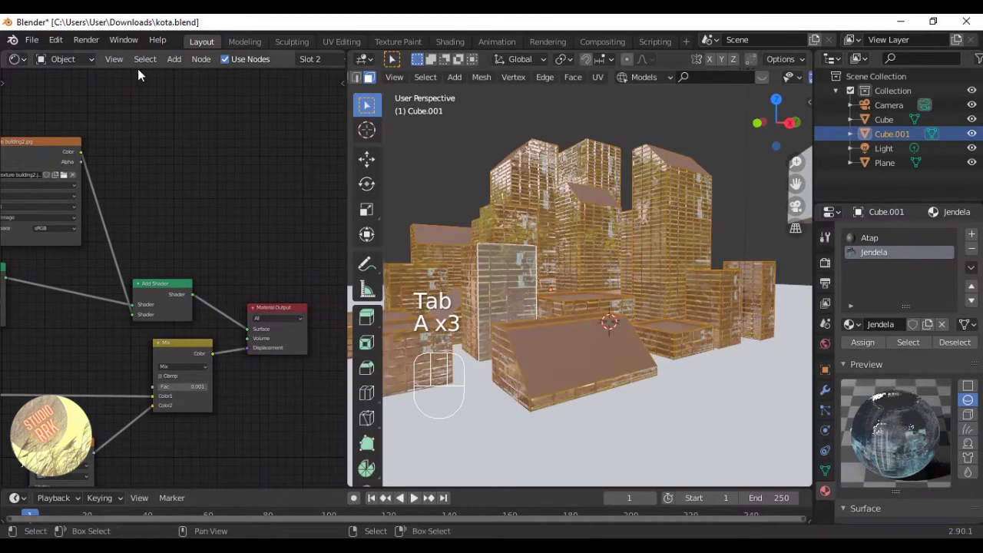
left_click(18, 59)
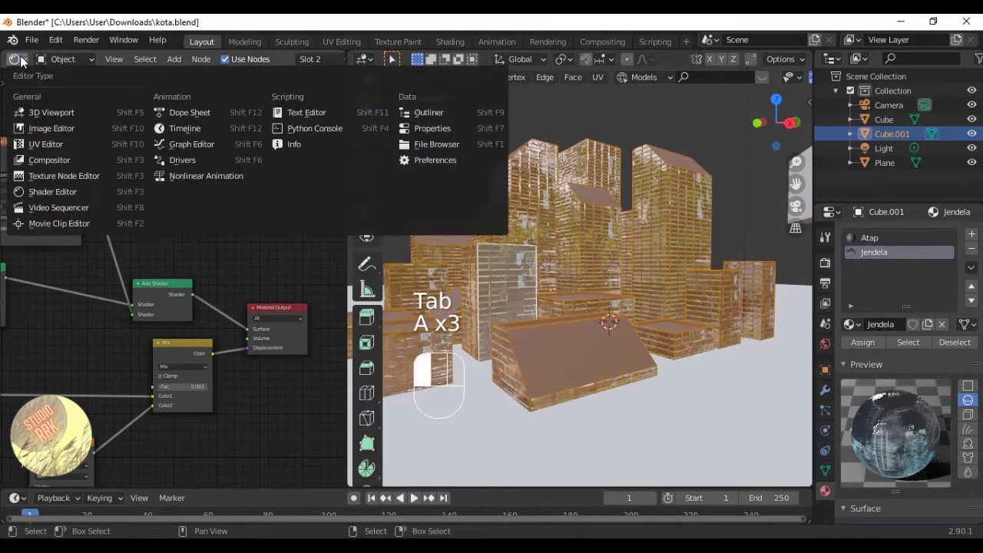
left_click(83, 153)
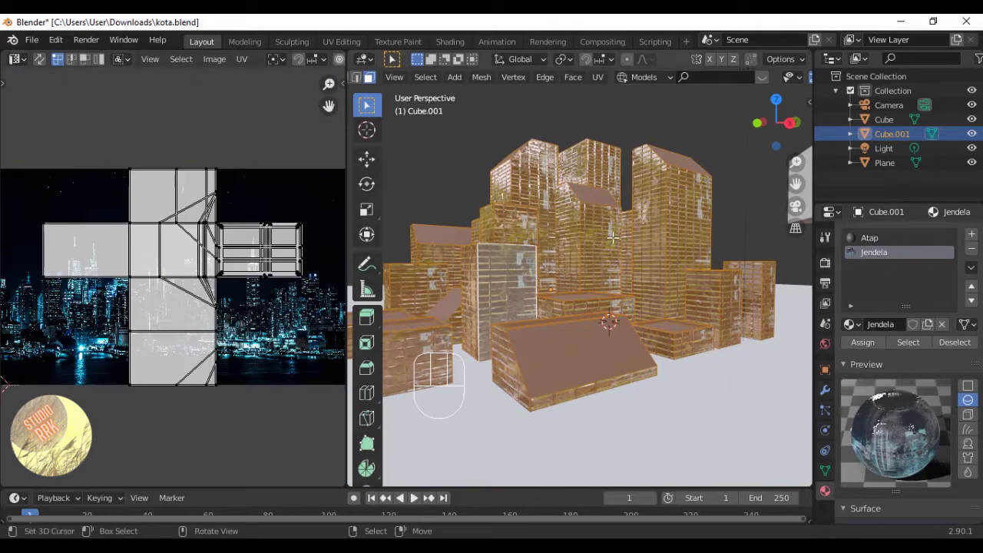
Unwrap the selected building faces with Project From View from the front orthographic view.
middle_click_drag(612, 238, 583, 240)
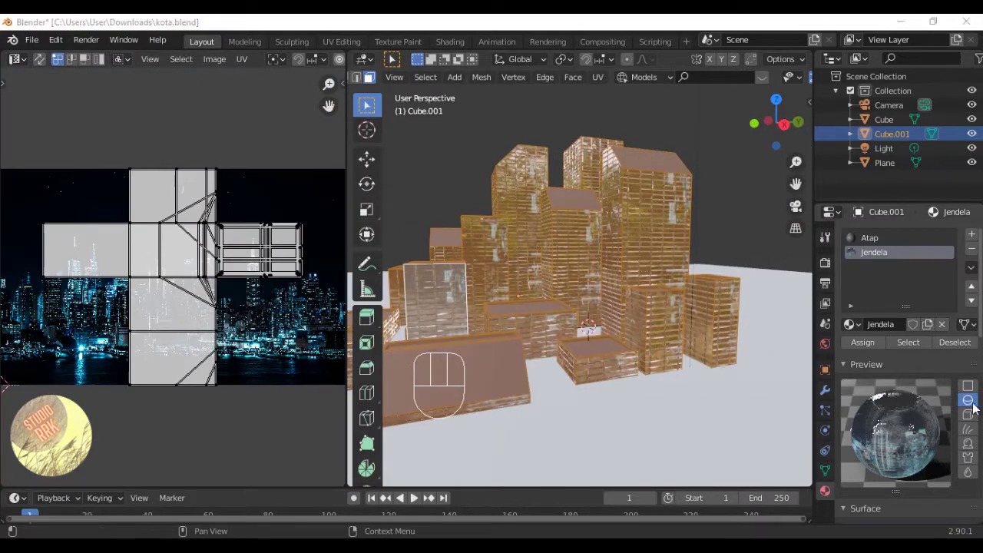
key("KP_1")
scroll(575, 249, "up", 2)
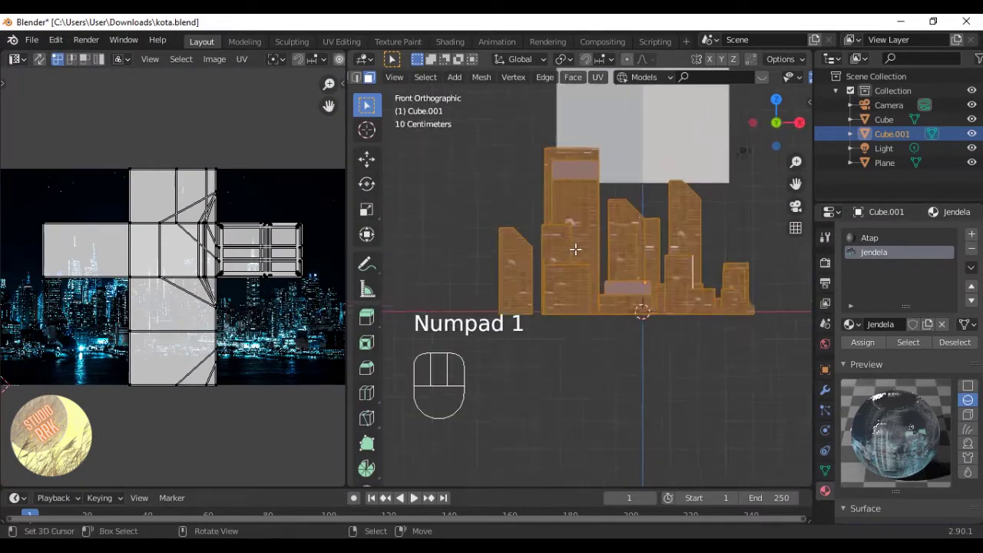
scroll(592, 241, "down", 2)
scroll(593, 239, "up", 2)
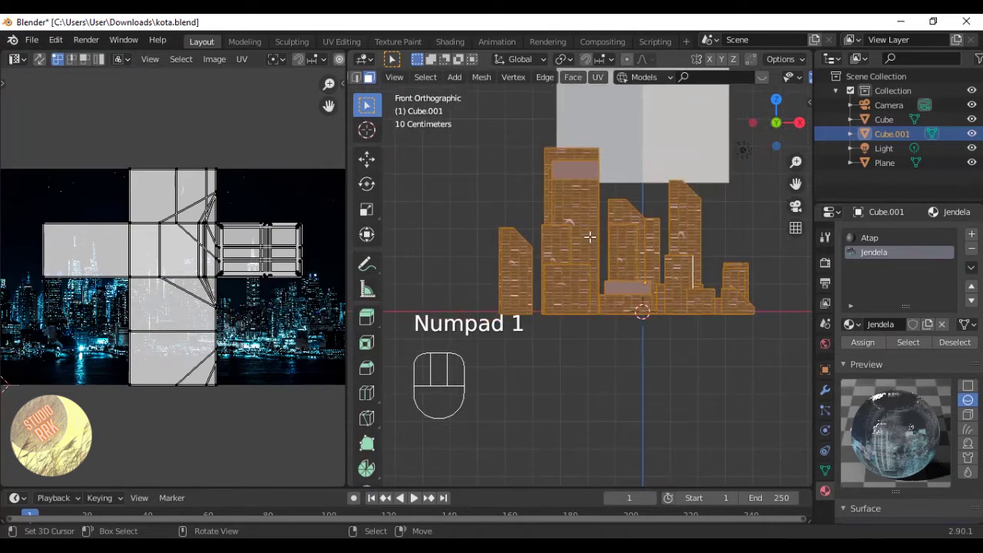
key("u")
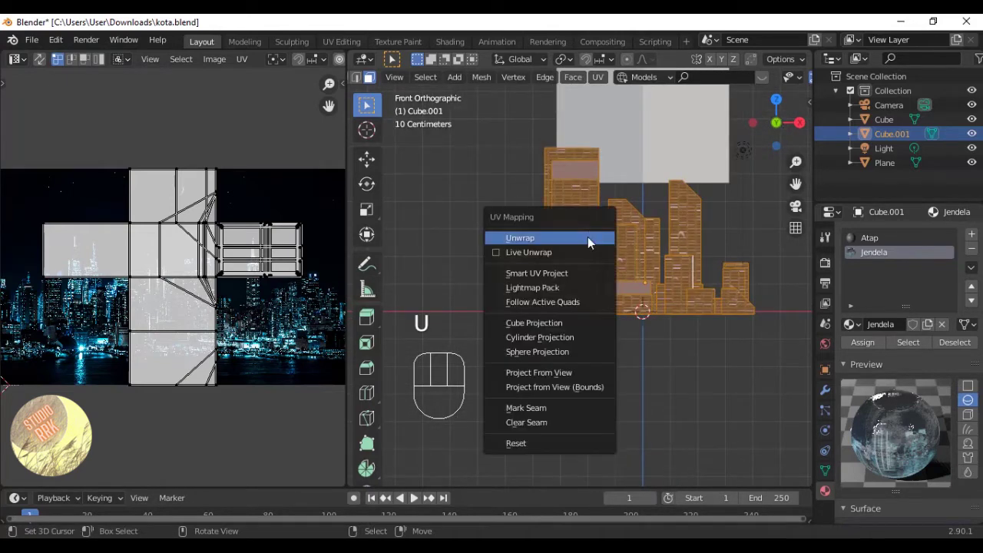
left_click(566, 371)
Enlarge all the projected UVs and move them over the image's lit skyline, then return to Object Mode.
key("a")
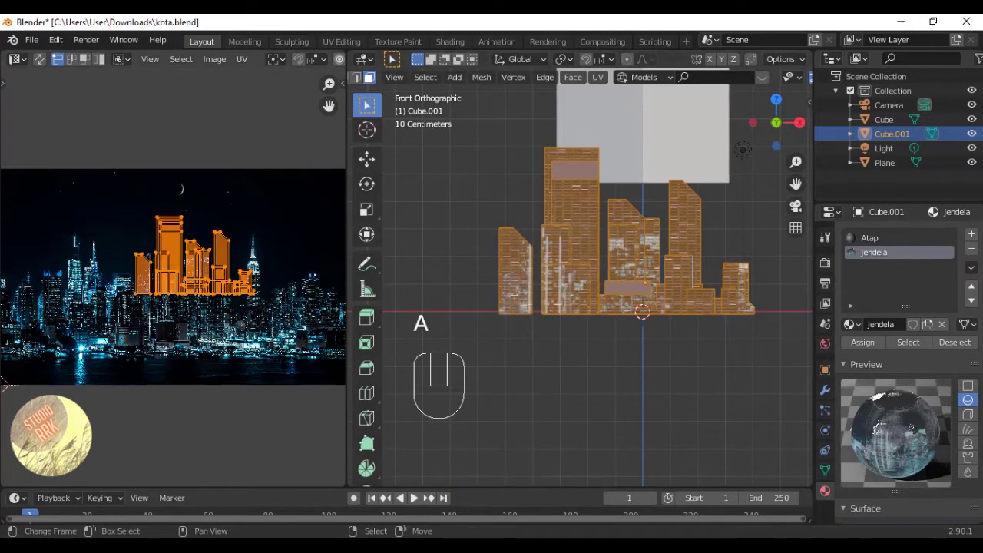
key("s")
key("g")
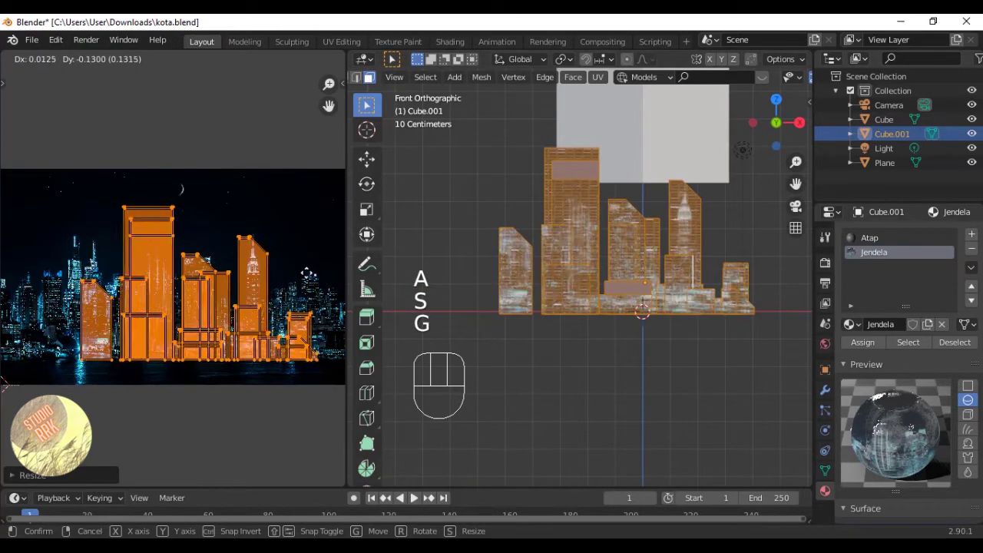
left_click(307, 274)
middle_click_drag(712, 169, 652, 226)
key("Tab")
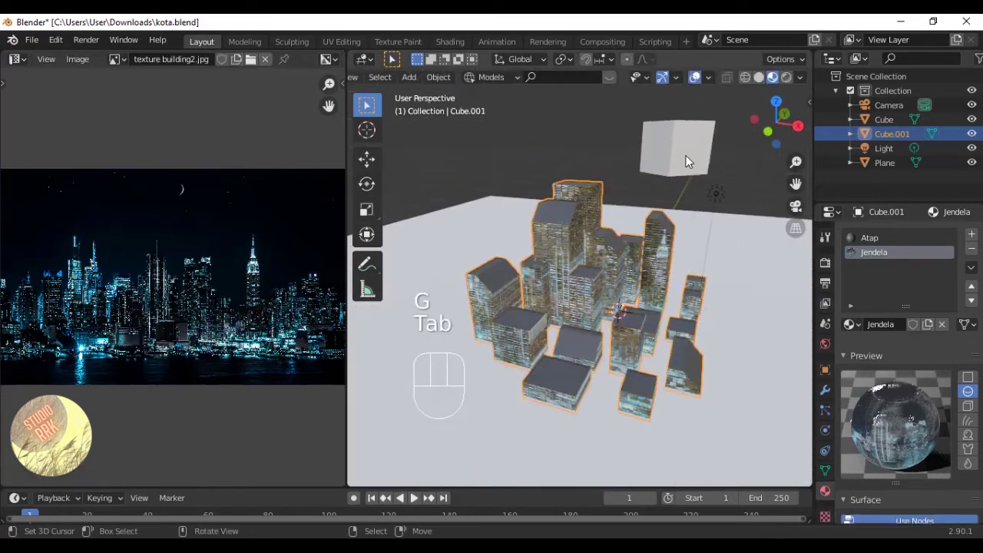
Move the plain cube above the city up along Z by about 26 m.
scroll(686, 156, "down", 5)
middle_click_drag(597, 195, 679, 250)
left_click(660, 242)
key("g")
key("z")
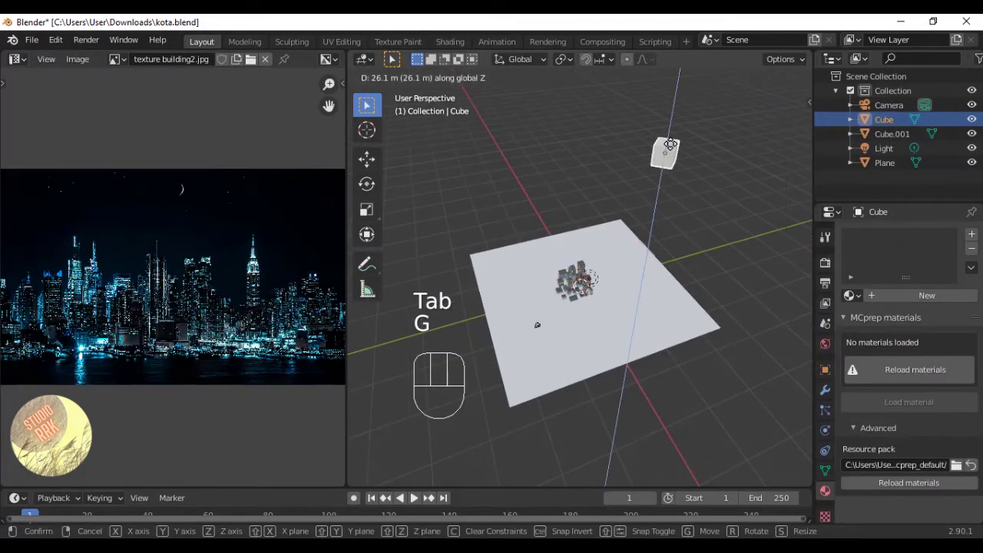
left_click(671, 145)
Save the file and examine the projected skyline texture on the buildings' walls up close.
scroll(642, 205, "up", 6)
middle_click_drag(643, 205, 628, 181)
key("a")
scroll(607, 285, "up", 3)
middle_click_drag(605, 285, 621, 246)
key("ctrl+s")
right_click(604, 263)
scroll(604, 263, "up", 5)
Put the city buildings in Edit Mode, view them from the front, and save the file.
key("Tab")
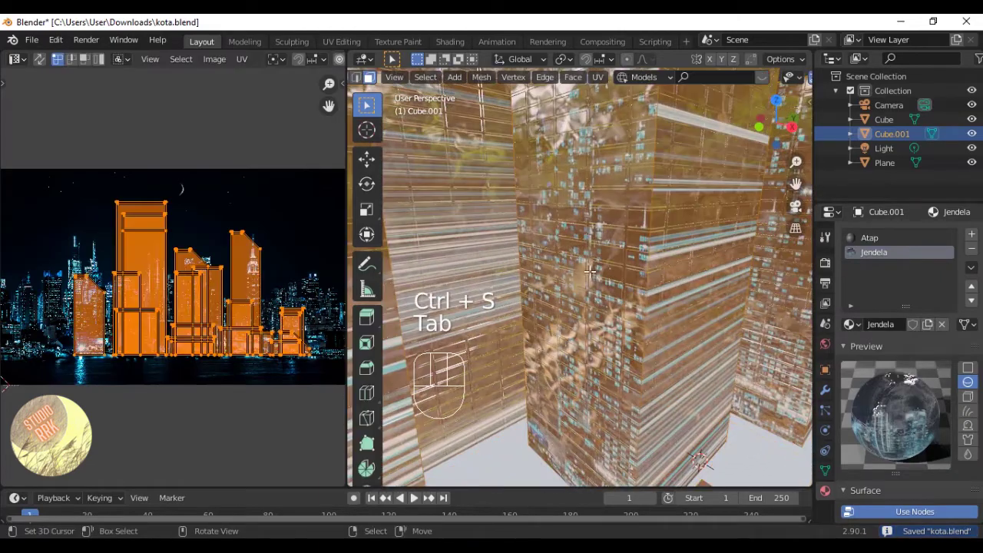
key("KP_1")
scroll(202, 226, "down", 4)
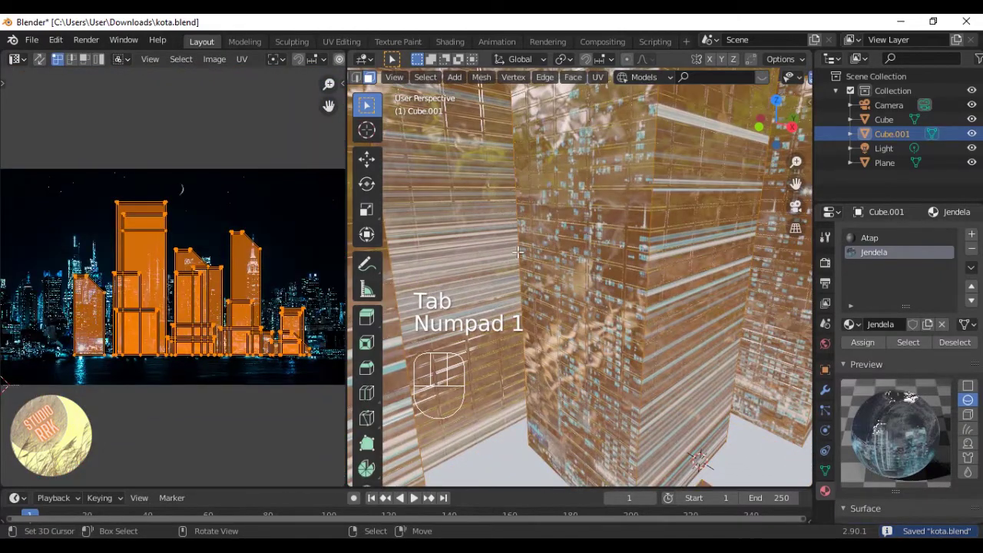
key("KP_1")
scroll(518, 252, "down", 4)
key("ctrl+s")
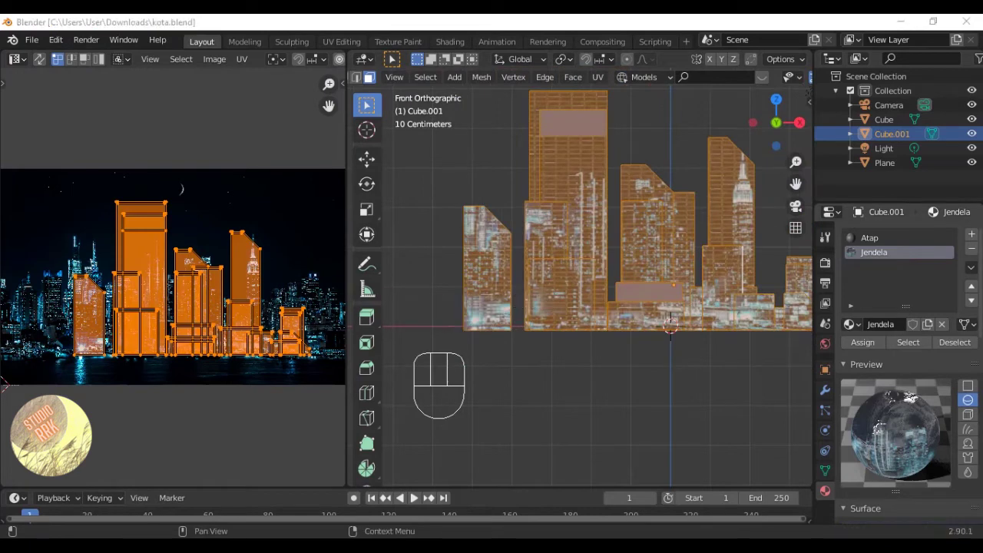
Split the UV Editor area into two stacked areas and change the upper one to the Shader Editor.
middle_click_drag(257, 202, 215, 207)
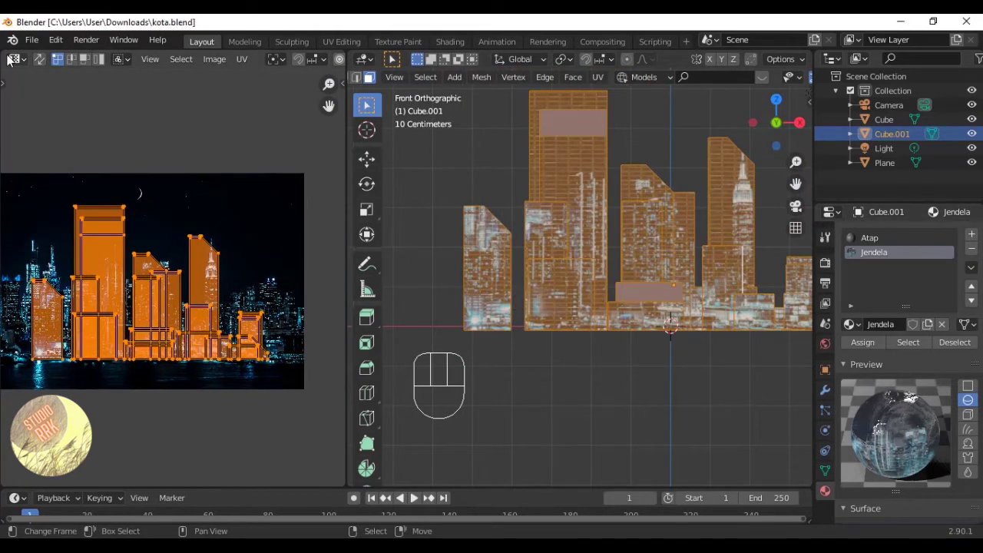
left_click_drag(3, 50, 108, 292)
left_click(15, 59)
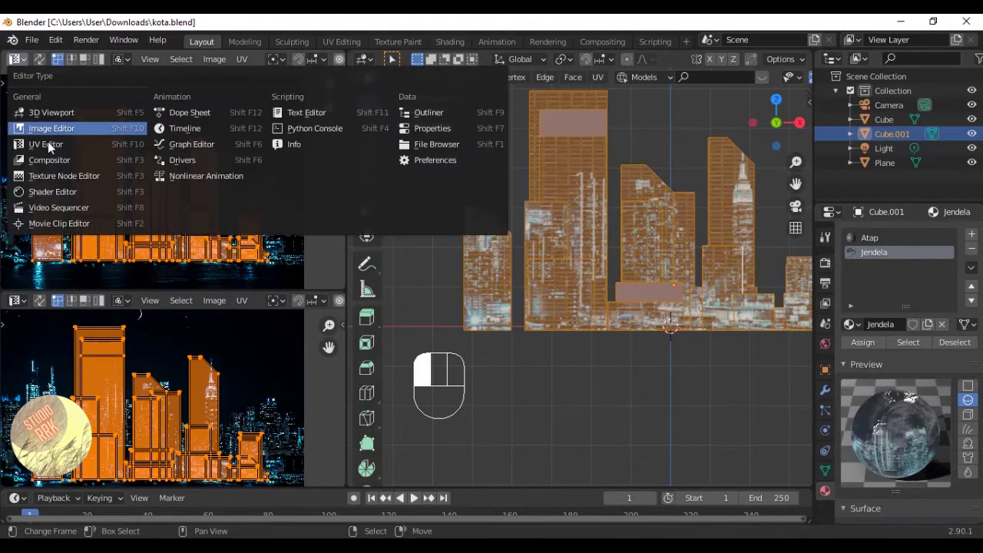
left_click(56, 191)
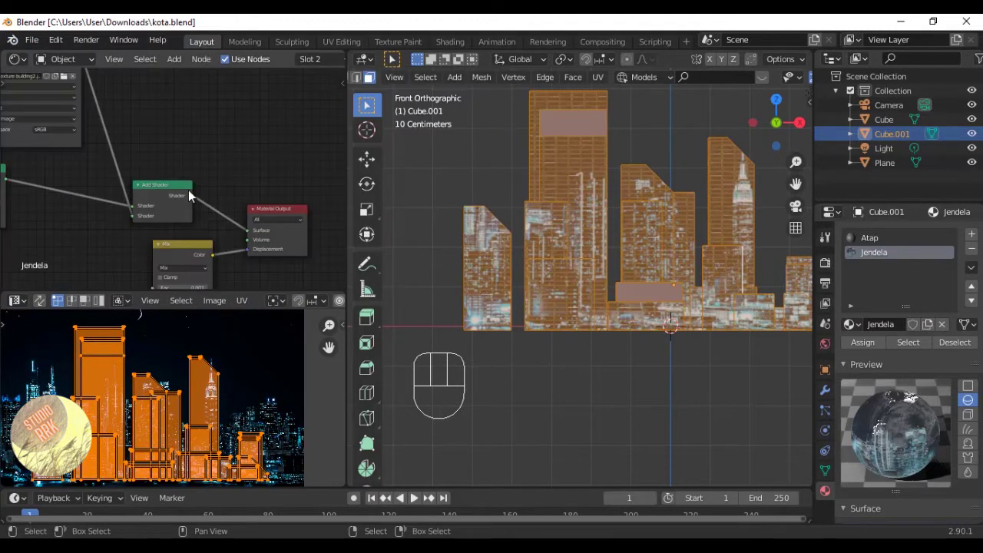
Reposition the Add Shader node up and to the right in the Jendela material's node graph, above the Mix node.
scroll(188, 190, "down", 3)
scroll(232, 180, "up", 3)
scroll(232, 177, "up", 2)
middle_click_drag(213, 176, 123, 201)
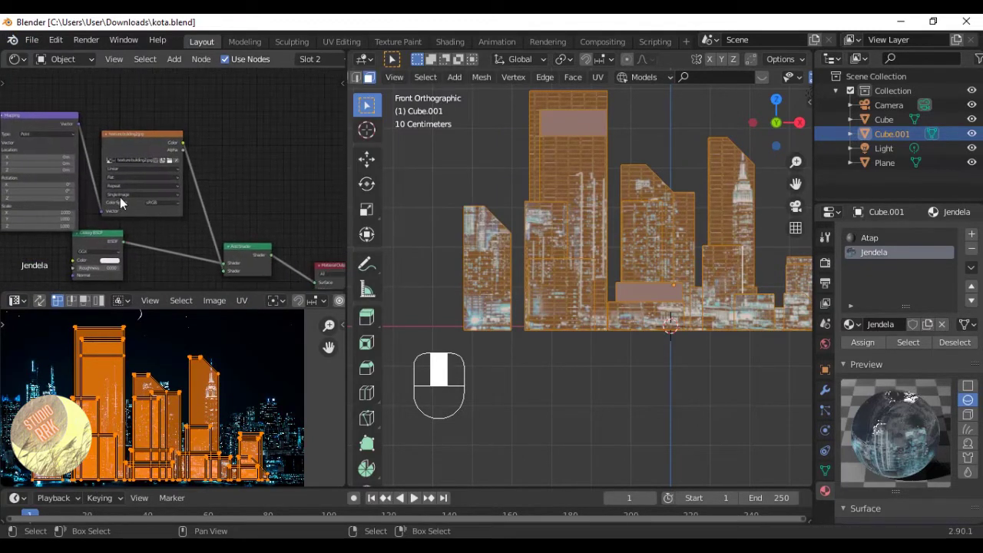
scroll(179, 179, "up", 2)
middle_click_drag(215, 200, 166, 126)
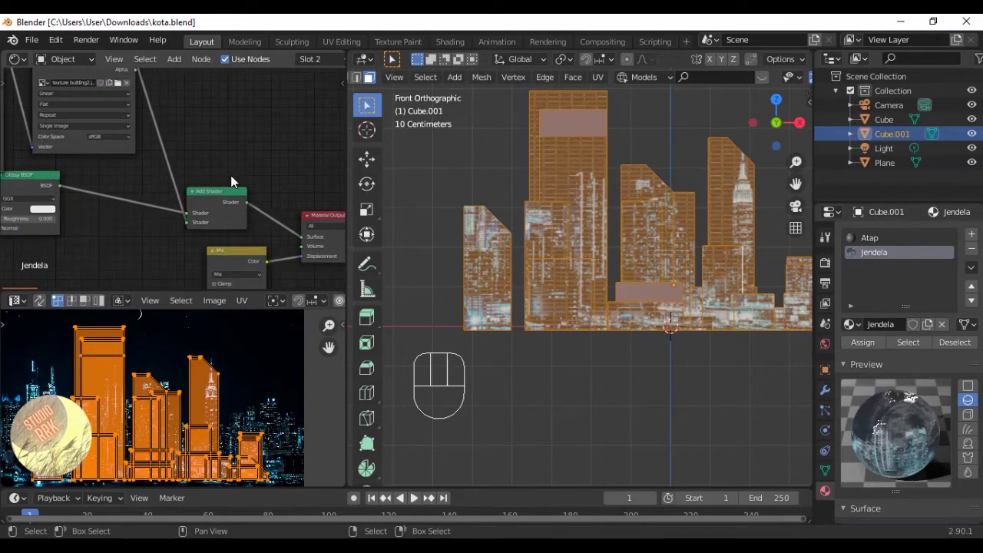
left_click_drag(214, 196, 239, 176)
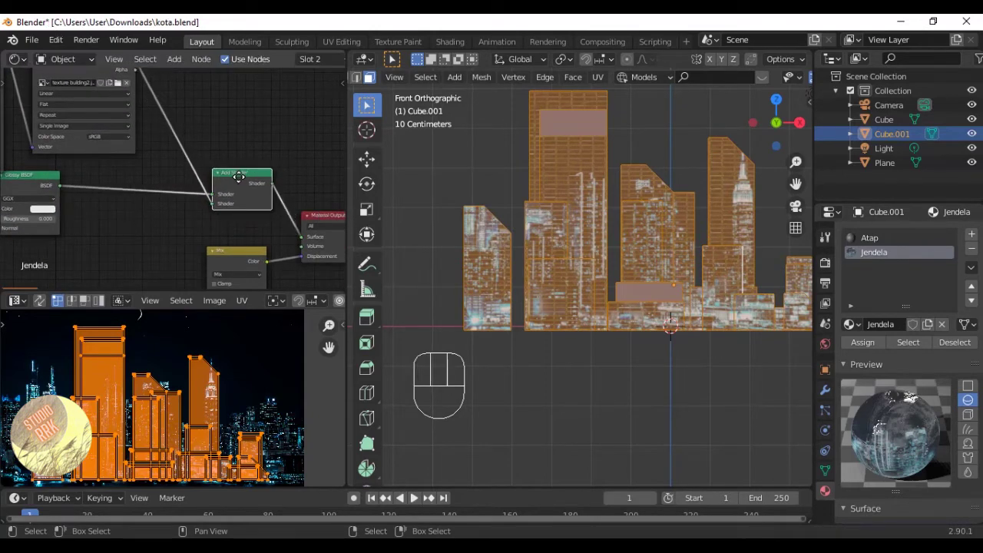
Darken the Glossy BSDF node's color to a grey with an HSV value of 0.558.
middle_click_drag(288, 188, 338, 173)
scroll(209, 169, "down", 2)
left_click(90, 195)
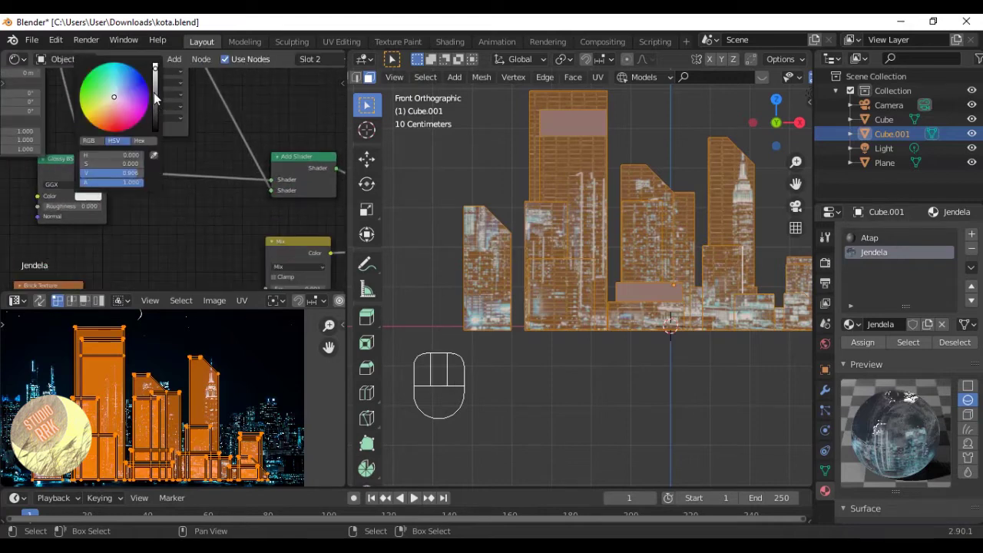
left_click_drag(154, 98, 154, 93)
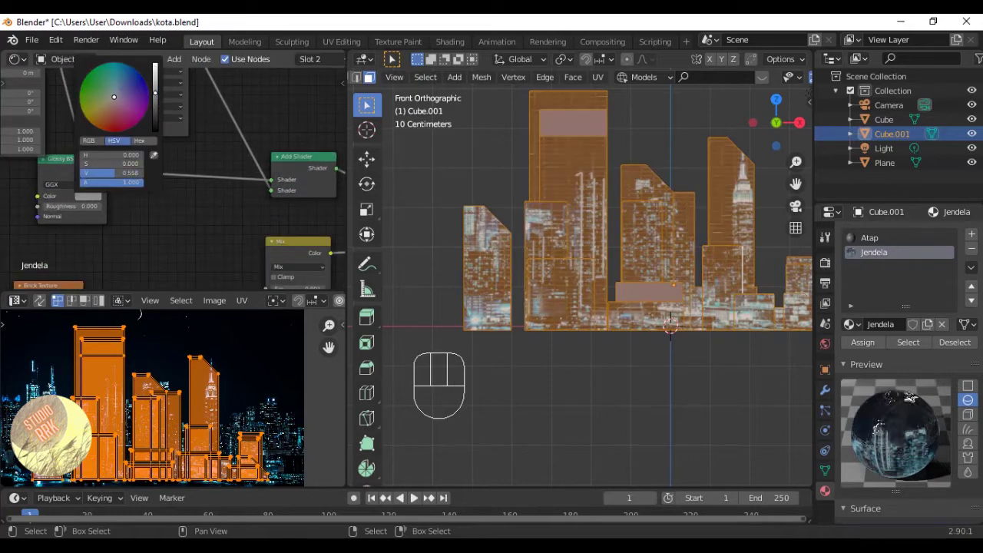
left_click(54, 159)
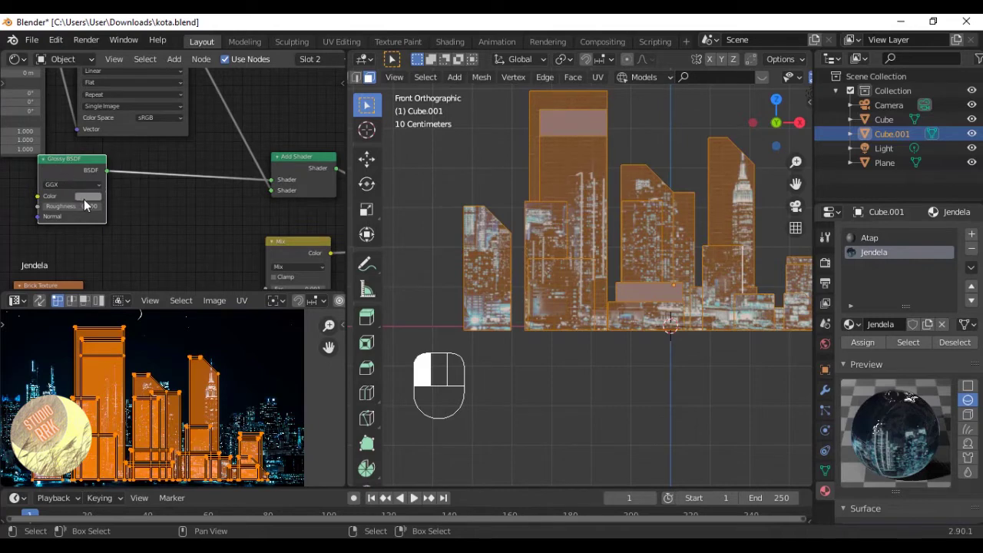
Save the file and move the Glossy BSDF node slightly down and right, away from the image texture node.
key("ctrl+s")
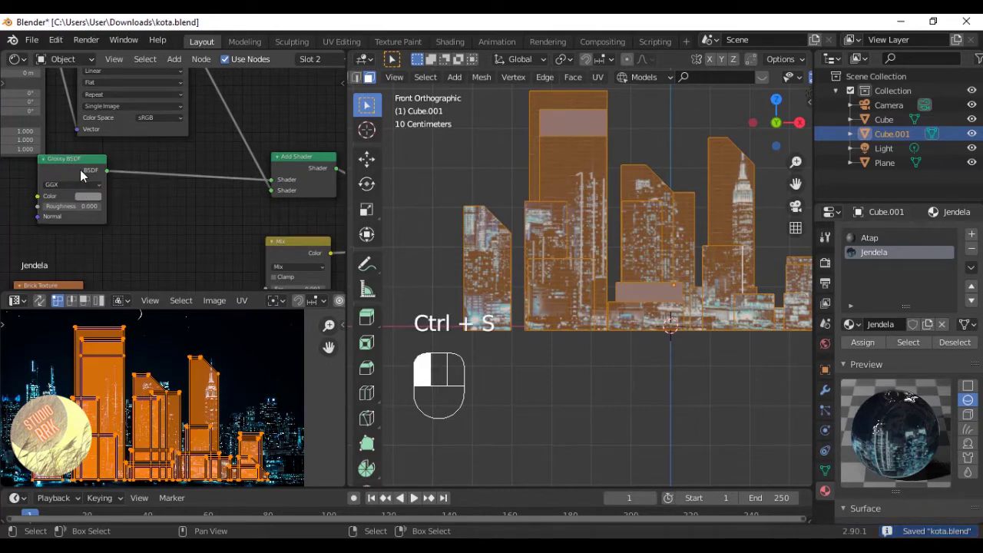
left_click_drag(71, 160, 96, 183)
middle_click_drag(201, 160, 177, 213)
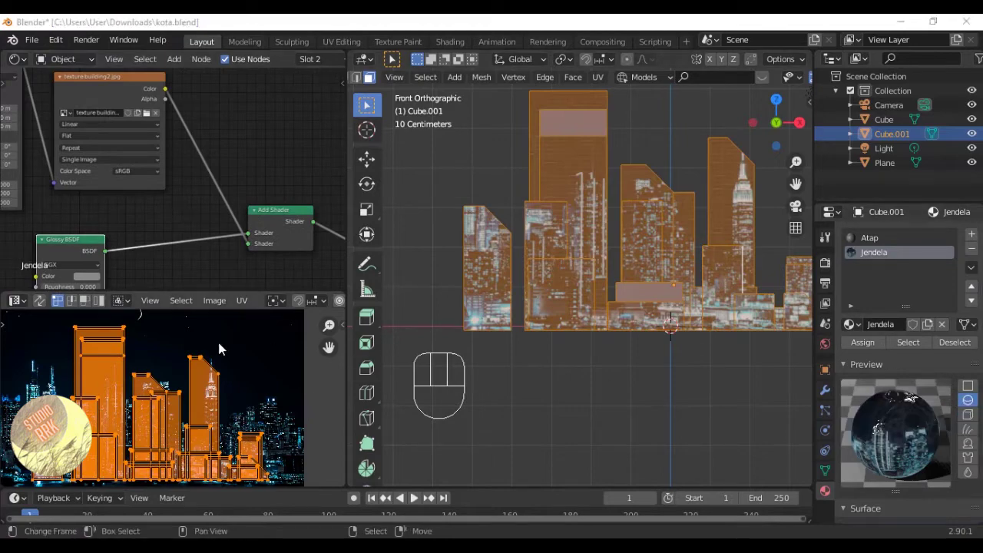
Scale down all the building UVs over the skyline image and shift them slightly along Y.
scroll(219, 348, "down", 2)
middle_click_drag(220, 347, 259, 326)
scroll(178, 376, "up", 4)
scroll(178, 376, "down", 2)
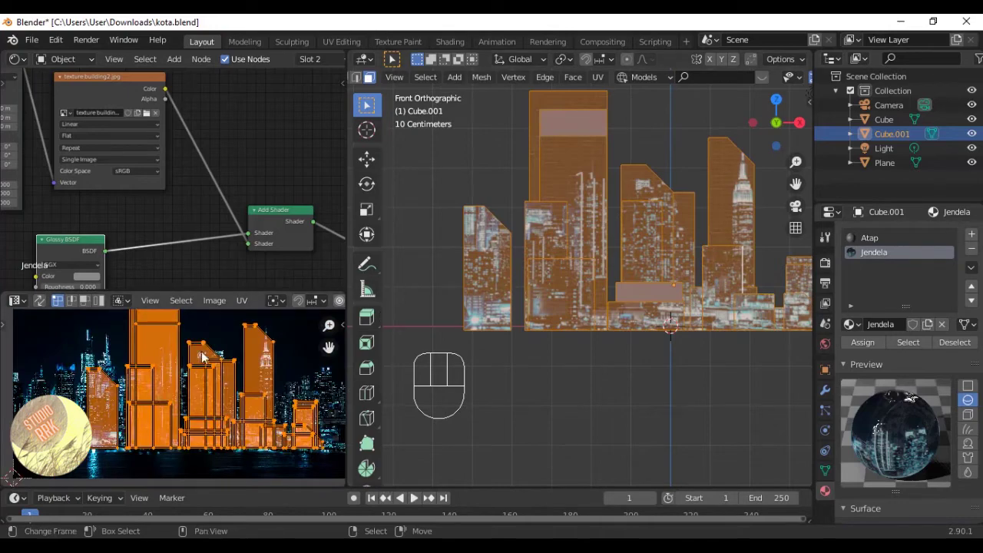
key("a")
key("a")
key("s")
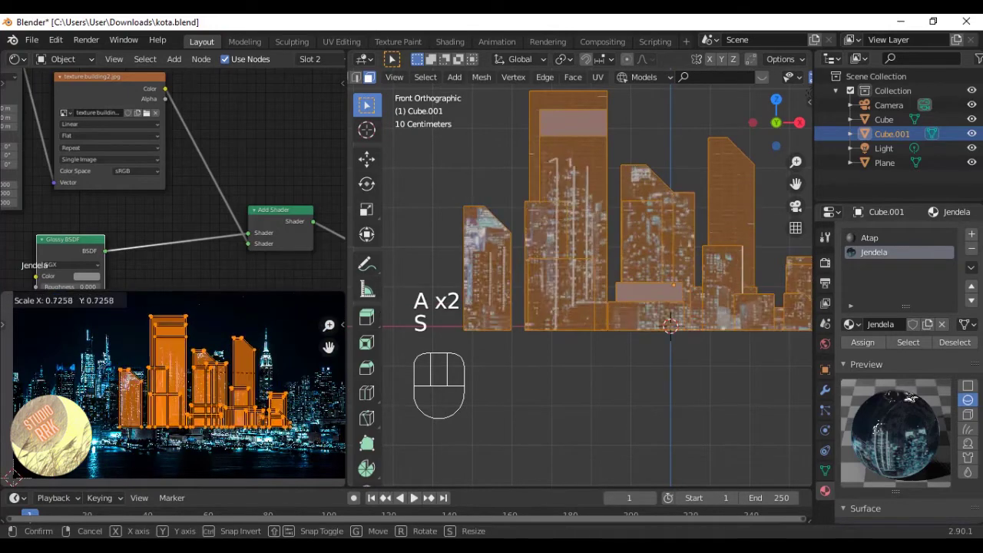
left_click(229, 335)
key("g")
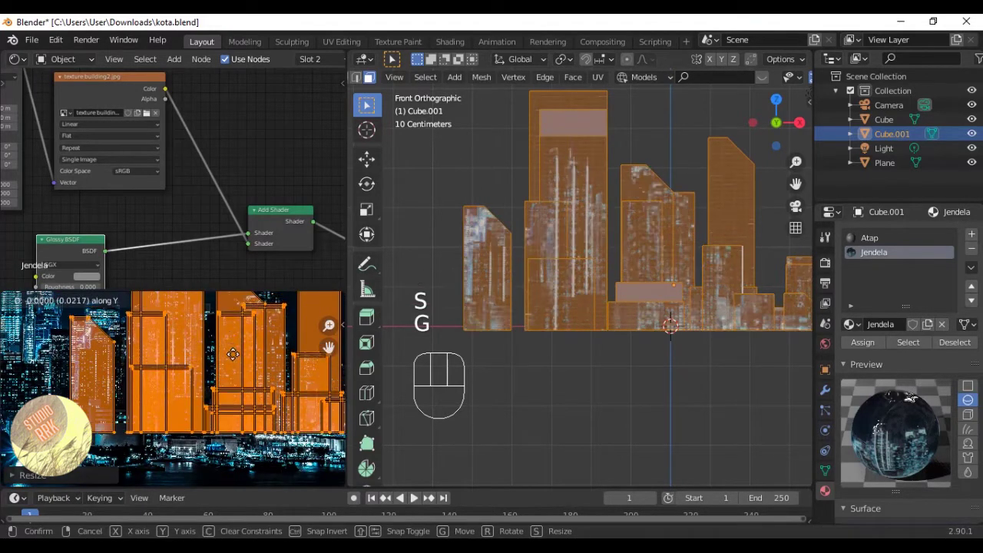
Position the buildings' UV islands over the skyline texture, select the leftmost slanted-roof building's linked island, and save the file.
left_click(236, 364)
middle_click_drag(122, 352, 171, 366)
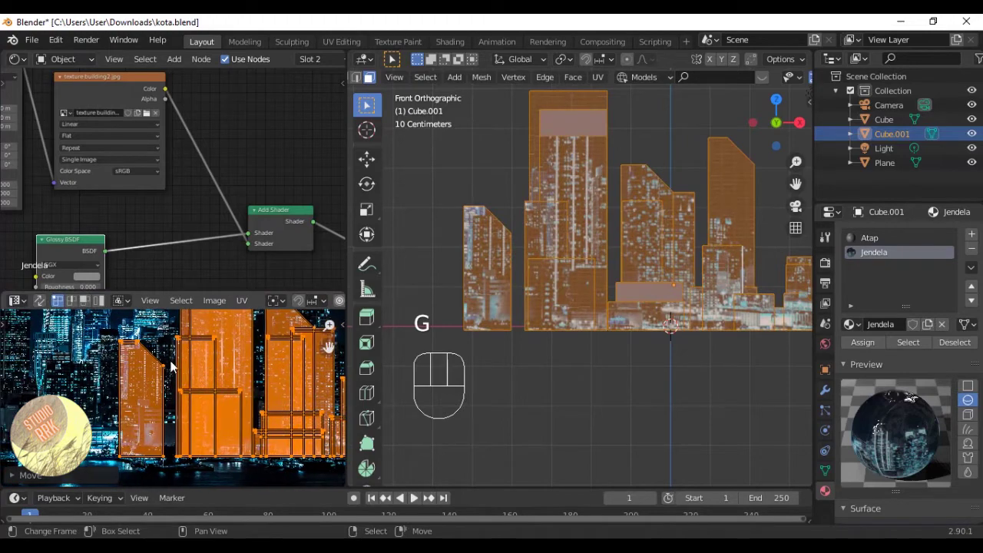
left_click(128, 401)
key("l")
scroll(129, 400, "up", 1)
middle_click_drag(129, 400, 173, 386)
scroll(221, 394, "up", 1)
key("ctrl+s")
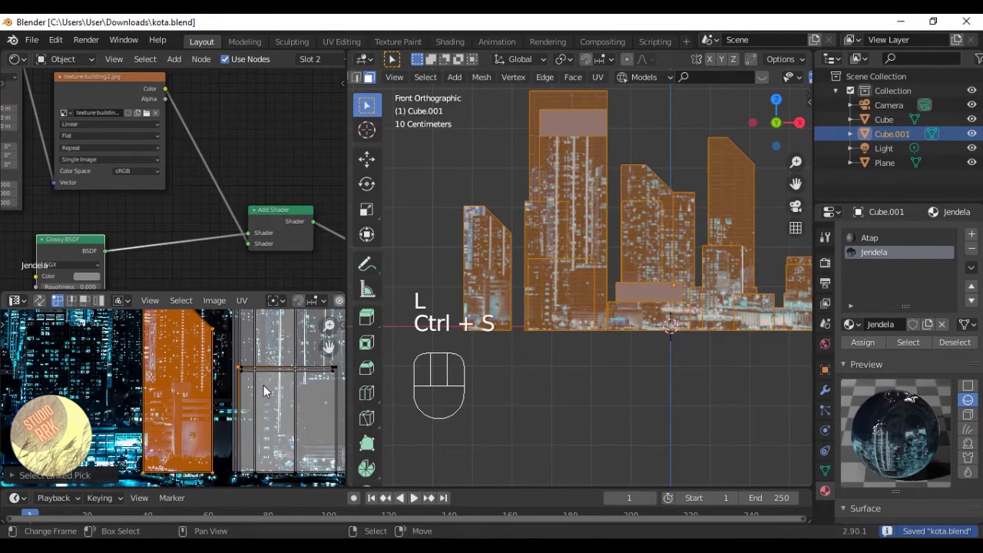
scroll(263, 385, "down", 3)
key("g")
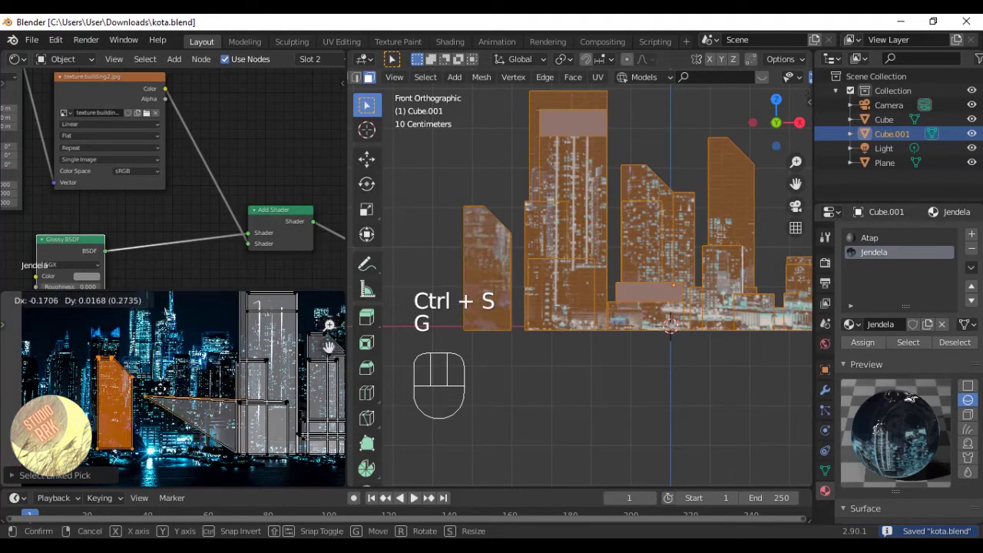
right_click(220, 404)
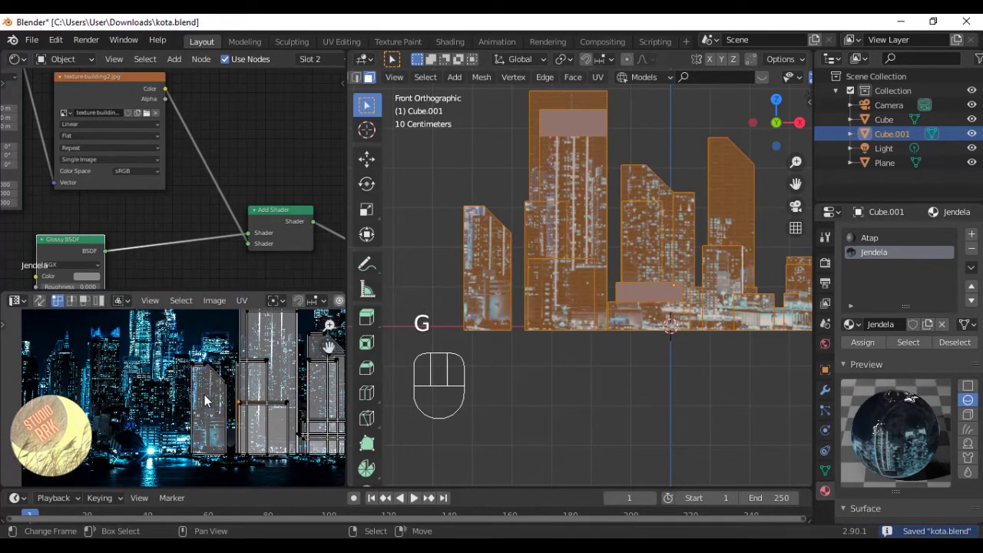
Move the slanted-roof building's linked UV island onto the lit tower at the texture's left side and rescale it.
scroll(254, 396, "up", 1)
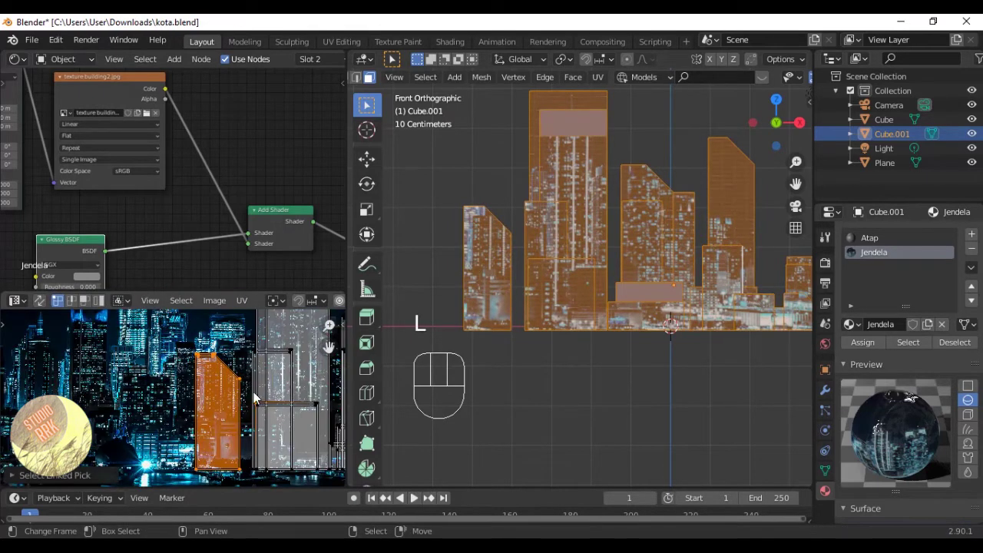
key("b")
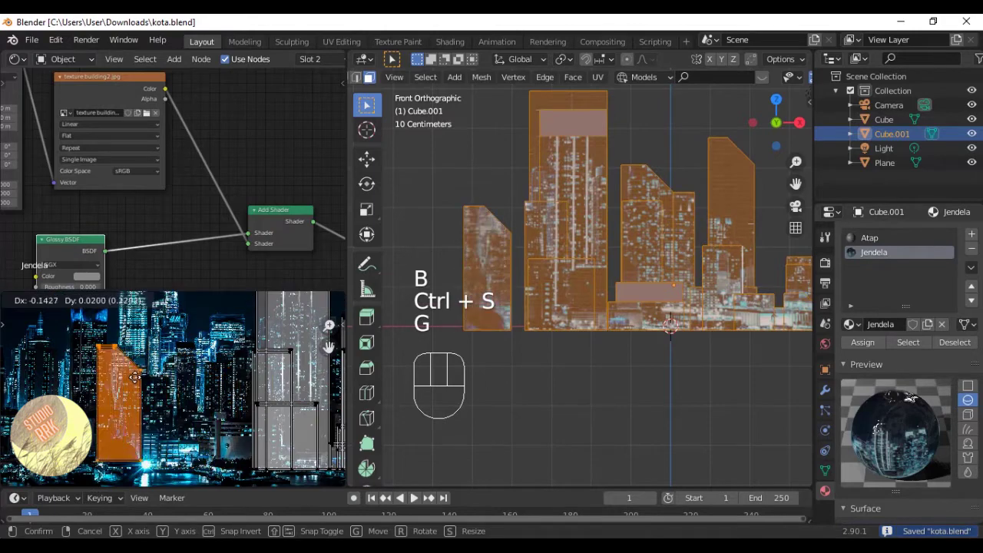
left_click(146, 365)
scroll(146, 364, "up", 5)
key("s")
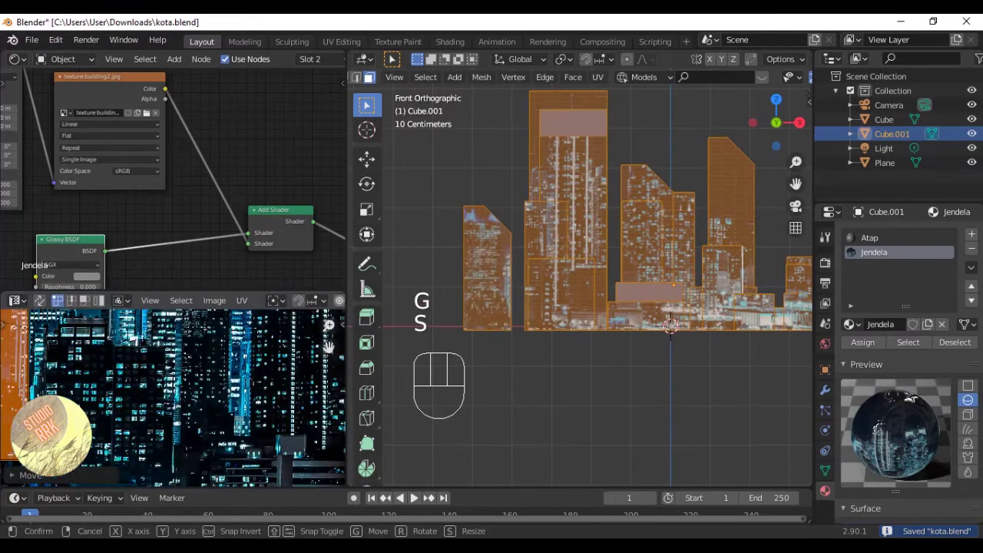
left_click(100, 393)
Fine-tune the slanted-roof building's UV island over the tower's windows, adjusting its position and size, and save the file.
middle_click_drag(106, 408, 206, 395, "shift")
middle_click_drag(137, 374, 203, 393, "shift")
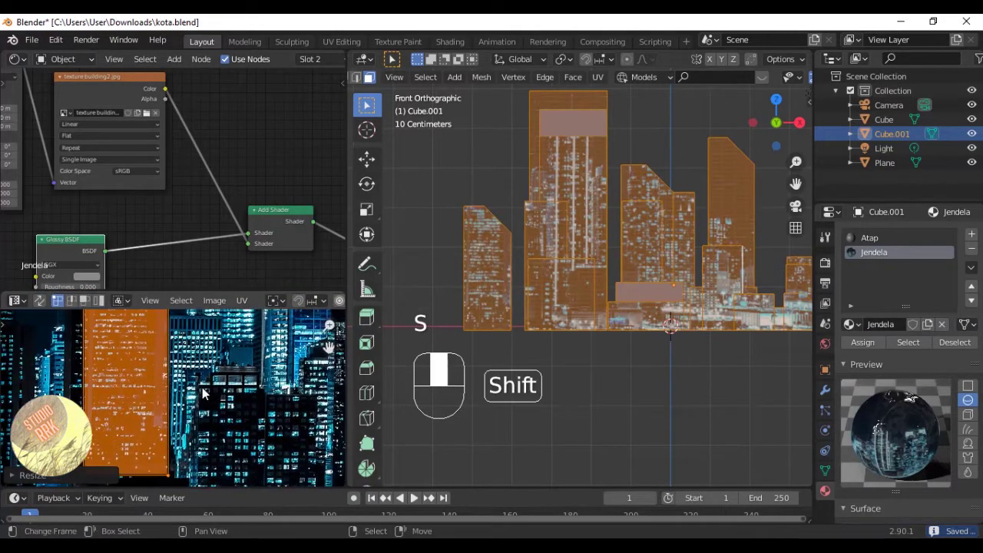
key("g")
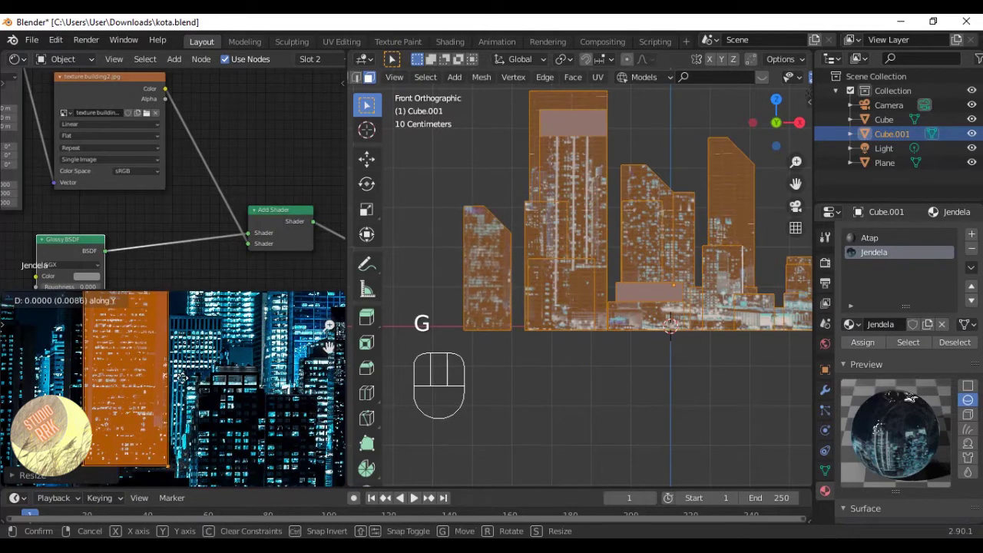
key("g")
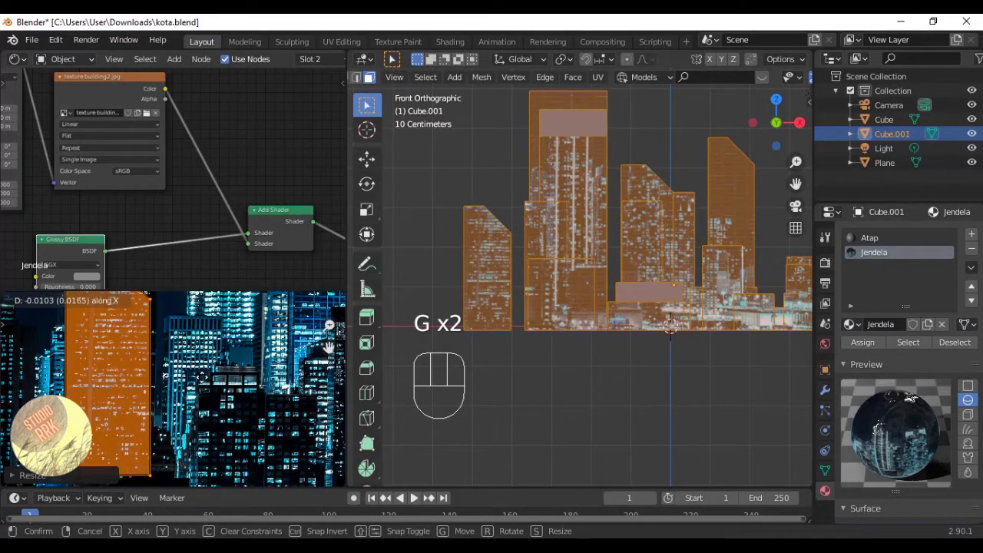
key("s")
left_click(172, 382)
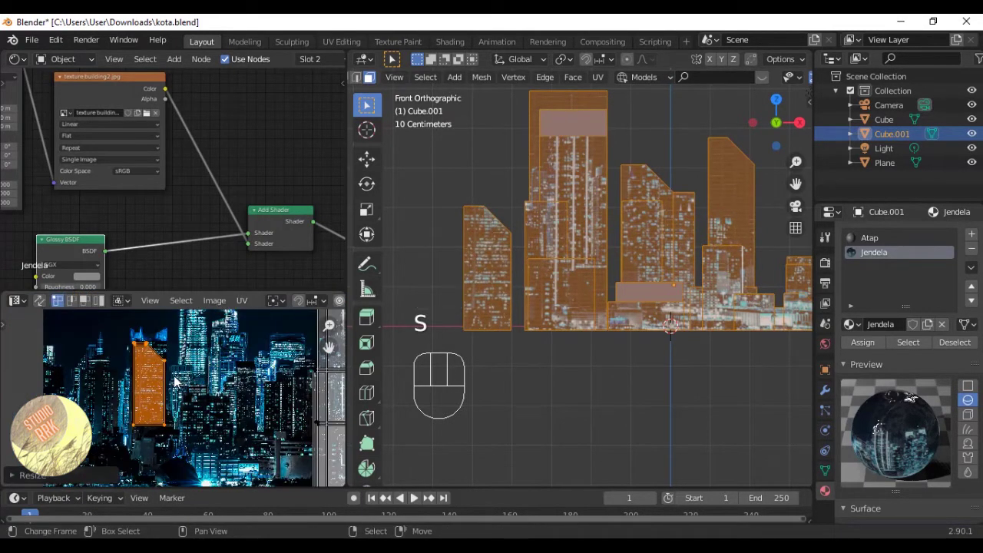
key("ctrl+s")
Select the slanted-roof building's side wall and widen its collapsed UV face by moving vertices along X.
middle_click_drag(537, 330, 555, 305)
left_click(547, 304)
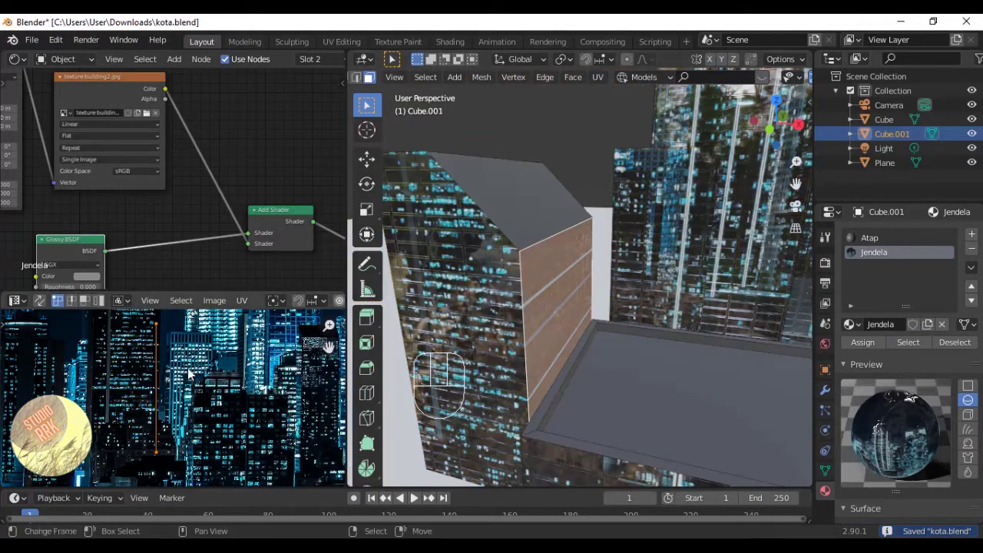
key("s")
left_click(221, 364)
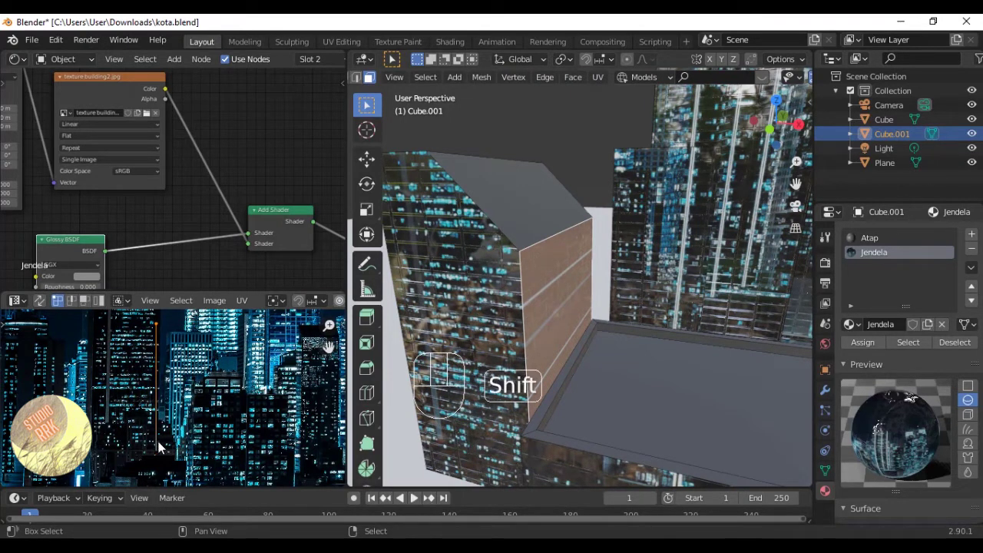
key("g")
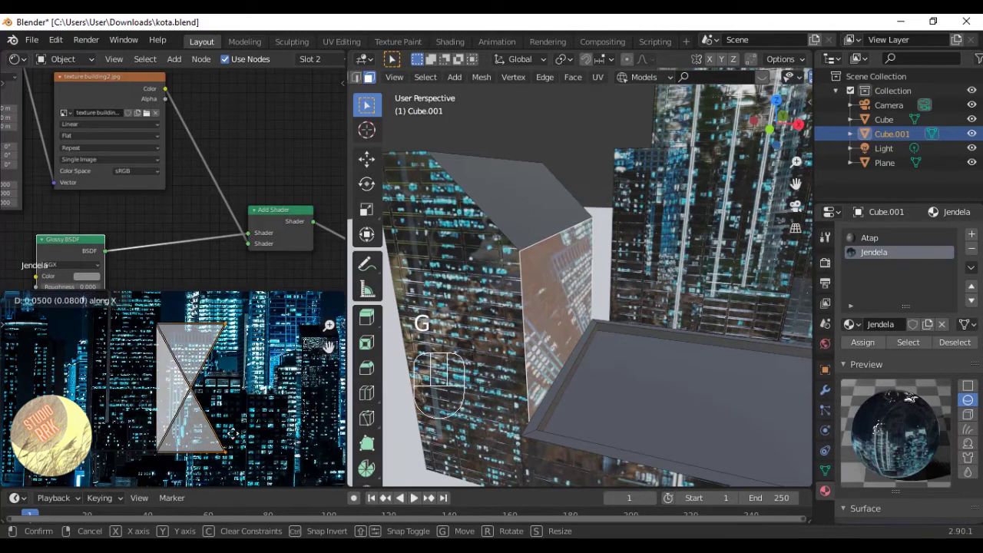
left_click(218, 448)
Move the side wall's lower UV vertices along X to square the face into a rectangle.
key("g")
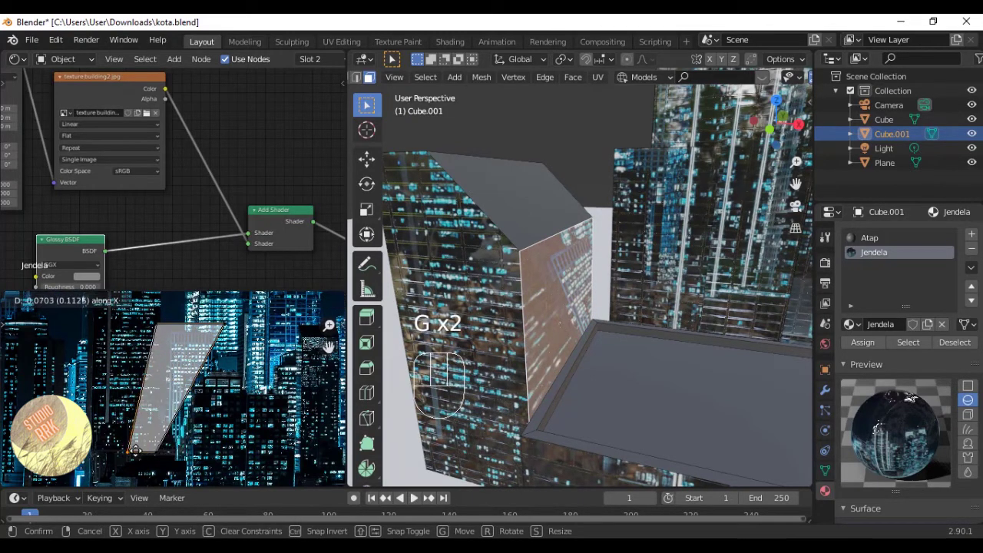
left_click(142, 456)
key("g")
key("x")
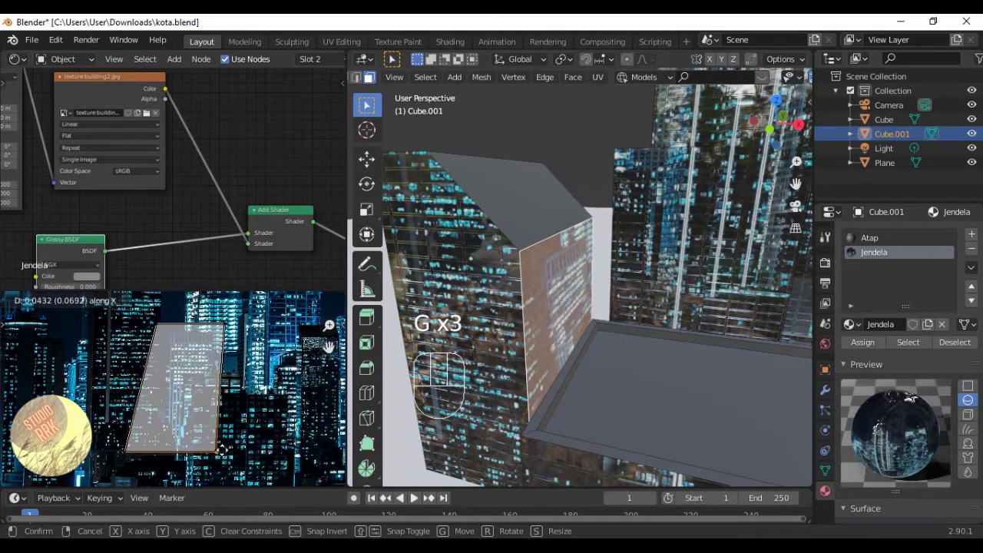
right_click(128, 454)
key("g")
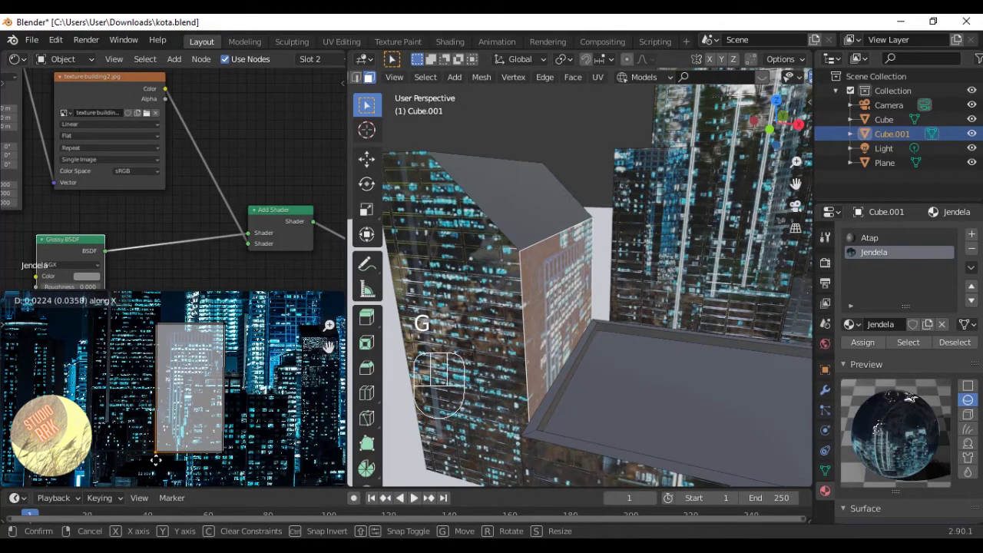
left_click(156, 460)
Select the whole side-wall UV face, shift it along X onto the neighbouring lit tower, and rescale it to fit.
key("a")
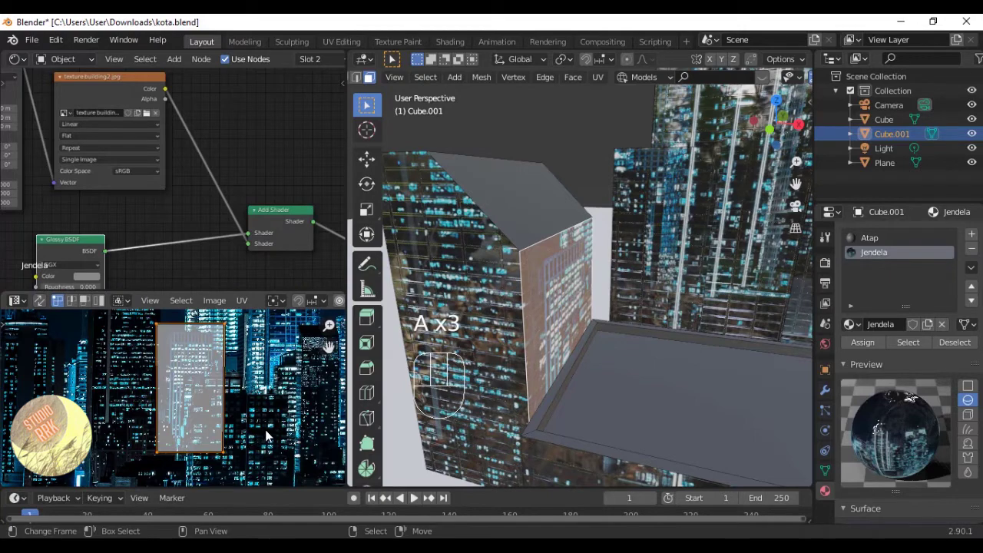
key("s")
left_click(253, 423)
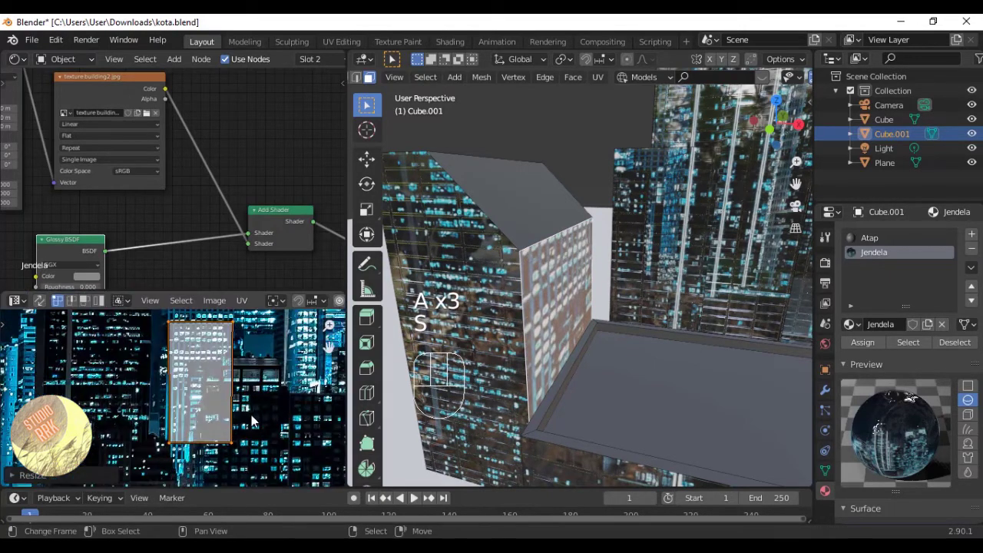
key("x")
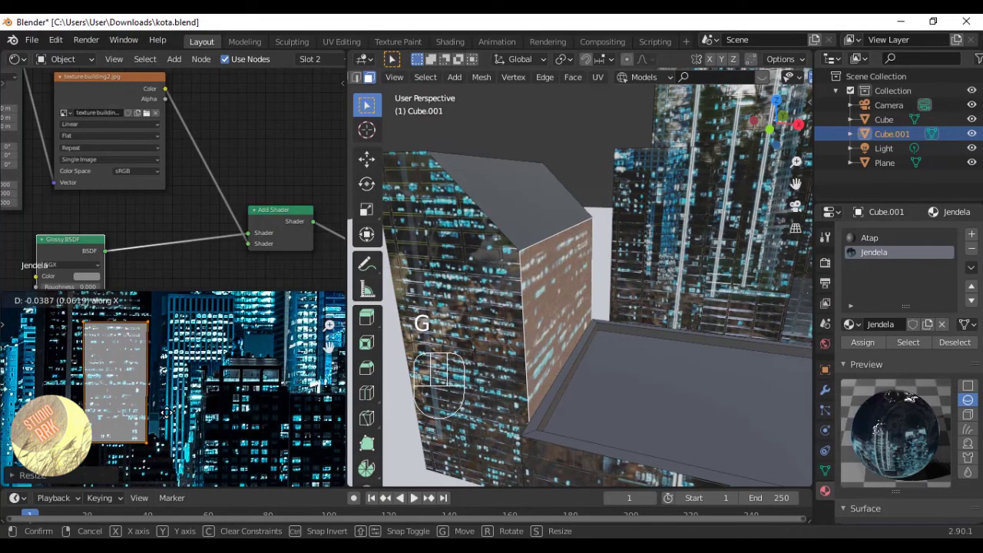
left_click(166, 412)
key("s")
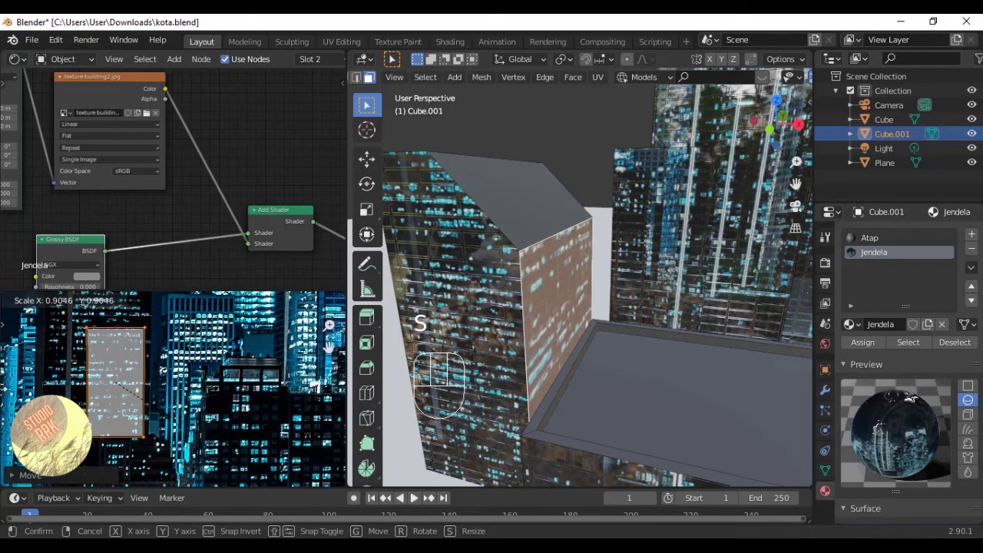
left_click(144, 400)
Leave Edit Mode to check the textured buildings and save the file.
key("Tab")
key("a")
scroll(575, 307, "down", 5)
middle_click_drag(575, 308, 537, 322)
key("ctrl+s")
Return to Edit Mode, then enlarge and shift the side wall's UV face over the tower windows.
key("Tab")
key("s")
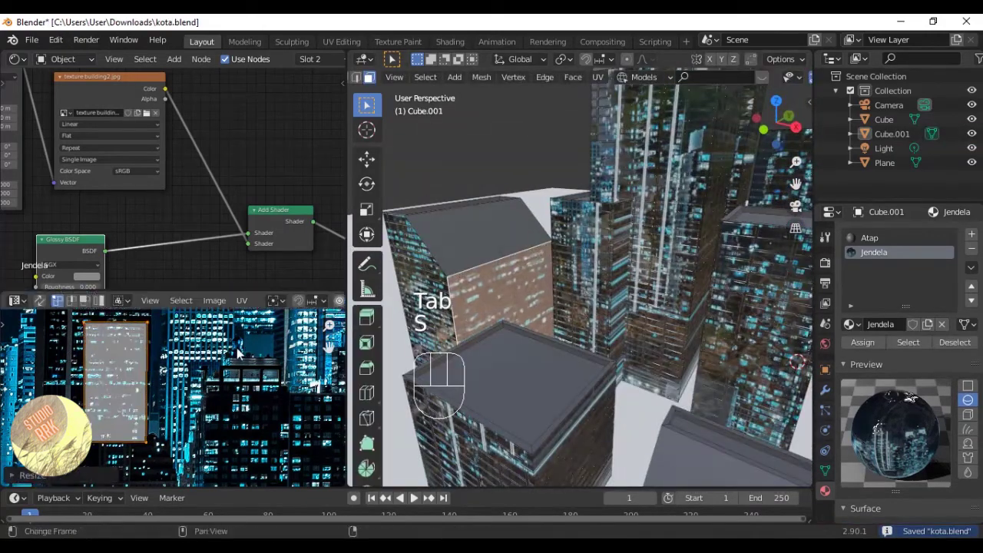
key("g")
key("s")
left_click(233, 332)
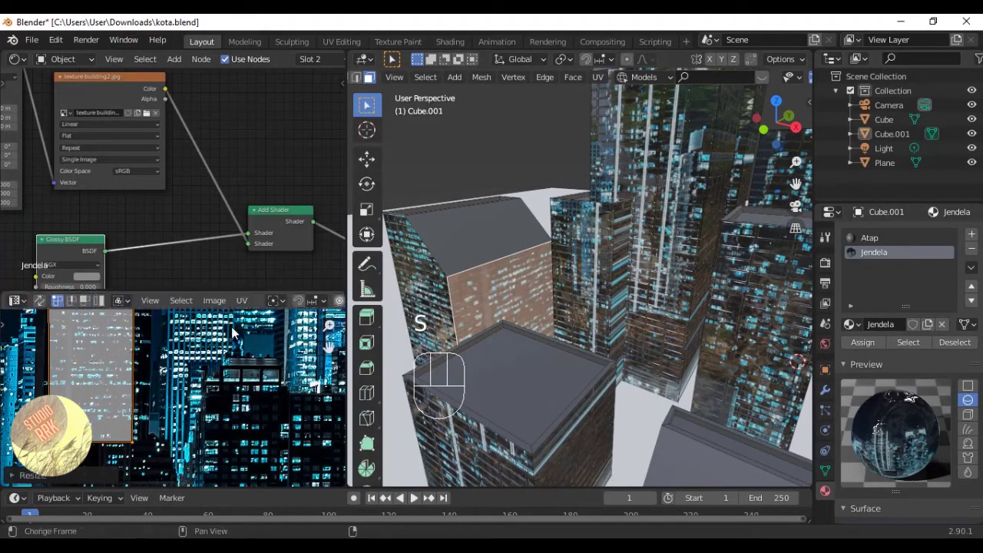
key("g")
Reposition the side wall's UV face once more and save the file.
key("Tab")
middle_click_drag(571, 303, 584, 323)
key("Tab")
key("g")
left_click(203, 347)
key("Tab")
key("ctrl+s")
Save the file and select the front wall of the square block before the slanted-roof building in Edit Mode.
scroll(499, 275, "down", 3)
right_click(576, 340)
scroll(576, 339, "up", 3)
key("Tab")
key("ctrl+s")
right_click(584, 323)
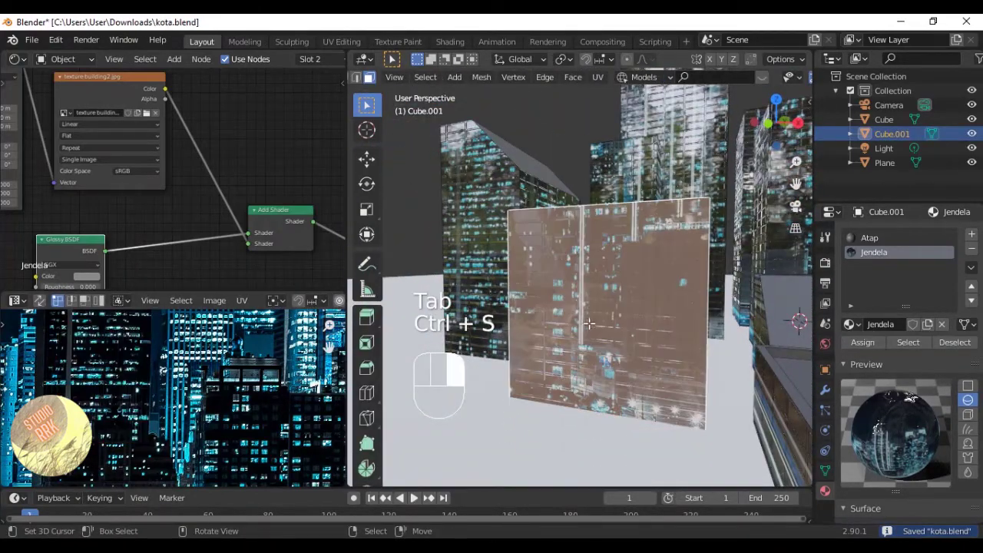
Select all building faces, save the file, and scale down the front block's linked UV island.
scroll(642, 323, "down", 6)
key("a")
key("a")
key("a")
scroll(252, 376, "down", 5)
middle_click_drag(254, 378, 225, 373)
scroll(231, 373, "up", 5)
key("ctrl+s")
scroll(225, 372, "down", 1)
key("s")
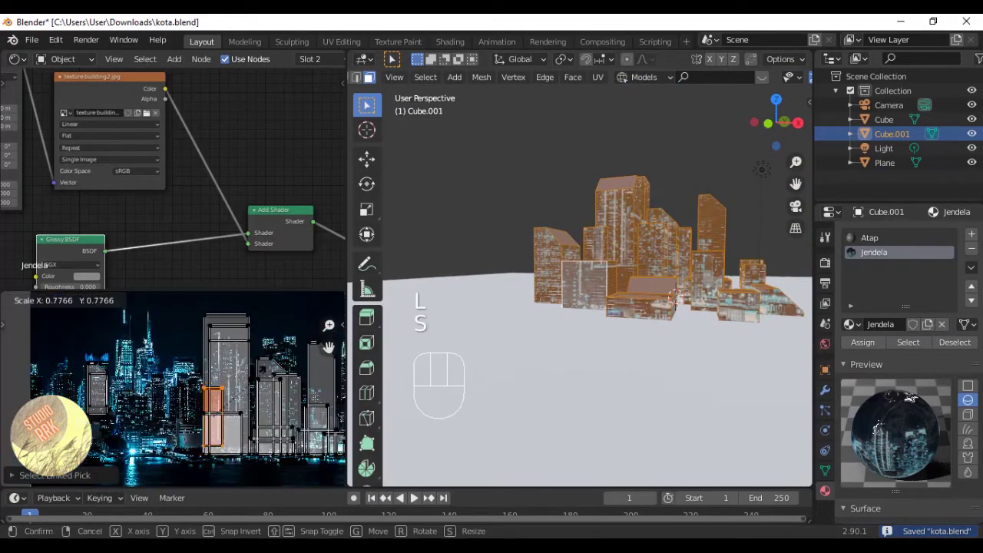
left_click(241, 392)
Move the front block's UV island onto a lit tower in the texture, adjust its size, and save the file.
key("g")
left_click(170, 350)
scroll(154, 384, "up", 3)
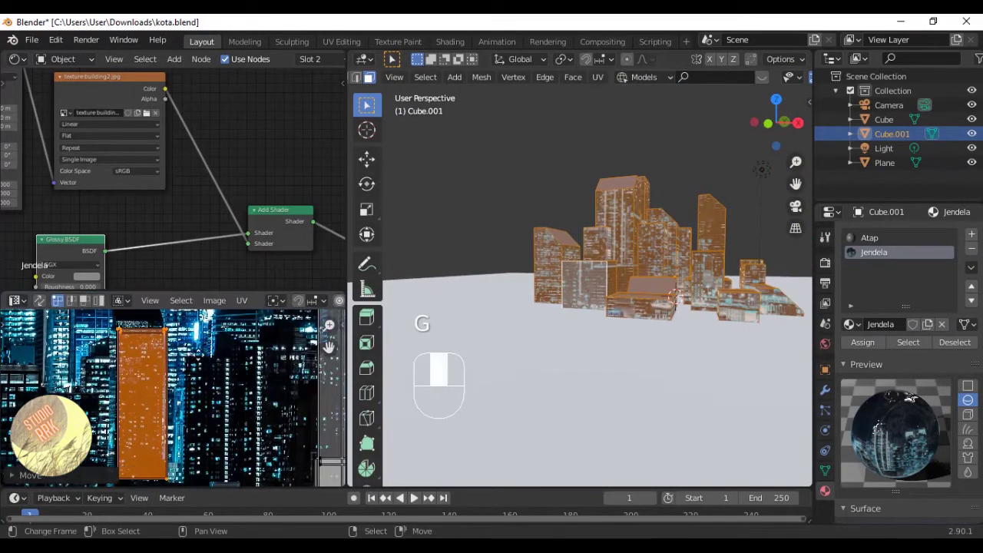
key("g")
left_click(191, 364)
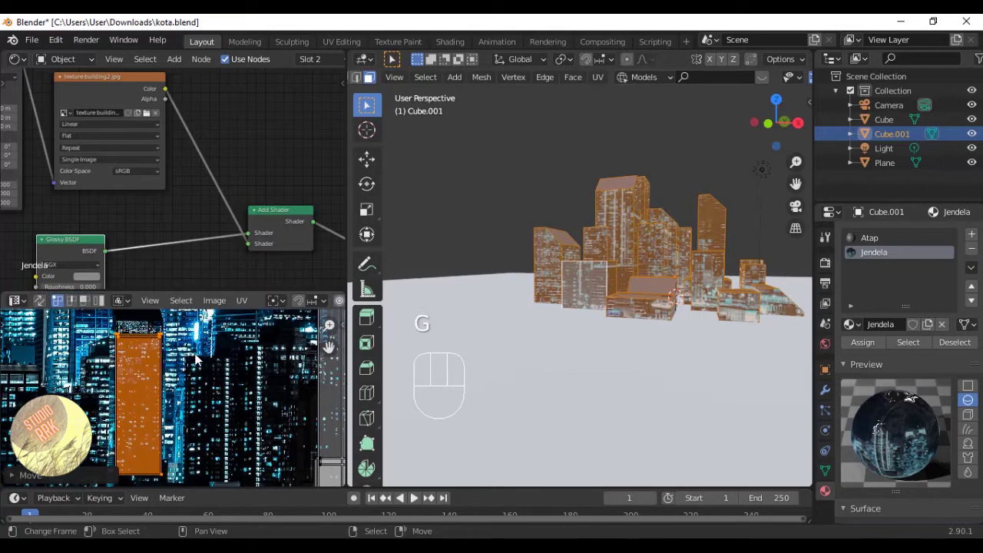
key("s")
left_click(193, 355)
key("ctrl+s")
Orbit around the city, select the front block's untextured side wall, and save the file.
middle_click_drag(395, 330, 328, 341)
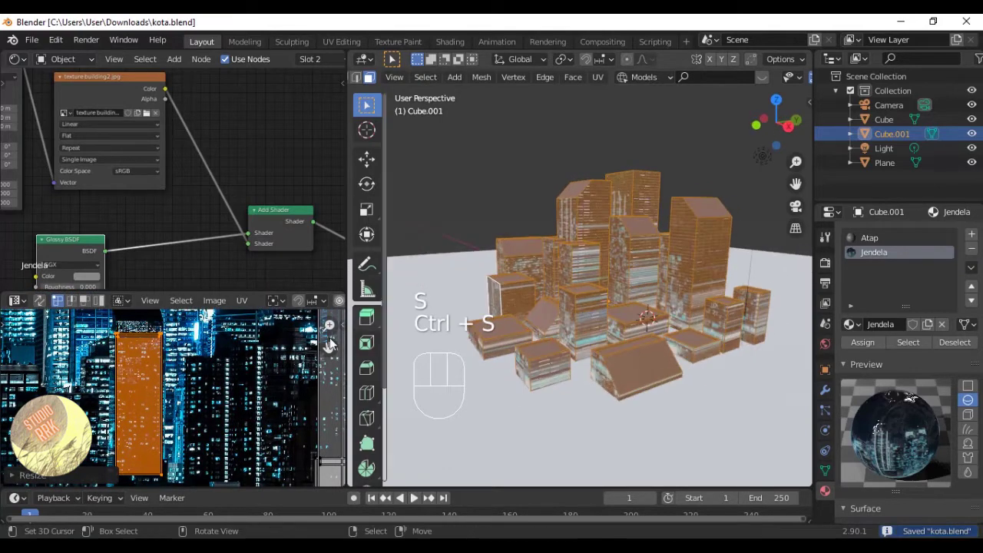
right_click(161, 350)
middle_click_drag(497, 305, 527, 301)
scroll(528, 301, "up", 2)
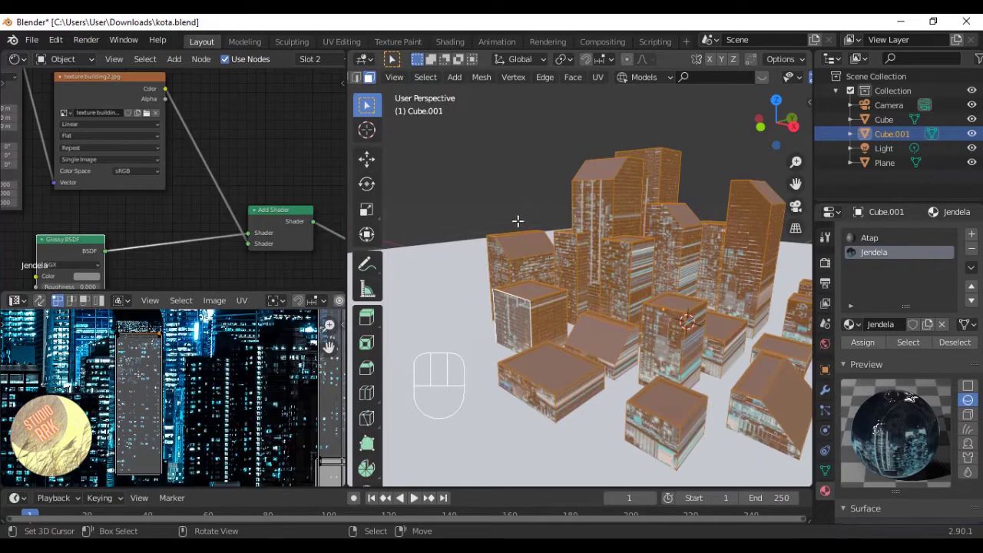
middle_click_drag(518, 221, 436, 176)
right_click(523, 314)
scroll(523, 314, "up", 3)
middle_click_drag(523, 314, 523, 255)
key("ctrl+s")
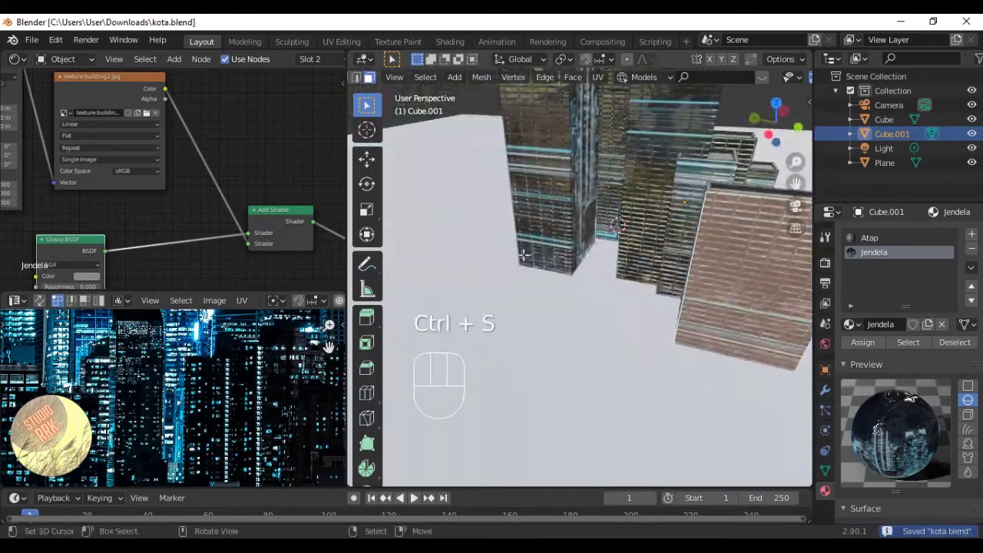
Open up the block side wall's collapsed UV face by moving its vertices along X.
scroll(610, 298, "down", 4)
scroll(165, 373, "down", 5)
scroll(187, 357, "up", 2)
middle_click_drag(160, 390, 191, 373)
key("a")
key("Tab")
key("Tab")
right_click(162, 336)
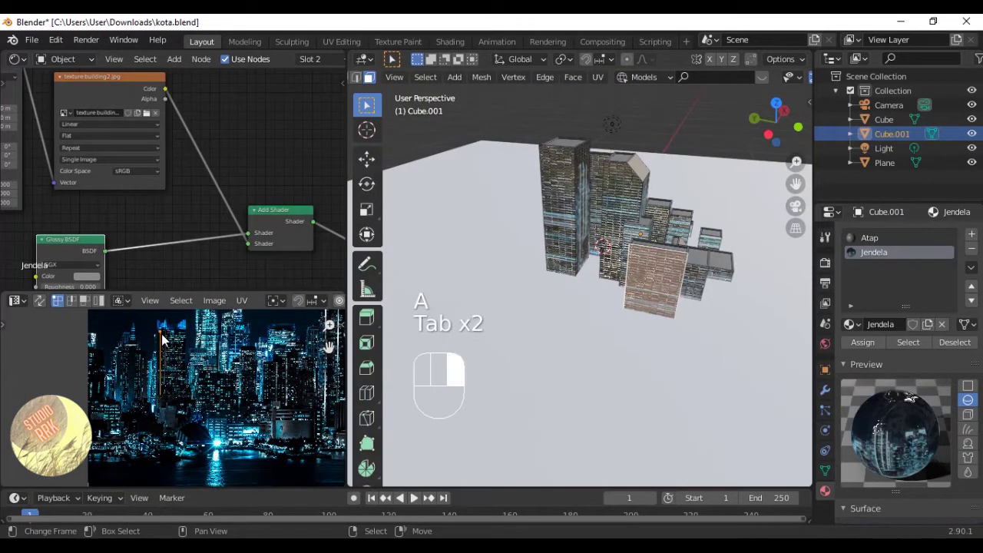
key("g")
left_click(185, 399)
key("g")
left_click(192, 407)
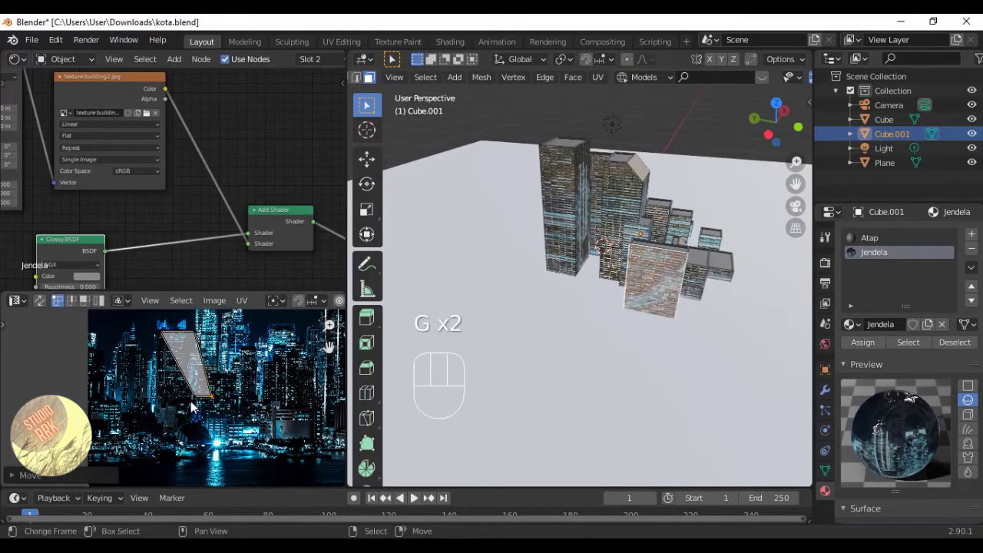
Align the lower UV vertices along X to square the block's side-wall face over the tower.
key("g")
left_click(157, 399)
key("g")
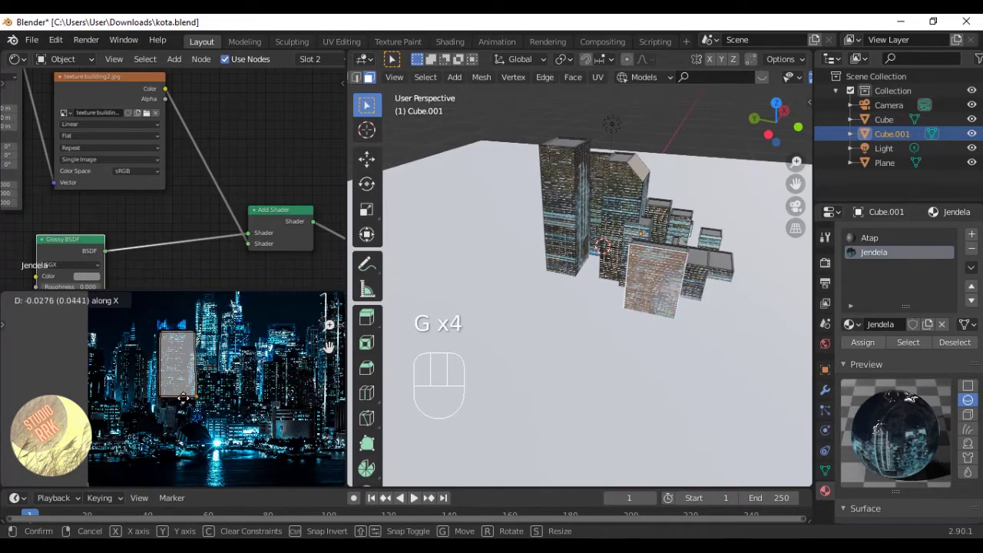
left_click(184, 399)
key("Tab")
key("Tab")
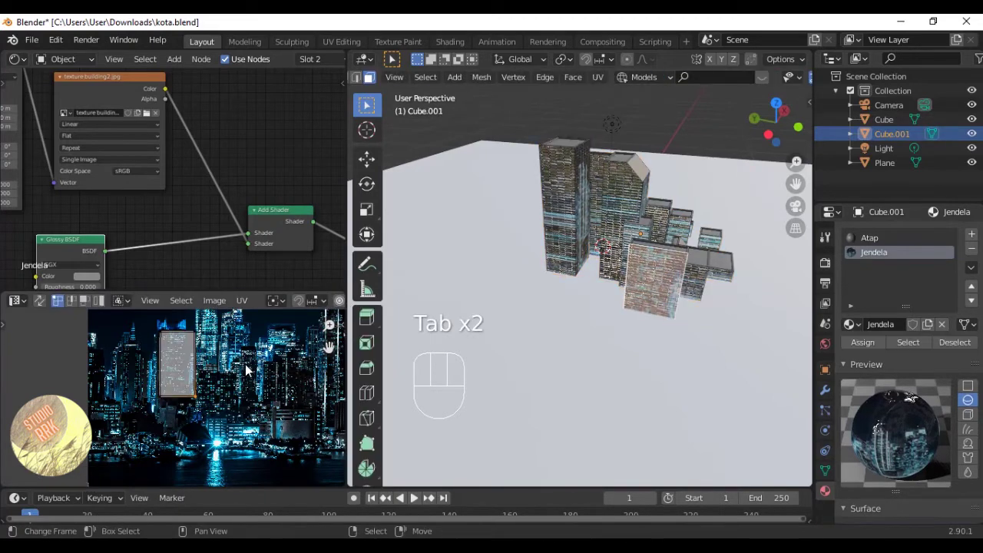
Select all vertices of the block's side-wall UV face and rescale it over the lit windows.
key("a")
key("a")
key("a")
key("s")
left_click(223, 373)
Leave Edit Mode, inspect the textured buildings up close, and save the file.
scroll(223, 373, "up", 2)
middle_click_drag(495, 351, 850, 75)
key("Tab")
scroll(538, 287, "up", 3)
key("a")
key("ctrl+s")
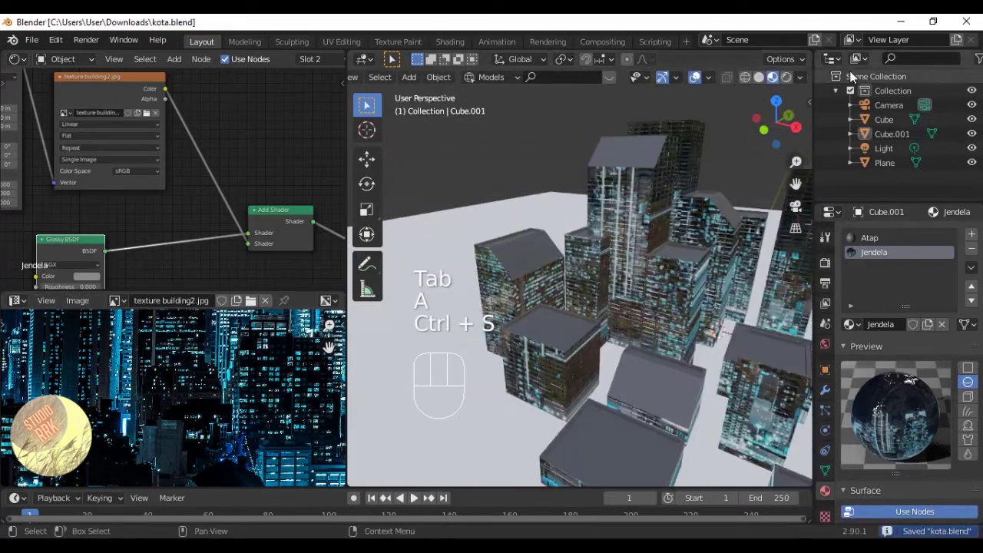
Set the World background strength to 0.1 and save the file.
left_click(785, 77)
mouse_move(645, 392)
middle_mouse_down()
mouse_move(668, 376)
mouse_move(708, 193)
mouse_move(671, 220)
middle_mouse_up()
left_click(758, 77)
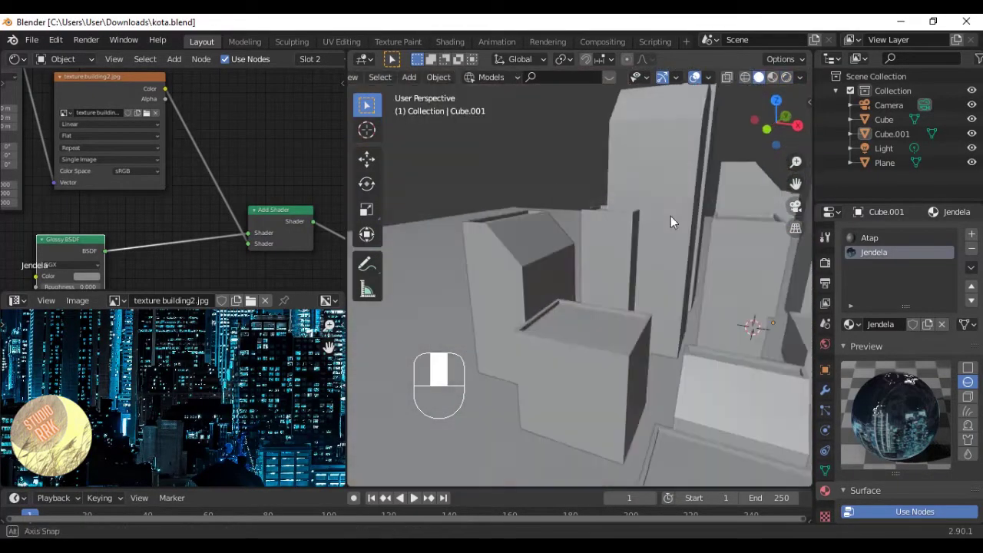
left_click(825, 238)
left_click(825, 262)
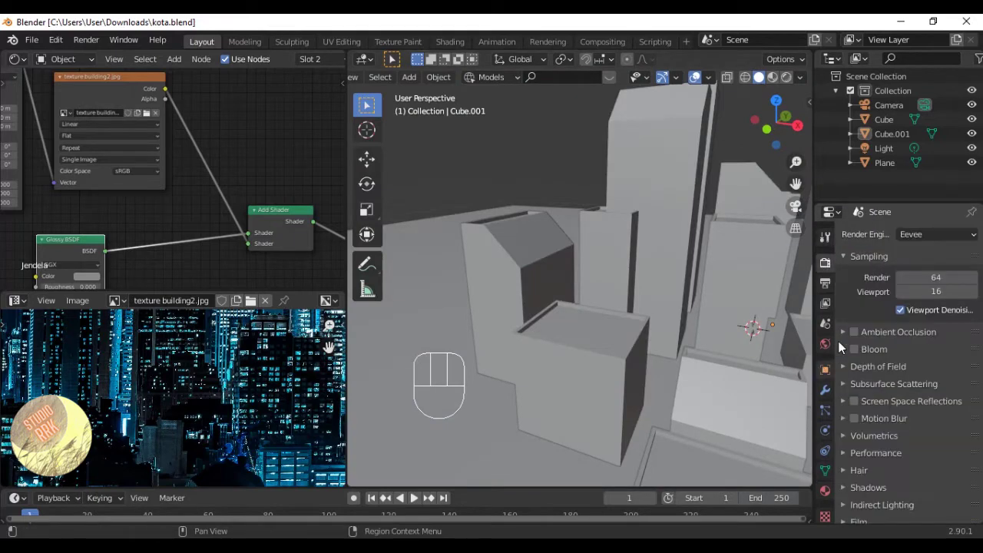
left_click(825, 346)
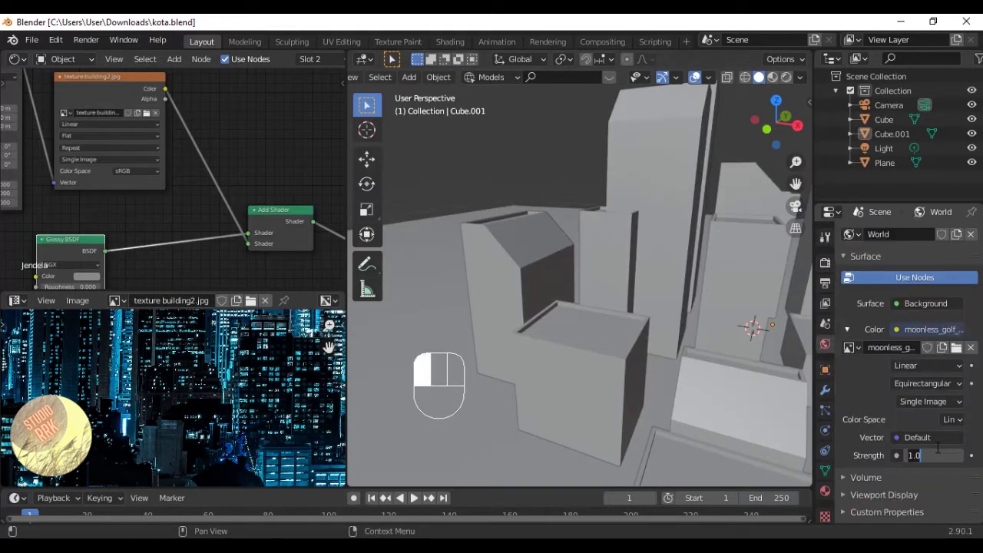
key("ctrl+s")
Enter Edit Mode on the Cube.001 buildings mesh, save the file, and show the textures with Material Preview shading.
left_click(523, 294)
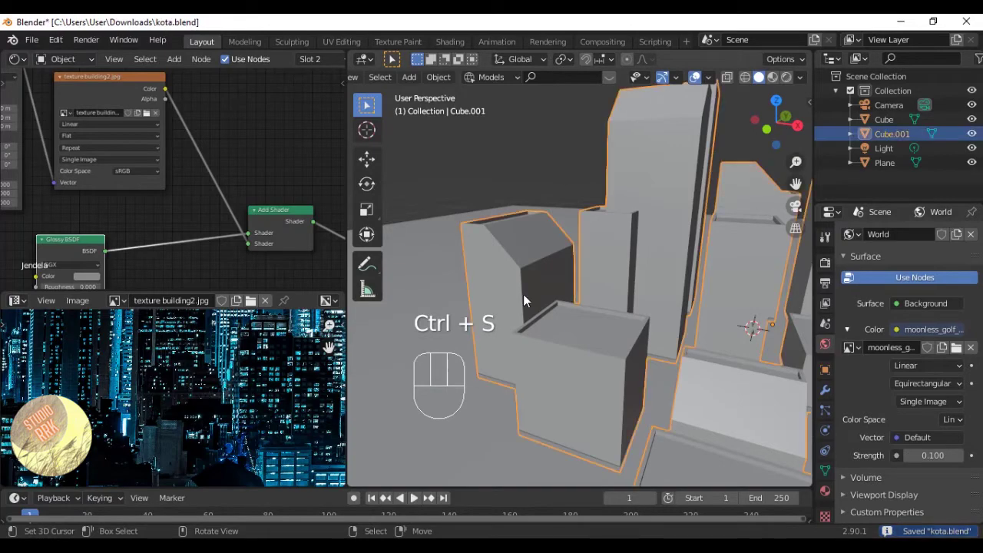
middle_click_drag(523, 294, 491, 292)
key("Tab")
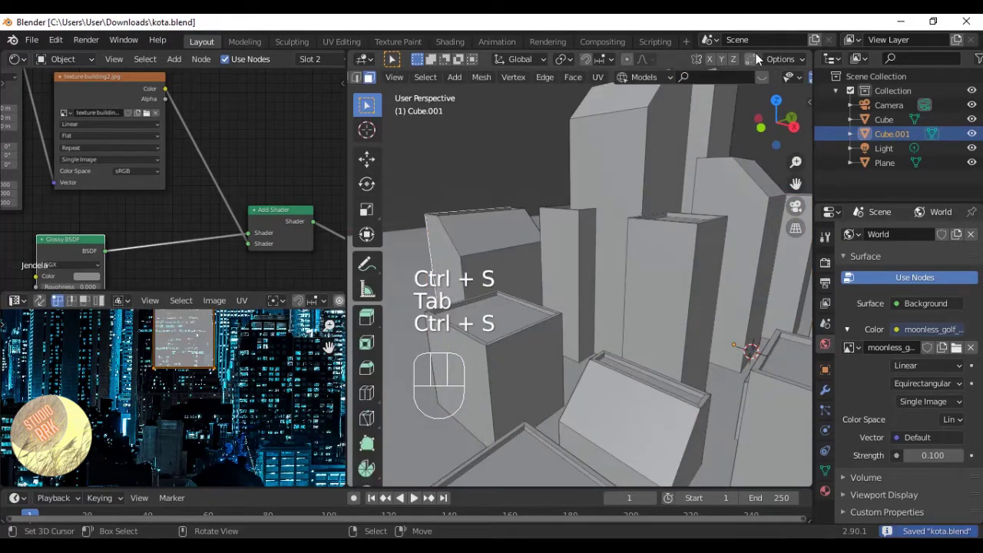
left_click(772, 78)
middle_click_drag(482, 257, 499, 227)
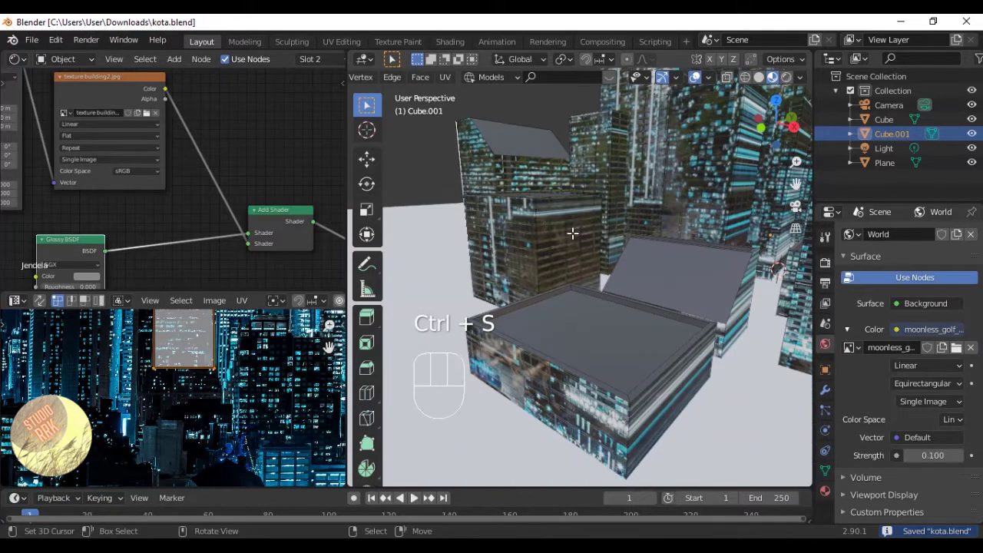
Select all linked faces of the small block, with its front wall active, and select all their UV vertices.
left_click(568, 235)
scroll(568, 235, "up", 3)
left_click(460, 242)
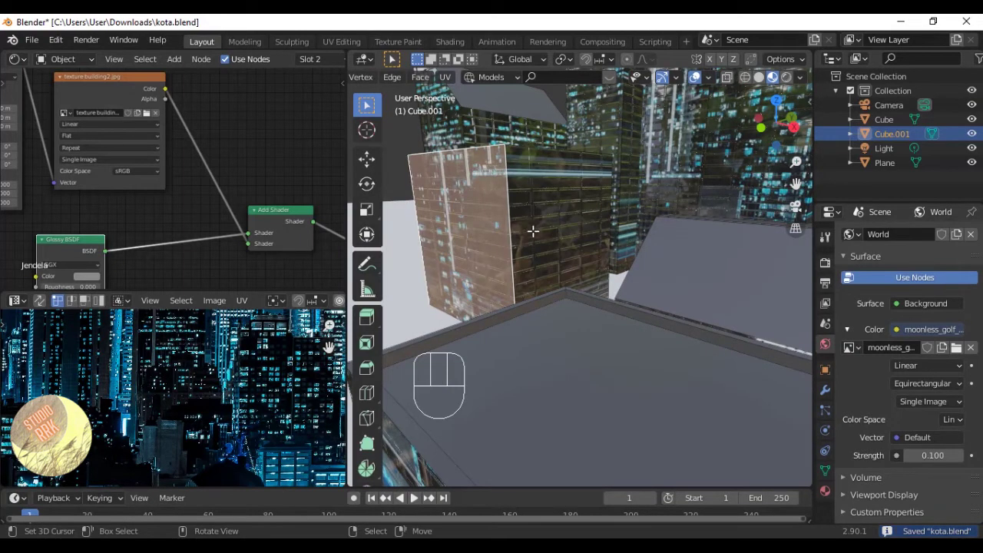
key("l")
scroll(531, 226, "down", 10)
scroll(235, 365, "down", 3)
scroll(234, 364, "up", 5)
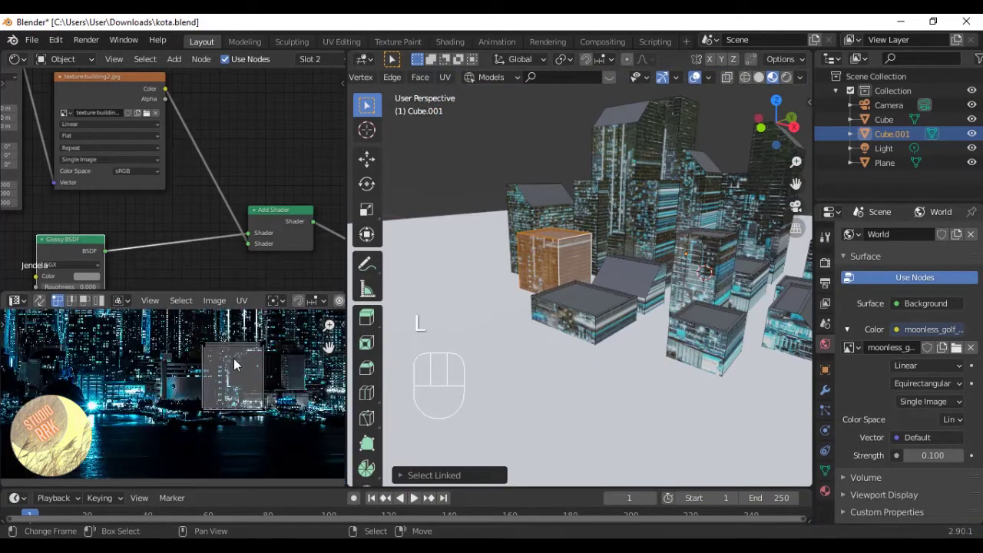
scroll(258, 394, "up", 3)
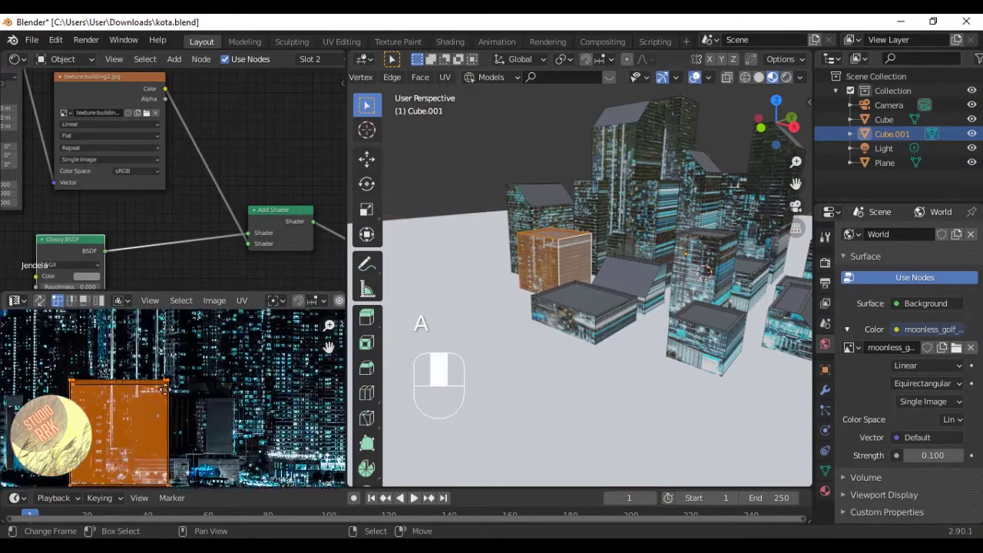
Move the small block's UV faces onto a lit tower, scale them to about 0.7, and save the file.
key("g")
left_click(299, 386)
scroll(297, 387, "up", 2)
key("s")
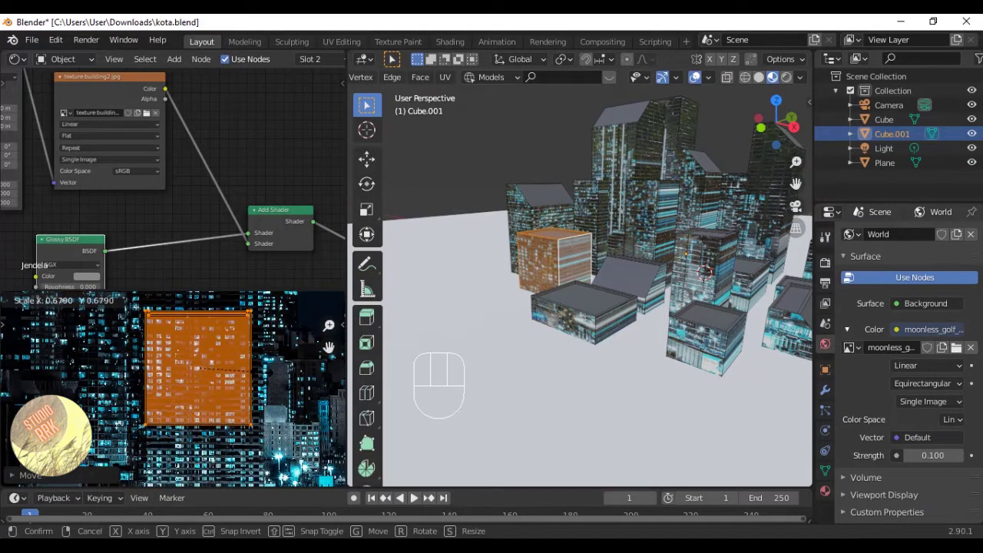
left_click(253, 373)
middle_click_drag(265, 379, 237, 406)
key("ctrl+s")
Select the small block's adjacent side wall and unwrap it with Project From View in the right orthographic view.
right_click(571, 264)
middle_click_drag(564, 269, 711, 265)
scroll(710, 265, "up", 5)
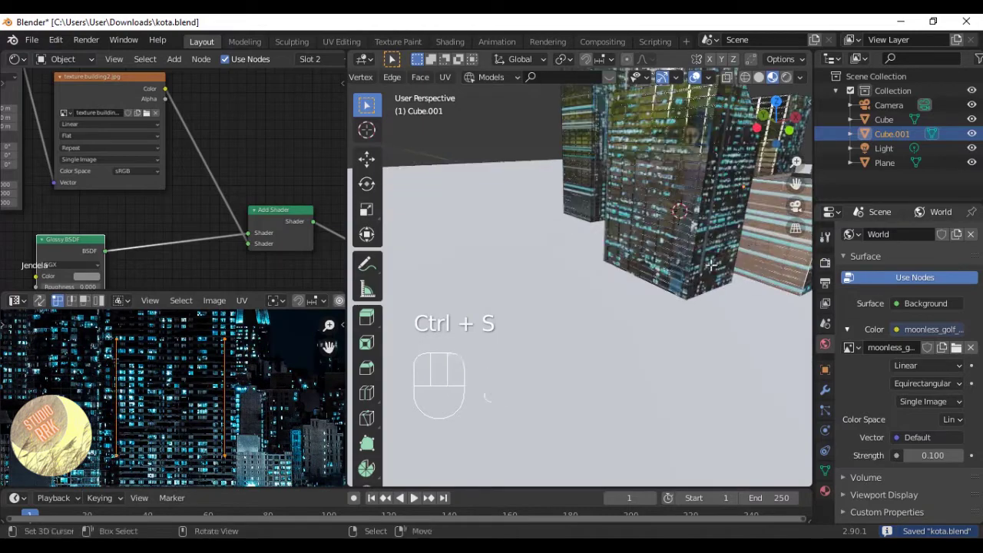
key("KP_3")
key("u")
left_click(572, 276)
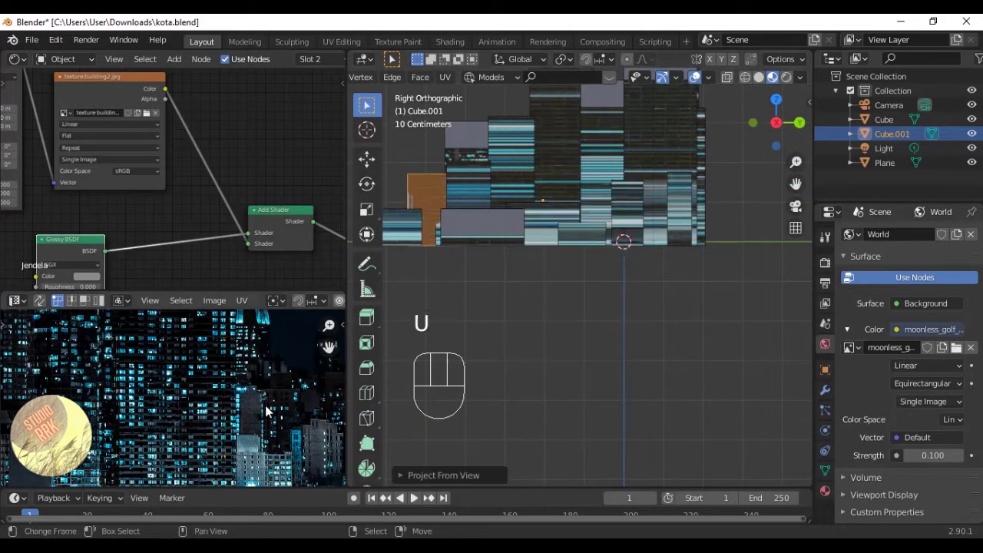
Move and scale the small block's side-wall UV face over a lit tower in the skyline image.
scroll(247, 382, "down", 3)
scroll(162, 371, "up", 2)
key("g")
left_click(272, 429)
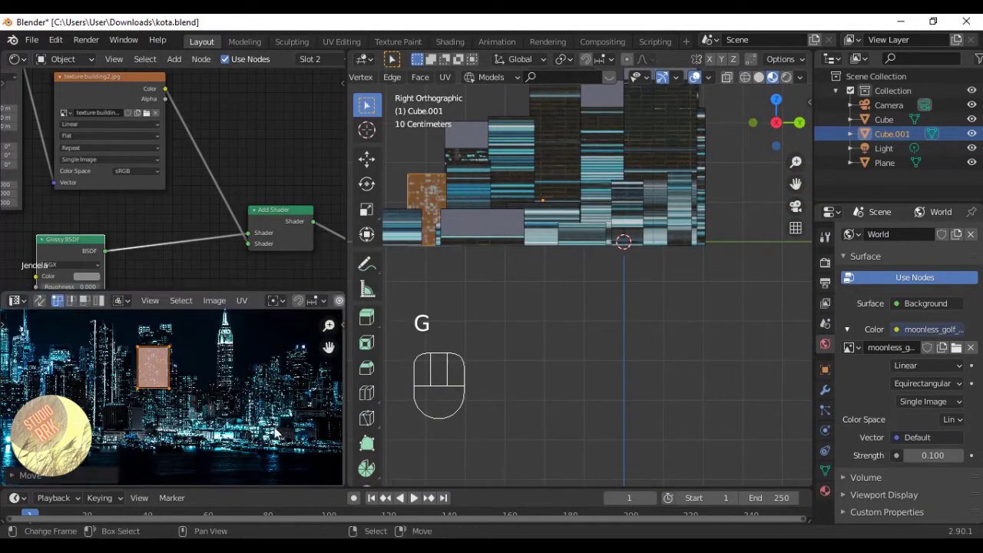
scroll(261, 414, "up", 3)
key("s")
left_click(215, 377)
key("g")
left_click(214, 401)
key("s")
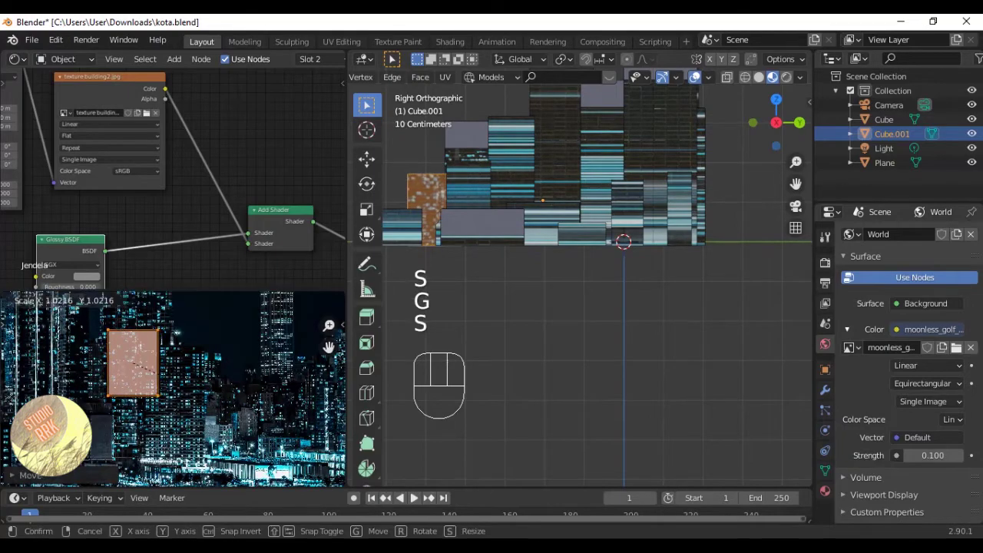
left_click(235, 408)
Inspect the small block's walls outside Edit Mode, save the file, and return to Edit Mode.
middle_click_drag(445, 300, 541, 330)
key("Tab")
middle_click_drag(542, 331, 552, 301)
key("a")
key("ctrl+s")
key("Tab")
key("ctrl+s")
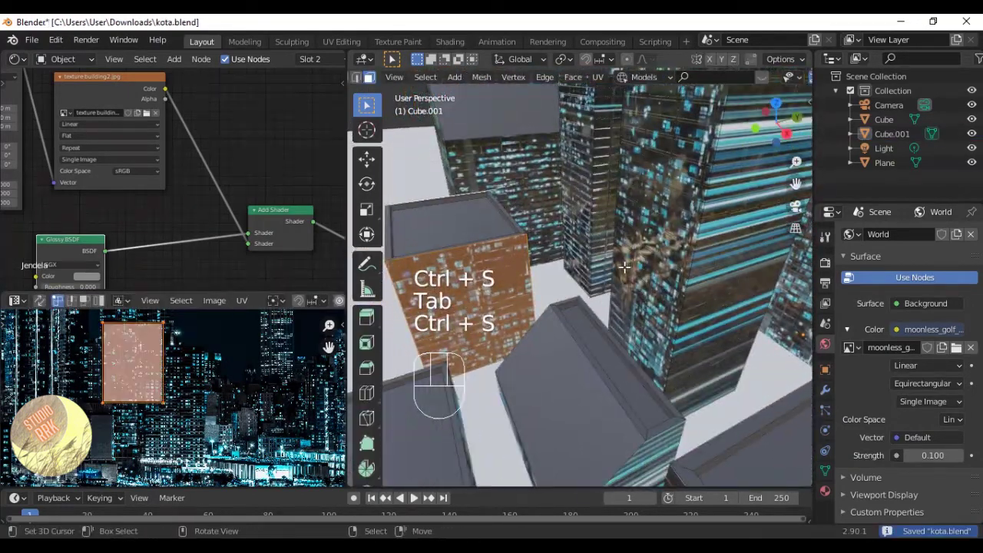
Select the taller tower's linked faces from its front wall, select all their UV vertices, and save the file.
scroll(568, 296, "down", 3)
left_click(678, 255)
key("l")
scroll(212, 376, "up", 2)
key("a")
scroll(212, 375, "down", 3)
key("ctrl+s")
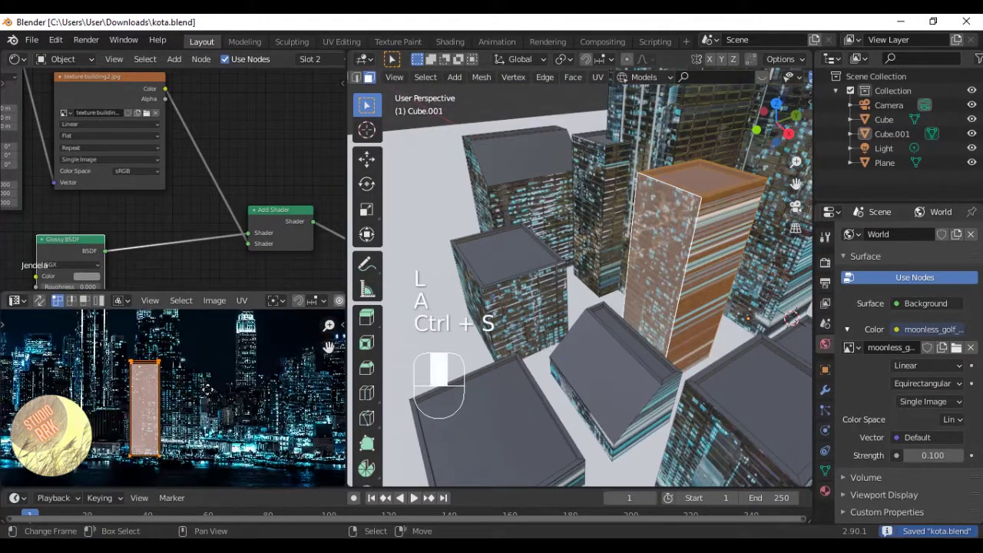
Scale down the tower's UV faces and move them onto the spired skyscraper in the skyline image.
key("g")
left_click(203, 378)
middle_click_drag(204, 381, 134, 397)
scroll(134, 397, "down", 1)
key("s")
left_click(184, 405)
key("g")
left_click(308, 355)
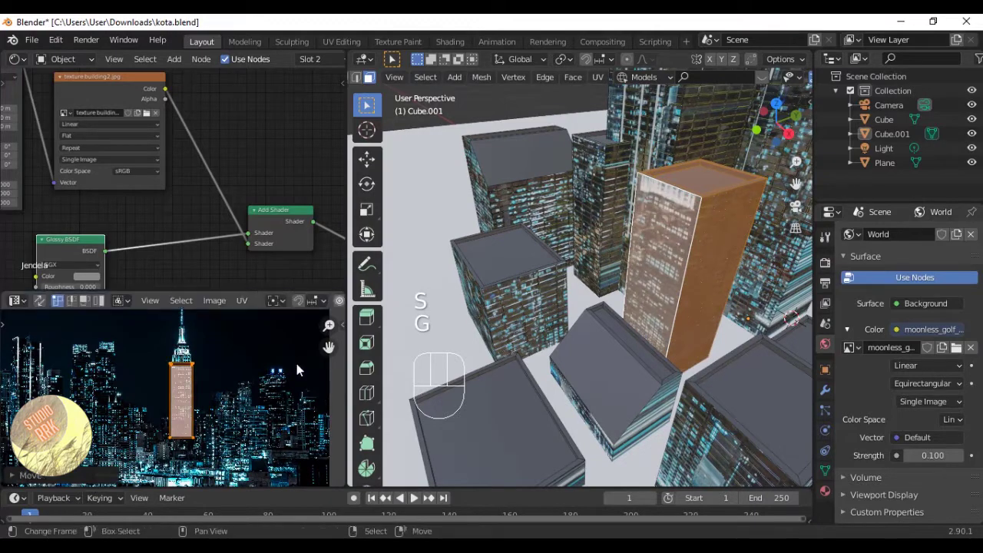
Fit the tower's UV faces to the skyscraper's width, adjust their height along Y, and save the file.
key("s")
left_click(288, 371)
key("s")
left_click(288, 378)
scroll(250, 369, "down", 2)
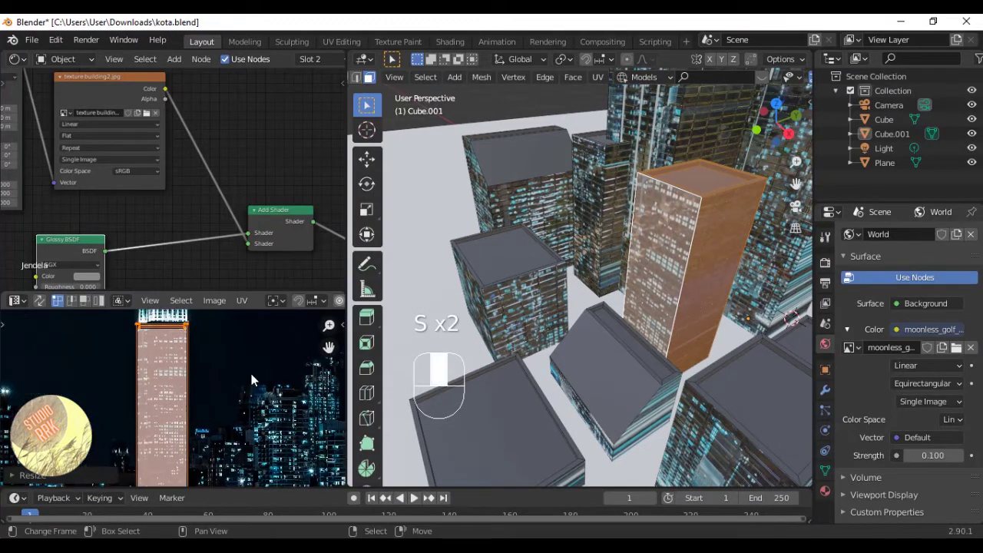
key("ctrl+s")
key("s")
key("y")
left_click(249, 350)
Nudge the tower's UV faces beneath the skyscraper's crown, fine-tune their scale, and save the file.
key("g")
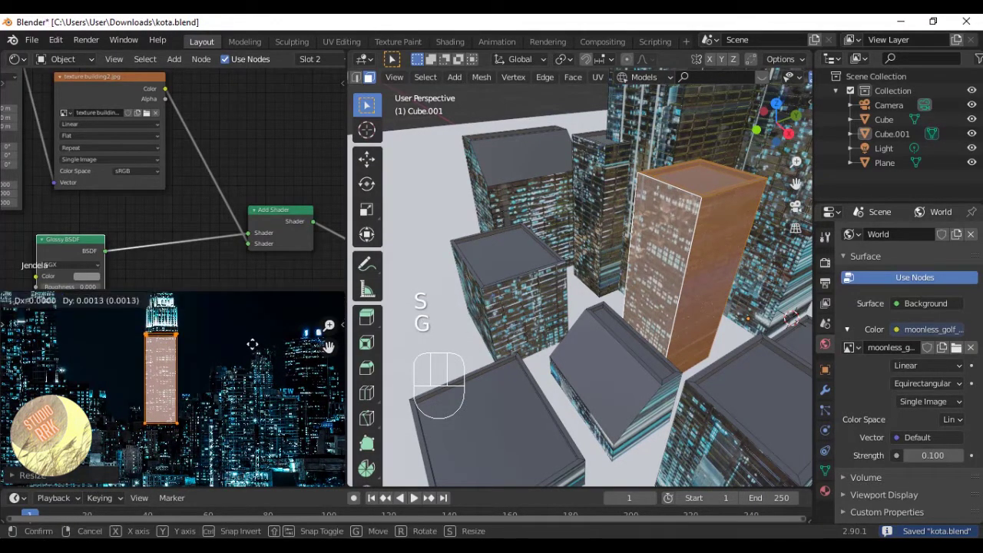
left_click(255, 337)
key("s")
left_click(254, 334)
scroll(253, 332, "up", 3)
key("ctrl+s")
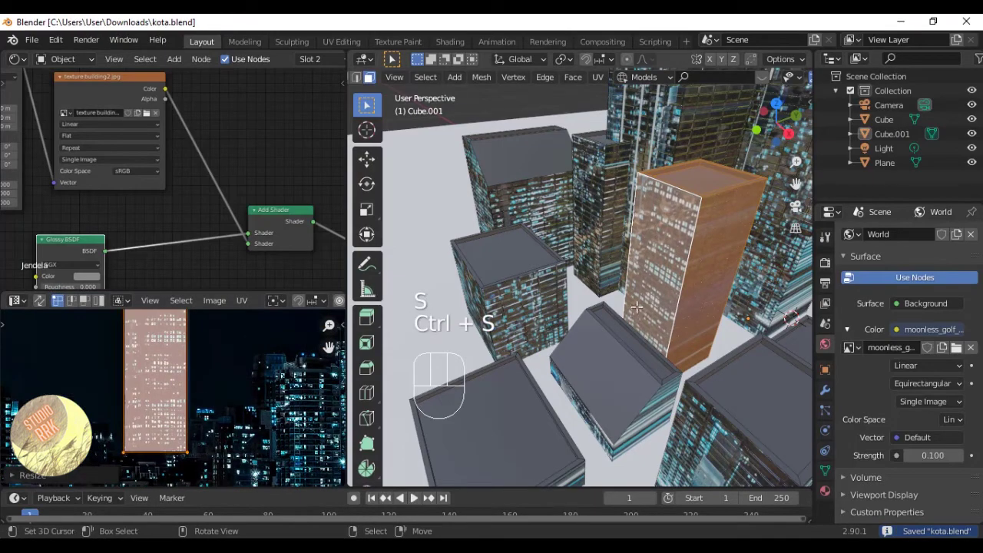
Select the tower's adjoining side wall, unwrap it with Project From View from the right, and select its UVs.
middle_click_drag(583, 292, 653, 261)
key("ctrl+s")
scroll(587, 295, "down", 3)
scroll(610, 297, "up", 3)
left_click(656, 248, "shift")
key("KP_3")
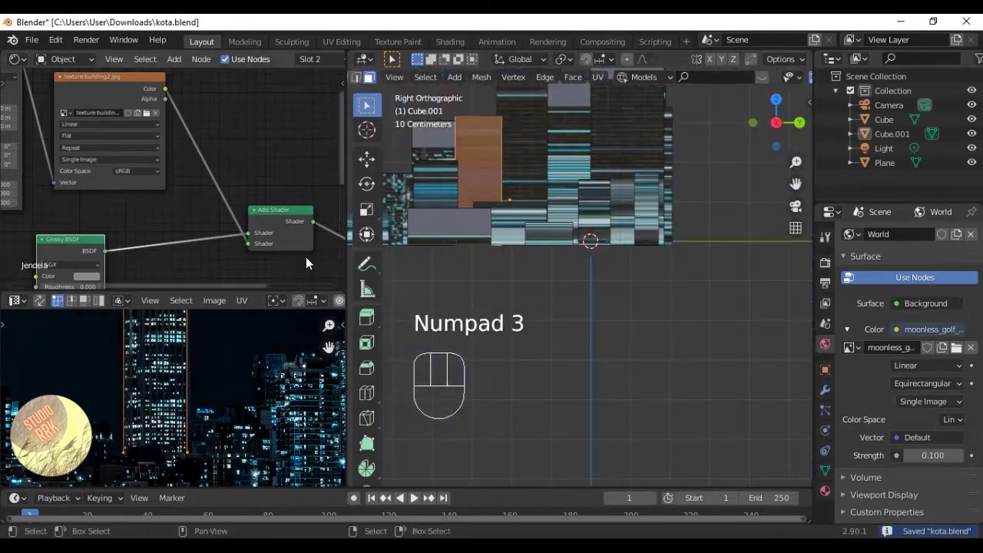
key("u")
left_click(619, 319)
key("a")
key("a")
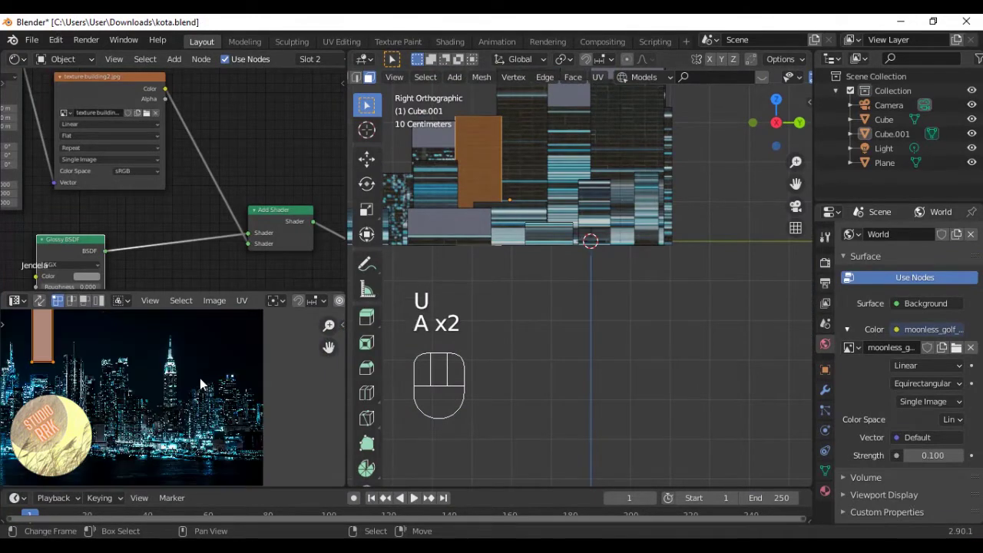
Move the tower's side-wall UV face onto the spired skyscraper and scale it to the building's width.
key("g")
left_click(326, 442)
scroll(270, 410, "up", 4)
key("s")
left_click(239, 403)
scroll(242, 401, "up", 1)
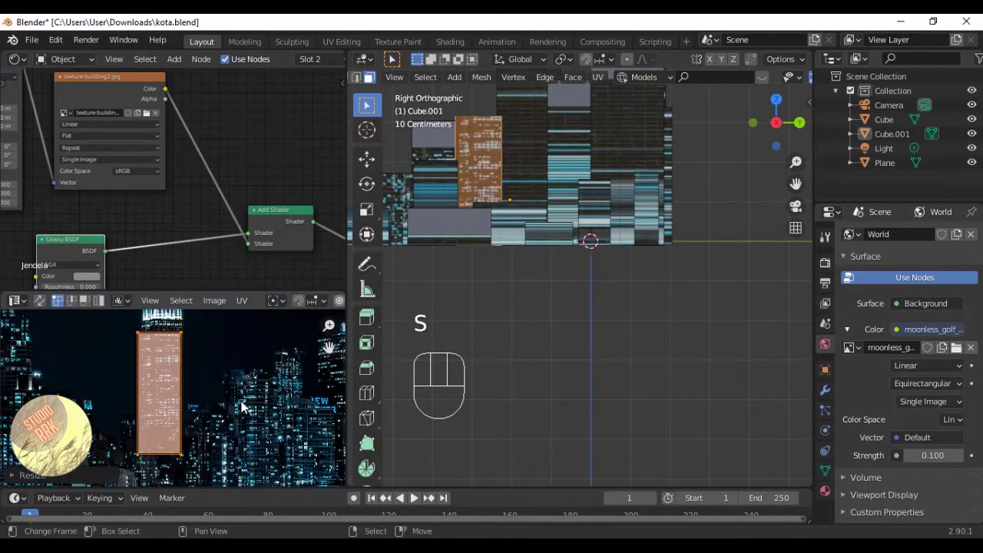
Refine the position and scale of the side-wall UV face over the skyscraper's lit windows.
key("g")
left_click(244, 405)
key("s")
left_click(236, 405)
scroll(236, 405, "up", 2)
key("s")
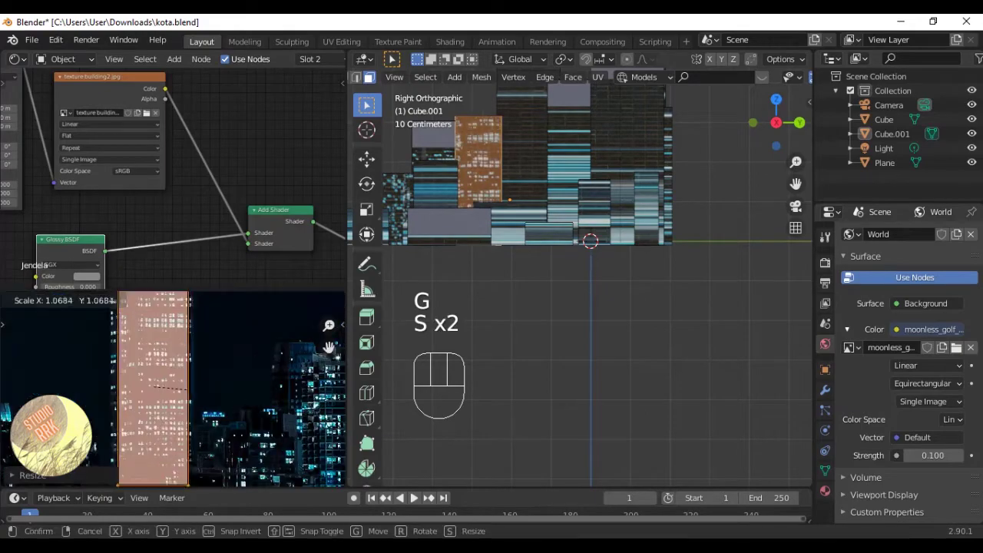
left_click(251, 388)
scroll(250, 386, "down", 5)
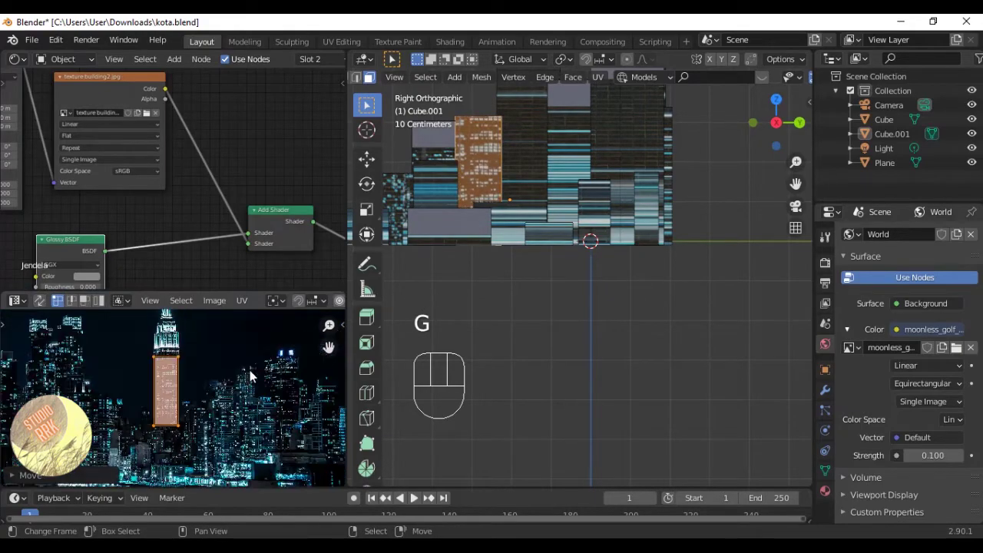
key("s")
left_click(251, 380)
Inspect the tower's corner, save the file, and shift the side-wall UV face slightly along Y.
middle_click_drag(510, 198, 461, 277)
key("Tab")
key("ctrl+s")
key("Tab")
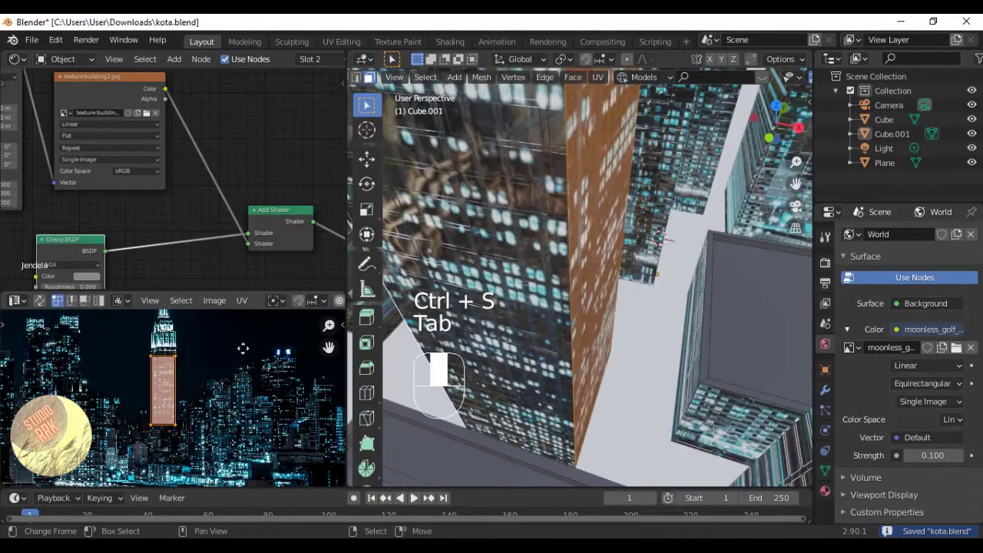
key("g")
key("g")
key("y")
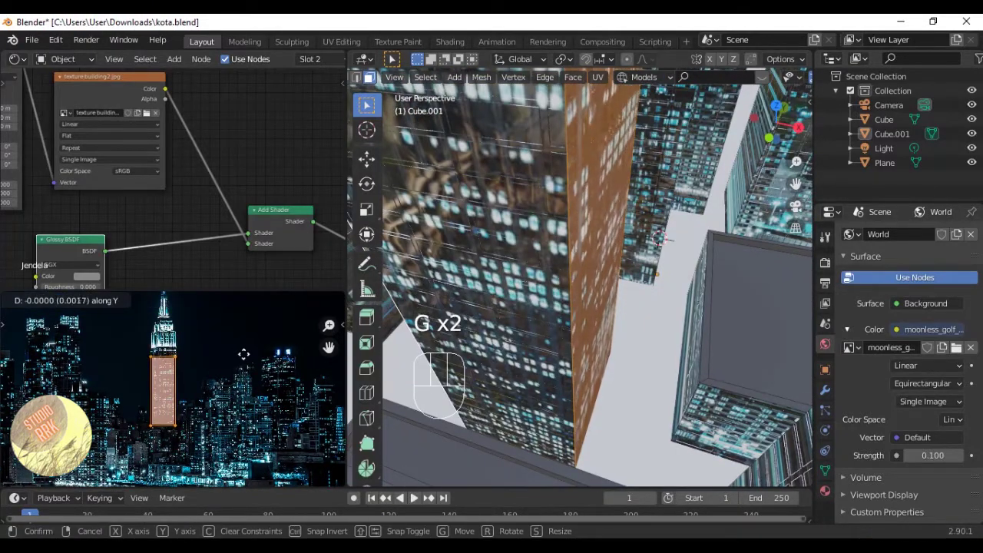
left_click(243, 351)
Leave Edit Mode to inspect the textured tower, save the file, and resume editing the mesh.
key("Tab")
middle_click_drag(553, 308, 625, 202)
key("ctrl+s")
scroll(620, 280, "up", 3)
key("Tab")
Select the low flat block's linked faces, make its front wall active, and select all its UV vertices.
right_click(583, 338)
key("ctrl+s")
key("l")
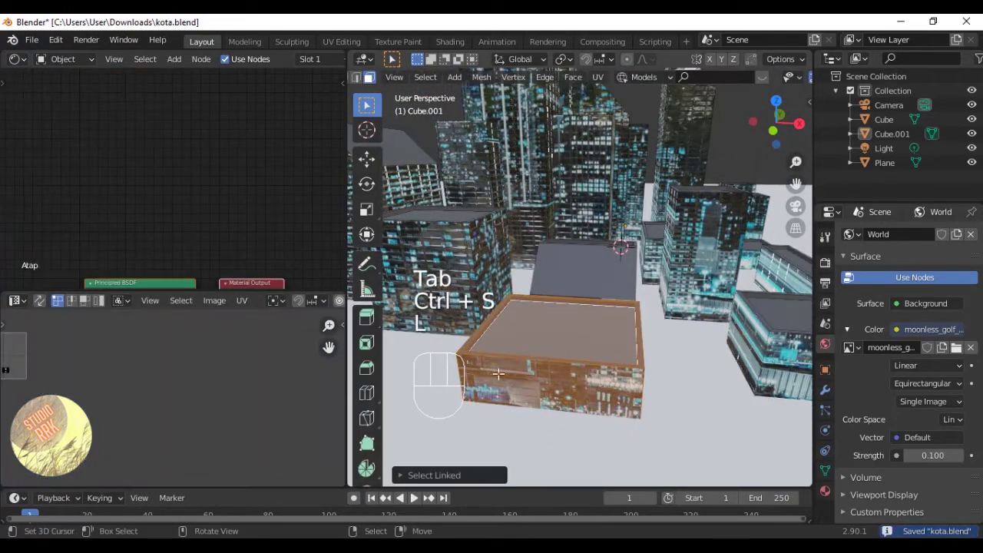
scroll(367, 338, "down", 1)
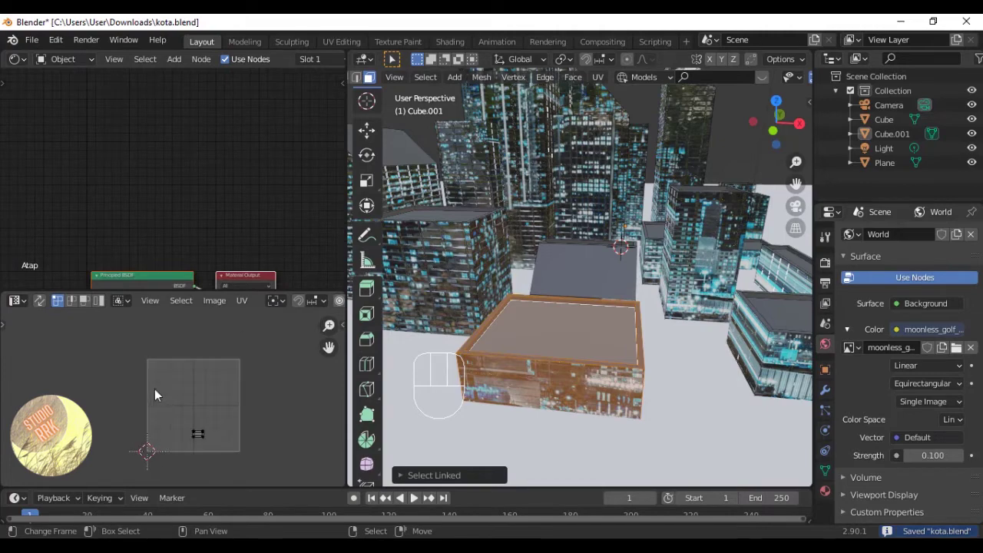
middle_click_drag(236, 221, 235, 84)
left_click(533, 399)
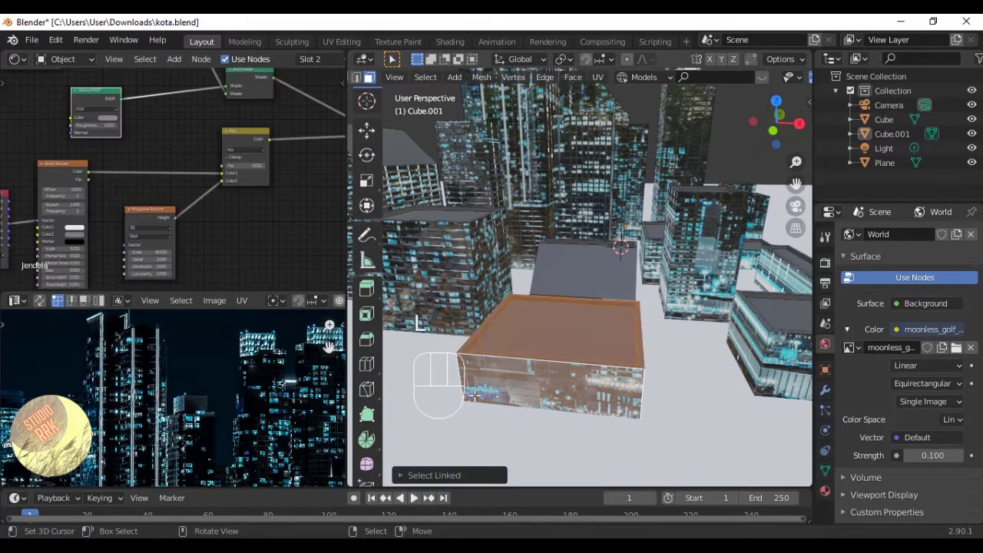
scroll(187, 366, "down", 6)
key("ctrl+s")
key("a")
Move the low block's UV faces onto the lit windows of a tower and rescale them.
scroll(220, 439, "up", 3)
middle_click_drag(219, 439, 246, 357)
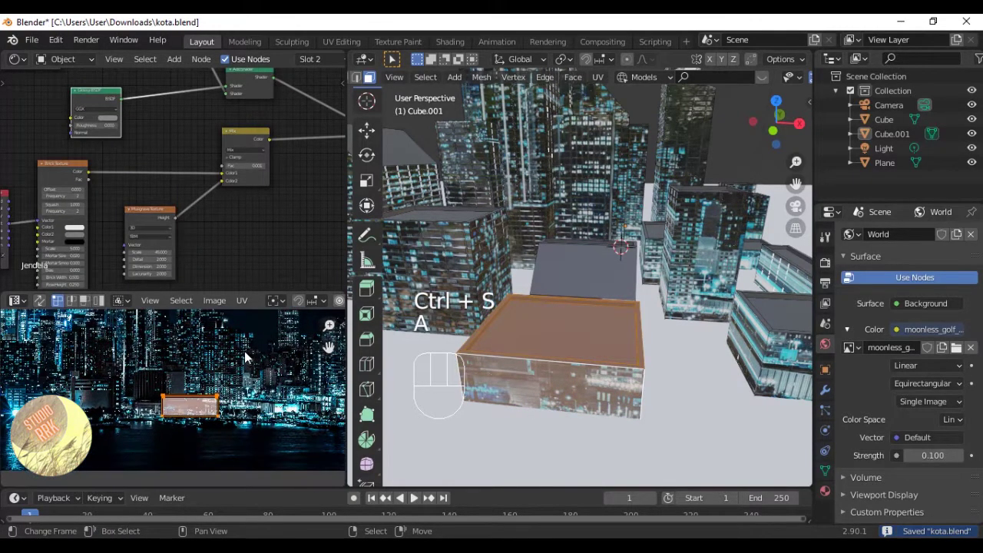
left_click(271, 477)
scroll(185, 396, "up", 3)
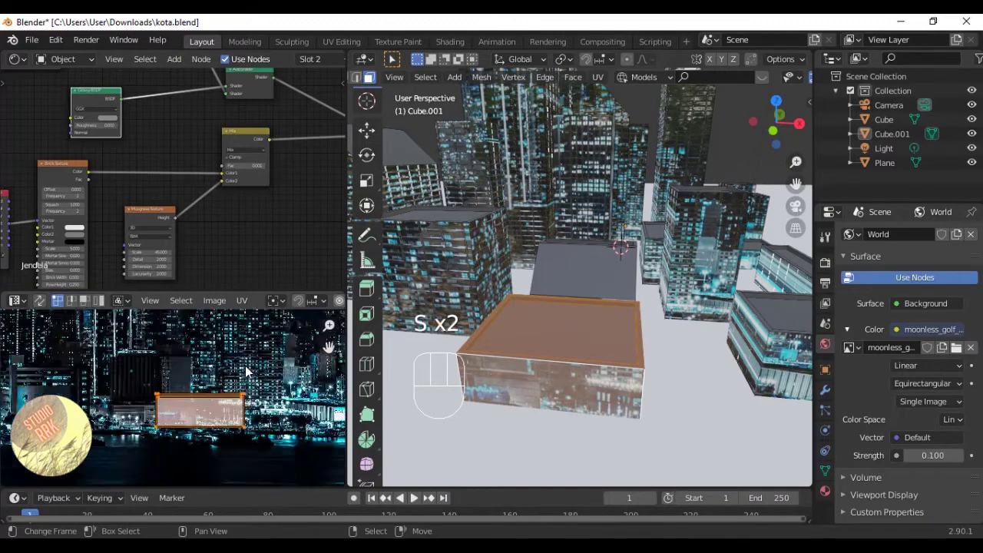
key("g")
left_click(253, 384)
key("s")
left_click(234, 392)
Shrink the low block's UV faces further and reposition them within the tower's window rows.
scroll(231, 388, "up", 2)
key("g")
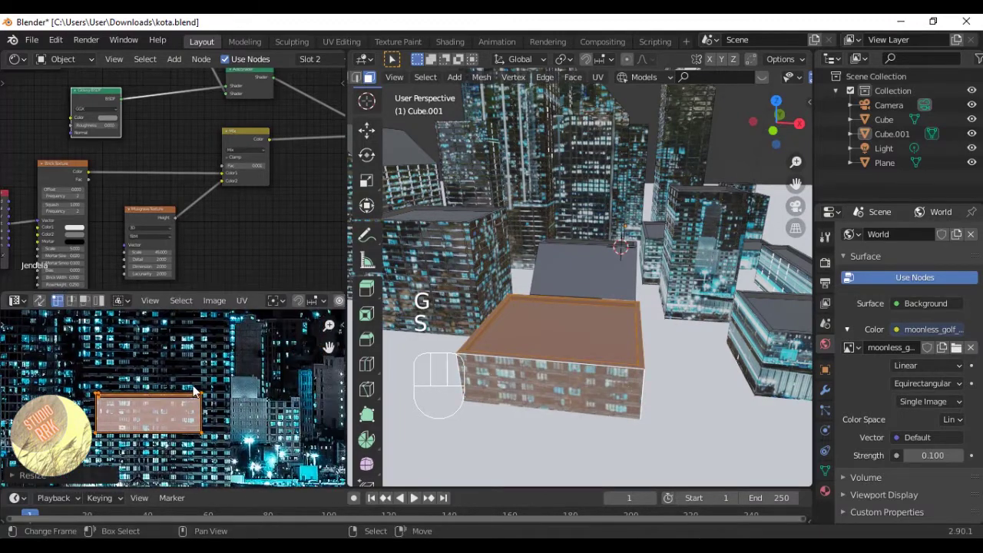
left_click(195, 384)
left_click(230, 394)
key("g")
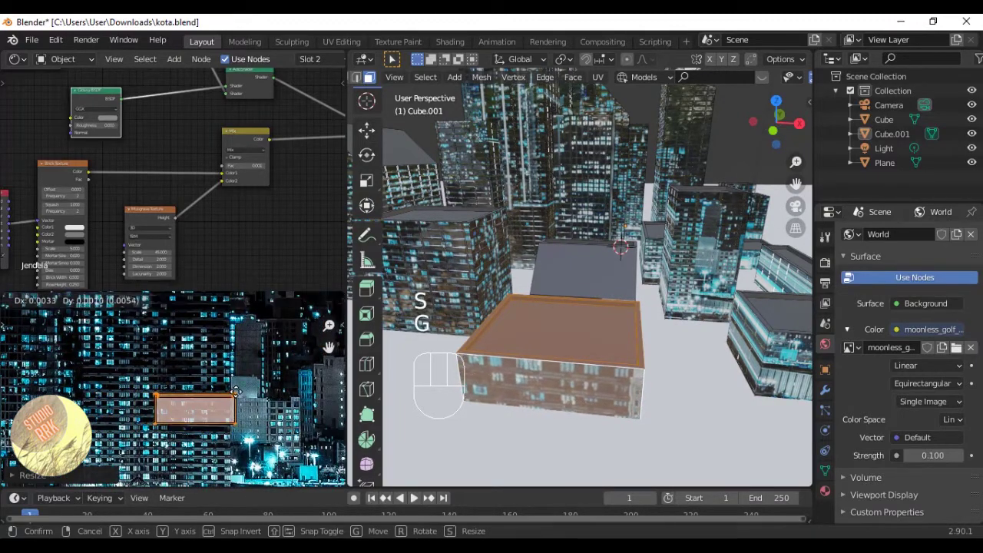
Save the file, select the low block's two opposite side walls, and project their UVs from the right orthographic view.
middle_click_drag(522, 381, 433, 340)
key("ctrl+s")
scroll(460, 334, "down", 2)
left_click(533, 315)
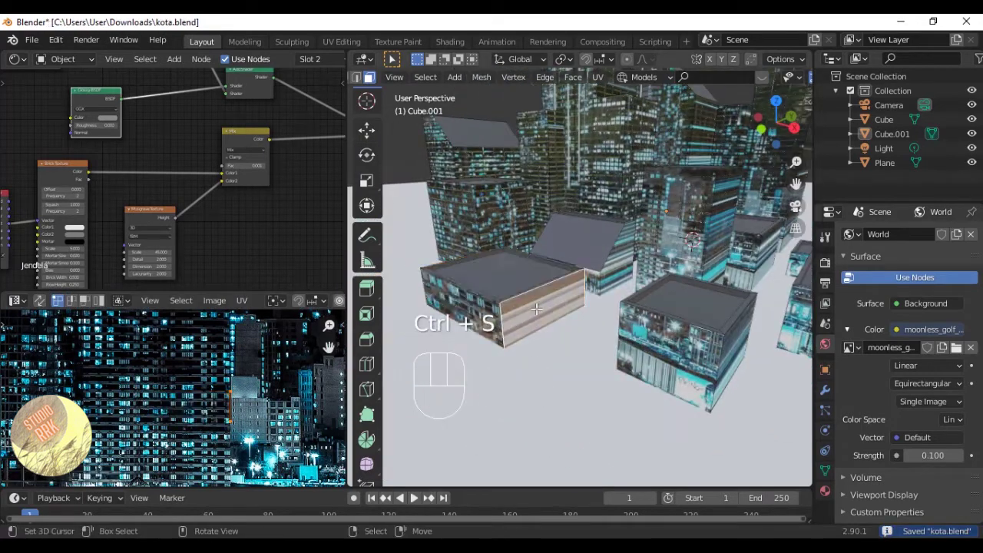
middle_click_drag(538, 313, 730, 272)
left_click(743, 269, "shift")
key("KP_3")
key("u")
left_click(461, 248)
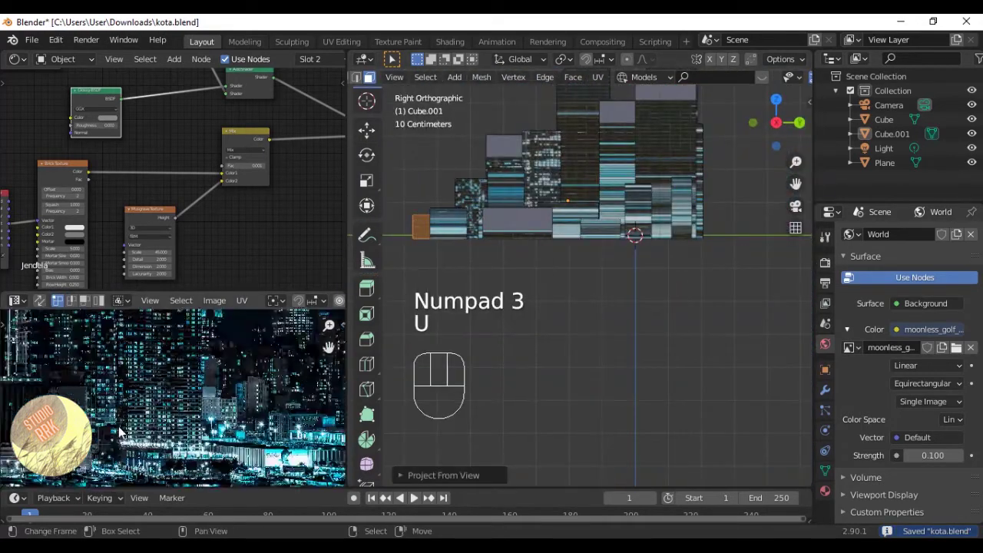
Move the low block's projected side-wall UVs onto the lit towers of the skyline image and inspect the side wall.
scroll(161, 398, "down", 4)
key("g")
left_click(230, 441)
scroll(181, 398, "up", 4)
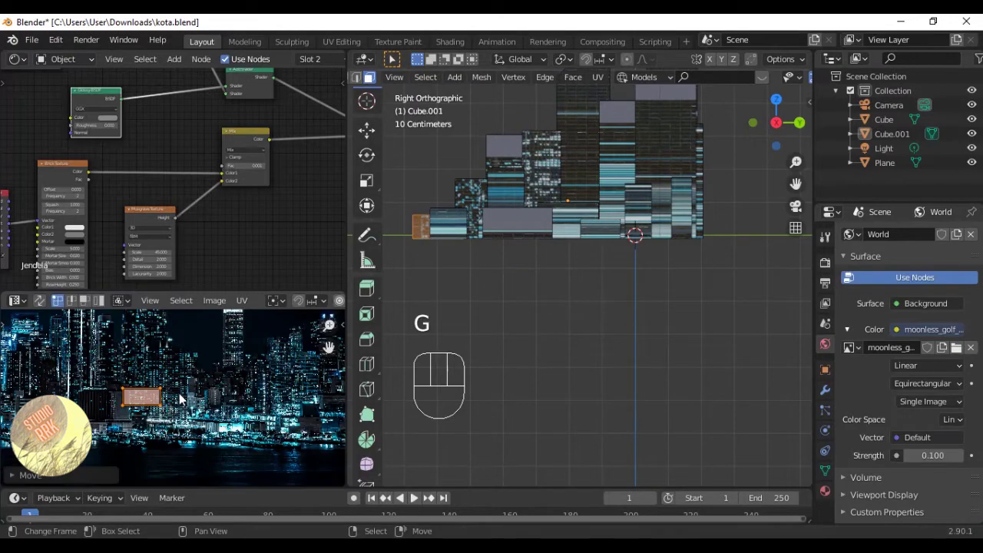
middle_click_drag(527, 270, 539, 301)
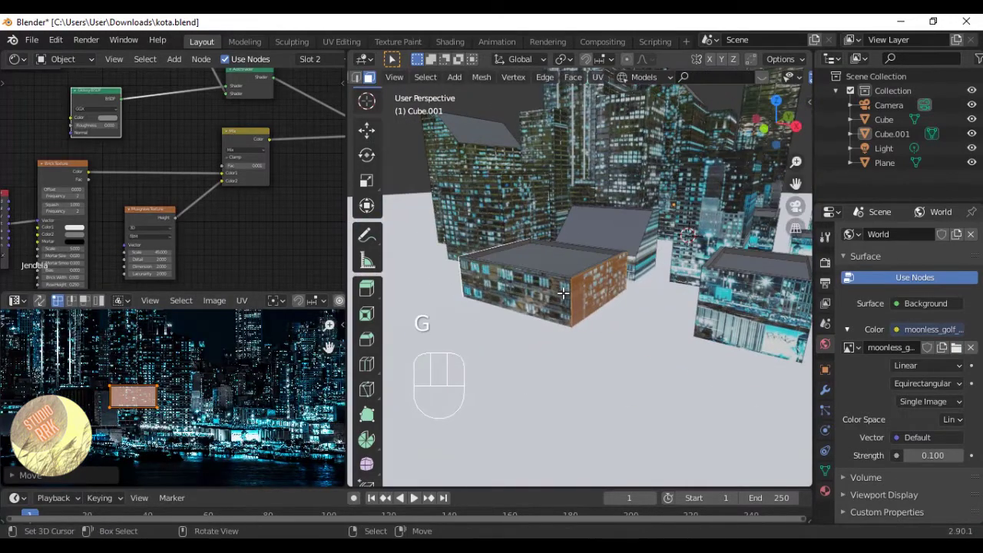
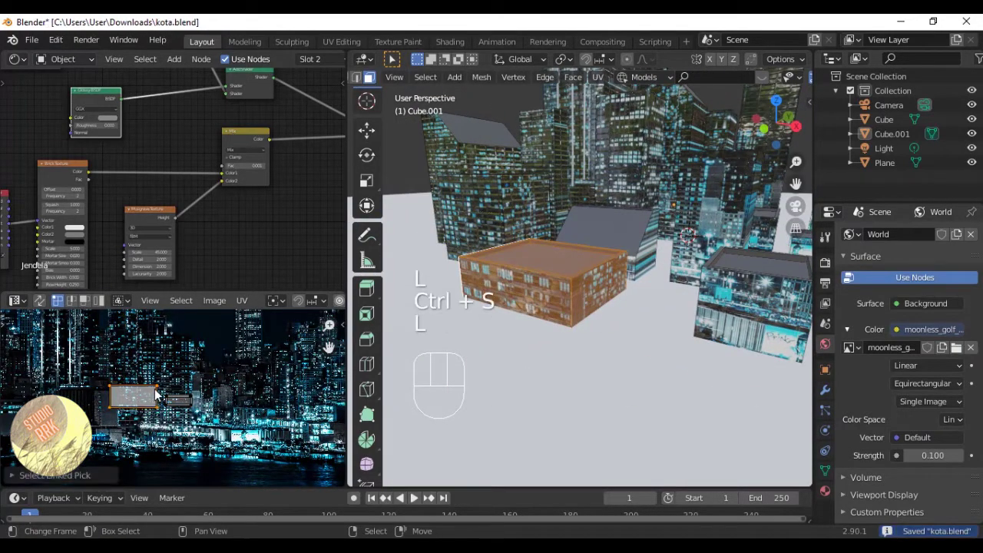
Select the low block's side-wall UVs, shrink them, and fit them within the tower's rows of lit windows.
scroll(156, 394, "up", 2)
key("s")
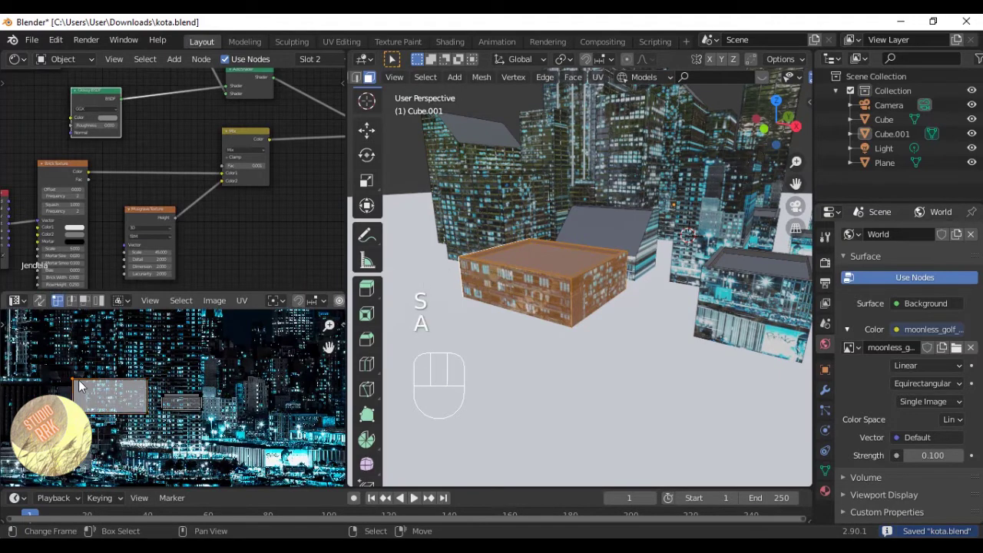
key("l")
key("l")
key("l")
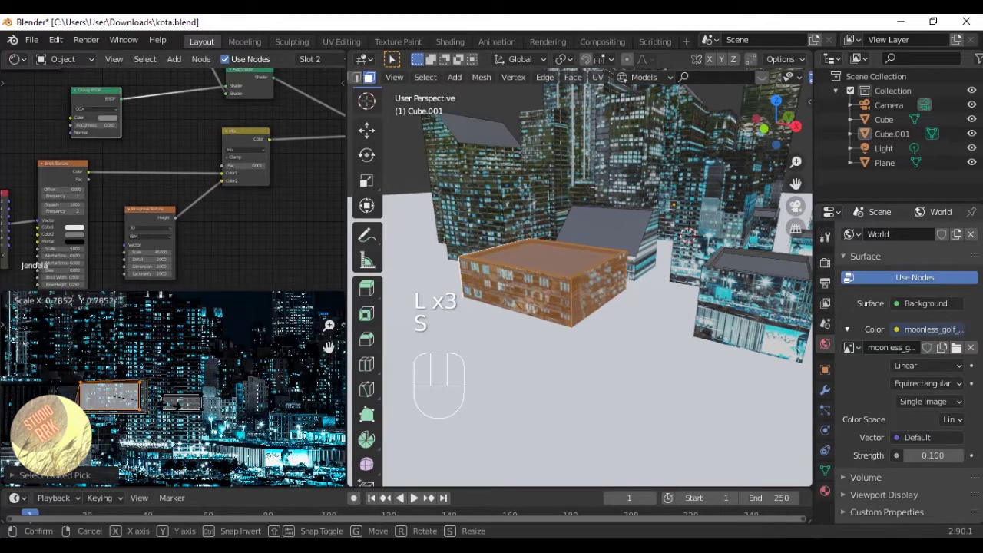
key("b")
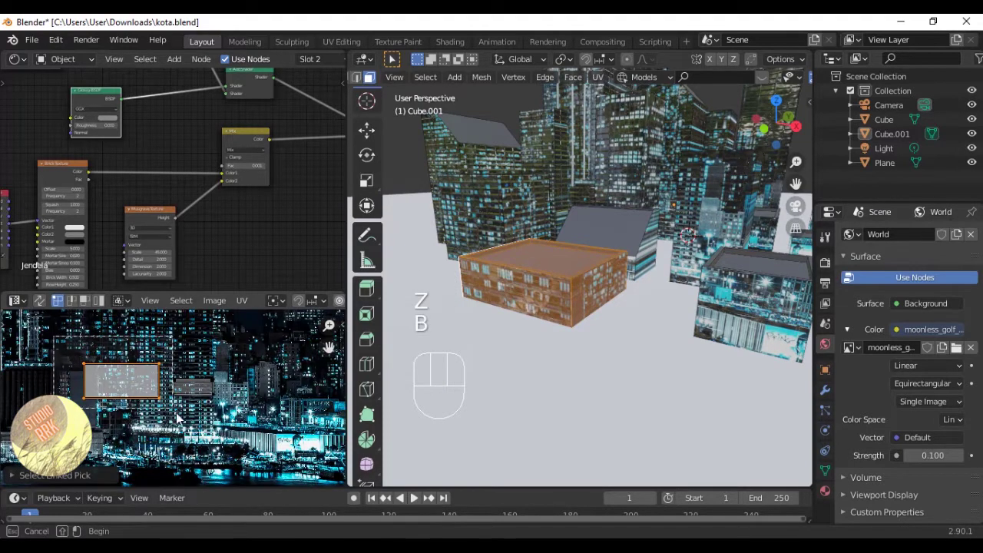
key("s")
left_click(169, 399)
scroll(169, 400, "up", 1)
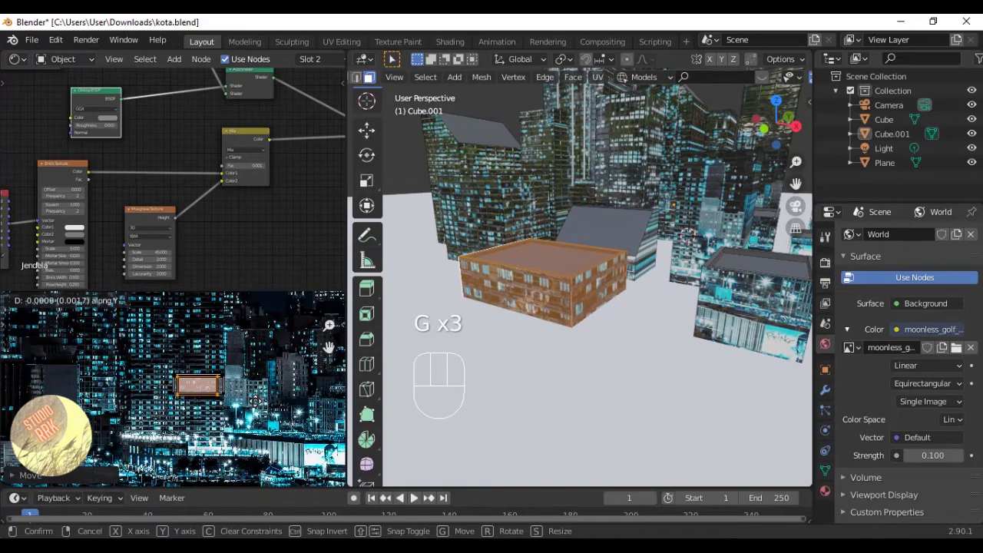
Leave Edit Mode to inspect the textured low block, save the file, and resume editing the mesh.
key("Tab")
middle_click_drag(660, 307, 590, 294)
key("ctrl+s")
key("Tab")
Select the linked faces of the small sloped-roof block behind the low block, save, and select all its UV vertices.
key("ctrl+l")
key("l")
key("semicolon")
key("semicolon")
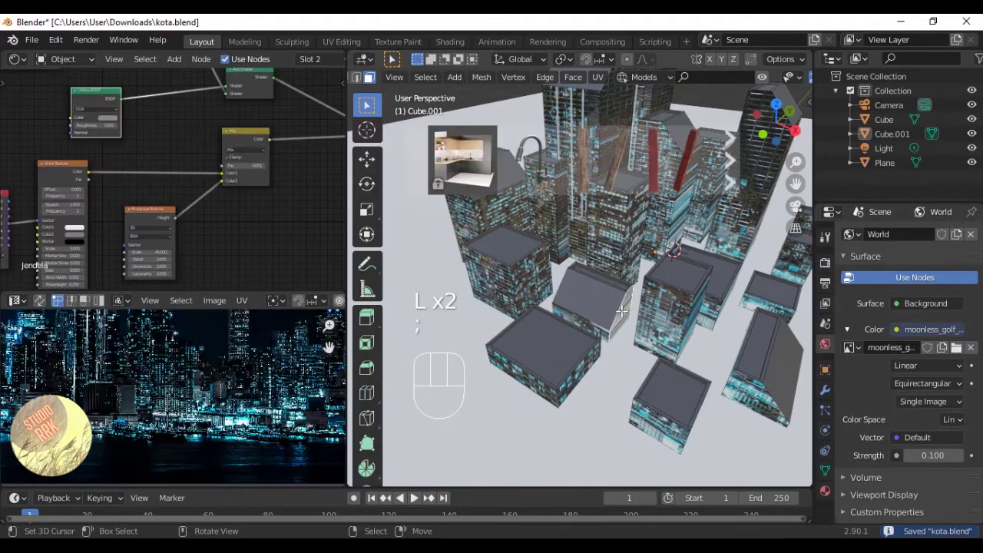
key("l")
key("ctrl+s")
scroll(219, 392, "up", 2)
key("a")
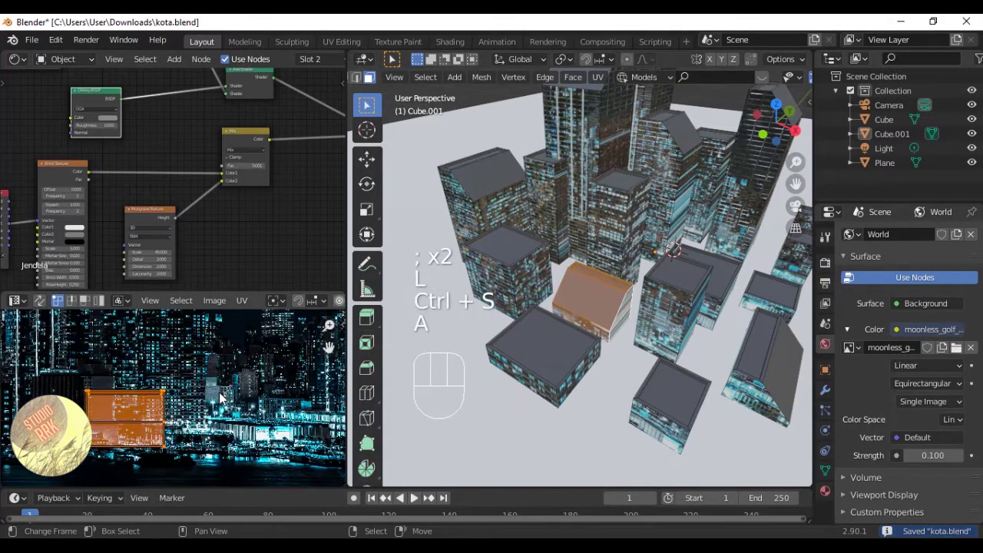
Move the sloped-roof block's UV faces onto a tower's lit windows and shrink them to fit.
key("g")
key("s")
left_click(192, 395)
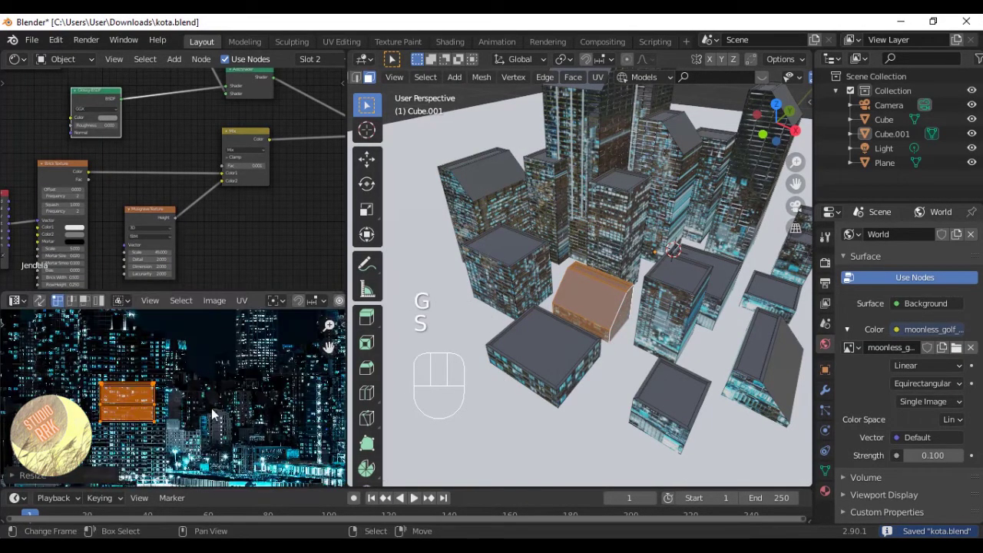
scroll(209, 414, "down", 1)
middle_click_drag(257, 394, 304, 401)
middle_click_drag(201, 392, 239, 377)
scroll(277, 399, "up", 2)
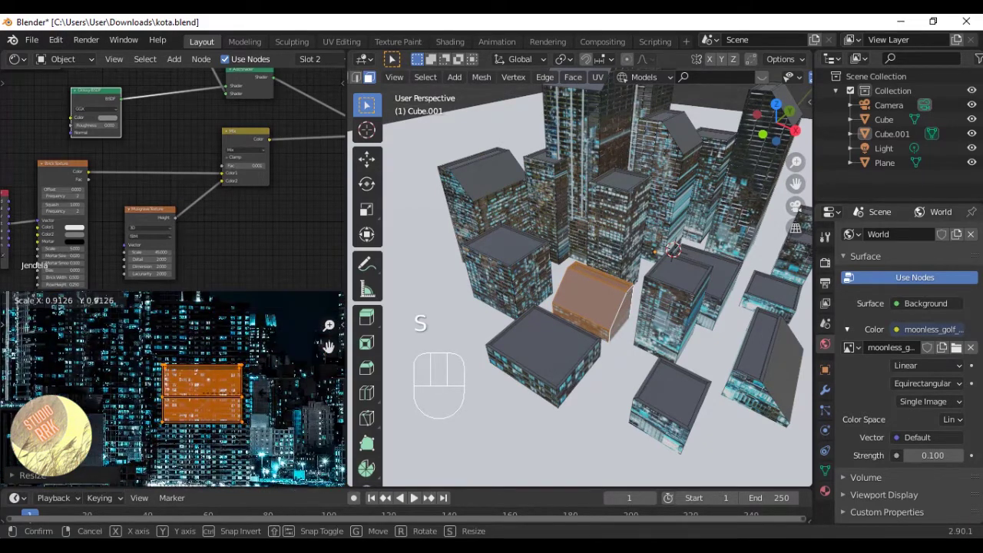
Select the sloped-roof block's side walls, save, and project their UVs from the right orthographic view.
middle_click_drag(649, 311, 587, 293)
left_click(587, 289)
middle_click_drag(587, 287, 654, 267)
key("ctrl+s")
key("KP_3")
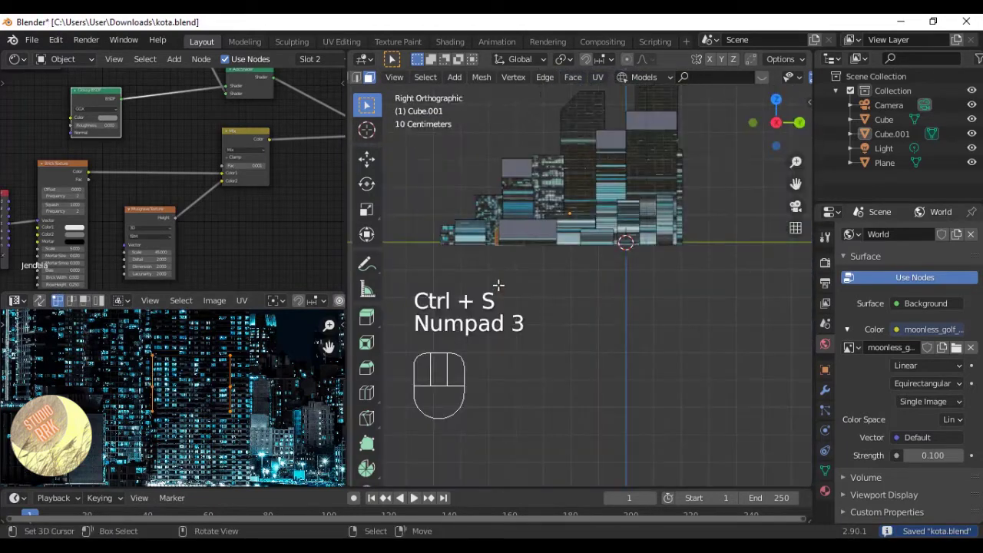
key("u")
left_click(521, 222)
Move the sloped-roof block's side-wall UVs onto the tower's window rows, rescale them, and check the wall up close.
scroll(193, 399, "down", 3)
scroll(194, 399, "up", 3)
key("g")
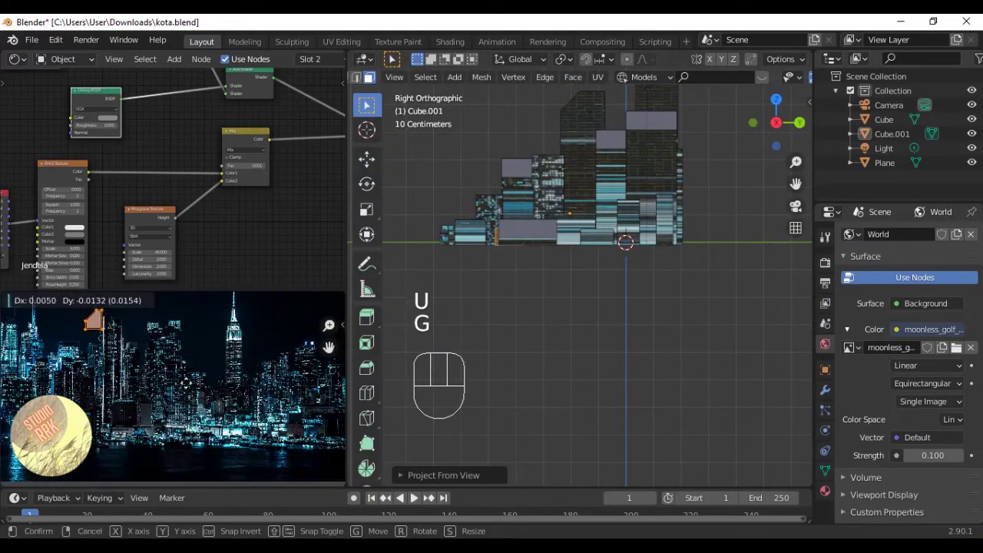
left_click(212, 400)
scroll(213, 401, "up", 3)
key("s")
left_click(202, 388)
middle_click_drag(582, 231, 624, 248)
scroll(624, 248, "up", 4)
middle_click_drag(624, 248, 711, 282, "shift")
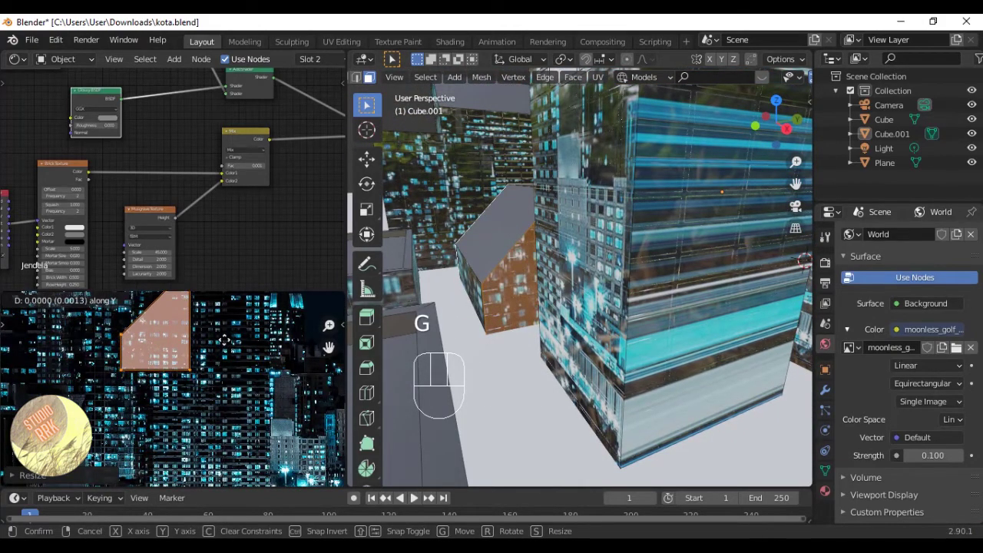
Leave Edit Mode to inspect the sloped-roof block, save the file, and return to mesh editing.
key("Tab")
middle_click_drag(547, 350, 640, 252)
key("ctrl+s")
key("Tab")
key("ctrl+s")
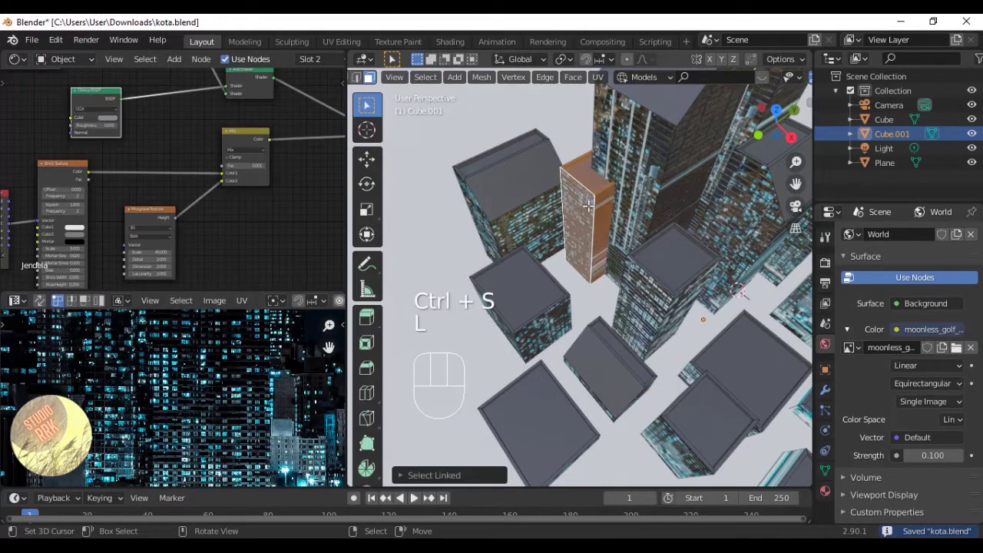
Select the narrow tower's linked faces, save, and select all its UV vertices.
middle_click_drag(588, 206, 622, 186)
key("ctrl+s")
scroll(140, 385, "down", 5)
key("a")
key("a")
key("a")
scroll(240, 421, "up", 3)
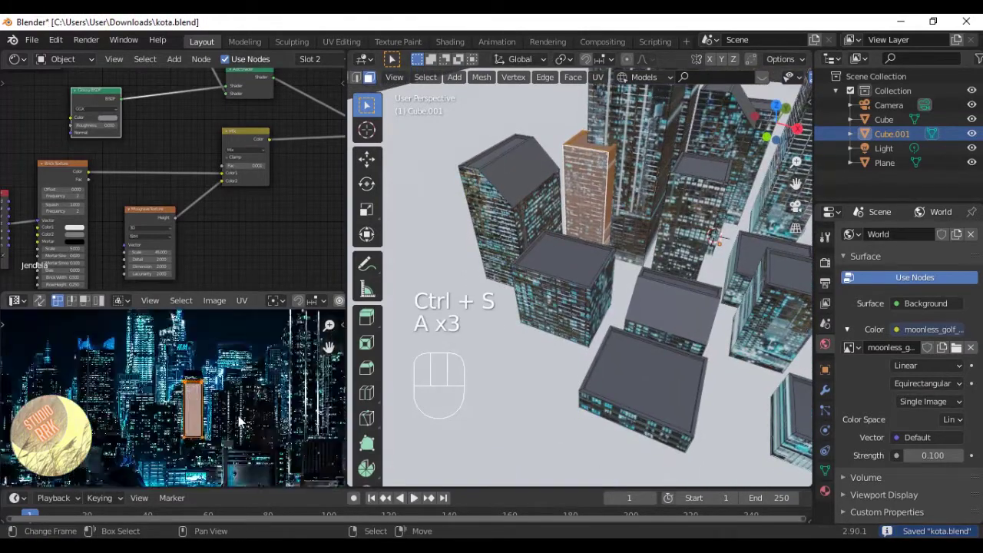
Move the narrow tower's UV faces onto the skyline tower with the blue-lit crown and enlarge them to fit its facade.
scroll(240, 421, "up", 2)
key("g")
key("s")
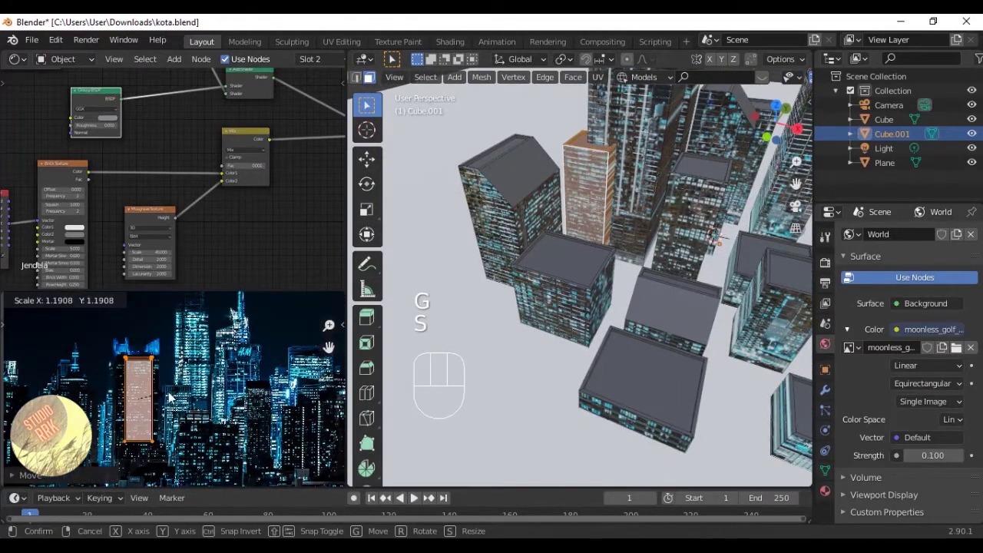
scroll(603, 223, "up", 3)
Select the narrow tower's side walls and project their UVs from the right orthographic view.
right_click(611, 213)
middle_click_drag(607, 215, 691, 201)
right_click(562, 158, "shift")
key("KP_3")
key("u")
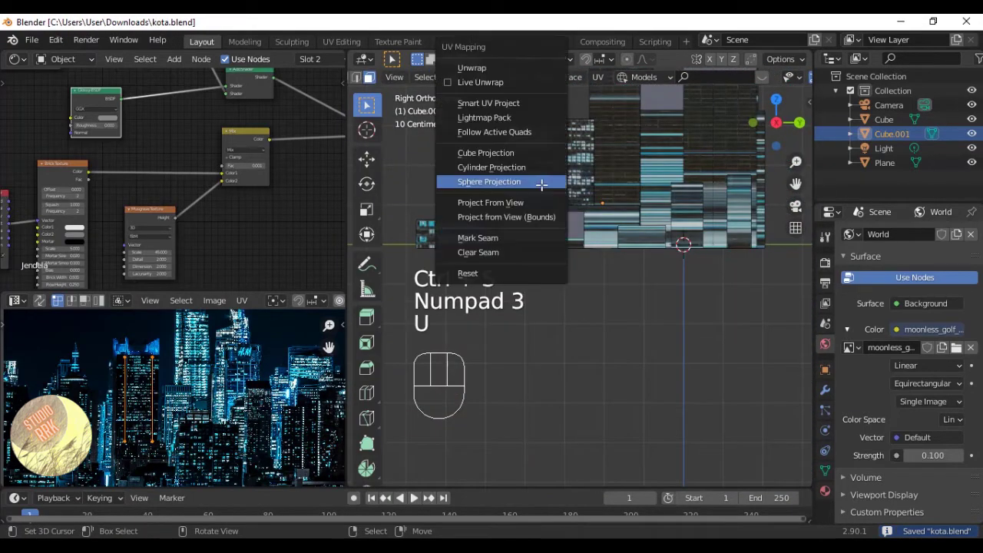
left_click(523, 204)
Move the narrow tower's side-wall UVs onto the blue-crowned skyline tower and rescale them to match its facade.
scroll(151, 412, "down", 2)
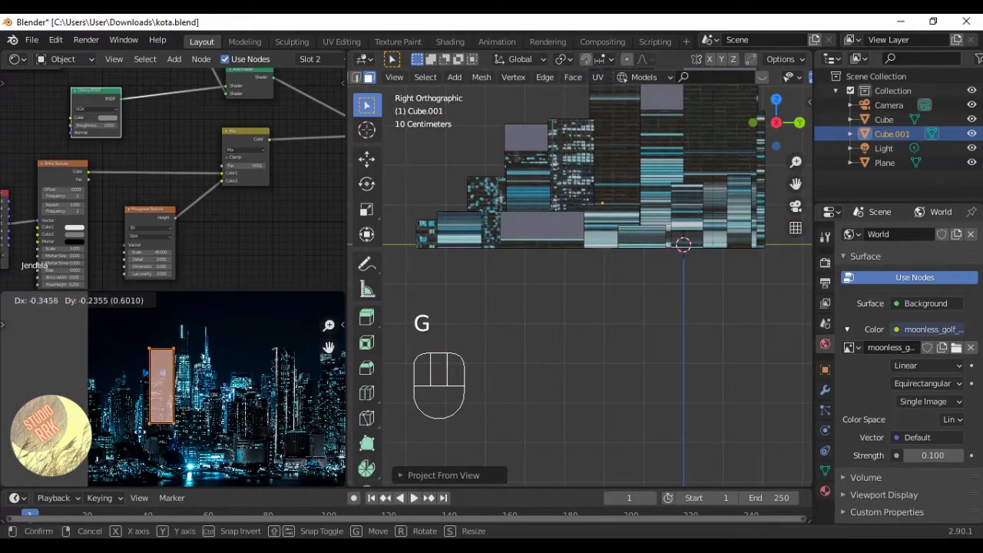
key("s")
left_click(173, 404)
scroll(176, 400, "up", 2)
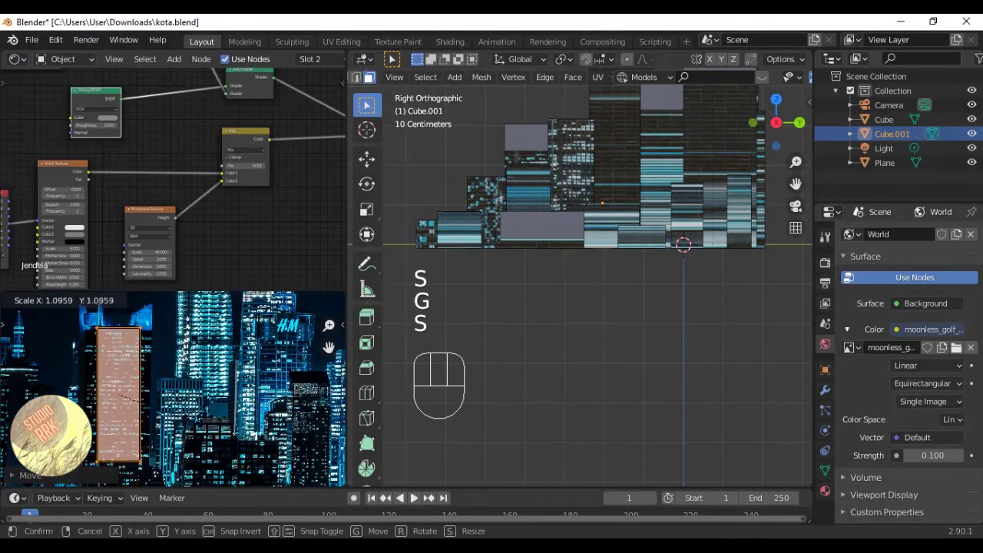
left_click(144, 403)
scroll(166, 395, "down", 2)
key("g")
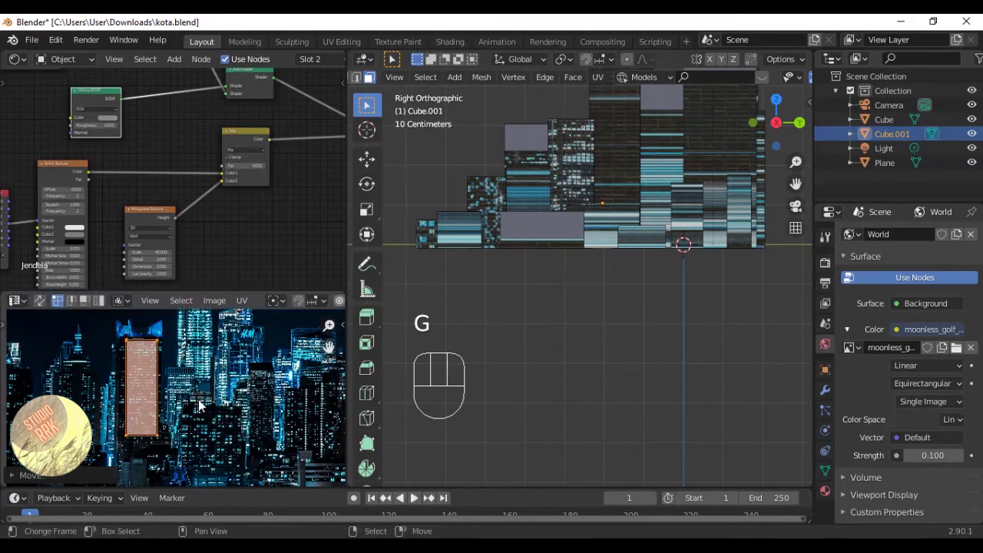
scroll(200, 406, "up", 2)
middle_click_drag(192, 404, 246, 381)
Save the file, inspect the textured narrow tower outside Edit Mode, and resume editing the mesh.
key("ctrl+s")
middle_click_drag(547, 201, 597, 195)
key("Tab")
scroll(627, 270, "down", 3)
key("ctrl+s")
key("Tab")
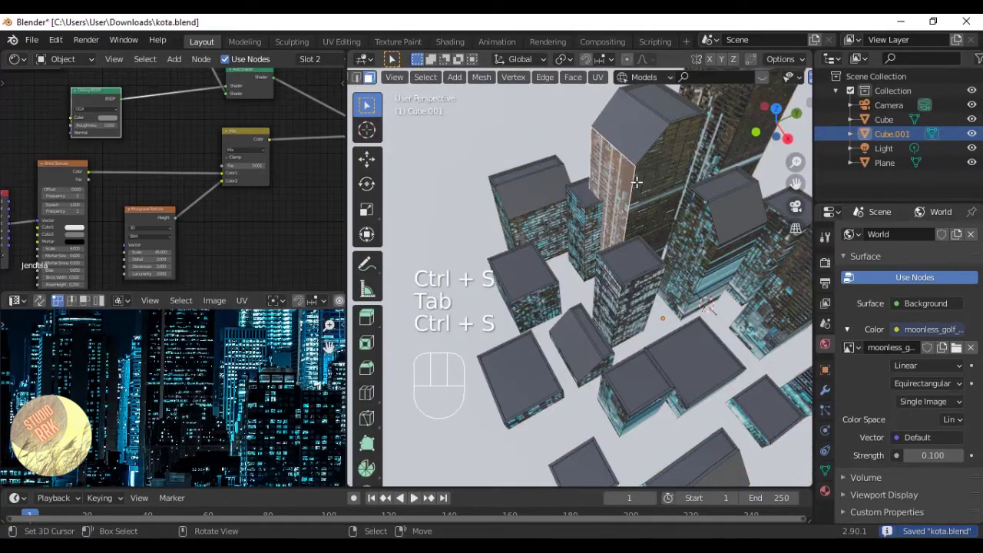
Select all UV vertices of the tall slanted-roof tower and scale them down over the skyline image.
scroll(163, 424, "down", 7)
scroll(186, 395, "up", 4)
key("a")
key("s")
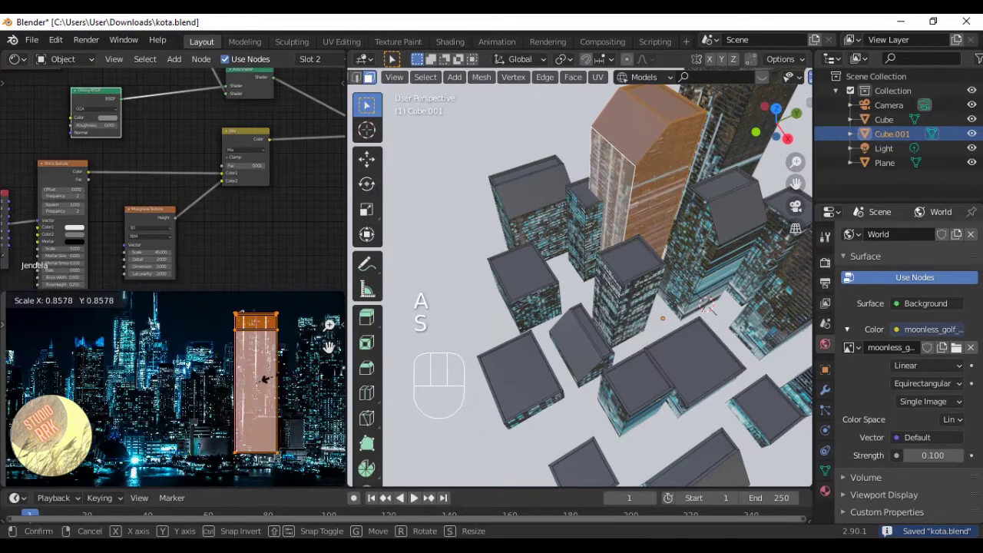
left_click(264, 378)
middle_click_drag(262, 377, 93, 384)
middle_click_drag(175, 403, 206, 393)
Move the tall slanted-roof tower's UV faces onto a skyline tower with lit windows and rescale them to its width.
key("g")
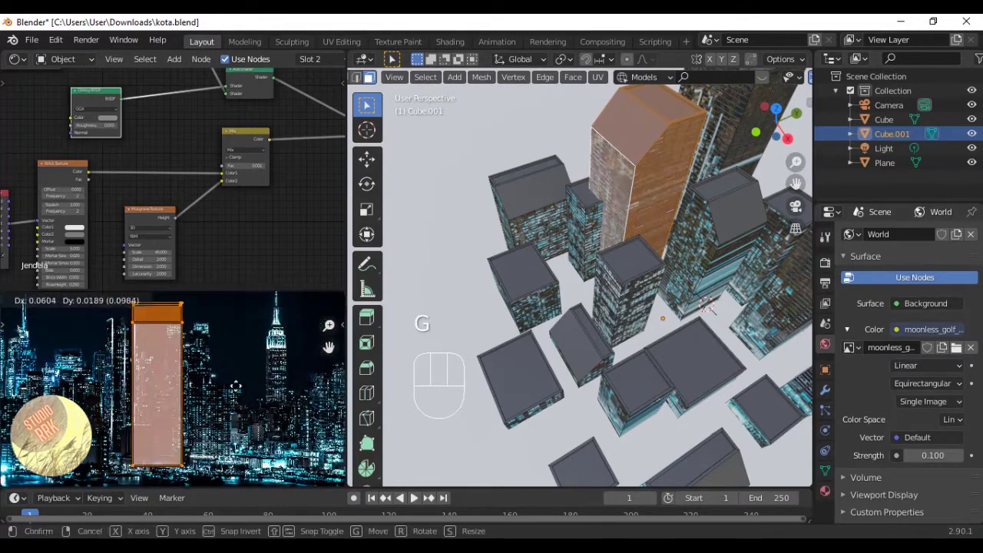
left_click(238, 396)
scroll(246, 391, "up", 2)
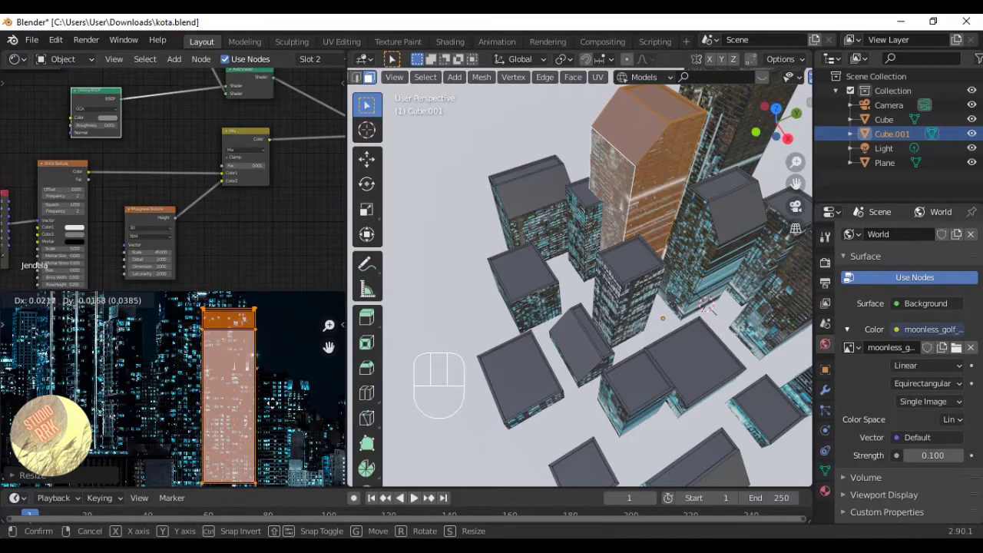
key("s")
key("g")
key("s")
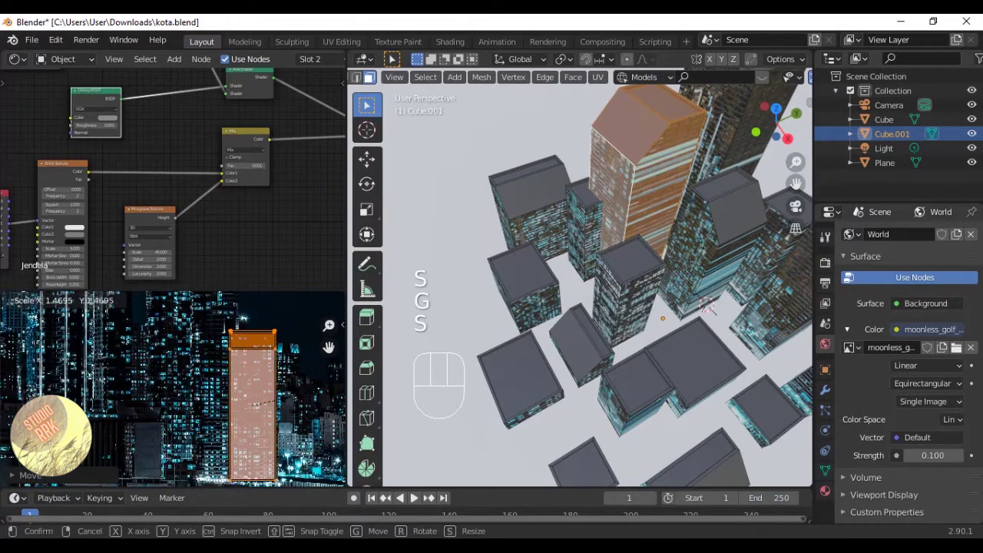
Save the file and project the tall slanted-roof tower's side-wall UVs from the right orthographic view.
middle_click_drag(507, 322, 537, 155)
key("ctrl+s")
key("KP_3")
key("u")
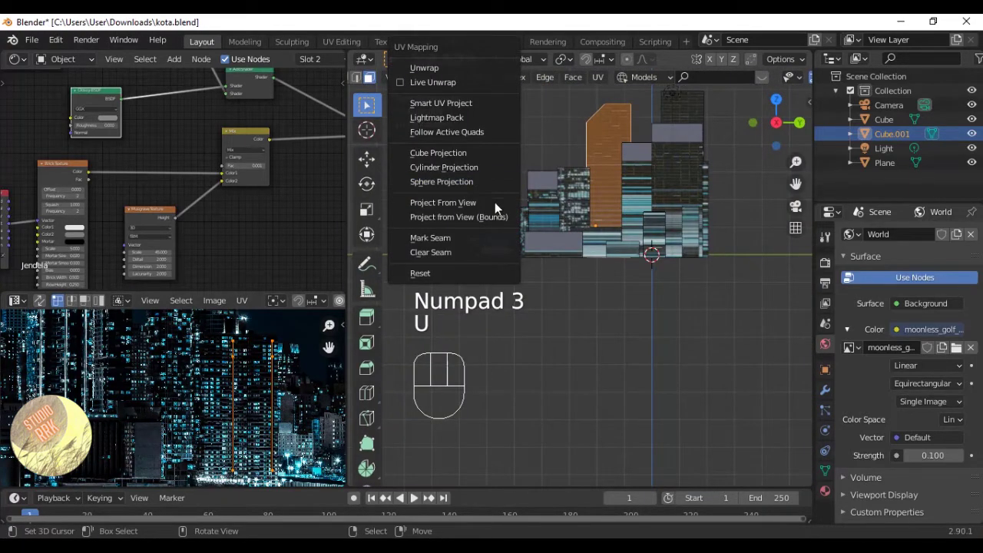
left_click(486, 203)
Move the tall tower's slanted side-wall UVs onto the lit skyline tower and rescale them over its windows.
key("g")
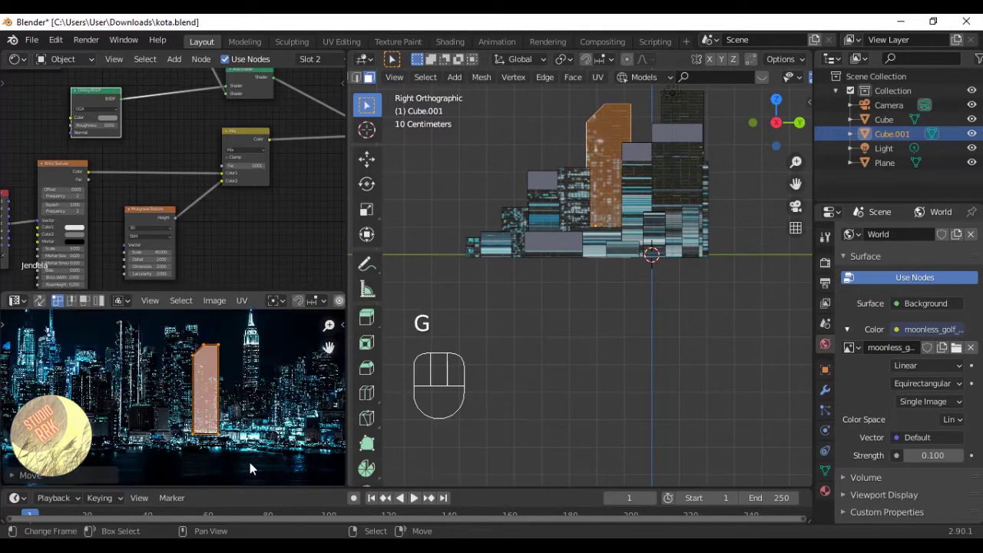
left_click(250, 463)
key("s")
left_click(313, 405)
key("g")
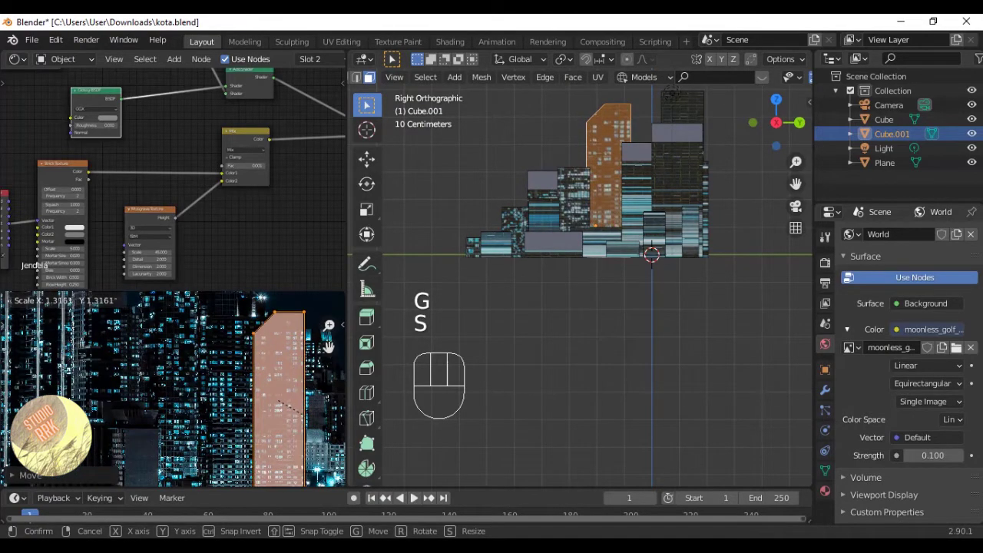
left_click(305, 415)
Inspect the tall tower's side wall up close and rescale its UVs to match the adjoining wall's windows.
middle_click_drag(583, 258, 619, 287)
scroll(619, 288, "up", 3)
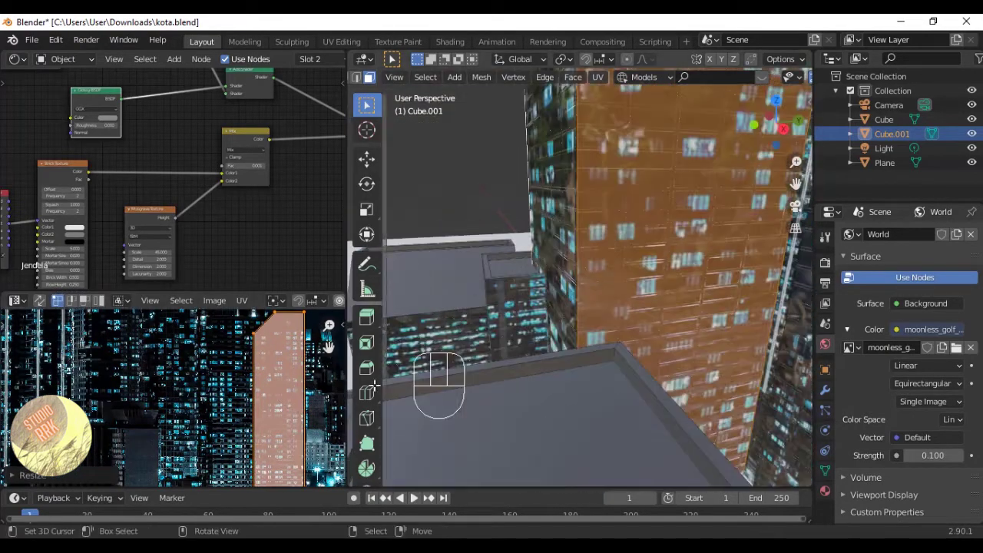
key("s")
left_click(304, 393)
middle_click_drag(644, 265, 738, 291)
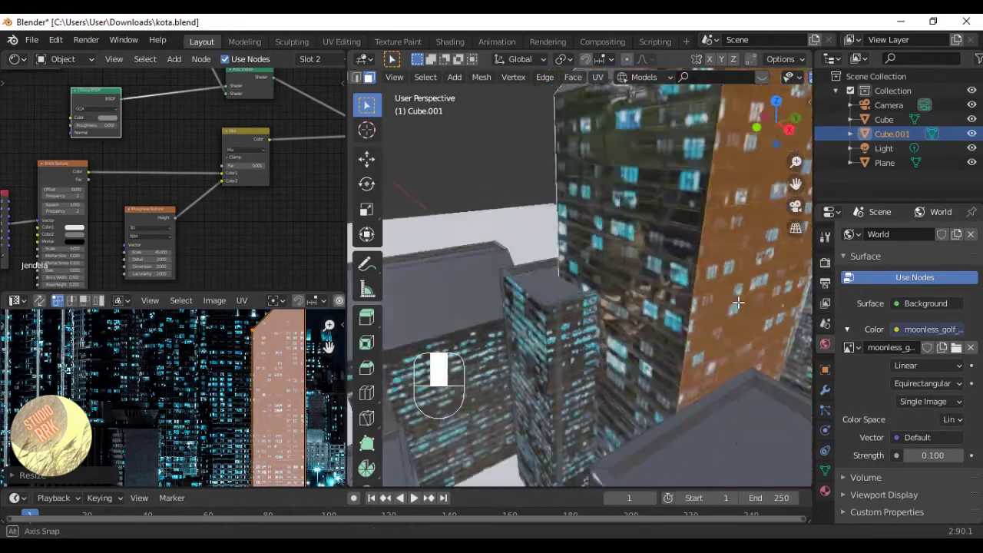
Leave Edit Mode to view the tall tower among its neighbours, save the file, and go back to editing the mesh.
key("Tab")
scroll(667, 315, "down", 4)
key("ctrl+s")
middle_click_drag(667, 315, 640, 275)
scroll(617, 303, "down", 4)
scroll(640, 275, "up", 3)
key("Tab")
key("ctrl+s")
Move all UVs of the medium flat-roofed tower onto a lit skyline tower, rescale them over its windows, and save the file.
key("l")
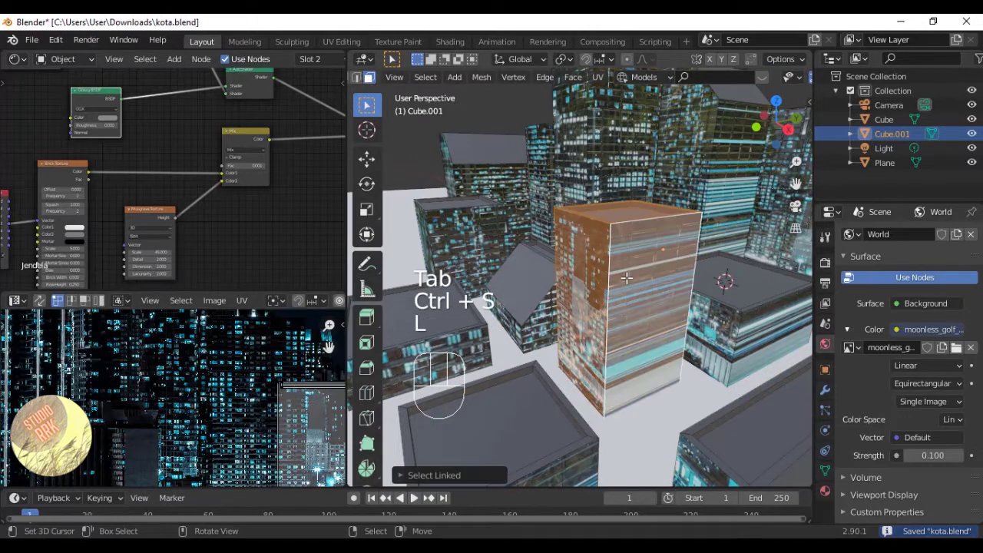
key("KP_3")
key("a")
scroll(314, 422, "down", 1)
key("g")
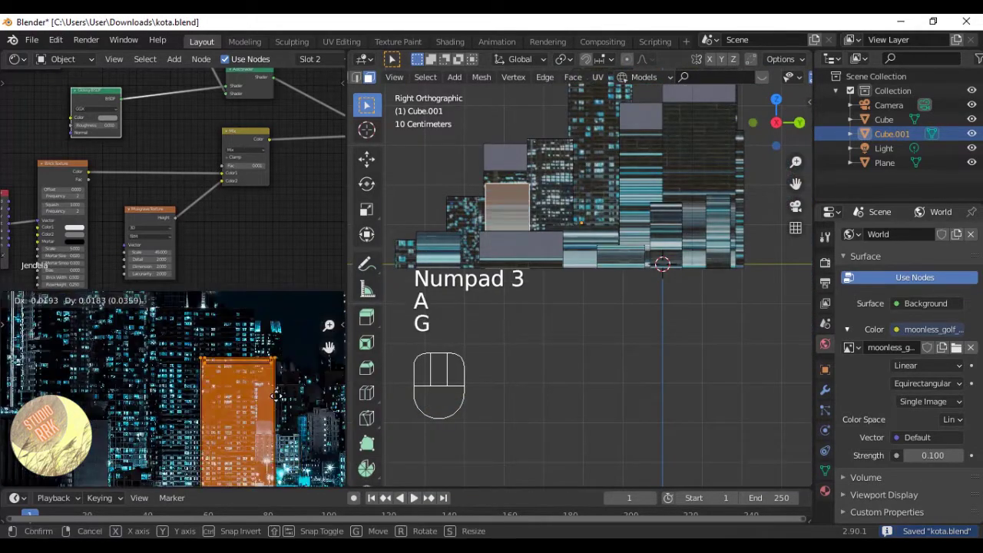
left_click(237, 398)
key("s")
middle_click_drag(469, 313, 554, 303)
key("ctrl+s")
Project the medium flat-roofed tower's side wall from the right orthographic view and position its UVs on the lit skyline tower.
left_click(555, 303)
middle_click_drag(554, 304, 760, 278)
key("KP_3")
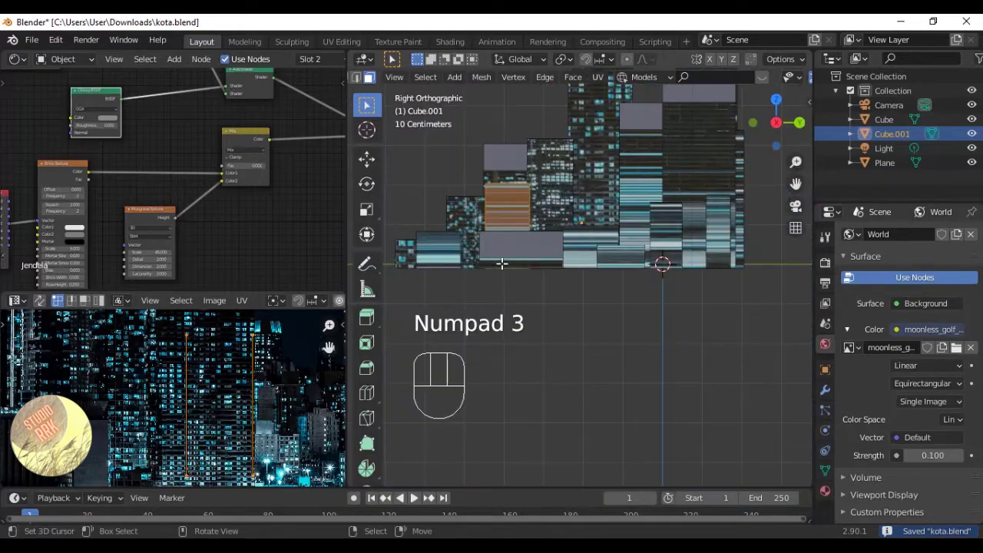
key("u")
left_click(511, 263)
scroll(155, 374, "down", 2)
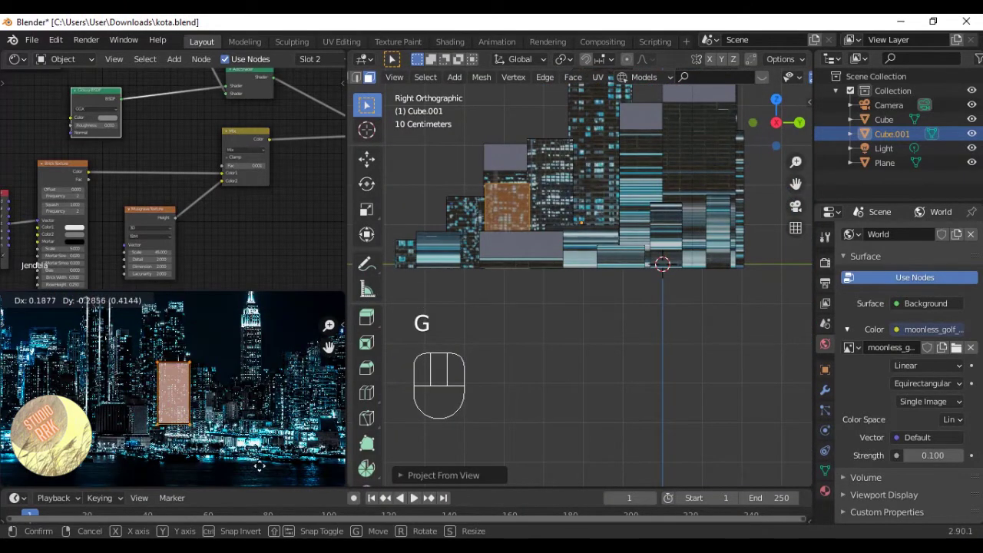
middle_click_drag(568, 311, 627, 332)
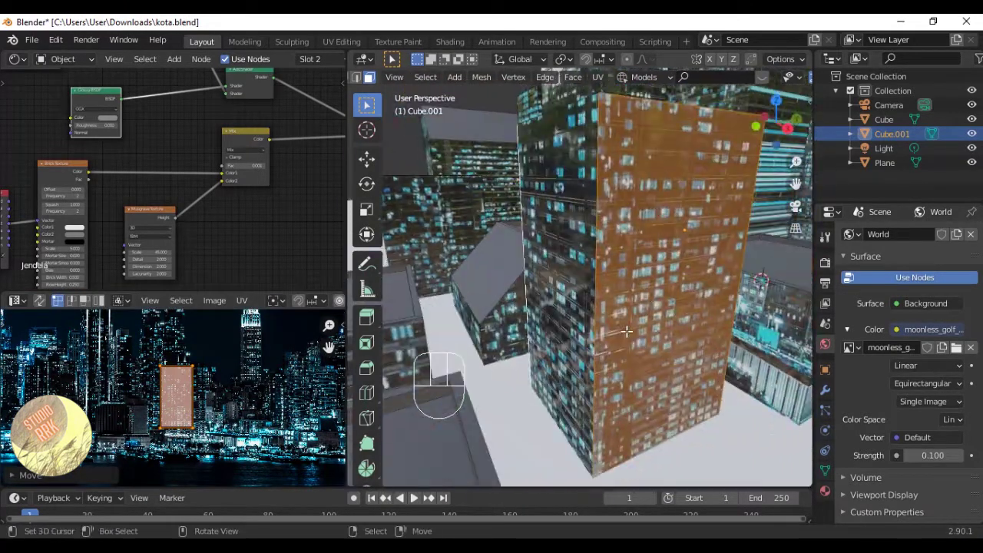
key("g")
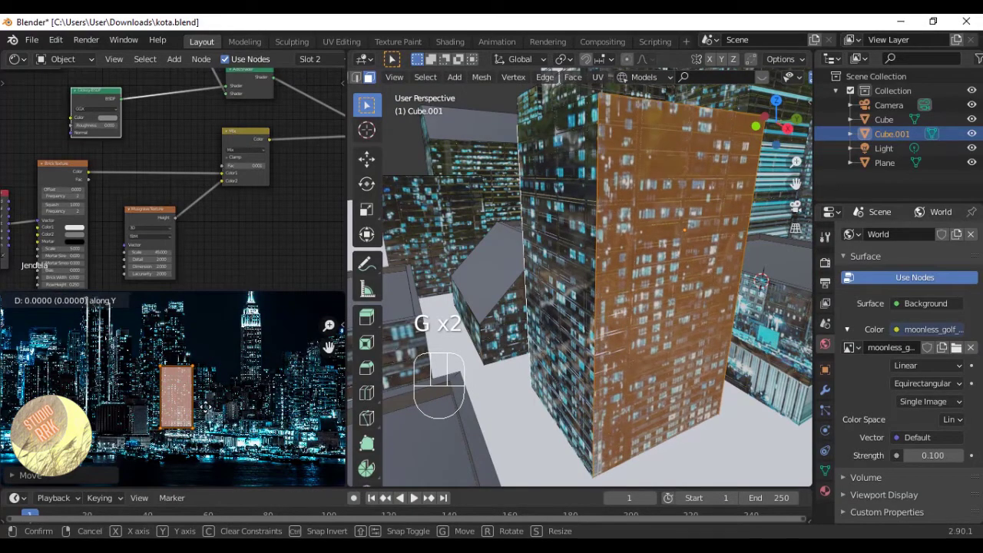
Leave Edit Mode to view the finished tower among its neighbours, save the file, and resume editing the mesh.
key("Tab")
key("a")
middle_click_drag(589, 325, 698, 345)
key("ctrl+s")
key("Tab")
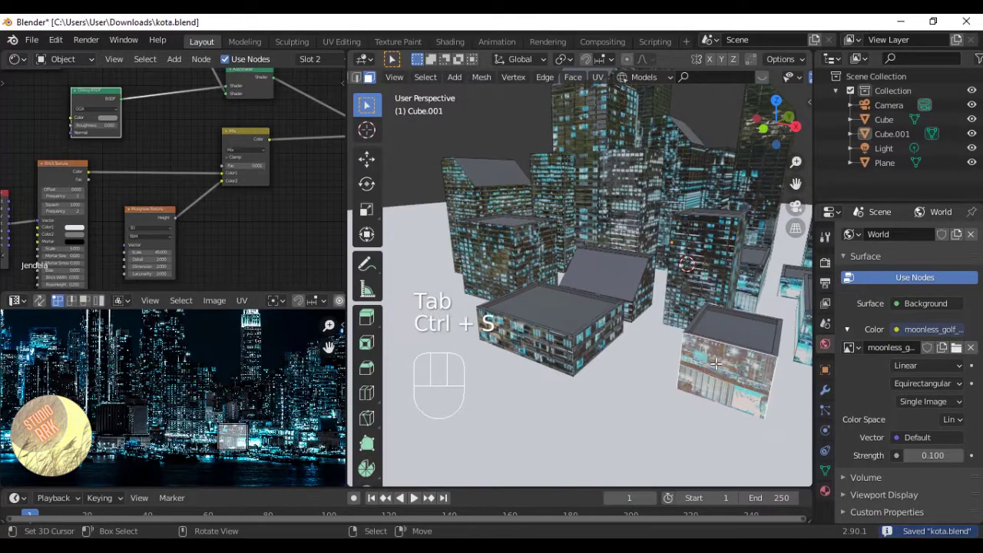
Select the whole small box building at the city's edge, move its UVs onto a lit skyline tower, and save the file.
key("l")
mouse_move(257, 359)
middle_mouse_down()
mouse_move(226, 376)
mouse_move(268, 345)
middle_mouse_up()
scroll(226, 377, "up", 3)
key("a")
middle_click_drag(268, 395, 239, 384)
key("g")
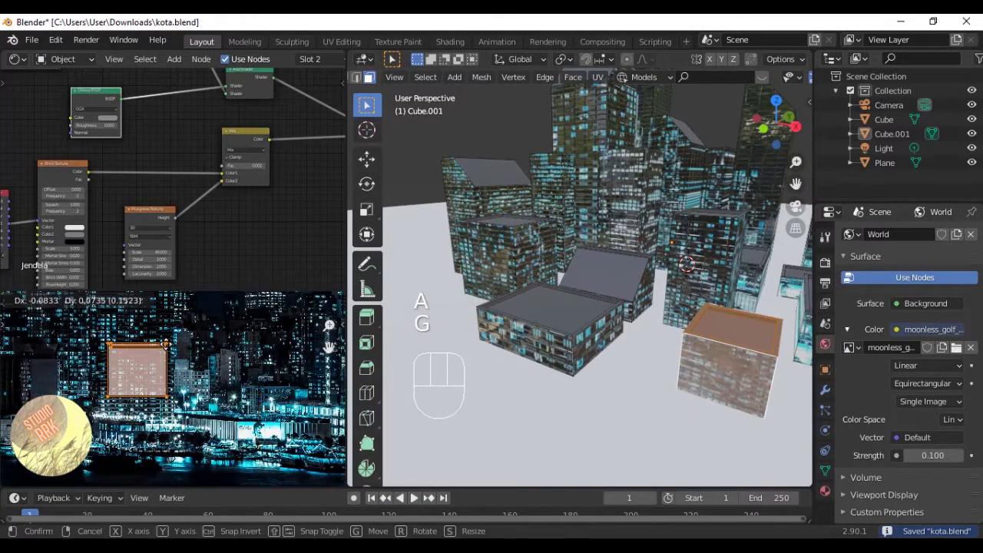
left_click(159, 364)
scroll(692, 345, "up", 3)
middle_click_drag(706, 345, 683, 351)
key("ctrl+s")
Project the small box building's side wall from the right orthographic view and move its UVs onto the lit windows.
left_click(543, 369)
scroll(615, 372, "down", 2)
key("KP_3")
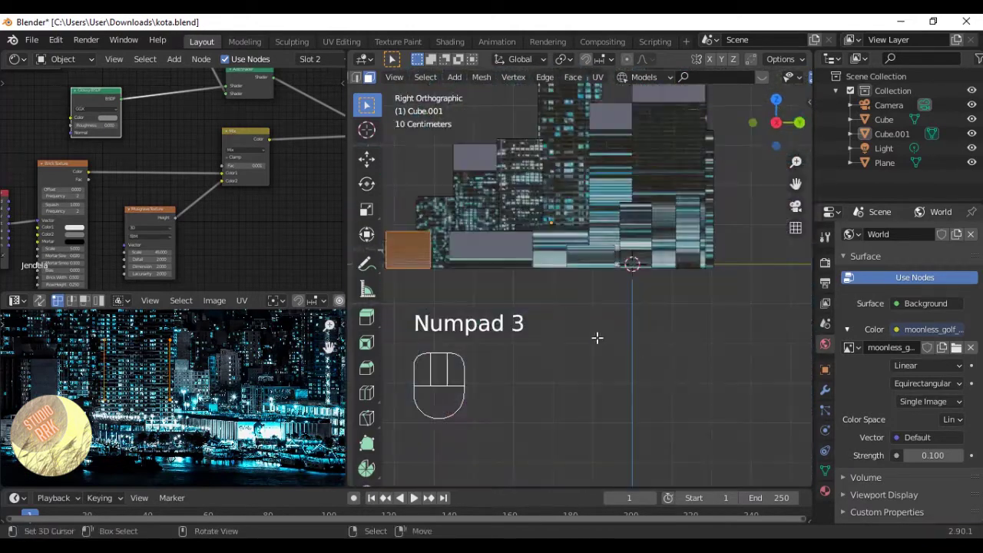
key("u")
left_click(536, 284)
scroll(191, 366, "down", 2)
left_click(23, 302)
scroll(256, 391, "up", 4)
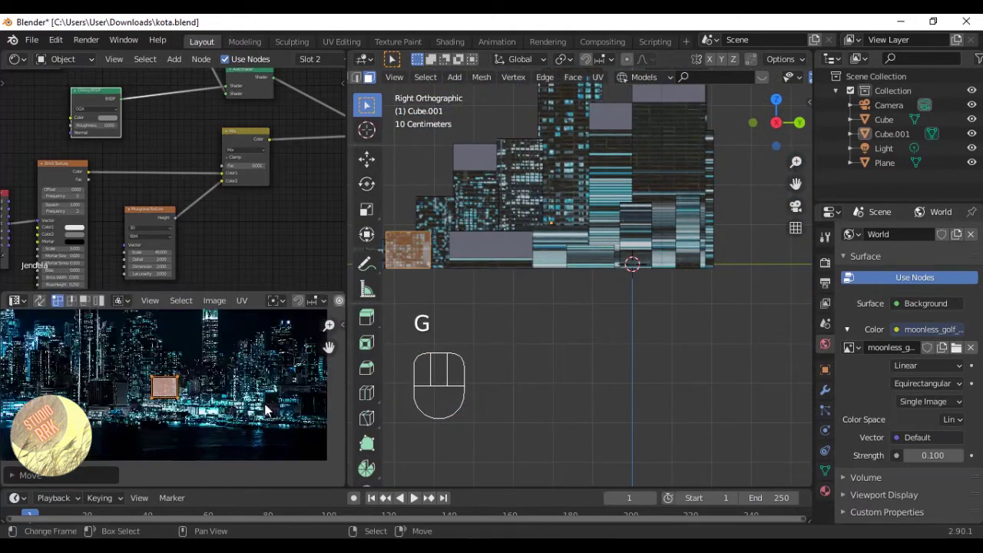
left_click(226, 388)
Leave Edit Mode to check the small box building's walls, save the file, and return to mesh editing.
middle_click_drag(453, 315, 596, 329)
scroll(568, 330, "down", 3)
key("Tab")
key("ctrl+s")
middle_click_drag(476, 331, 510, 337)
key("Tab")
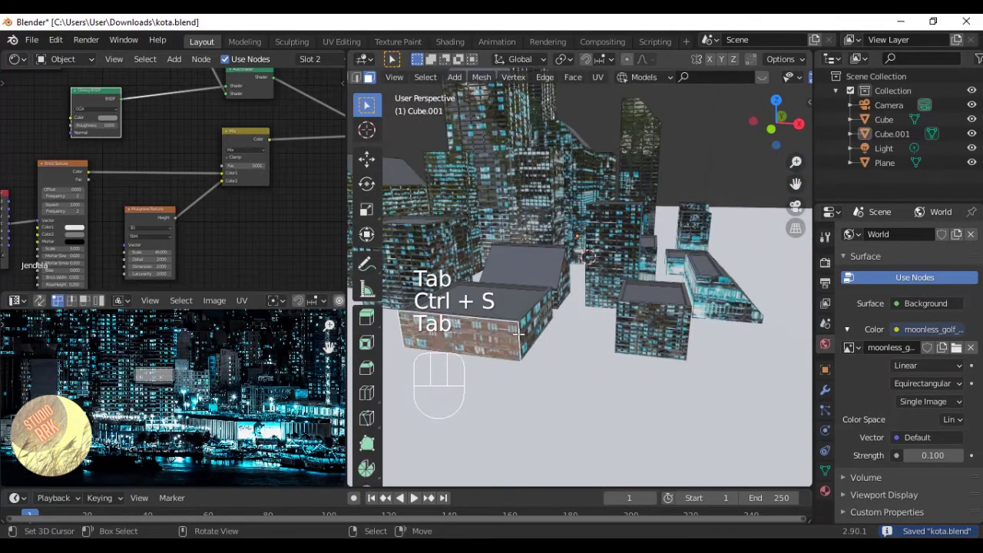
Select the entire wide low building, rescale its UVs over the lit tower and along X, and save the file.
key("l")
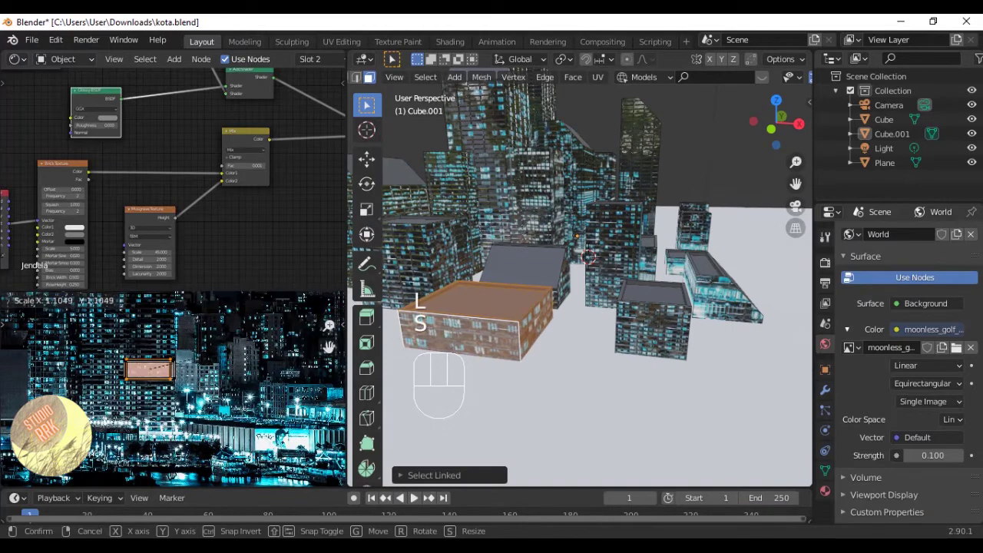
scroll(180, 367, "up", 2)
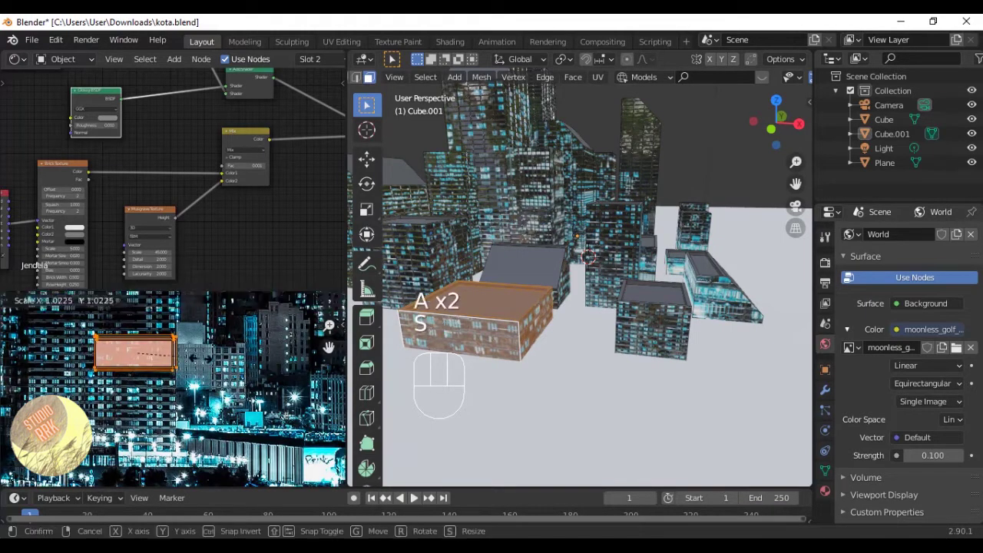
scroll(220, 360, "up", 2)
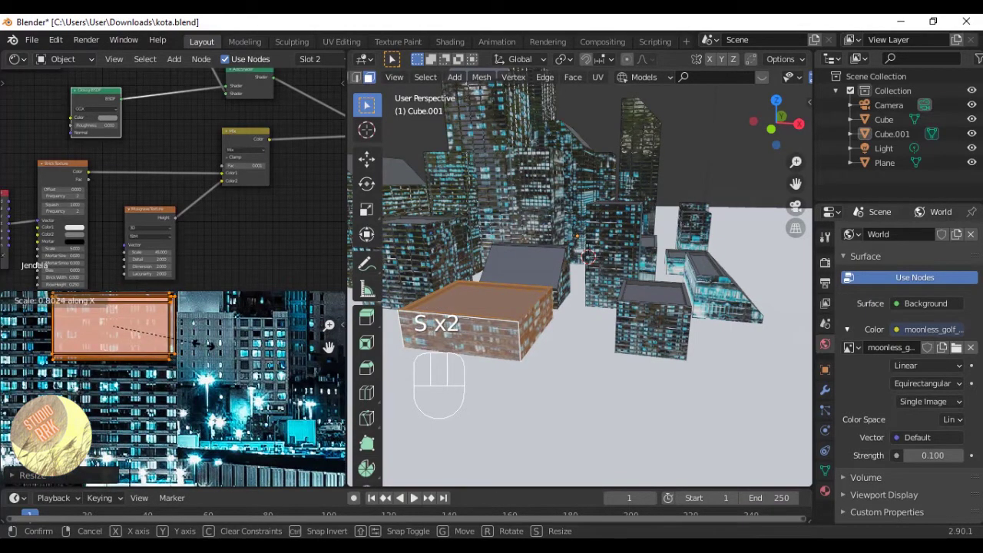
key("Tab")
middle_click_drag(607, 353, 637, 322)
key("ctrl+s")
key("ctrl+s")
Reposition the wide low building's UVs on the lit facade, stretch them along X, and save the file.
scroll(175, 367, "down", 3)
middle_click_drag(172, 358, 234, 362)
key("g")
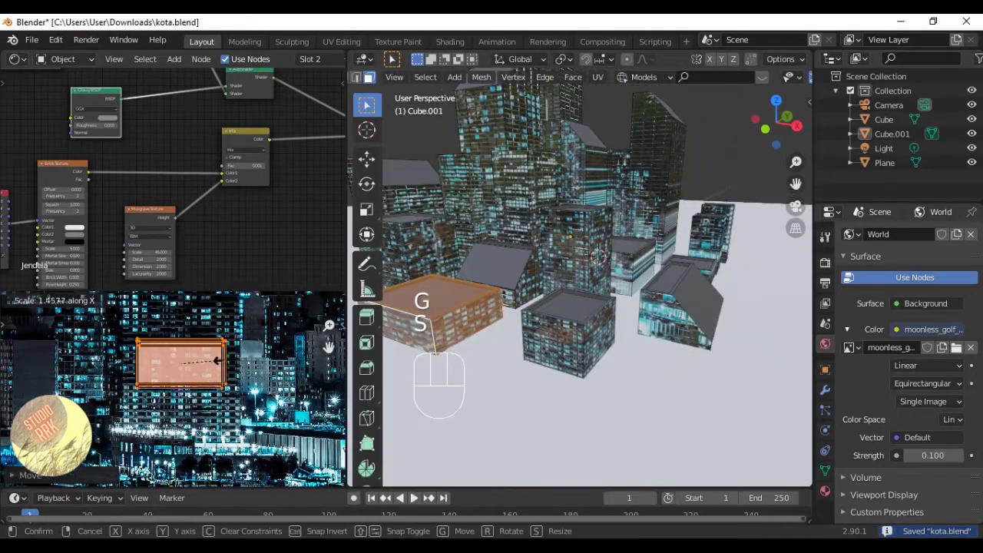
left_click(222, 360)
mouse_move(507, 322)
middle_mouse_down()
mouse_move(528, 311)
mouse_move(505, 294)
mouse_move(506, 325)
mouse_move(527, 287)
mouse_move(553, 284)
middle_mouse_up()
key("Tab")
key("ctrl+s")
key("Tab")
key("ctrl+s")
Move the whole low slanted-roof building vertically along Z and save the file.
left_click(504, 326)
key("l")
key("h")
key("z")
key("ctrl+z")
key("z")
key("z")
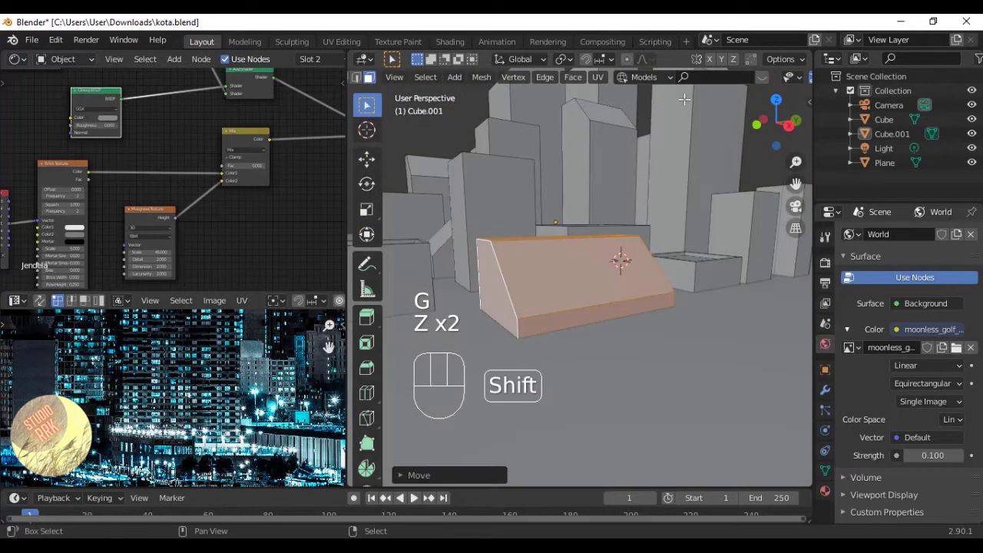
key("ctrl+s")
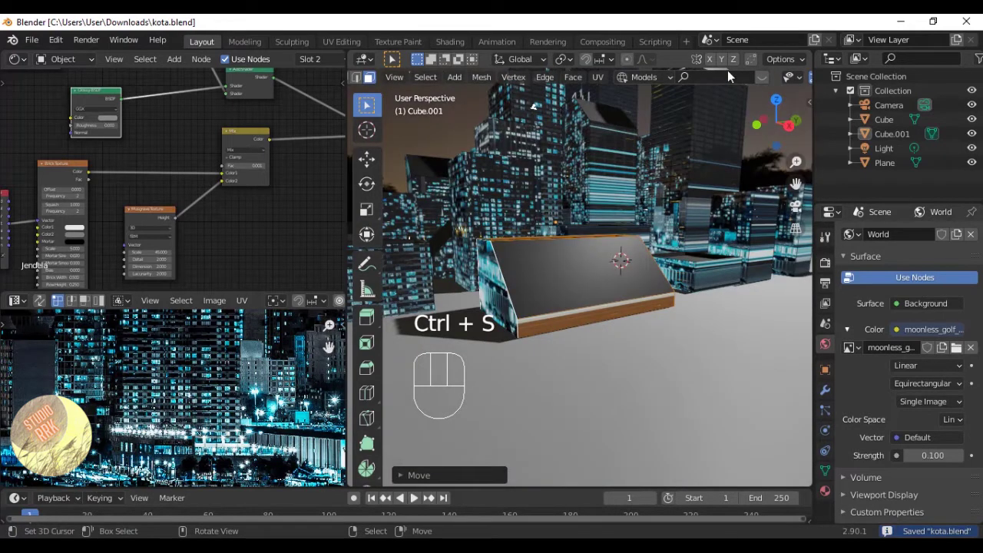
Switch to Material Preview shading, move all UVs of the slanted-roof building onto a lit skyline tower, and save the file.
left_click(773, 77)
mouse_move(599, 292)
middle_mouse_down()
mouse_move(588, 318)
mouse_move(591, 391)
middle_mouse_up()
key("l")
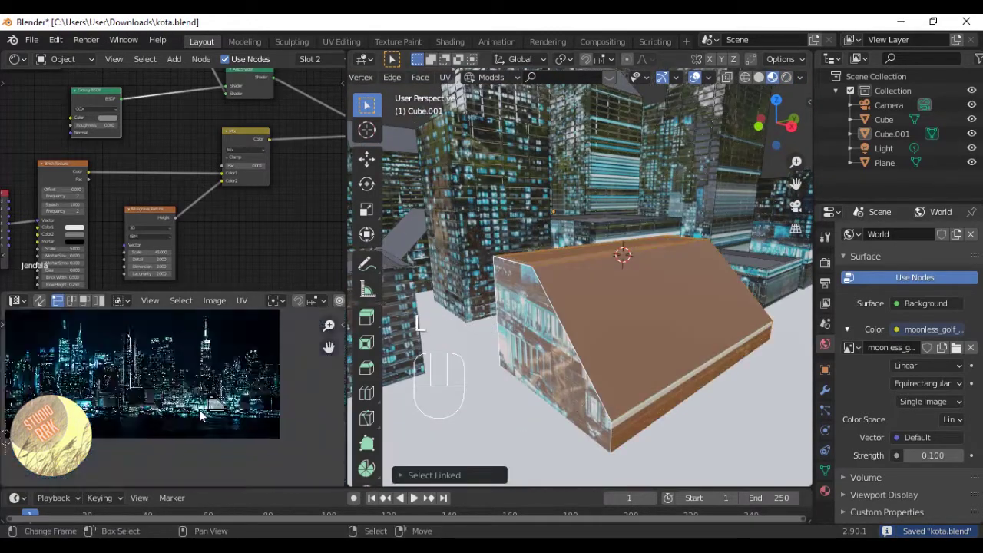
key("a")
key("g")
left_click(157, 376)
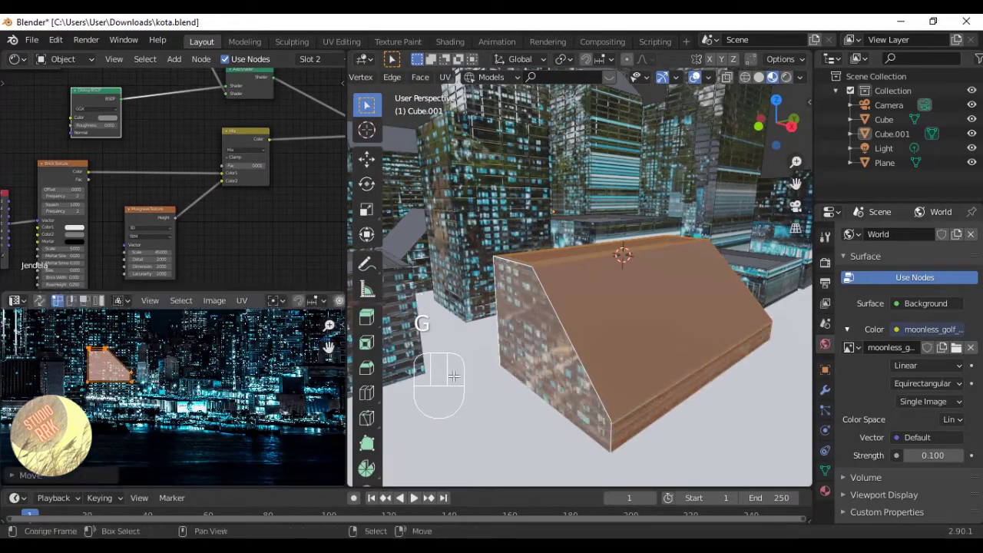
key("ctrl+s")
Project the slanted-roof building's back wall and low front strip from the right orthographic view, then fit their UVs on the lit tower.
middle_click_drag(676, 338, 586, 270)
left_click(607, 314)
right_click(588, 268, "shift")
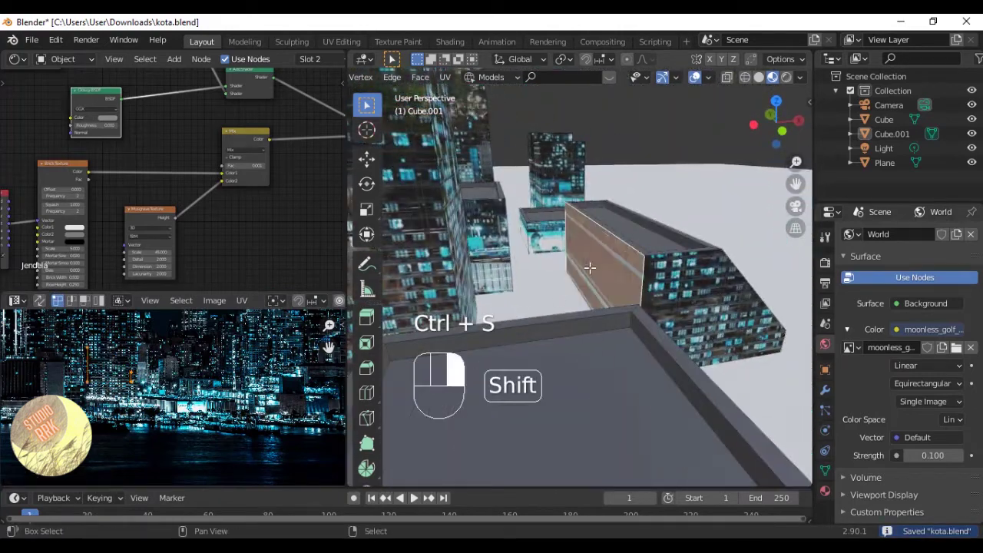
key("KP_3")
key("u")
left_click(513, 232)
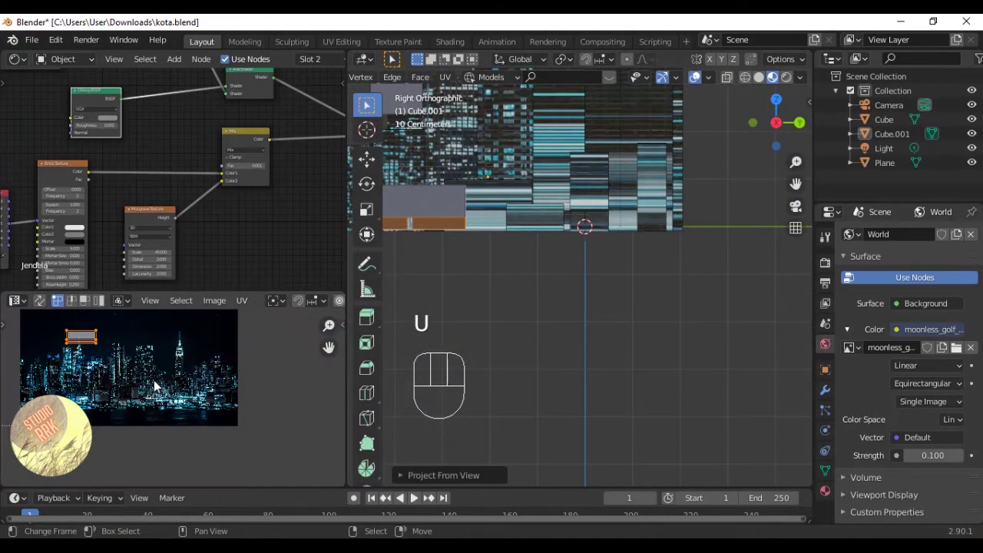
key("g")
left_click(238, 421)
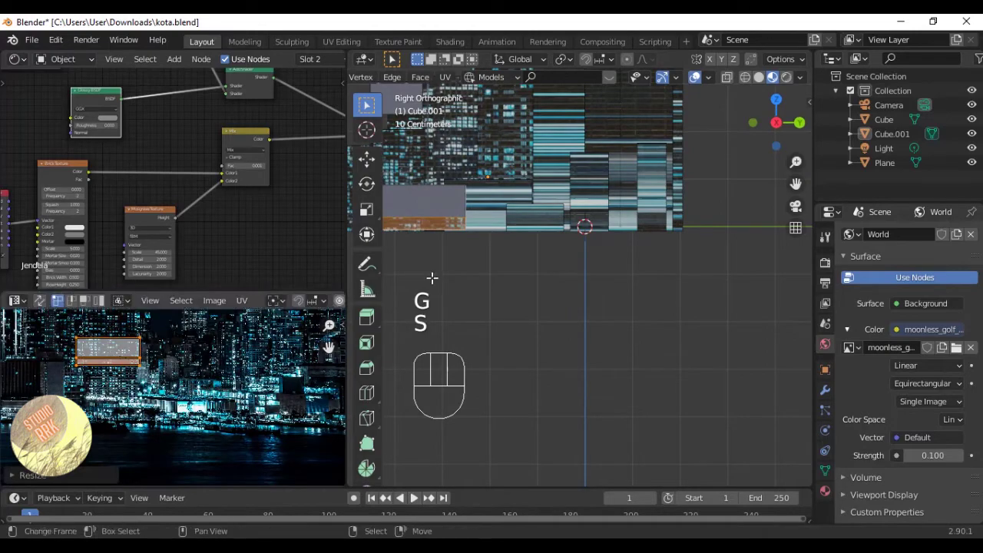
Leave Edit Mode to view the slanted-roof building, save the file, and go back into Edit Mode.
middle_click_drag(433, 278, 568, 307)
key("Tab")
key("a")
key("a")
key("ctrl+s")
key("Tab")
key("ctrl+s")
Scale down the UVs of the flat-roofed block behind the slanted-roof building, move them onto a lit tower, and save the file.
key("l")
key("KP_3")
key("a")
key("s")
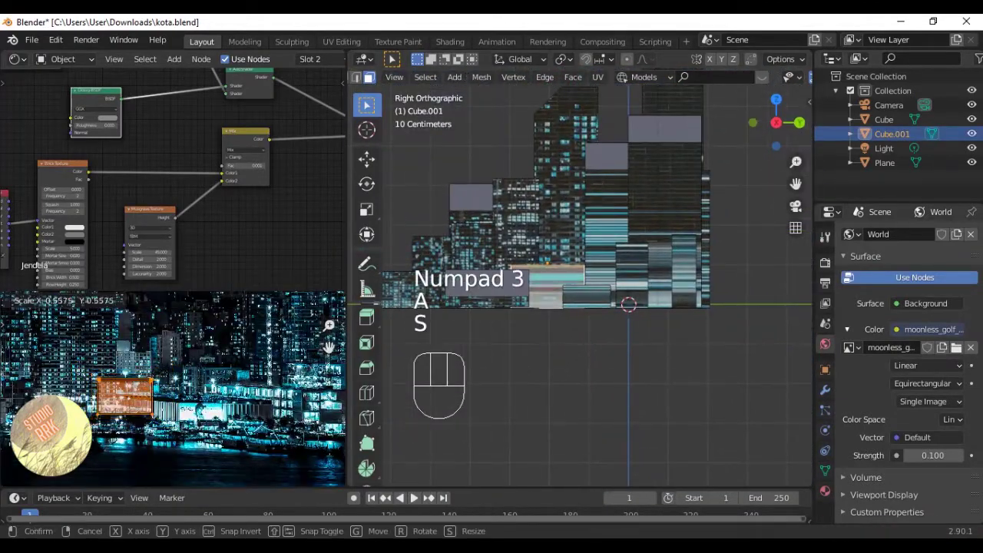
left_click(189, 399)
middle_click_drag(189, 399, 259, 411, "shift")
key("g")
left_click(221, 383)
scroll(215, 383, "down", 1)
middle_click_drag(184, 383, 255, 426)
middle_click_drag(566, 285, 549, 296)
key("ctrl+s")
Project that flat-roofed block's side wall from the right orthographic view, then move and shrink its UVs over the lit windows.
left_click(599, 404)
key("KP_3")
key("u")
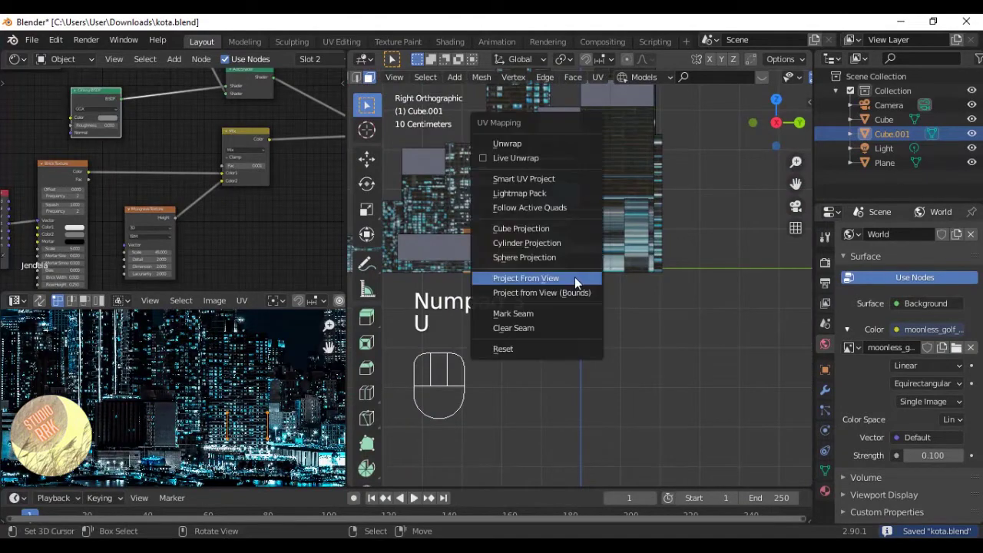
left_click(574, 278)
scroll(192, 399, "up", 2)
key("g")
left_click(314, 482)
key("s")
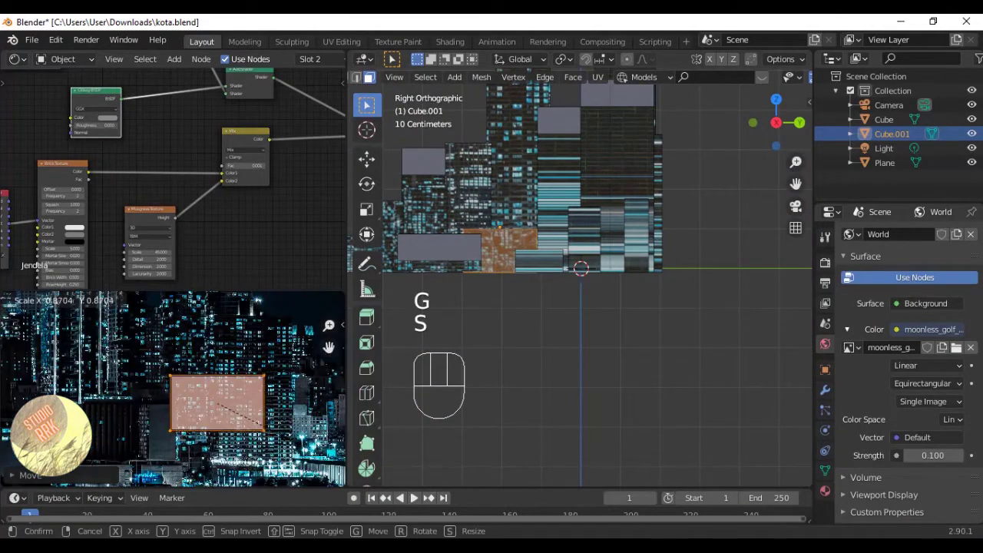
key("g")
left_click(285, 425)
Leave Edit Mode to view the flat-roofed block from the side, save the file, and re-enter Edit Mode.
middle_click_drag(545, 253, 571, 321)
key("Tab")
key("a")
key("ctrl+s")
key("Tab")
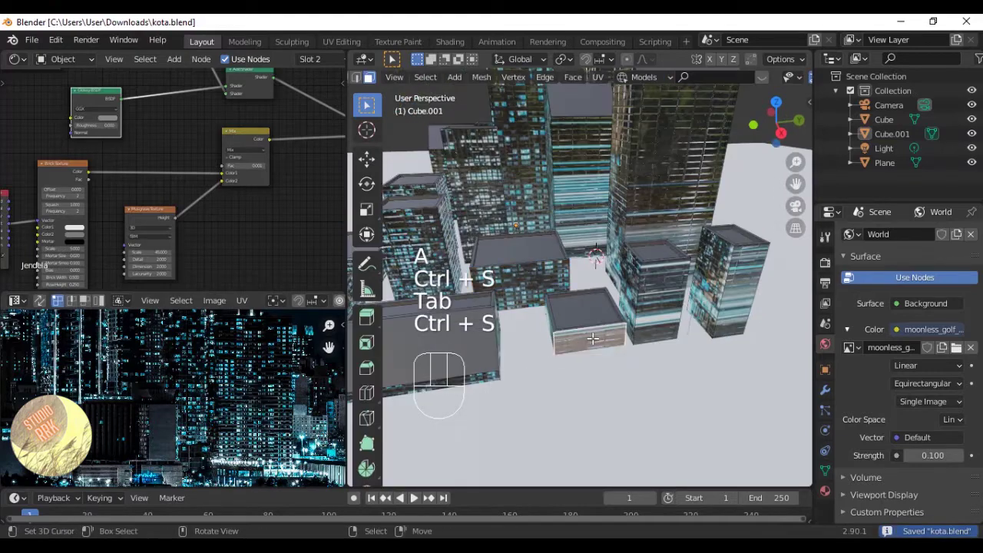
Select the whole small low flat-roofed building, then rescale and move its UVs onto a lit skyline facade.
key("l")
scroll(256, 375, "up", 3)
key("g")
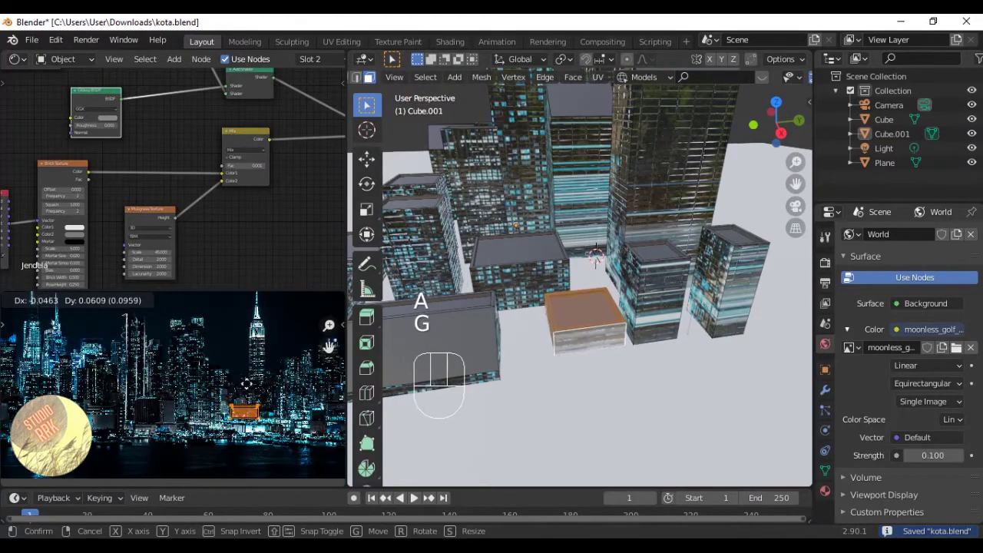
scroll(223, 368, "up", 4)
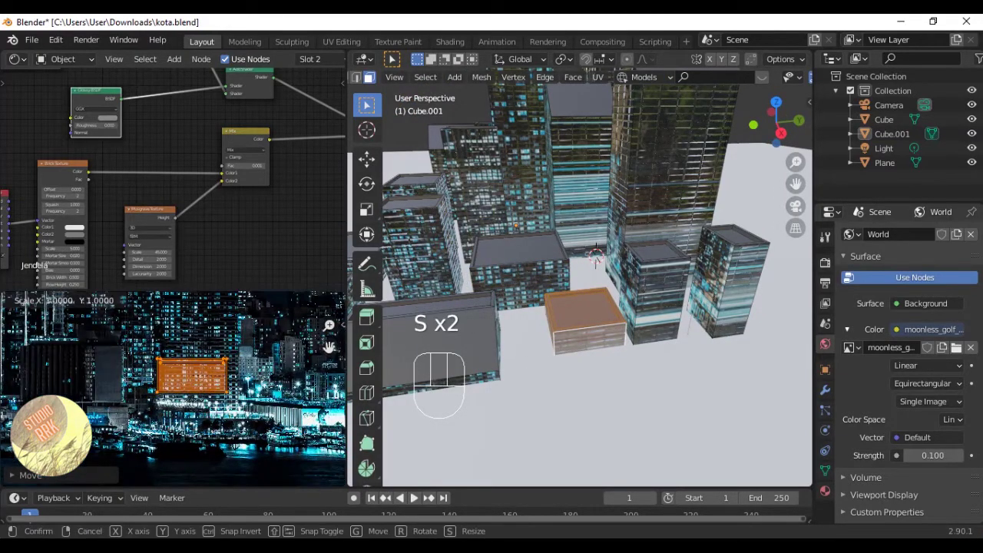
middle_click_drag(288, 382, 109, 432)
key("g")
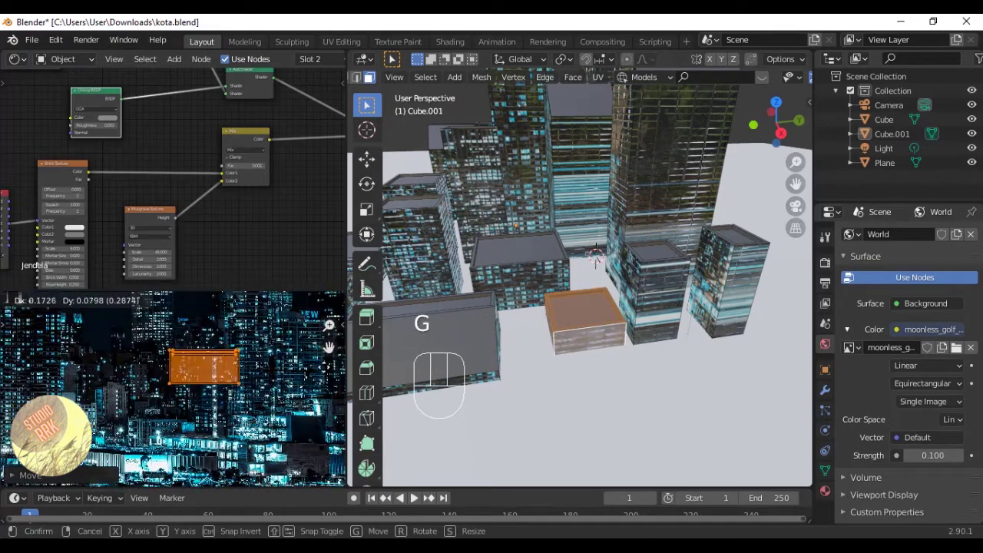
scroll(301, 355, "up", 2)
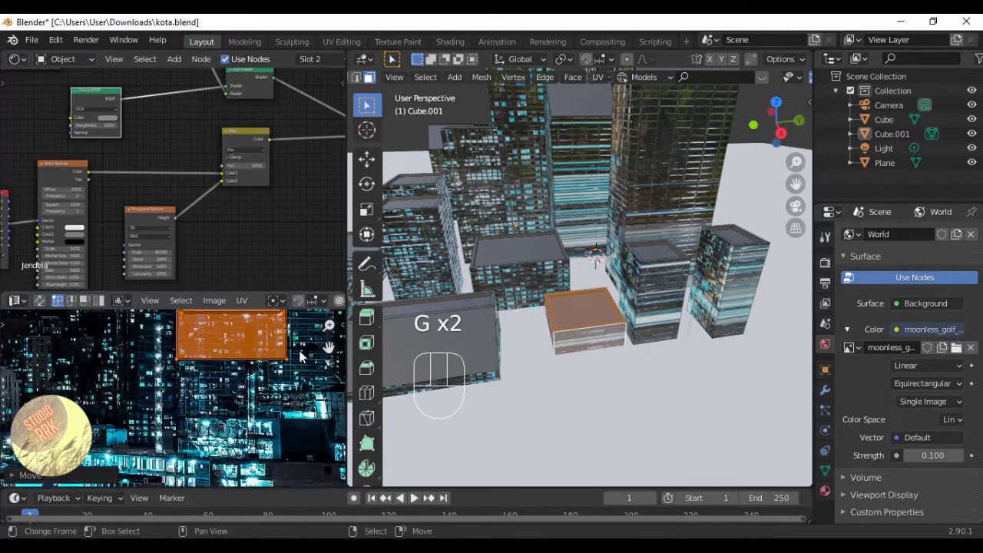
scroll(555, 303, "up", 3)
Save the file and project the small low building's side-wall UVs from the right orthographic view.
middle_click_drag(555, 302, 579, 369)
left_click(637, 309)
key("ctrl+s")
key("KP_3")
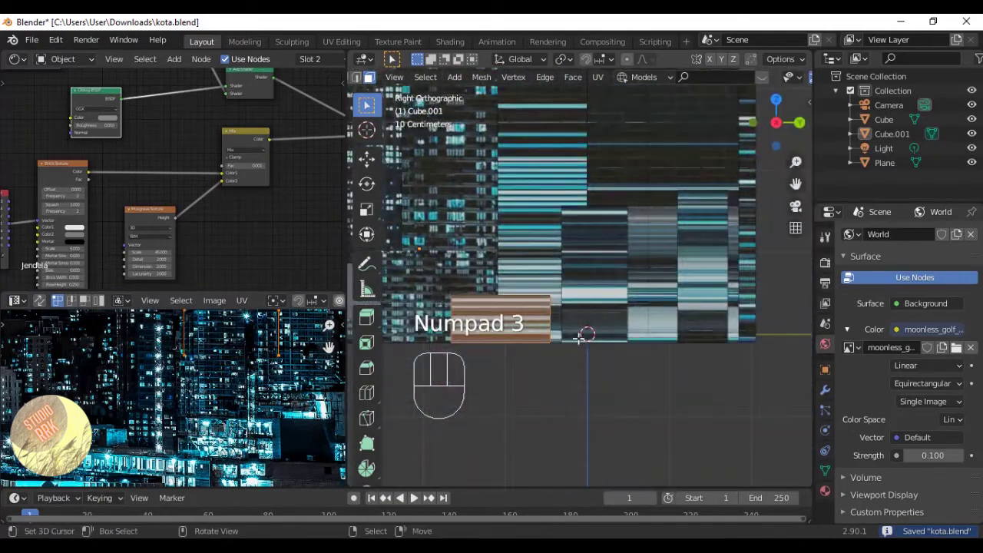
key("u")
left_click(574, 325)
Move and shrink the small low building's projected side-wall UVs over the lit windows in the skyline image.
scroll(140, 383, "down", 3)
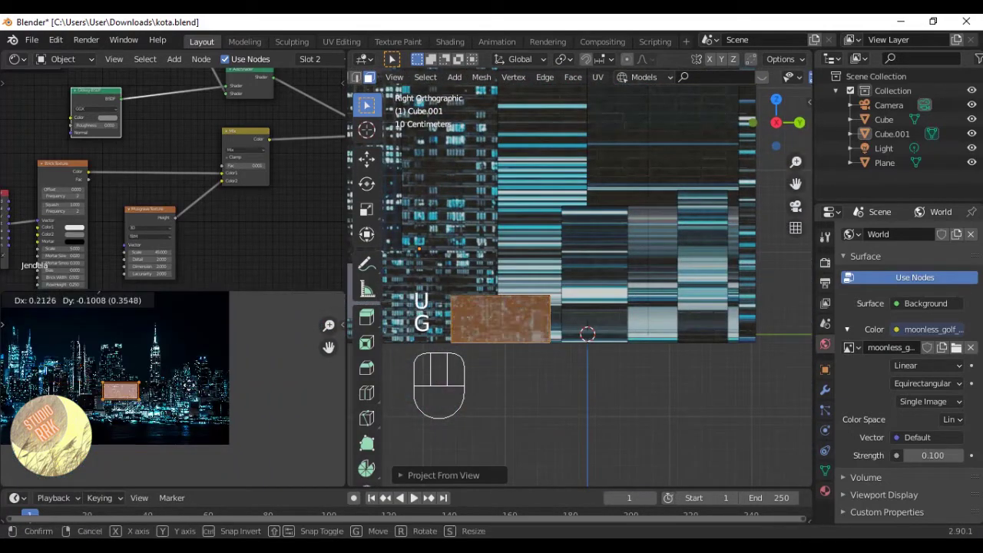
left_click(256, 376)
scroll(173, 396, "up", 2)
key("s")
left_click(184, 387)
middle_click_drag(537, 361, 664, 378)
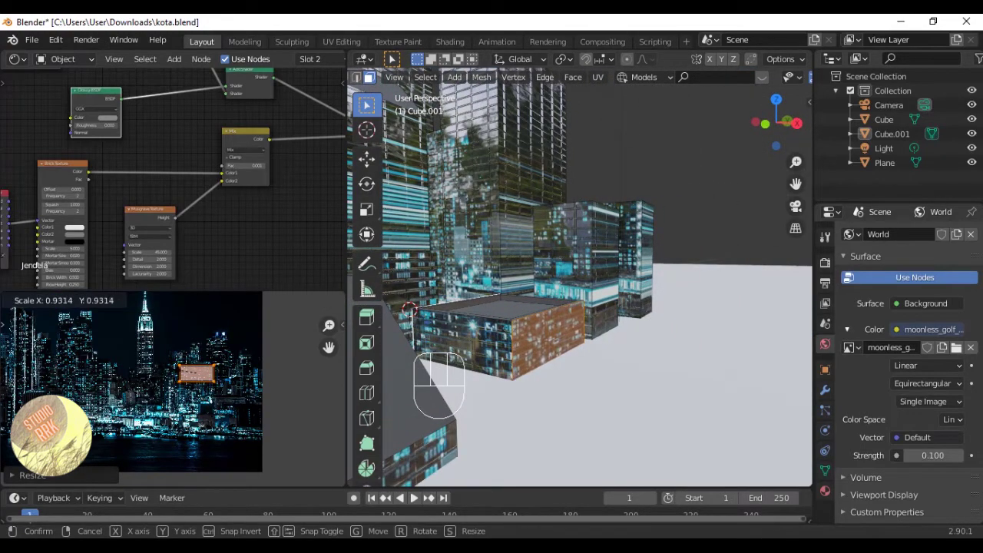
left_click(230, 386)
Leave Edit Mode to inspect the small low building among its neighbours and save the file.
key("Tab")
scroll(483, 360, "down", 3)
key("a")
key("a")
middle_click_drag(445, 342, 625, 288)
scroll(483, 360, "down", 3)
key("ctrl+s")
scroll(638, 243, "up", 3)
middle_click_drag(626, 288, 614, 361, "shift")
Select the whole slanted-roof tower behind the low buildings, then move and shrink its UVs onto the skyline tower with the blue-lit crown.
key("Tab")
middle_click_drag(615, 361, 615, 280, "shift")
key("ctrl+s")
key("l")
key("KP_3")
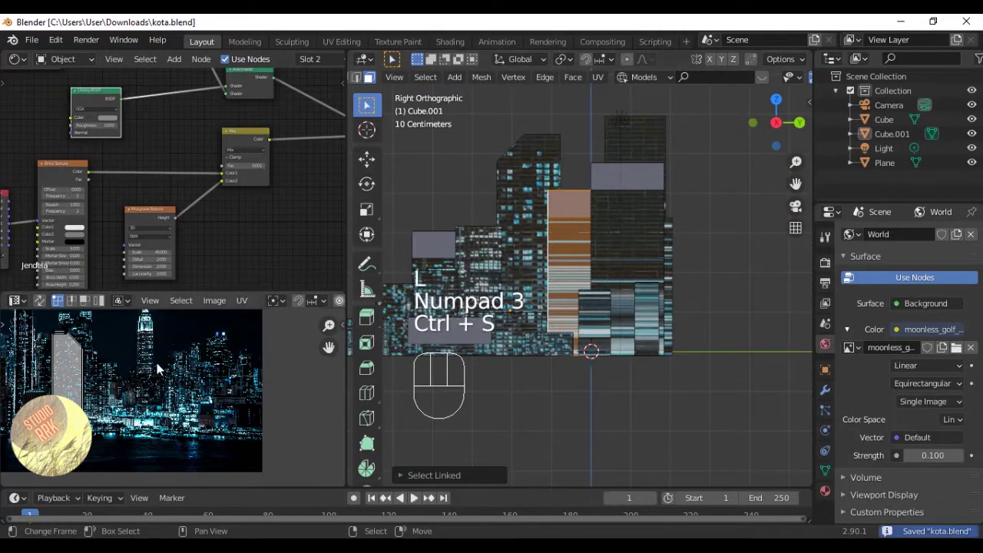
scroll(158, 365, "down", 1)
scroll(170, 374, "up", 2)
key("a")
middle_click_drag(158, 380, 306, 397, "shift")
key("s")
key("g")
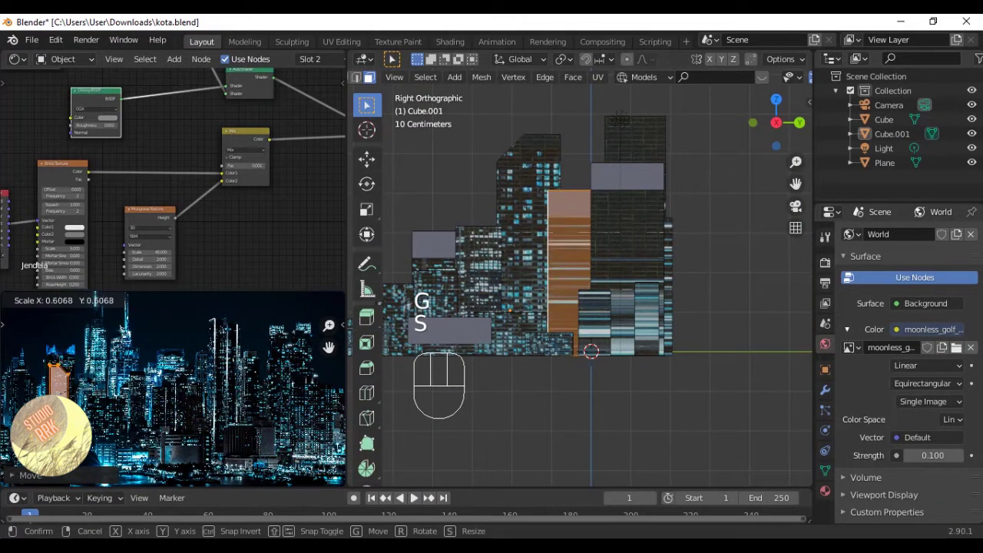
middle_click_drag(622, 299, 673, 318)
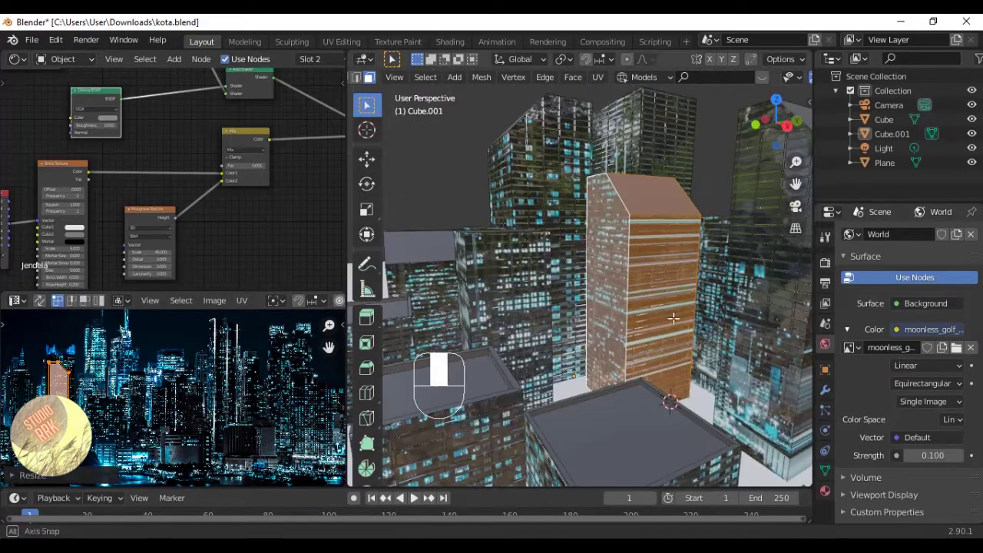
key("s")
left_click(76, 391)
Save the file, then project the slanted-roof tower's side-wall UVs from the right orthographic view.
key("ctrl+s")
right_click(654, 259)
mouse_move(653, 259)
middle_mouse_down()
mouse_move(715, 384)
mouse_move(618, 265)
mouse_move(636, 248)
mouse_move(649, 253)
middle_mouse_up()
key("KP_3")
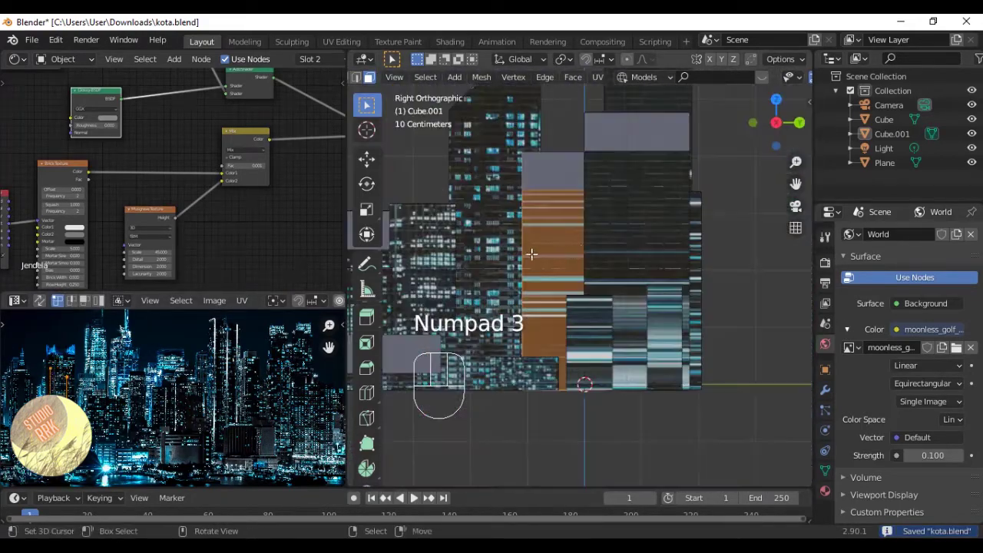
key("u")
left_click(511, 304)
Move and scale the slanted-roof tower's side-wall UVs onto the skyline tower with the blue-lit crown.
left_click(242, 354)
key("g")
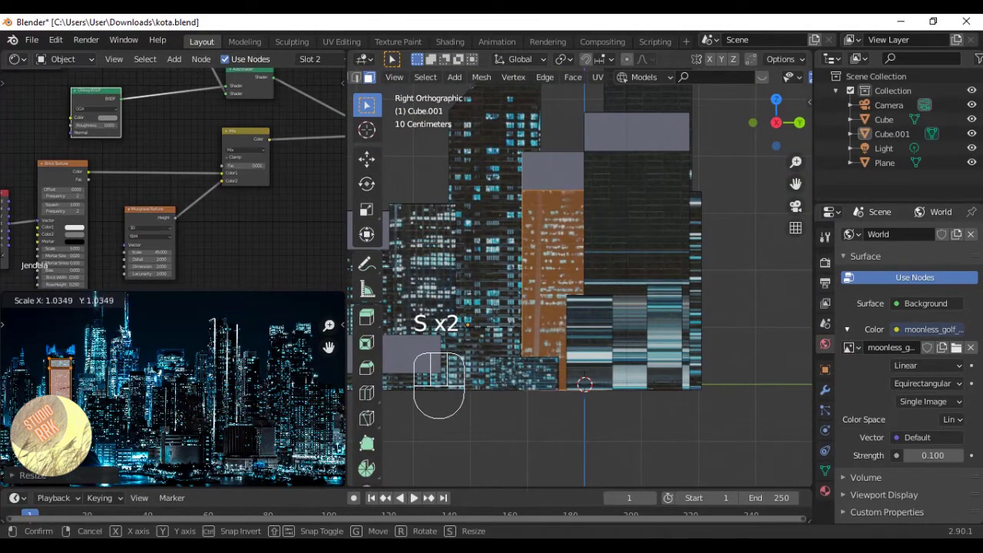
left_click(75, 400)
middle_click_drag(644, 254, 693, 292)
Leave Edit Mode to inspect the finished slanted-roof tower and save the file.
key("Tab")
middle_click_drag(692, 292, 638, 260)
scroll(609, 331, "down", 5)
key("ctrl+s")
Select the whole medium-height flat-roofed block beside the low building and move its UVs onto brighter lit windows.
key("Tab")
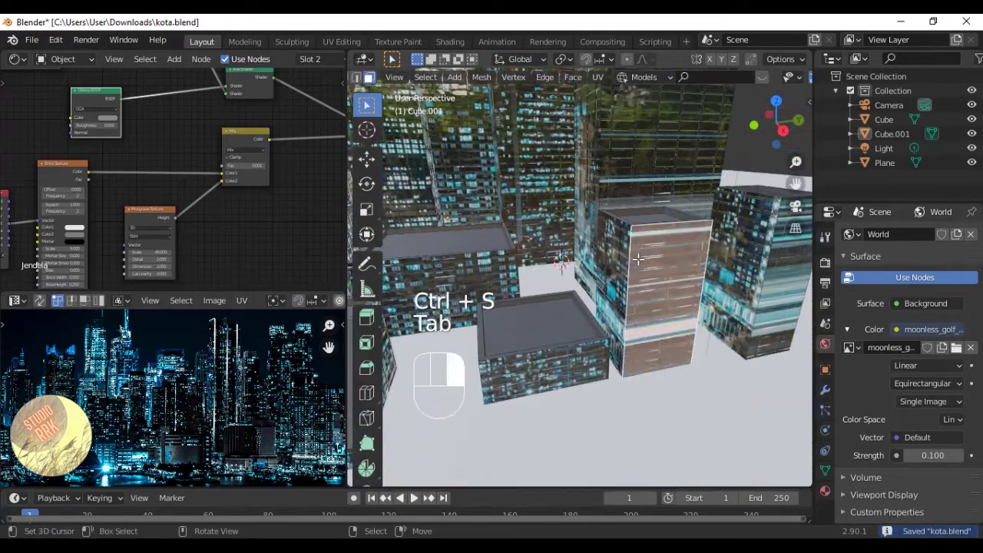
scroll(240, 330, "down", 5)
key("a")
scroll(224, 375, "up", 3)
middle_click_drag(238, 388, 268, 393)
scroll(268, 393, "up", 2)
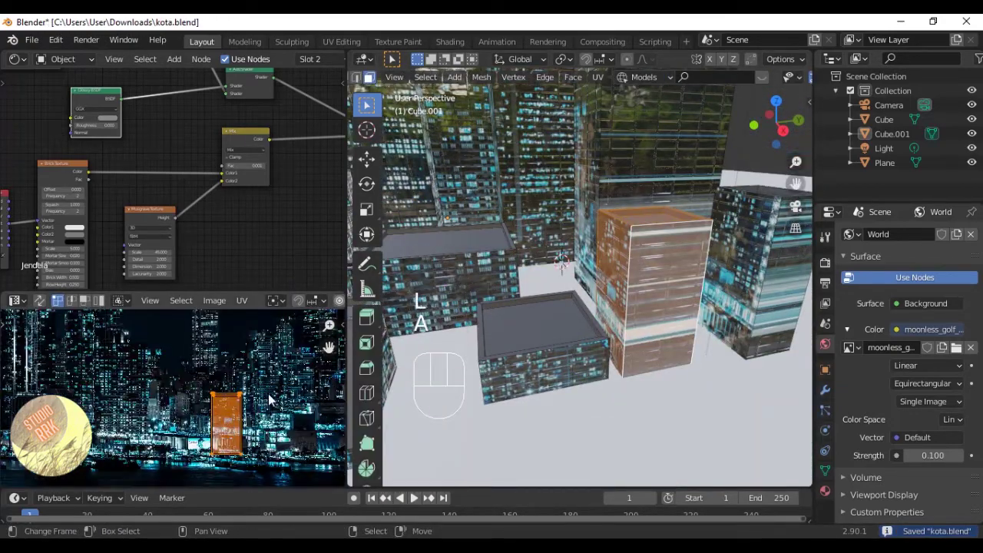
key("g")
left_click(323, 356)
Save the file, then project the medium-height block's side-wall UVs from the right orthographic view.
middle_click_drag(607, 284, 596, 315)
key("ctrl+s")
left_click(595, 315)
middle_click_drag(595, 315, 606, 292)
key("KP_3")
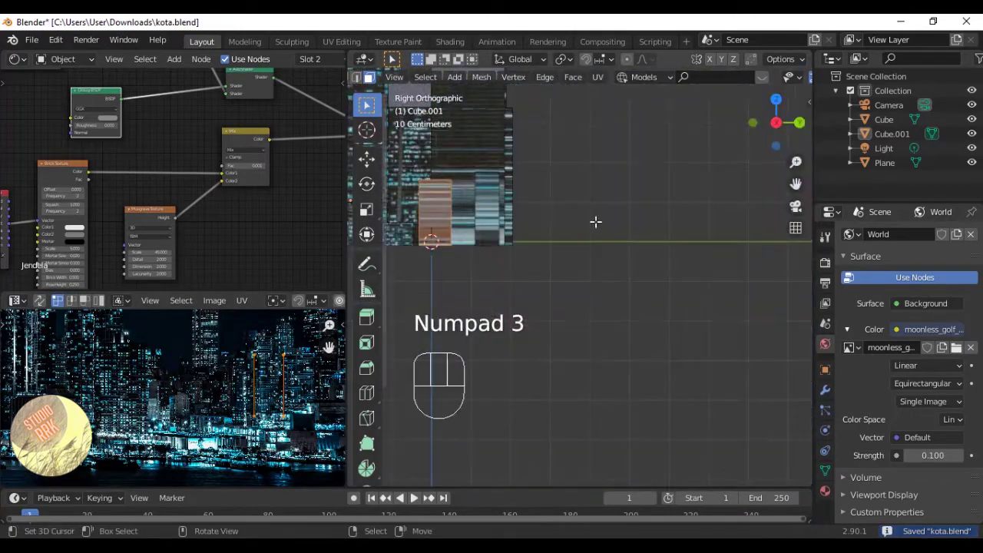
scroll(605, 260, "up", 3)
key("u")
left_click(607, 261)
Shrink the medium-height block's side-wall UVs and move them onto the lit towers of the skyline.
key("s")
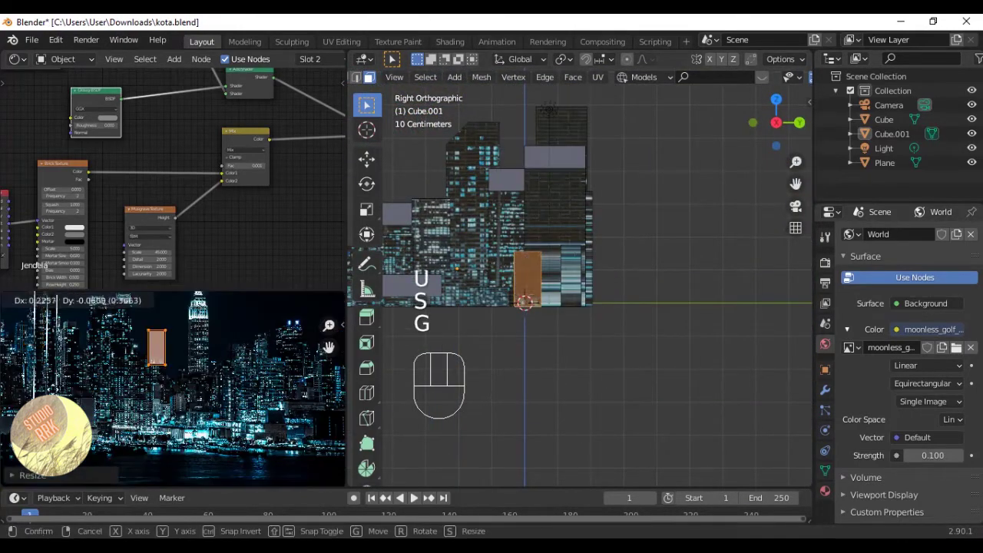
left_click(94, 405)
middle_click_drag(569, 284, 487, 284)
Leave Edit Mode to inspect the medium-height block and save the file.
key("Tab")
key("ctrl+s")
scroll(499, 330, "down", 4)
scroll(579, 290, "up", 4)
scroll(579, 290, "up", 3)
Select the whole narrow outer flat-roofed block and move its UVs over a lit facade in the skyline image.
key("Tab")
key("k")
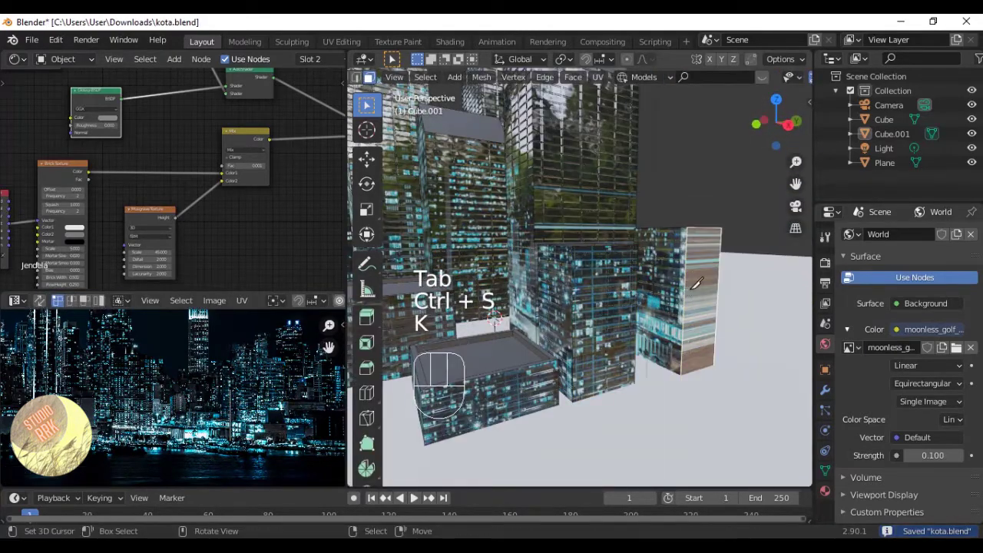
middle_click_drag(684, 278, 657, 280)
key("ctrl+s")
scroll(267, 351, "up", 1)
key("a")
key("g")
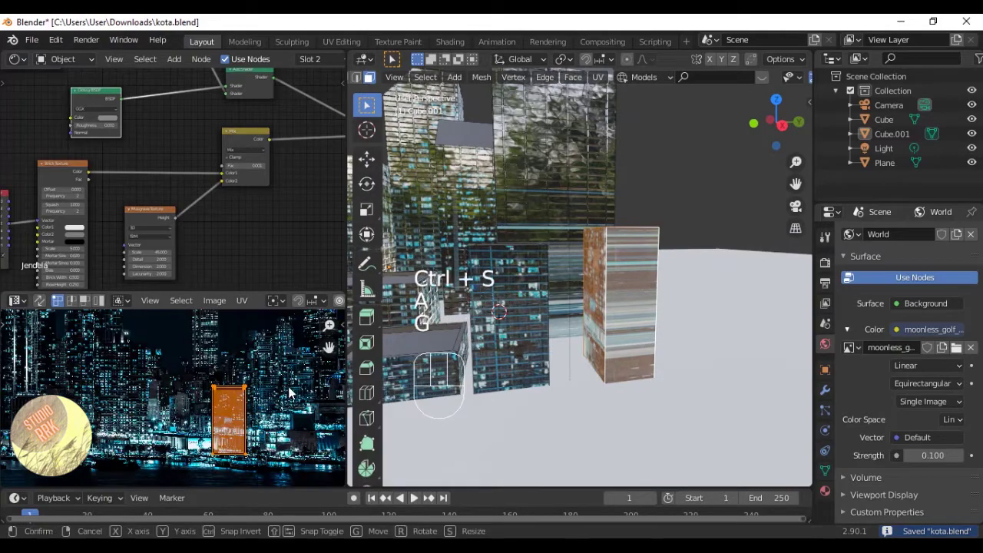
left_click(329, 347)
scroll(300, 353, "up", 2)
left_click(258, 359)
Save the file, then project the narrow outer block's side-wall UVs from the right orthographic view.
mouse_move(590, 332)
middle_mouse_down()
mouse_move(622, 330)
mouse_move(607, 332)
middle_mouse_up()
key("ctrl+s")
left_click(607, 332)
middle_click_drag(607, 332, 600, 274)
key("KP_1")
key("KP_3")
key("ctrl+s")
key("u")
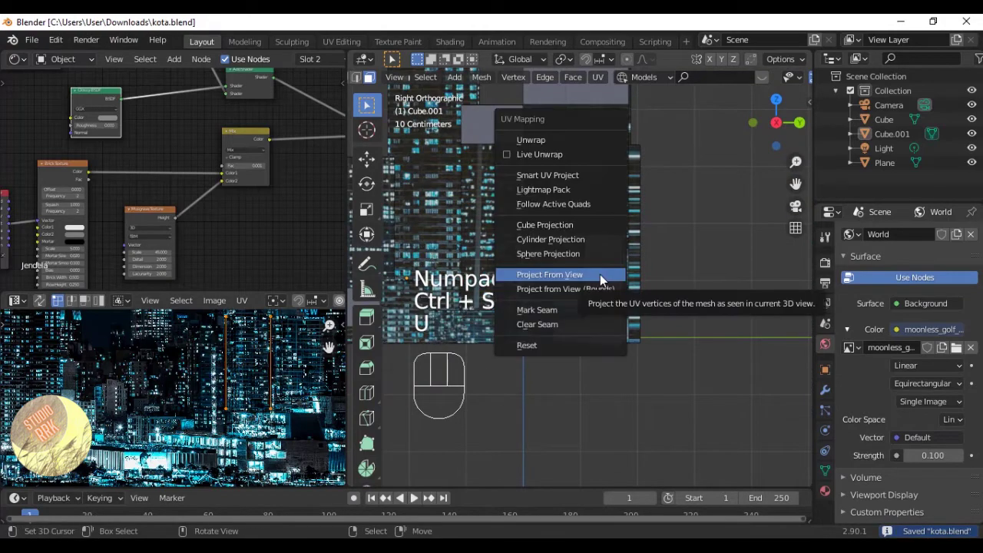
left_click(599, 274)
Shrink the narrow block's side-wall UVs and move them onto a lit skyline facade.
scroll(154, 384, "down", 2)
key("s")
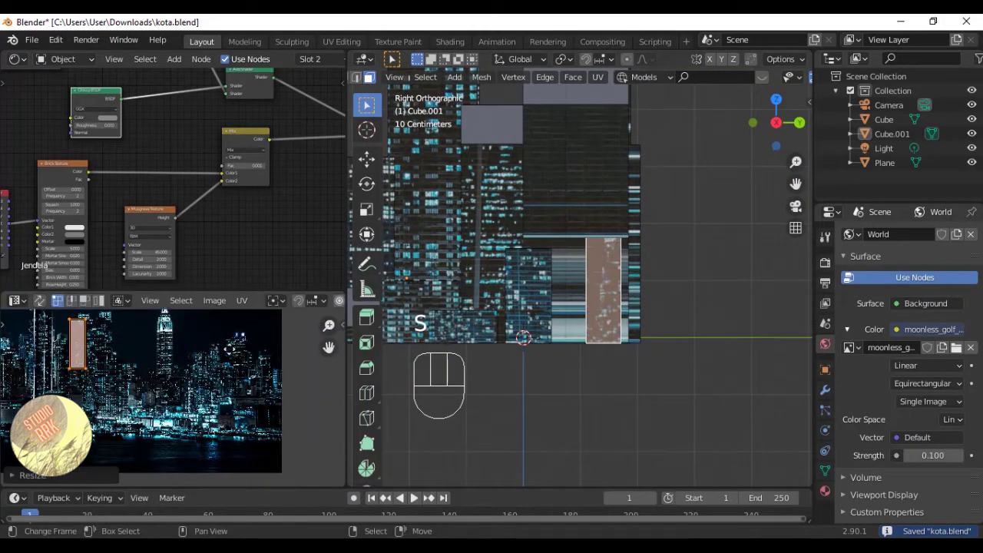
scroll(253, 395, "up", 4)
key("g")
left_click(223, 377)
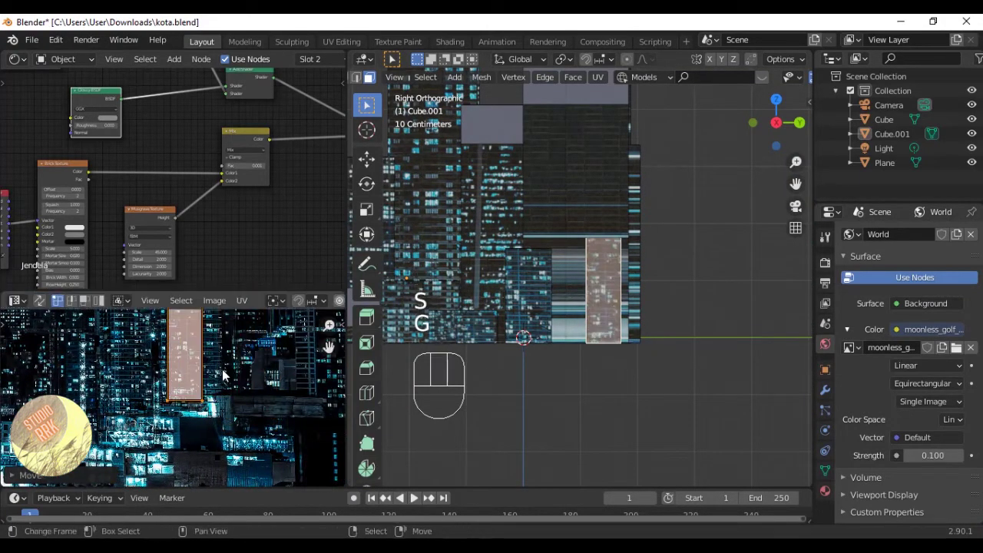
left_click(201, 354)
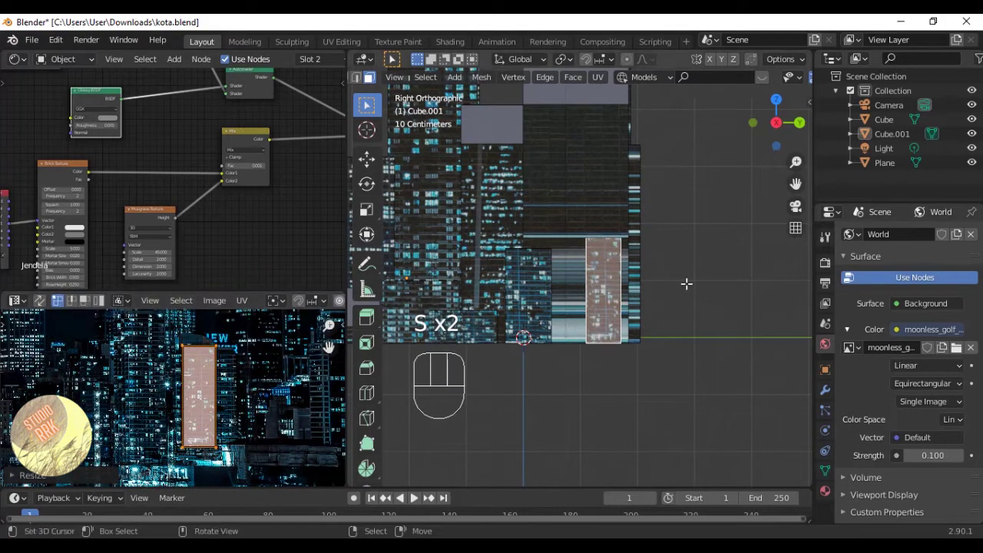
Check the narrow block outside Edit Mode, save the file, and readjust the position of its side-wall UVs.
key("Tab")
middle_click_drag(686, 283, 608, 317)
key("Tab")
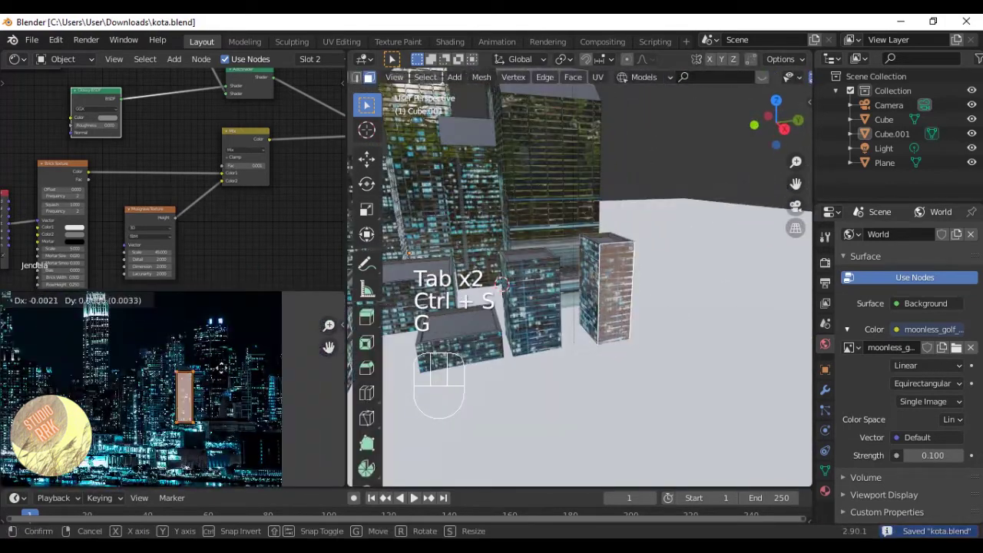
left_click(166, 399)
Leave Edit Mode, save the file, and select the building mesh facing the tall slanted-roof tower.
key("Tab")
key("ctrl+s")
middle_click_drag(644, 278, 712, 255)
left_click(592, 258)
Select the whole tall slanted-roof tower in Edit Mode, save the file, and shrink all its UVs.
key("Tab")
key("l")
key("ctrl+s")
scroll(592, 250, "down", 2)
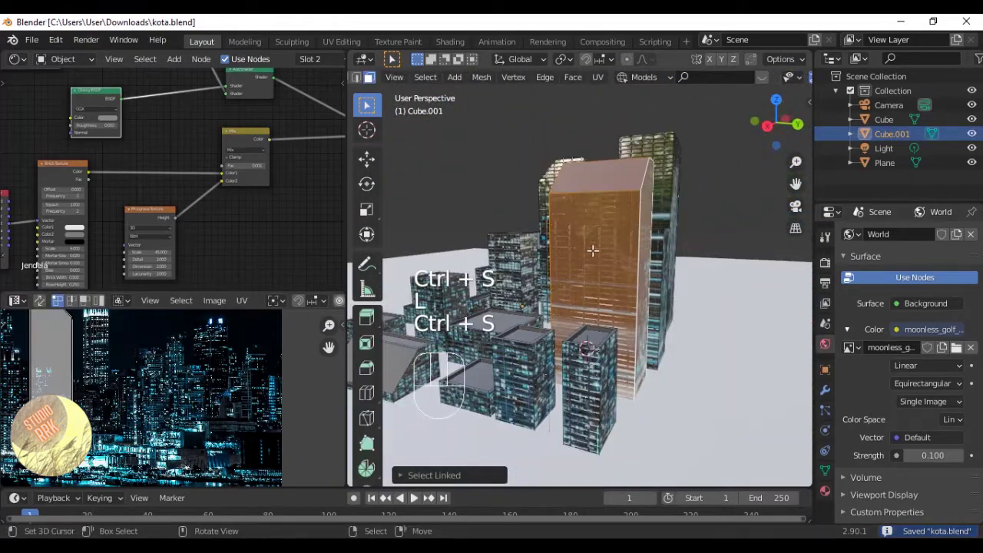
scroll(164, 377, "down", 1)
middle_click_drag(164, 377, 211, 371)
key("s")
left_click(177, 377)
scroll(176, 376, "up", 3)
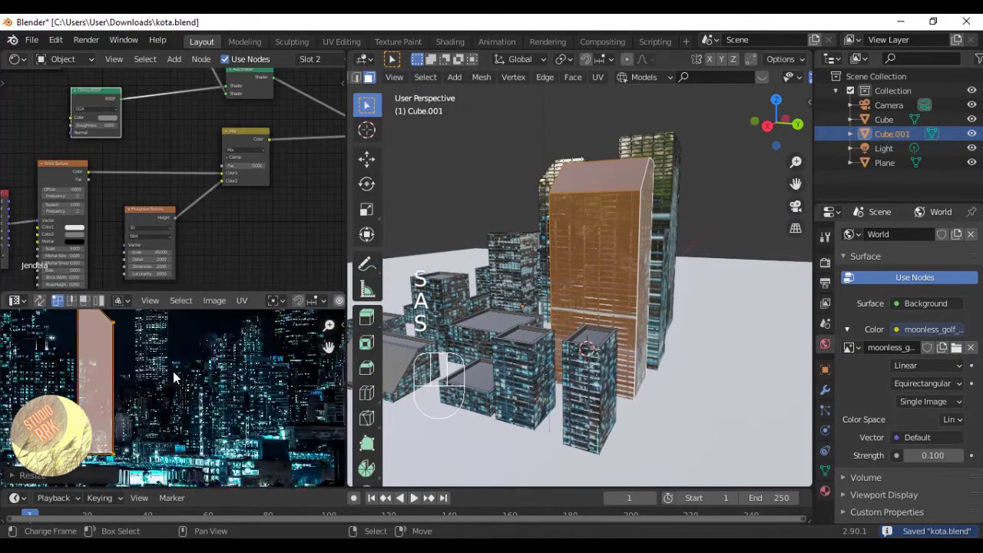
Move and rescale the tall tower's UVs to fit the skyline's tallest skyscraper below its illuminated crown.
key("g")
scroll(242, 362, "down", 3)
key("s")
left_click(215, 368)
scroll(215, 368, "up", 3)
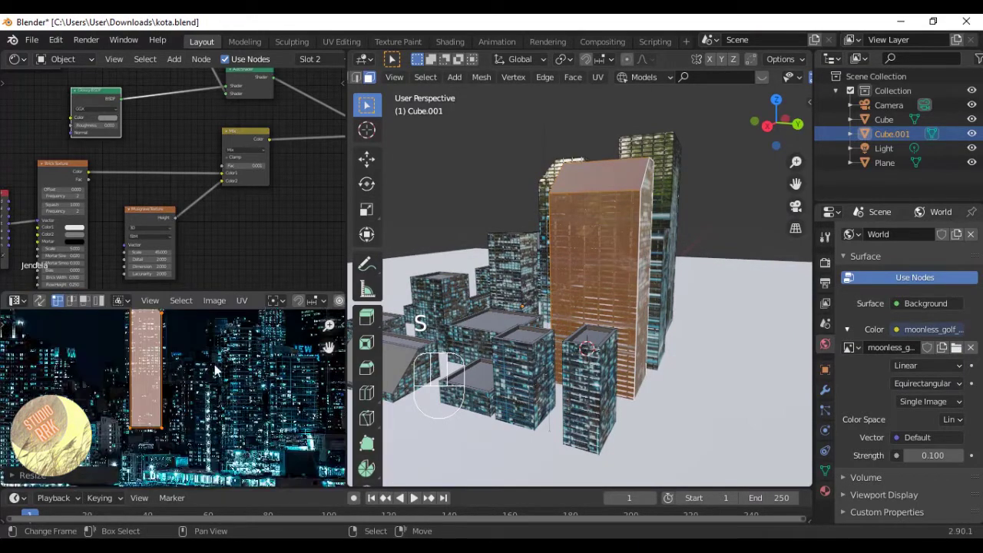
middle_click_drag(213, 370, 214, 433)
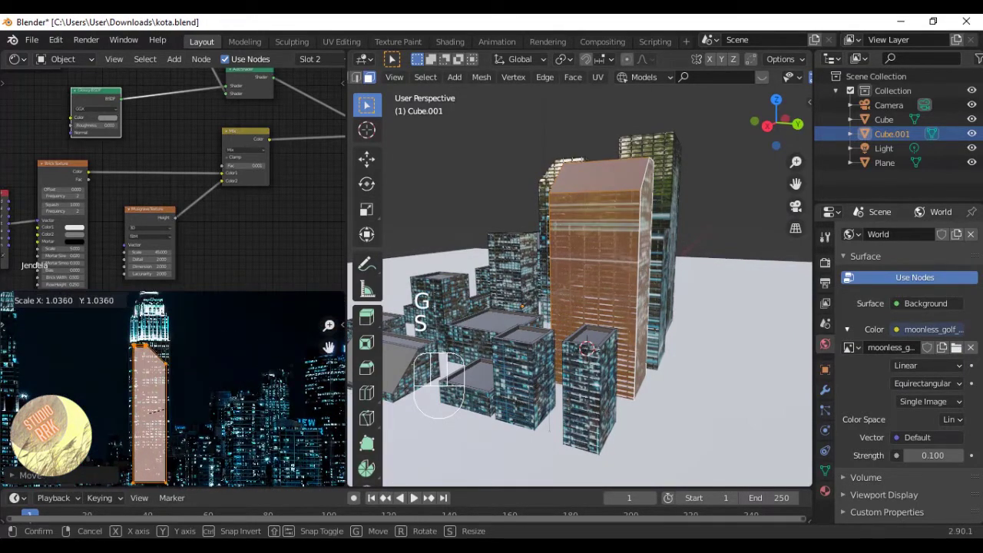
left_click(160, 411)
Leave Edit Mode to inspect the tall tower, save the file, and re-enter Edit Mode.
middle_click_drag(161, 411, 170, 364)
middle_click_drag(484, 262, 620, 228)
key("Tab")
key("ctrl+s")
key("Tab")
key("ctrl+s")
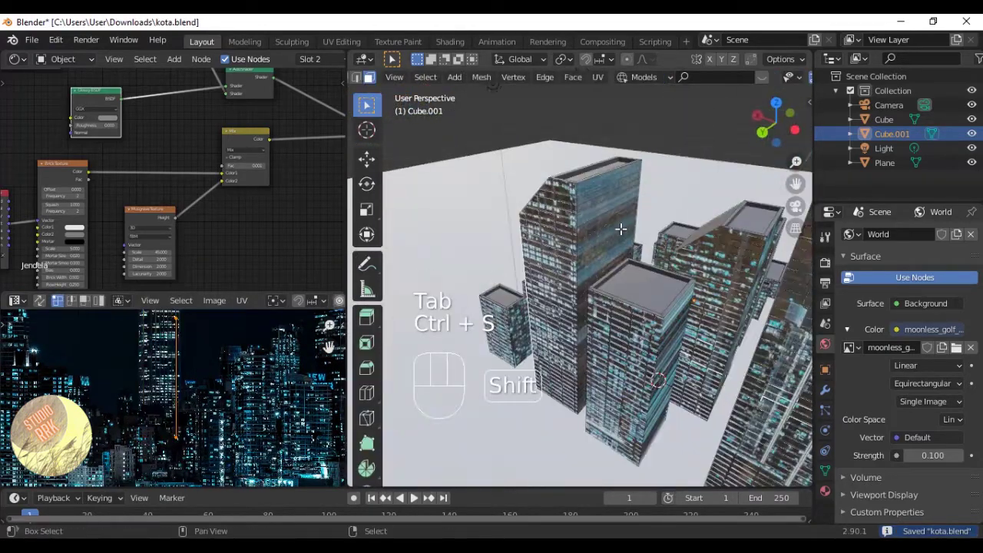
Select the tall tower's smeared side wall and project its UVs from the right orthographic view.
left_click(621, 228, "shift")
key("KP_1")
key("KP_3")
scroll(170, 388, "down", 3)
key("u")
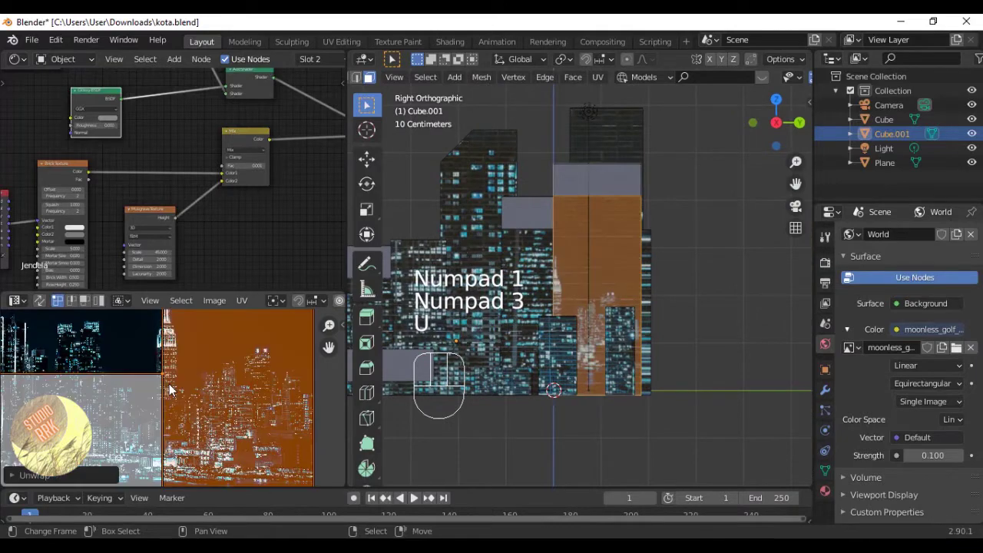
key("ctrl+z")
key("u")
left_click(566, 309)
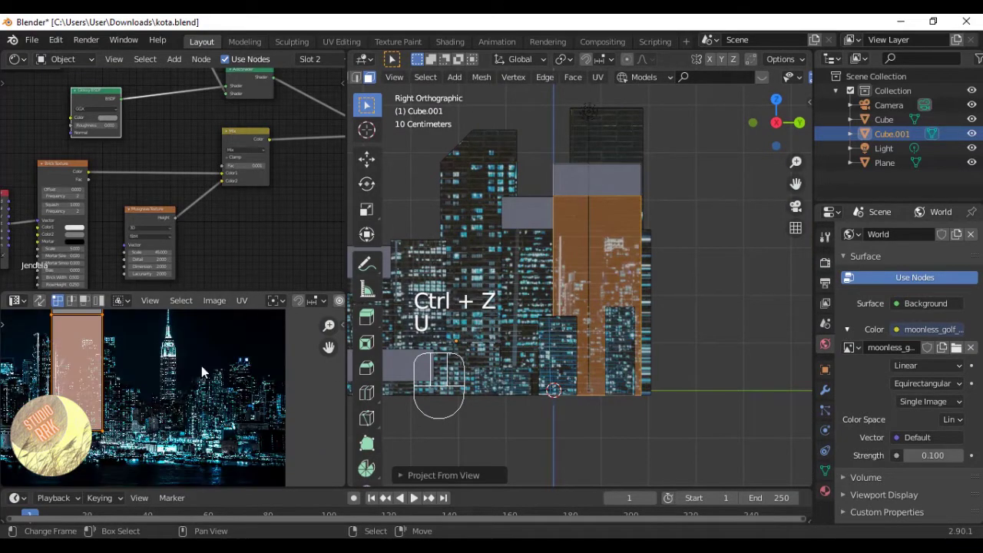
Shrink the tall tower's projected side-wall UVs and move them onto the skyline's tallest skyscraper.
key("s")
left_click(153, 369)
scroll(152, 368, "up", 1)
key("s")
key("g")
left_click(268, 379)
key("s")
left_click(247, 379)
scroll(290, 382, "up", 2)
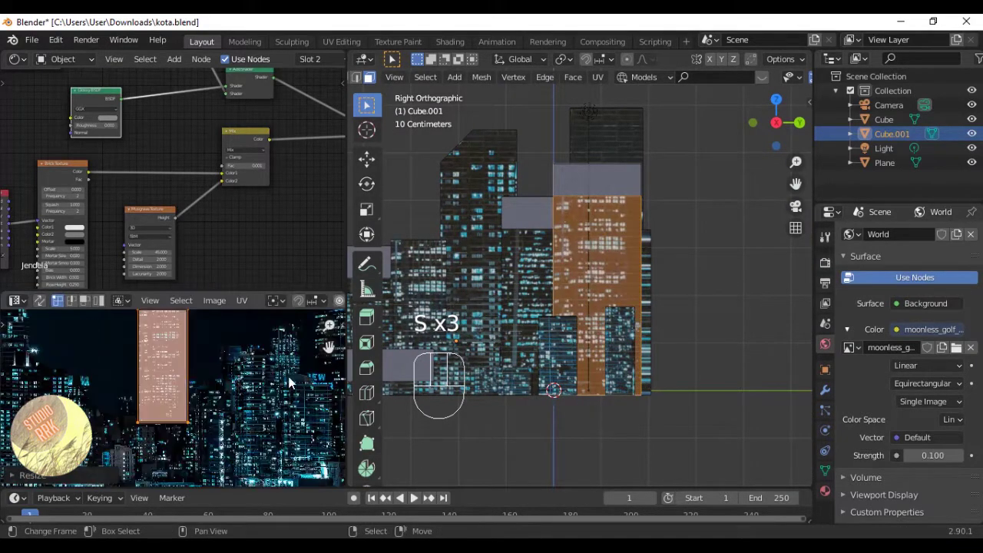
Refine the scale and position of the side-wall UVs to fit the skyscraper's facade below its illuminated crown.
key("s")
left_click(264, 379)
middle_click_drag(264, 378, 260, 423)
key("g")
left_click(259, 423)
key("s")
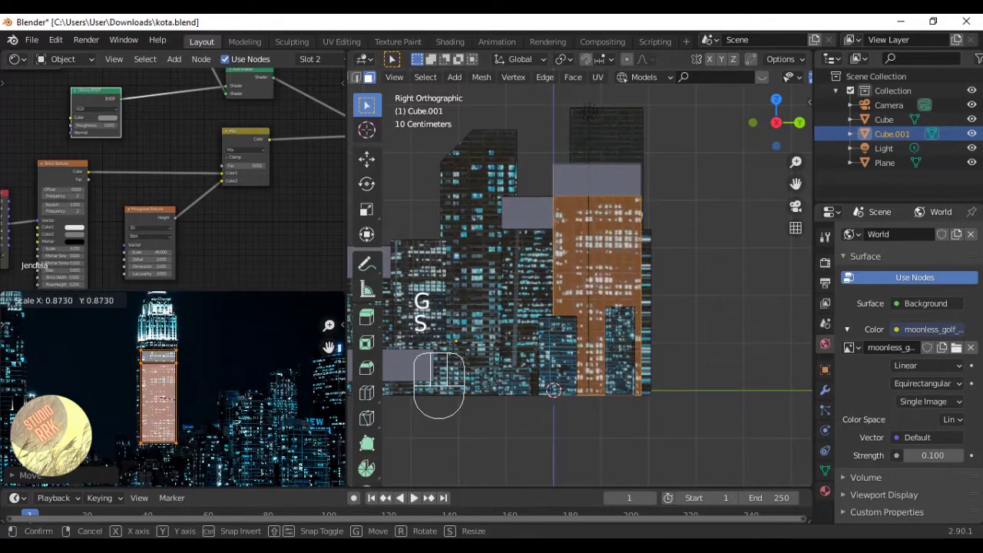
left_click(242, 411)
middle_click_drag(391, 377, 468, 387)
scroll(469, 388, "up", 4)
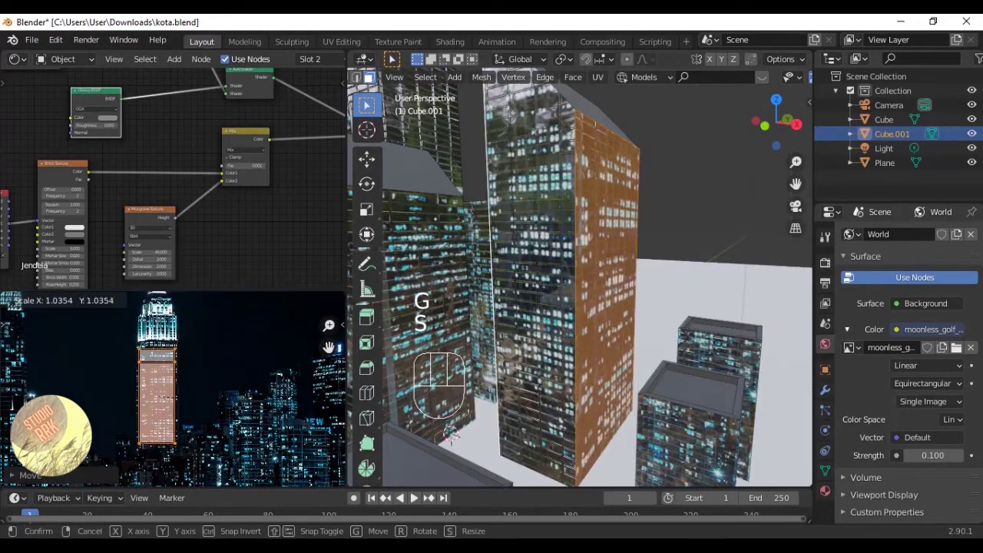
Leave Edit Mode to inspect the tall tower from other angles, save the file, and select the building mesh.
key("Tab")
middle_click_drag(684, 273, 605, 306)
key("a")
key("ctrl+s")
left_click(575, 298)
key("ctrl+s")
Select the whole narrow building, fit its front-projected UVs onto a lit tower in the skyline image, and save the file.
key("Tab")
key("l")
key("KP_1")
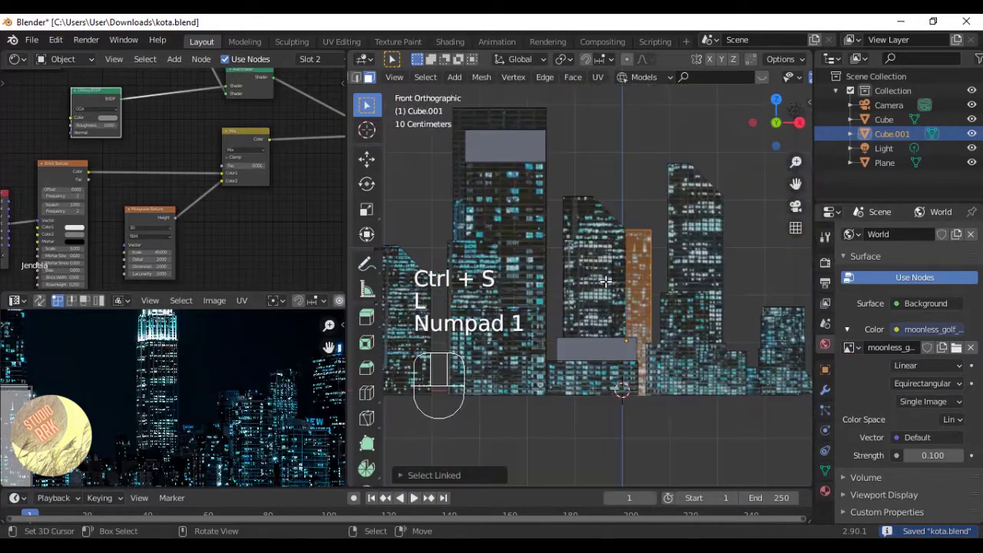
key("KP_3")
key("a")
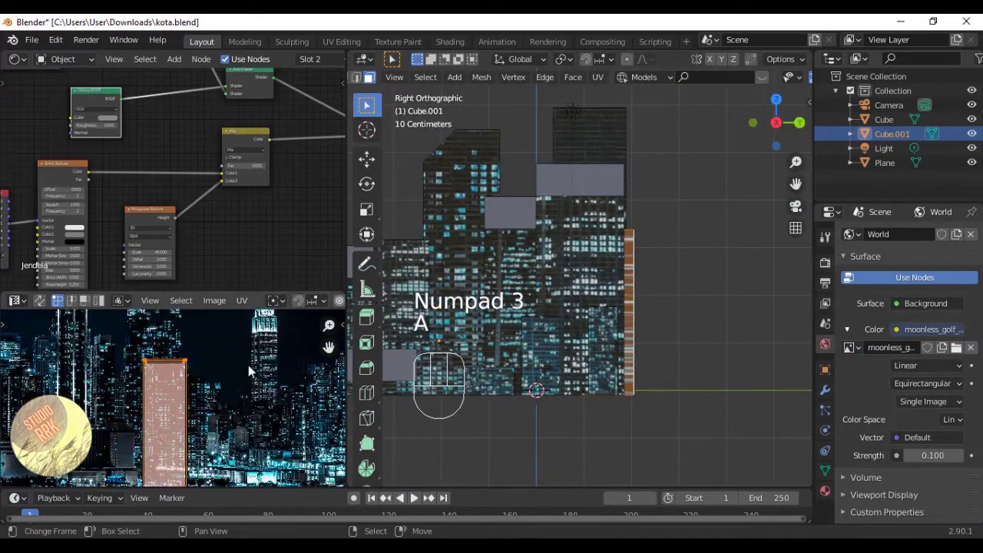
key("g")
key("s")
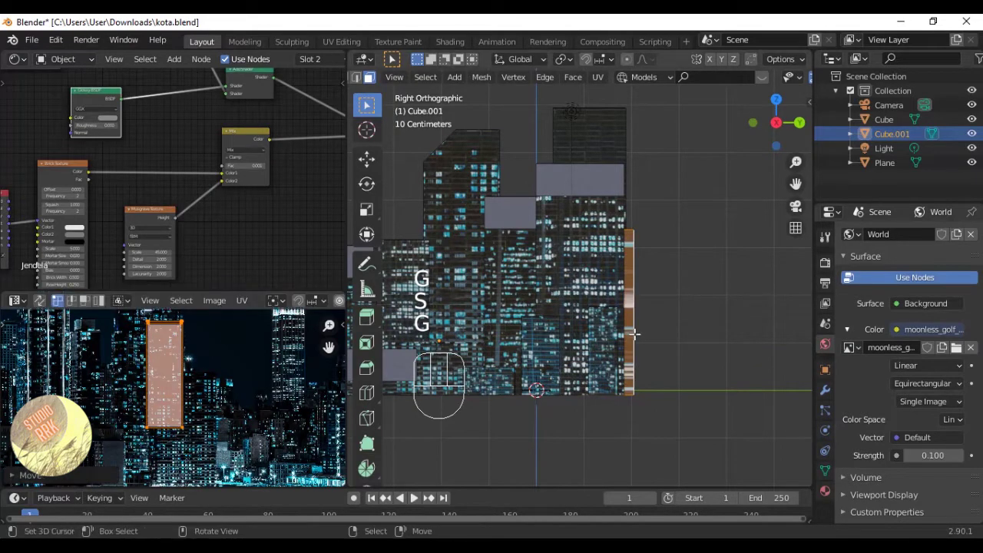
middle_click_drag(634, 332, 556, 311)
key("ctrl+s")
Project the narrow building's smeared side walls from the right orthographic view and shrink their UVs onto a skyline tower.
left_click(557, 311, "shift")
key("KP_1")
key("KP_3")
key("u")
left_click(558, 294)
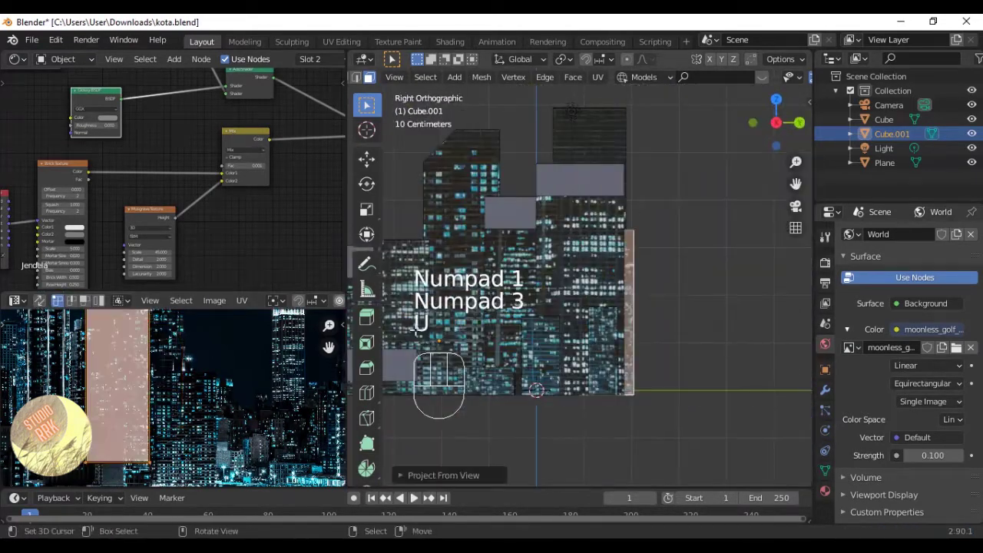
left_click(182, 364)
key("g")
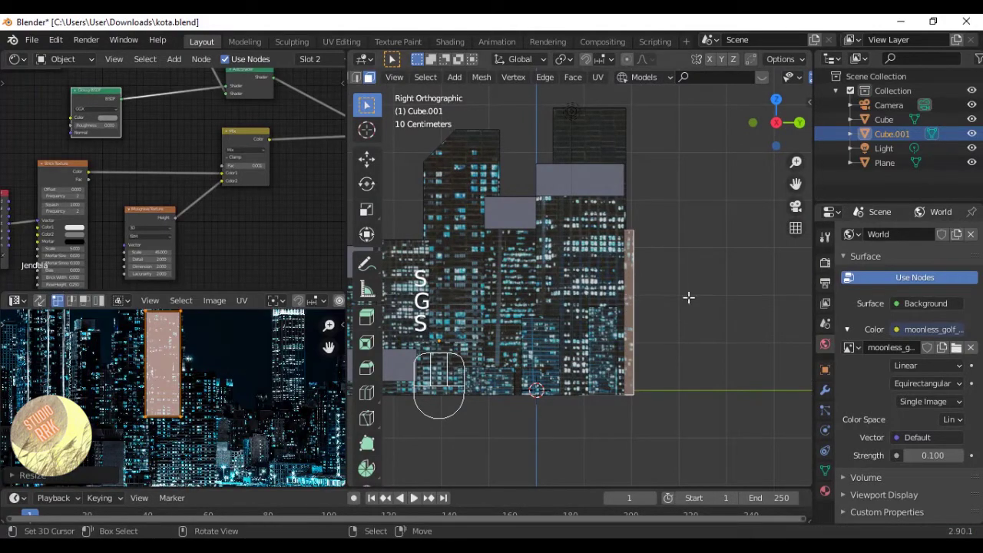
Inspect the narrow building up close, rescale its side-wall UVs, leave Edit Mode and save the file.
key("Tab")
middle_click_drag(689, 297, 578, 303)
scroll(547, 318, "up", 4)
key("Tab")
key("ctrl+s")
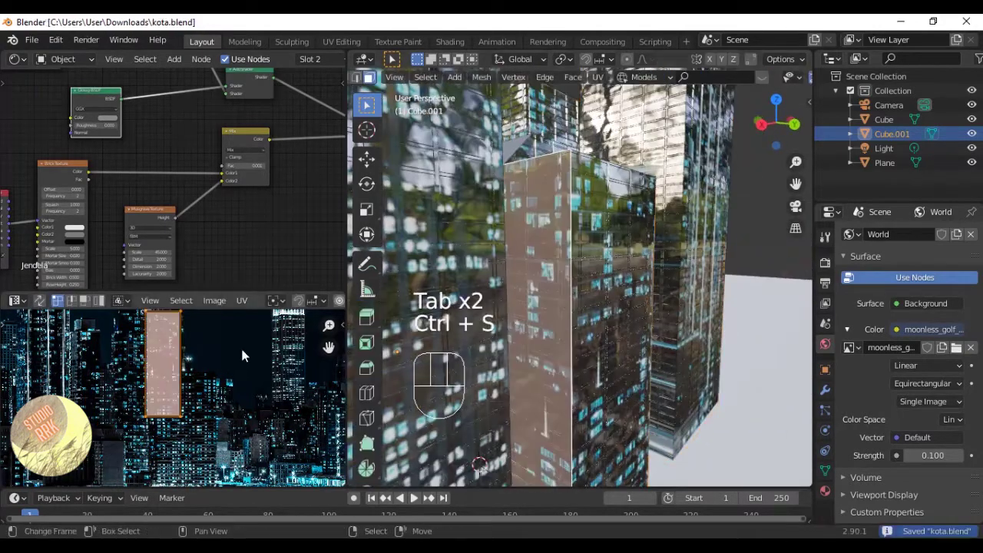
key("s")
left_click(188, 359)
key("Tab")
key("a")
middle_click_drag(583, 261, 653, 284)
key("ctrl+s")
Select all faces of the tall rear tower and shrink their UVs over the skyline image.
key("Tab")
key("l")
key("KP_3")
scroll(192, 372, "down", 3)
middle_click_drag(234, 376, 324, 401)
key("a")
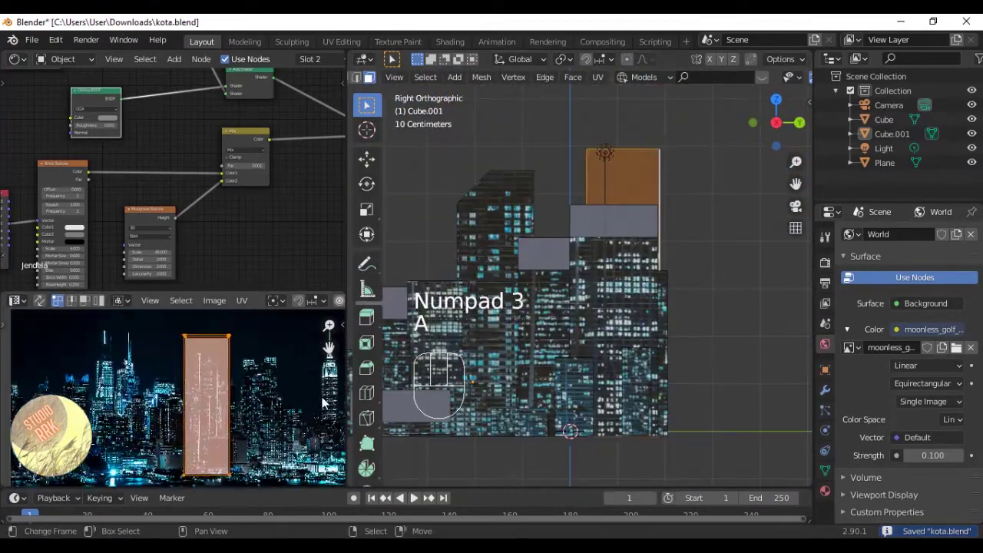
left_click(272, 404)
scroll(267, 399, "up", 2)
left_click(252, 388)
Move and scale the rear tower's UVs to fit a lit high-rise in the skyline image.
middle_click_drag(251, 387, 143, 364)
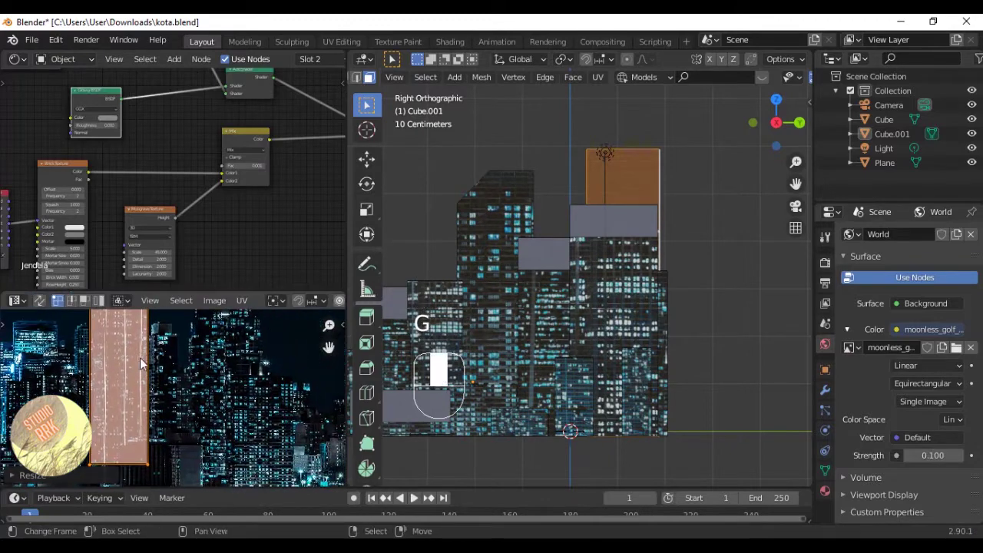
key("g")
left_click(281, 369)
left_click(250, 373)
middle_click_drag(255, 364, 230, 341)
key("g")
left_click(258, 393)
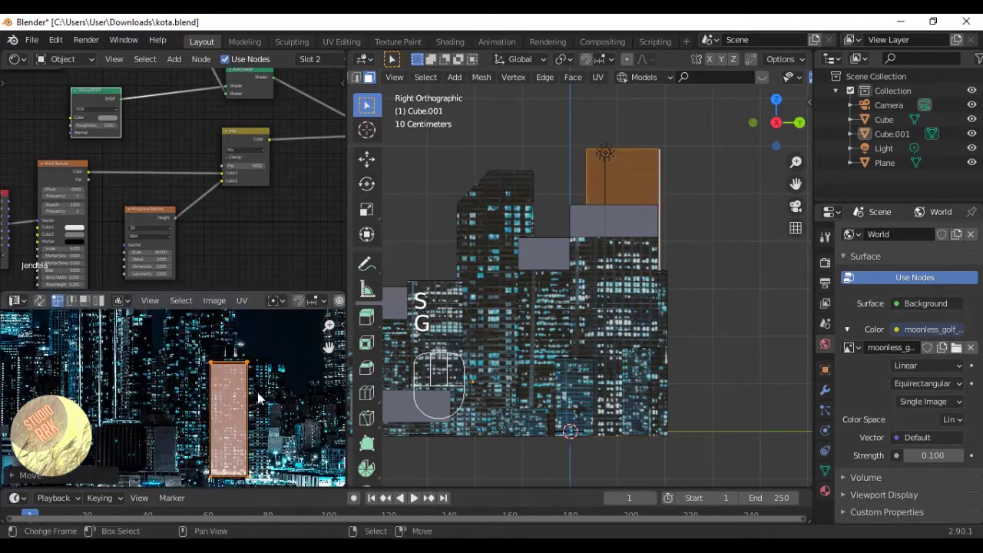
Project the rear tower's smeared side walls from the right orthographic view and shrink their UVs onto the skyline's lit windows.
middle_click_drag(648, 326, 550, 267)
key("ctrl+s")
key("KP_3")
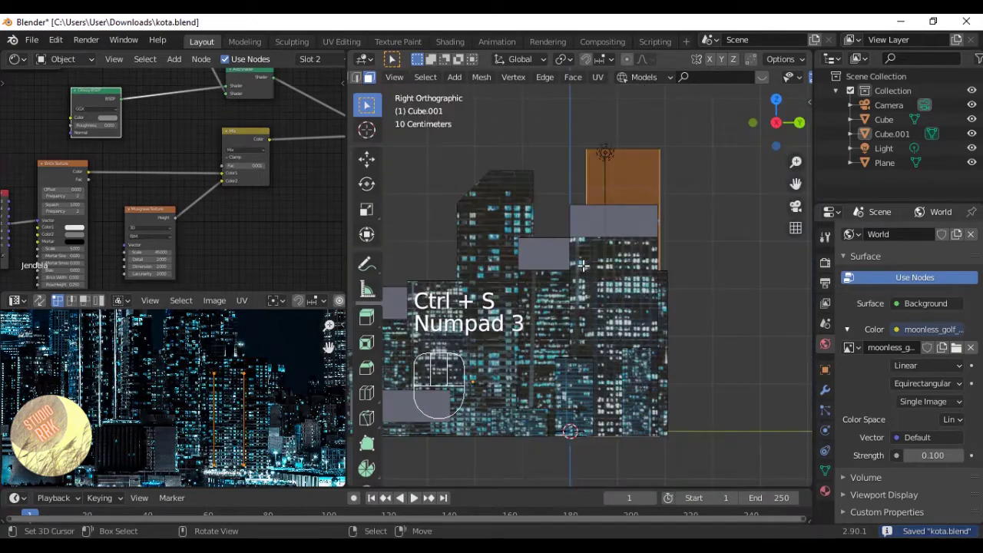
key("u")
left_click(581, 266)
key("s")
key("s")
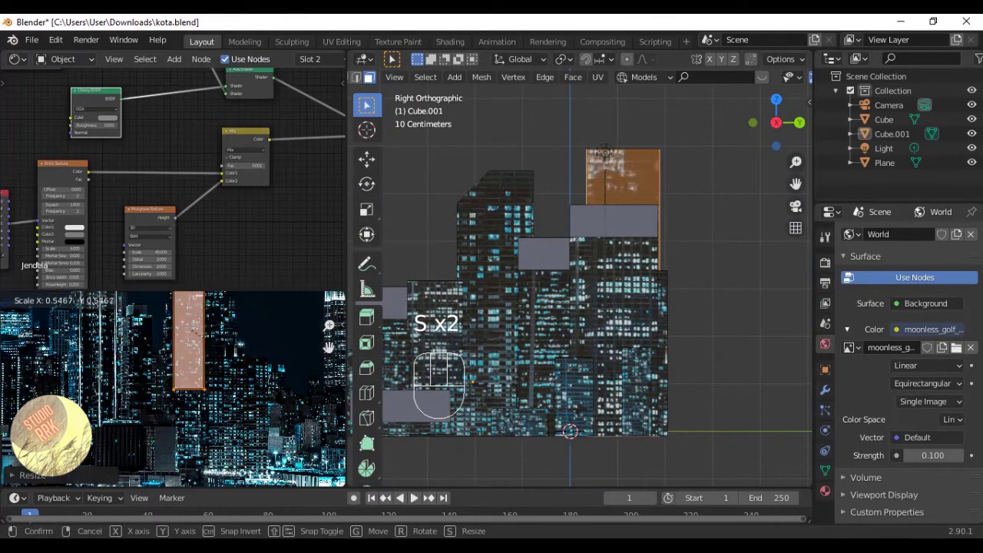
key("Tab")
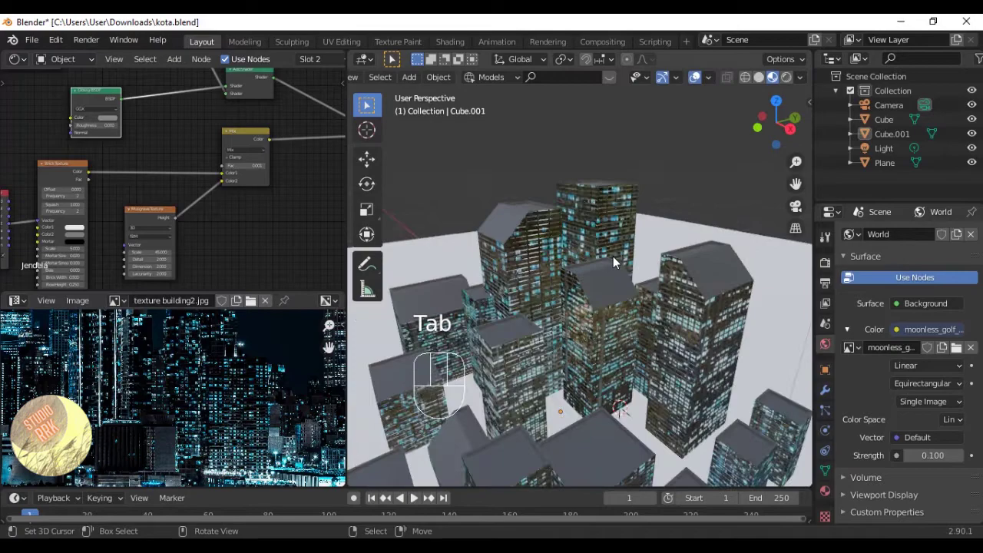
Raise the building mesh slightly along the global Z axis, deselect it and save the file.
key("a")
key("a")
key("a")
middle_click_drag(613, 256, 648, 206)
key("ctrl+s")
left_click(604, 241)
key("g")
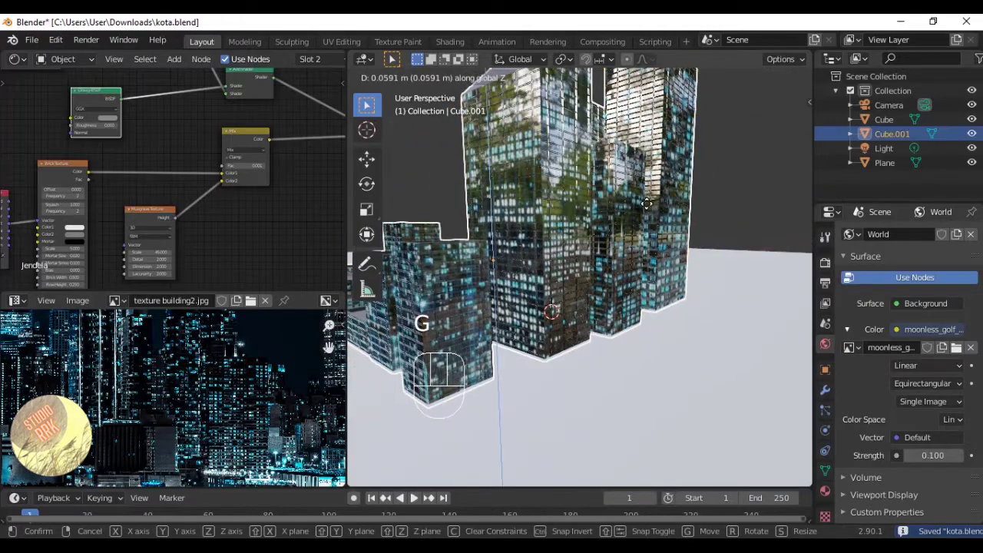
left_click(584, 227)
middle_click_drag(584, 227, 621, 301, "shift")
key("a")
key("ctrl+s")
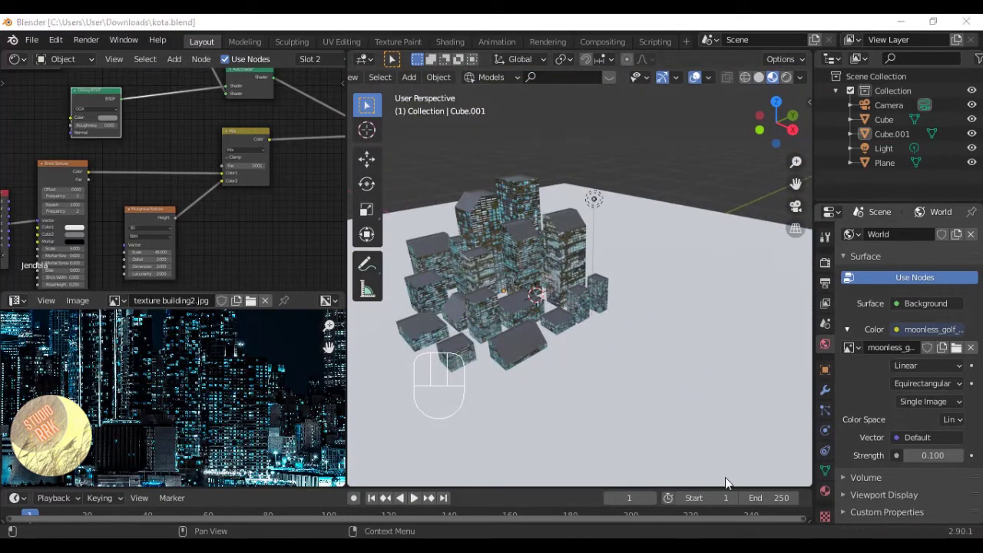
Insert an RGB Curves node between the texture building2.jpg image node and the Add Shader node.
middle_click_drag(159, 176, 225, 204)
key("ctrl+s")
key("shift+a")
left_click(193, 204)
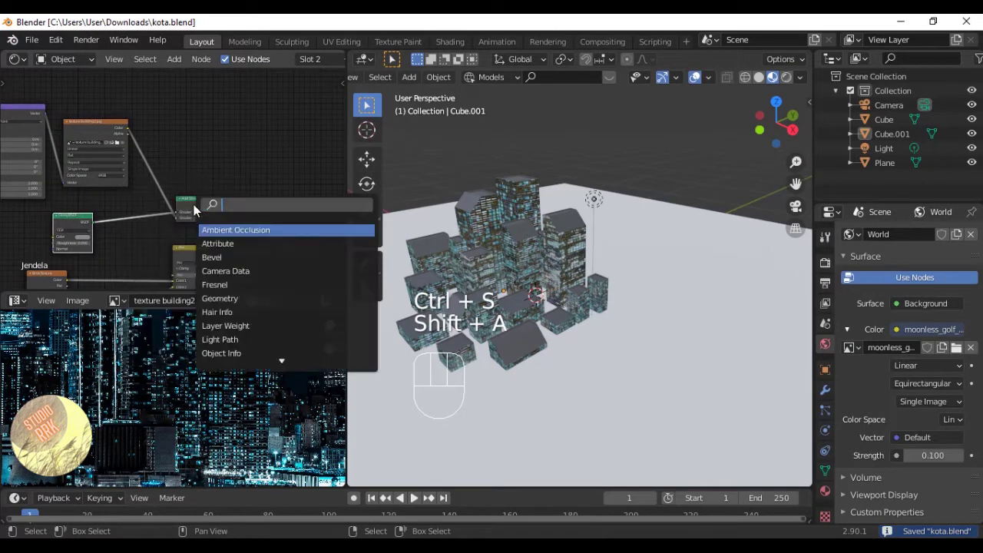
type("rgb")
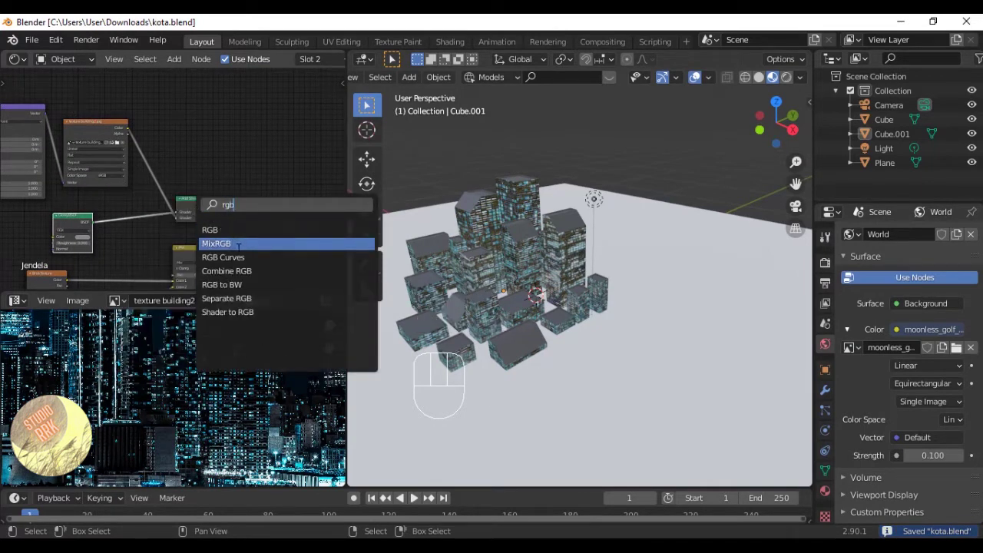
left_click(228, 258)
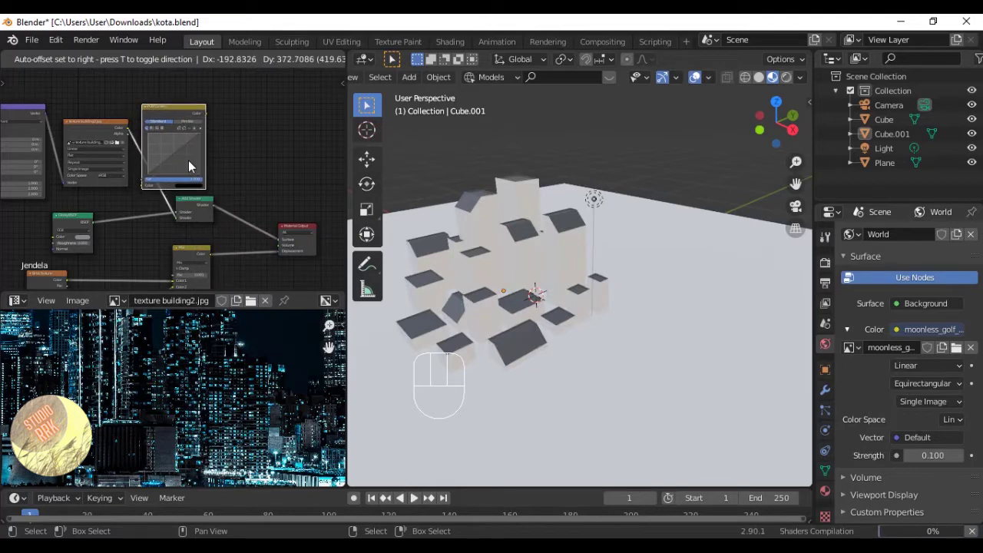
left_click(188, 159)
Pull the RGB Curves point down to about X 0.736, Y 0.294, check the darkened buildings and save the file.
scroll(202, 213, "up", 3)
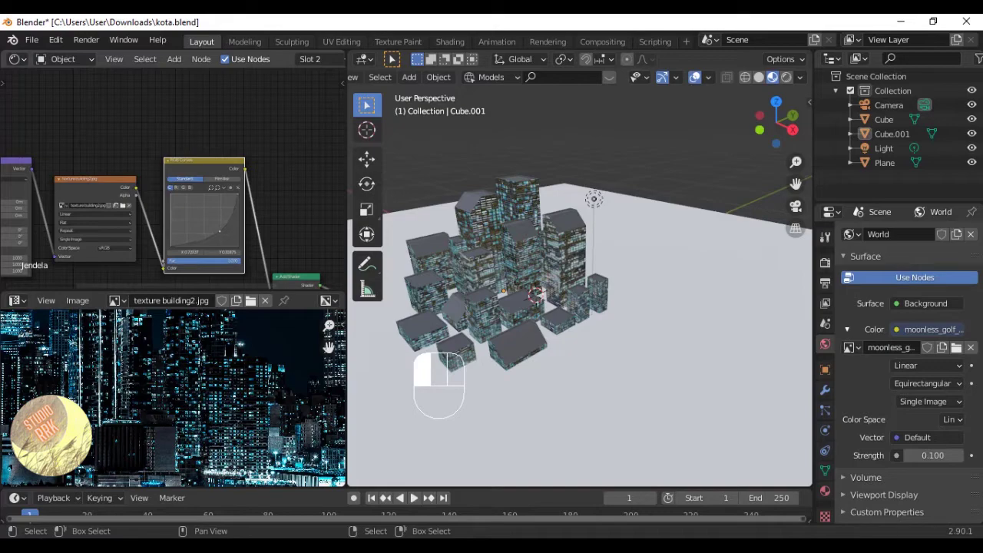
middle_click_drag(599, 236, 604, 210)
scroll(541, 216, "up", 2)
scroll(602, 163, "up", 4)
middle_click_drag(541, 217, 590, 173, "shift")
scroll(584, 181, "down", 8)
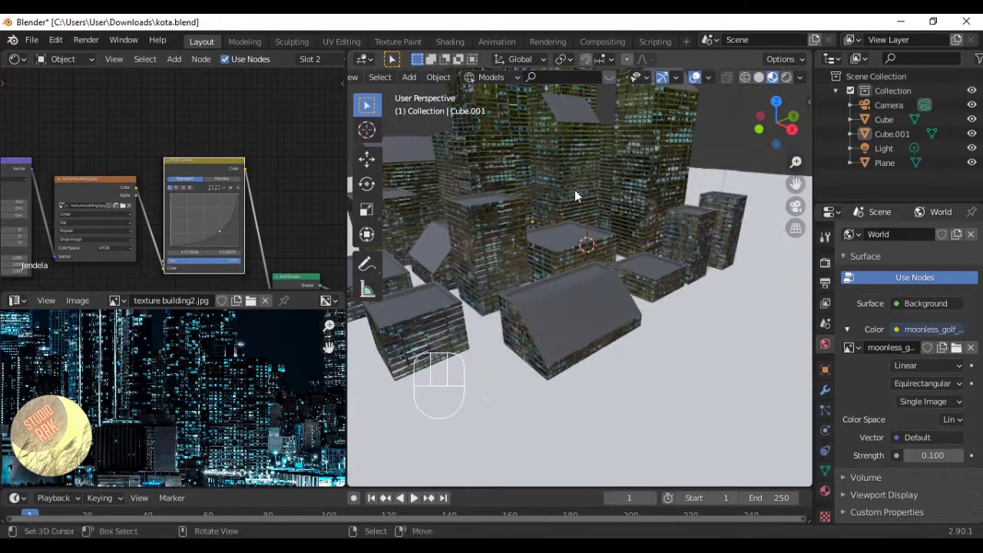
key("ctrl+s")
scroll(225, 235, "down", 3)
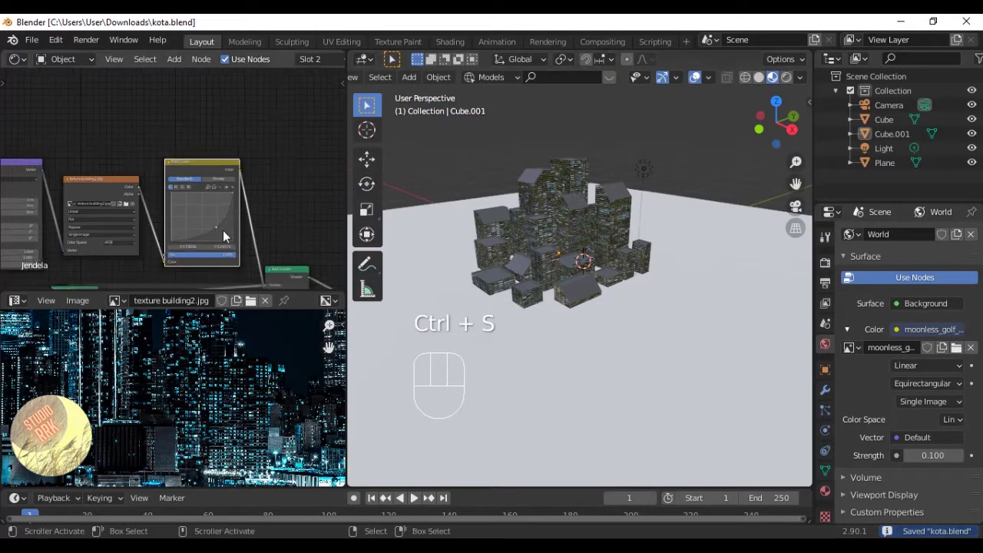
middle_click_drag(247, 251, 191, 169)
scroll(249, 169, "down", 1)
scroll(242, 208, "up", 1)
scroll(191, 170, "up", 1)
key("shift+a")
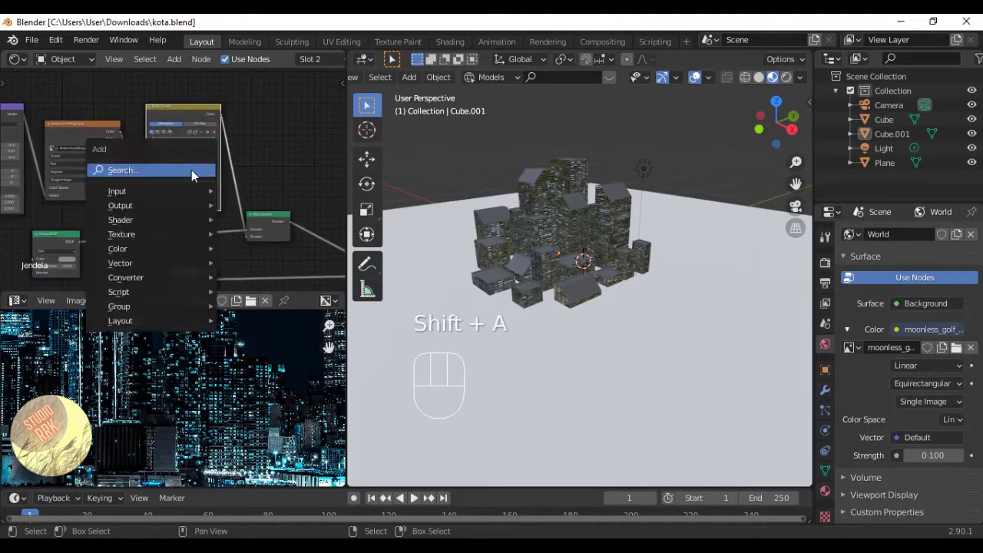
type("em")
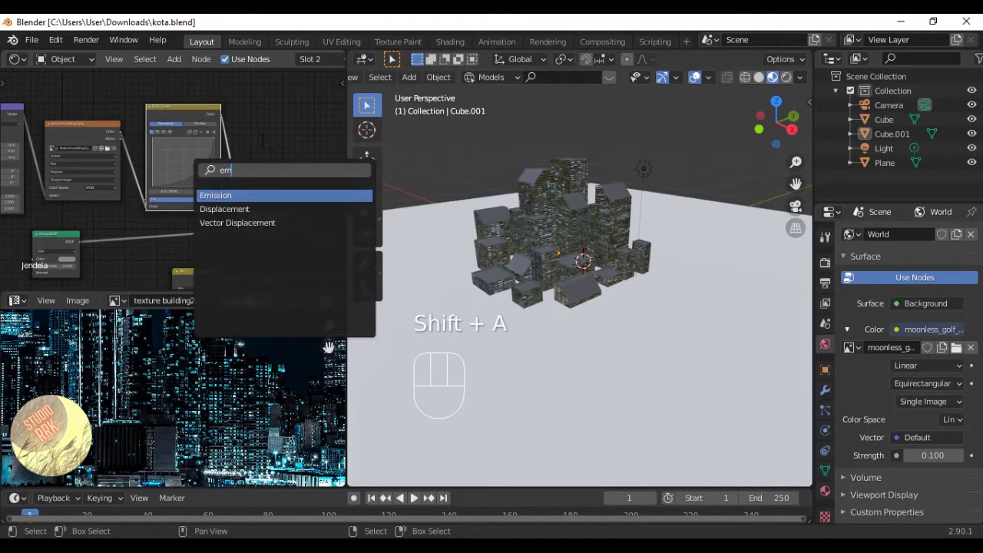
key("Delete")
Show the scene in Rendered shading and insert an Emission node between the RGB Curves and Add Shader nodes.
key("ctrl+s")
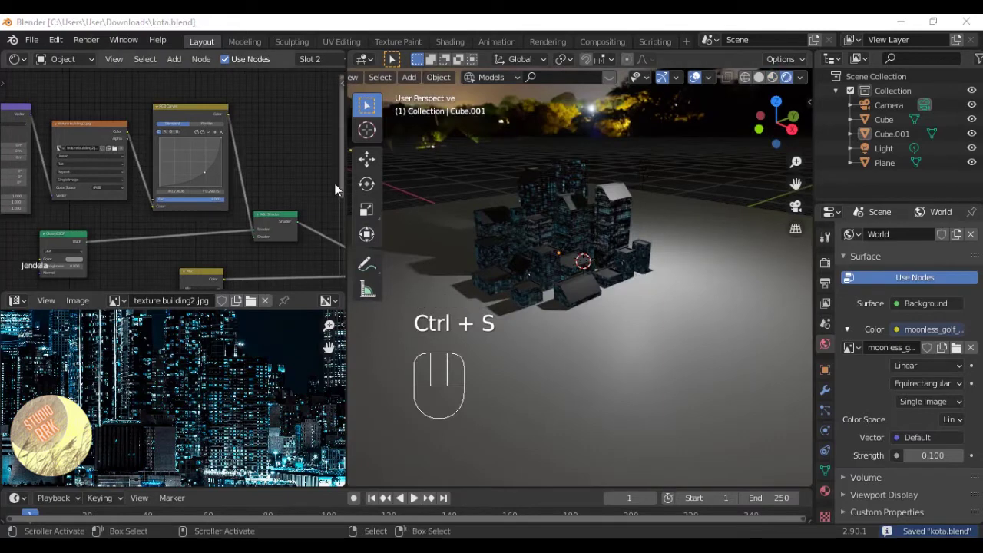
middle_click_drag(335, 189, 324, 199, "shift")
left_click(277, 193)
type("em")
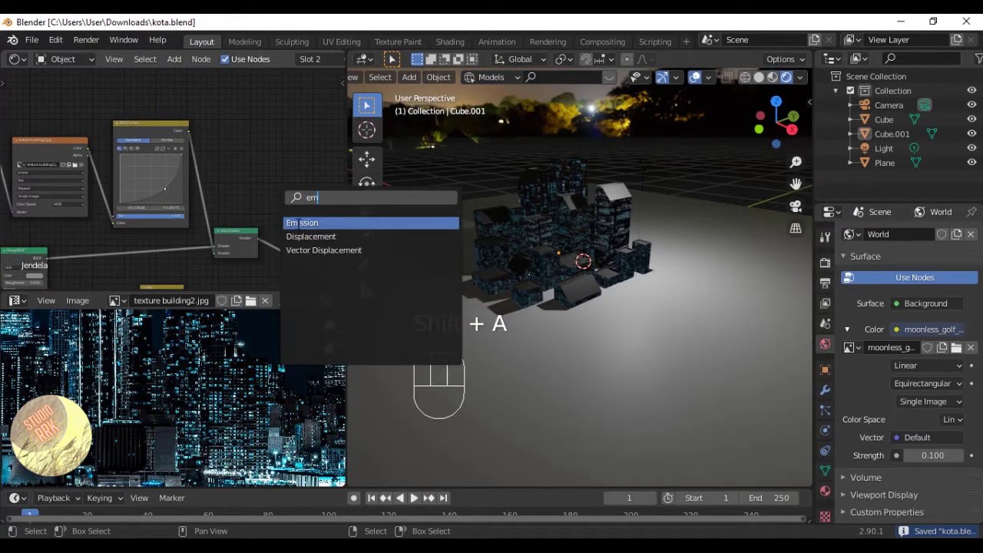
left_click(299, 223)
left_click(219, 195)
scroll(220, 196, "up", 4)
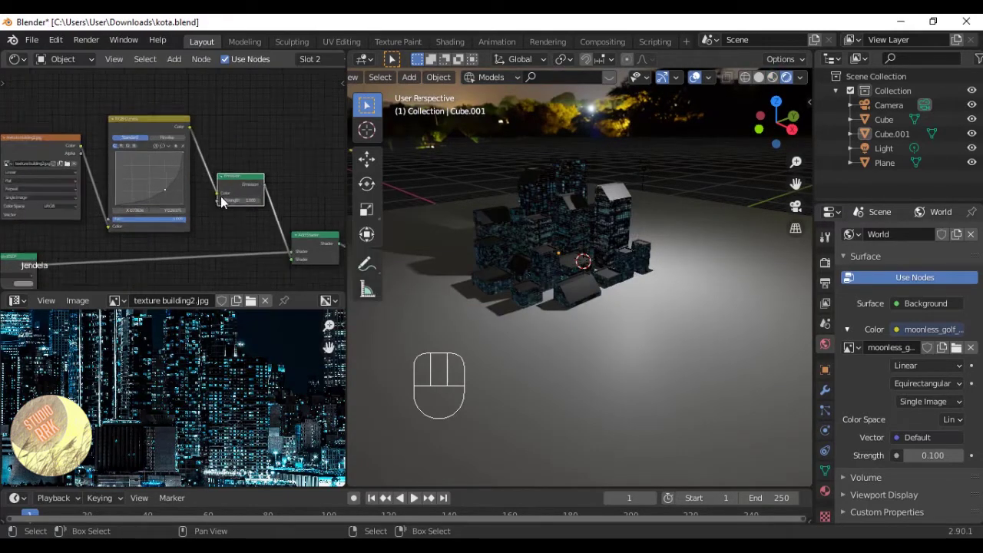
Set the Emission node's strength to 5.
middle_click_drag(221, 197, 231, 177)
scroll(222, 245, "up", 2)
scroll(253, 227, "up", 2)
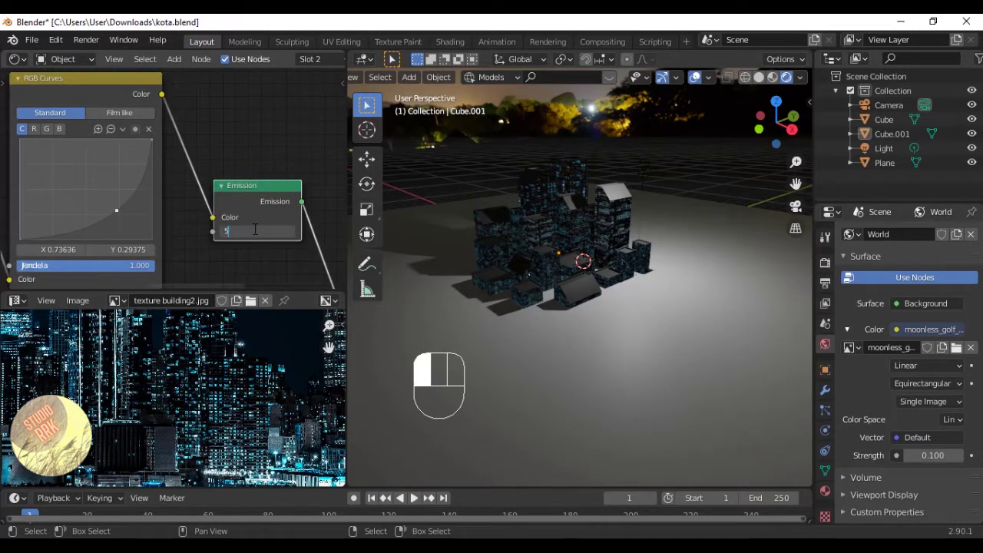
key("a")
key("a")
Set the world background strength to 0.05 and save the file.
middle_click_drag(638, 230, 607, 206)
key("ctrl+s")
scroll(608, 206, "down", 3)
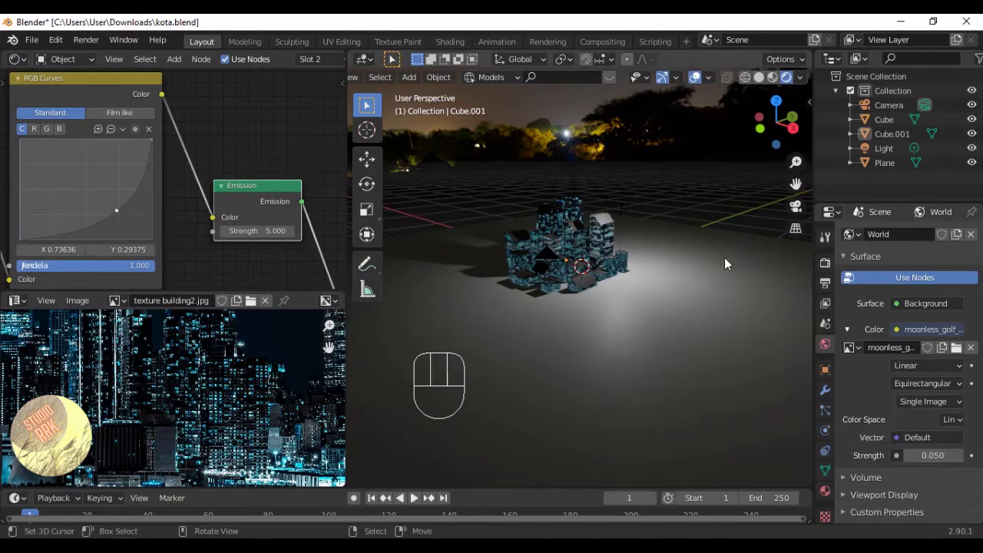
key("ctrl+s")
Try deleting the scene light to view the city without it, undo the deletion and save the file.
left_click(619, 205)
key("x")
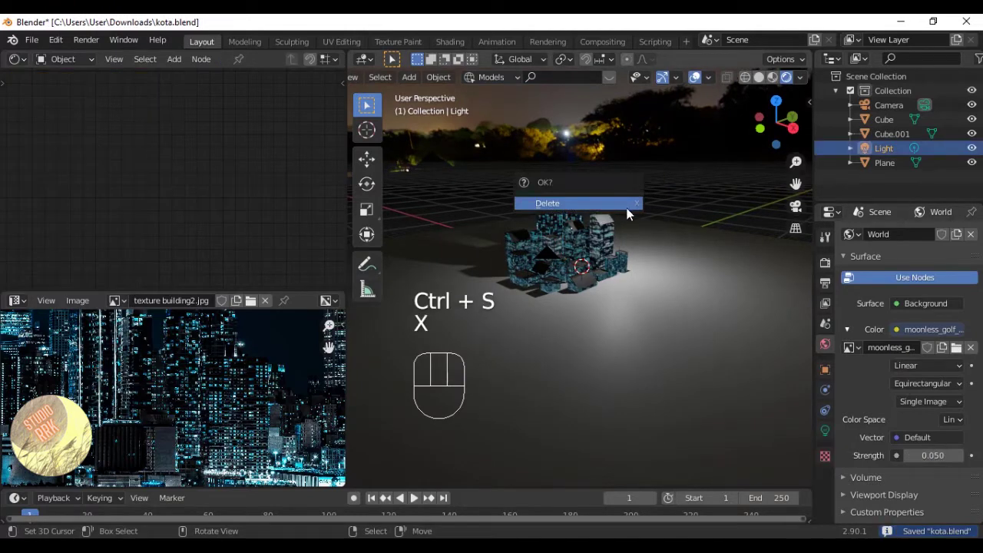
left_click(606, 204)
middle_click_drag(682, 197, 570, 208)
key("ctrl+s")
scroll(569, 207, "down", 3)
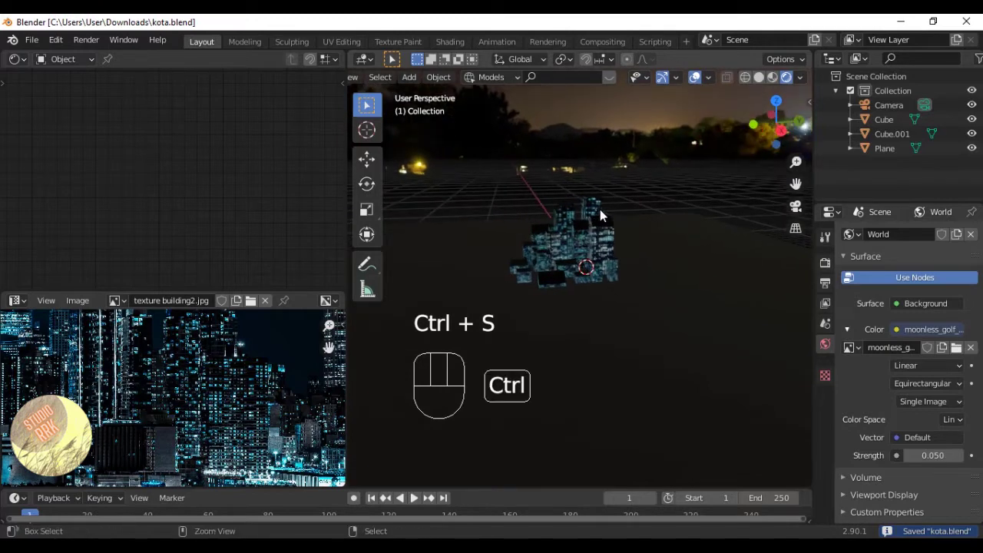
key("ctrl+z")
key("ctrl+s")
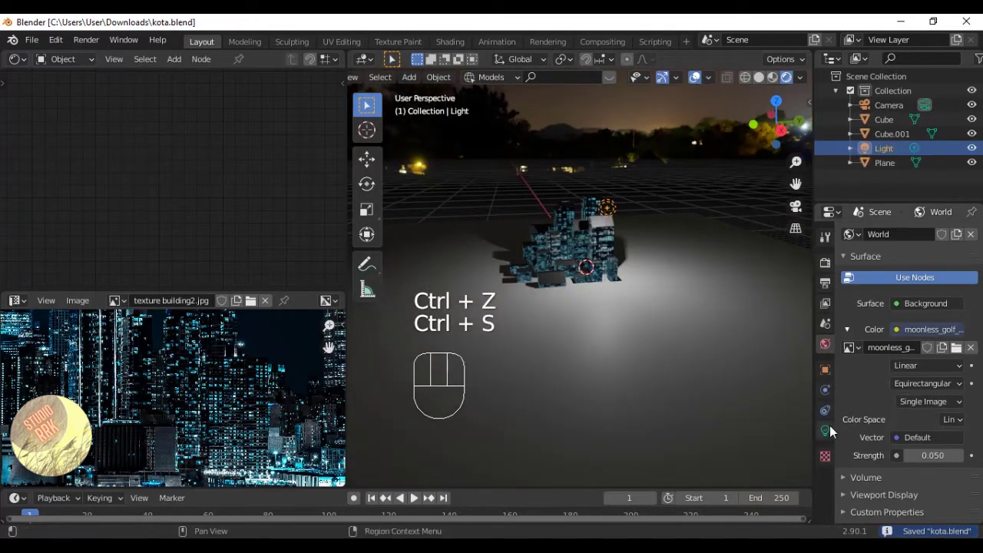
Set the point light's power to 10 W, check the city from another angle and save the file.
left_click(825, 430)
left_click(925, 329)
type("10")
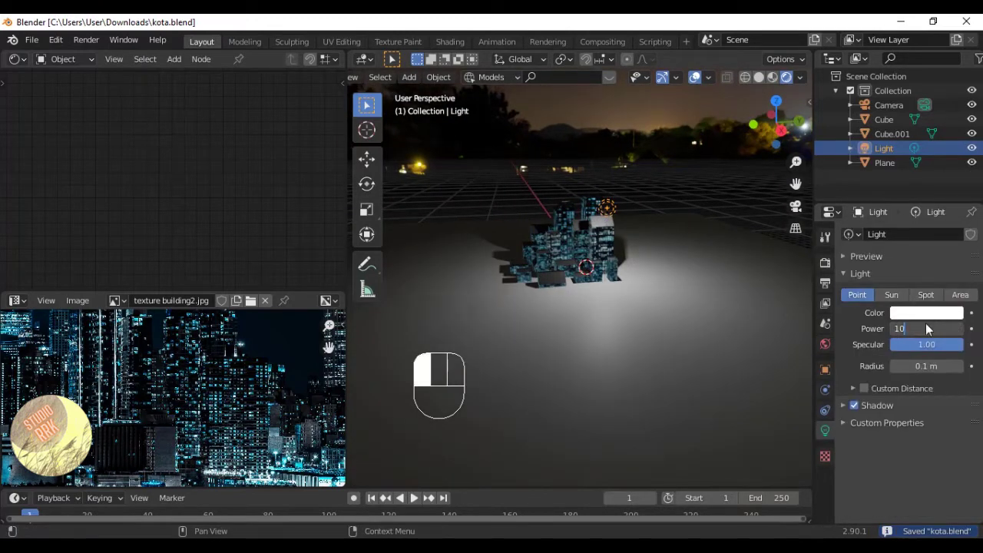
key("Return")
middle_click_drag(630, 292, 692, 273)
key("ctrl+s")
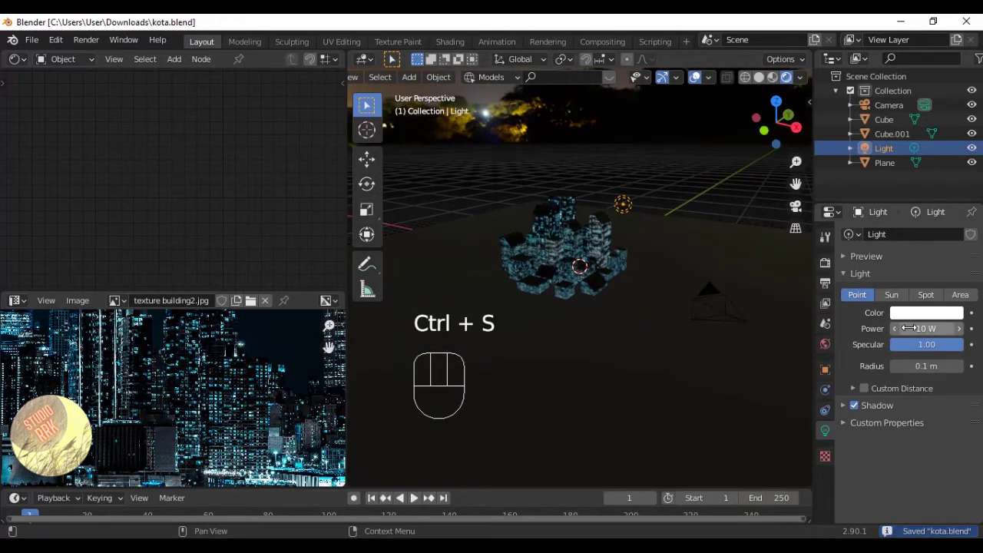
Change the light type to Sun with a strength of 0.1 and save the file.
left_click(891, 295)
left_click(921, 328)
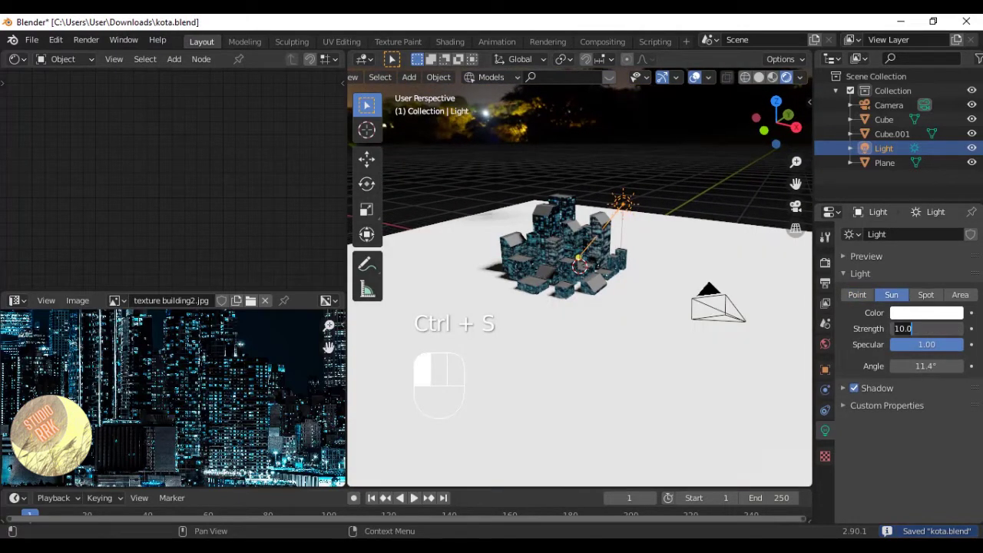
type("1")
type("0.1")
key("Return")
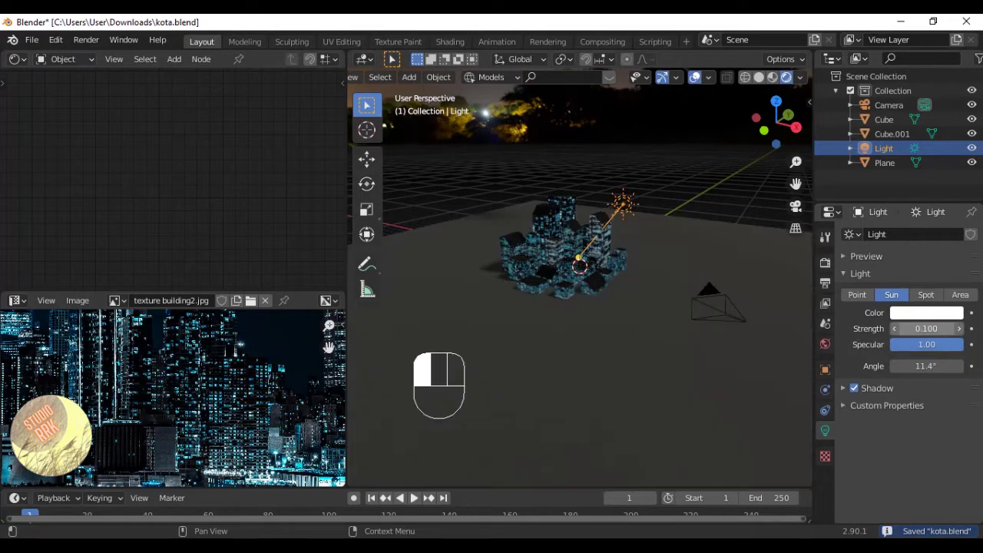
key("ctrl+s")
middle_click_drag(653, 176, 627, 216)
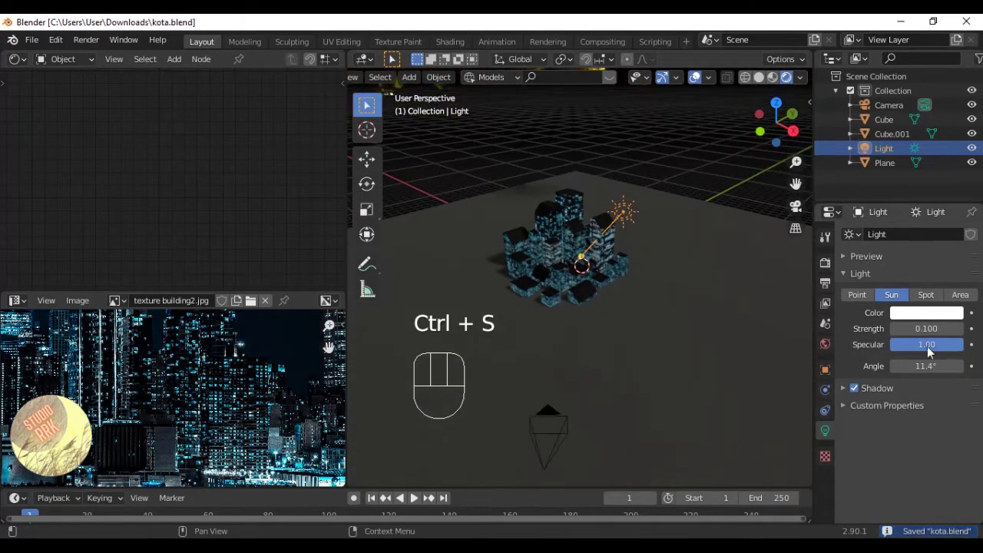
Set the sun light's strength to 0.03 and save the file.
left_click(914, 329)
type("0")
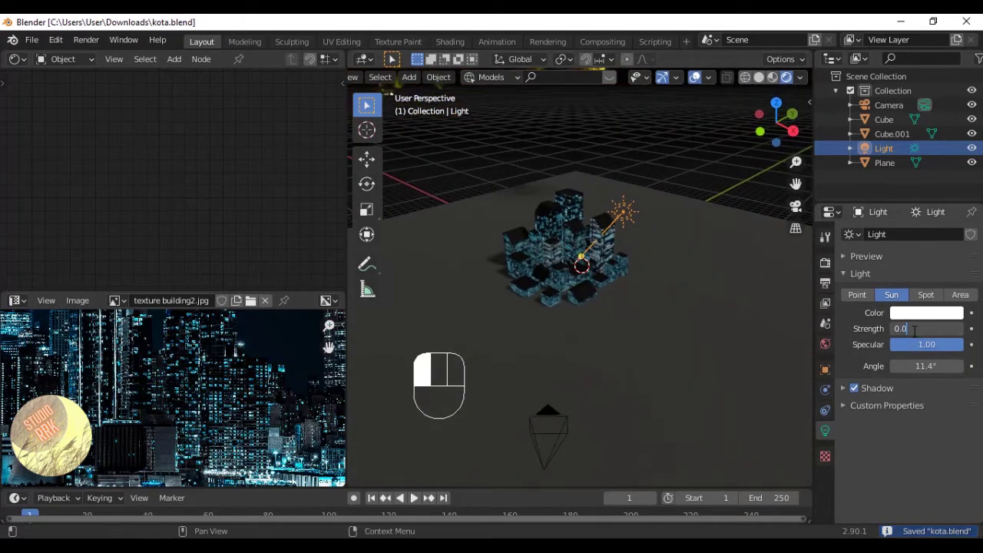
type("3")
key("Return")
key("ctrl+s")
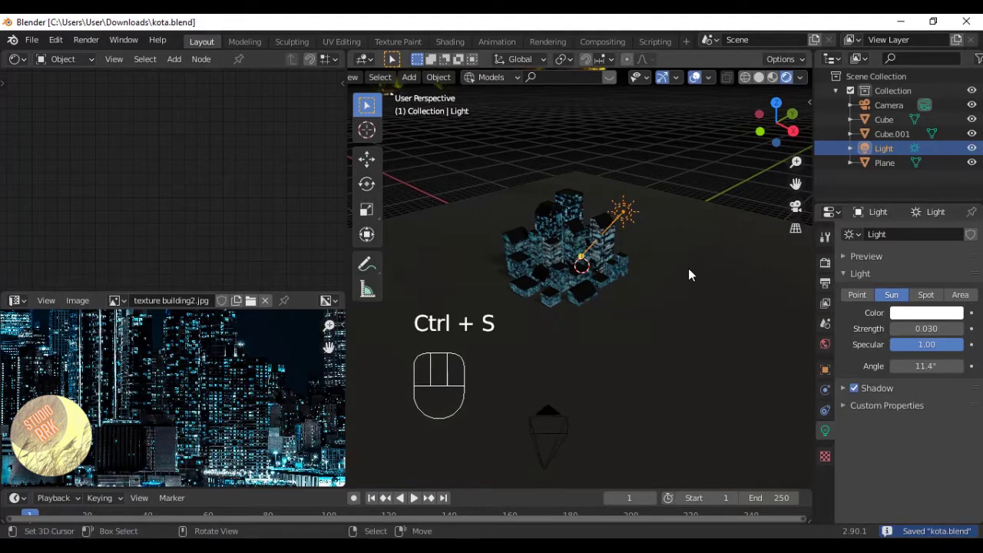
Raise the sun light's strength to 0.05 after checking the city from another angle, and save the file.
middle_click_drag(688, 268, 629, 259)
left_click(927, 328)
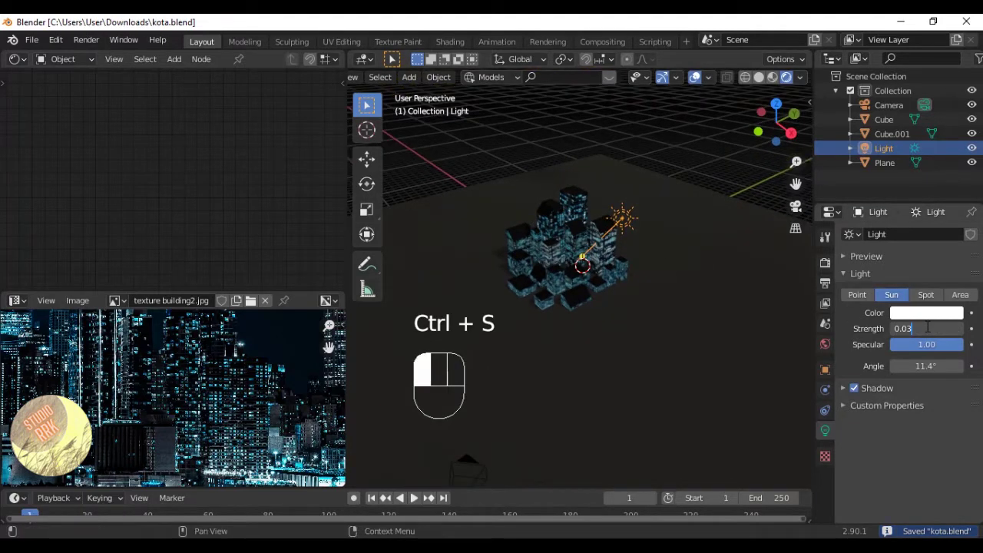
key("ctrl+s")
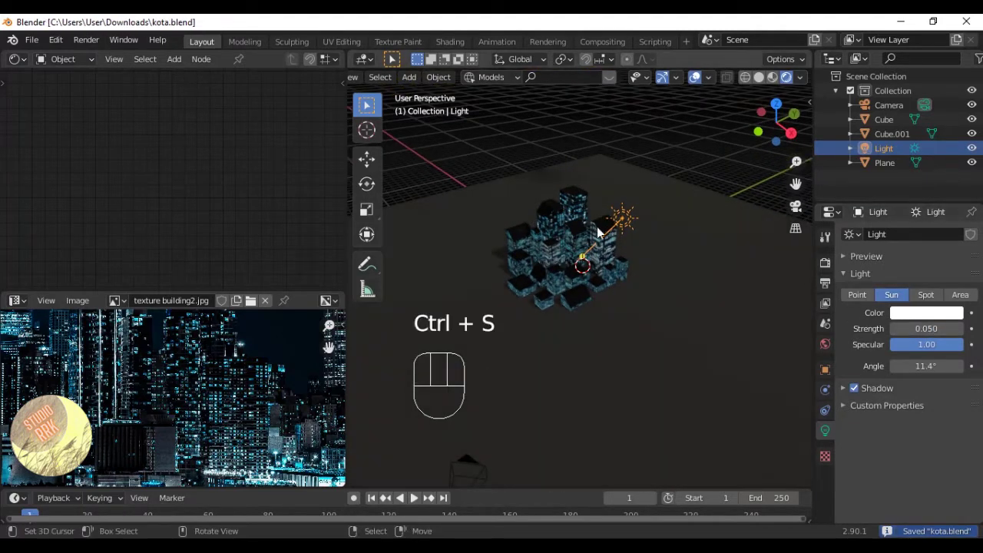
In top view, move the sun light farther out past the city's upper-right corner and rotate its direction.
middle_click_drag(597, 220, 608, 265)
key("KP_7")
key("g")
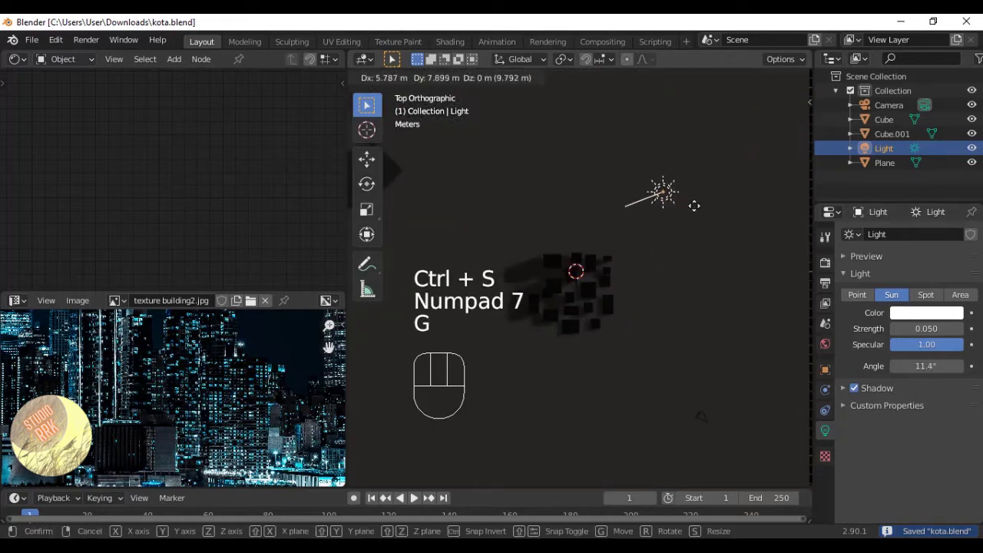
left_click(709, 212)
key("r")
left_click(707, 192)
Rotate the sun light once more in side view, deselect everything and save the file.
key("KP_3")
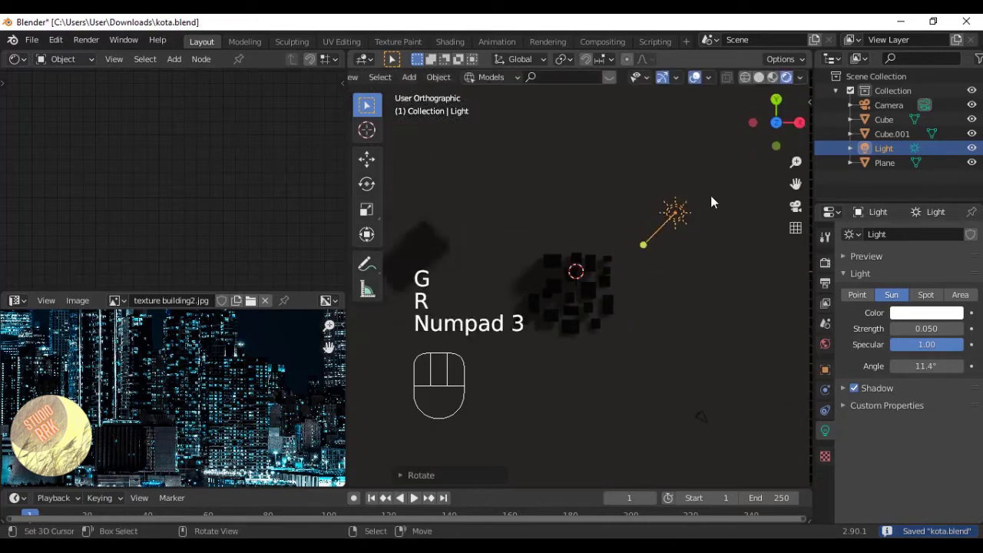
key("r")
left_click(694, 208)
middle_click_drag(694, 208, 652, 242)
key("a")
key("ctrl+s")
Switch the render engine to Cycles, preview the city through the camera and save the file.
key("KP_0")
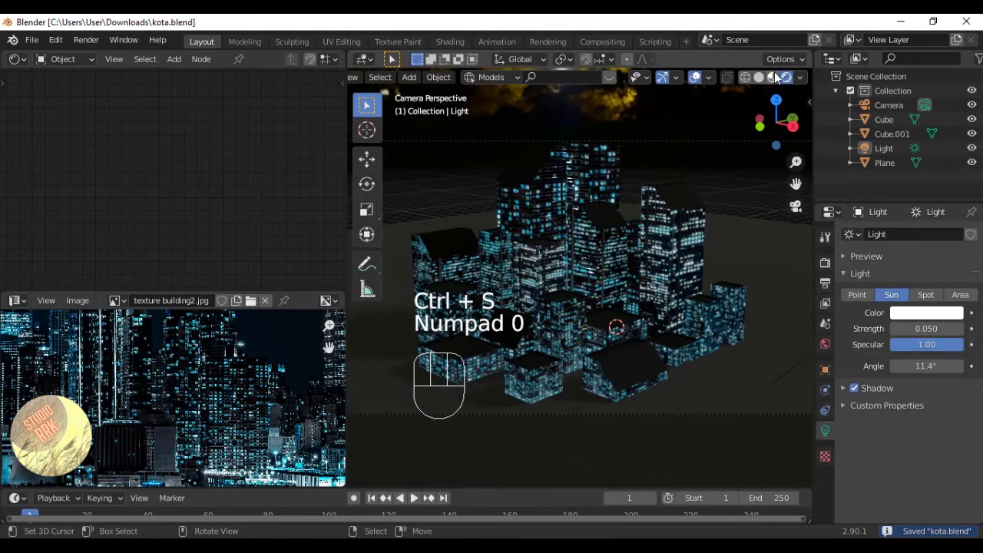
key("KP_0")
middle_click_drag(716, 191, 799, 238)
left_click(825, 262)
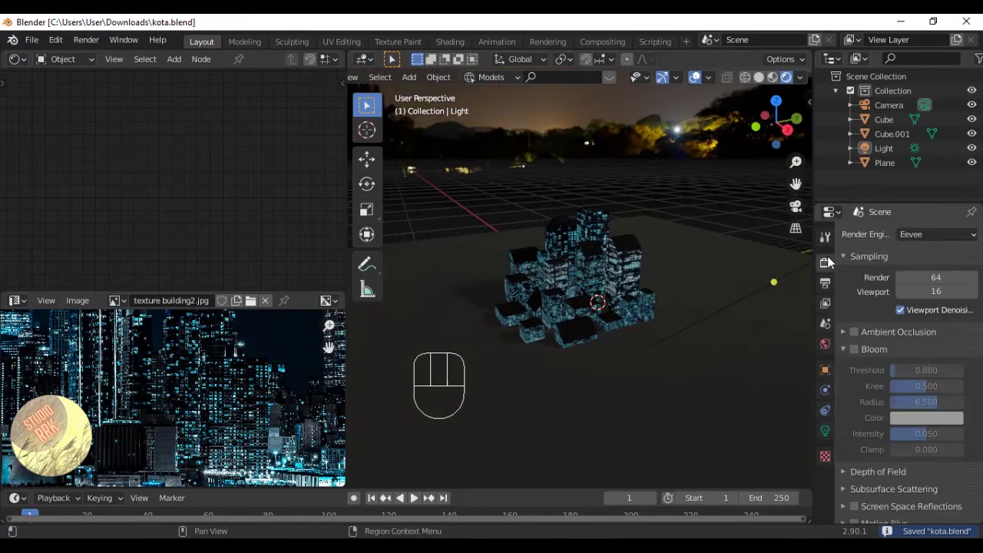
left_click(919, 235)
left_click(922, 281)
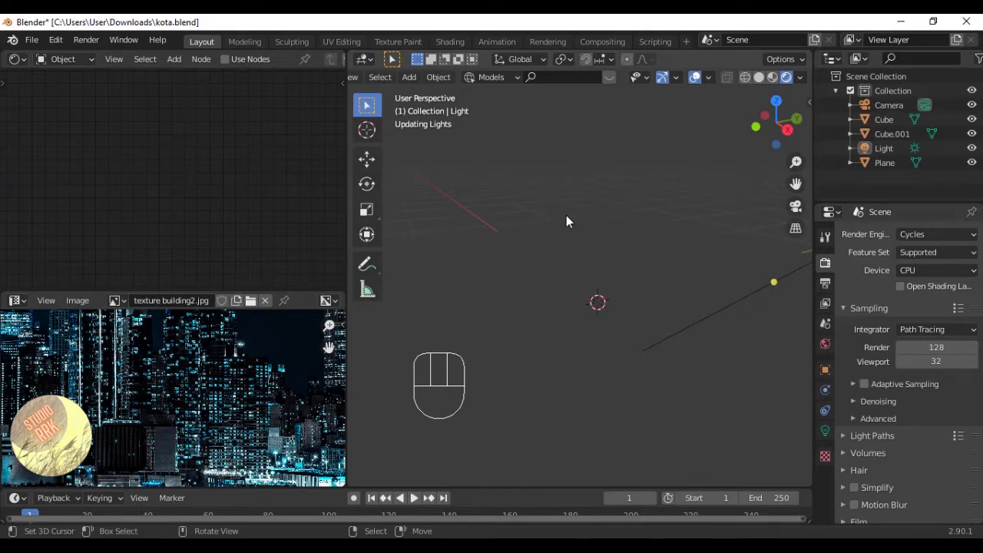
key("ctrl+s")
key("KP_0")
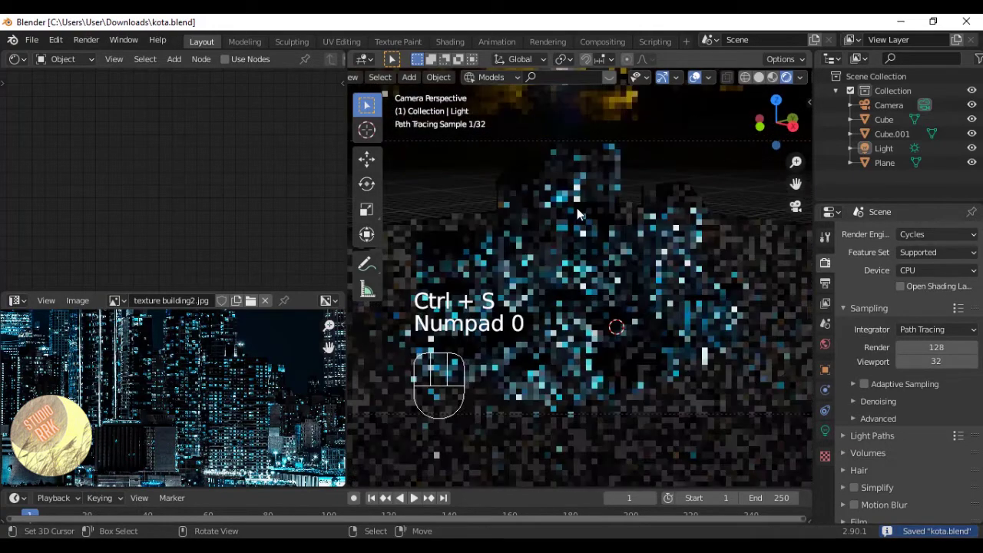
key("ctrl+s")
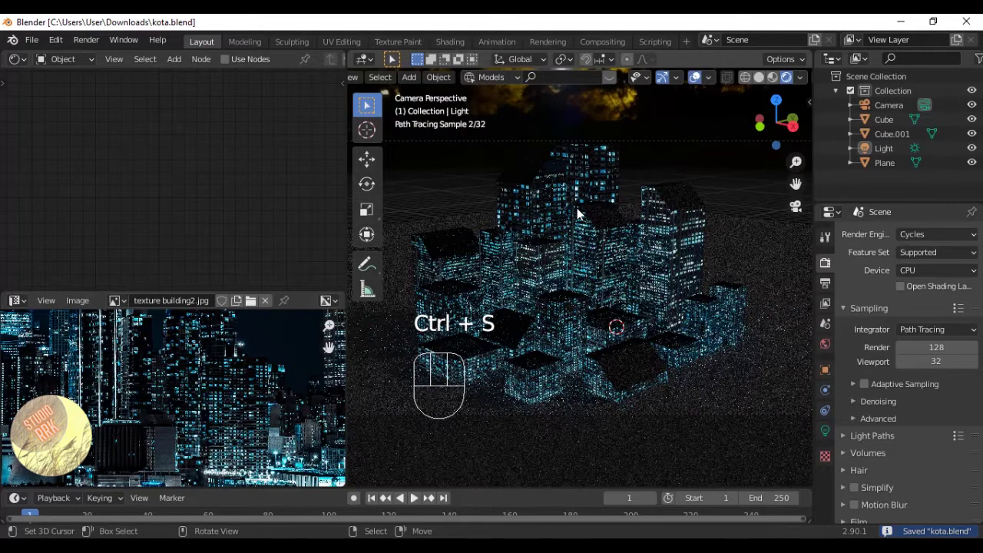
Switch the viewport to solid shading, select all objects, save, and inspect the layout from above and through the camera.
left_click(759, 78)
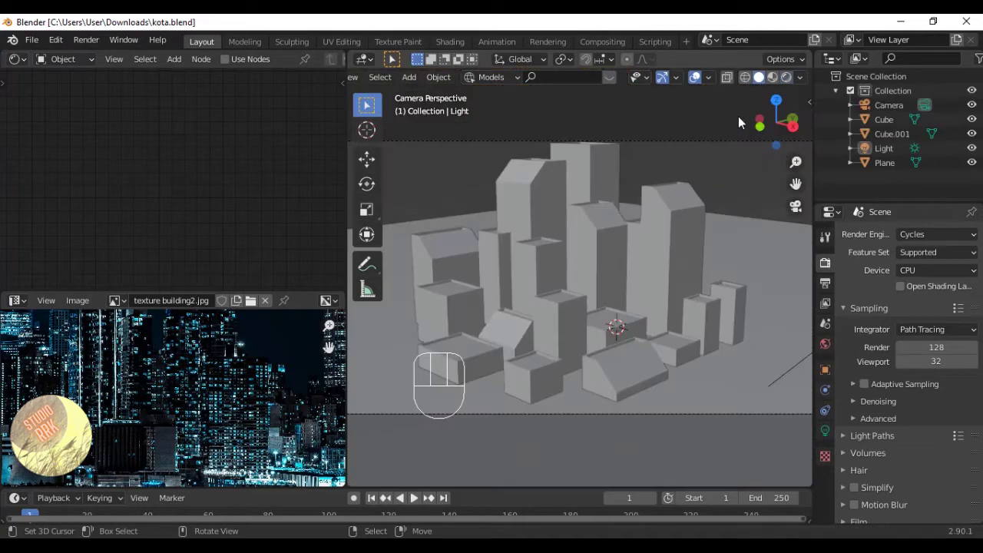
key("KP_0")
scroll(602, 210, "down", 5)
key("a")
scroll(668, 176, "down", 1)
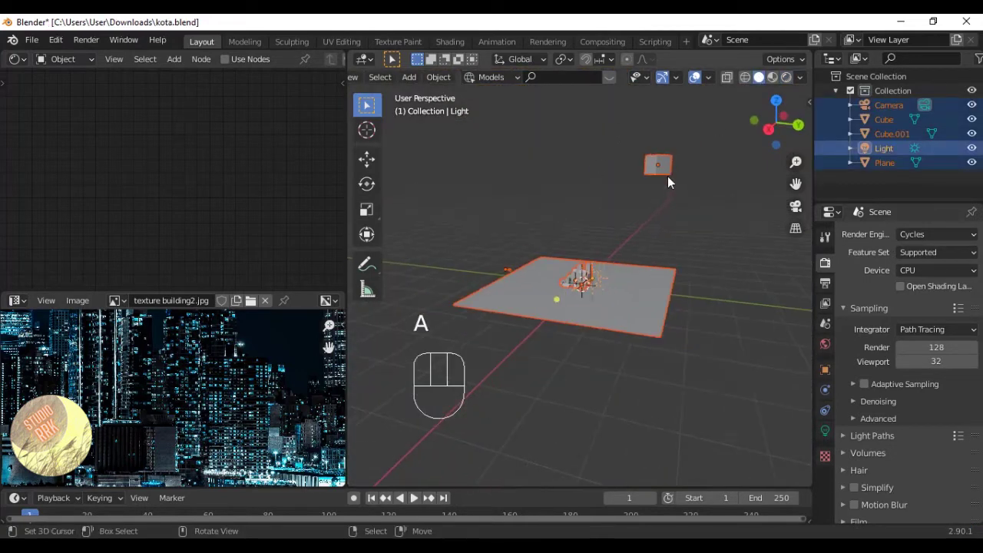
key("ctrl+s")
key("KP_7")
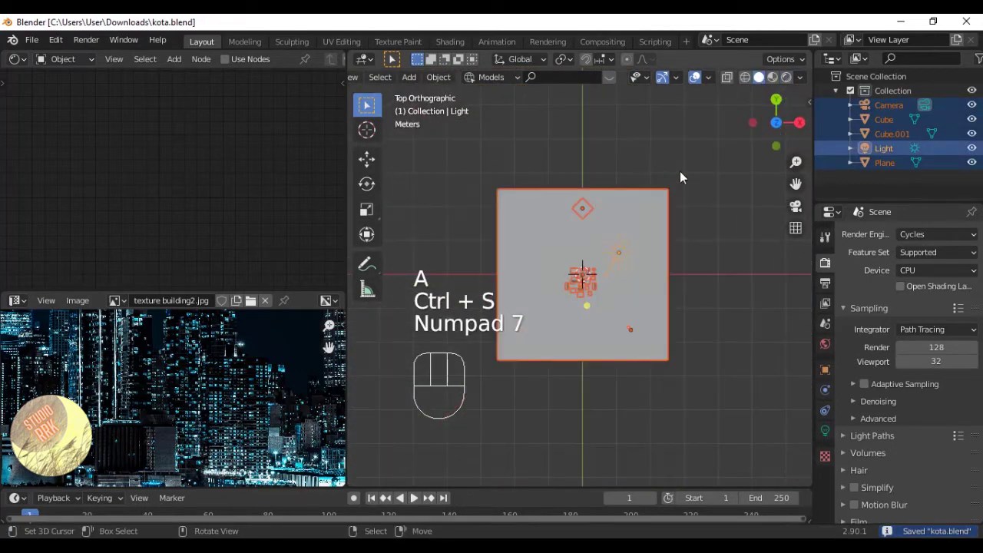
key("KP_0")
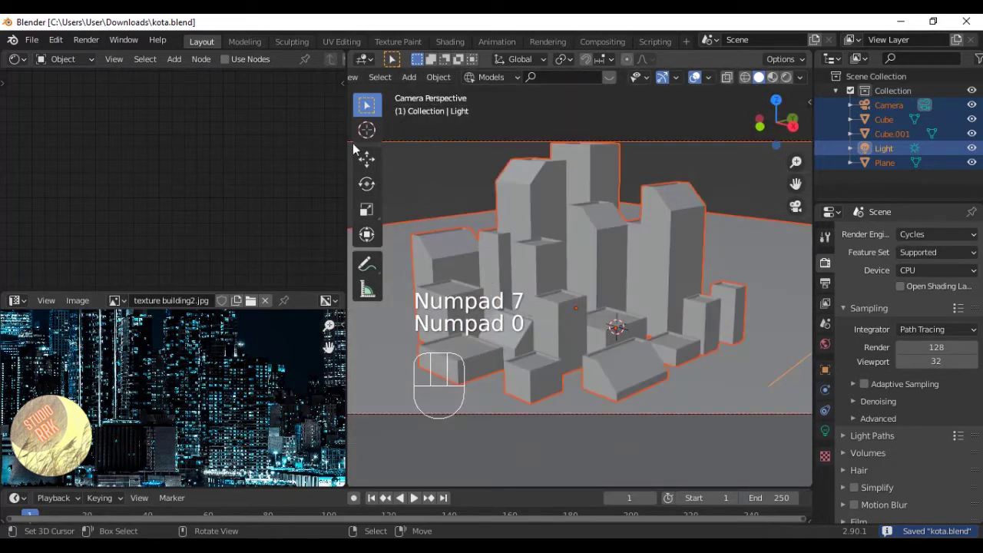
In the World shader, add Texture Coordinate and Mapping nodes to the environment texture and save the file.
left_click(66, 59)
left_click(62, 90)
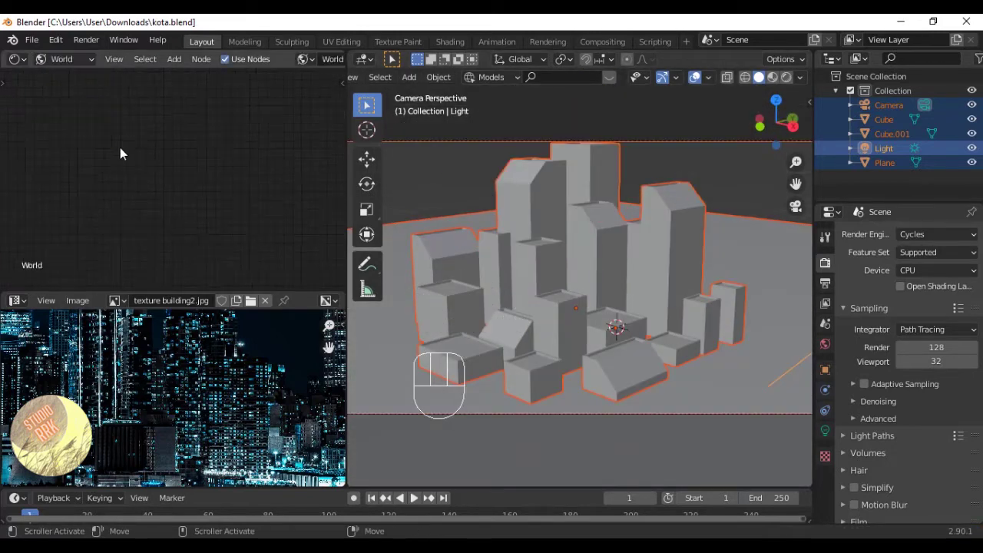
middle_click_drag(146, 187, 289, 156)
scroll(170, 212, "up", 6)
left_click(158, 239)
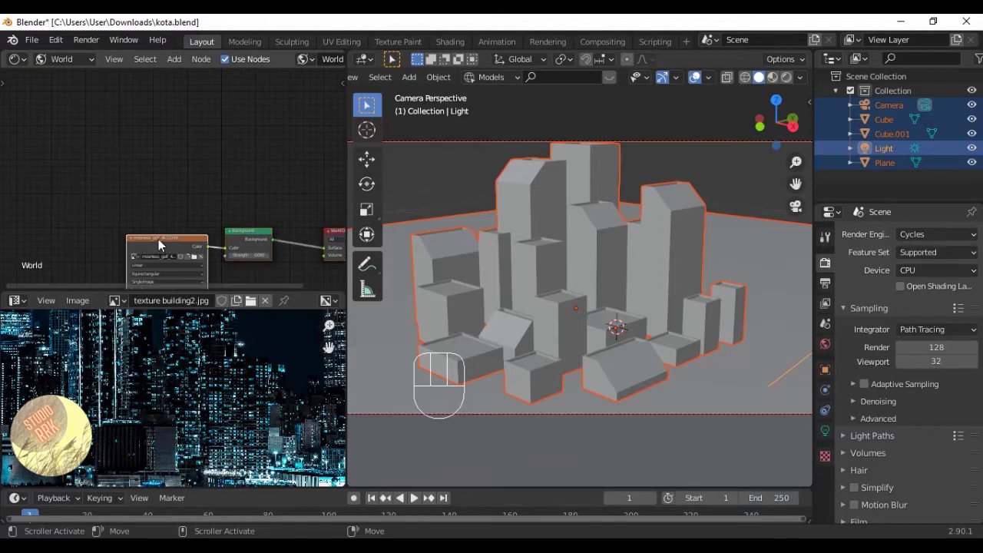
key("ctrl+t")
middle_click_drag(166, 224, 208, 197)
key("ctrl+s")
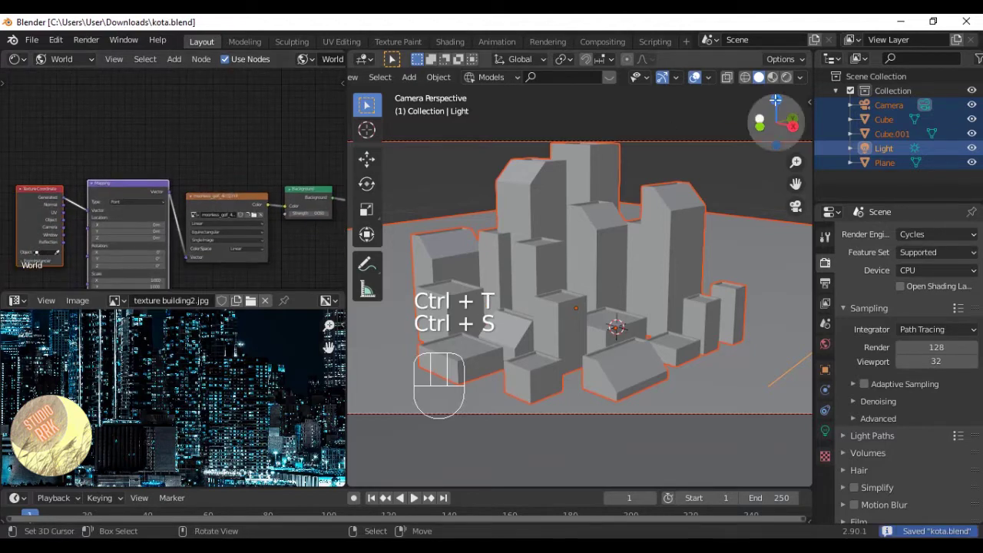
Switch the render engine to Eevee and show the camera view in rendered shading.
left_click(937, 234)
left_click(910, 252)
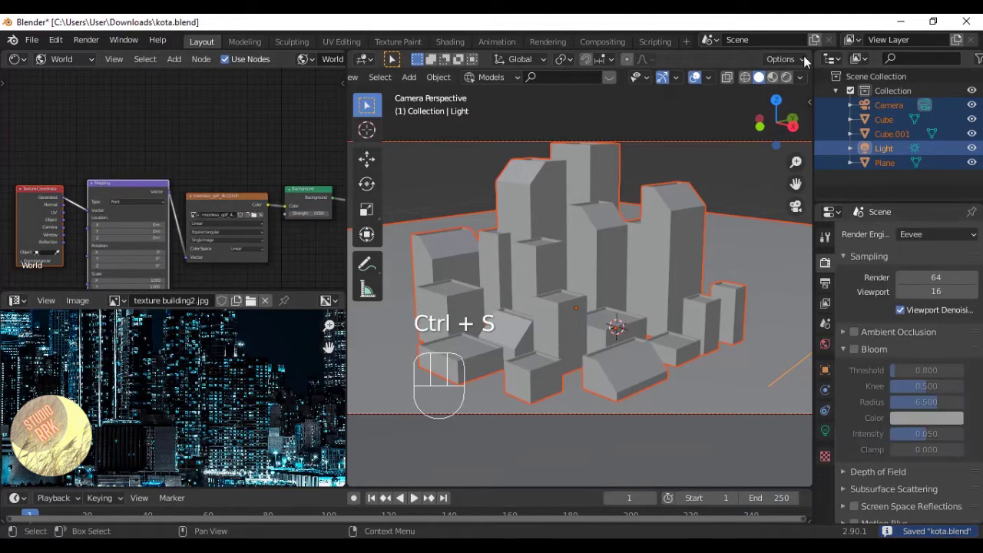
left_click(786, 77)
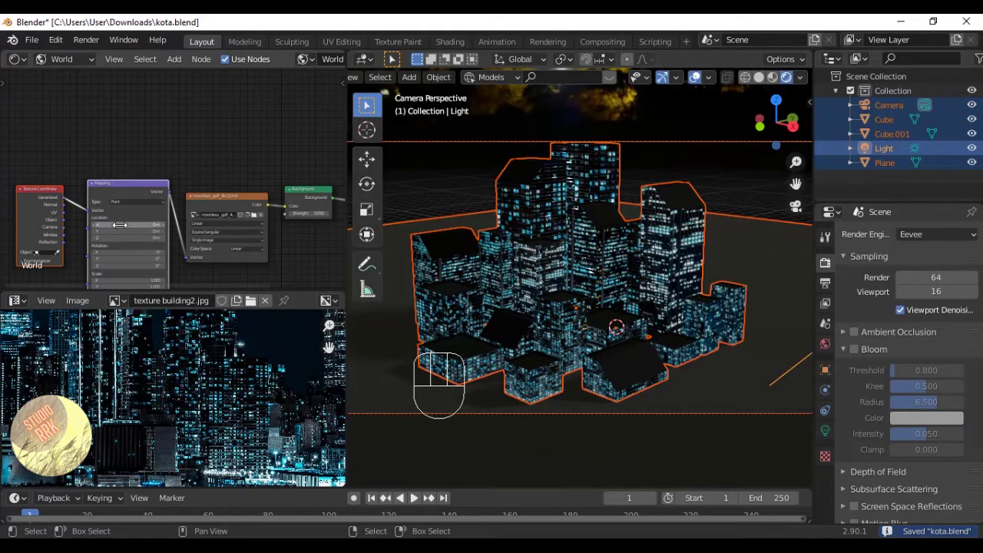
Undo the trial Mapping shifts, raise the Z location until the background lights leave the camera view, and save the file.
key("ctrl+z")
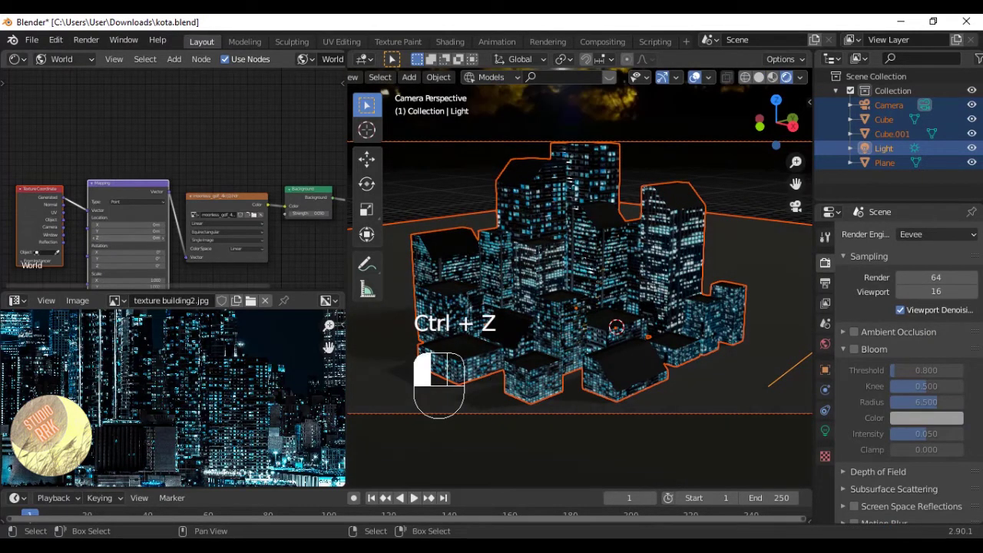
key("ctrl+z")
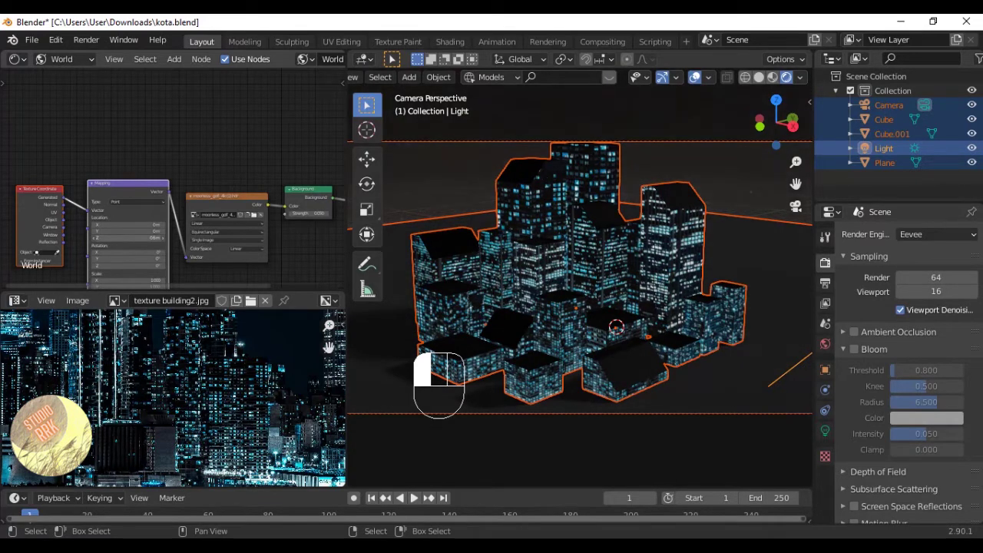
key("ctrl+s")
middle_click_drag(249, 183, 239, 182)
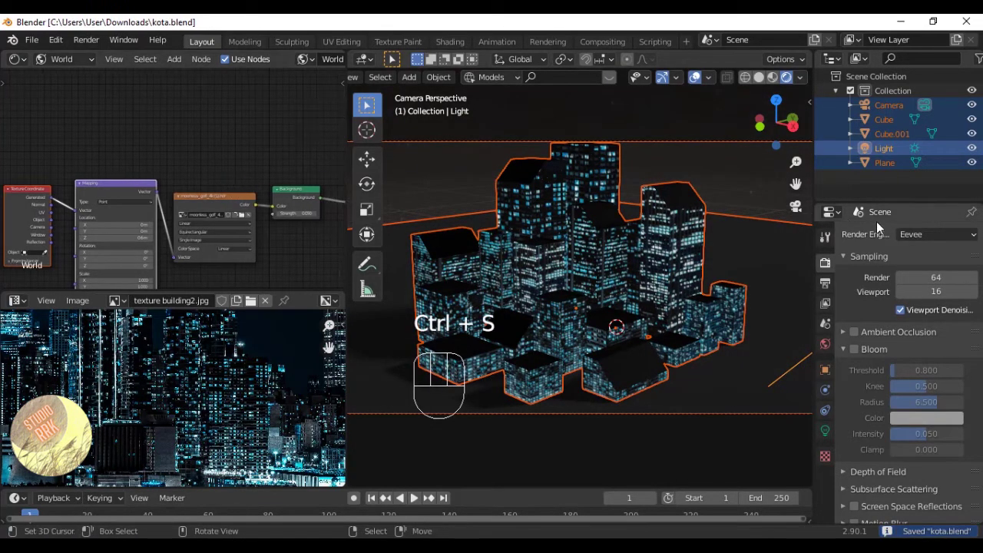
Set the render engine back to Cycles, deselect all objects and save the file.
left_click(939, 234)
left_click(927, 282)
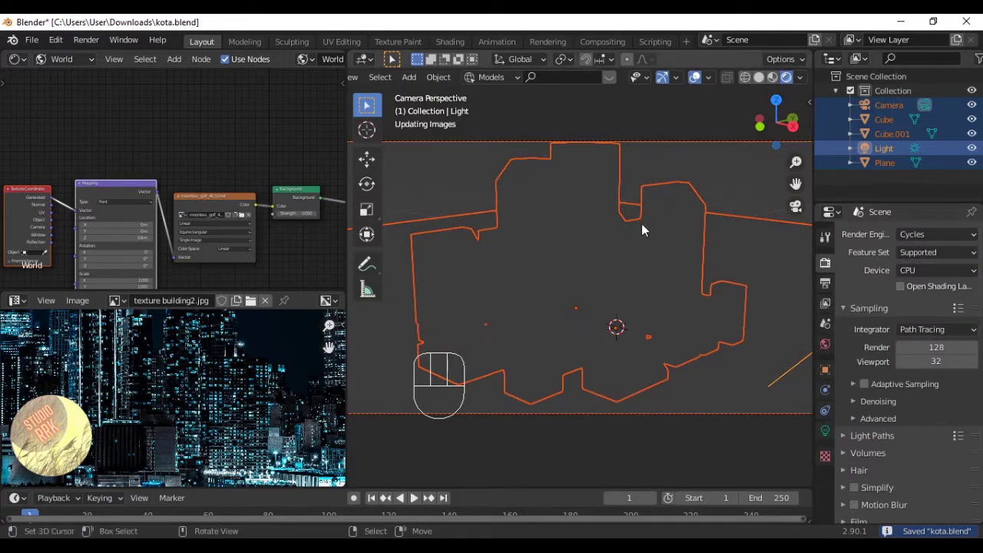
key("a")
key("ctrl+s")
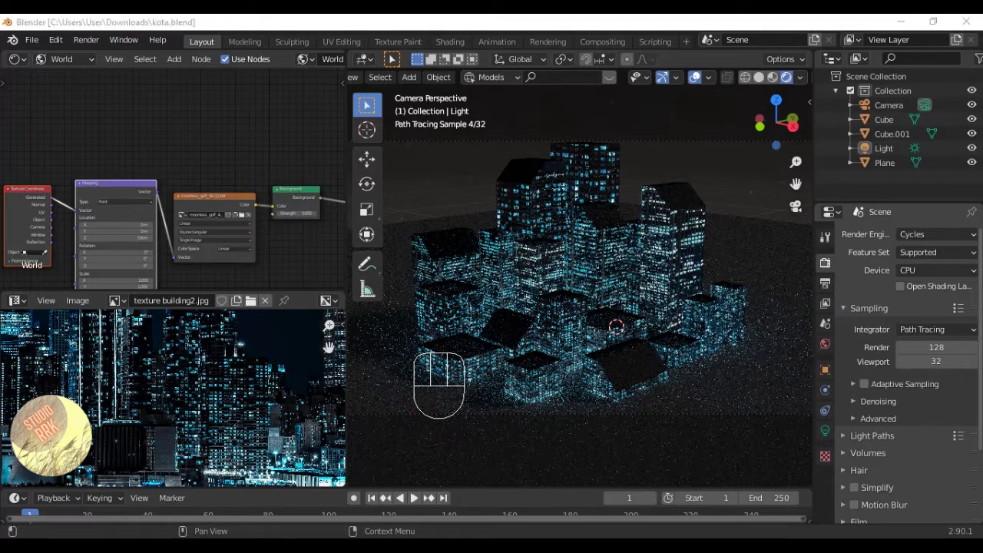
Display the buildings' window material in the object shader nodes and bring its Emission node into view.
left_click(48, 62)
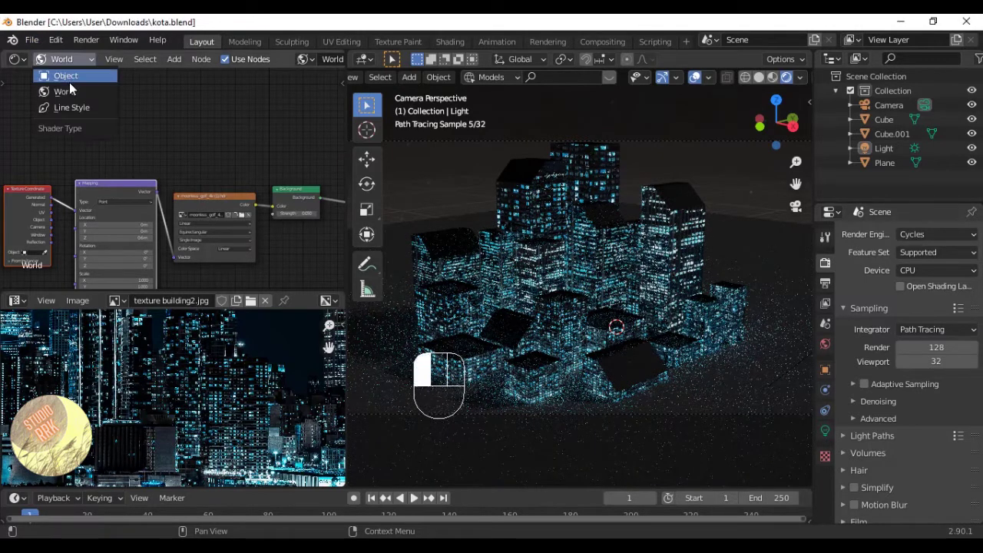
left_click(69, 82)
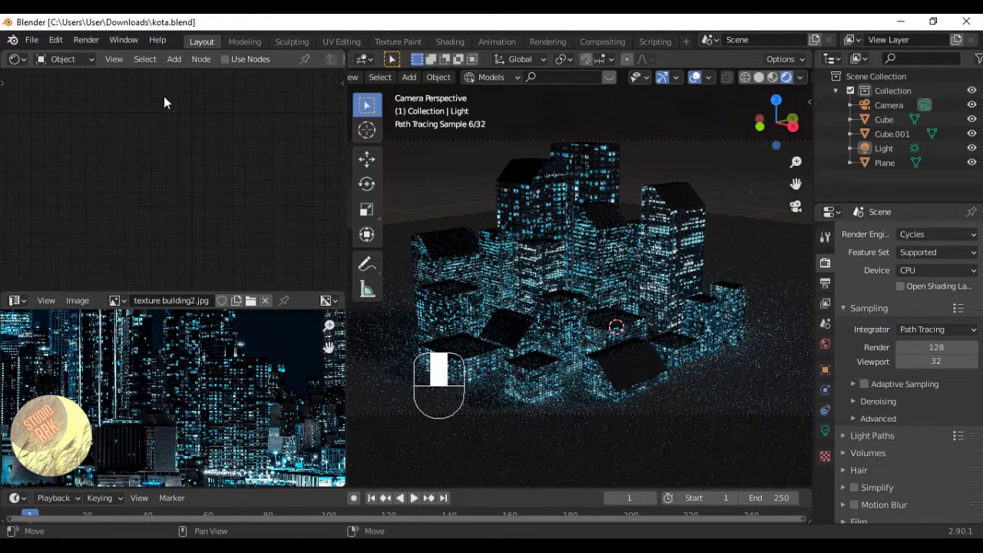
left_click(635, 194)
middle_click_drag(49, 251, 216, 263)
scroll(199, 167, "up", 4)
scroll(175, 163, "up", 4)
middle_click_drag(173, 165, 147, 155)
scroll(206, 158, "up", 3)
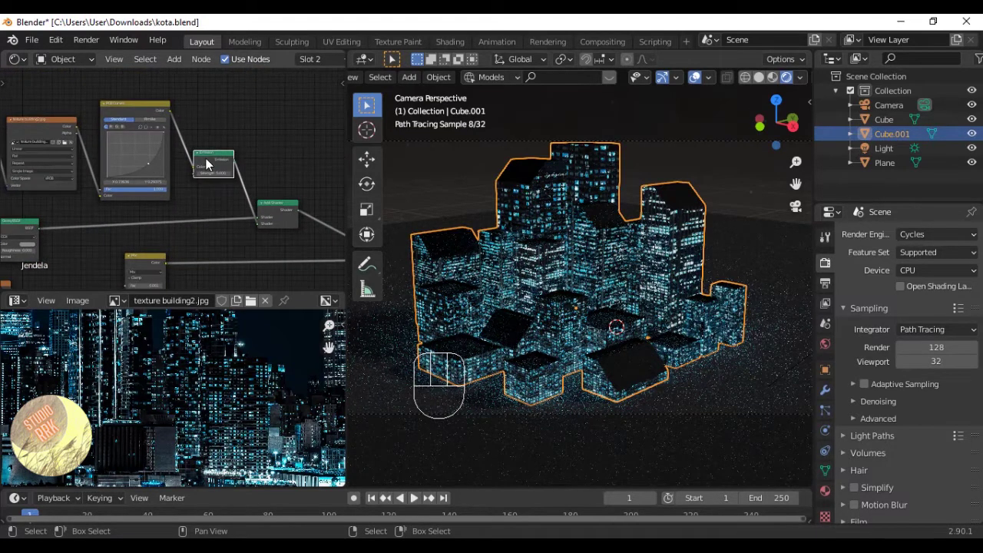
Set the window material's Emission strength to 10 and save the file.
left_click(219, 173)
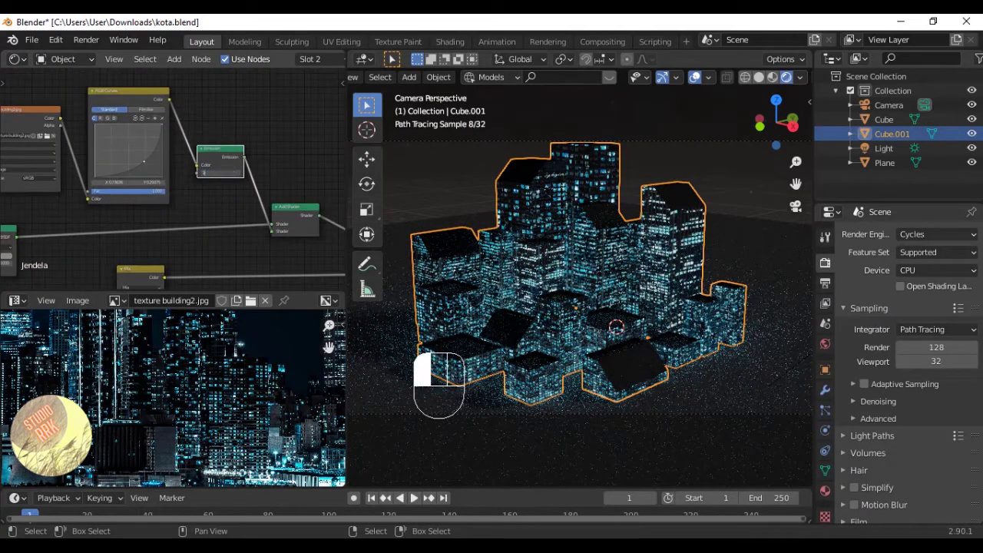
key("Return")
scroll(219, 179, "up", 6)
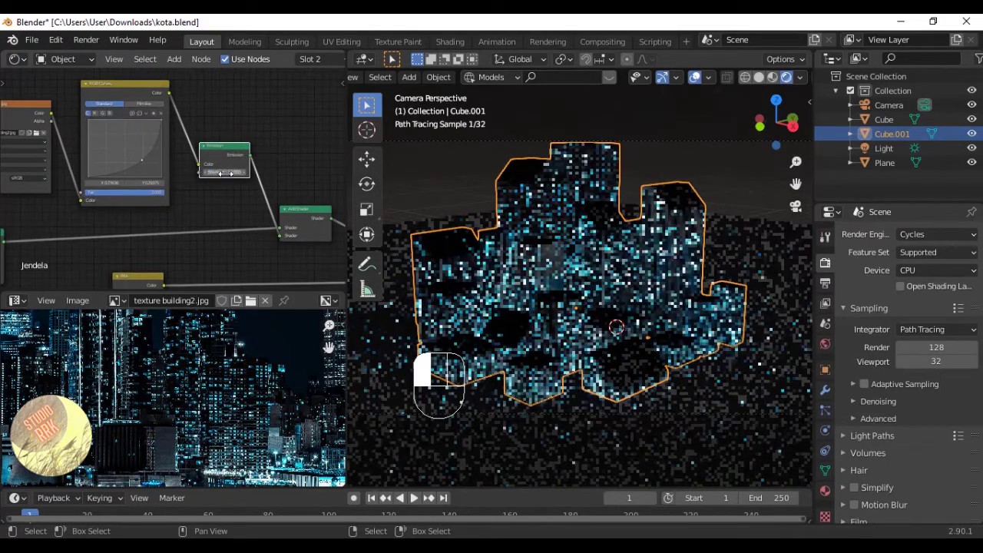
middle_click_drag(219, 185, 169, 182)
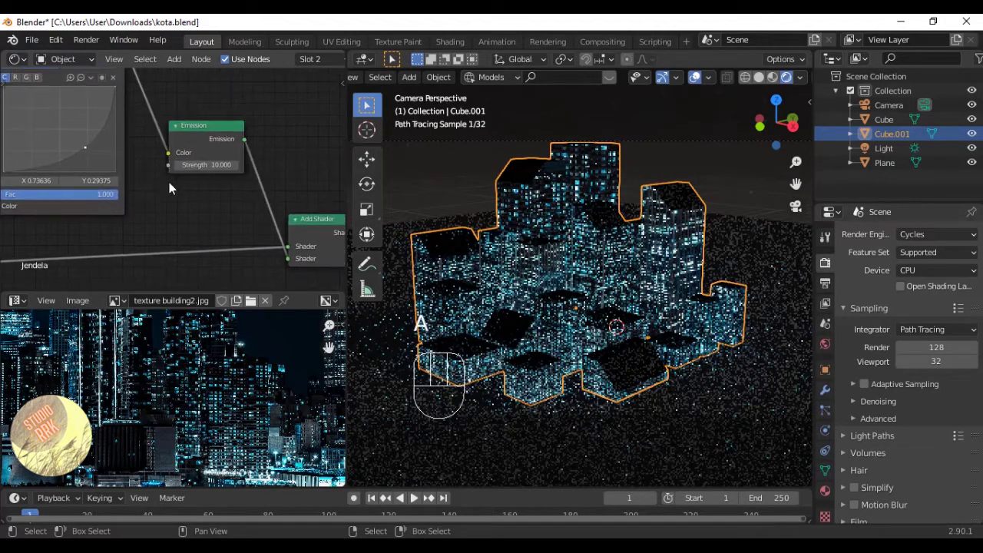
key("a")
key("ctrl+s")
Lower the window material's Emission strength to 7 and save the file.
left_click(208, 165)
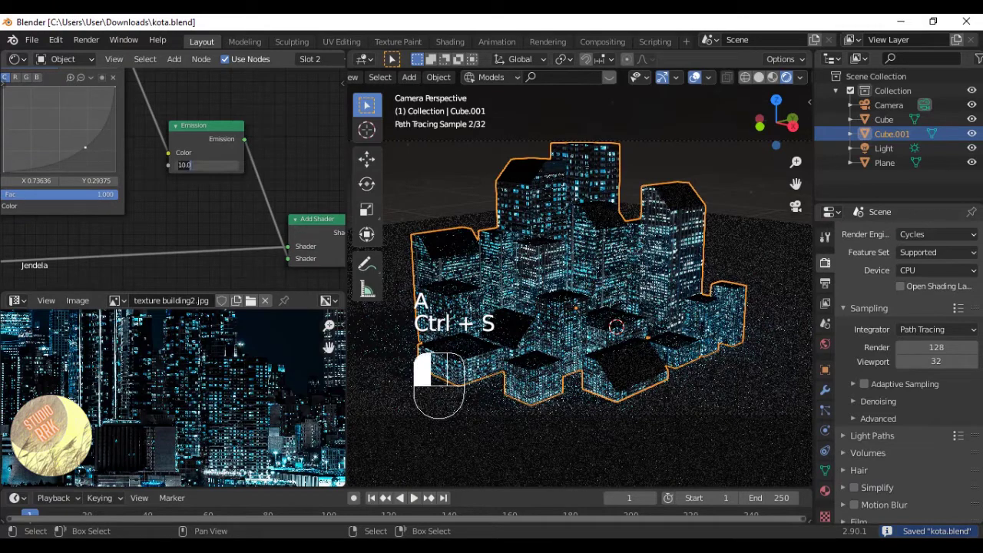
type("7")
key("Return")
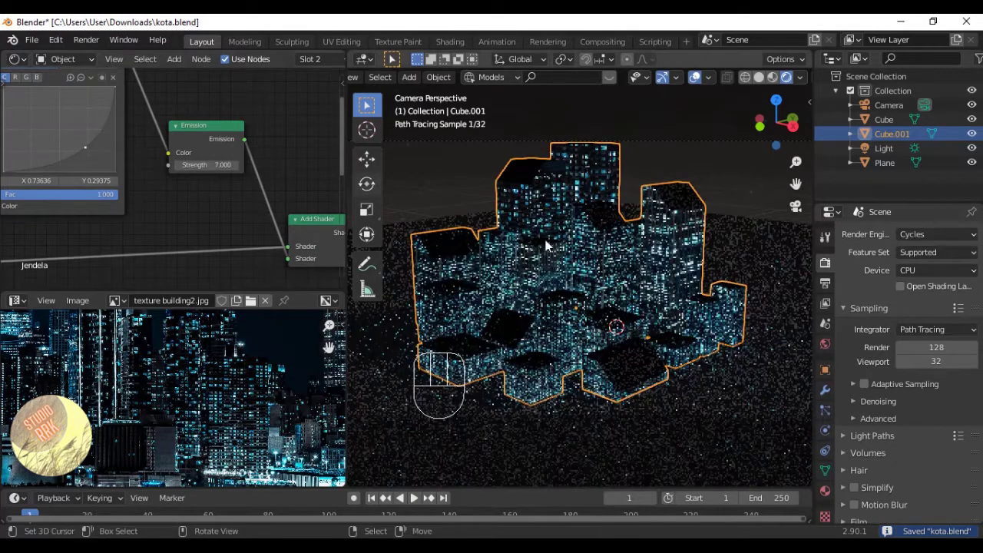
key("ctrl+s")
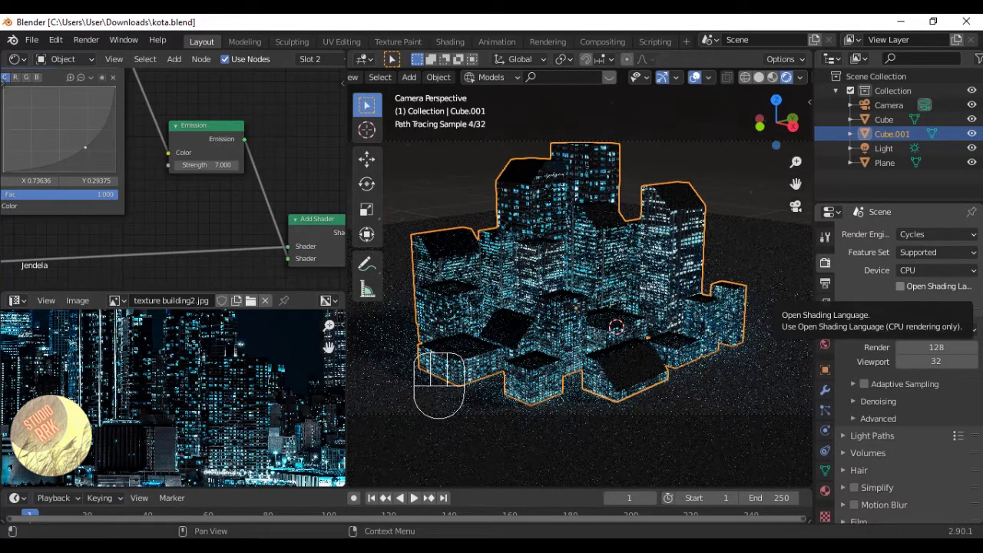
Switch to material preview and insert a Math node between the window material's Brick Texture and Mix nodes.
left_click(772, 77)
mouse_move(132, 198)
middle_mouse_down()
mouse_move(204, 210)
mouse_move(213, 162)
mouse_move(194, 150)
middle_mouse_up()
key("shift+a")
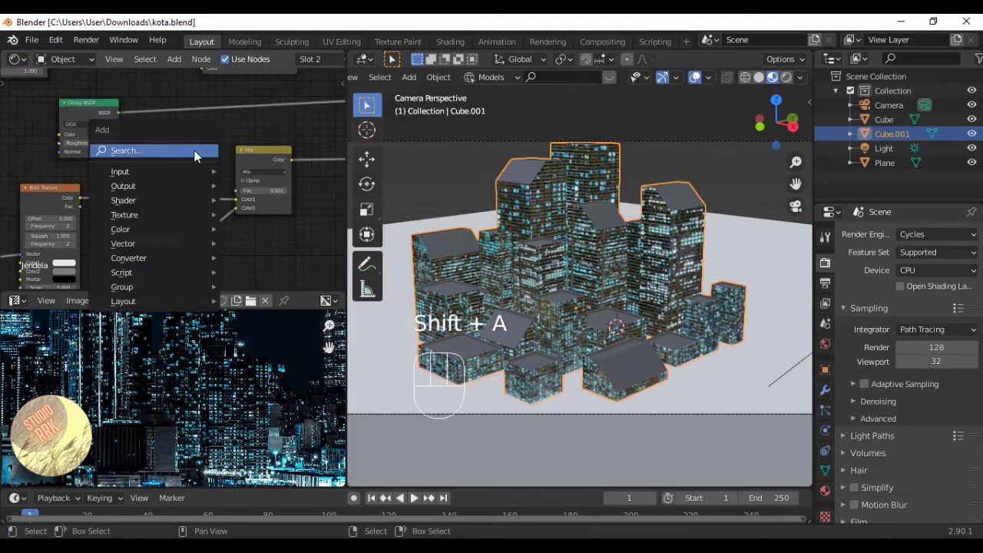
left_click(194, 149)
type("mul")
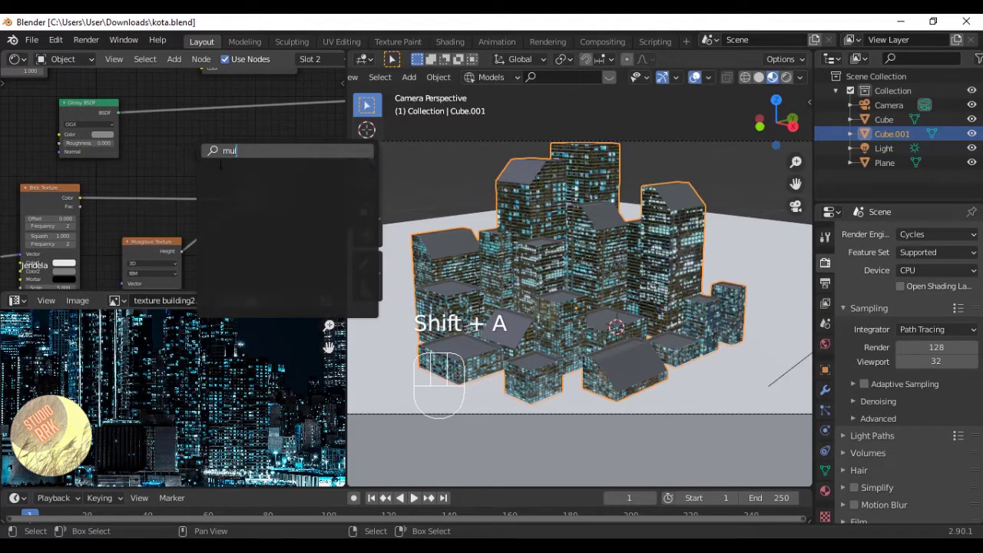
key("BackSpace")
key("BackSpace")
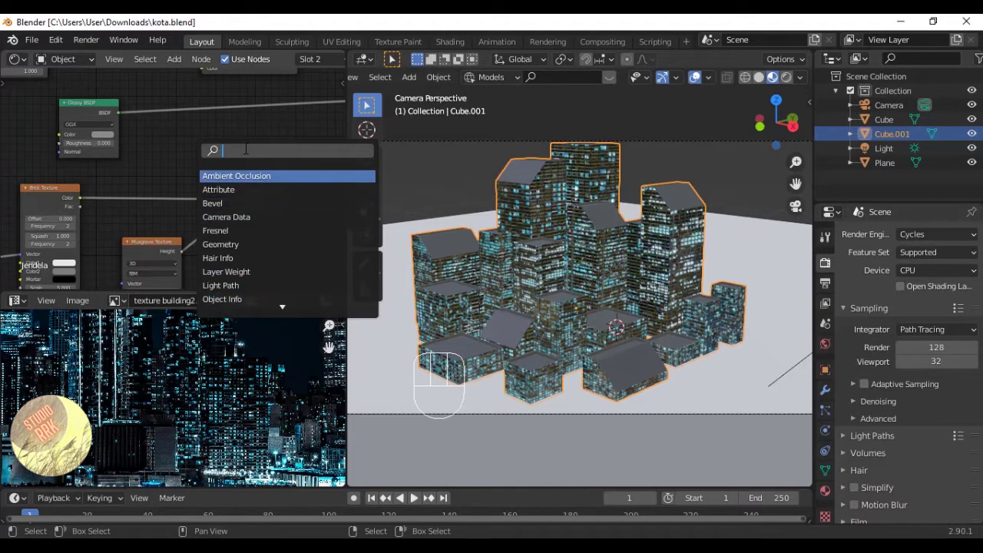
type("math")
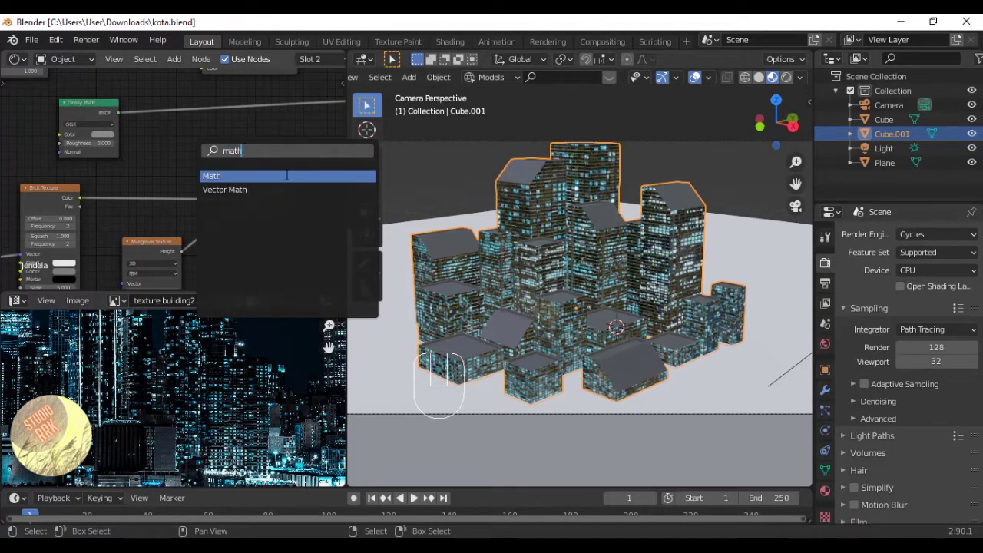
left_click(286, 176)
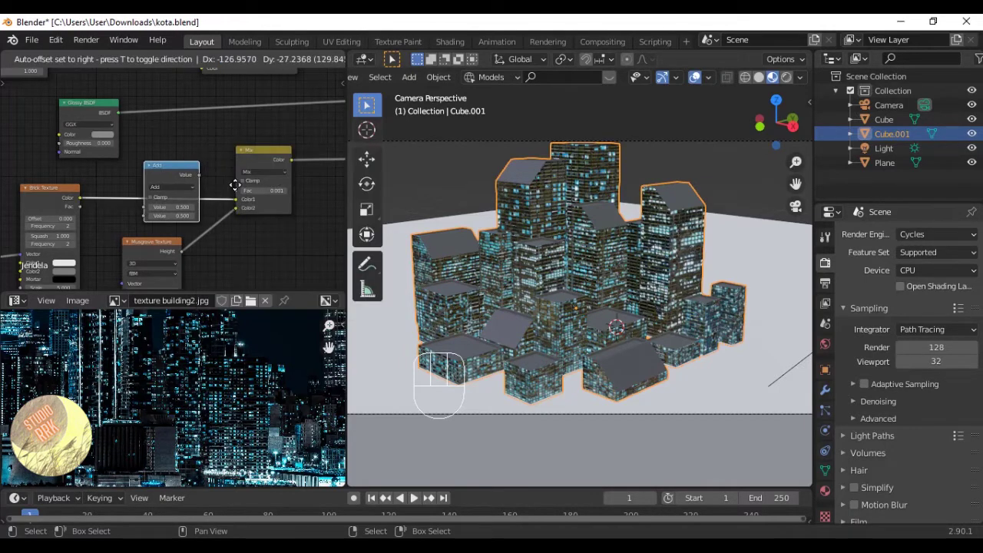
left_click(229, 184)
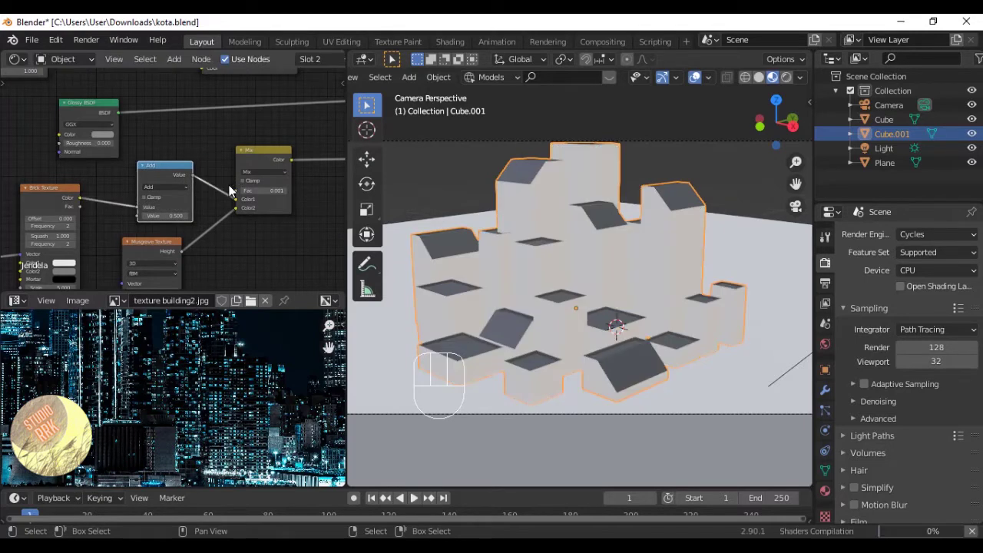
Change the new Math node's operation to Multiply and set its value to 0.0003.
scroll(170, 207, "up", 2)
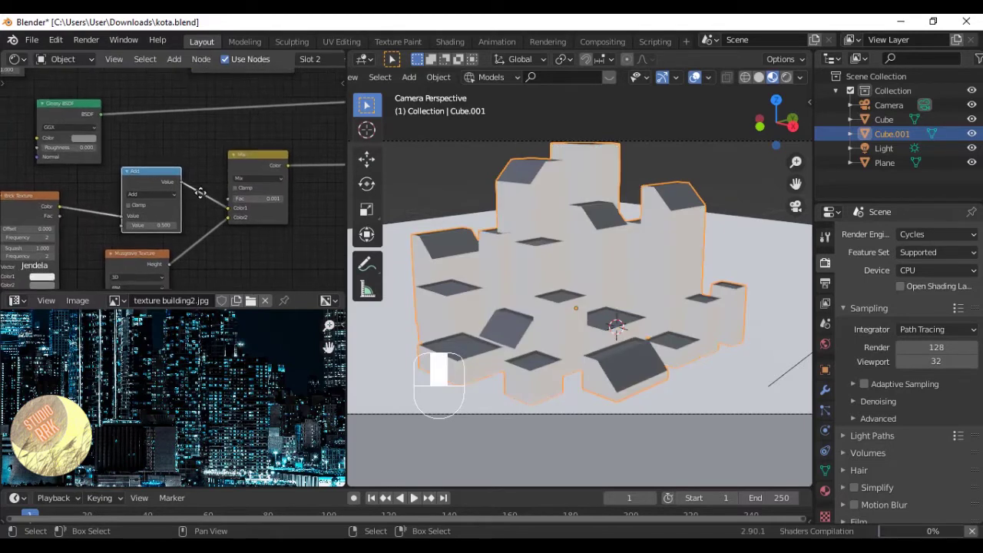
left_click(153, 202)
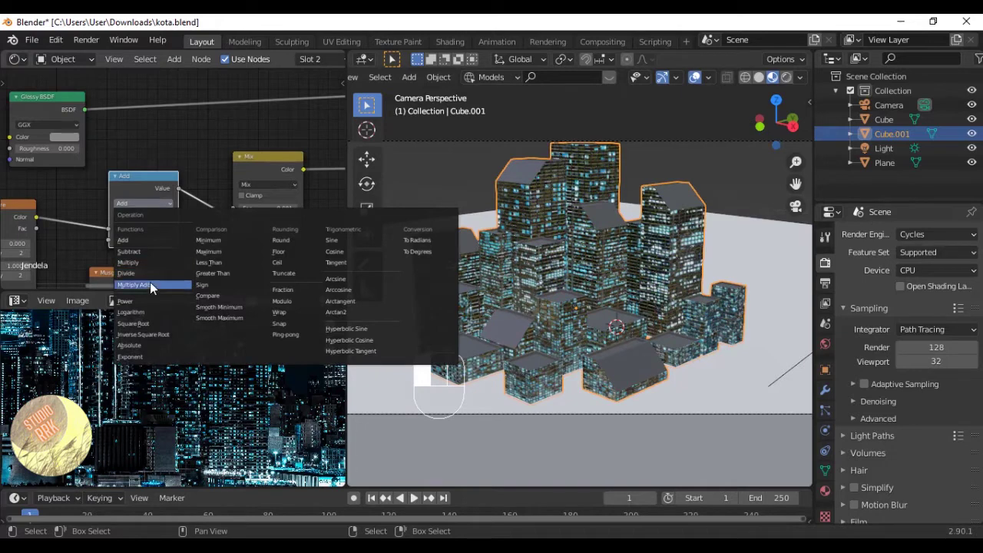
left_click(151, 262)
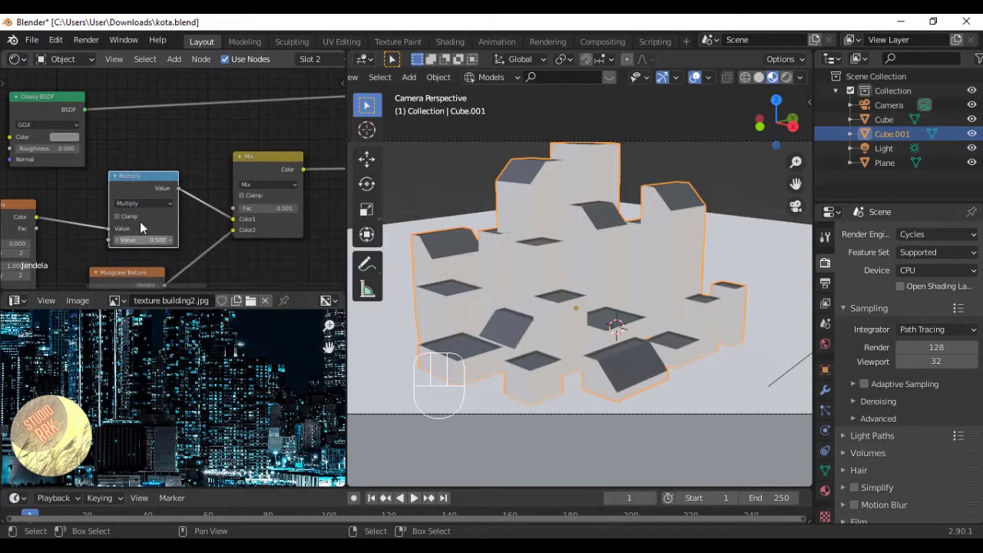
scroll(140, 221, "up", 1)
left_click(135, 250)
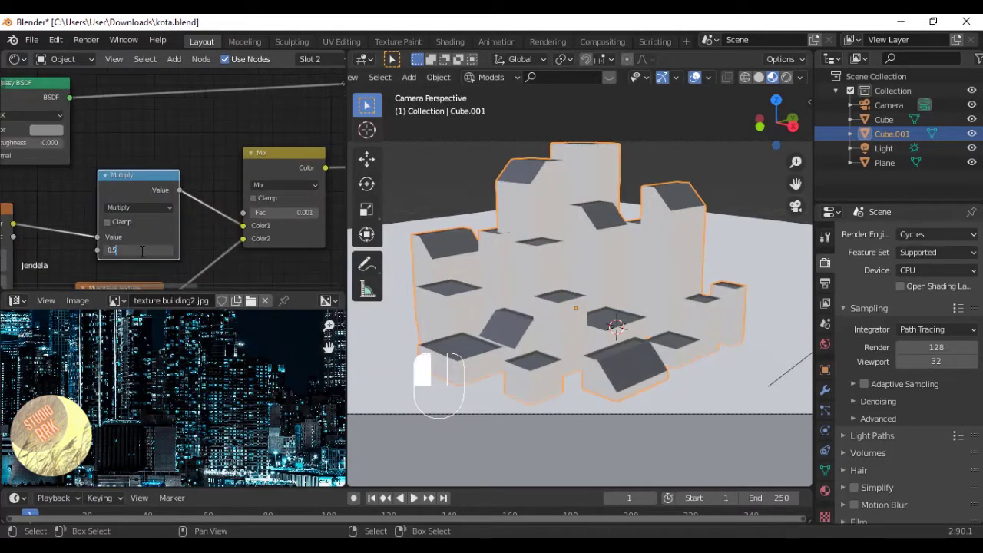
key("BackSpace")
type("0003")
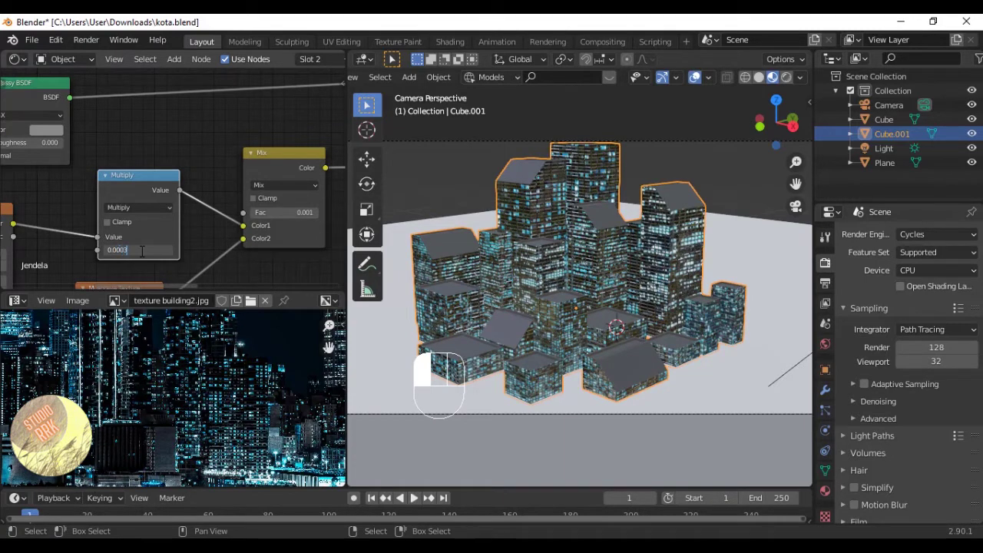
key("Return")
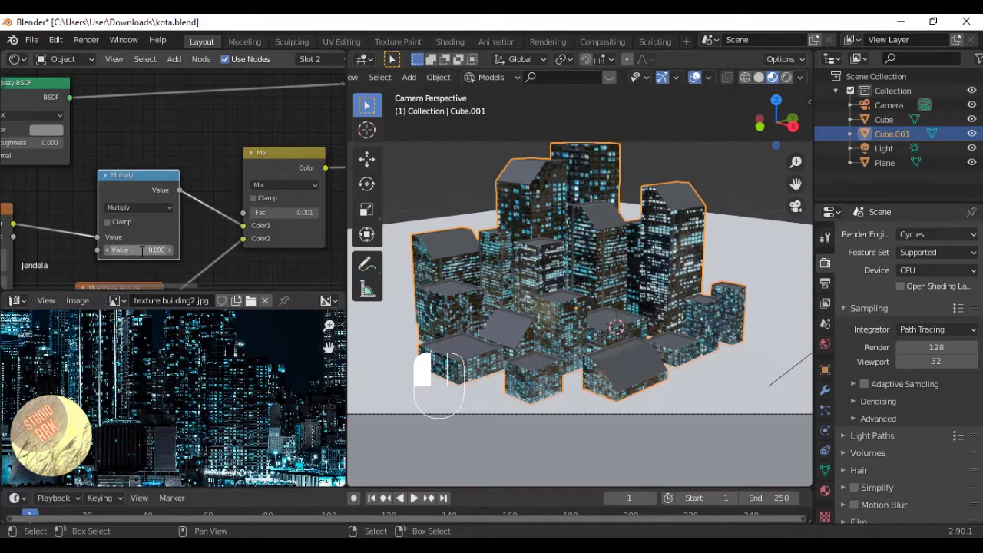
Set the Multiply node's value to 0.003, deselect all objects and save the file.
left_click(142, 250)
type("0.0003")
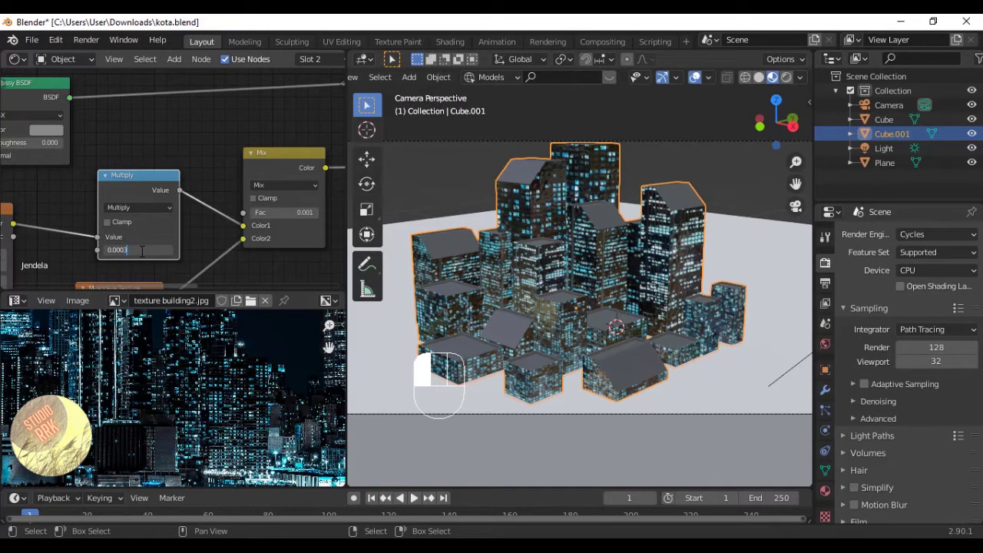
key("BackSpace")
key("Return")
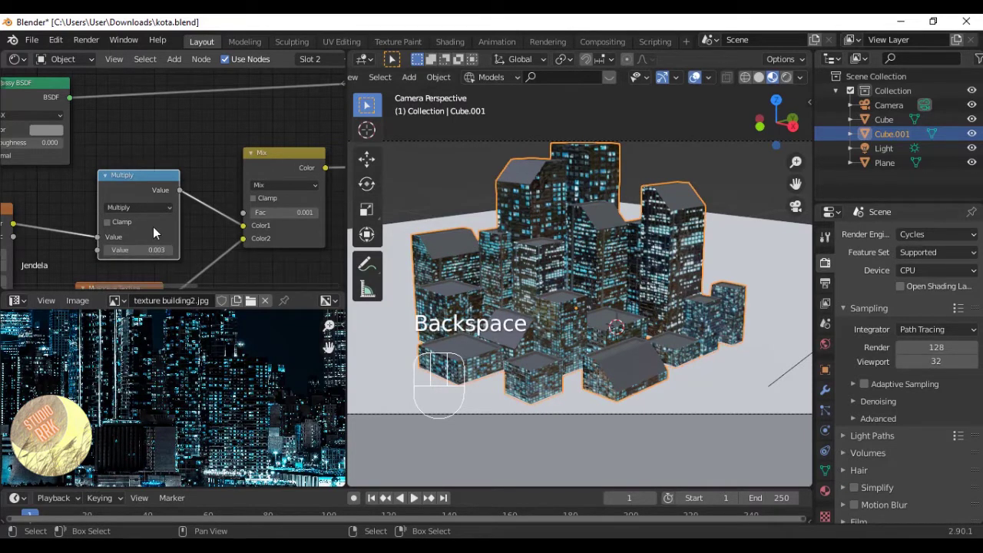
key("a")
key("a")
key("ctrl+s")
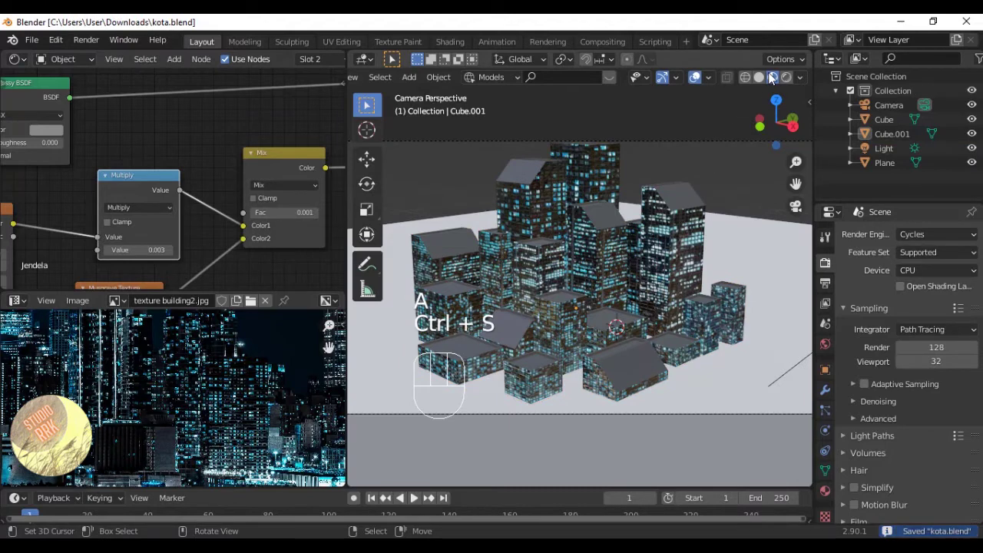
Check the buildings in rendered shading, save the file and return to material preview.
left_click(785, 78)
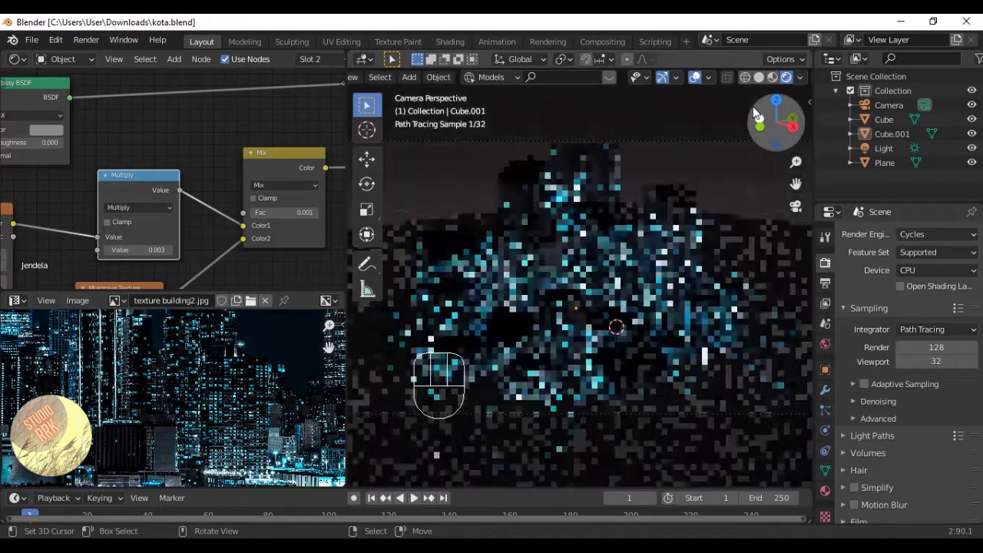
key("ctrl+s")
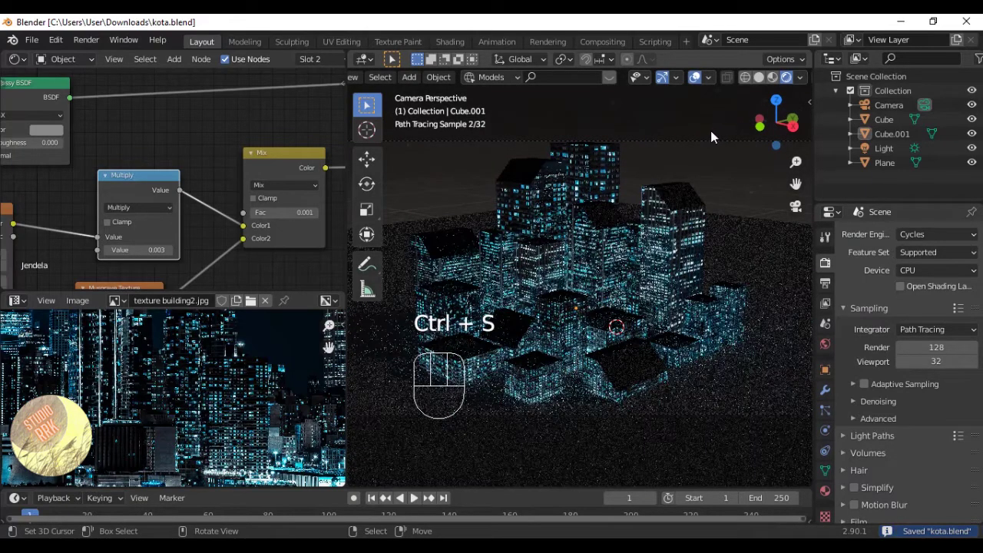
left_click(758, 80)
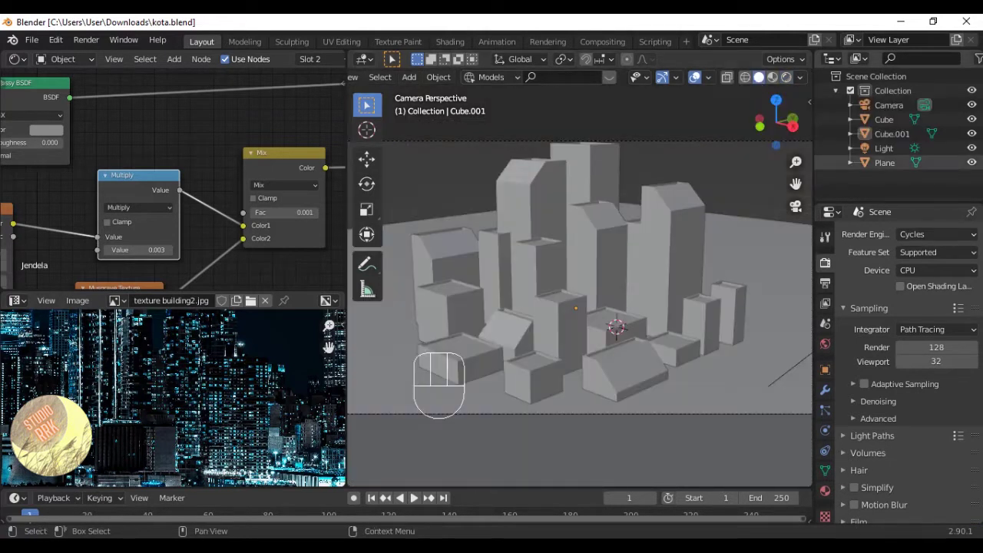
left_click(774, 77)
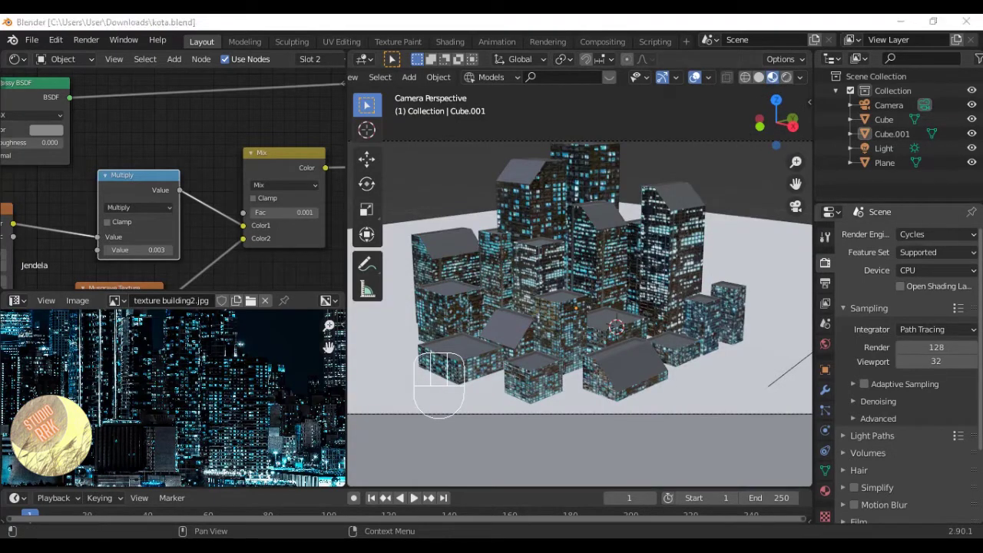
Reframe the buildings through the camera with Camera to View enabled, release that lock and save the file.
middle_click_drag(513, 216, 549, 221)
key("KP_0")
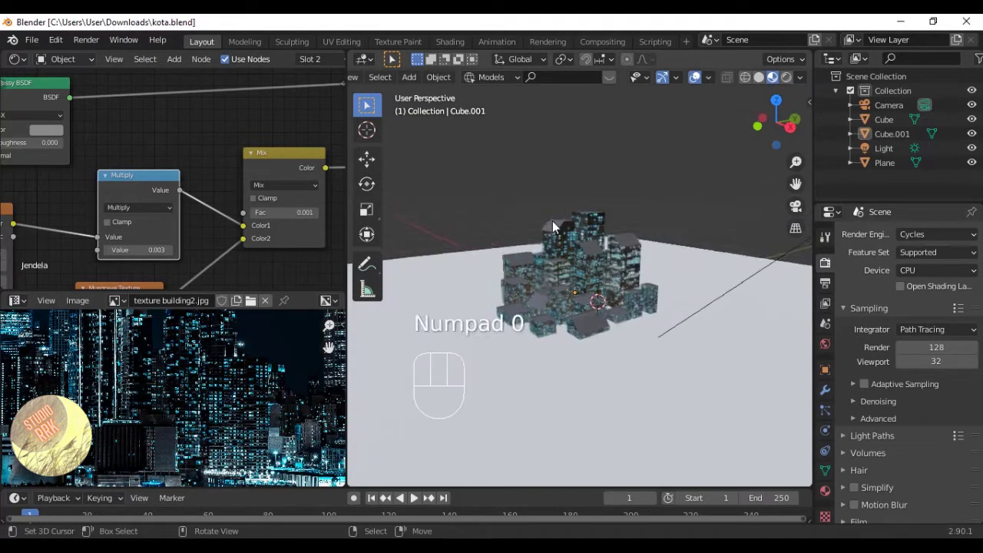
key("m")
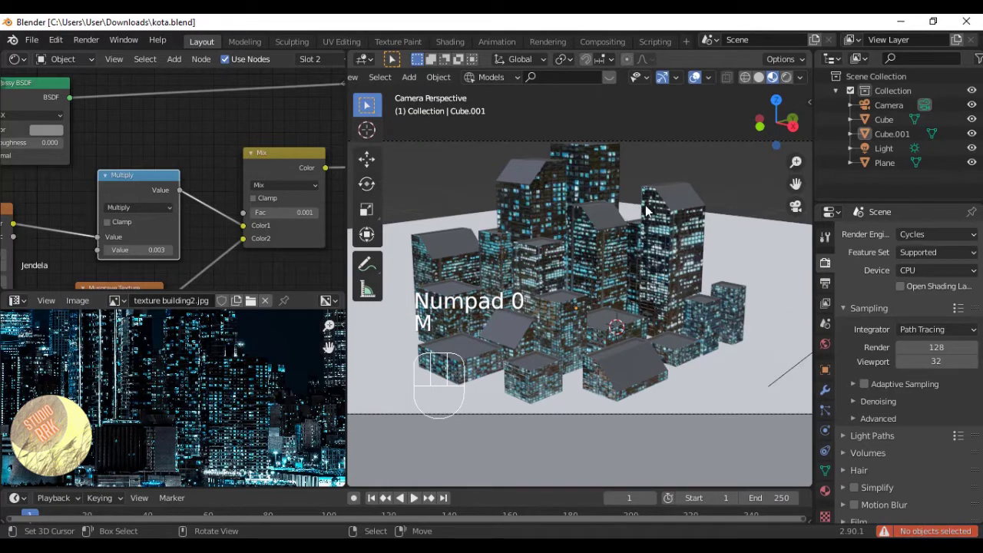
key("n")
key("n")
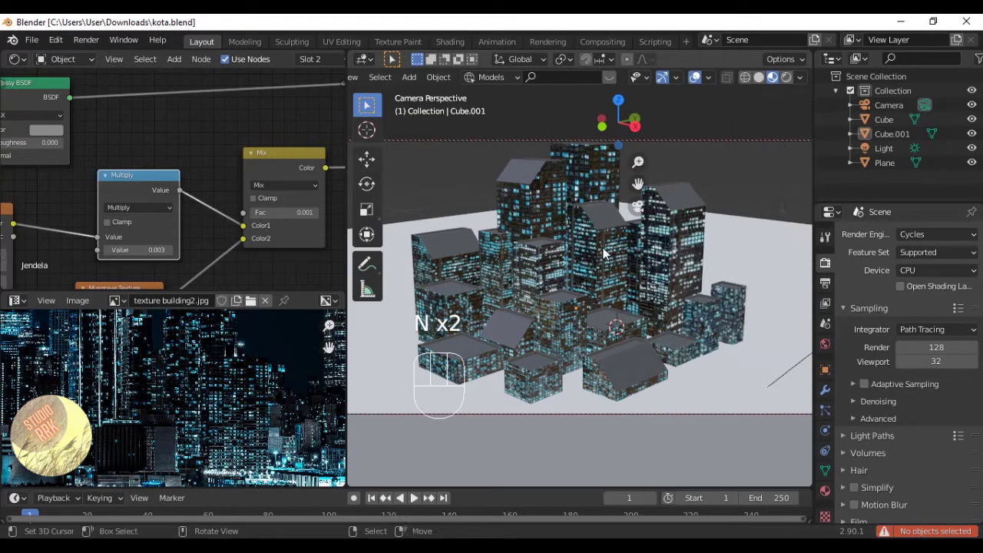
middle_click_drag(603, 254, 586, 229)
mouse_move(651, 230)
middle_mouse_down()
mouse_move(669, 232)
mouse_move(667, 223)
mouse_move(667, 234)
middle_mouse_up()
key("n")
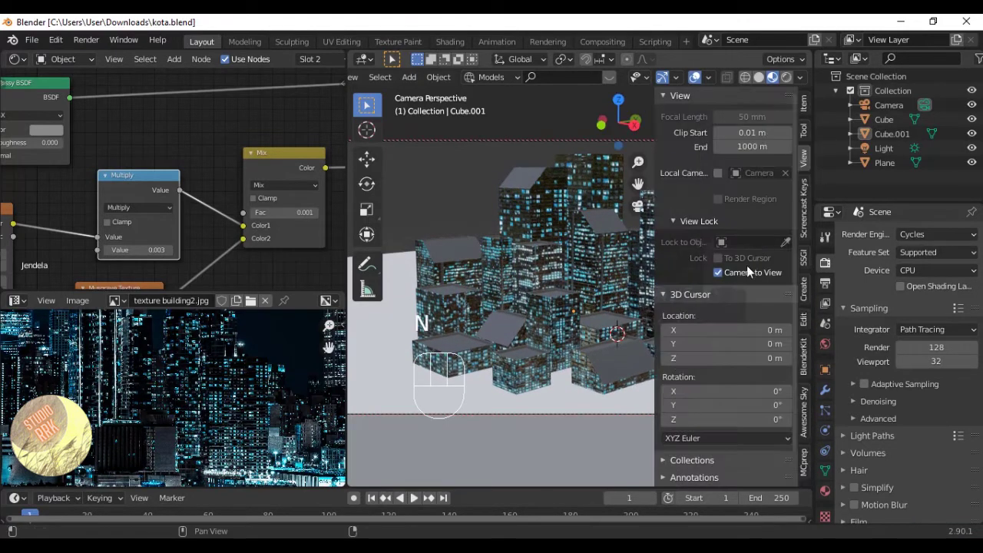
key("n")
middle_click_drag(725, 268, 710, 303)
key("ctrl+s")
Resize the ground plane and save the file.
left_click(695, 273)
key("s")
left_click(672, 271)
key("ctrl+s")
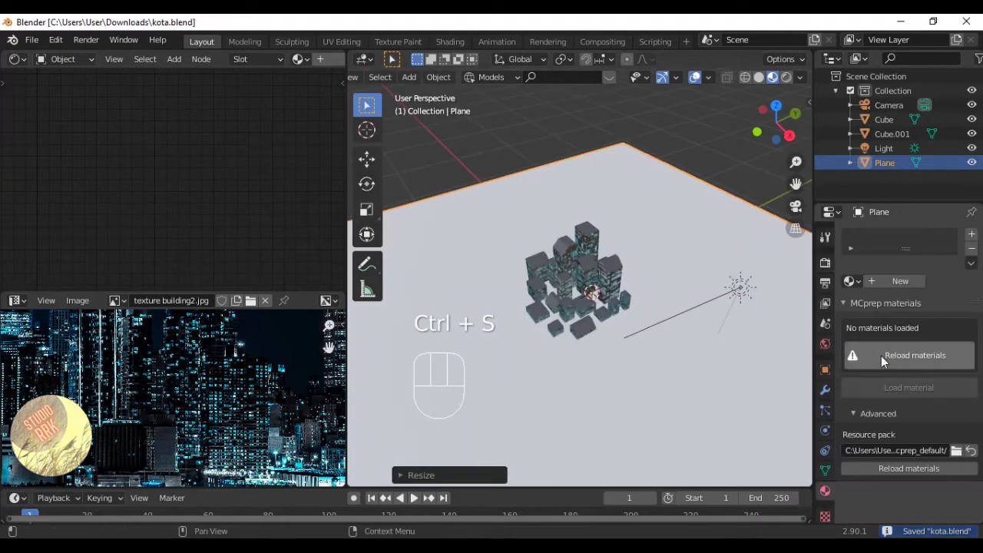
Add a new material to the ground plane and darken its Base Color to a value of 0.370.
left_click(892, 285)
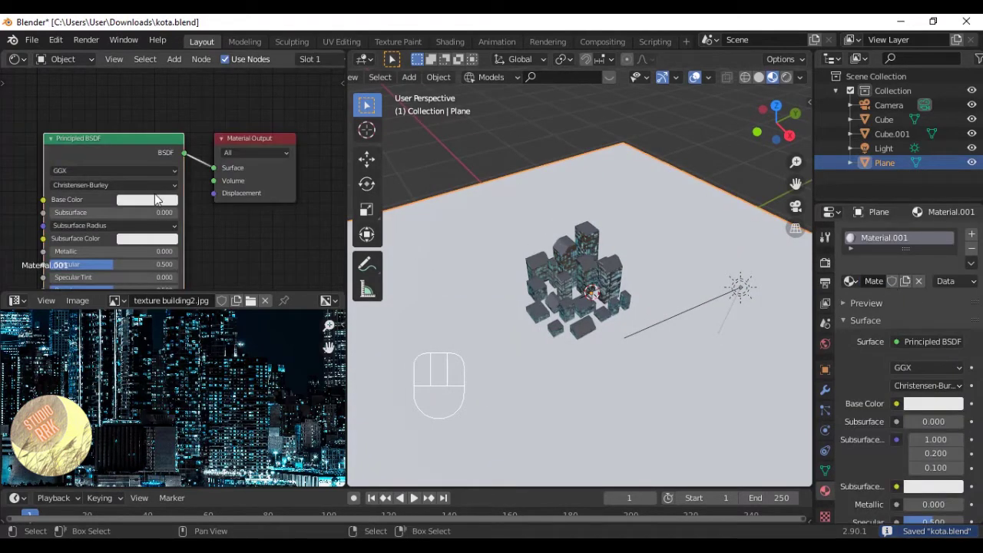
left_click(147, 200)
left_click_drag(221, 245, 219, 271)
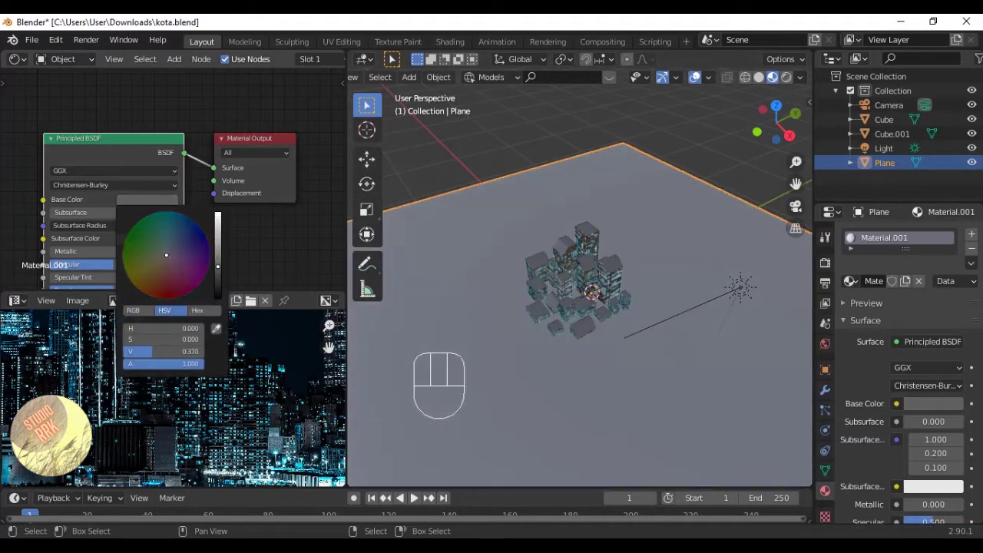
Set the ground material's Roughness to 0.3 and Specular to 0.7, and save the file.
middle_click_drag(134, 165, 152, 125)
left_click_drag(120, 224, 113, 254)
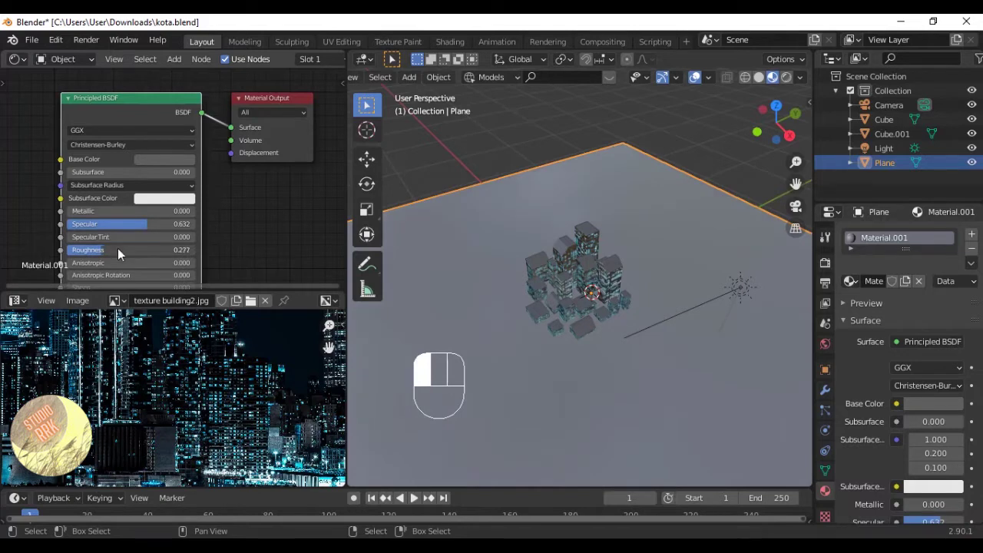
middle_click_drag(591, 254, 584, 218)
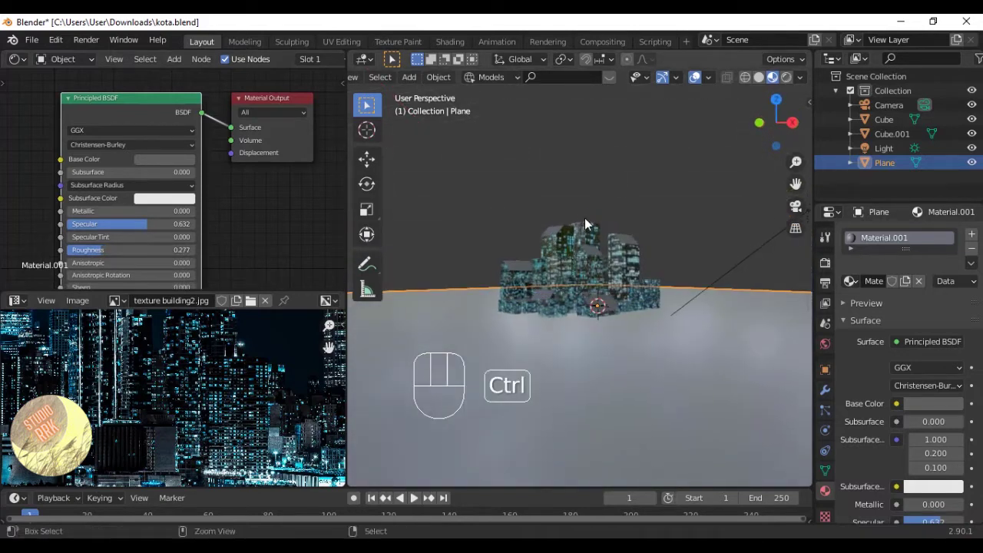
key("ctrl+s")
left_click(180, 250)
type("3")
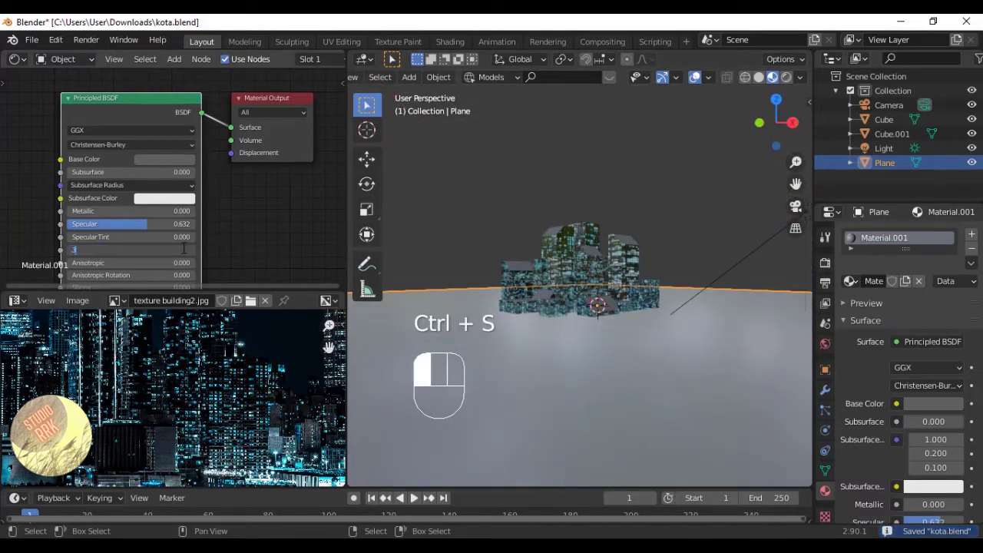
key("Return")
double_click(139, 224)
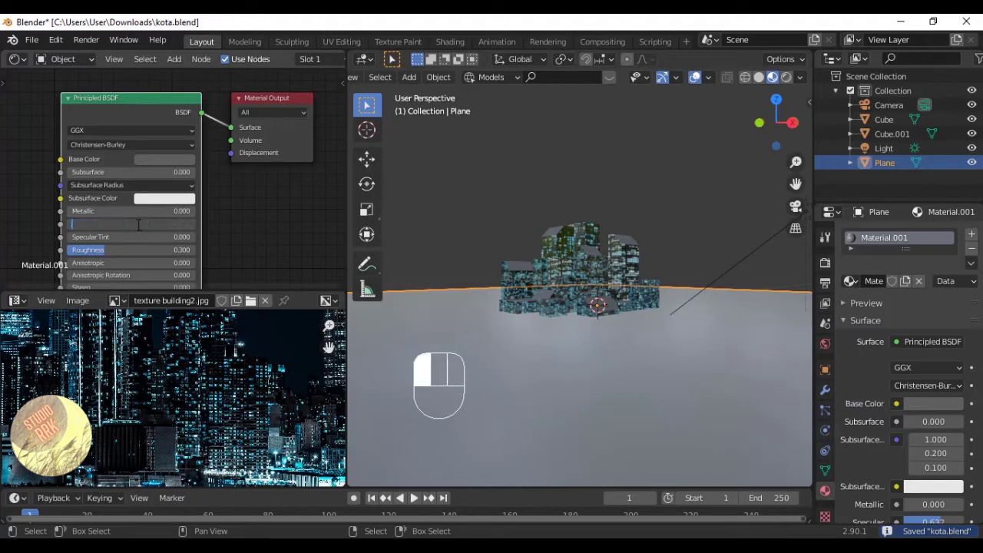
type("0.7")
key("Return")
key("ctrl+s")
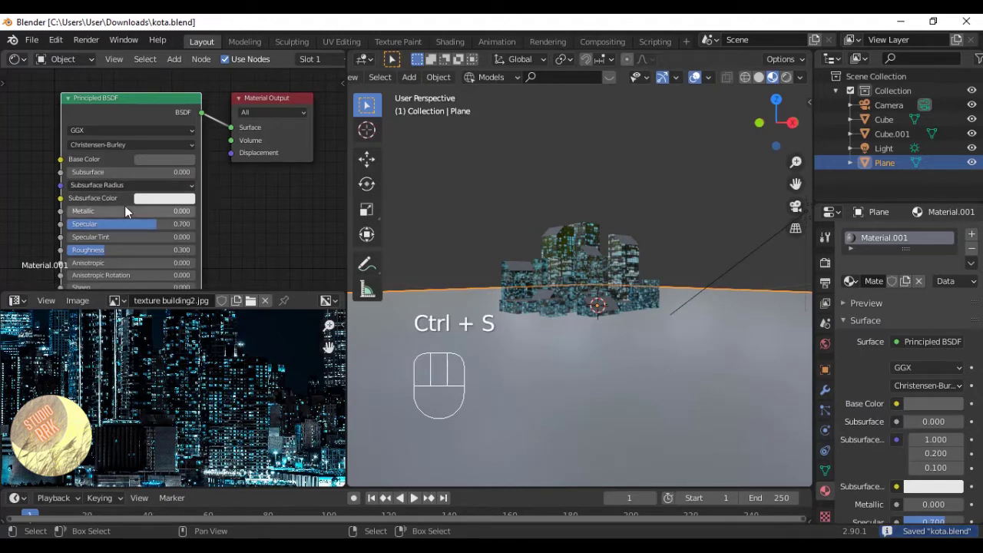
Set the ground material's Metallic to 0.2 and save the file.
left_click_drag(121, 211, 133, 210)
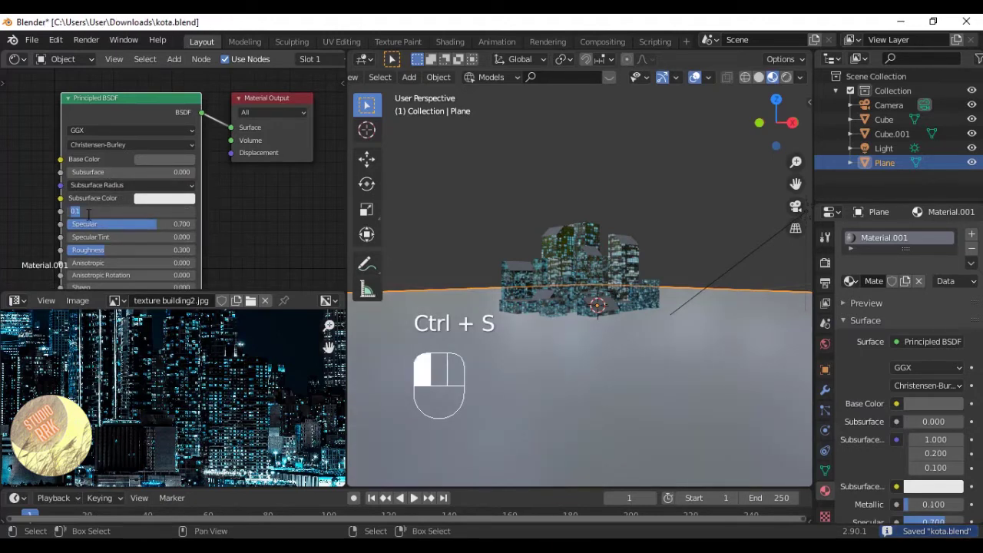
key("Return")
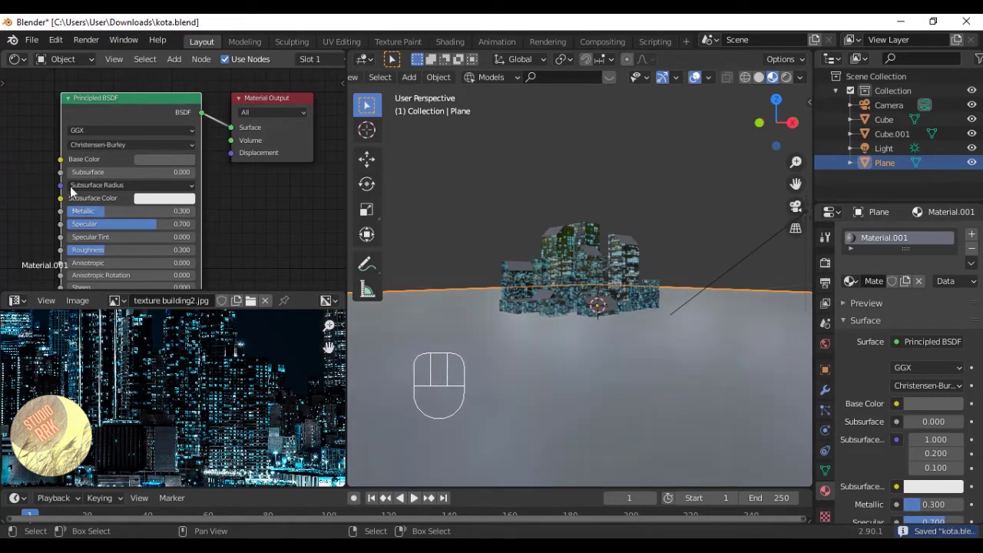
type("0.2")
key("Return")
key("ctrl+s")
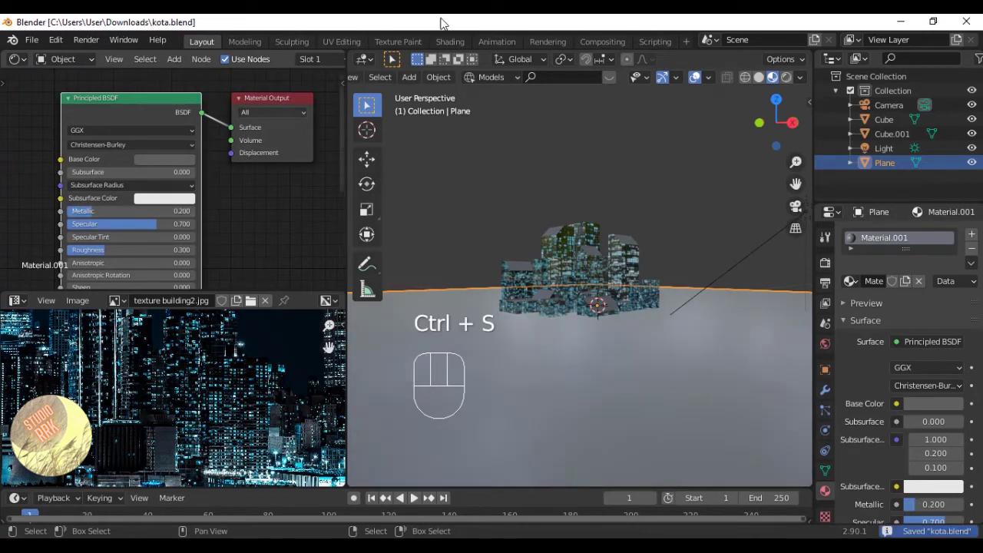
Show the scene in rendered shading, deselect all objects and save the file.
left_click(785, 77)
mouse_move(679, 137)
middle_mouse_down()
mouse_move(676, 175)
mouse_move(668, 139)
middle_mouse_up()
key("a")
key("ctrl+s")
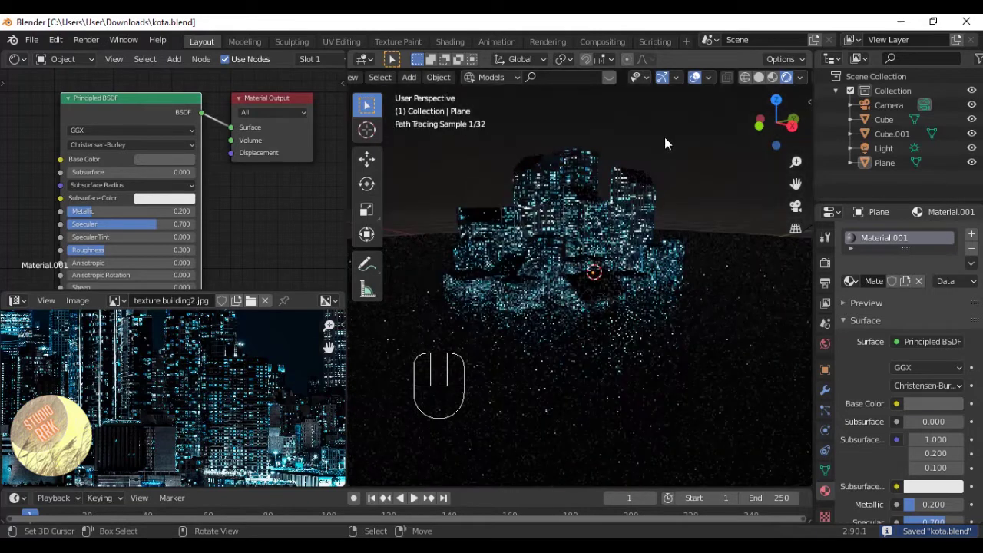
Lower the camera about 0.17 m along the global Z axis while looking through it, deselect everything and save the file.
key("KP_0")
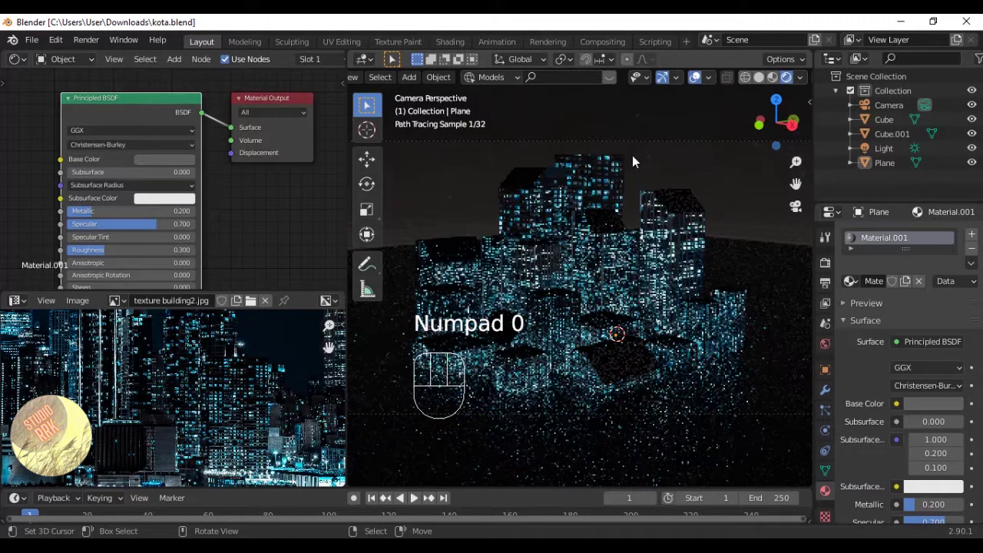
key("ctrl+s")
left_click(633, 138)
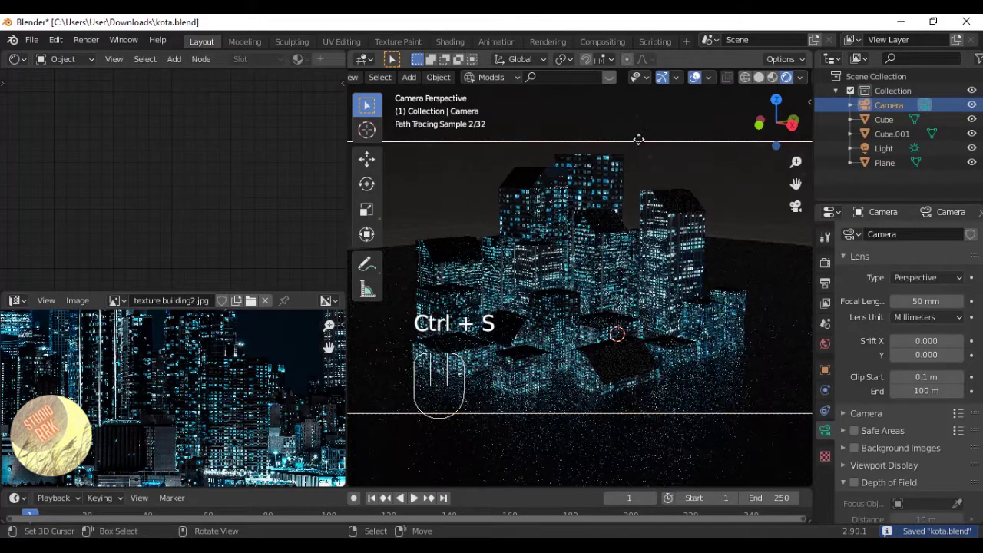
key("g")
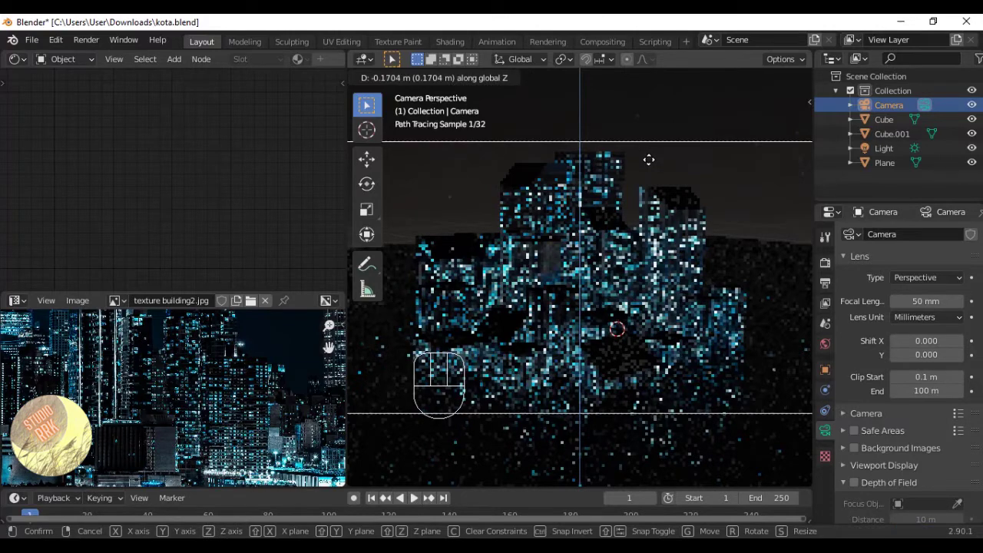
left_click(649, 160)
key("a")
key("a")
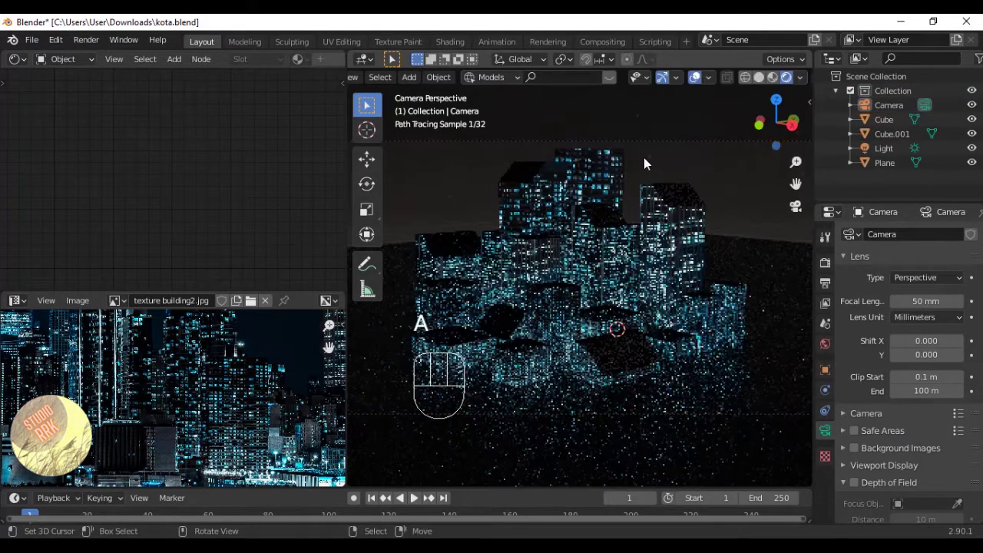
key("ctrl+s")
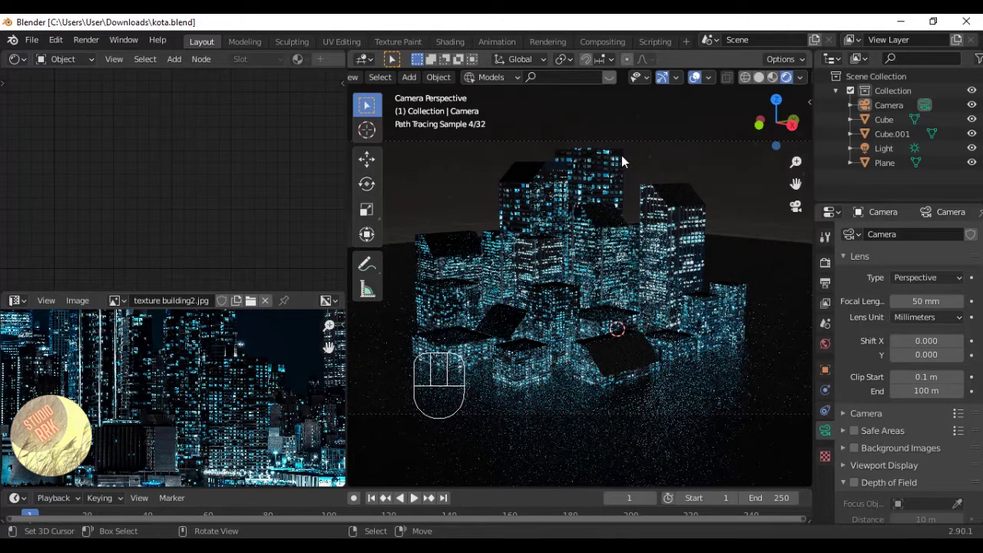
key("ctrl+s")
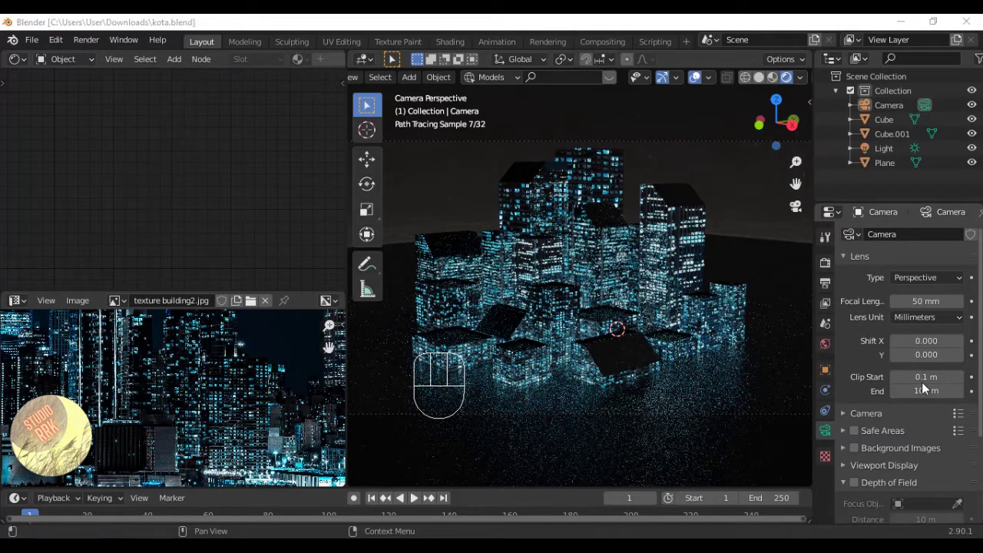
Show the scene in material preview shading, add a cube at the city, scale it up about 7 times and save the file.
middle_click_drag(539, 263, 598, 242)
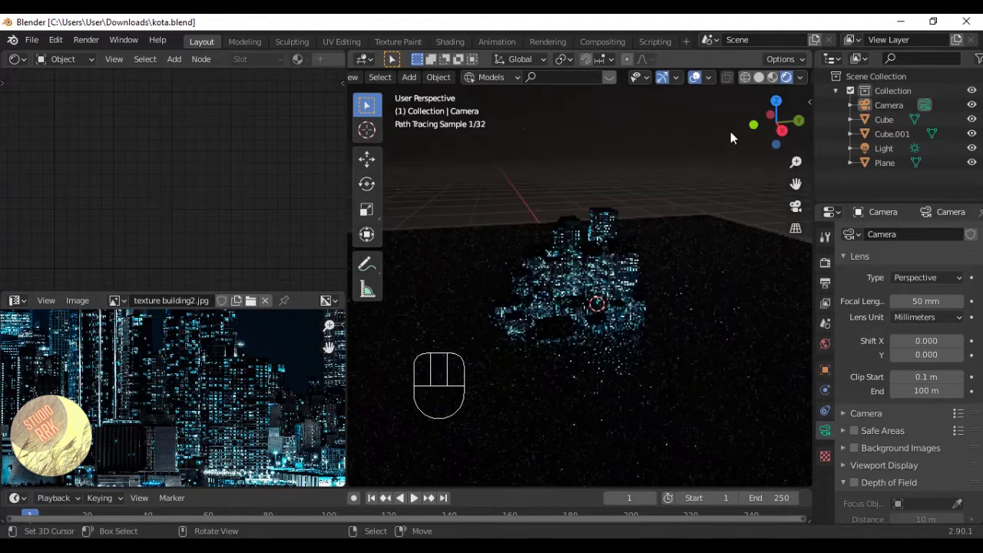
left_click(774, 77)
key("shift+a")
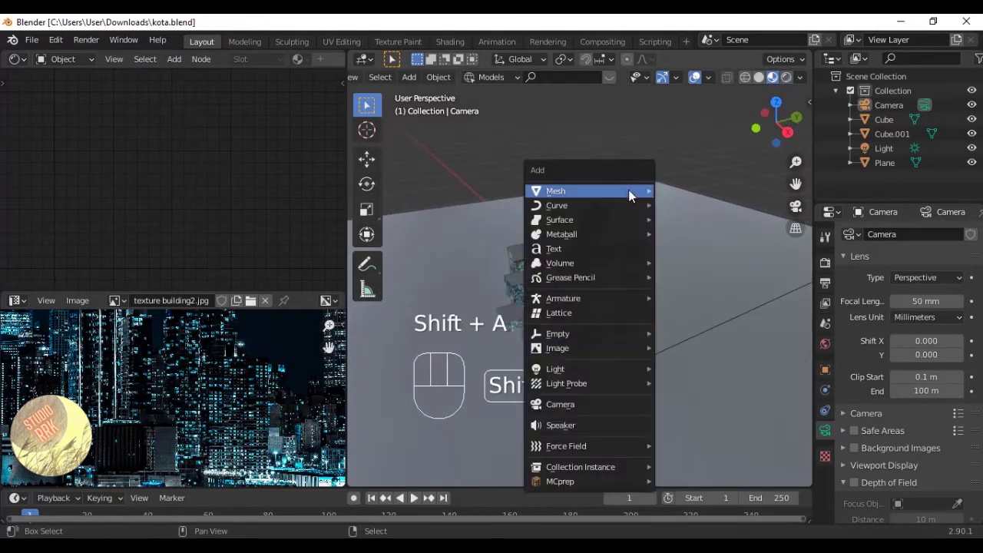
mouse_move(637, 193)
left_click(687, 204)
key("s")
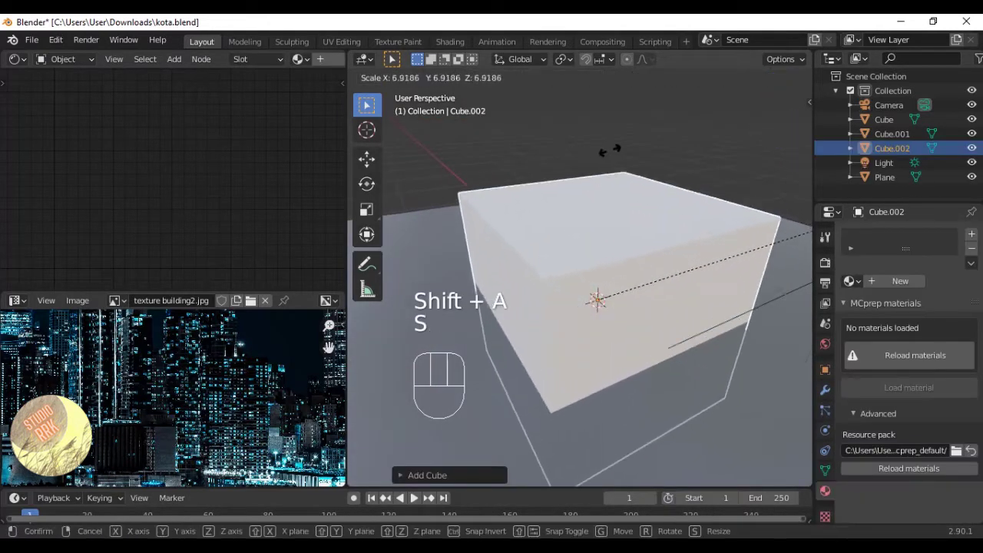
left_click(650, 150)
key("ctrl+s")
Raise and resize the new cube so it encloses all the buildings with its base just below the ground plane, and save the file.
middle_click_drag(548, 266, 586, 200)
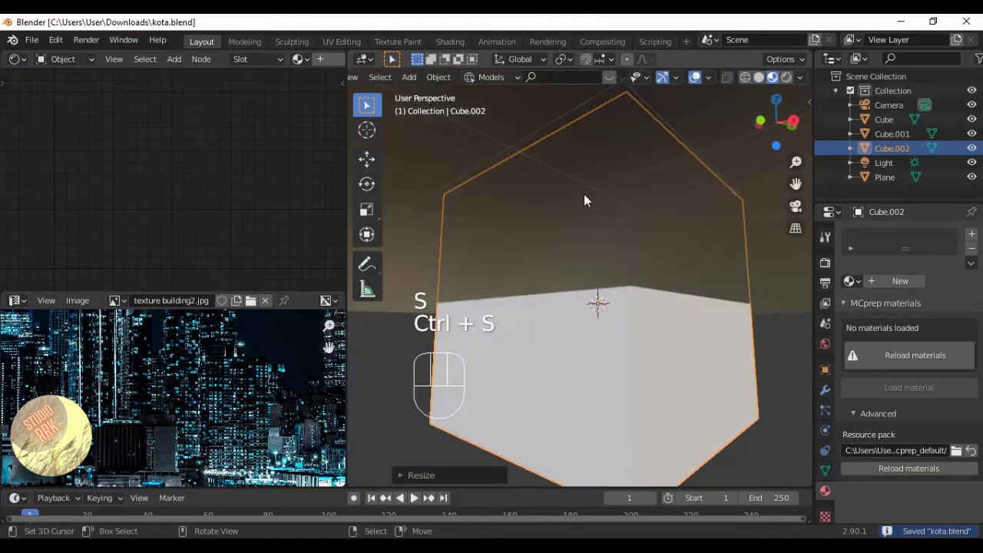
key("g")
left_click(587, 100)
key("s")
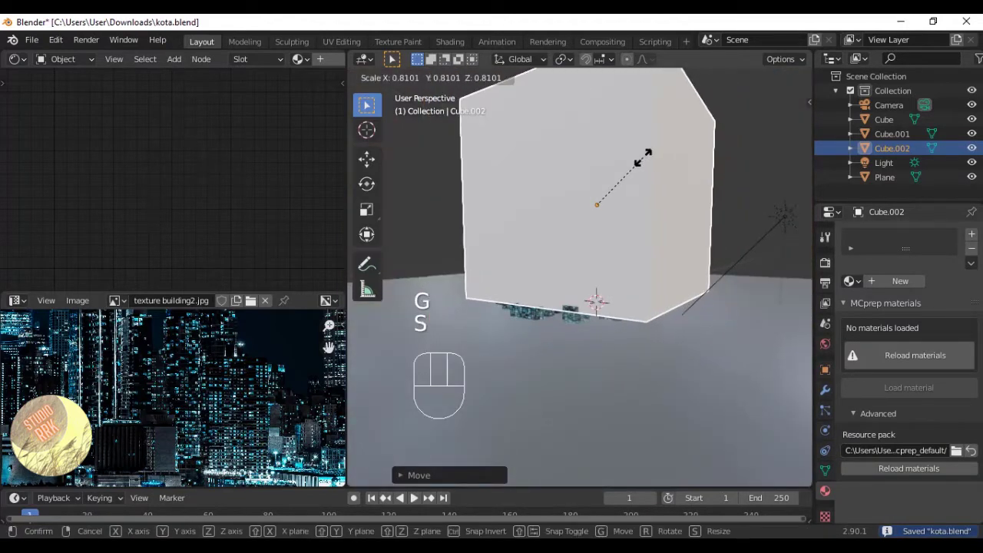
left_click(657, 157)
key("s")
key("g")
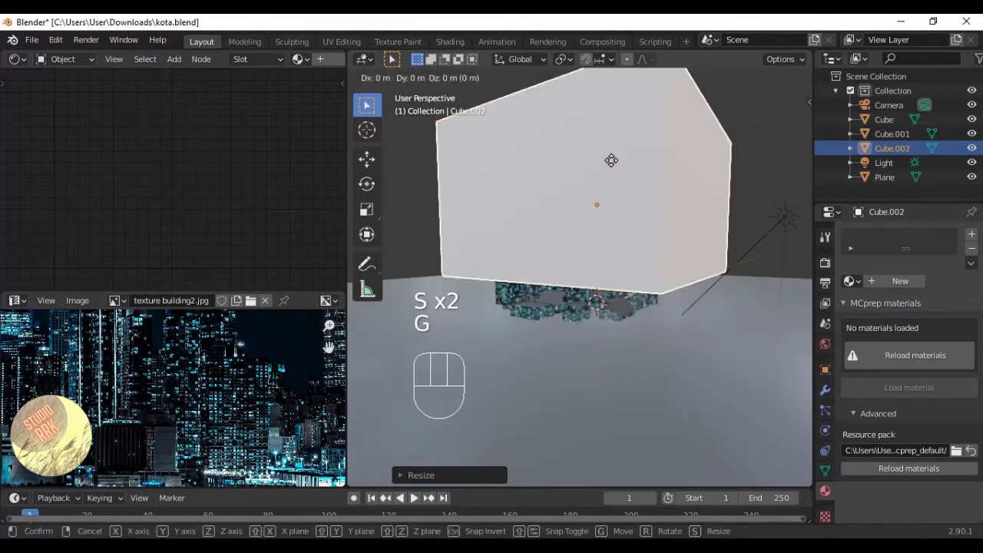
left_click(594, 191)
key("ctrl+s")
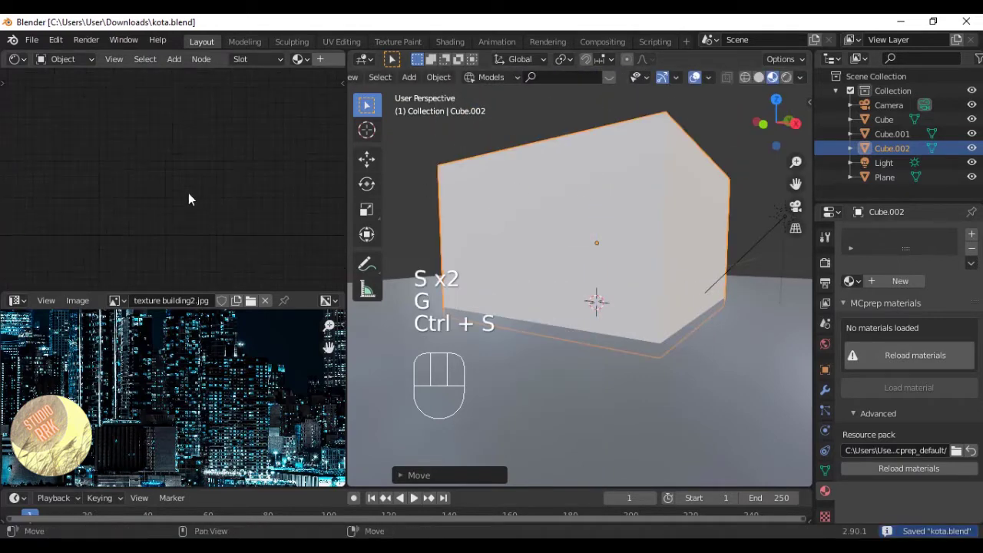
Give the enclosing cube a new material, replacing its Principled BSDF with an Emission shader connected to the Material Output's Volume.
left_click(320, 61)
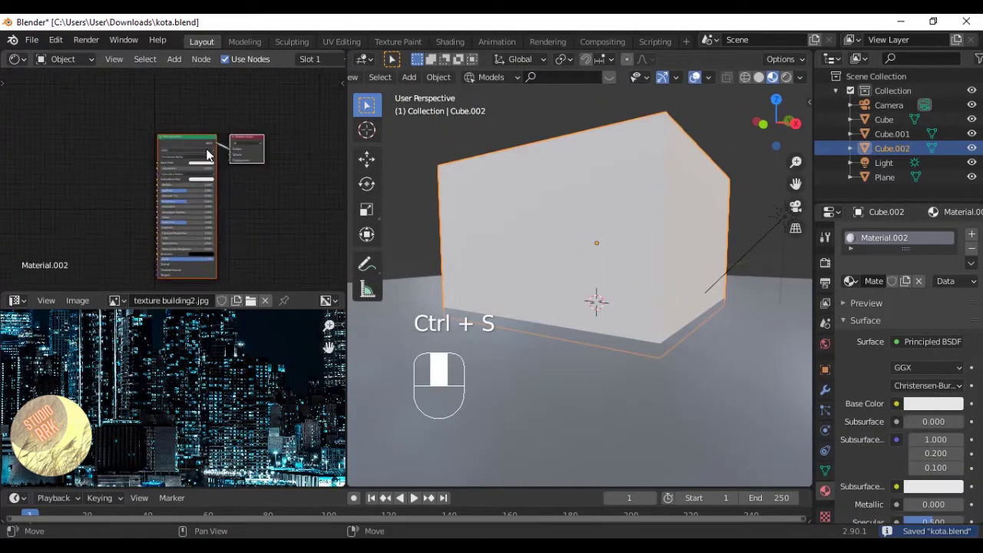
left_click_drag(199, 138, 118, 131)
key("Delete")
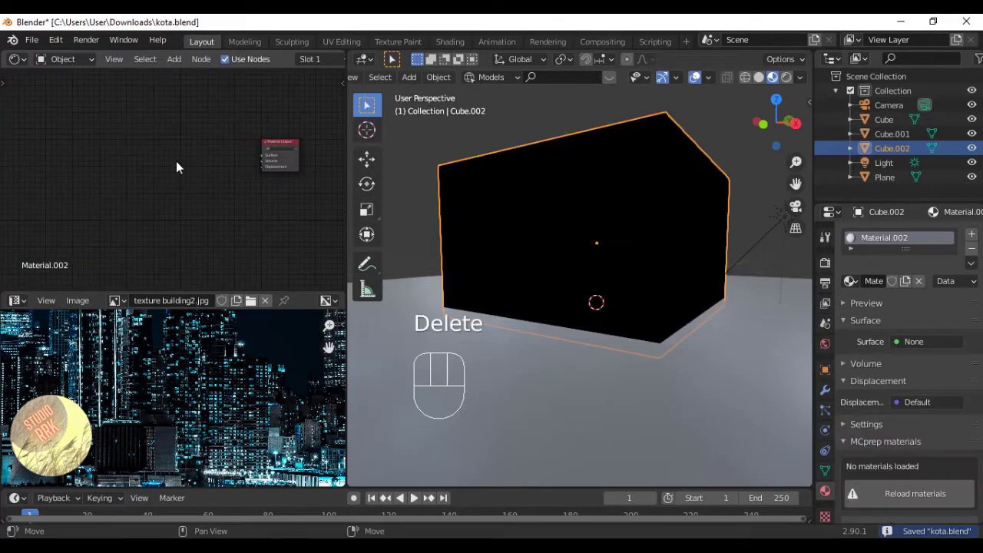
key("shift+a")
left_click(175, 155)
type("emi")
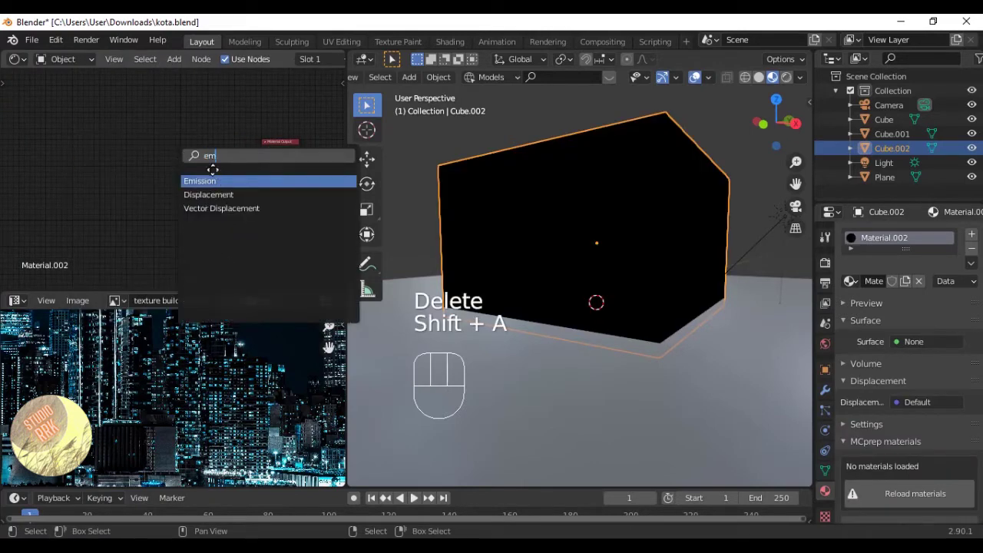
left_click(215, 178)
left_click(217, 156)
left_click_drag(215, 149, 262, 160)
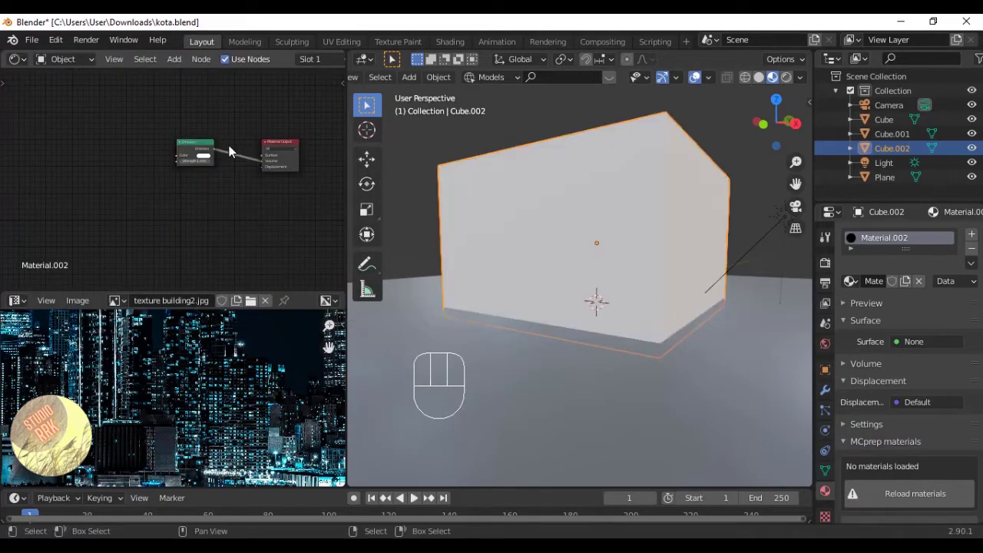
Set the volume Emission shader's Strength to 0.002 and save the file.
middle_click_drag(224, 151, 217, 198)
scroll(215, 223, "up", 6)
scroll(212, 245, "up", 2)
middle_click_drag(212, 244, 165, 165)
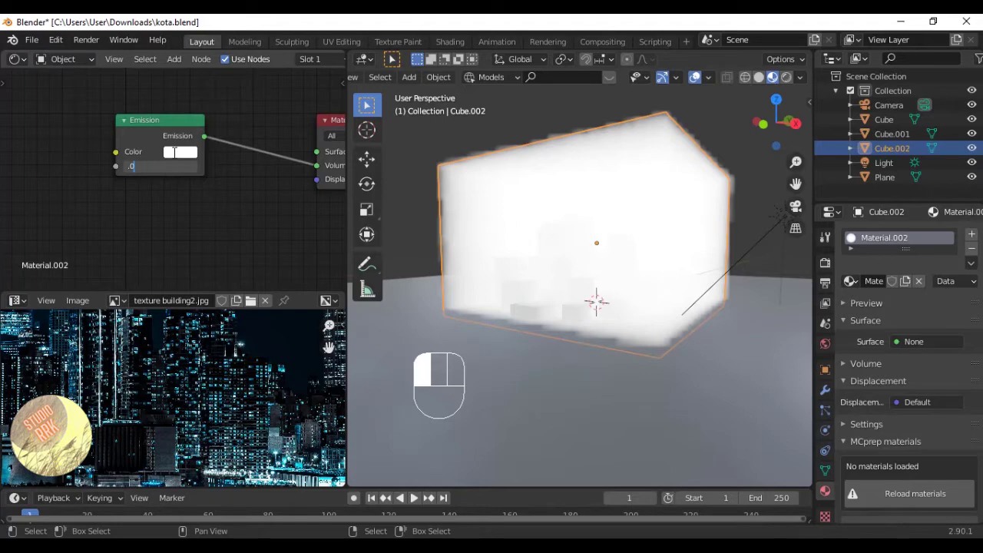
key("Return")
key("ctrl+s")
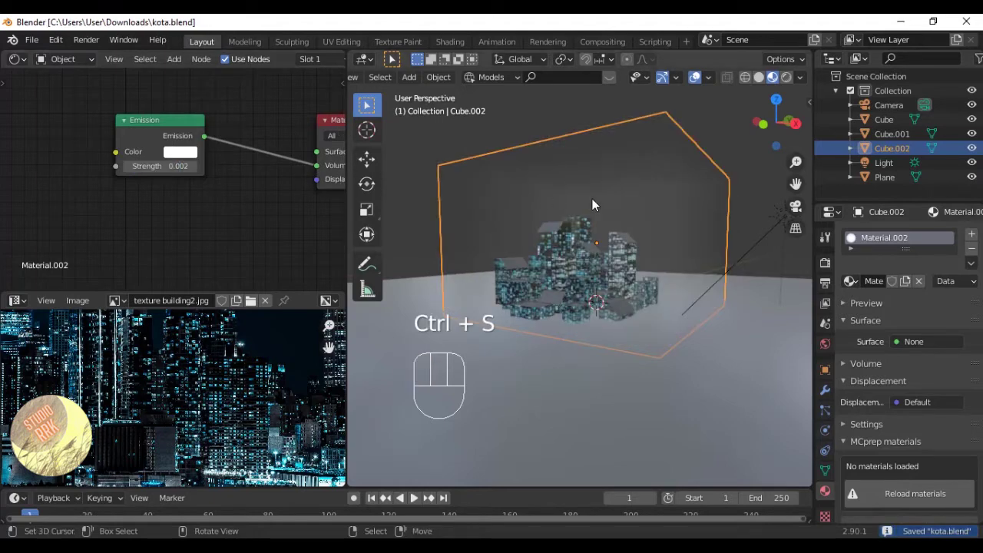
Change the volume Emission shader's Color to a light red and save the file.
middle_click_drag(461, 211, 383, 164)
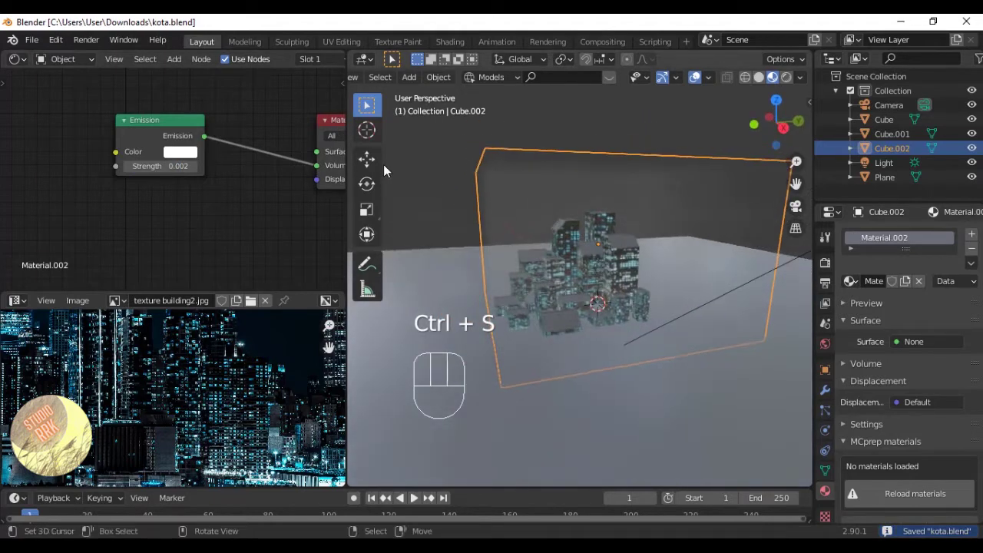
left_click(180, 151)
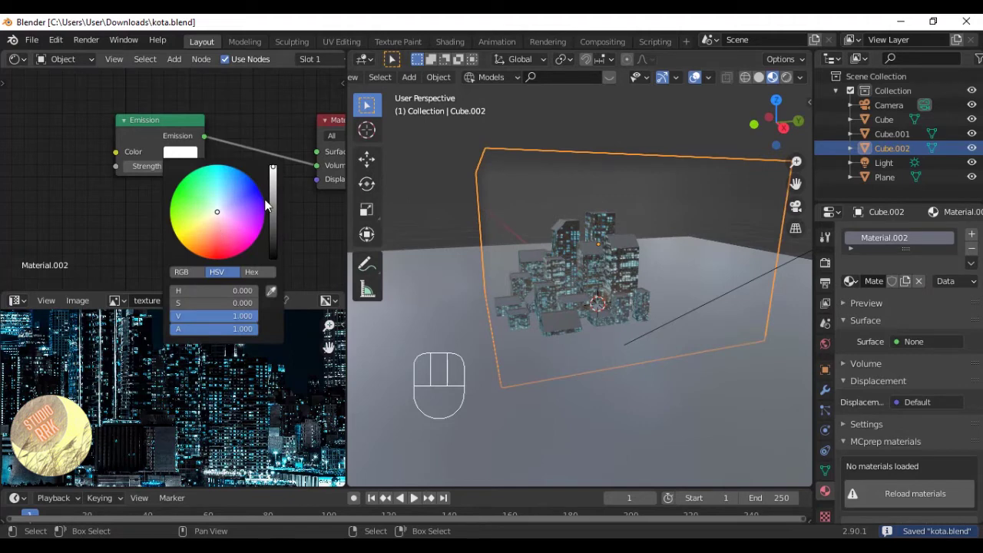
left_click(218, 235)
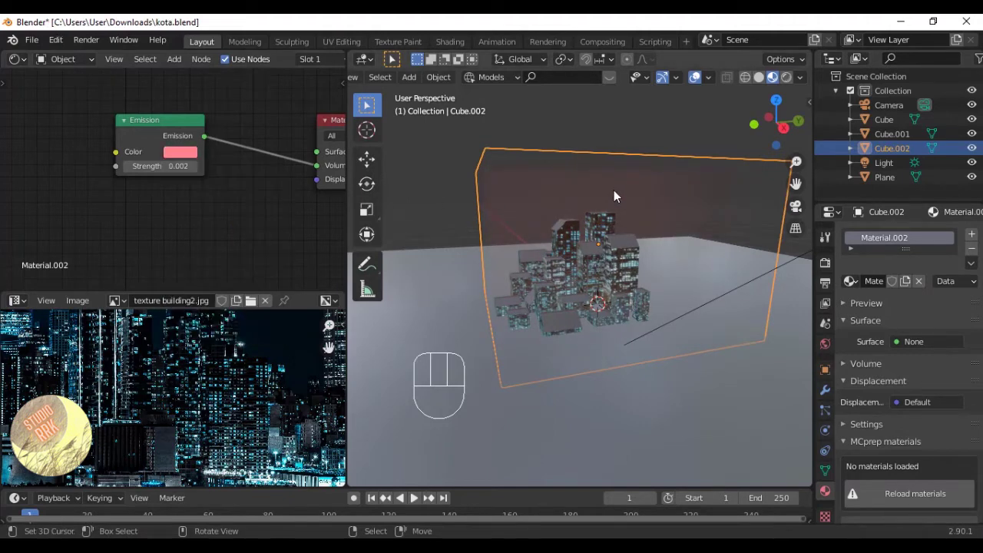
middle_click_drag(613, 190, 662, 192)
key("ctrl+s")
Select the building cluster, view it from the top, split off a second 3D viewport showing the whole camera frame, and save the file.
left_click(590, 251)
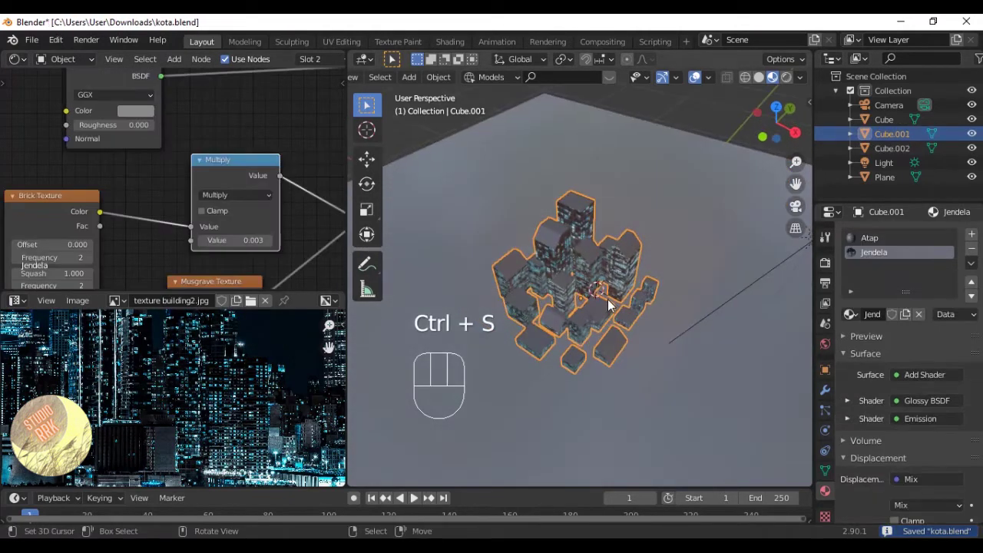
key("KP_7")
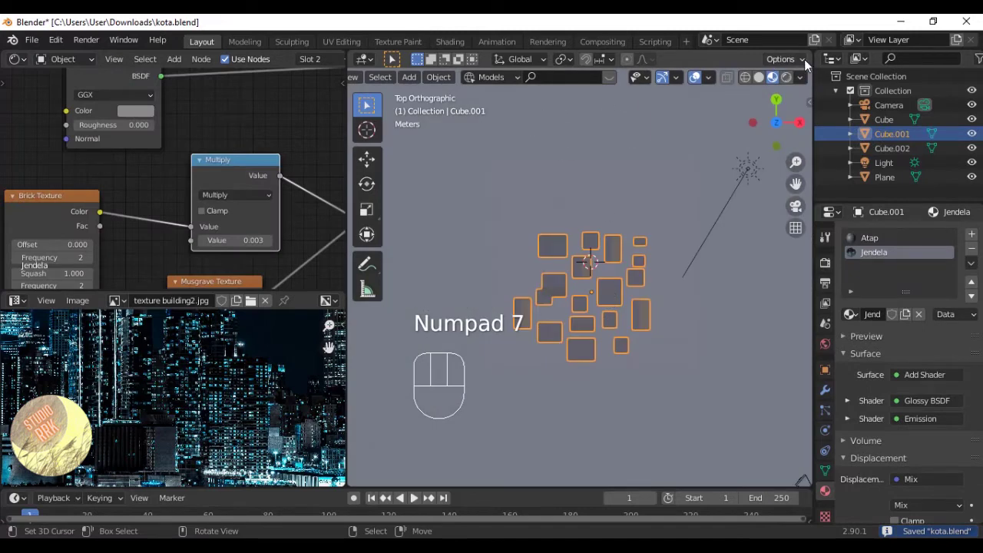
left_click_drag(809, 51, 681, 79)
key("n")
key("n")
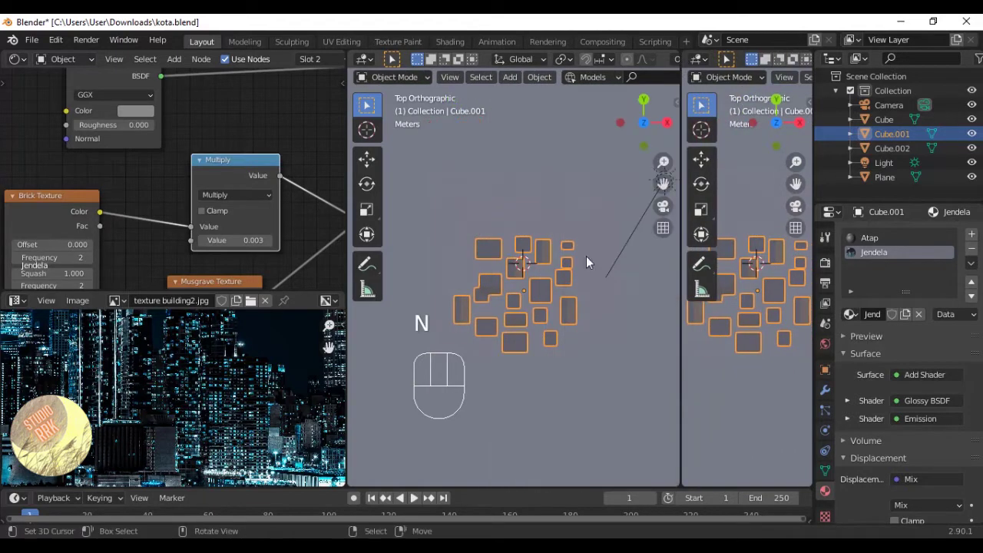
key("KP_0")
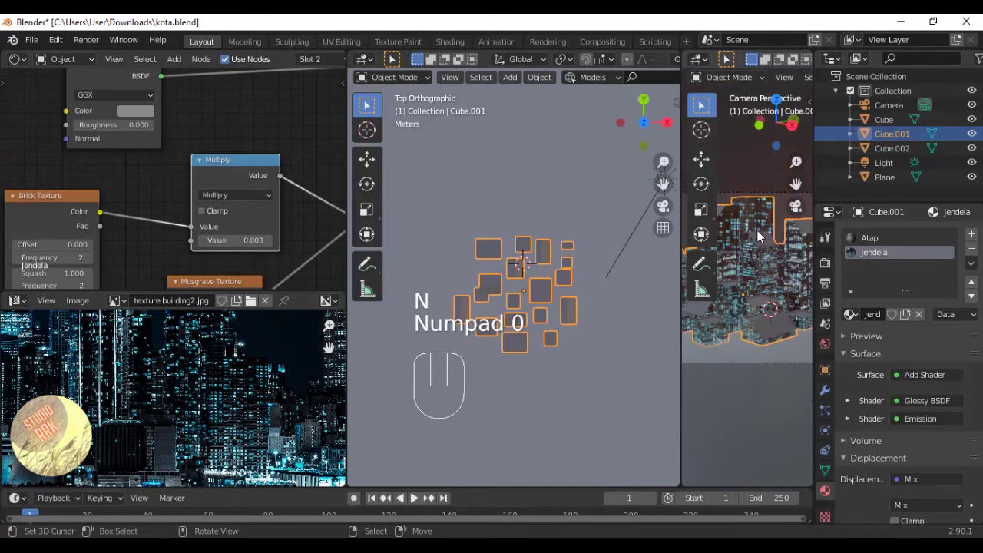
scroll(757, 230, "down", 2)
mouse_move(757, 231)
middle_mouse_down("shift")
mouse_move(779, 237)
mouse_move(756, 231)
mouse_move(755, 240)
middle_mouse_up("shift")
scroll(773, 236, "down", 1)
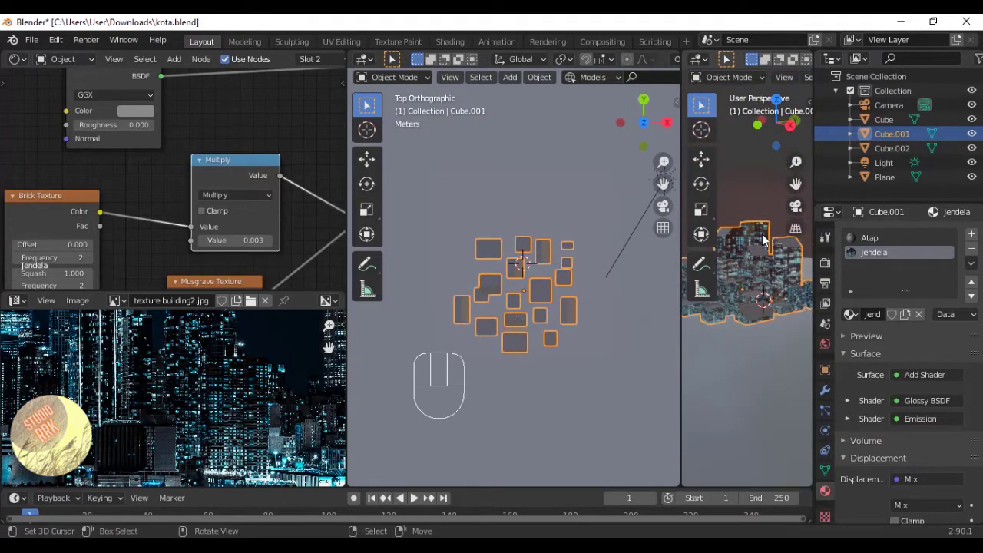
key("KP_0")
key("ctrl+s")
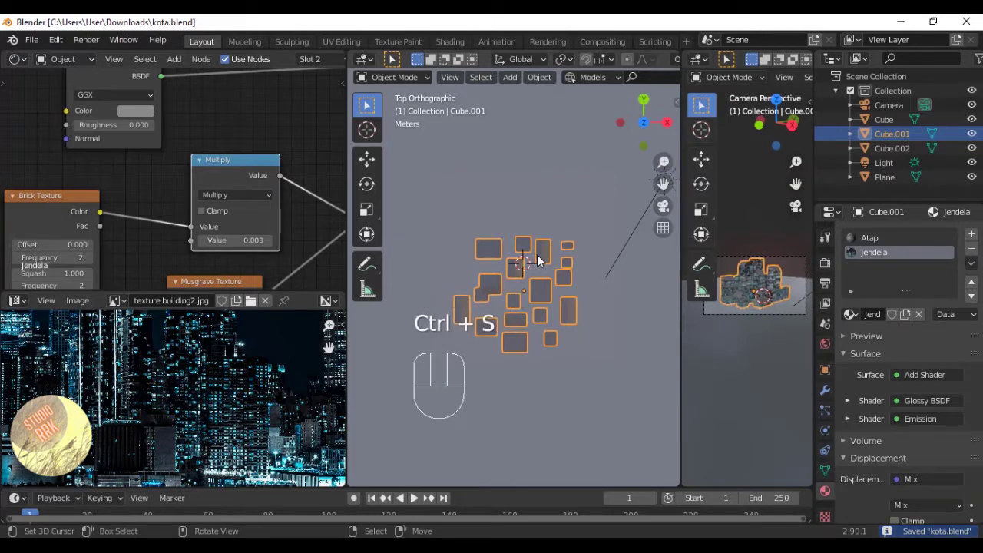
Duplicate the building cluster, place the copy behind the original on the +Y side, and rotate it to a diagonal angle.
key("shift+d")
left_click(507, 116)
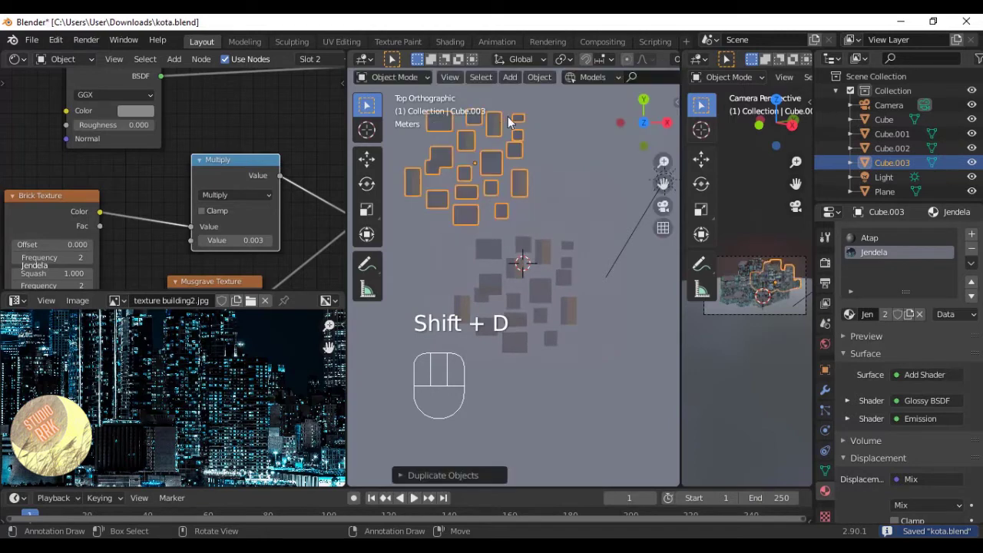
key("r")
left_click(579, 176)
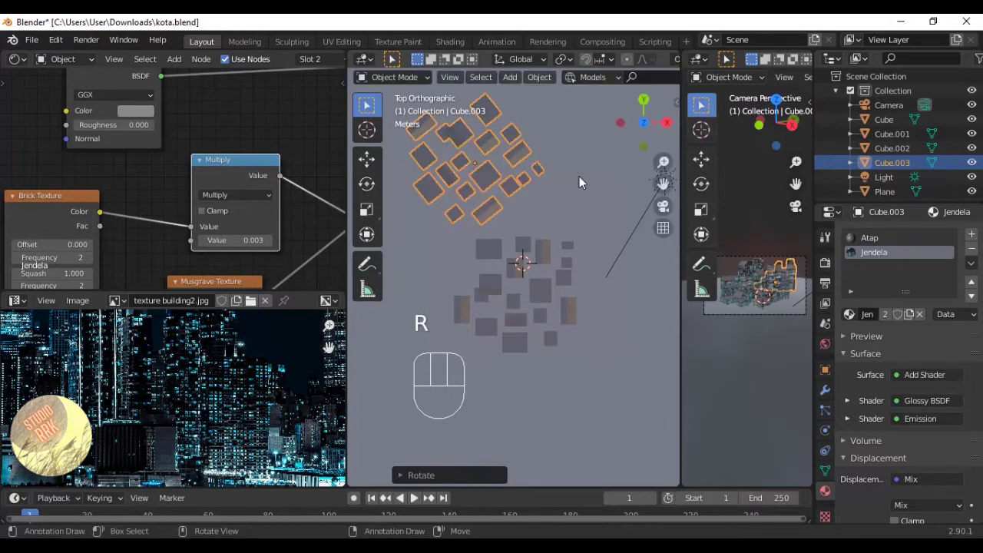
key("g")
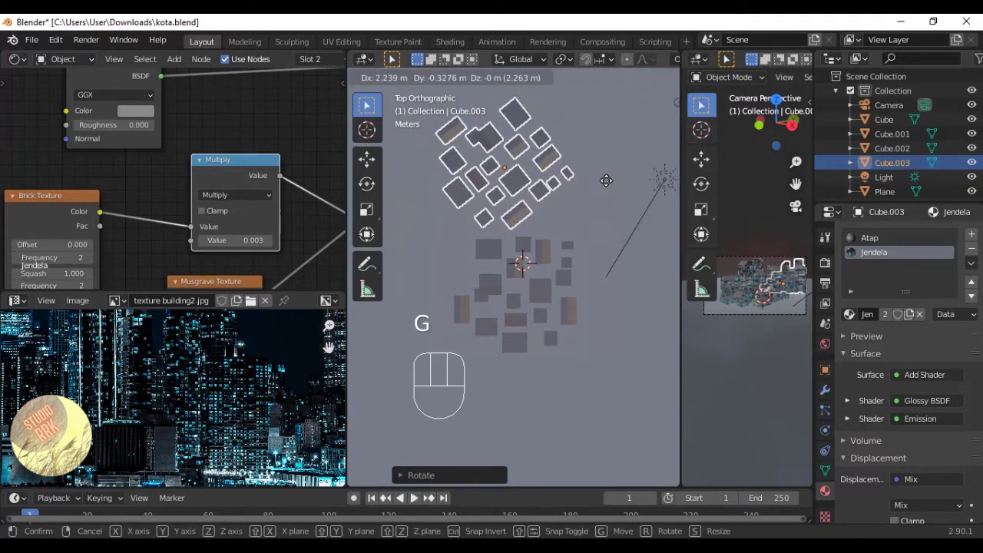
left_click(606, 184)
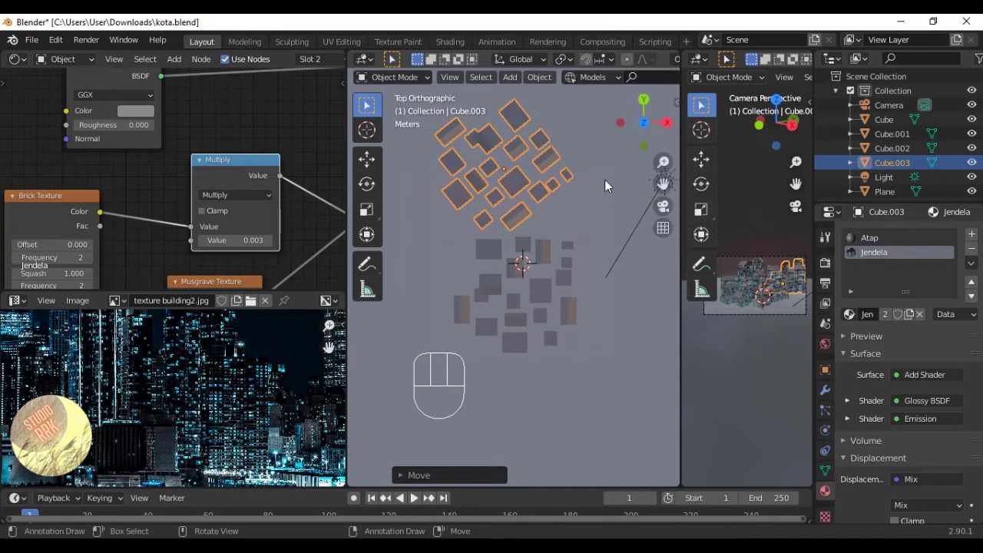
Duplicate the rotated cluster to the original's -X side, adjust its scale, deselect everything and show the camera view in the main viewport.
key("shift+d")
left_click(503, 285)
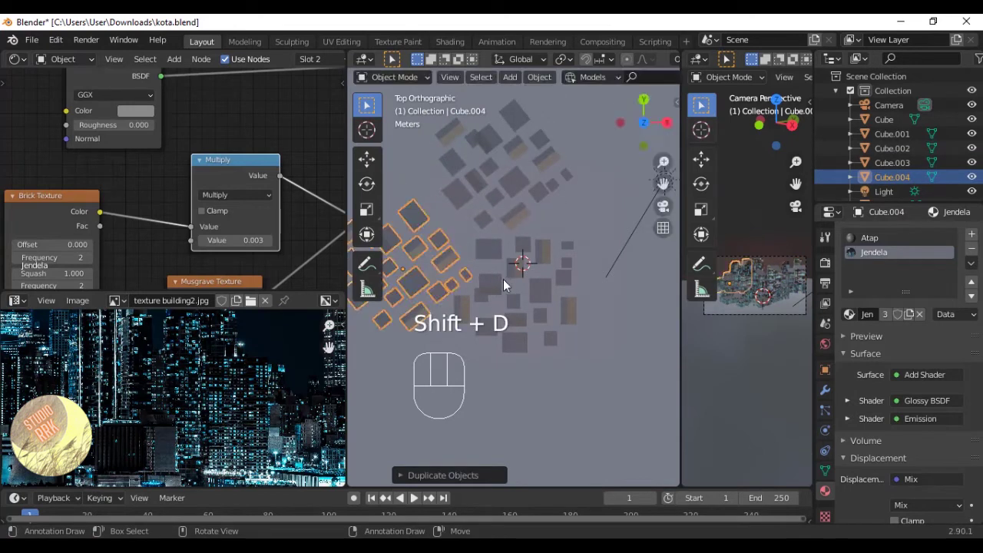
key("s")
left_click(512, 277)
key("a")
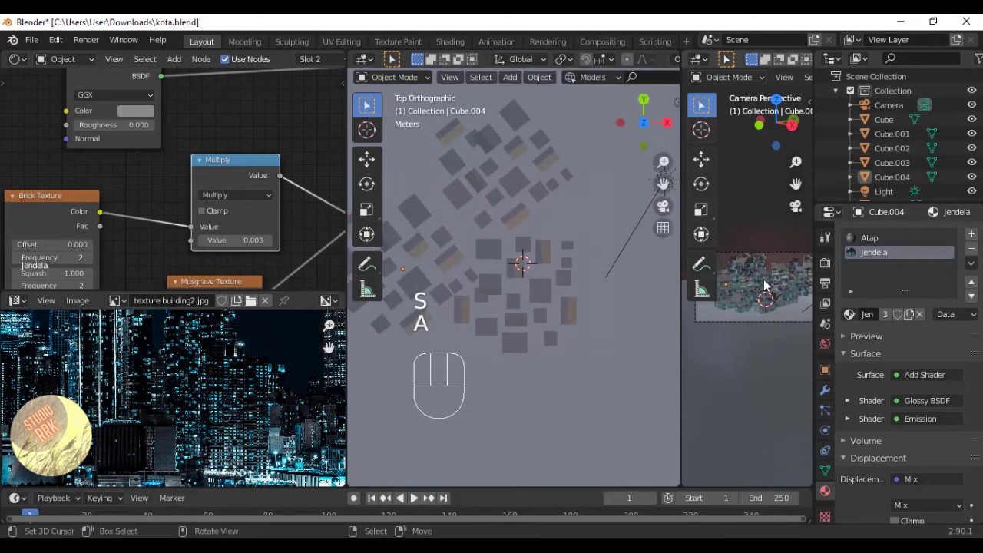
key("KP_0")
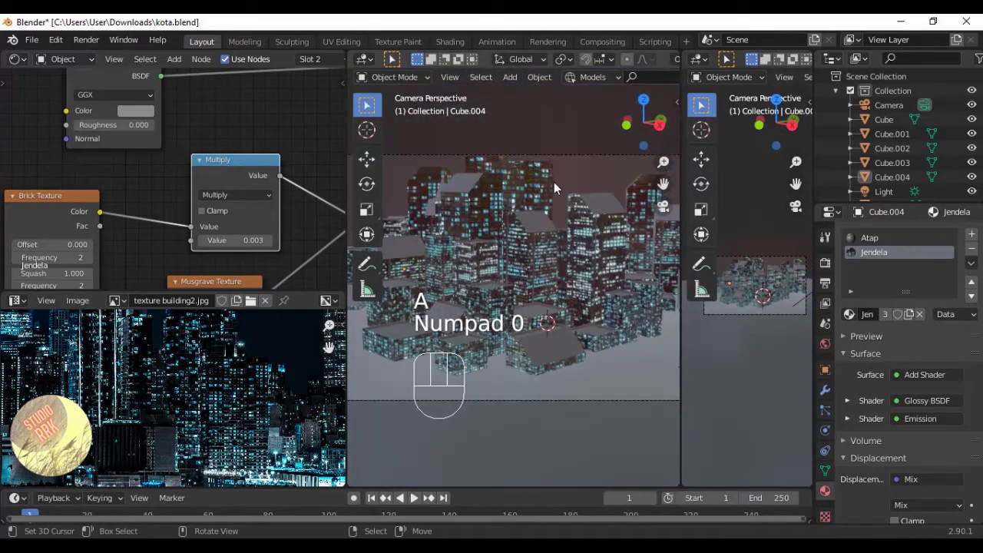
Rotate the diagonal building cluster behind the original around the global Z axis, deselect everything and save the file.
middle_click_drag(577, 176, 543, 170, "shift")
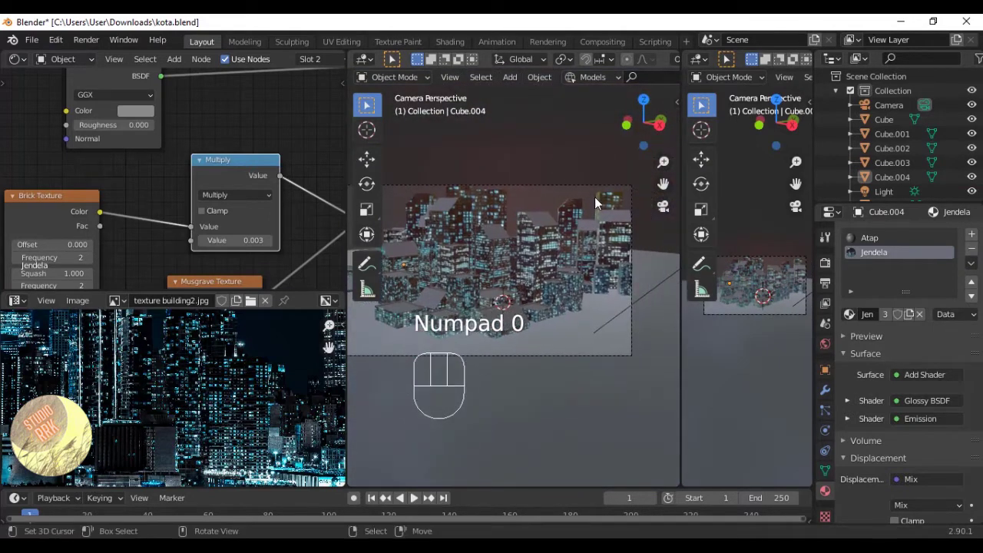
left_click(606, 203)
left_click(606, 203)
key("r")
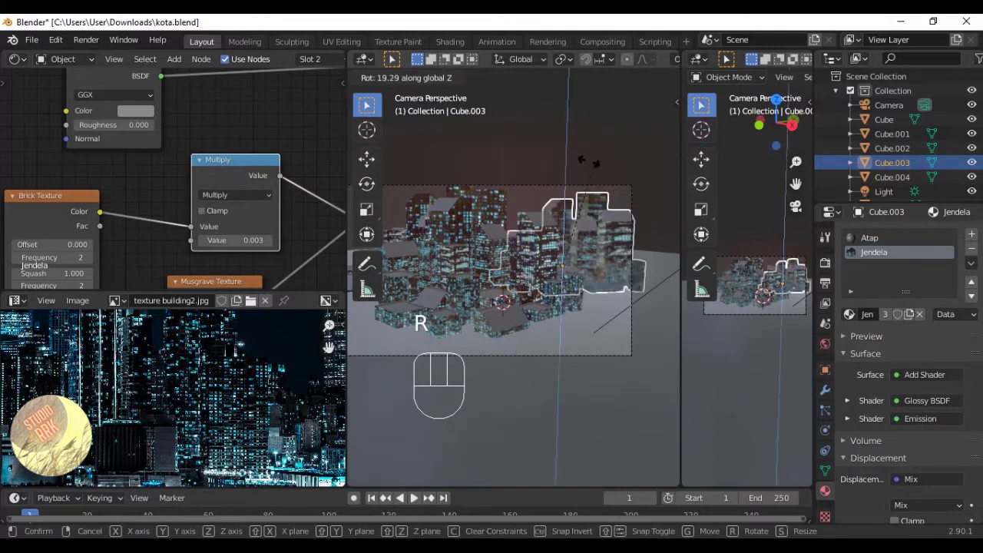
left_click(472, 161)
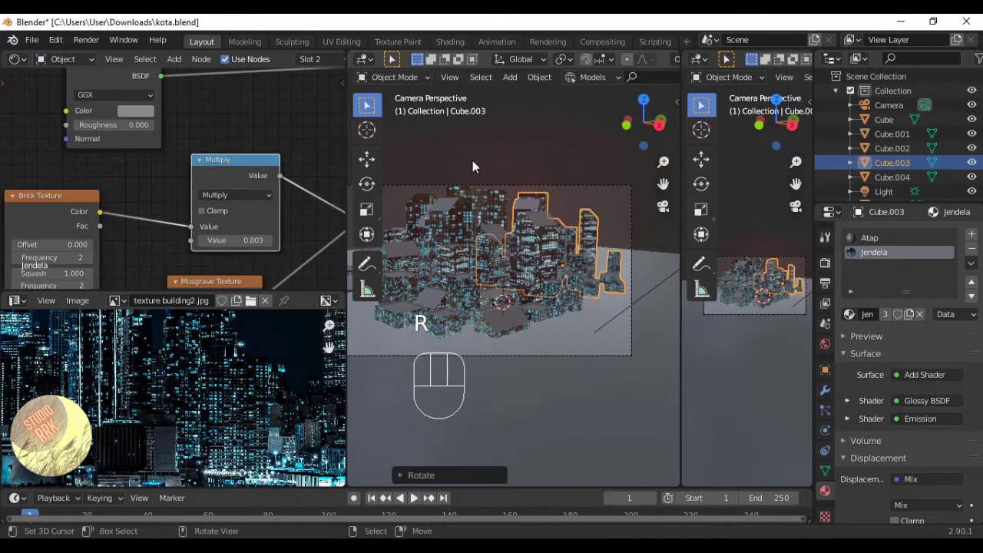
key("a")
key("ctrl+s")
Move the same rear cluster slightly toward +X and +Y in the top view.
middle_click_drag(611, 203, 625, 220, "shift")
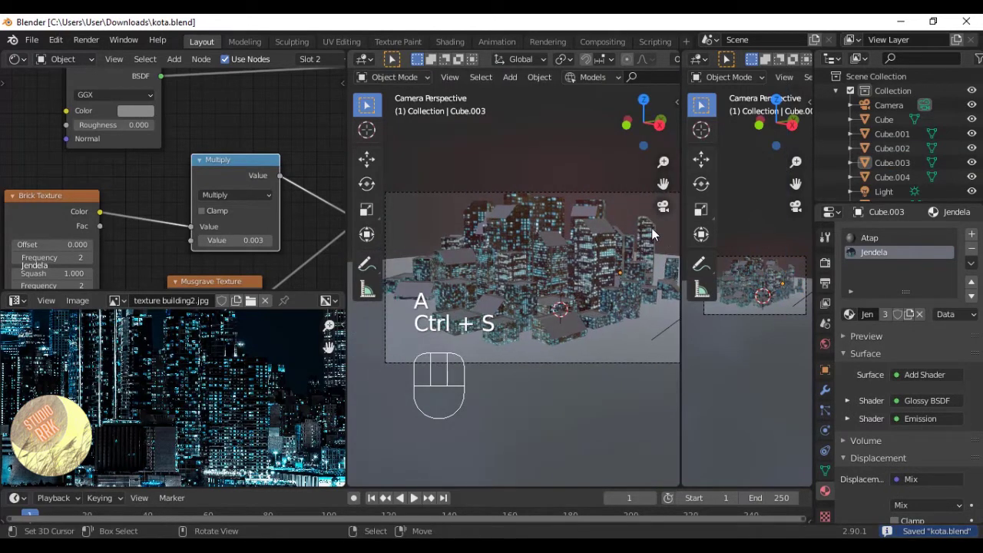
left_click(634, 232)
left_click(598, 222)
key("KP_7")
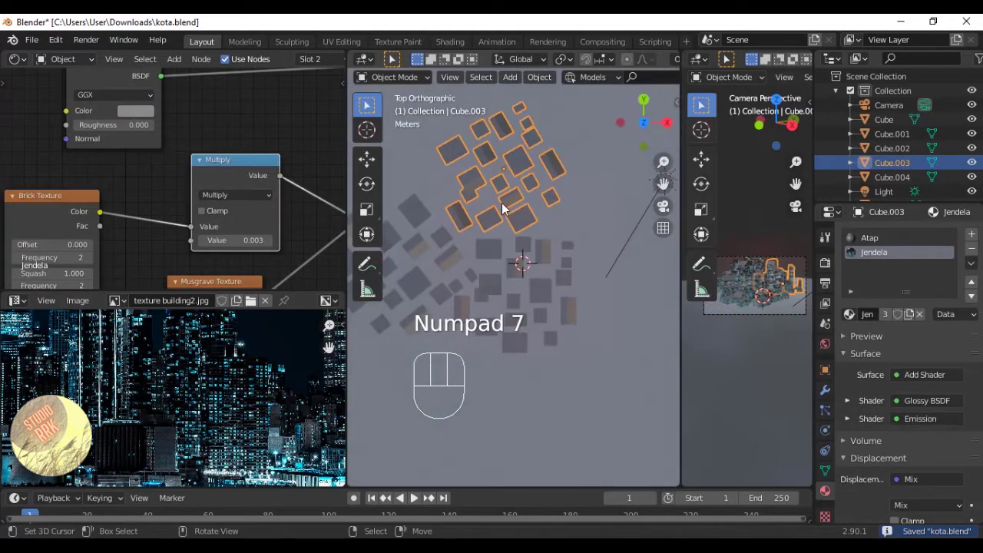
key("g")
left_click(586, 203)
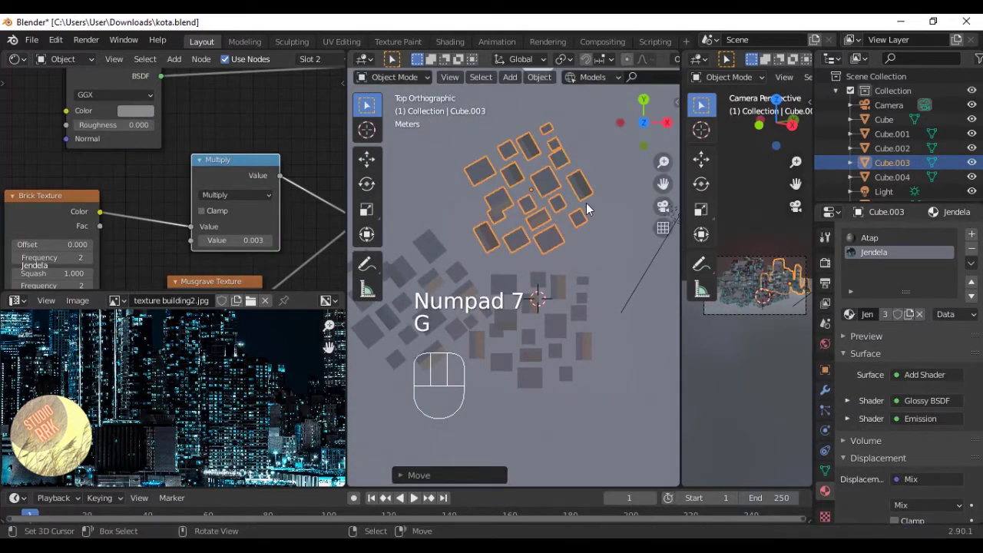
Move the -X side cluster about 2.6 m toward -X and 0.8 m toward -Y in top view, and return to the camera view.
right_click(436, 264)
key("g")
right_click(452, 266)
right_click(510, 266)
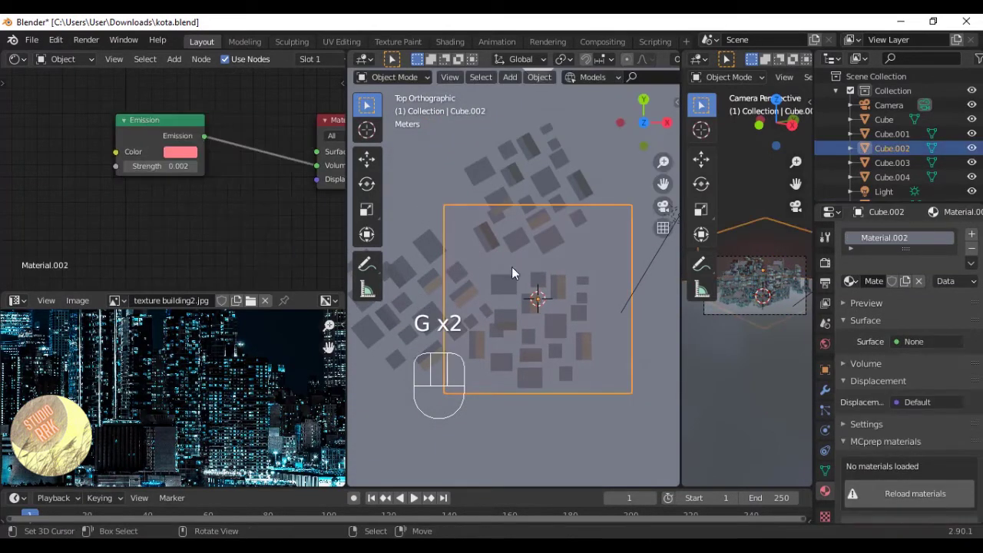
right_click(427, 268)
key("g")
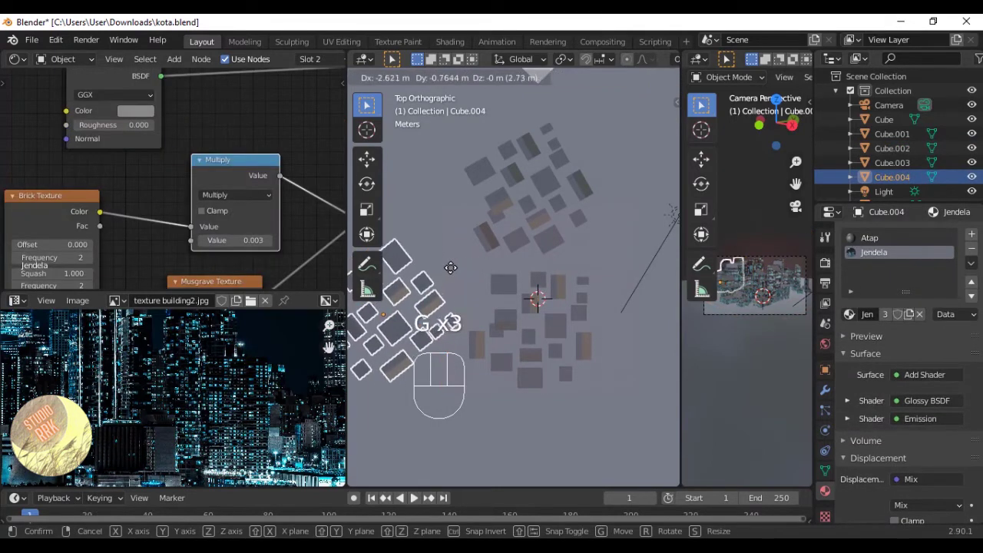
left_click(451, 267)
key("KP_0")
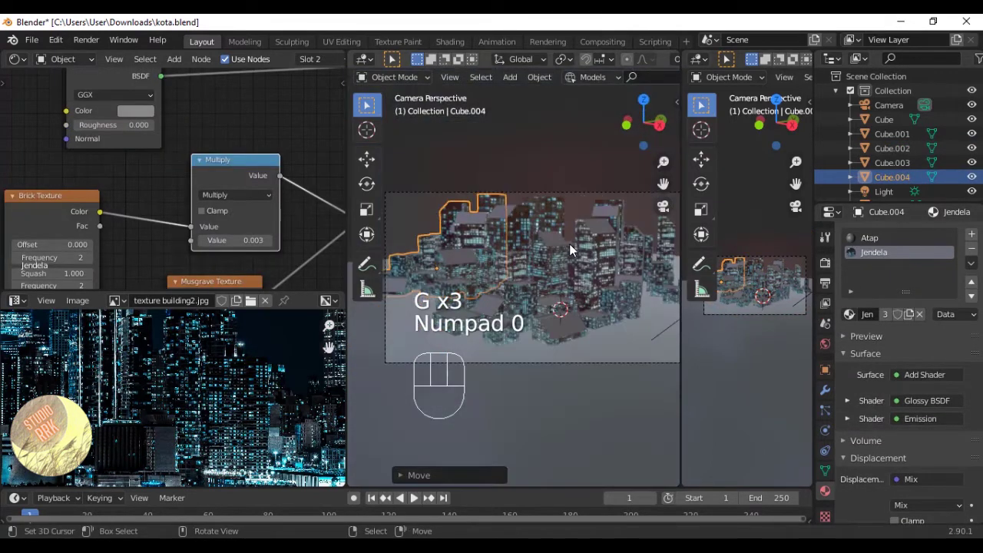
Join the two 3D viewports into a single one showing the camera view.
right_click(678, 229)
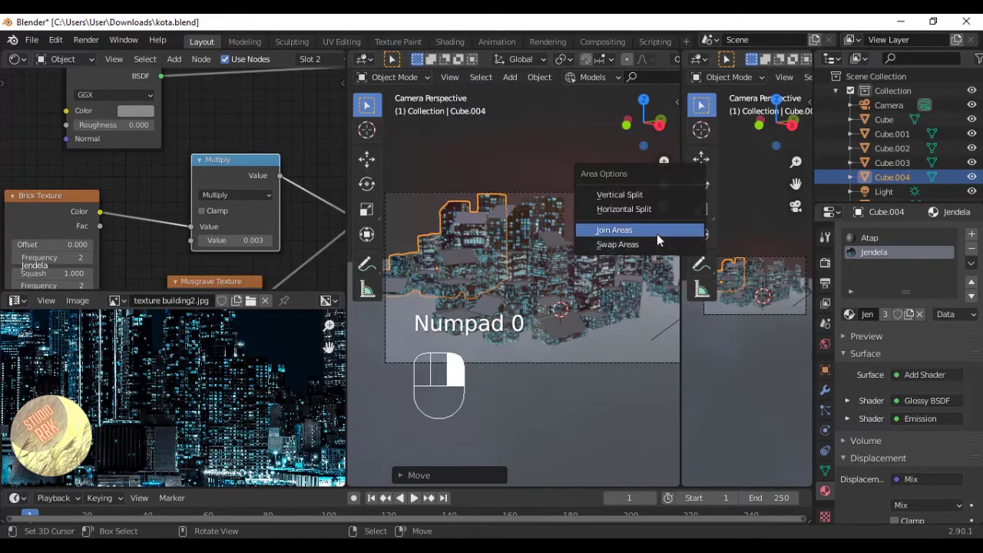
left_click(656, 234)
left_click(579, 230)
Delete the duplicated building cluster on the -X side and save the file.
scroll(655, 228, "up", 5)
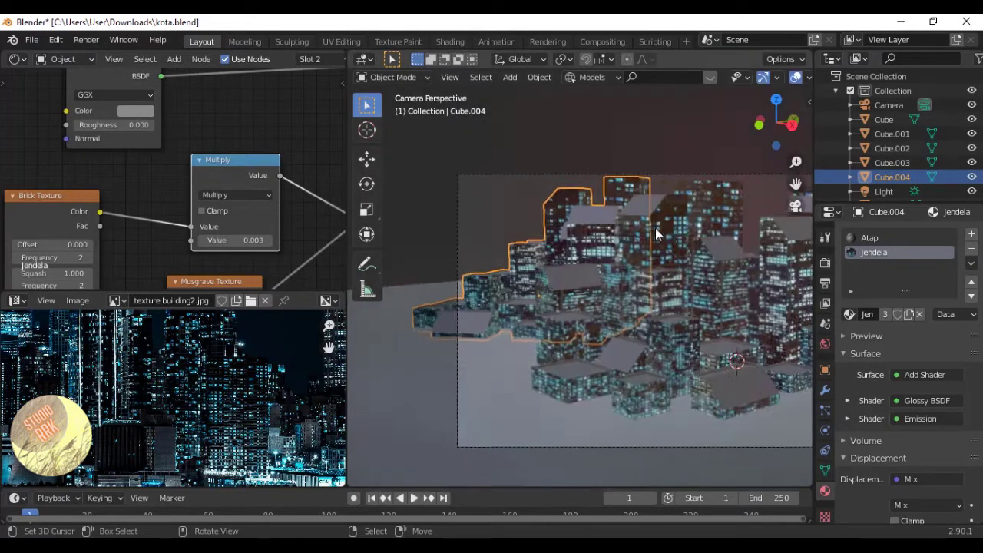
key("x")
left_click(659, 229)
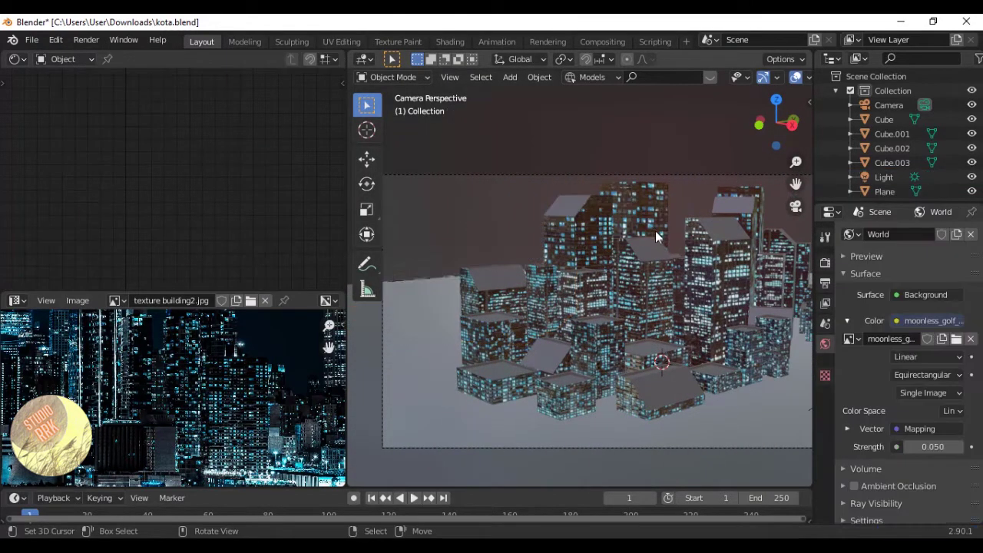
left_click(639, 265)
key("ctrl+s")
Move the original building cluster about 2.7 m toward -X along the global X axis.
left_click(656, 275)
key("g")
key("x")
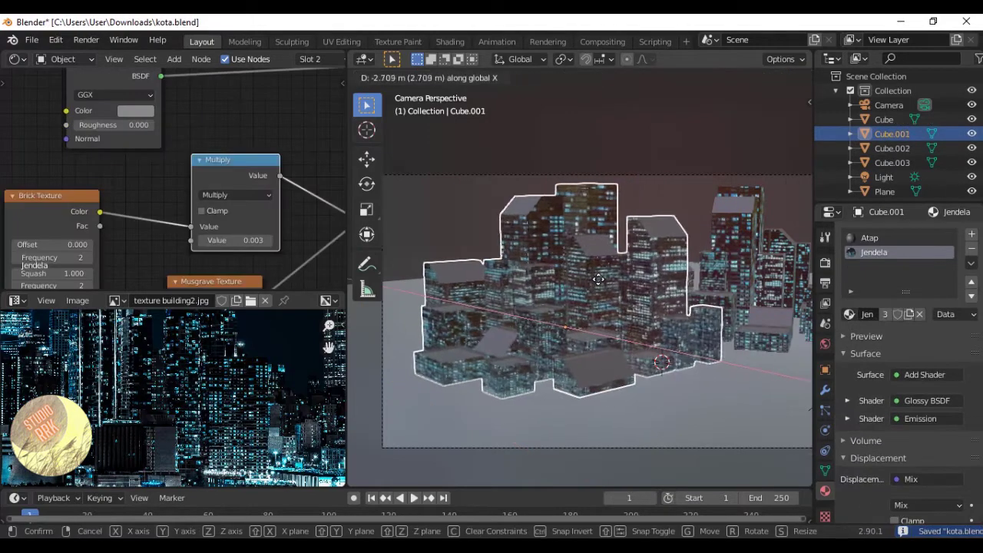
left_click(604, 276)
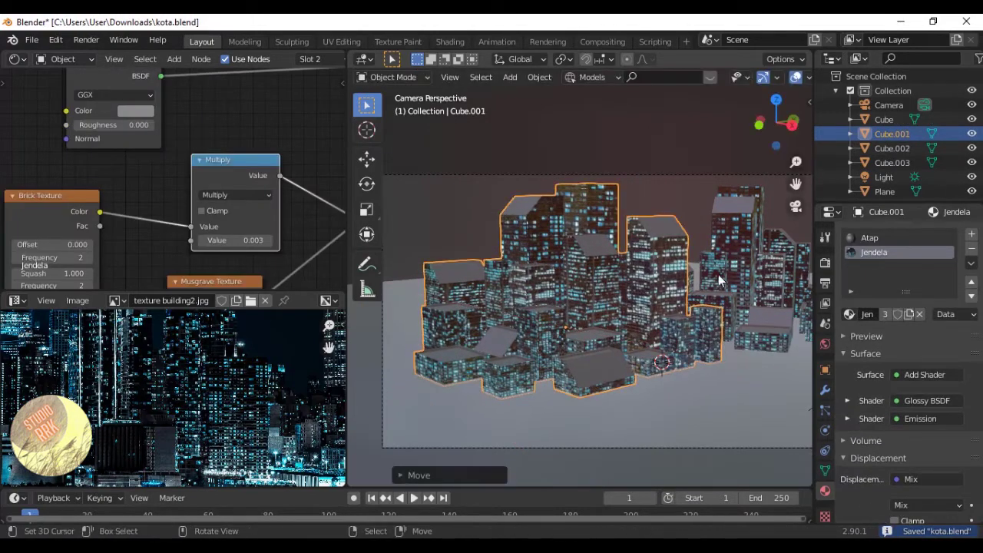
Select the glow volume cube surrounding the city and save the file.
left_click(756, 274)
key("g")
key("x")
left_click(741, 271)
scroll(740, 269, "down", 3)
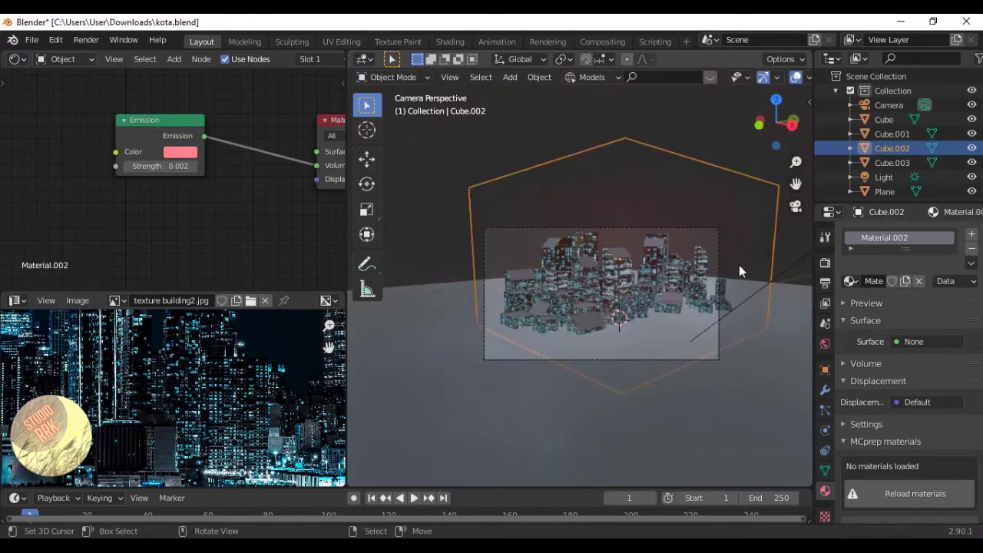
scroll(739, 265, "up", 1)
key("ctrl+s")
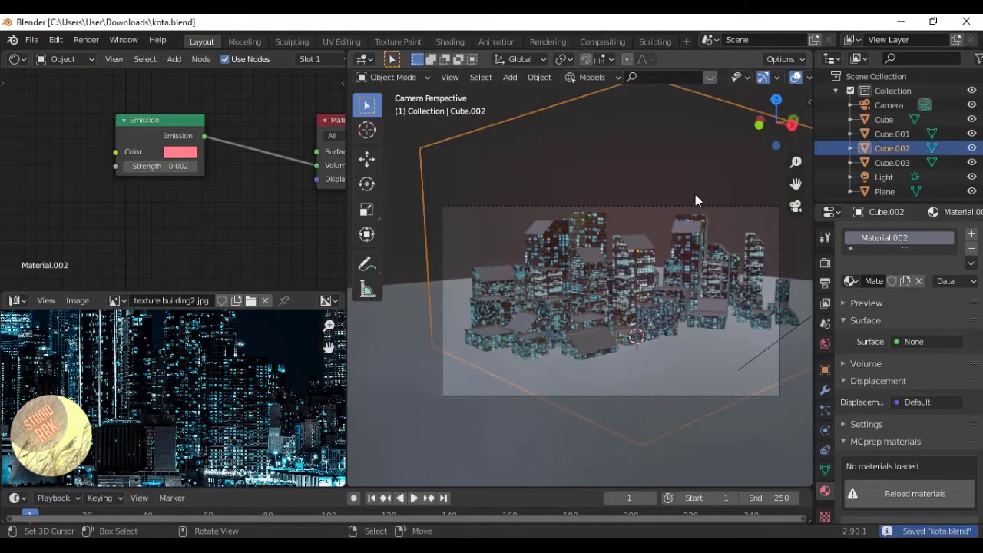
Set the volume Emission shader's Strength to 0.020.
middle_click_drag(695, 201, 690, 259)
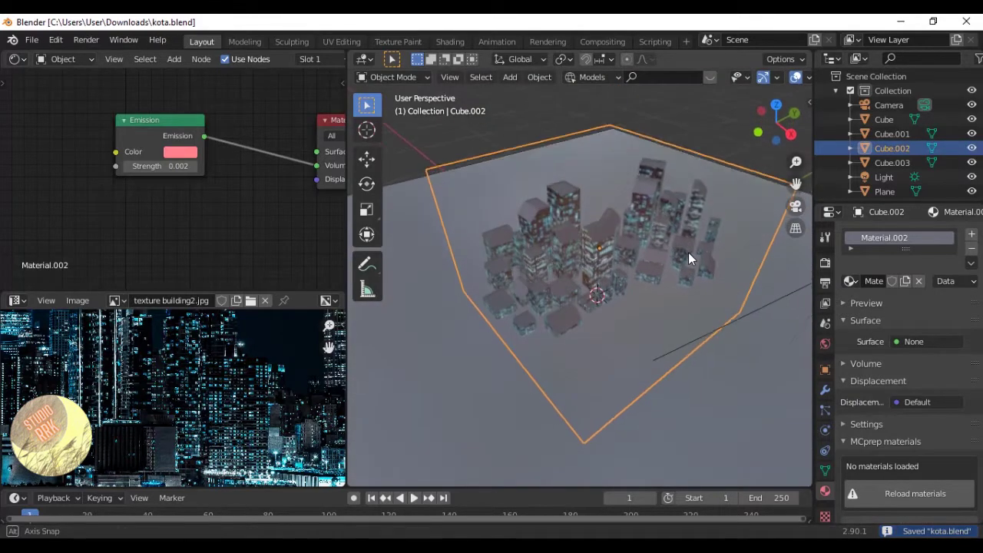
left_click(177, 167)
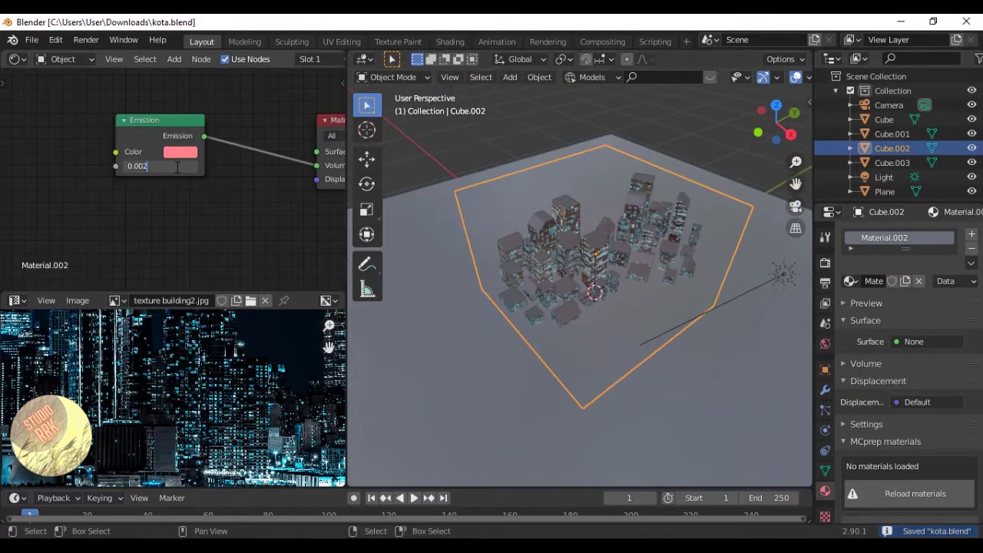
key("Return")
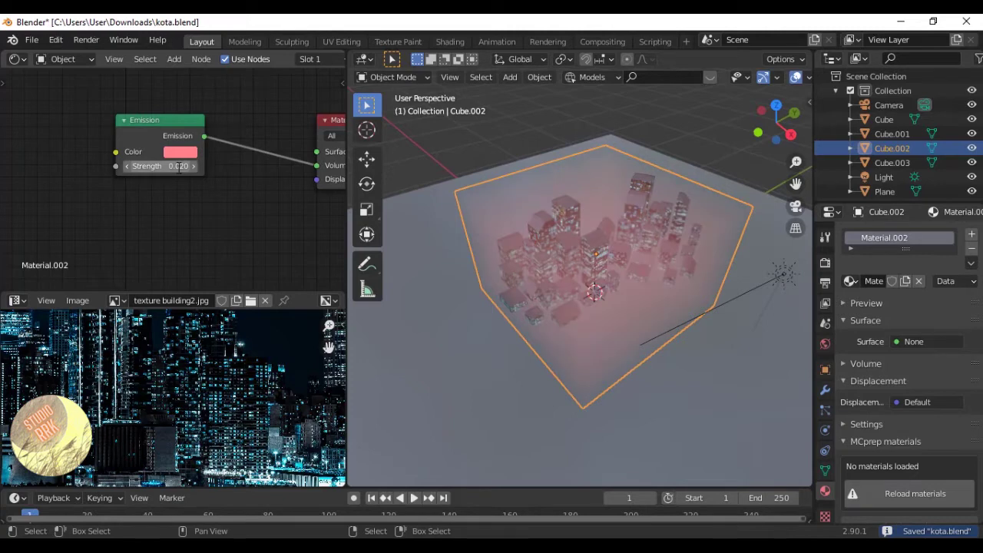
Change the volume Emission Color to a stronger red with saturation about 0.8, set its Strength to 0.005 and save the file.
left_click(183, 151)
left_click_drag(219, 259, 217, 251)
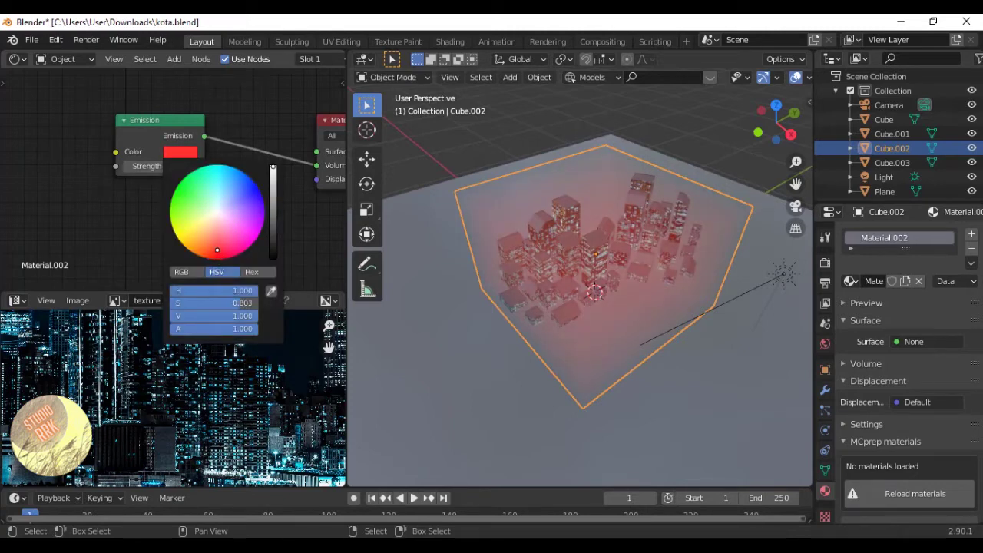
left_click(173, 166)
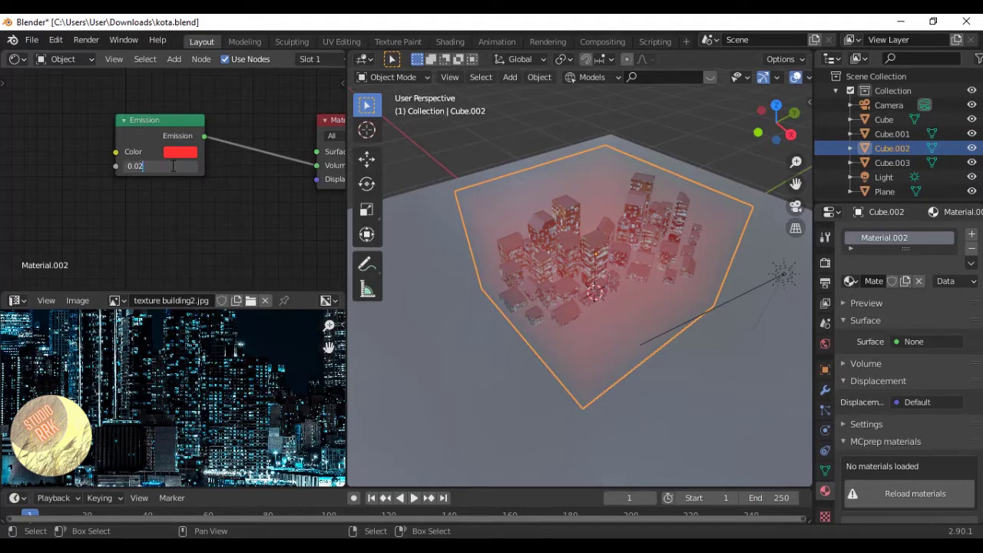
type("0.005")
key("Return")
key("ctrl+s")
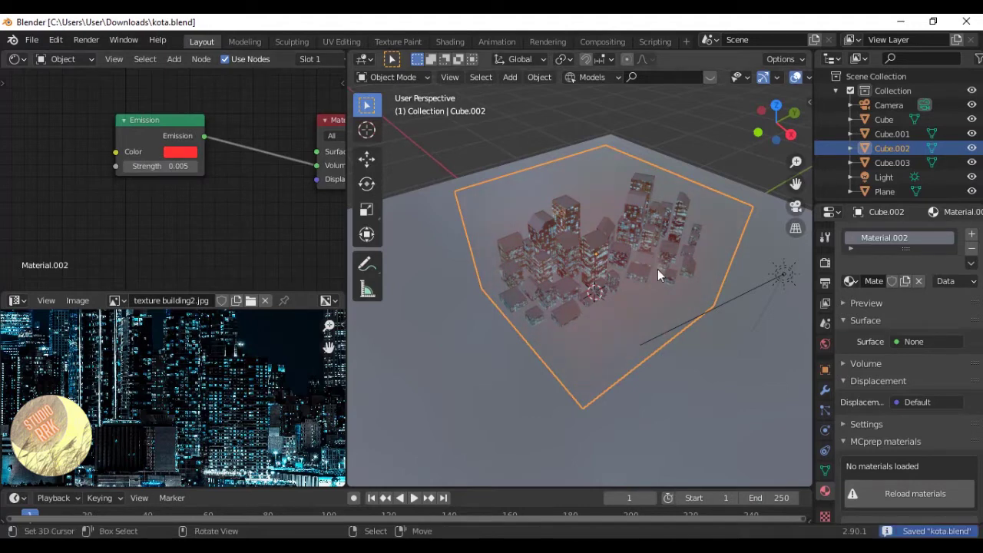
In Edit Mode on the rear cluster, select its whole front building, move it toward -Y in top view and save the file.
key("KP_0")
left_click(705, 256)
scroll(716, 262, "up", 1)
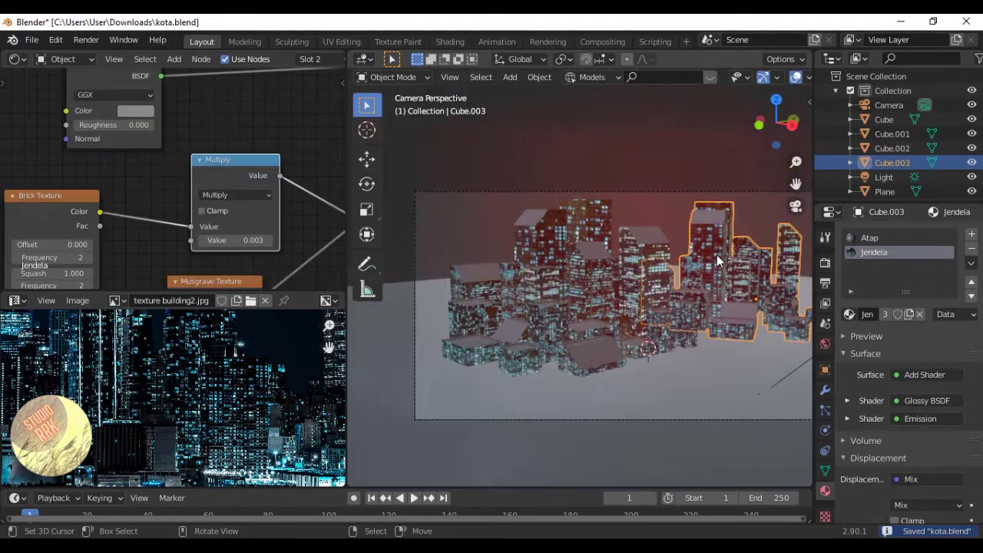
middle_click_drag(723, 263, 729, 293)
key("KP_7")
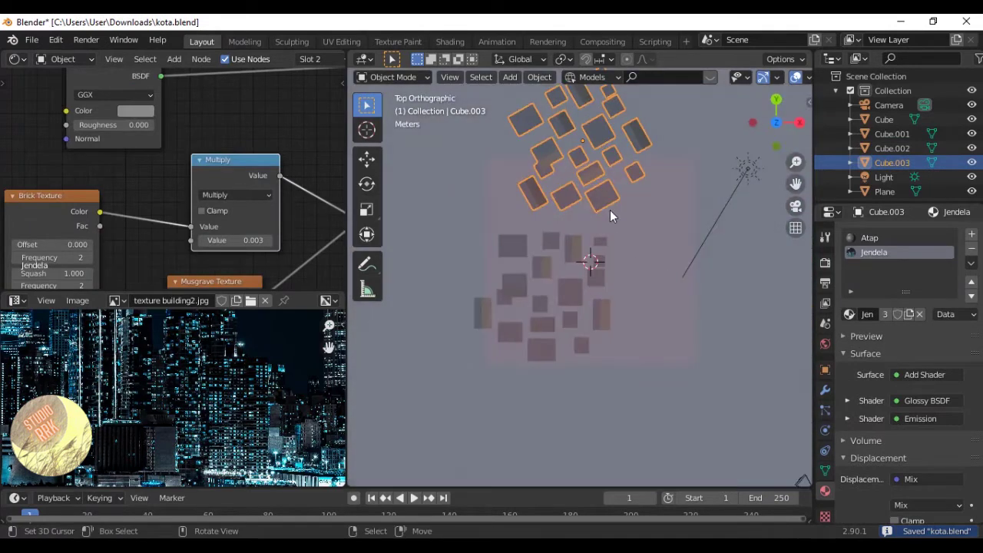
key("Tab")
scroll(597, 233, "up", 2)
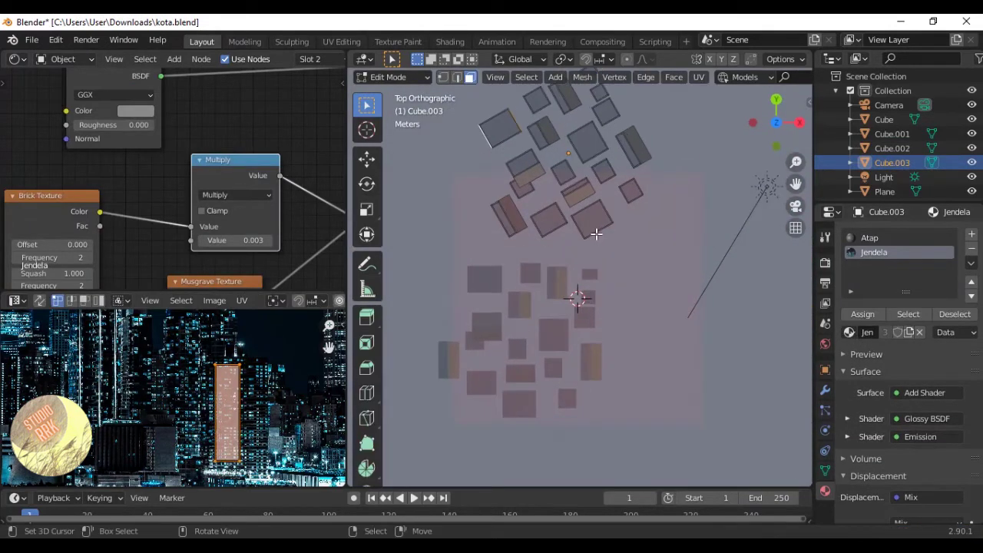
left_click(600, 218)
key("ctrl+l")
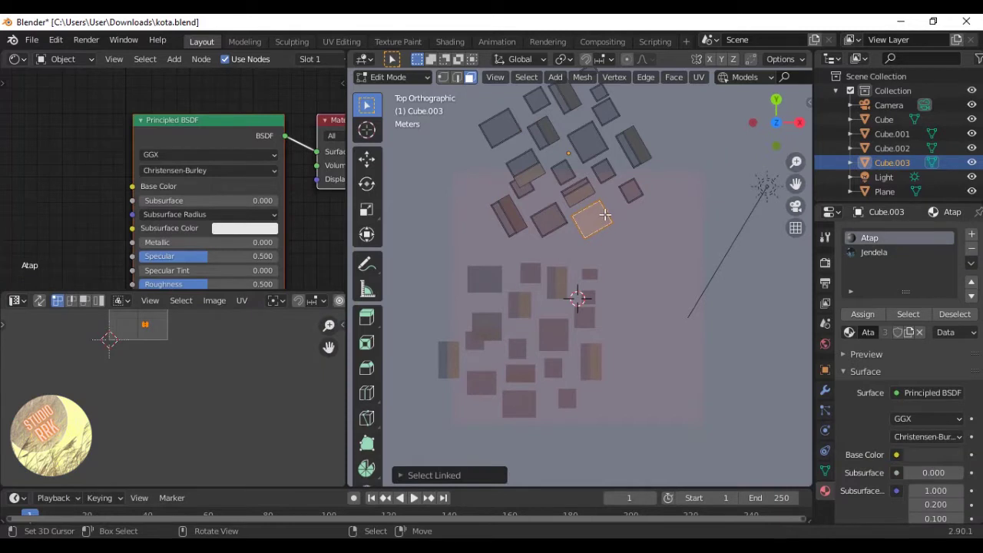
key("g")
left_click(605, 237)
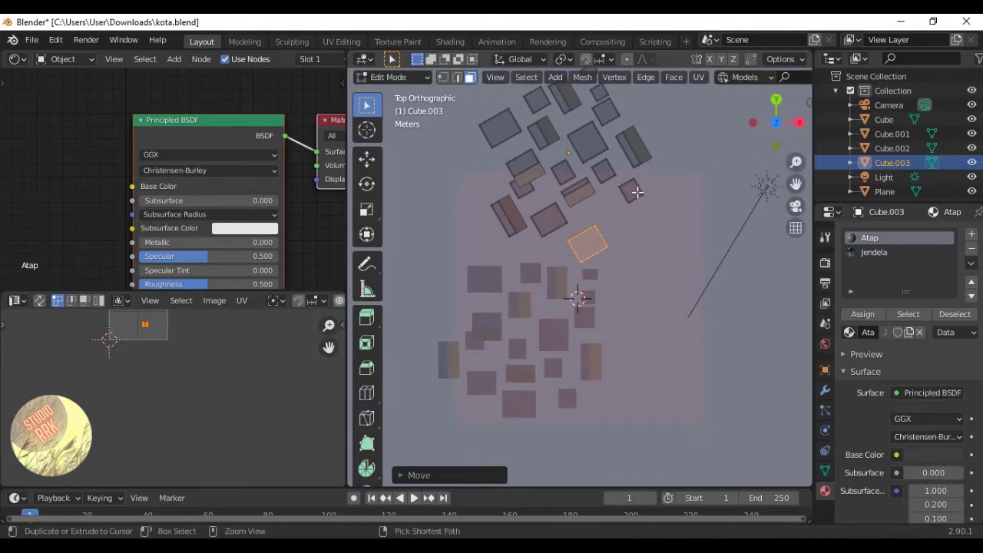
key("ctrl+s")
Move two small buildings on the rear cluster's +X side toward -Y, placing them beside the relocated front building.
key("ctrl+l")
key("g")
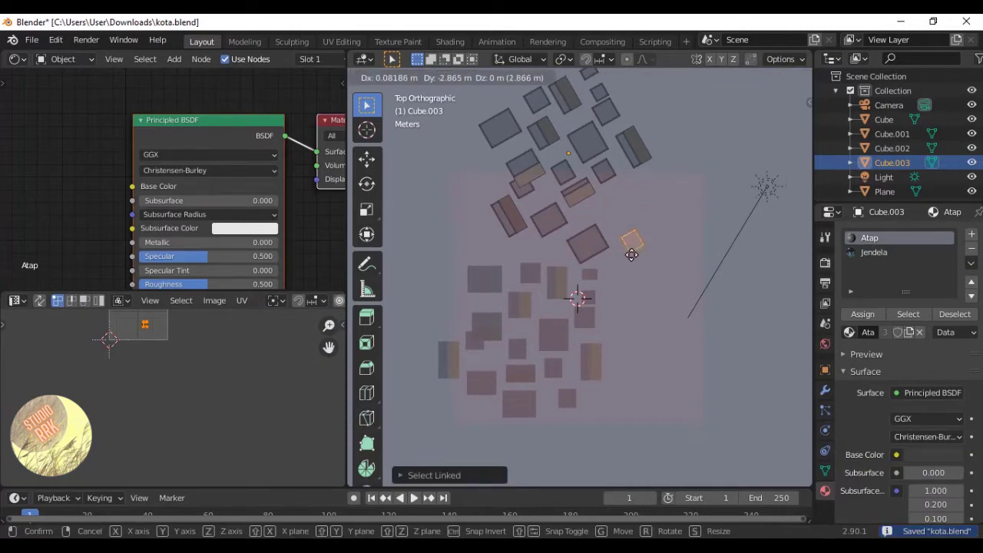
left_click(641, 259)
left_click(611, 167)
key("ctrl+l")
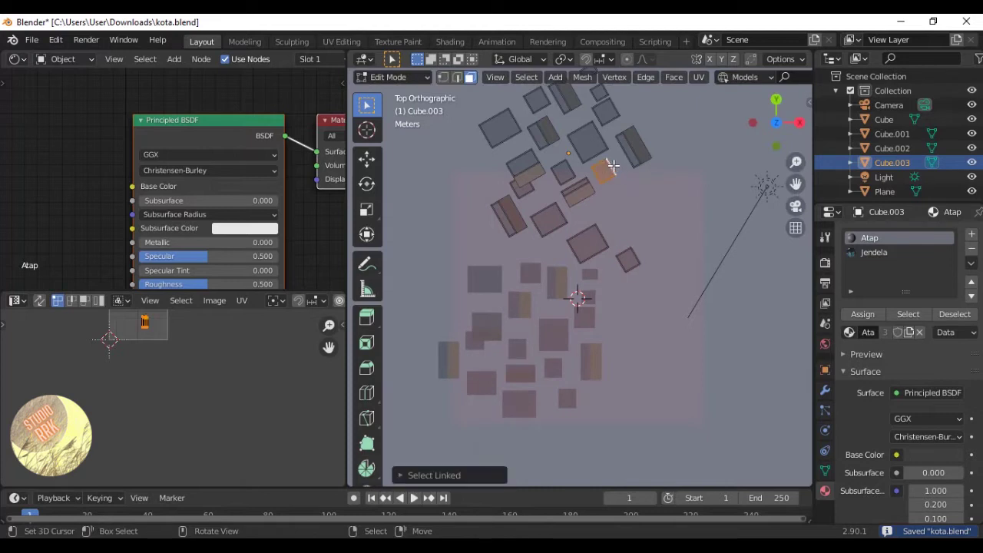
key("g")
left_click(626, 221)
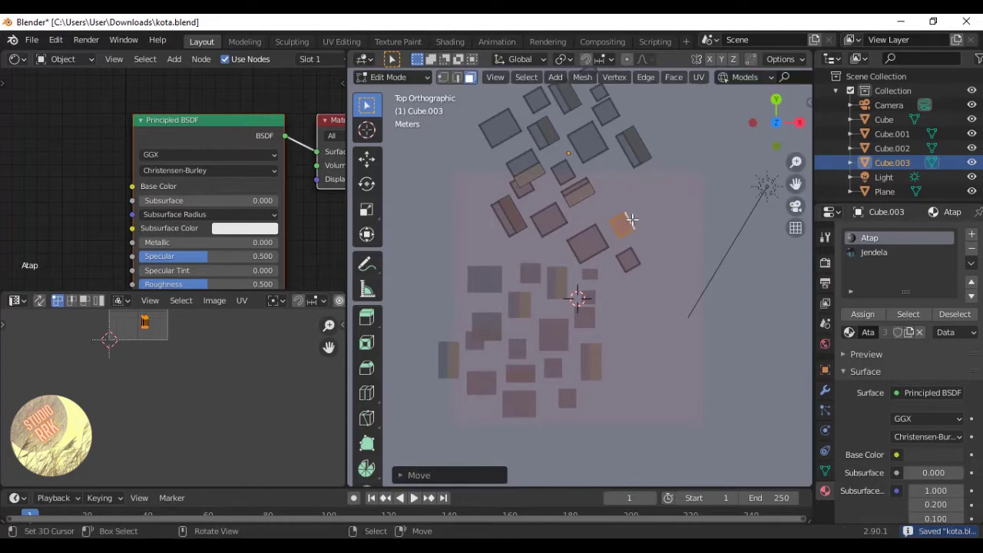
Rotate the slanted-roof building in the middle of the rear cluster, shift it toward +X and save the file.
left_click(595, 188)
key("ctrl+l")
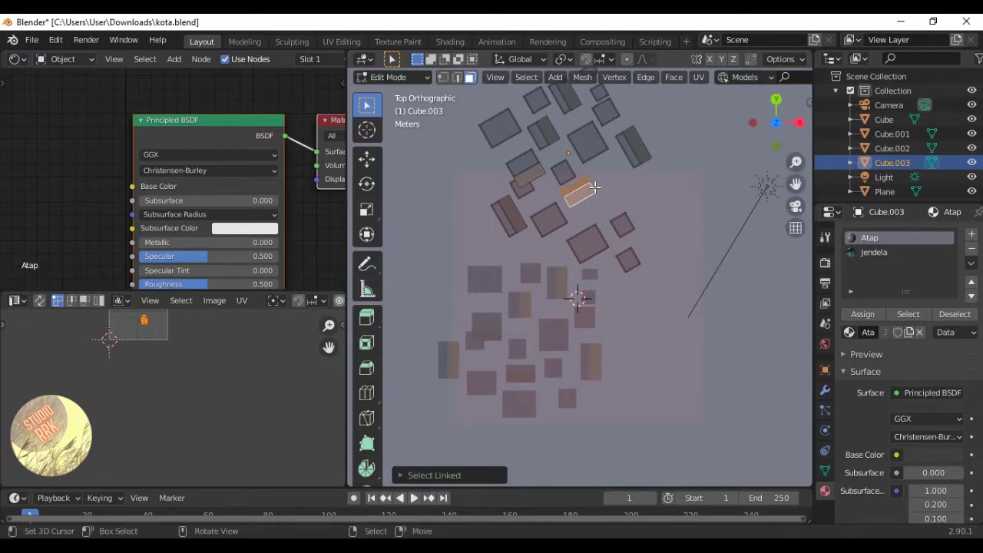
key("r")
left_click(630, 164)
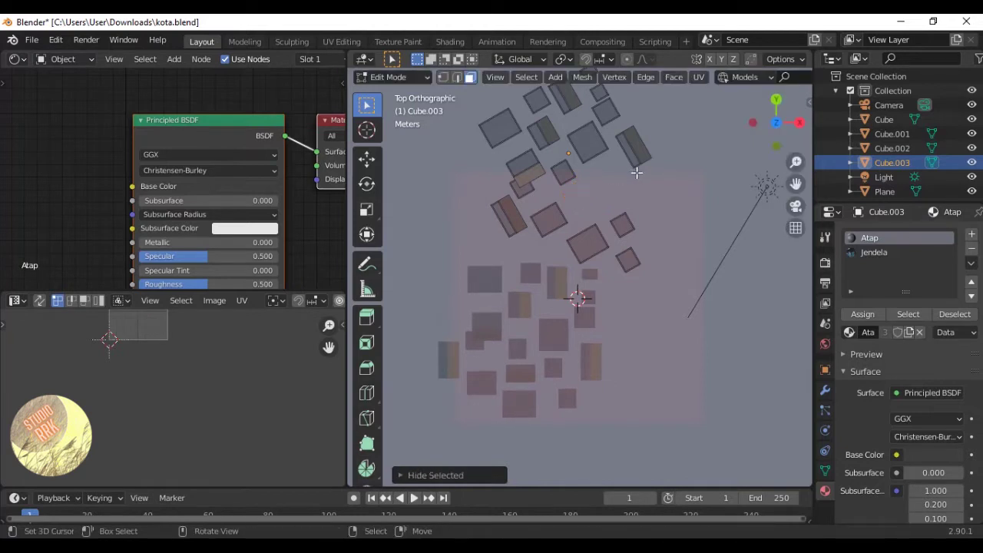
key("g")
left_click(657, 181)
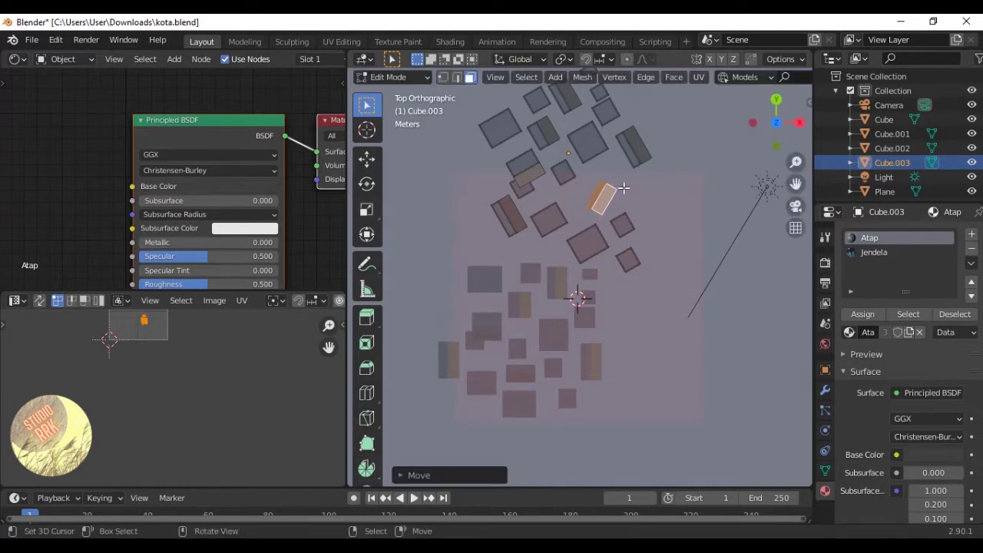
key("ctrl+s")
Select the rectangular building on the rear cluster's front side, move it slightly toward -Y and rotate it nearly parallel to the X axis.
key("alt+a")
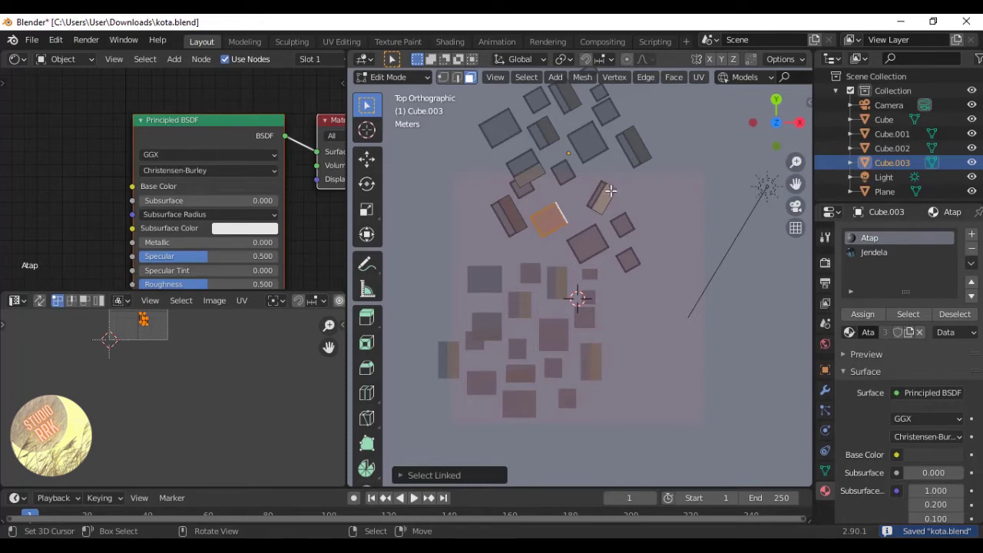
key("g")
left_click(603, 211)
key("r")
left_click(624, 234)
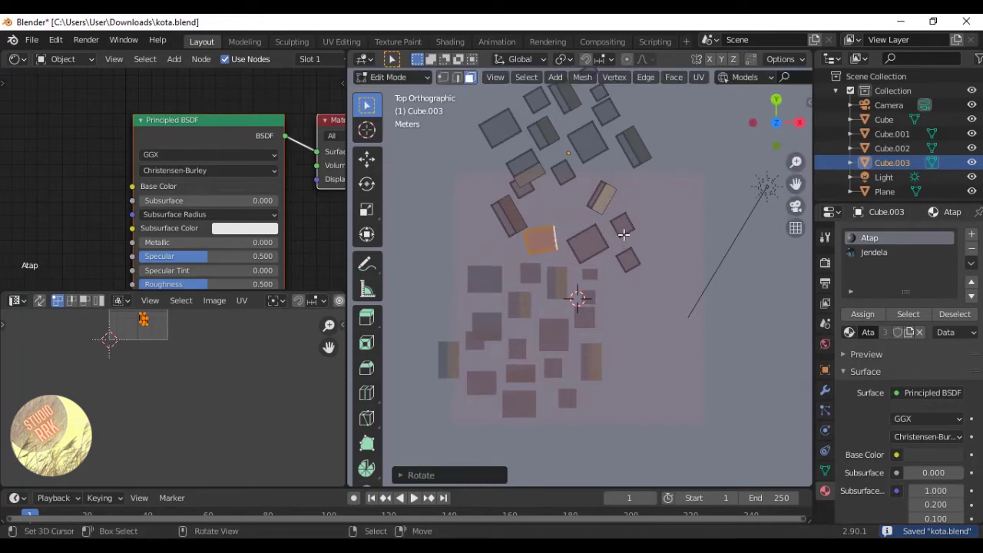
Move the slanted-roof building from the cluster's -X edge to its +X side, rotate it nearly parallel to the Y axis and save the file.
key("ctrl+s")
left_click(507, 216)
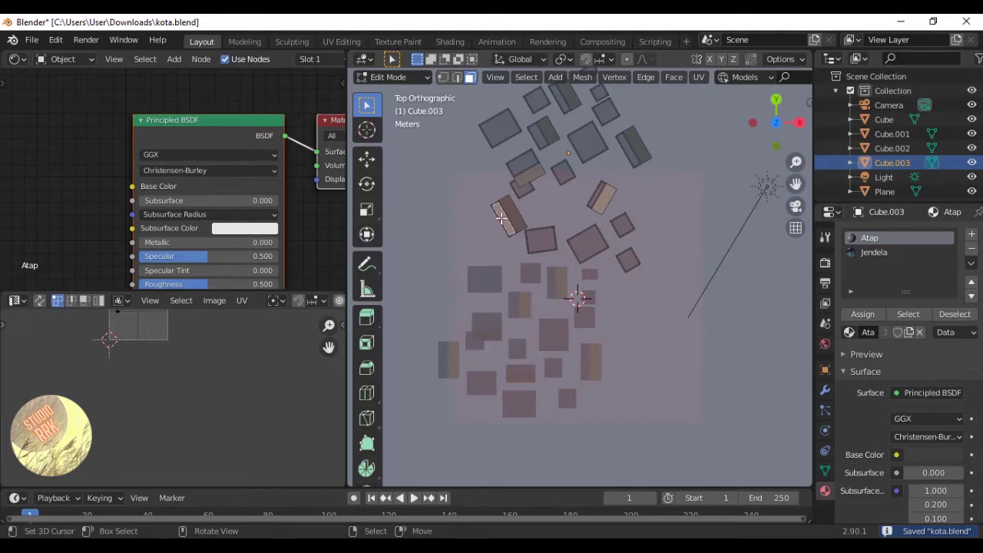
key("ctrl+l")
key("g")
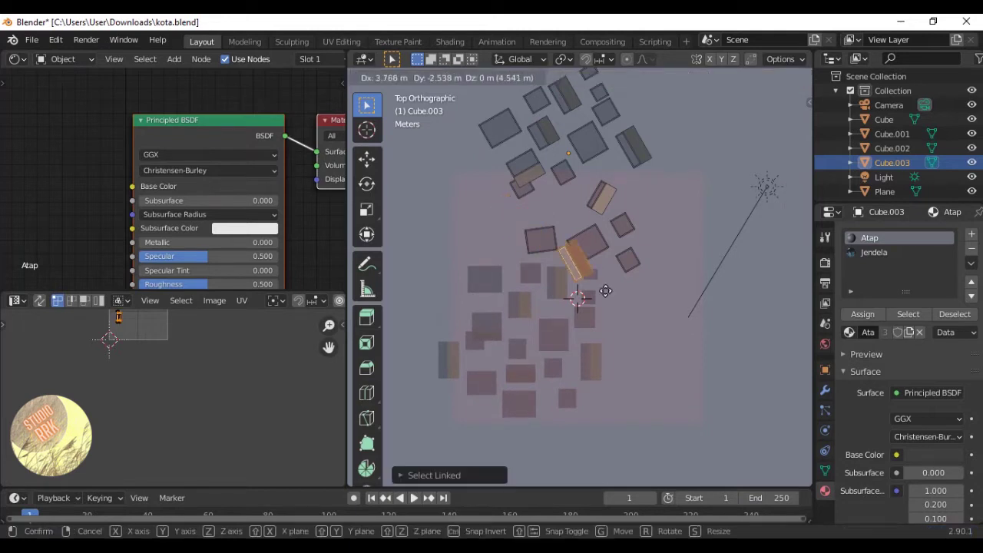
left_click(646, 294)
key("r")
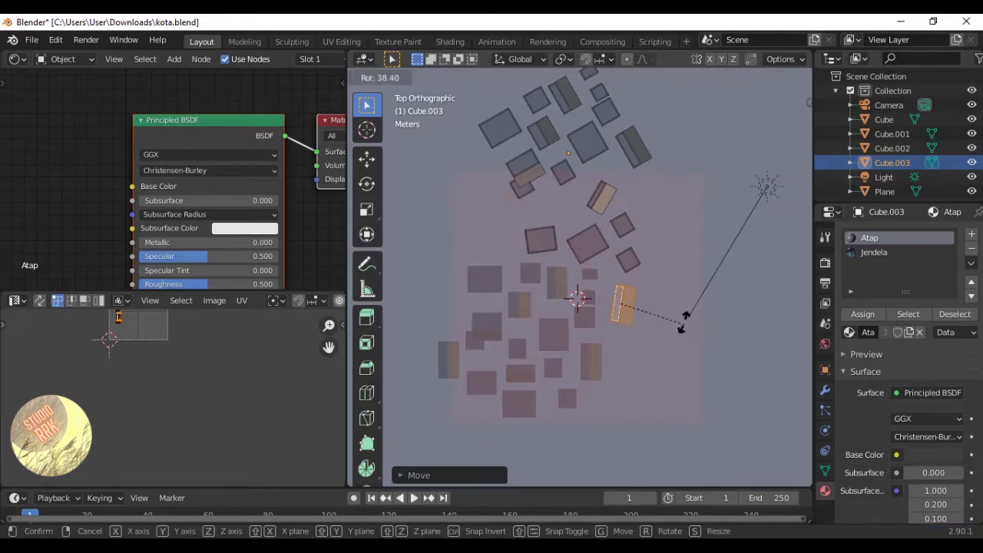
left_click(680, 292)
key("ctrl+s")
Select the whole slanted-roof building on the rear group's +X edge and move it toward -Y, in front of the relocated building.
left_click(647, 153)
key("ctrl+l")
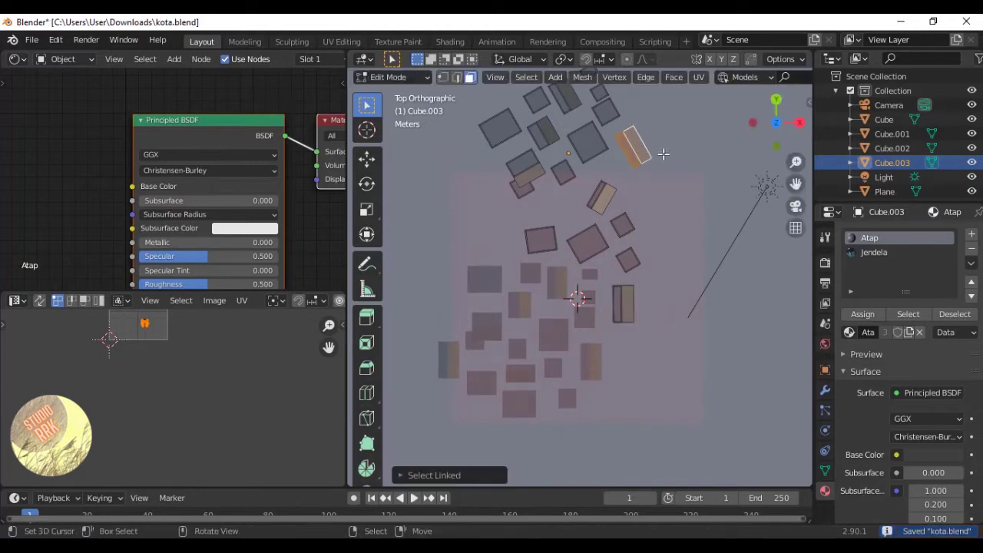
key("g")
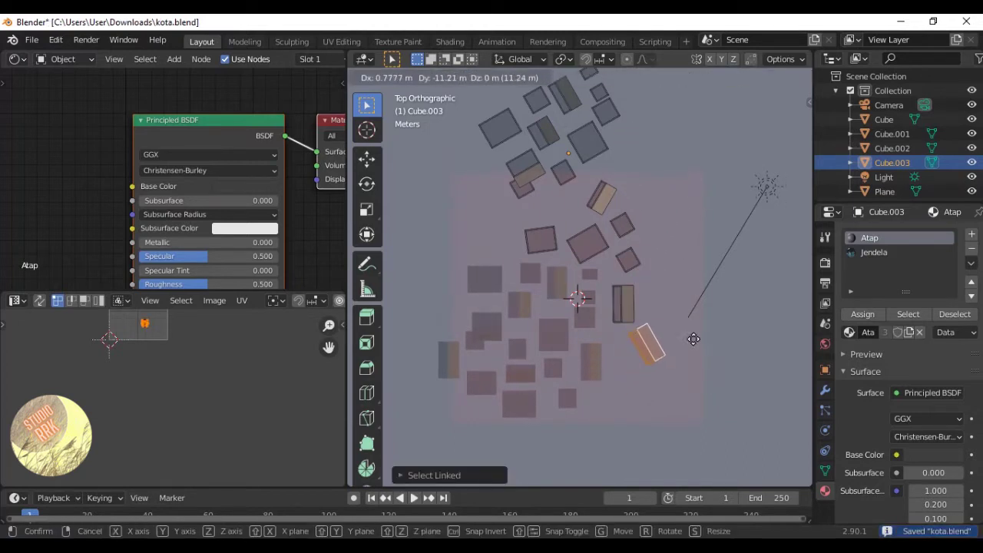
left_click(665, 358)
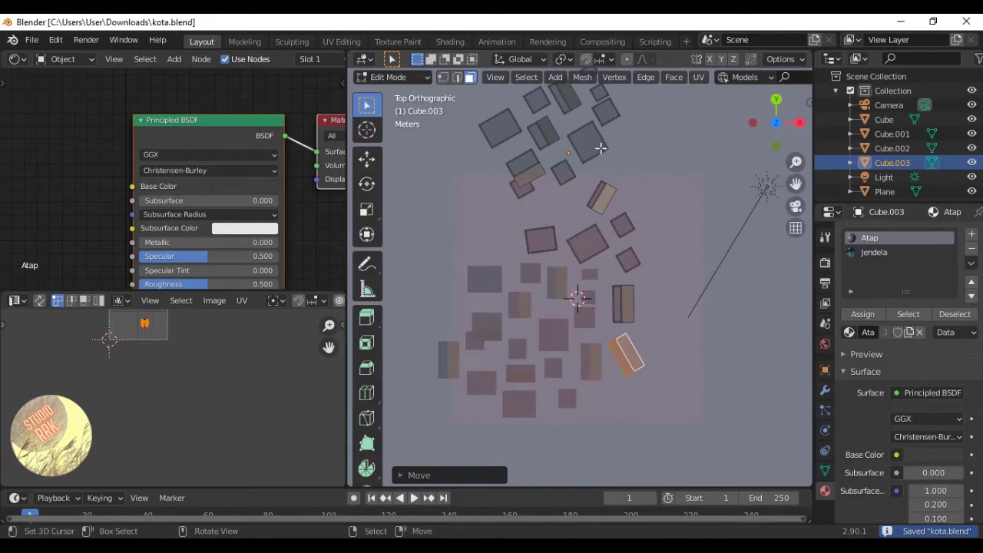
Move the large square building from the middle of the rear group to the cluster's outer +X side and save the file.
key("ctrl+z")
key("k")
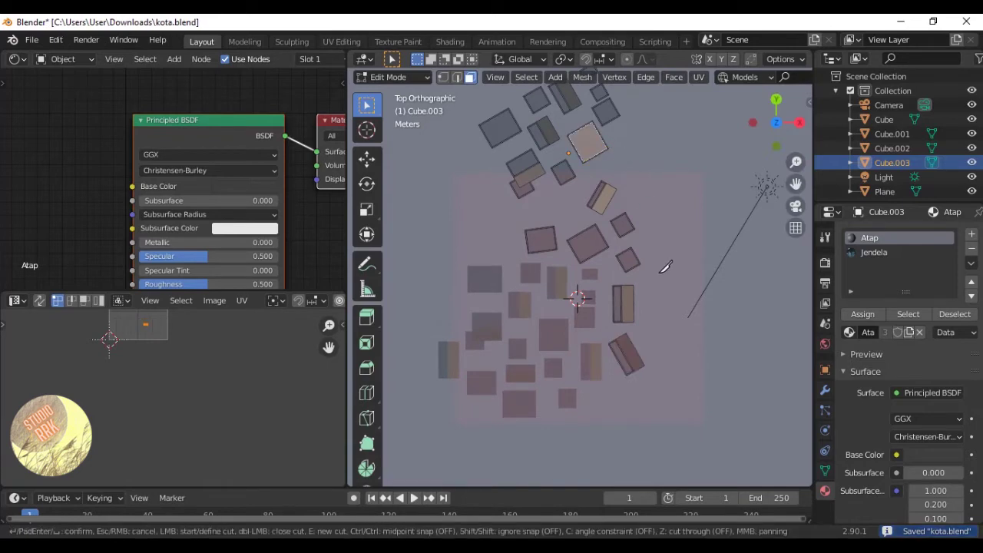
key("Escape")
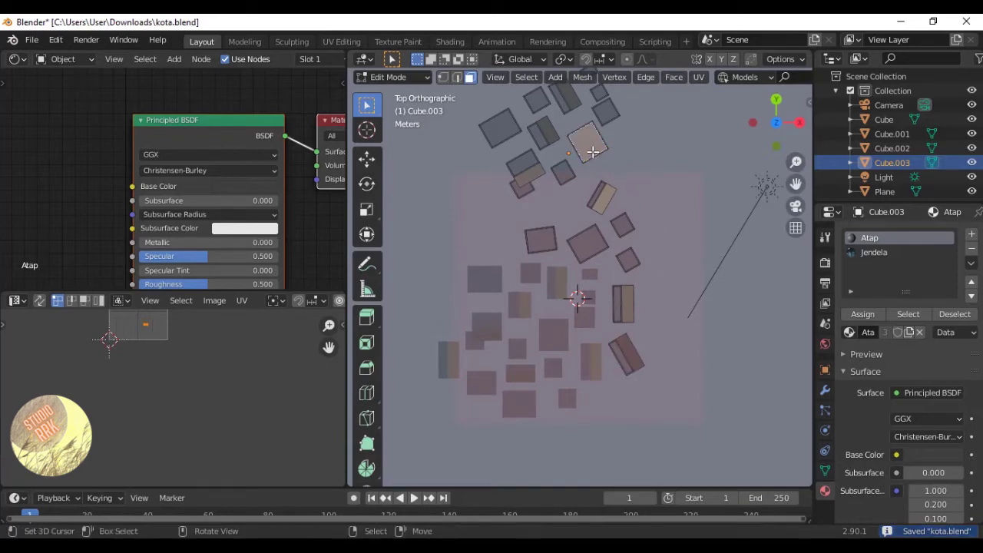
key("l")
key("g")
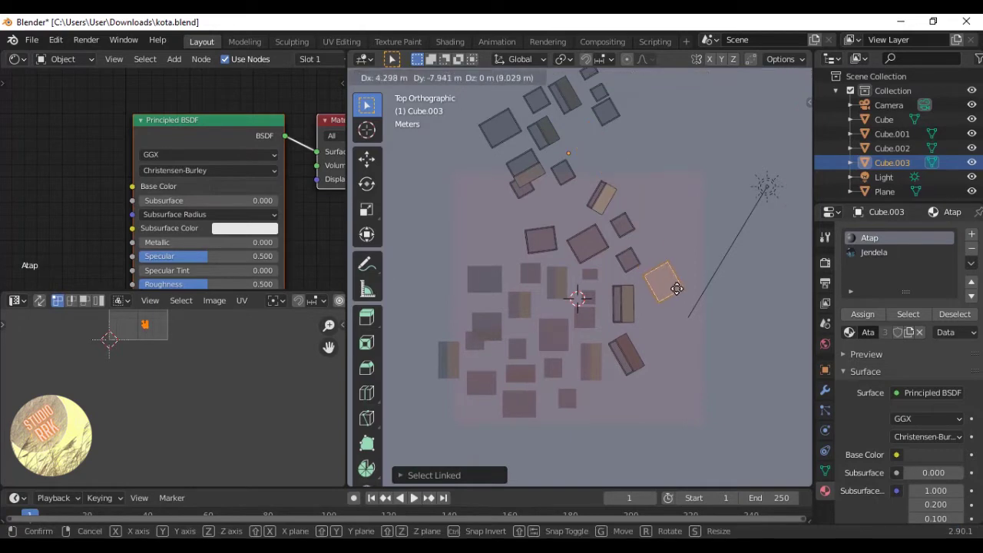
left_click(676, 289)
key("ctrl+s")
key("KP_0")
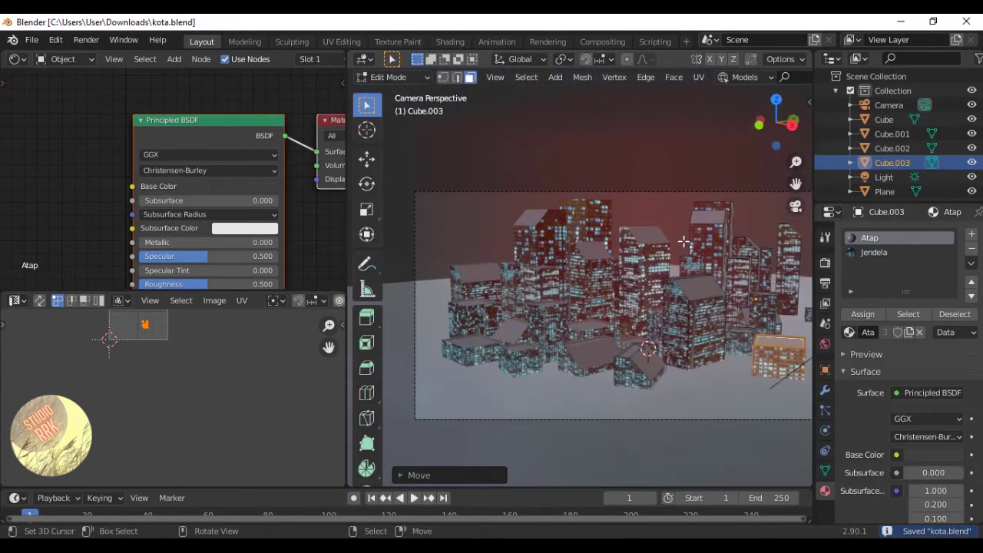
left_click(683, 241)
middle_click_drag(682, 231, 687, 263)
key("ctrl+s")
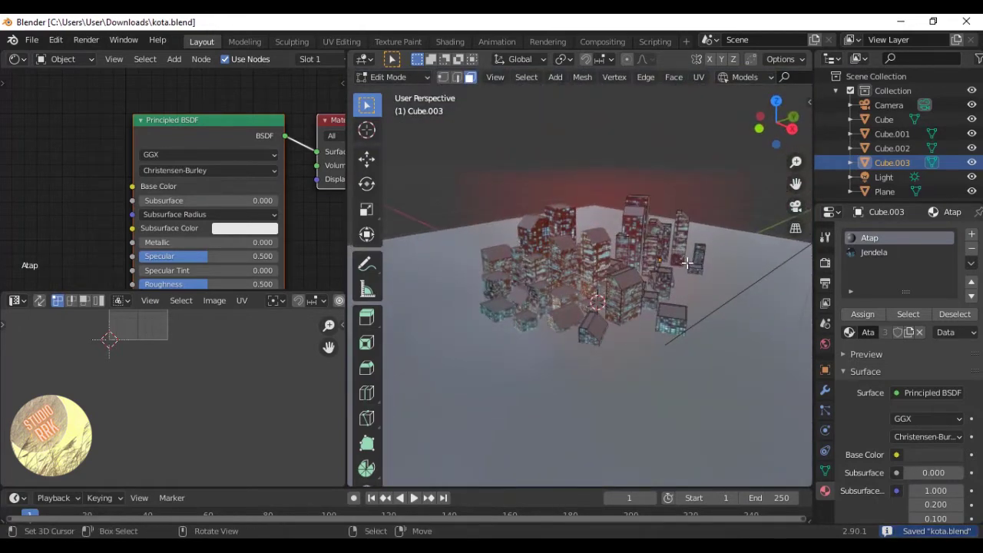
key("KP_0")
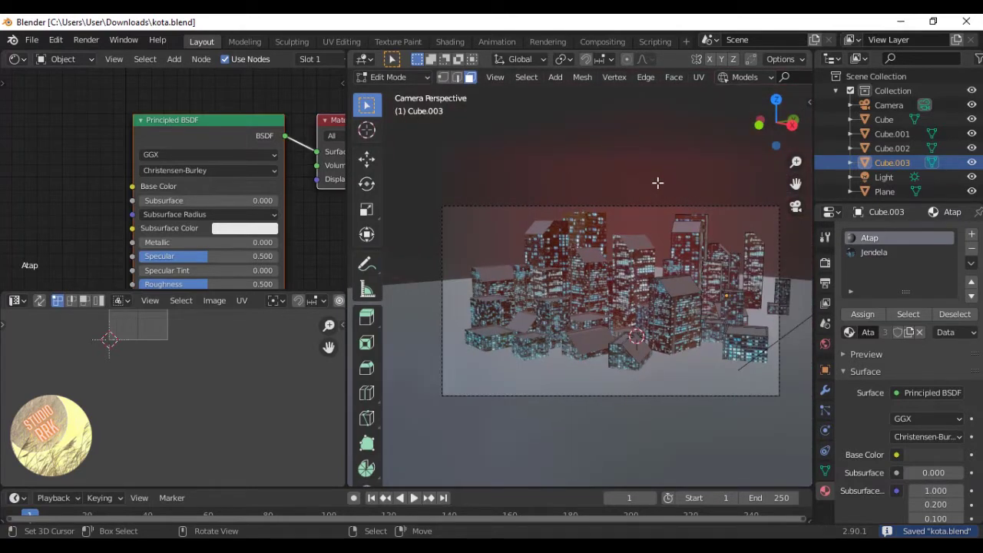
In top view, move two small square buildings from the rear group toward -Y, placing them around the slanted-roof building at the front +X corner.
key("KP_7")
left_click(619, 124)
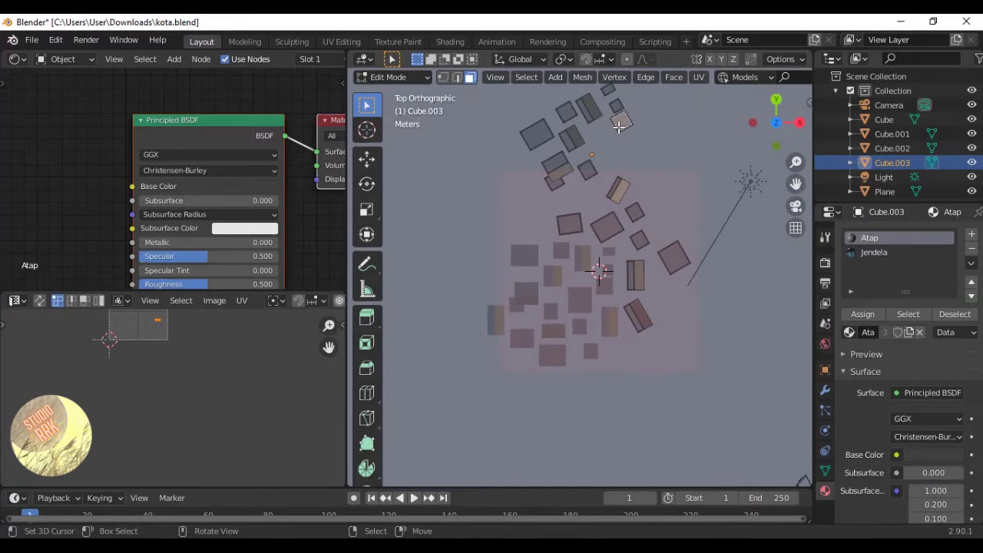
key("ctrl+l")
key("g")
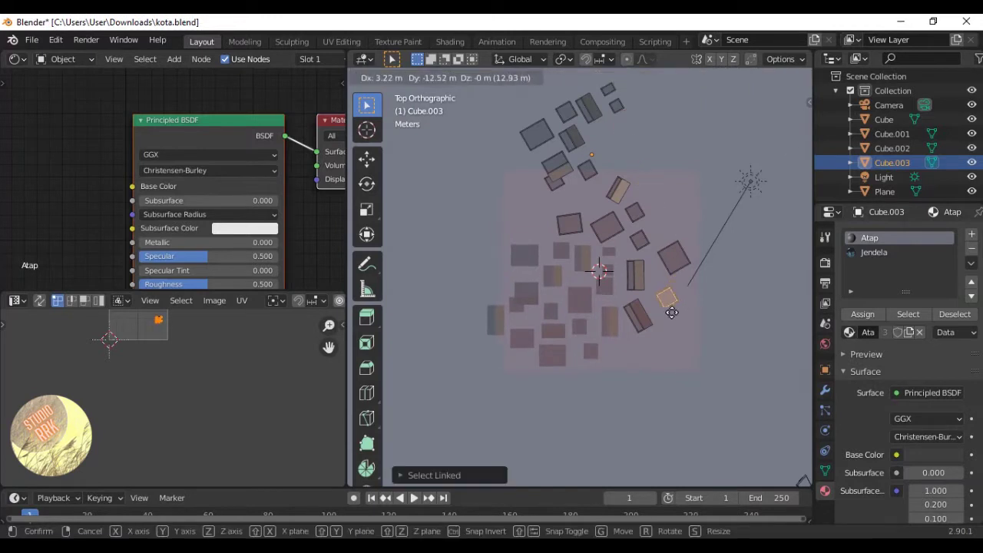
left_click(668, 303)
left_click(588, 172)
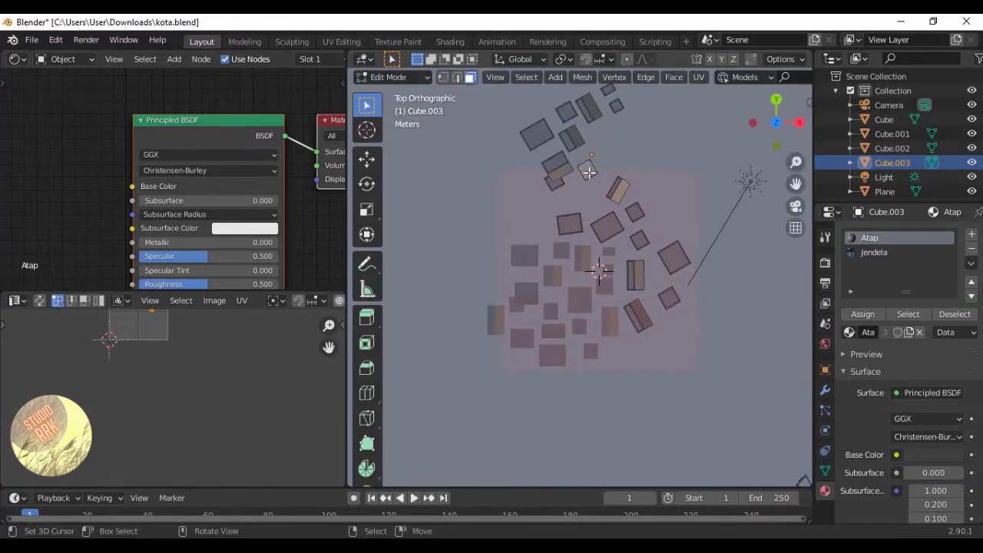
key("ctrl+l")
key("g")
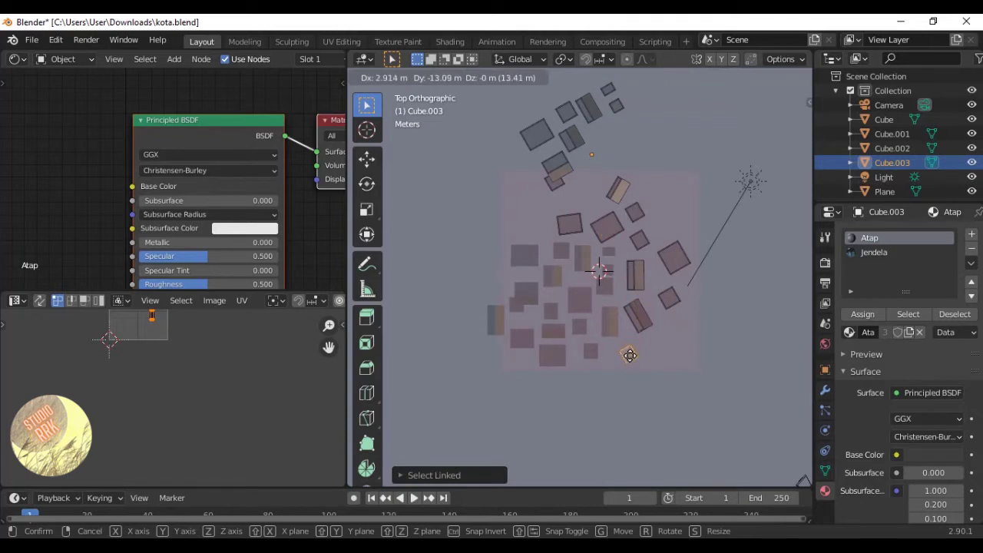
left_click(631, 349)
Move the rear group's slanted-roof building on the -X side to the city's front +X corner, rotate it and save the file.
left_click(562, 172)
key("ctrl+l")
key("g")
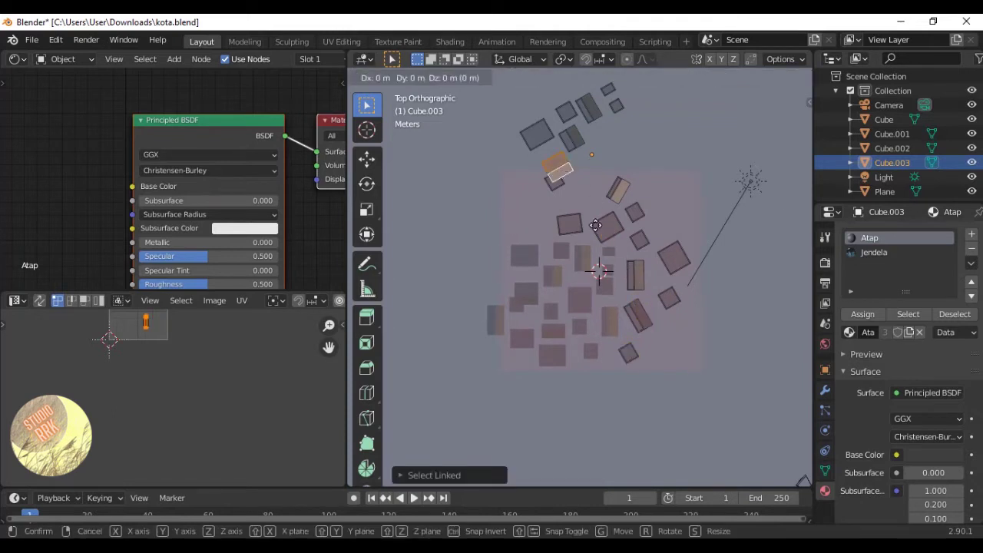
left_click(659, 343)
key("r")
left_click(703, 334)
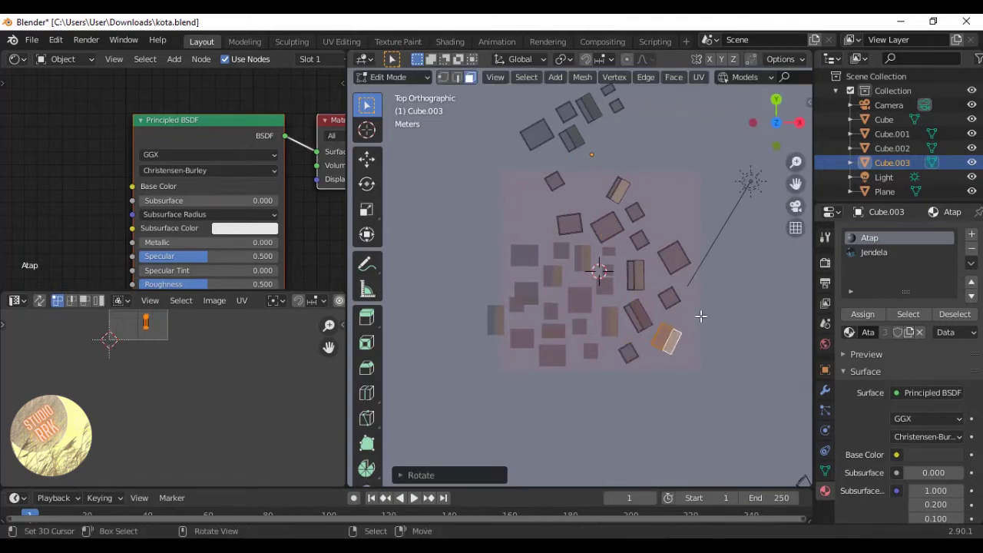
key("ctrl+s")
Move the small slanted-roof building behind the large square one on the +X side, shift the lone small building toward the cluster, and save.
left_click(574, 139)
key("ctrl+l")
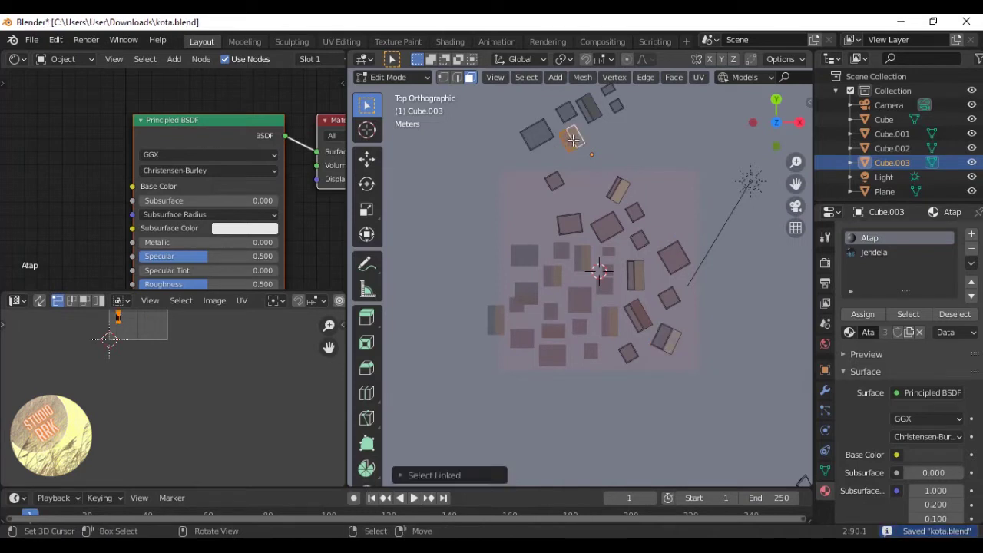
key("g")
left_click(670, 222)
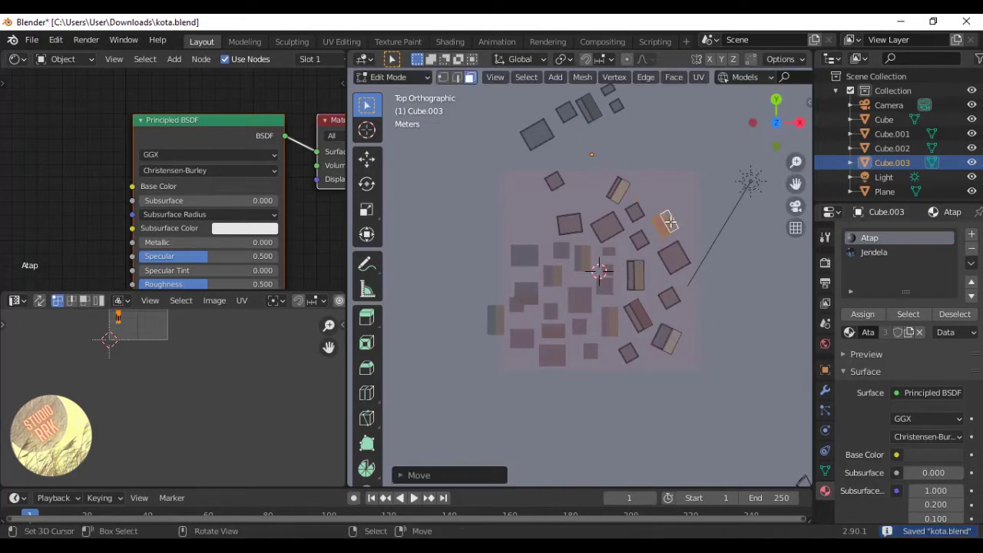
left_click(556, 179)
key("ctrl+l")
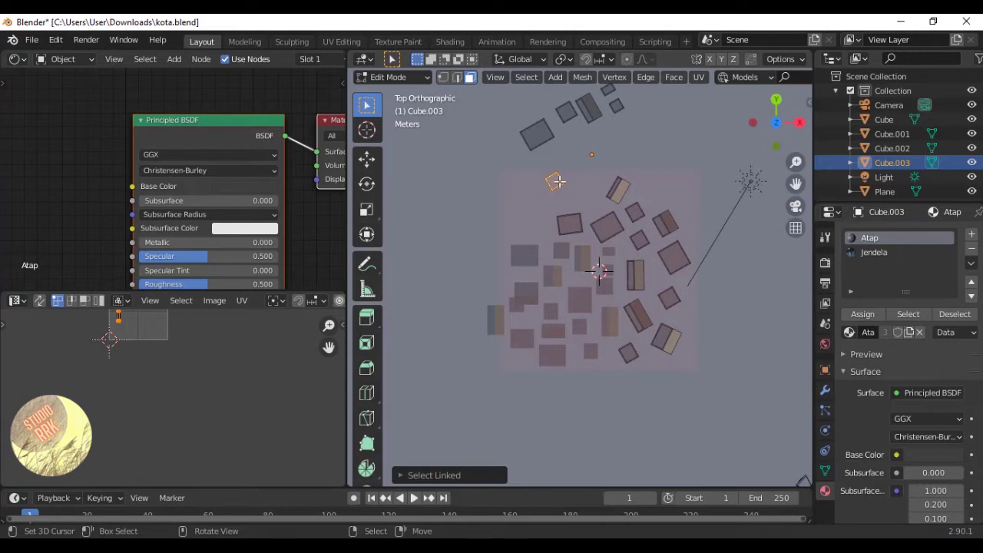
key("g")
left_click(589, 196)
key("ctrl+s")
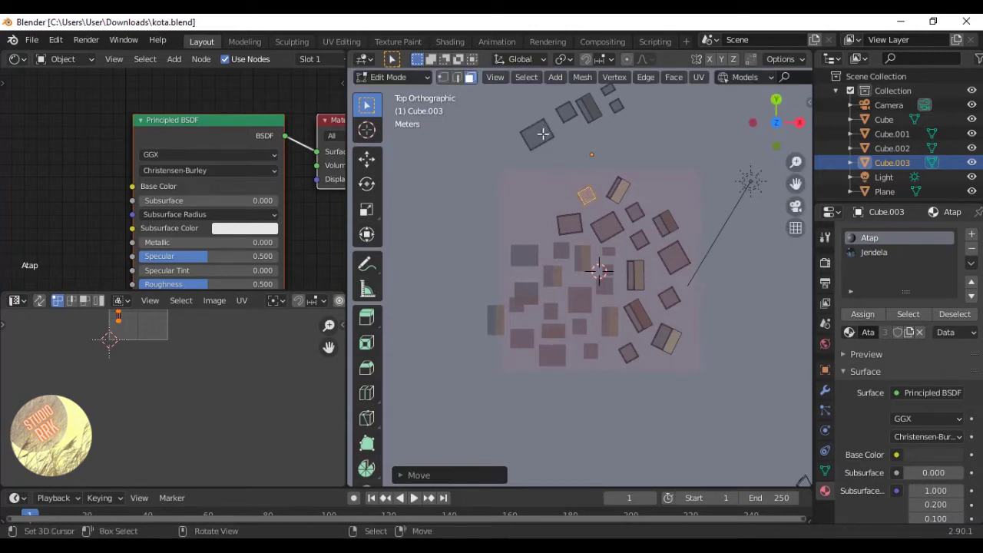
Select the five remaining rear buildings, rotate them together about 21° counterclockwise, move them toward -Y against the city and save the file.
left_click(541, 136)
key("ctrl+l")
key("l")
key("l")
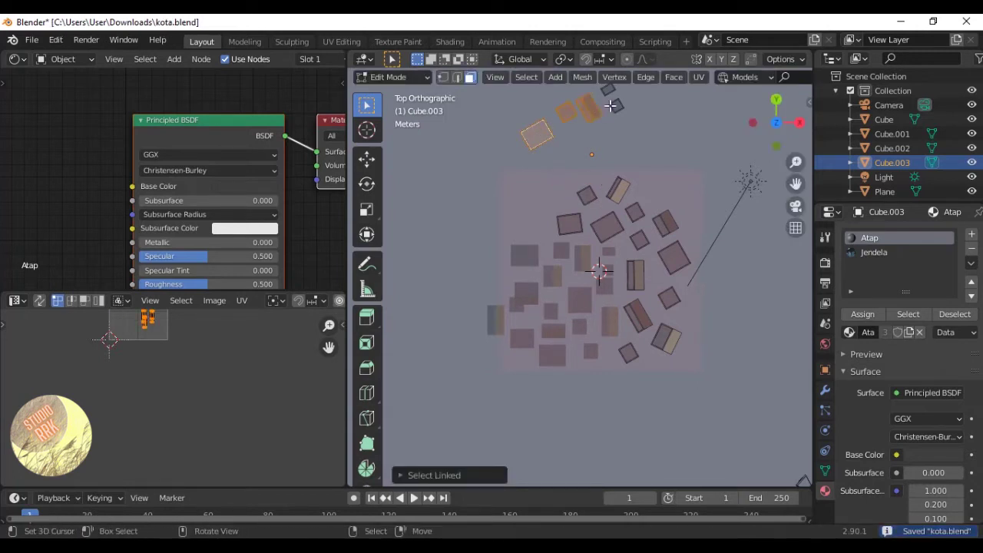
key("r")
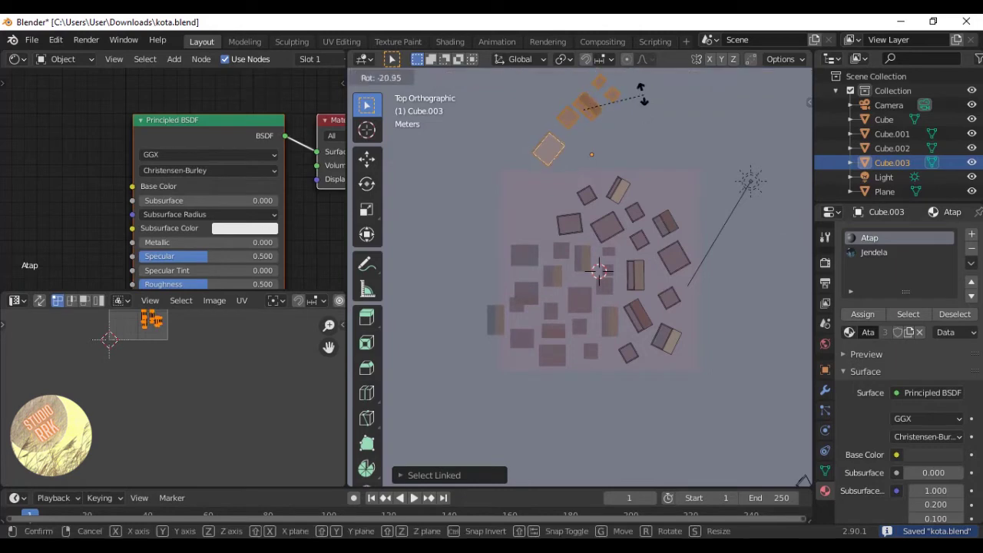
left_click(640, 97)
key("g")
left_click(619, 171)
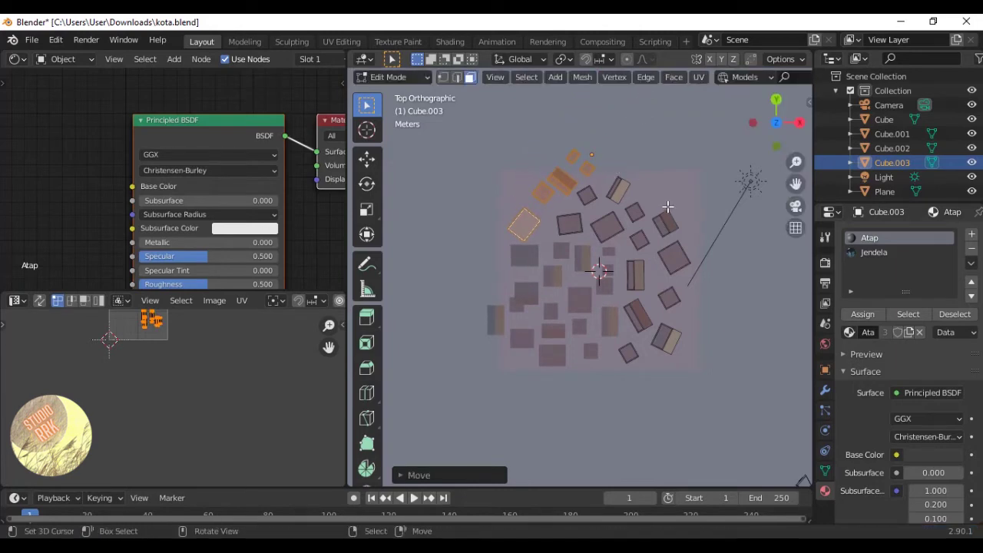
middle_click_drag(667, 208, 633, 180)
key("ctrl+s")
Preview the rearranged city through the camera in Rendered shading and save the file.
key("KP_0")
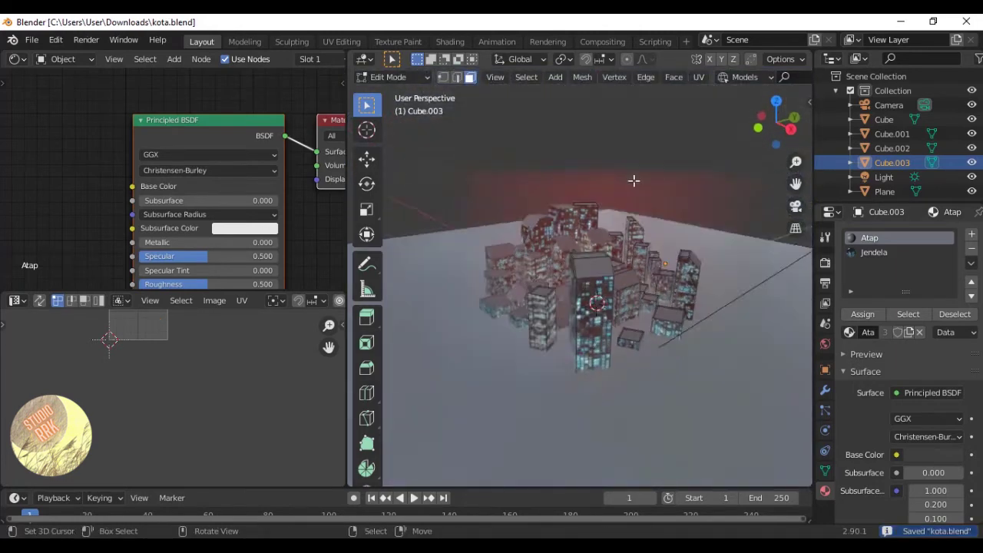
scroll(648, 218, "up", 2)
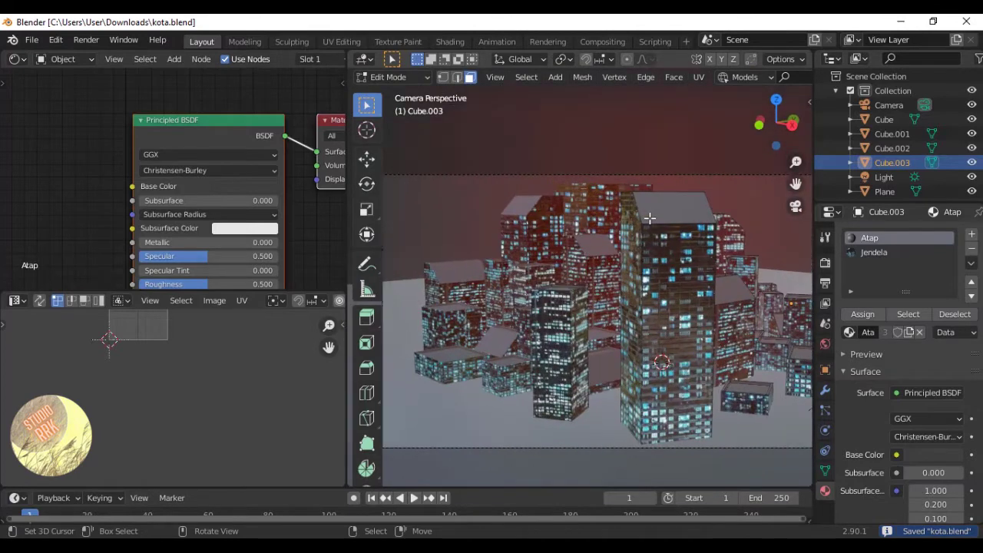
scroll(791, 78, "down", 6)
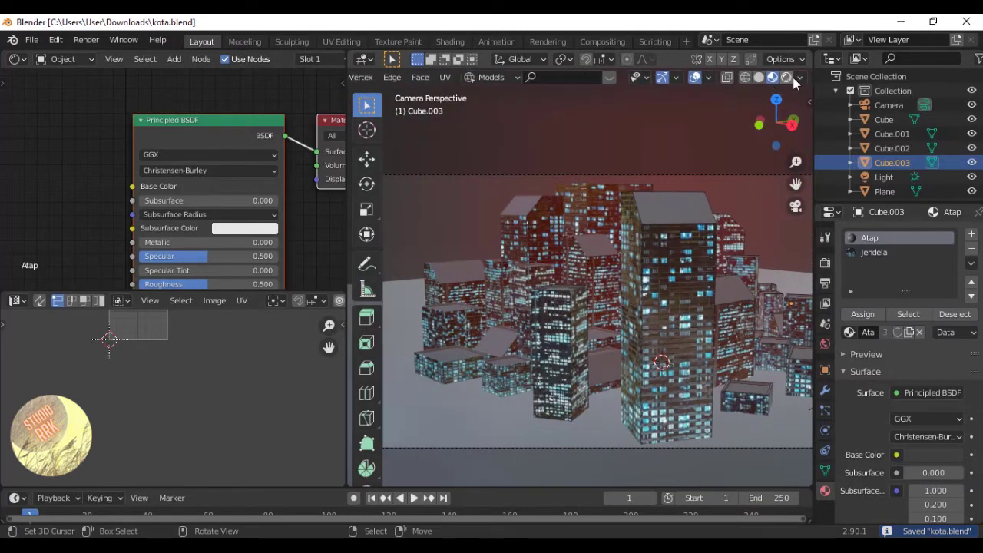
left_click(785, 77)
scroll(632, 169, "down", 1)
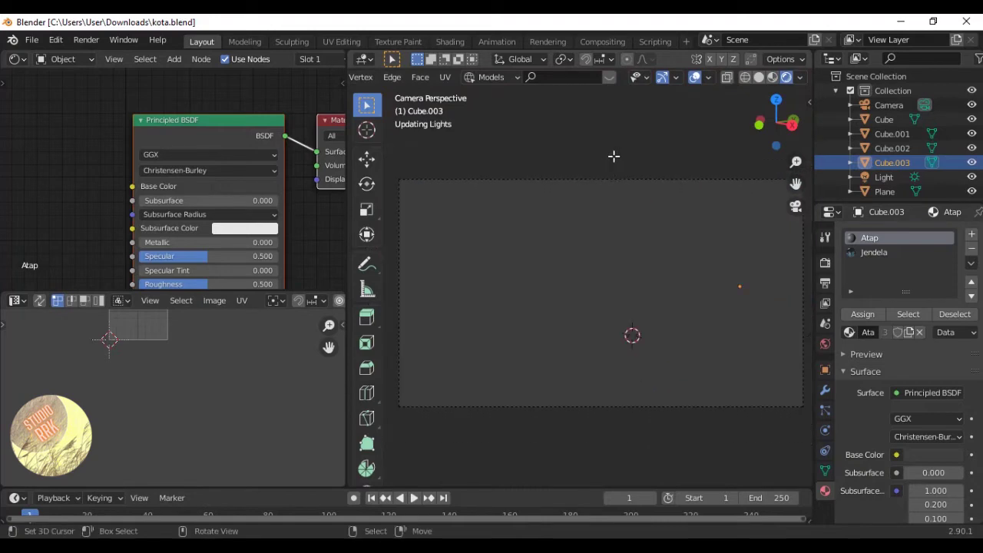
key("ctrl+s")
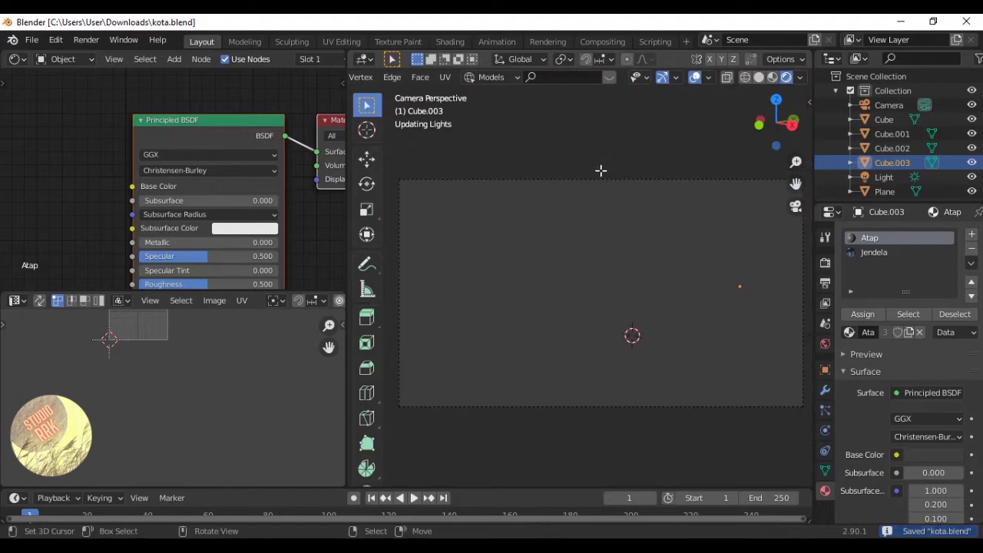
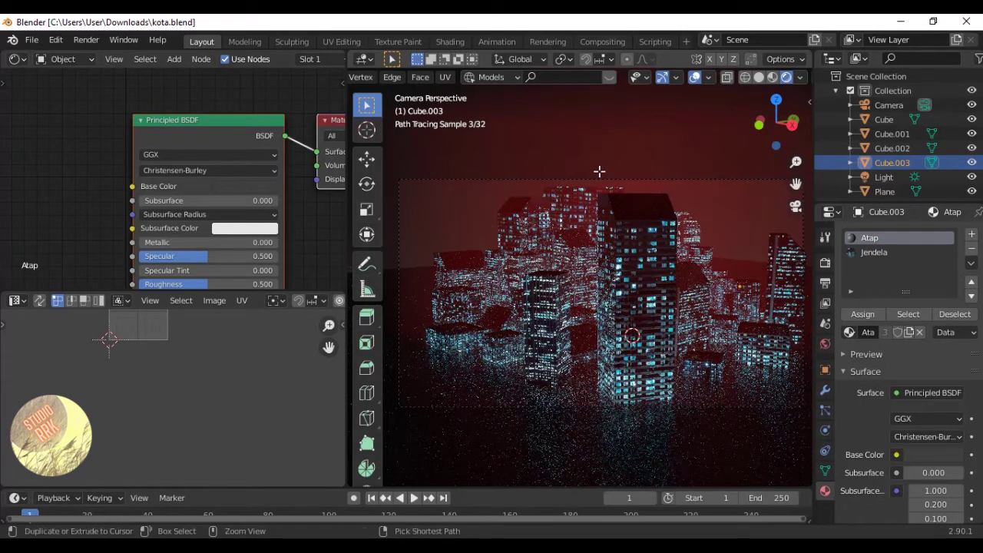
key("ctrl+s")
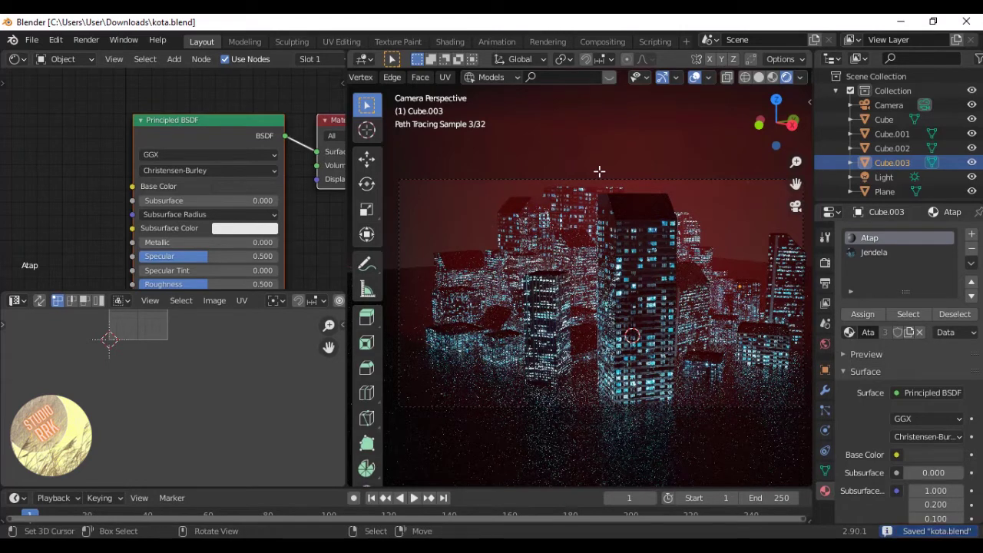
Select the large glow volume cube around the city and set its volume Emission strength to 0.002, previewing in Rendered shading.
left_click(760, 77)
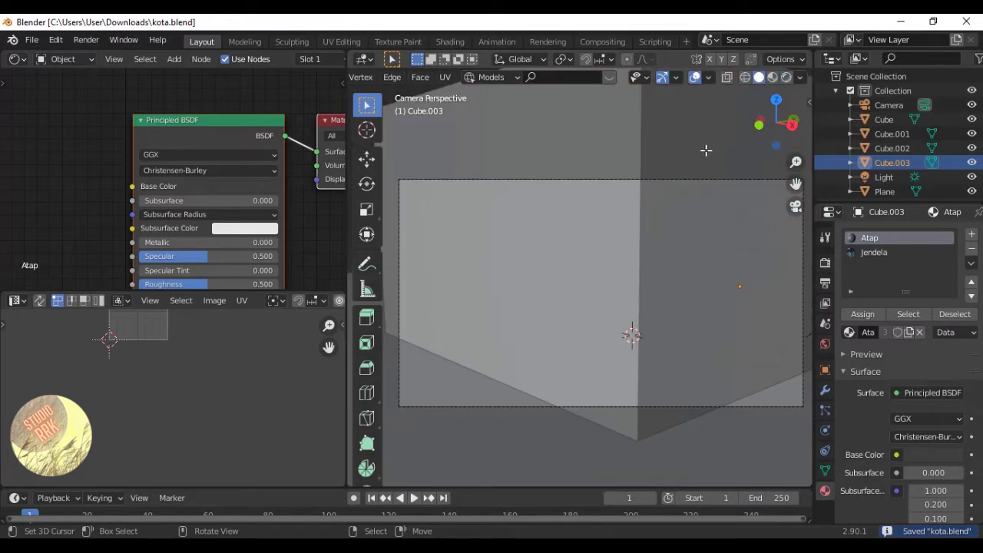
middle_click_drag(706, 149, 642, 196)
key("Tab")
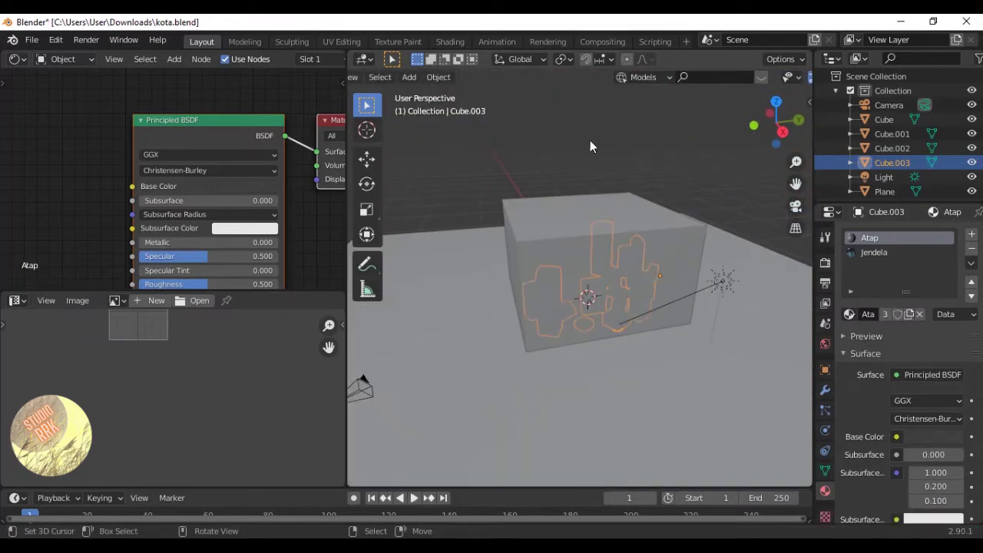
left_click(616, 228)
left_click(796, 206)
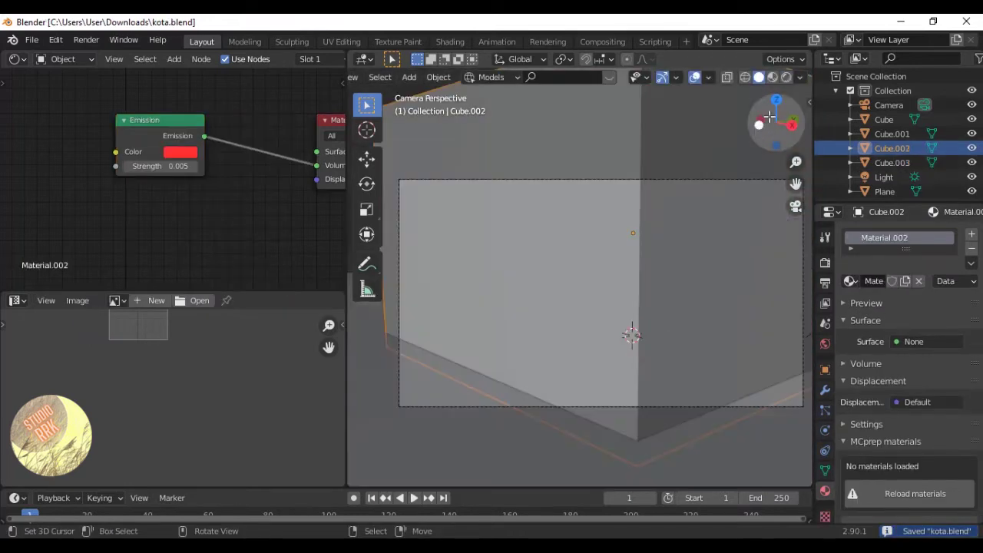
left_click(786, 77)
double_click(187, 164)
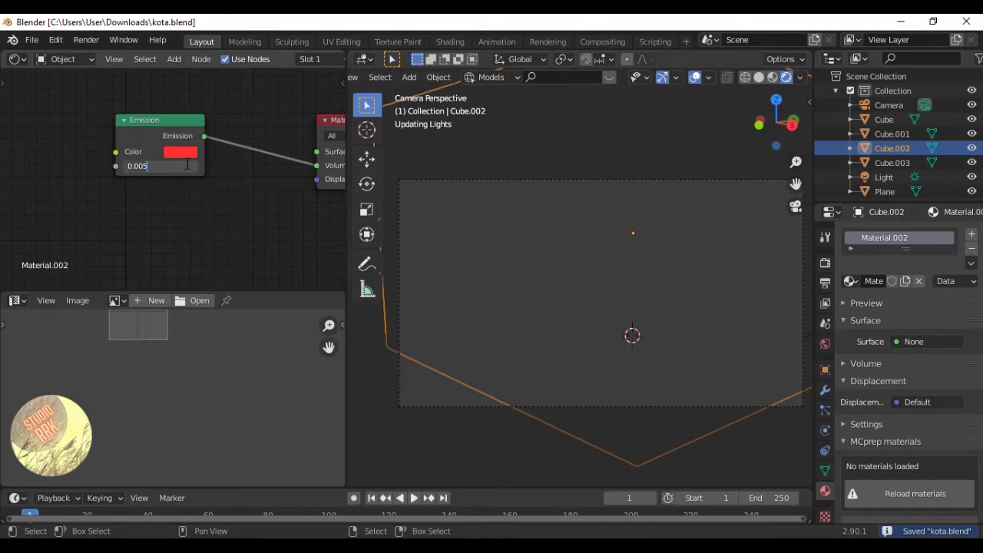
type("0.002")
key("Return")
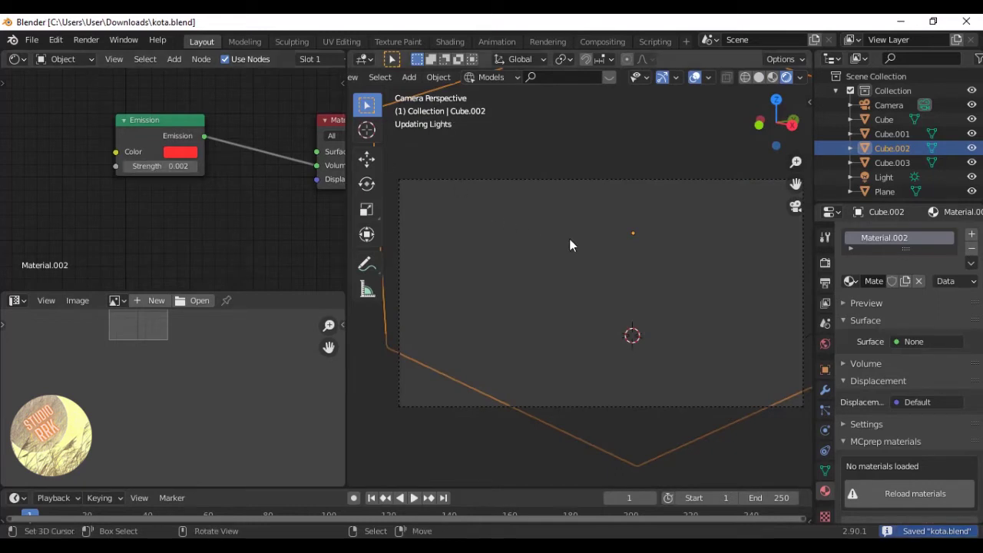
Scale the glow volume cube down slightly and lower it along the global Z axis.
key("s")
left_click(623, 249)
key("g")
key("z")
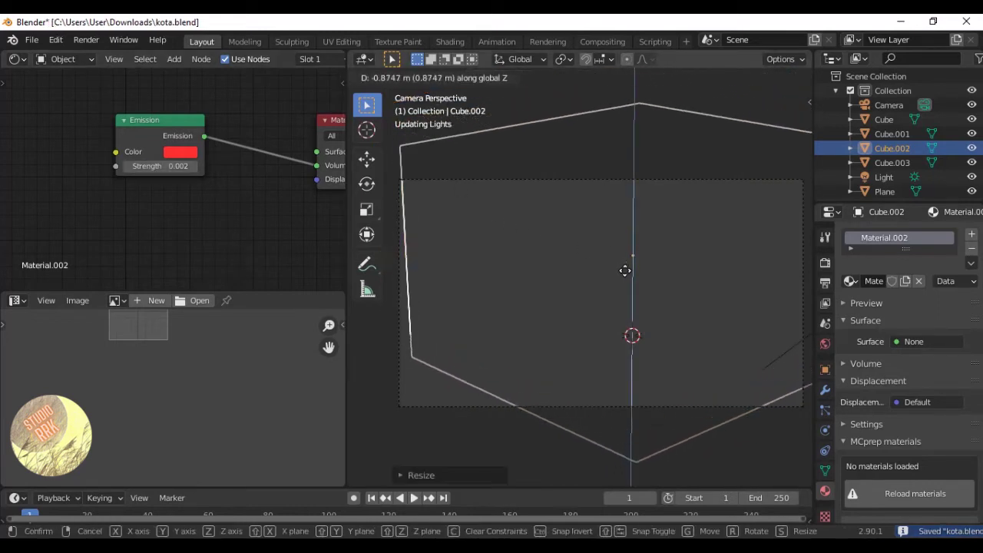
left_click(624, 278)
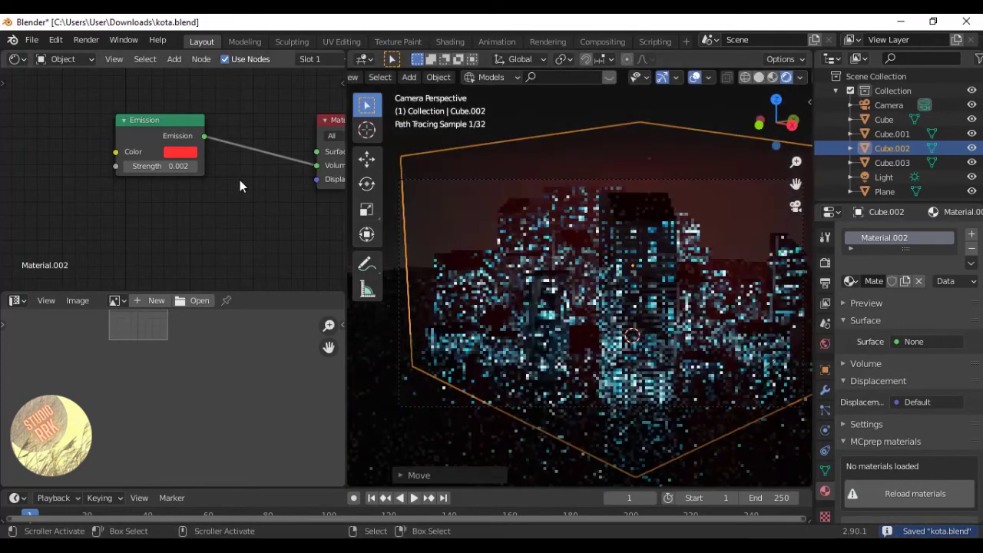
Lighten the volume Emission color to a pale red with saturation 0.5, deselect the cube and save the file.
left_click(184, 152)
left_click(216, 236)
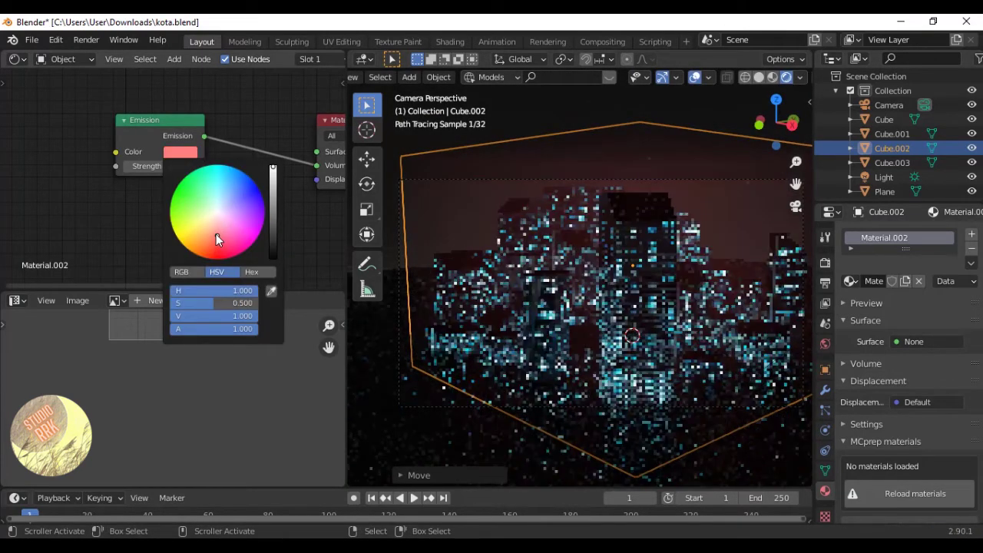
left_click(695, 232)
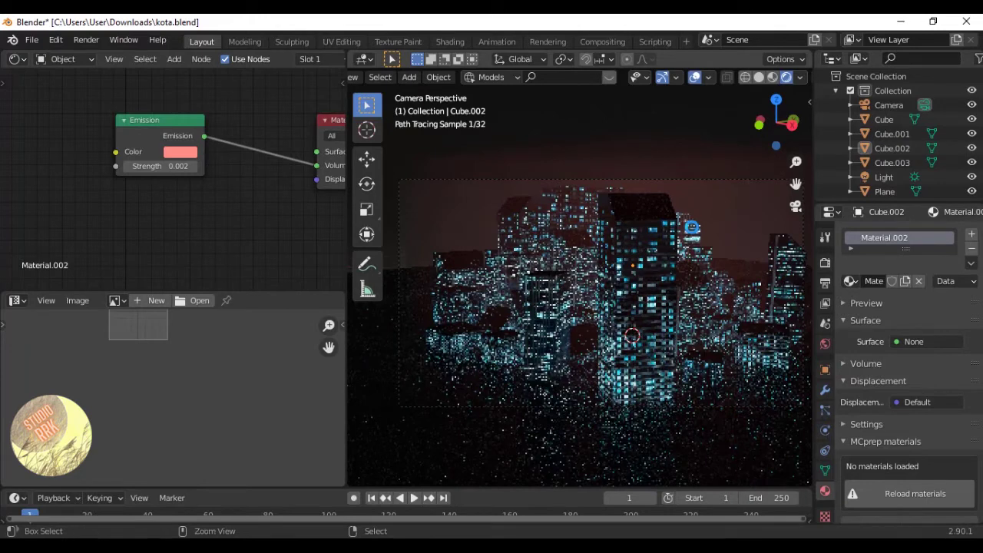
key("ctrl+s")
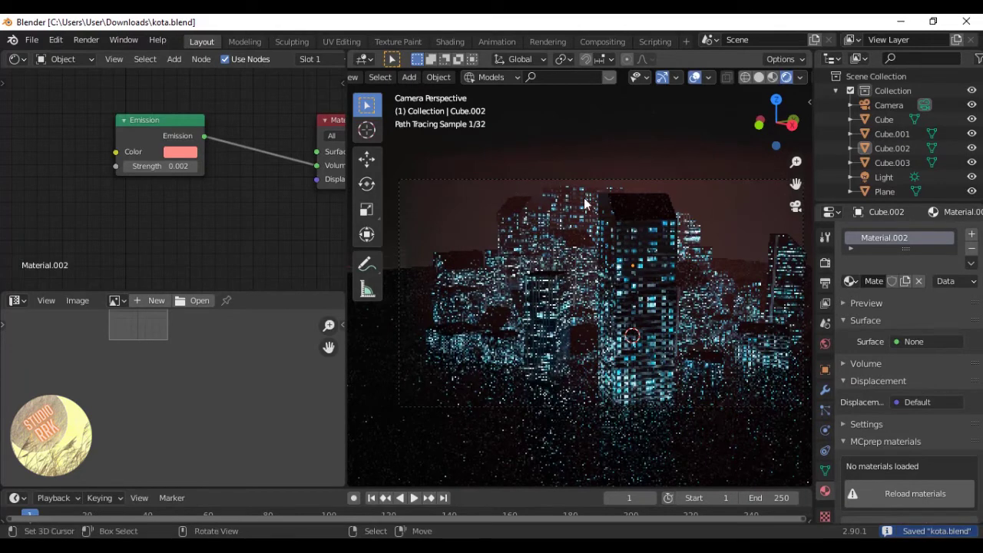
Scale the glow volume cube up from the top view to extend beyond the city, return to the camera view and save.
middle_click_drag(604, 213, 597, 278)
left_click(597, 277)
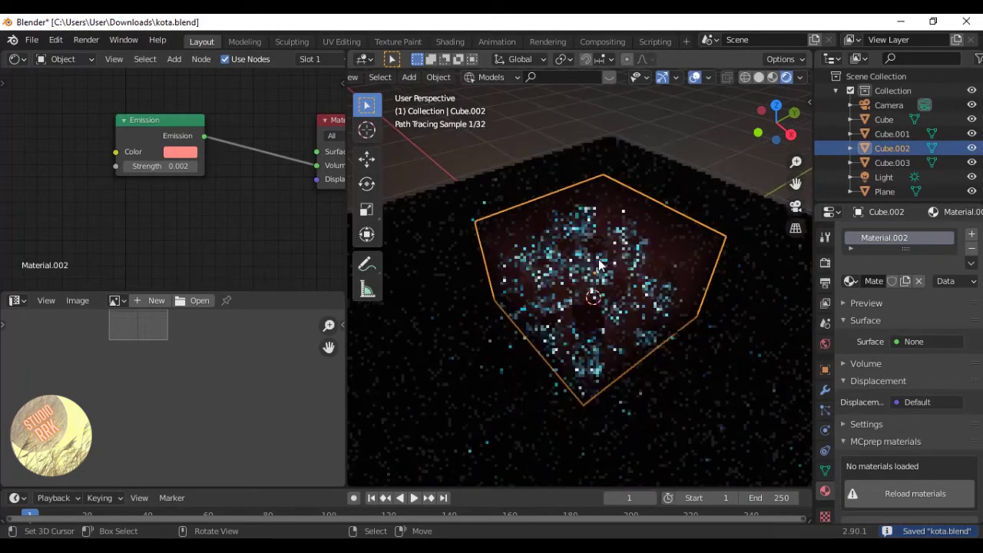
key("KP_7")
key("s")
left_click(708, 238)
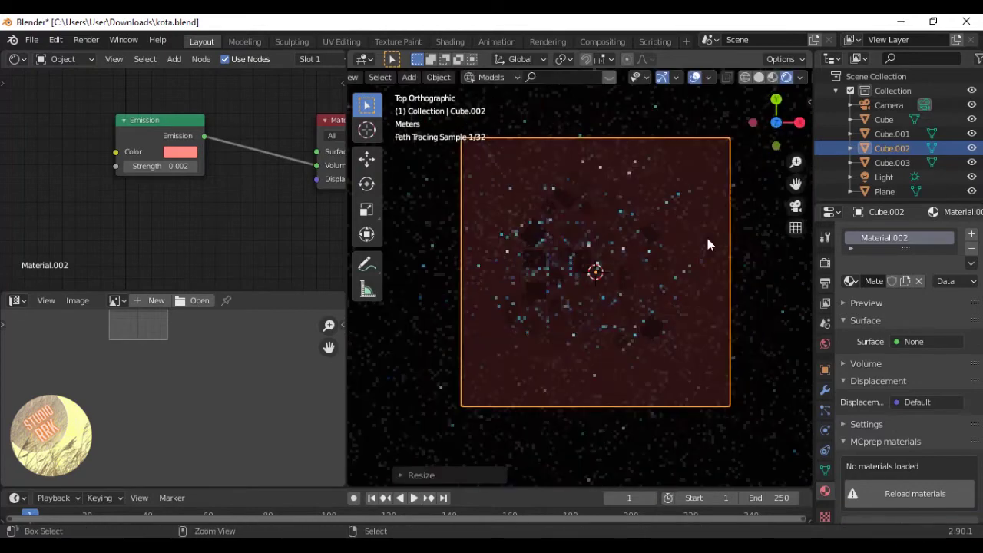
key("ctrl+s")
key("KP_0")
key("alt+a")
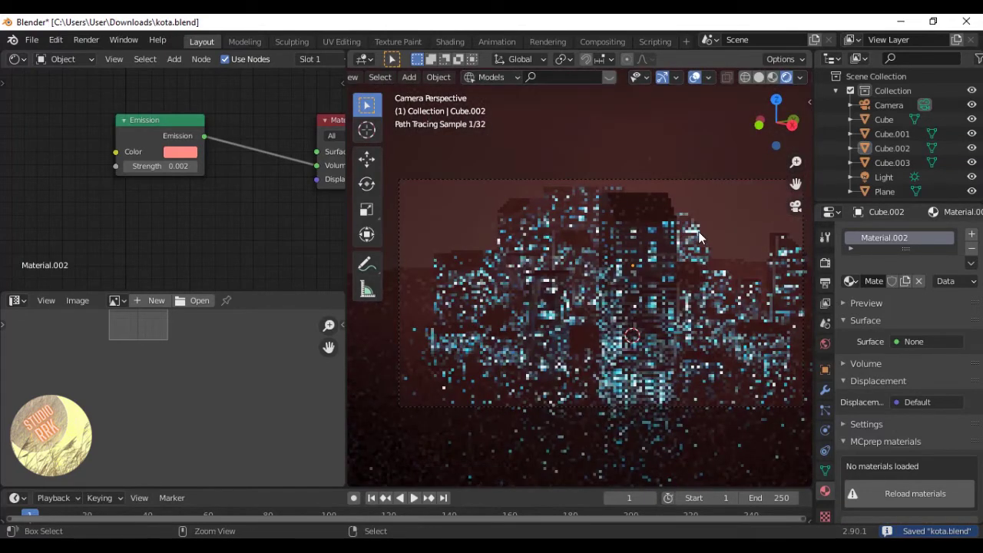
key("ctrl+s")
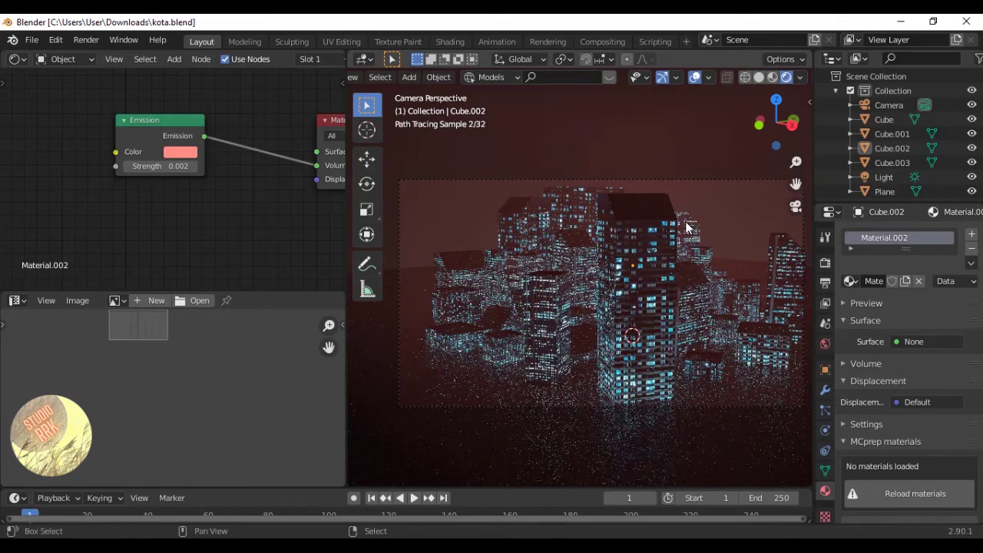
Move the camera slightly along +X and +Y in Material Preview shading to reframe the city, deselect it and save the file.
middle_click_drag(656, 228, 624, 232, "shift")
key("ctrl+s")
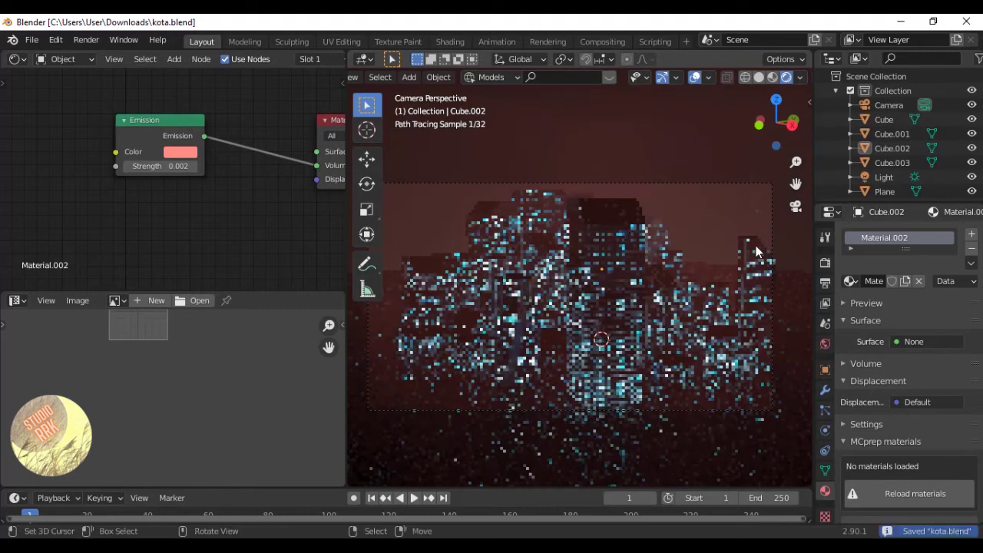
left_click(770, 220)
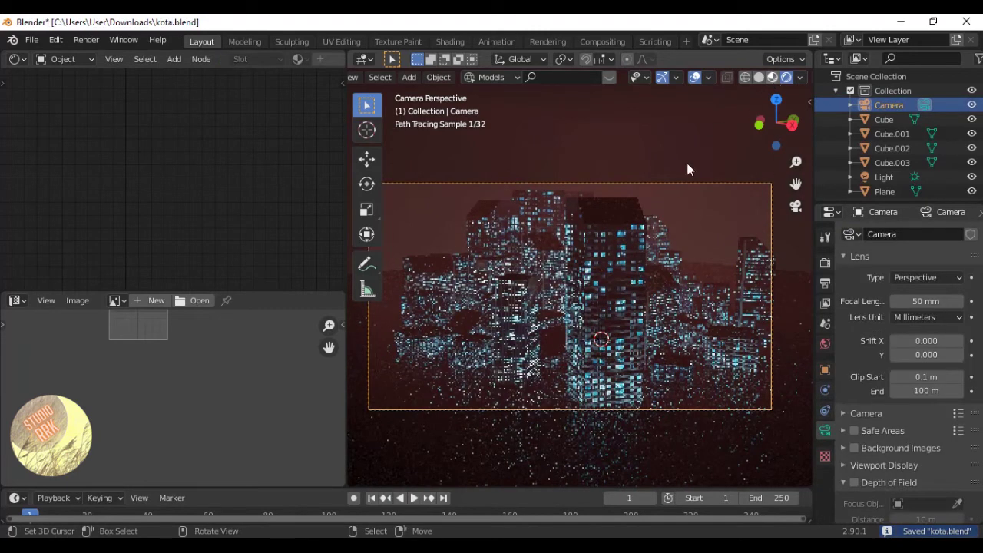
left_click(773, 77)
key("g")
key("x")
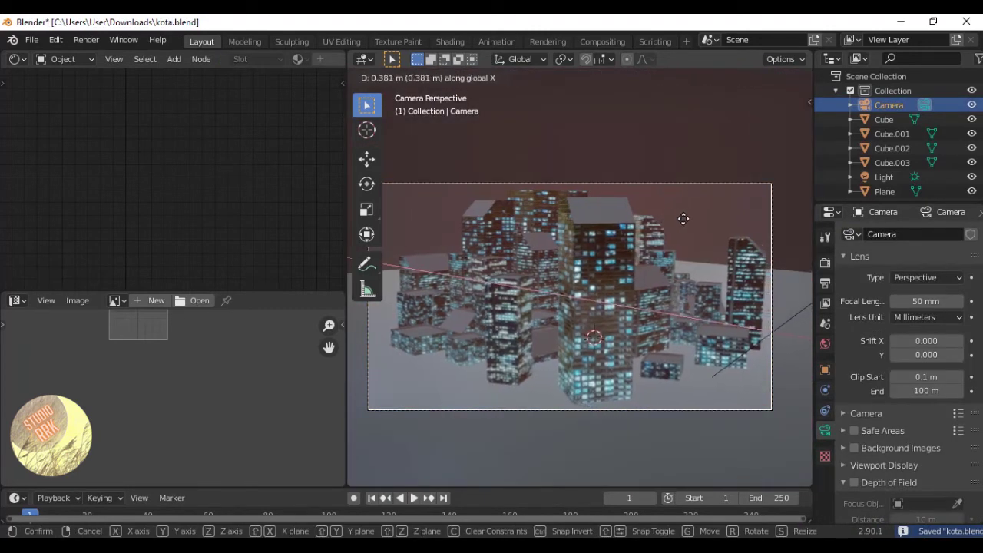
left_click(690, 219)
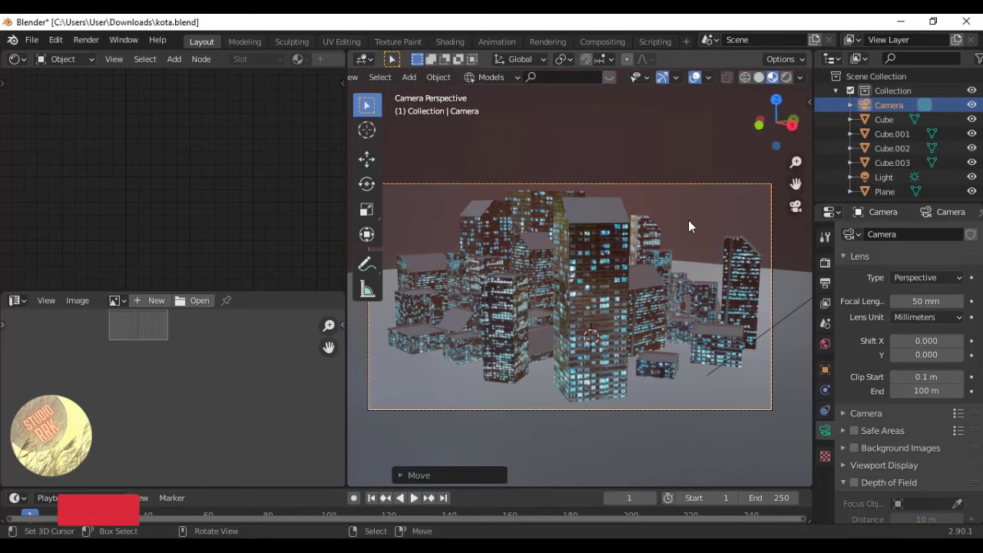
key("g")
key("y")
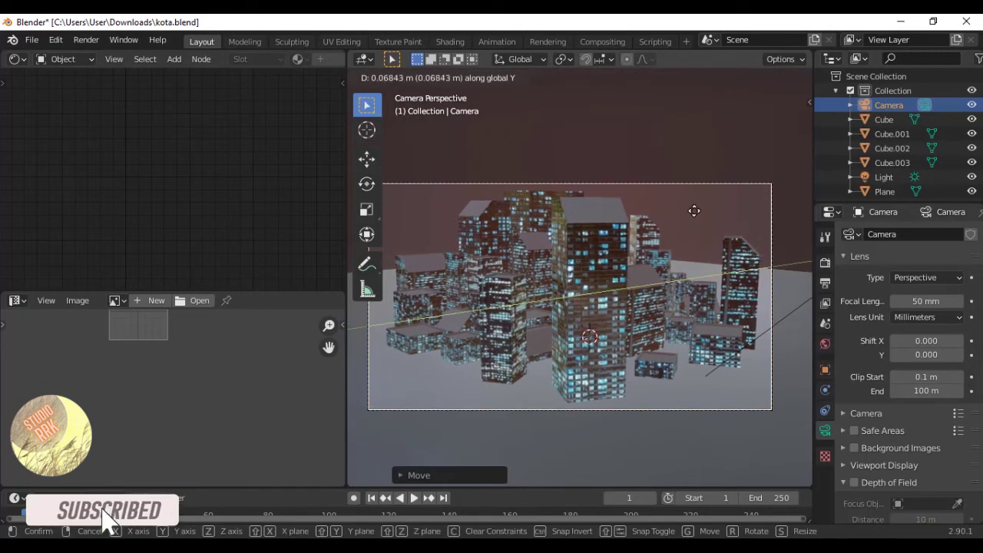
left_click(701, 208)
key("ctrl+s")
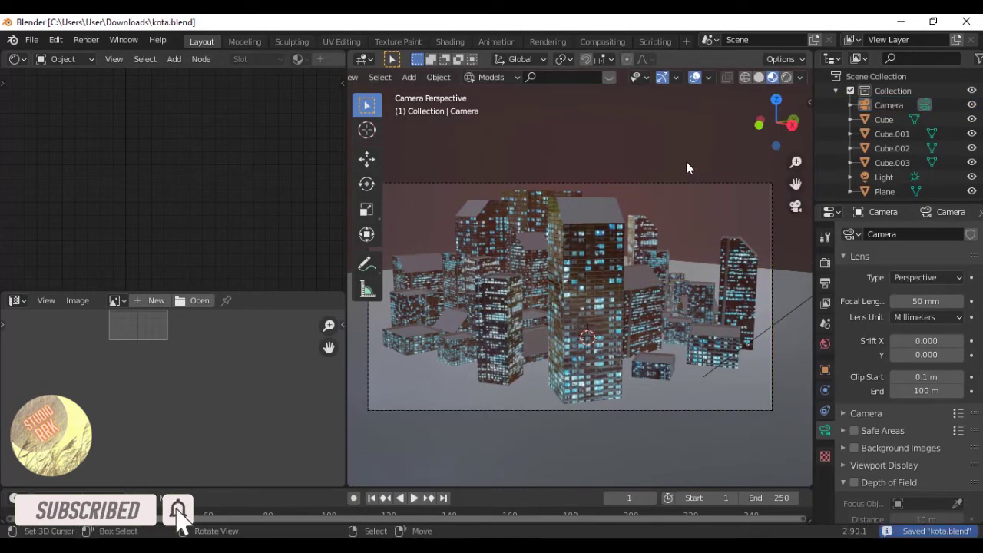
Render the night city as a still image from the camera.
left_click(96, 43)
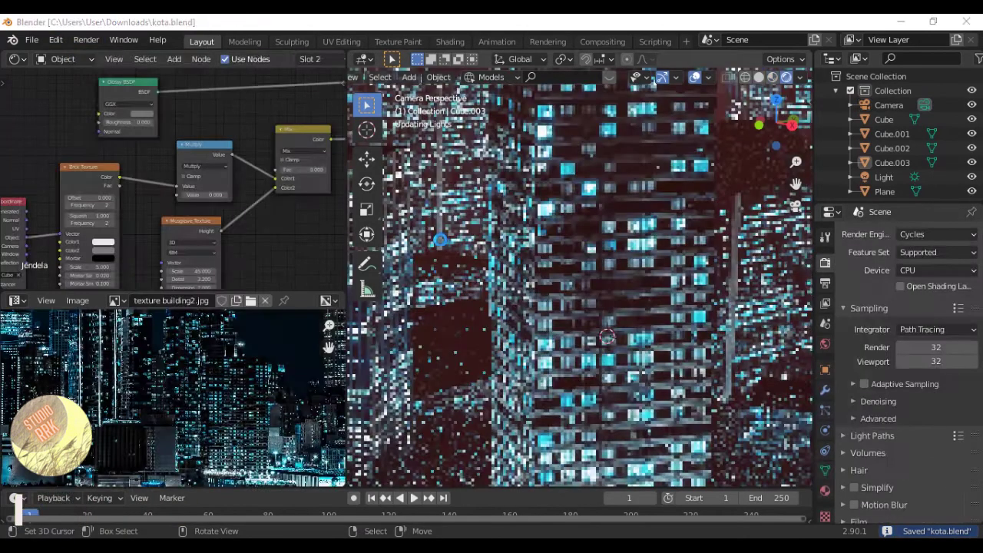
key("F12")
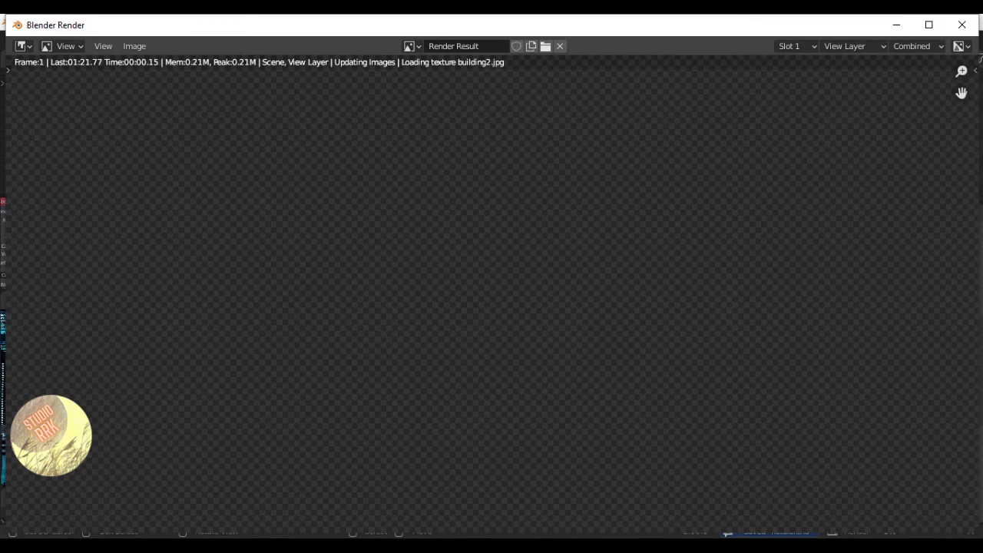